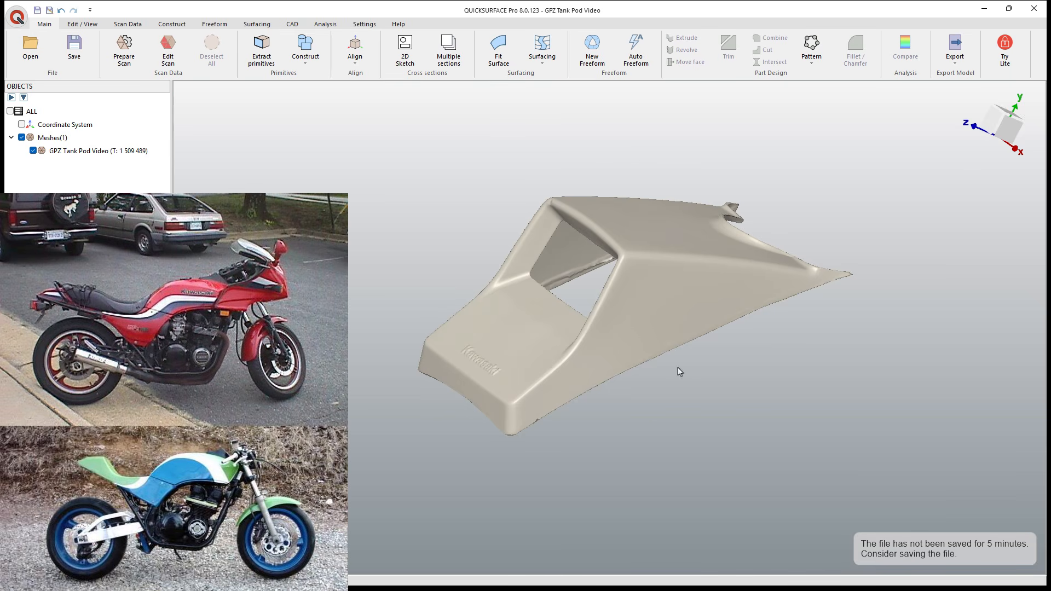
# Step: Examine the scanned tank pod from outside and underneath, including the display opening, mounting bosses, ribs and edge flanges
pyautogui.moveTo(657, 415); pyautogui.dragTo(750, 402, button='right')
pyautogui.moveTo(750, 403); pyautogui.dragTo(620, 253, button='middle')
pyautogui.scroll(2, 622, 299)
pyautogui.keyDown('ctrl'); pyautogui.moveTo(620, 254); pyautogui.dragTo(597, 332, button='middle'); pyautogui.keyUp('ctrl')
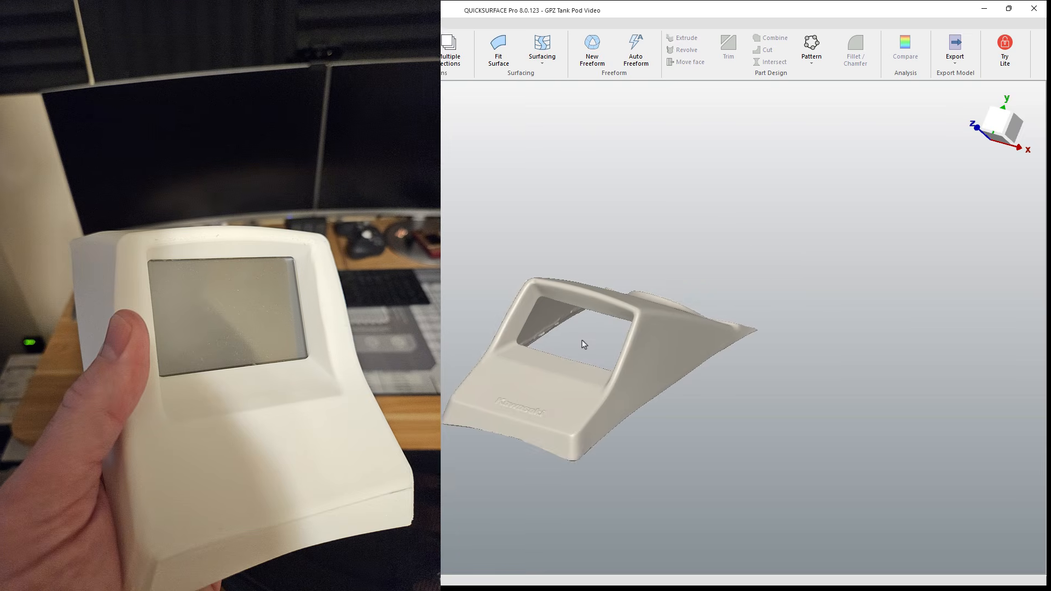
pyautogui.scroll(3, 582, 337)
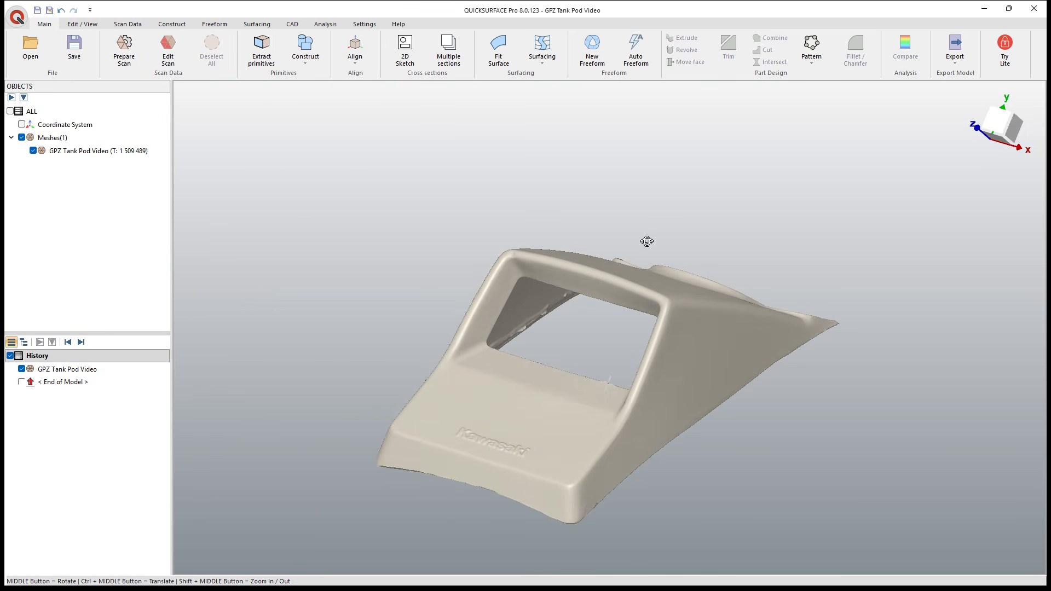
pyautogui.moveTo(648, 239); pyautogui.dragTo(423, 302, button='middle')
pyautogui.scroll(3, 563, 461)
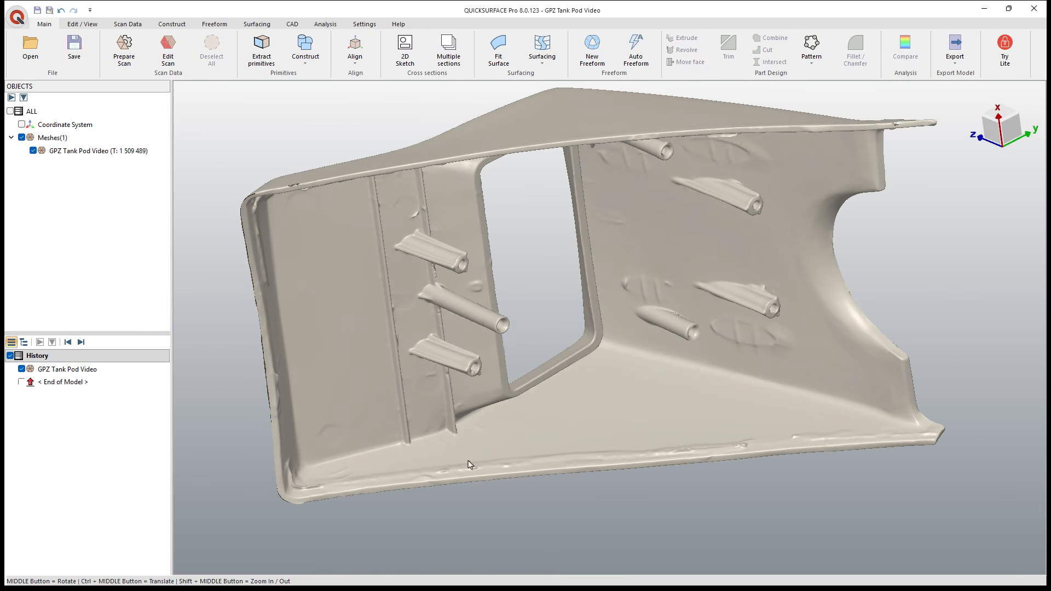
pyautogui.moveTo(315, 481); pyautogui.dragTo(498, 348, button='middle')
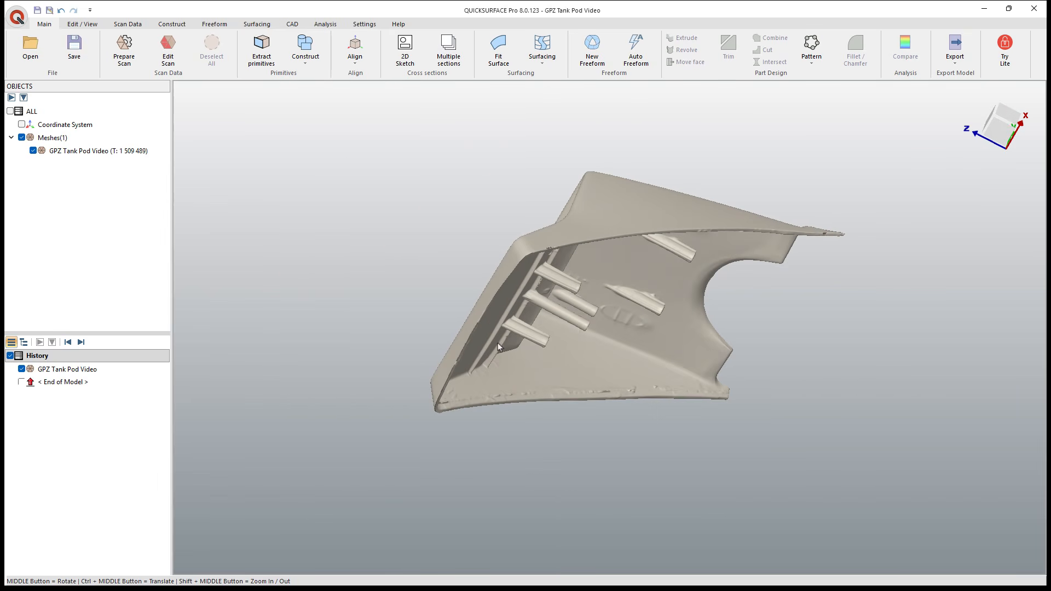
pyautogui.scroll(3, 455, 372)
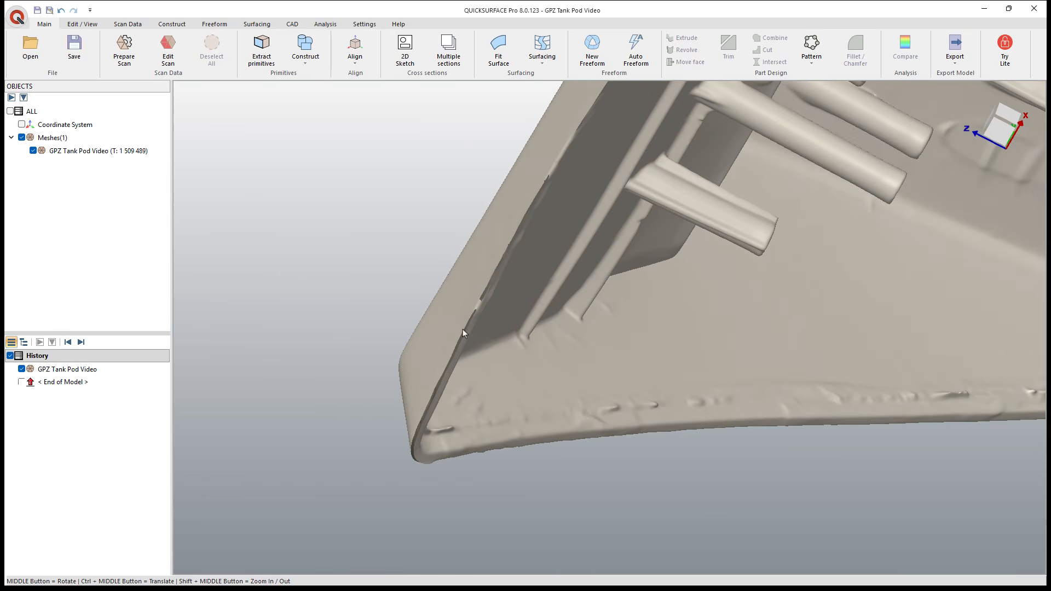
pyautogui.scroll(-4, 462, 328)
# Step: Examine the pod's outer faces from the front and both sides to judge its symmetry
pyautogui.moveTo(603, 300); pyautogui.dragTo(931, 311, button='middle')
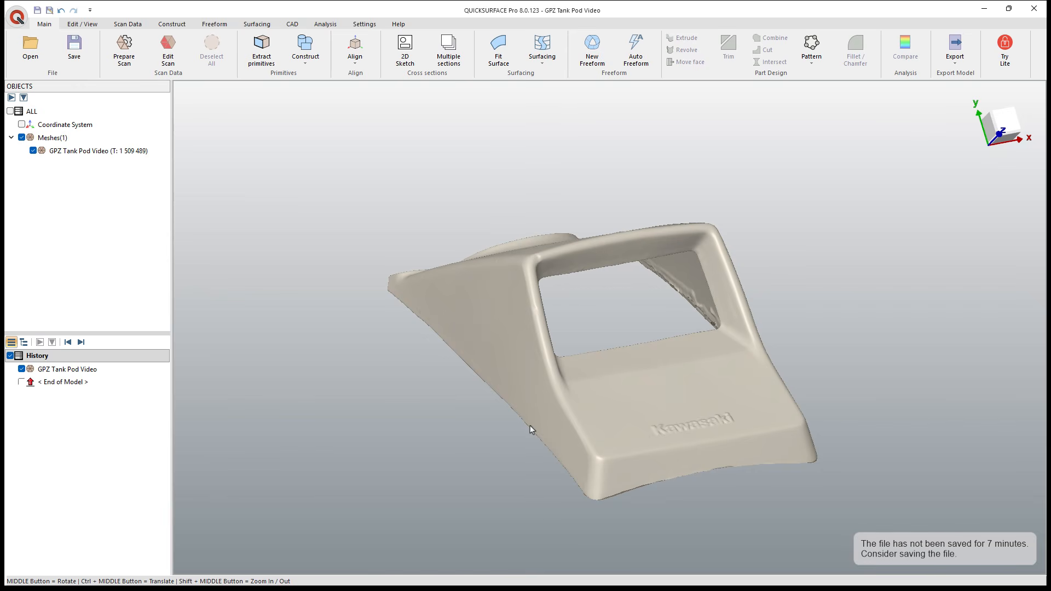
pyautogui.moveTo(715, 437); pyautogui.dragTo(619, 411, button='middle')
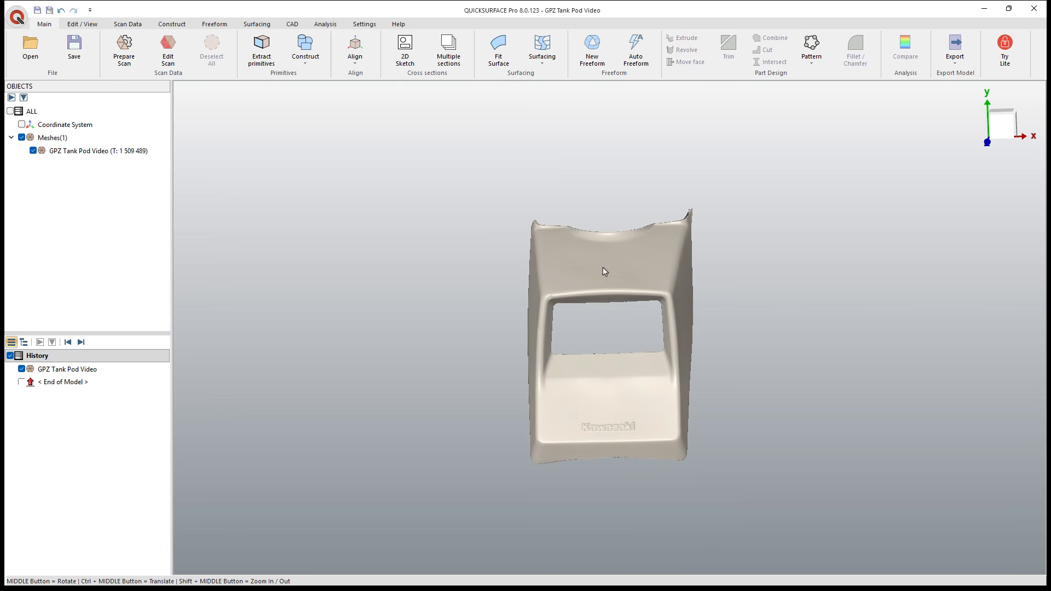
pyautogui.moveTo(602, 268); pyautogui.dragTo(640, 268, button='middle')
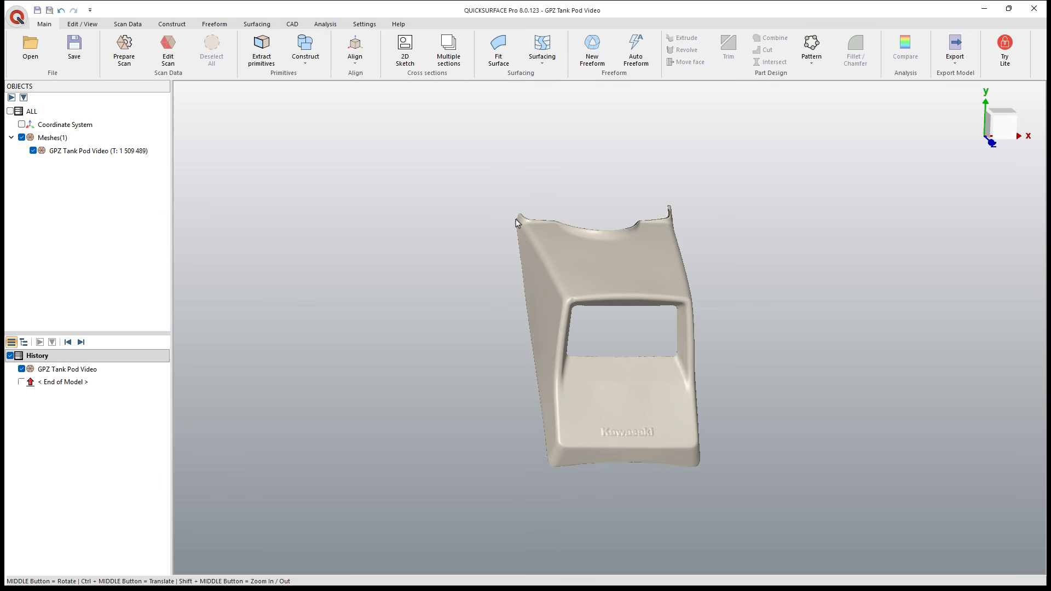
pyautogui.moveTo(570, 382); pyautogui.dragTo(511, 347, button='middle')
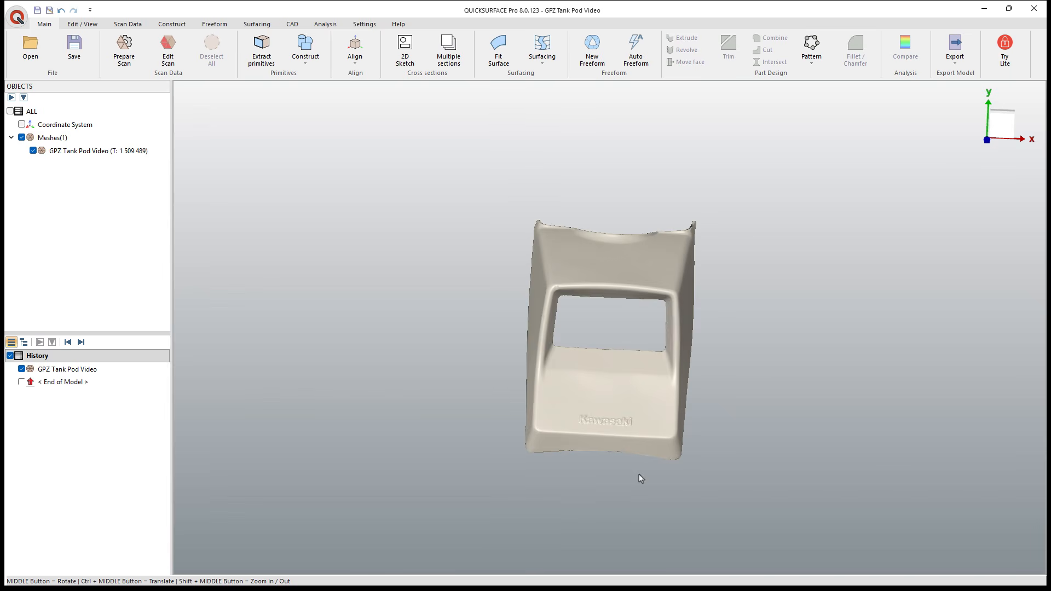
pyautogui.moveTo(639, 474); pyautogui.dragTo(550, 315, button='middle')
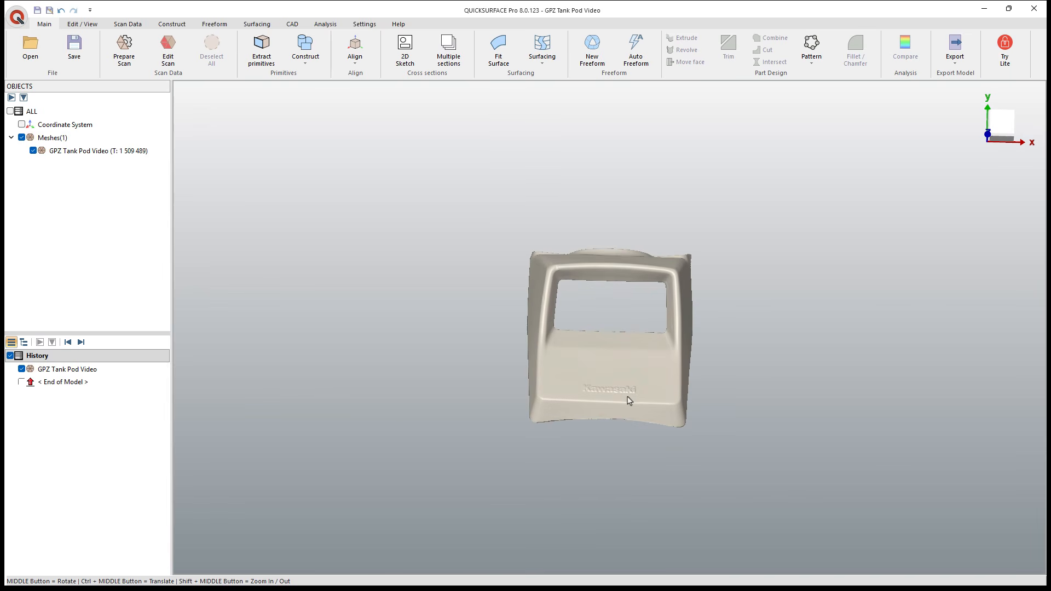
pyautogui.moveTo(615, 401); pyautogui.dragTo(582, 353, button='middle')
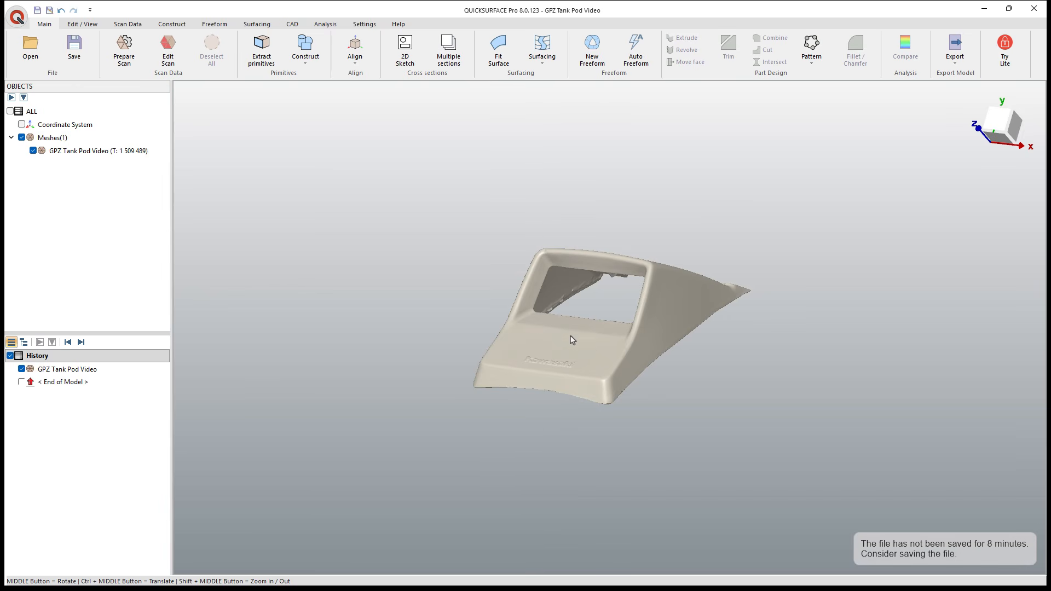
pyautogui.moveTo(551, 354)
pyautogui.mouseDown(button='middle')
pyautogui.moveTo(578, 372)
pyautogui.moveTo(592, 409)
pyautogui.moveTo(539, 337)
pyautogui.mouseUp(button='middle')
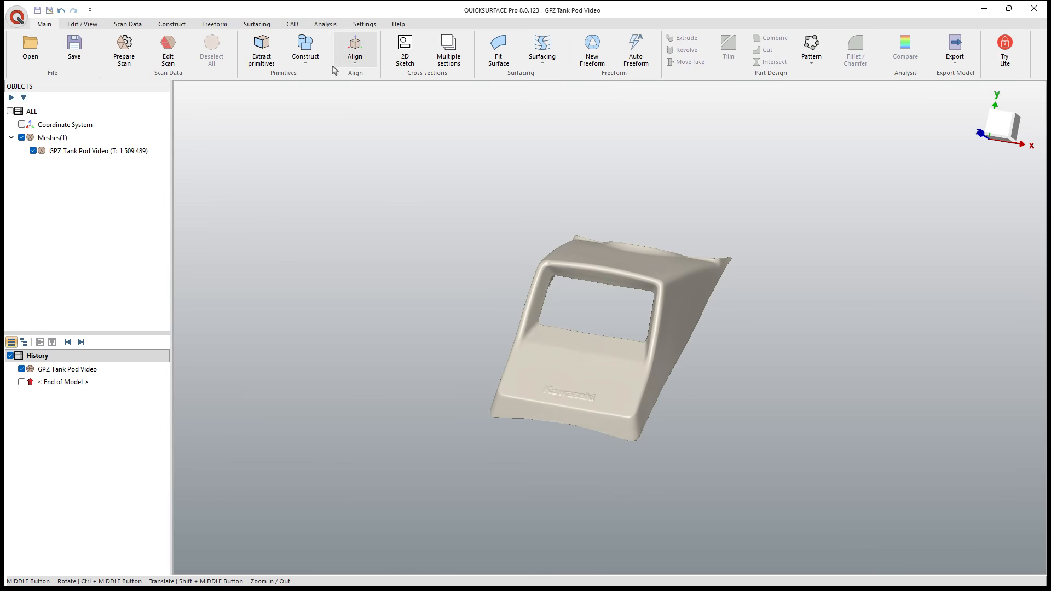
# Step: Define a symmetry plane interactively with a line down the pod's lengthwise centre, and rebuild it to fit the scan
pyautogui.click(305, 49)
pyautogui.click(327, 161)
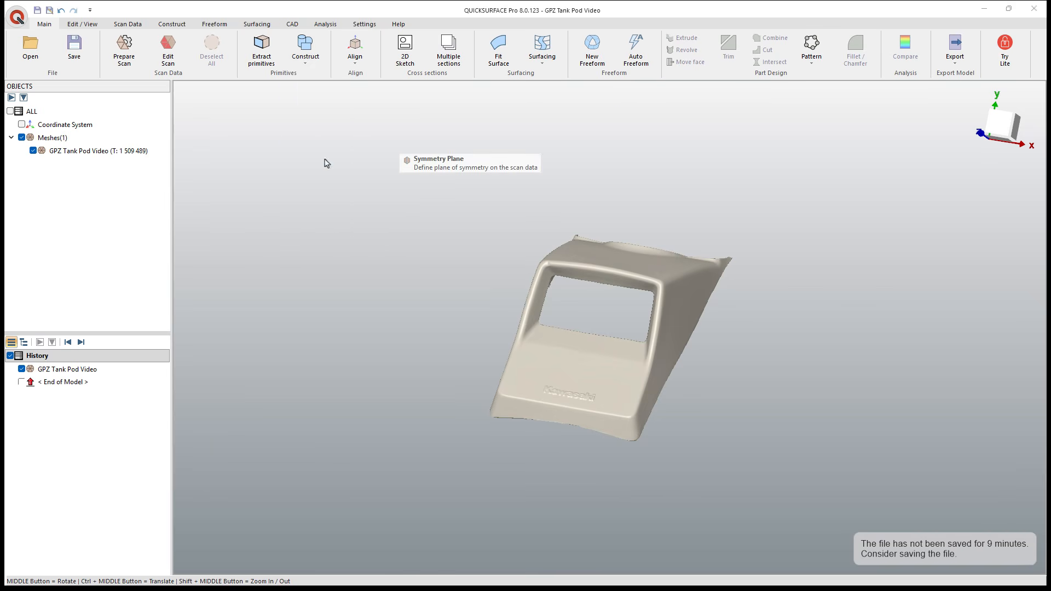
pyautogui.moveTo(385, 272)
pyautogui.mouseDown(button='middle')
pyautogui.moveTo(444, 321)
pyautogui.moveTo(437, 261)
pyautogui.moveTo(421, 307)
pyautogui.mouseUp(button='middle')
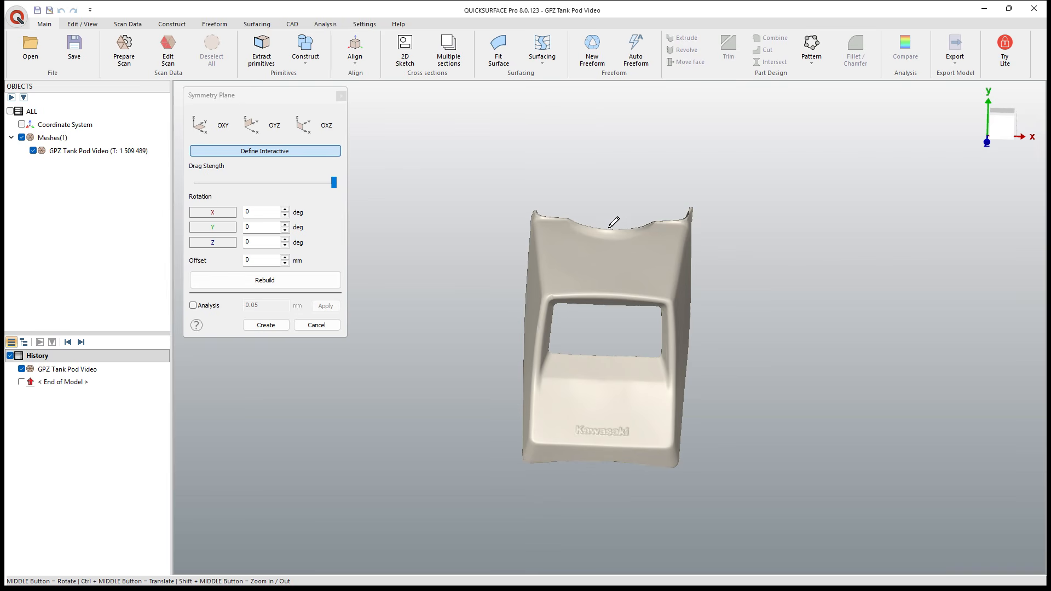
pyautogui.moveTo(607, 212); pyautogui.dragTo(599, 493)
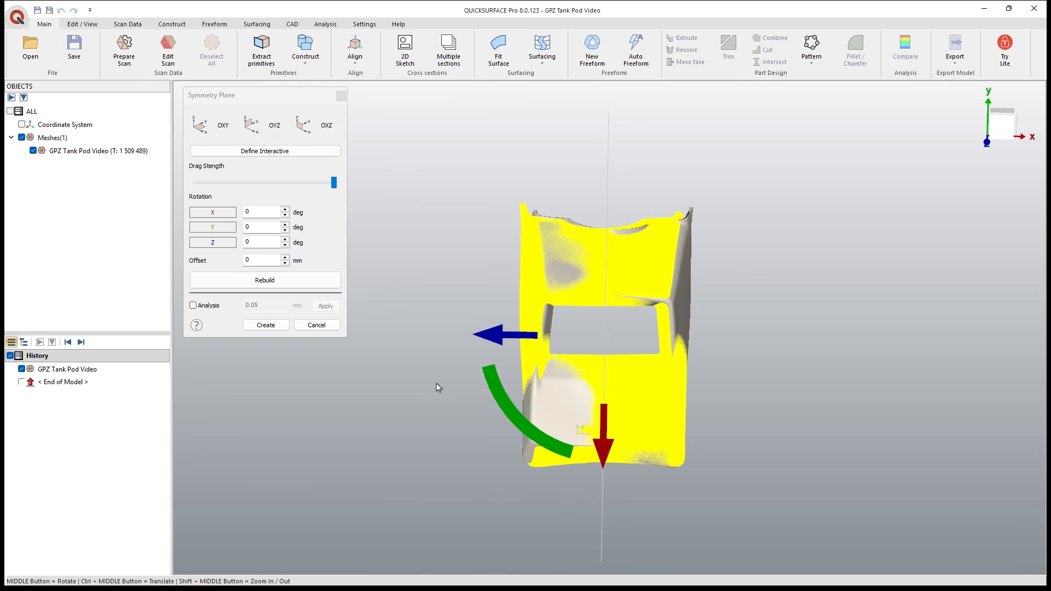
pyautogui.click(265, 280)
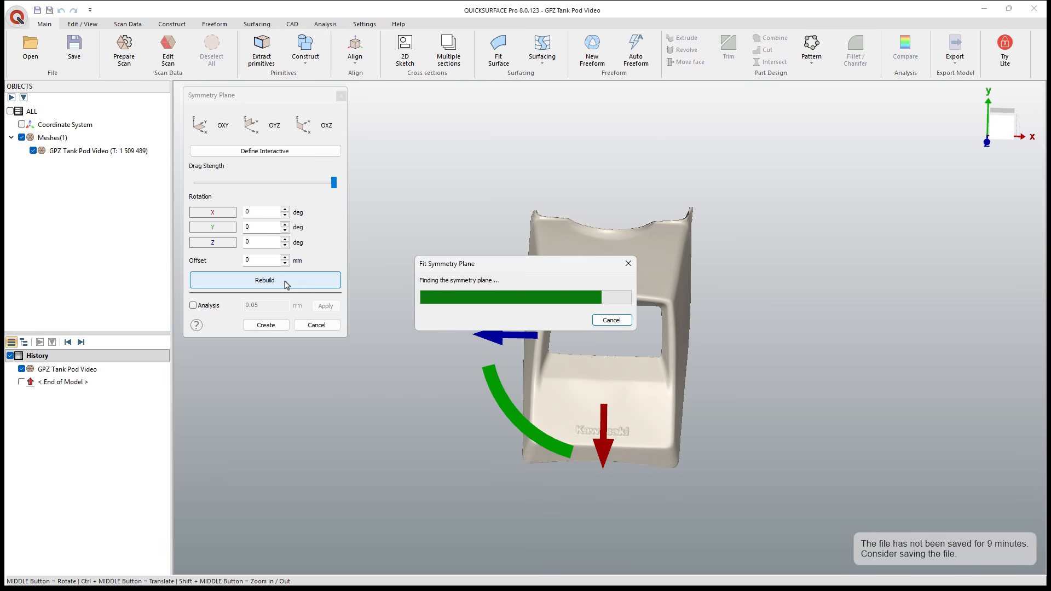
pyautogui.moveTo(512, 438); pyautogui.dragTo(714, 340, button='middle')
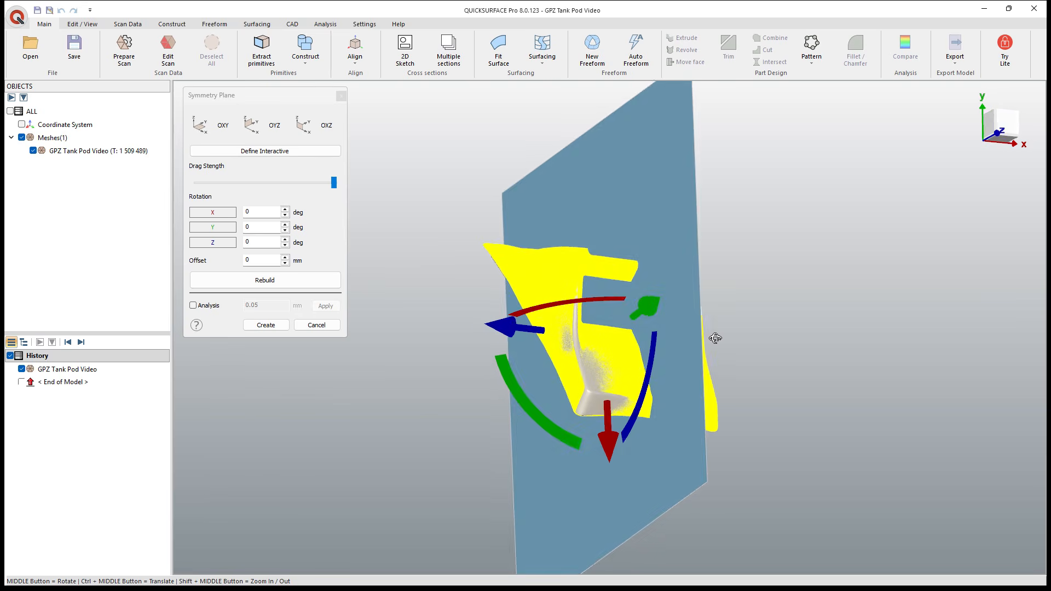
# Step: Turn on deviation analysis for the symmetry plane, check both sides of the pod, and rebuild the plane again
pyautogui.click(193, 305)
pyautogui.moveTo(748, 384); pyautogui.dragTo(796, 411, button='middle')
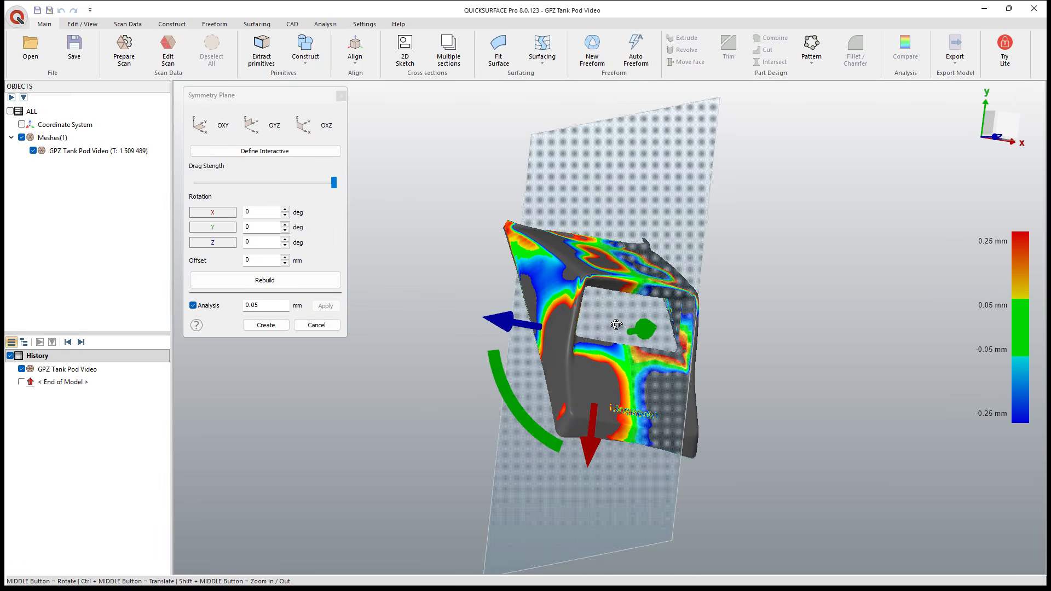
pyautogui.moveTo(616, 324); pyautogui.dragTo(608, 253, button='middle')
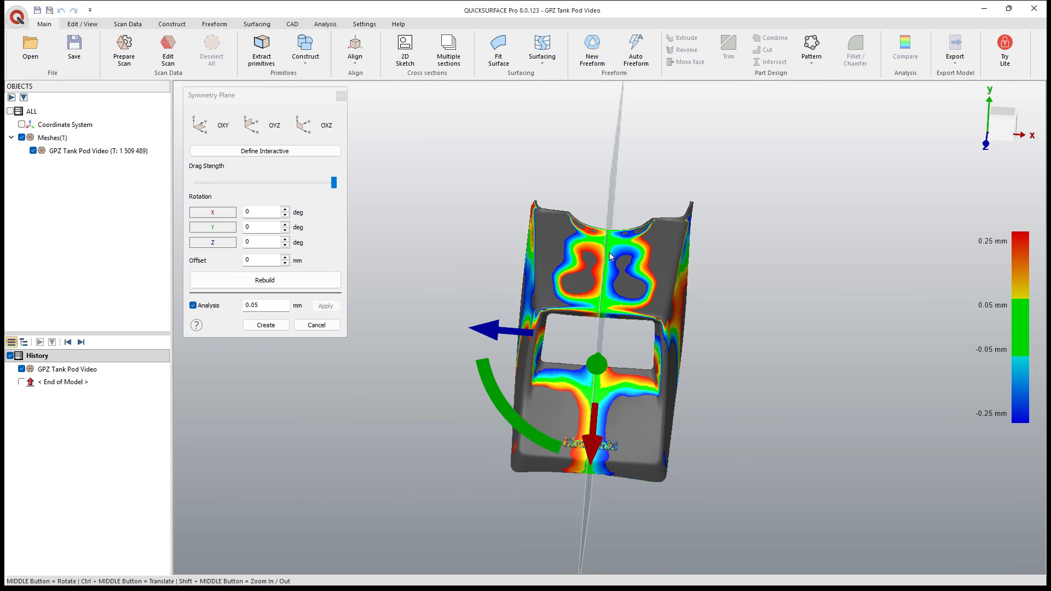
pyautogui.moveTo(653, 355); pyautogui.dragTo(554, 297, button='middle')
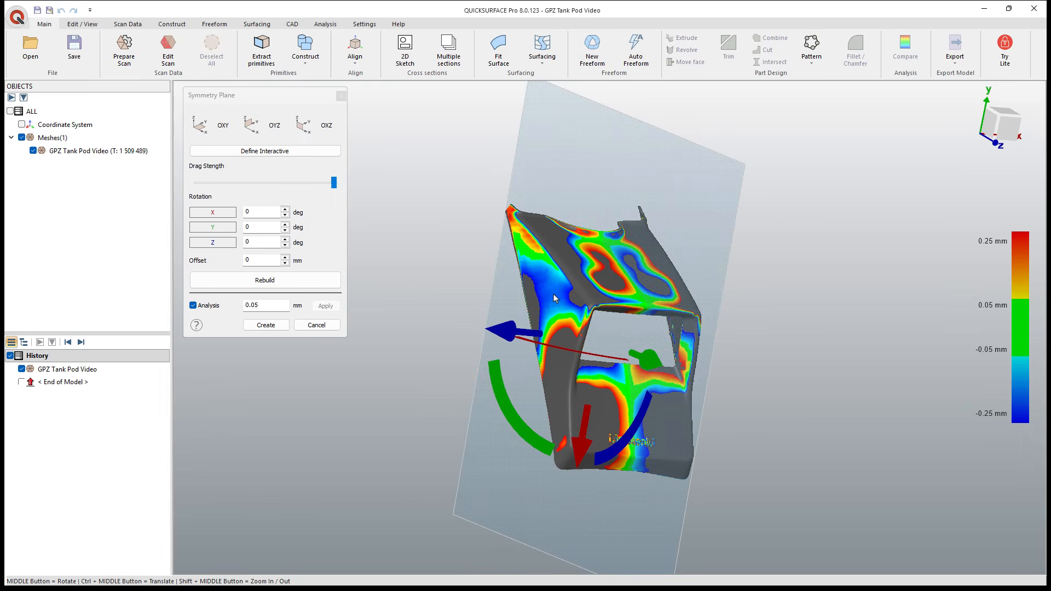
pyautogui.moveTo(604, 342); pyautogui.dragTo(515, 372, button='middle')
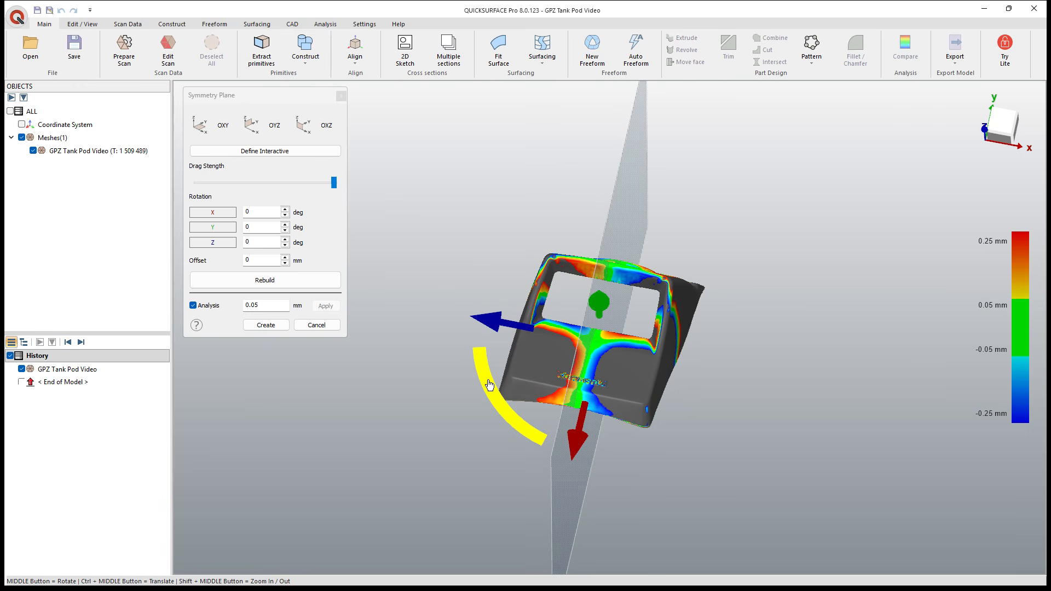
pyautogui.click(268, 280)
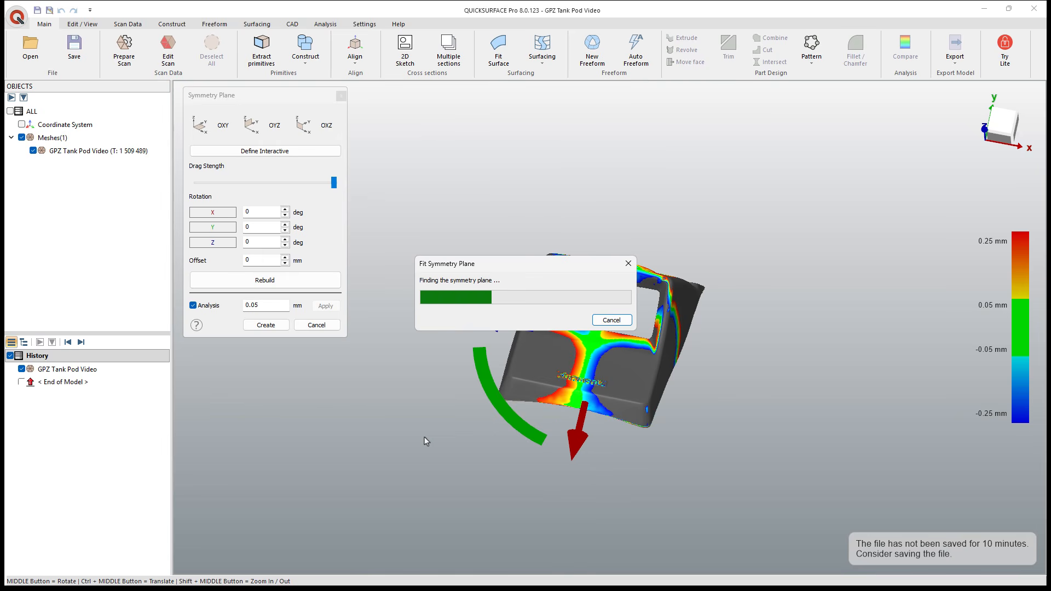
# Step: Set the symmetry analysis tolerance to 0.5 mm, review the deviations across the pod, and create the symmetry plane
pyautogui.click(253, 305)
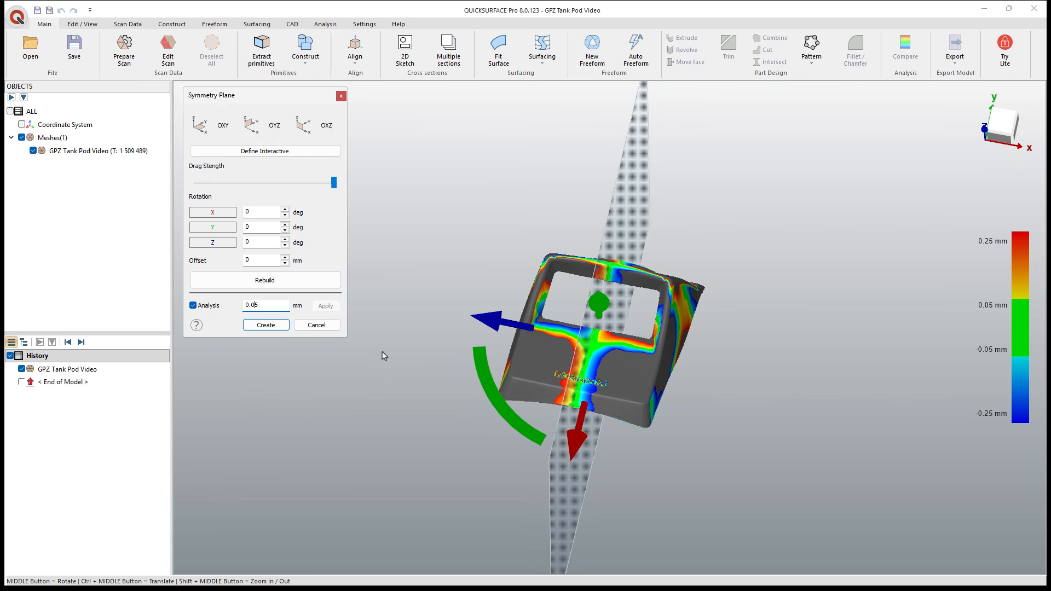
pyautogui.press('BackSpace')
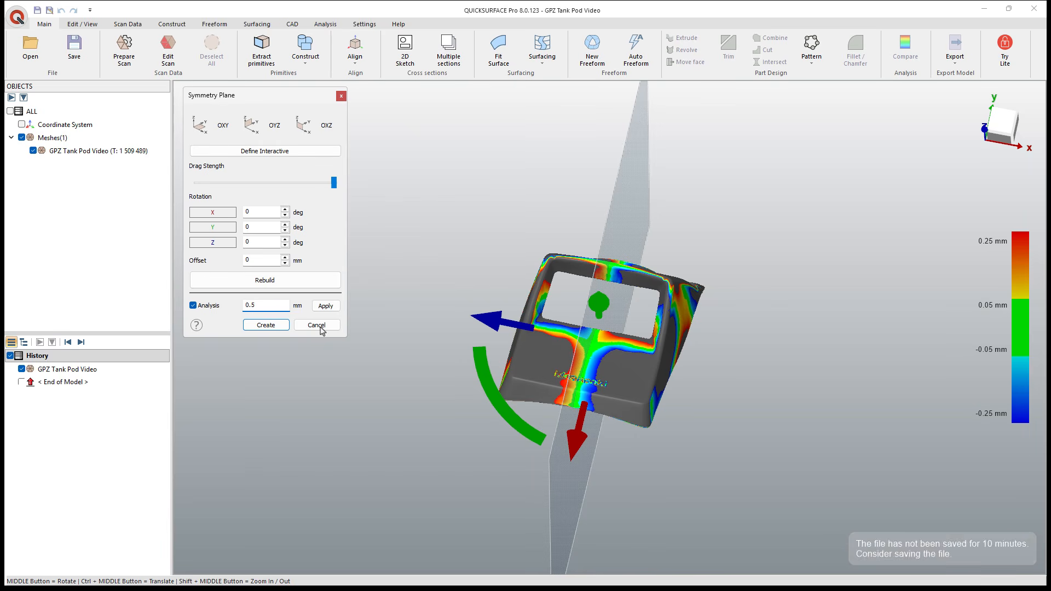
pyautogui.click(325, 308)
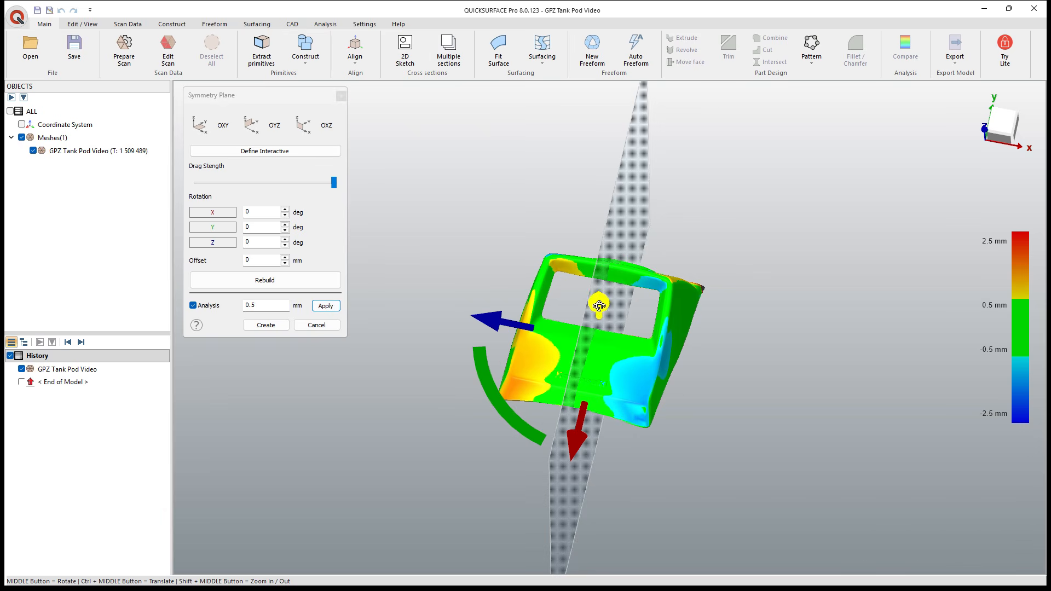
pyautogui.moveTo(599, 304); pyautogui.dragTo(668, 344, button='middle')
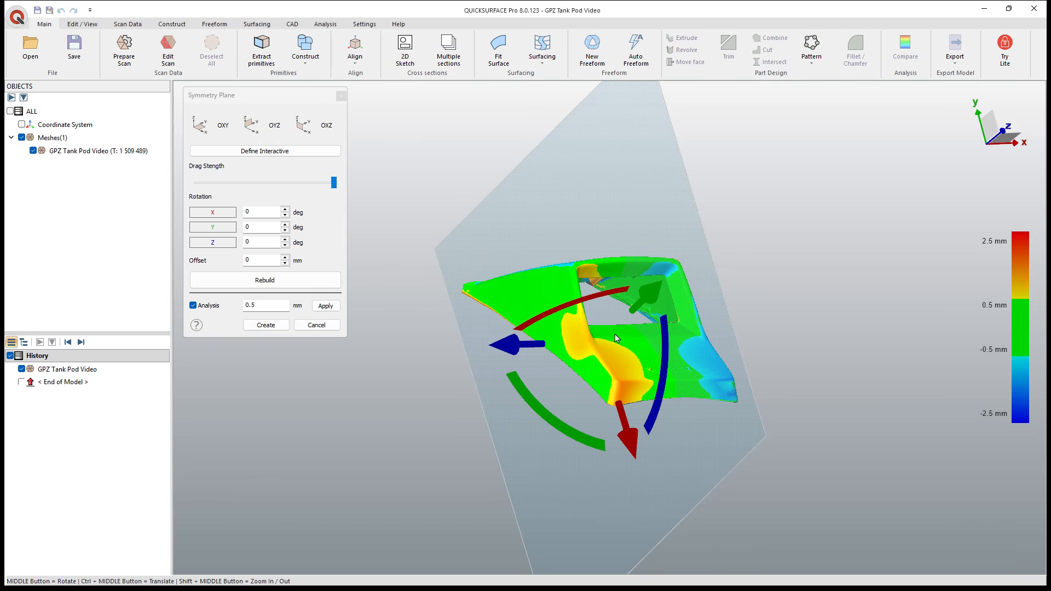
pyautogui.moveTo(668, 332); pyautogui.dragTo(611, 401, button='middle')
pyautogui.moveTo(706, 325); pyautogui.dragTo(657, 368, button='middle')
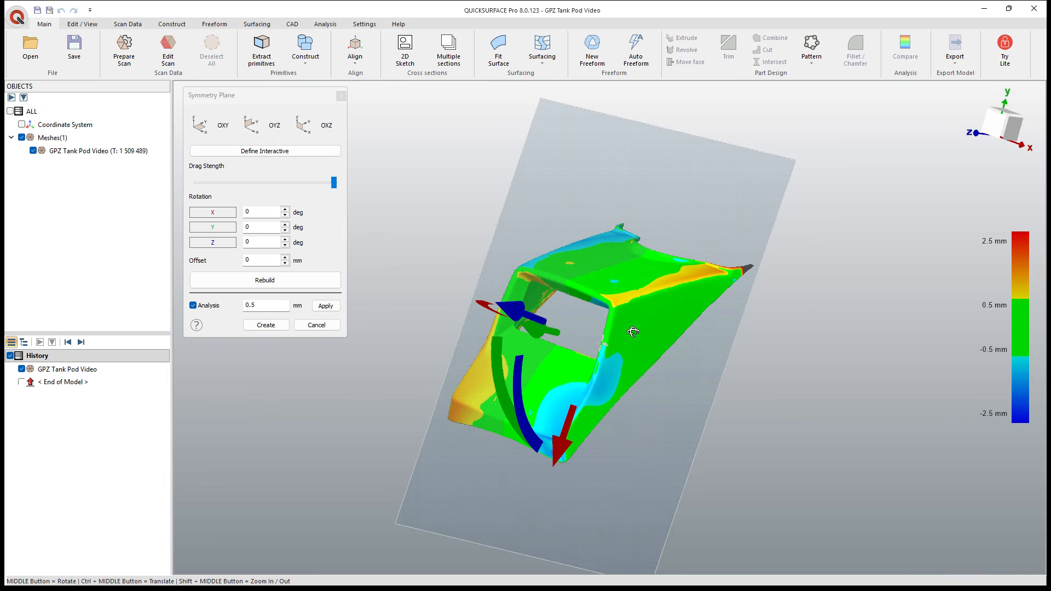
pyautogui.moveTo(633, 334); pyautogui.dragTo(756, 359, button='middle')
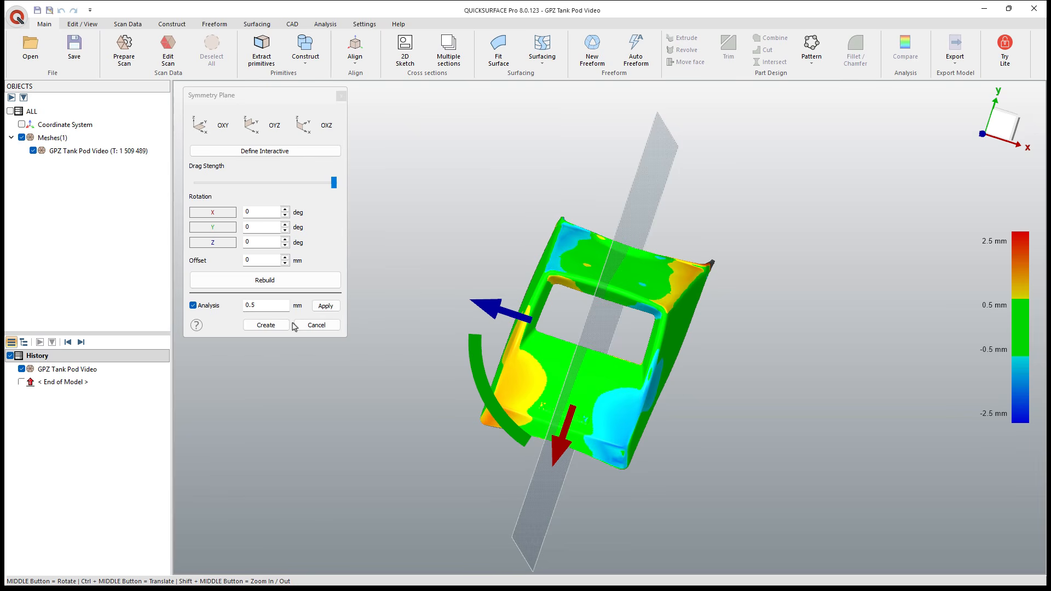
pyautogui.click(275, 326)
# Step: Start Extract Primitives on the pod's underside and split the scan automatically into coloured surface regions for selection
pyautogui.moveTo(635, 475); pyautogui.dragTo(559, 334, button='middle')
pyautogui.scroll(3, 558, 340)
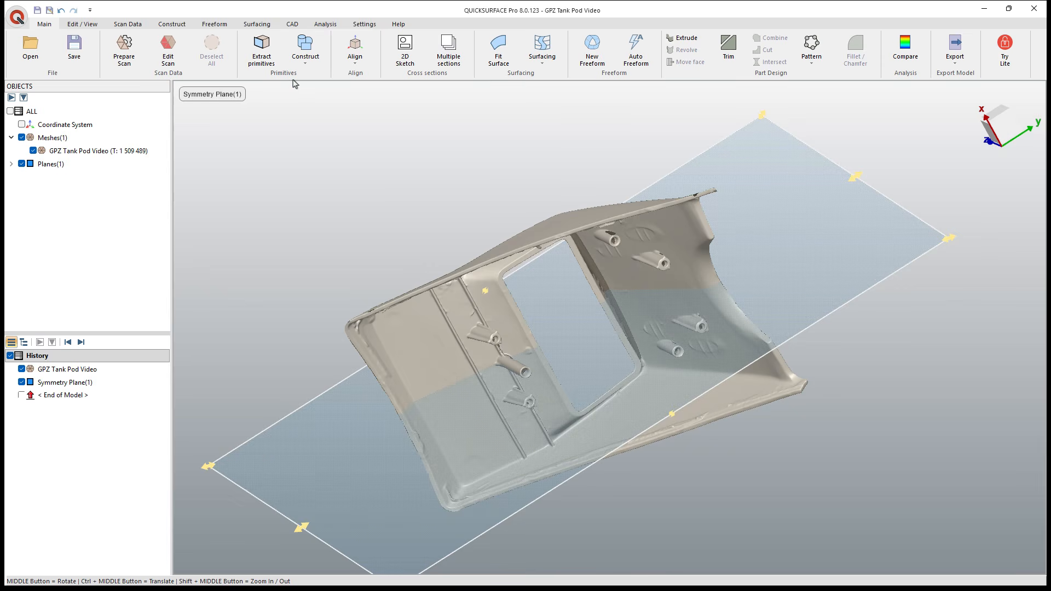
pyautogui.click(272, 52)
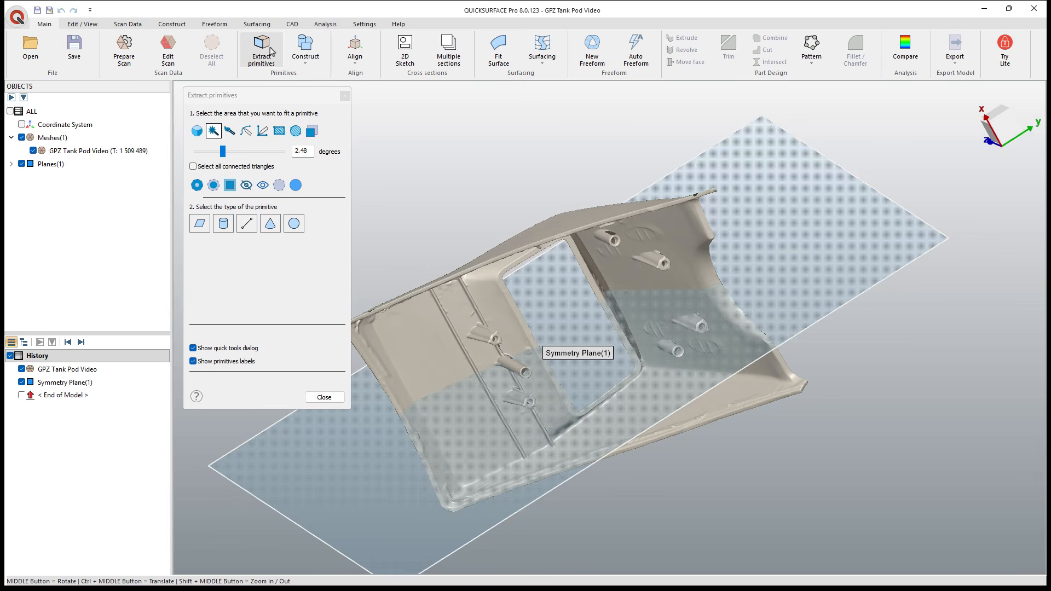
pyautogui.moveTo(534, 242); pyautogui.dragTo(528, 290, button='middle')
pyautogui.scroll(3, 532, 294)
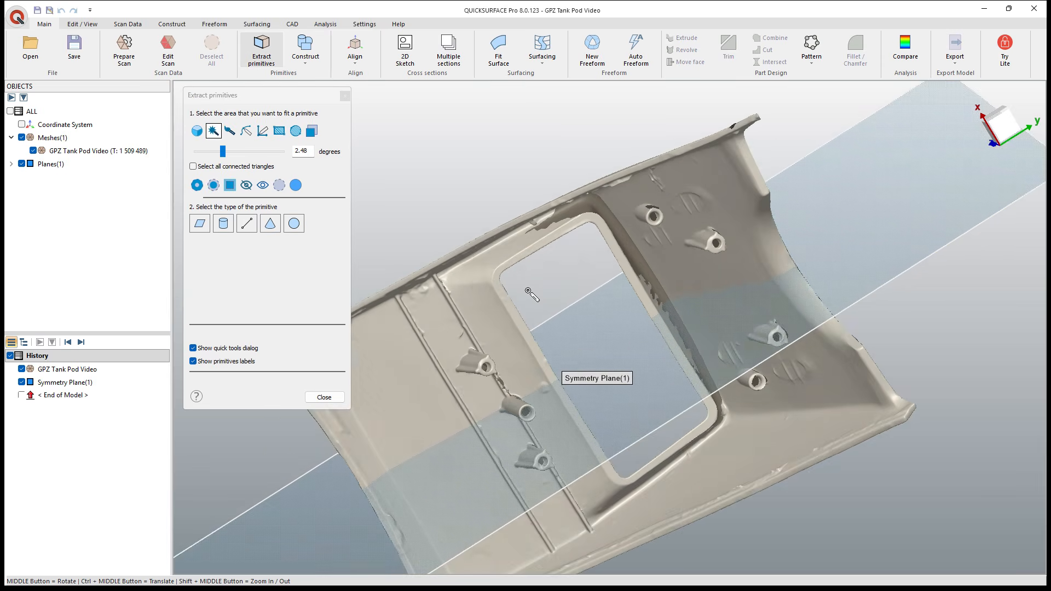
pyautogui.click(195, 132)
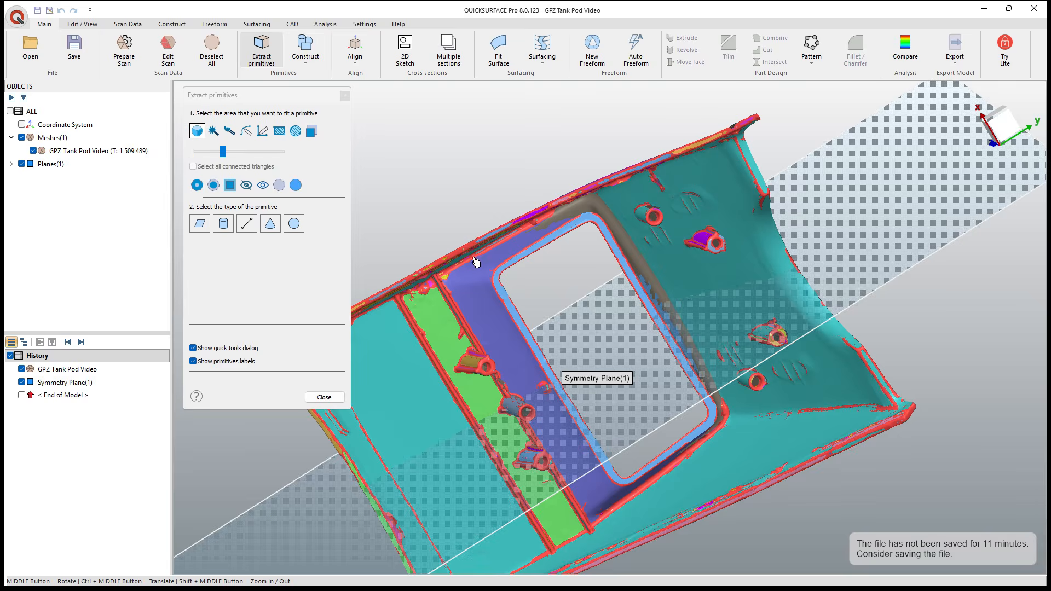
# Step: Fit a plane to the flat rim around the display opening and constrain it perpendicular to Symmetry Plane(1)
pyautogui.scroll(2, 510, 271)
pyautogui.click(544, 248)
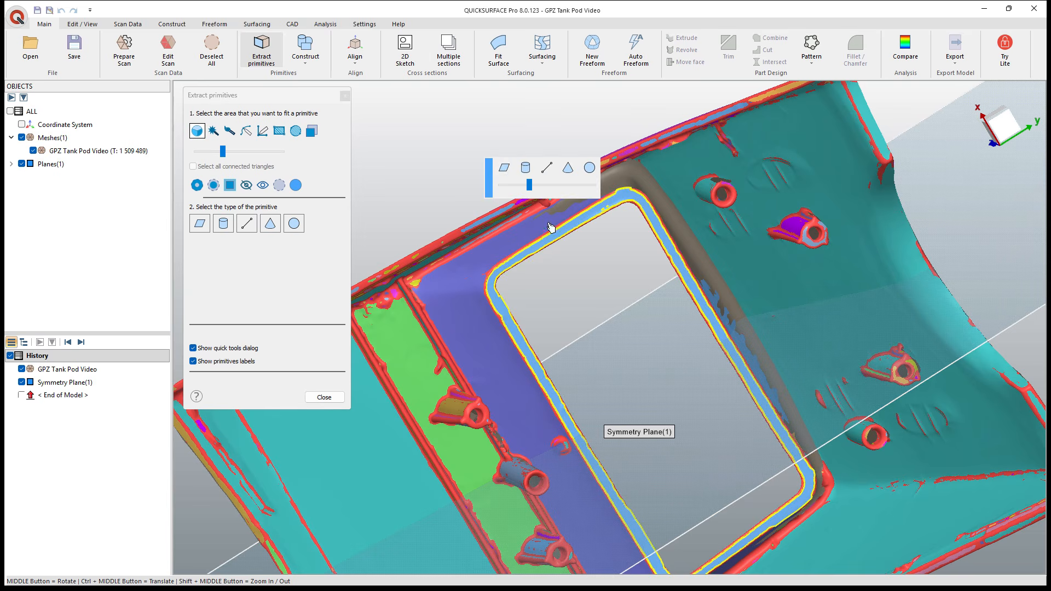
pyautogui.click(510, 173)
pyautogui.scroll(-2, 509, 173)
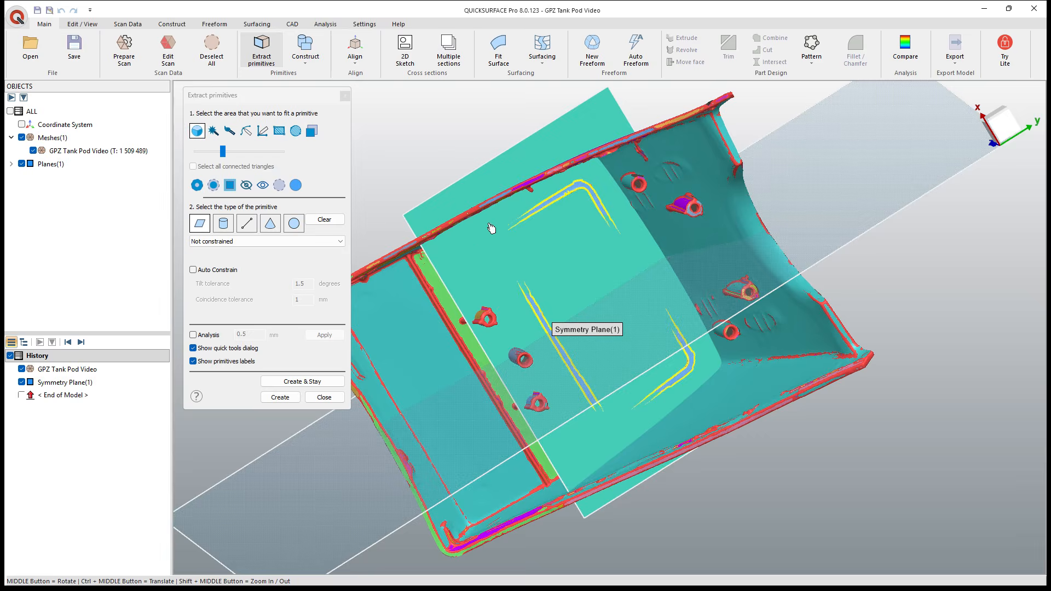
pyautogui.click(335, 244)
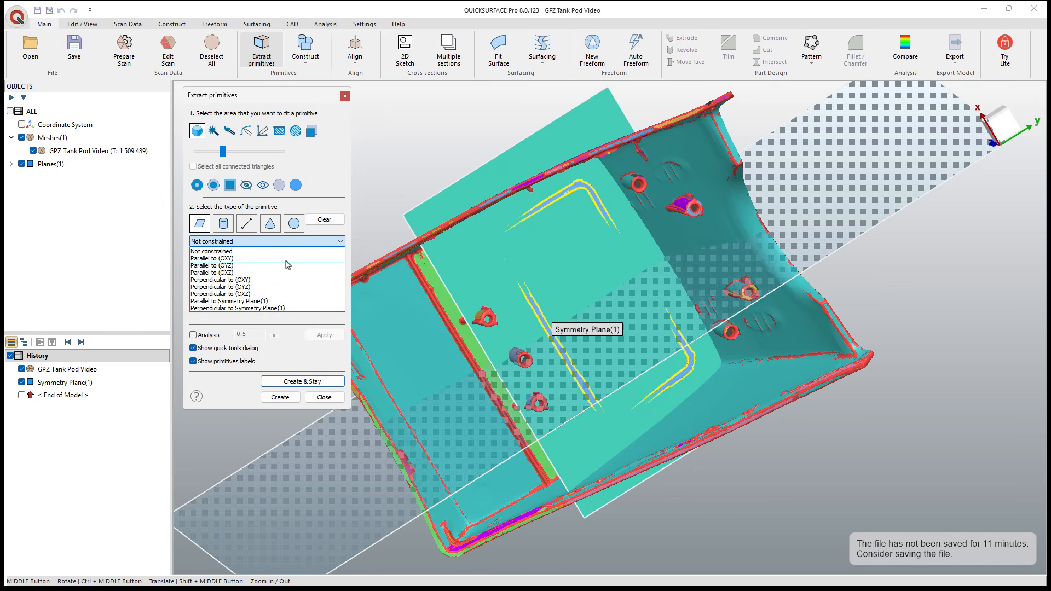
pyautogui.click(257, 309)
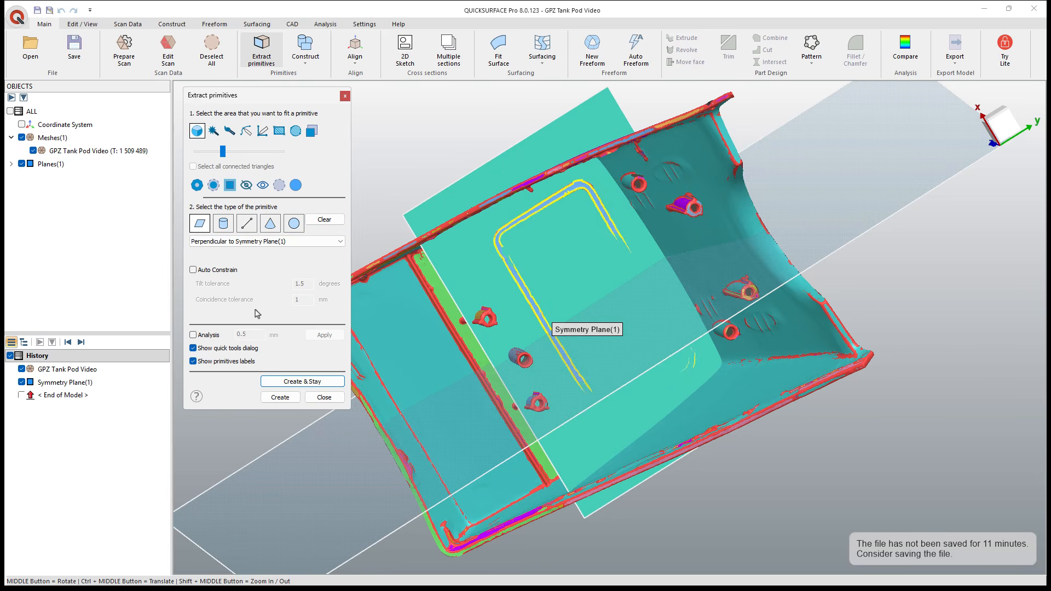
# Step: Turn on deviation analysis for the rim plane, inspect the fit around the opening, and create the plane
pyautogui.click(193, 335)
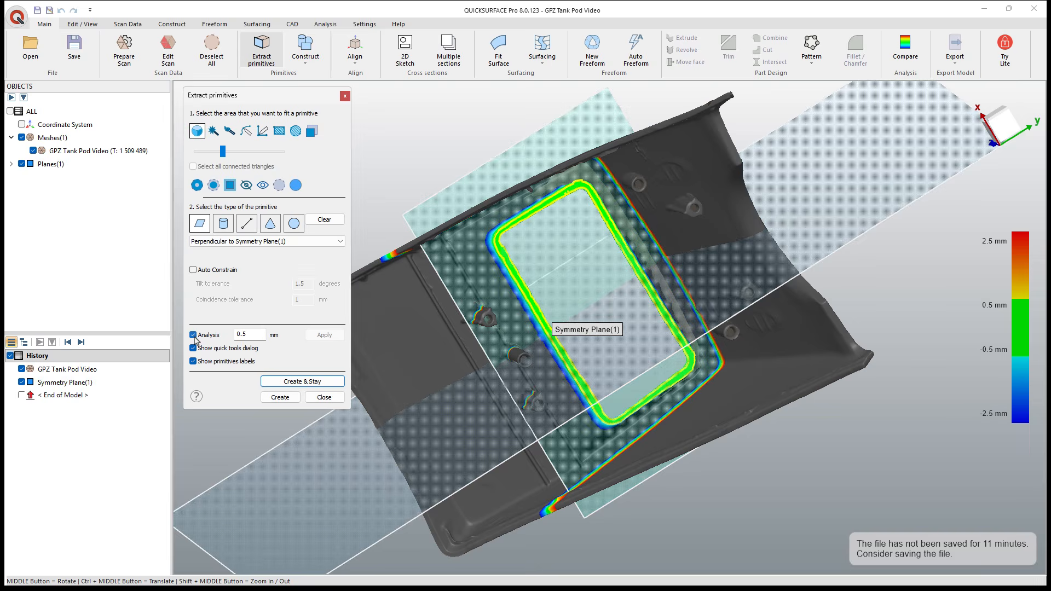
pyautogui.moveTo(501, 317); pyautogui.dragTo(565, 249, button='middle')
pyautogui.click(279, 397)
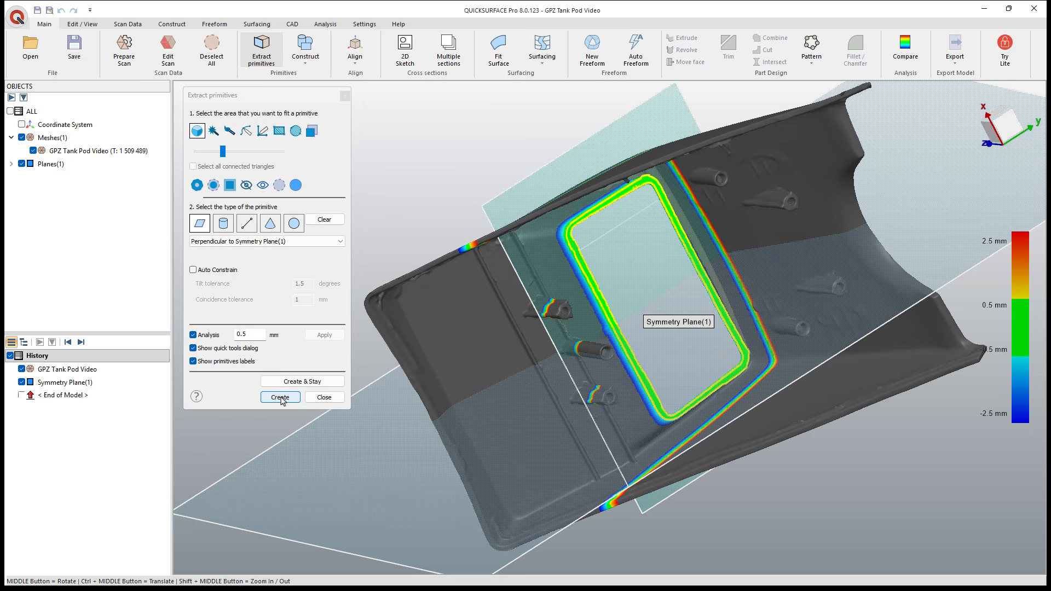
pyautogui.moveTo(539, 237); pyautogui.dragTo(628, 224, button='middle')
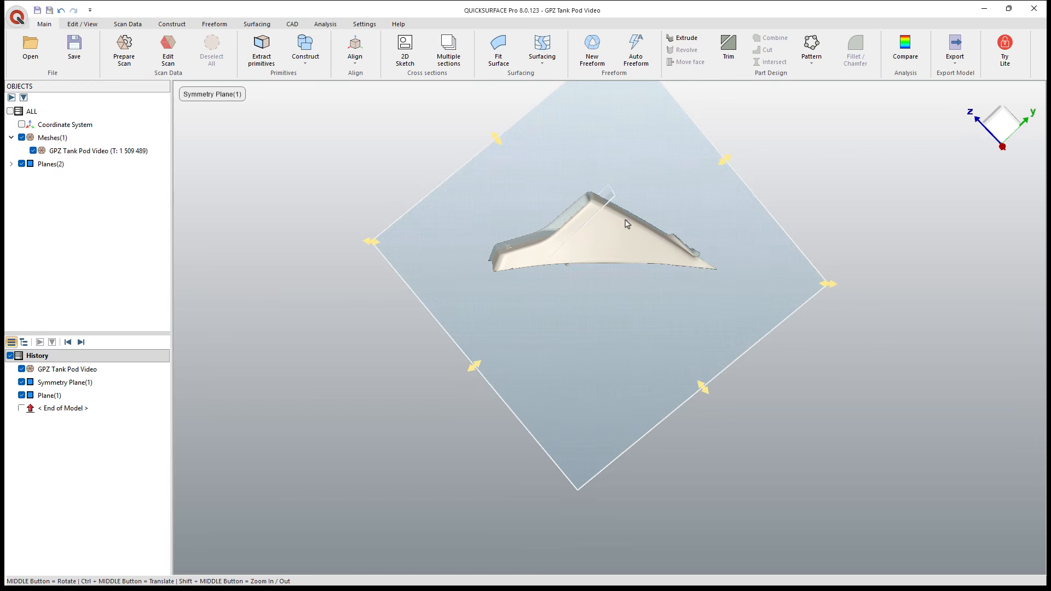
# Step: Start Align by Coordinate System with Symmetry Plane(1) as the primary feature and Plane(1) as the secondary feature
pyautogui.click(1006, 129)
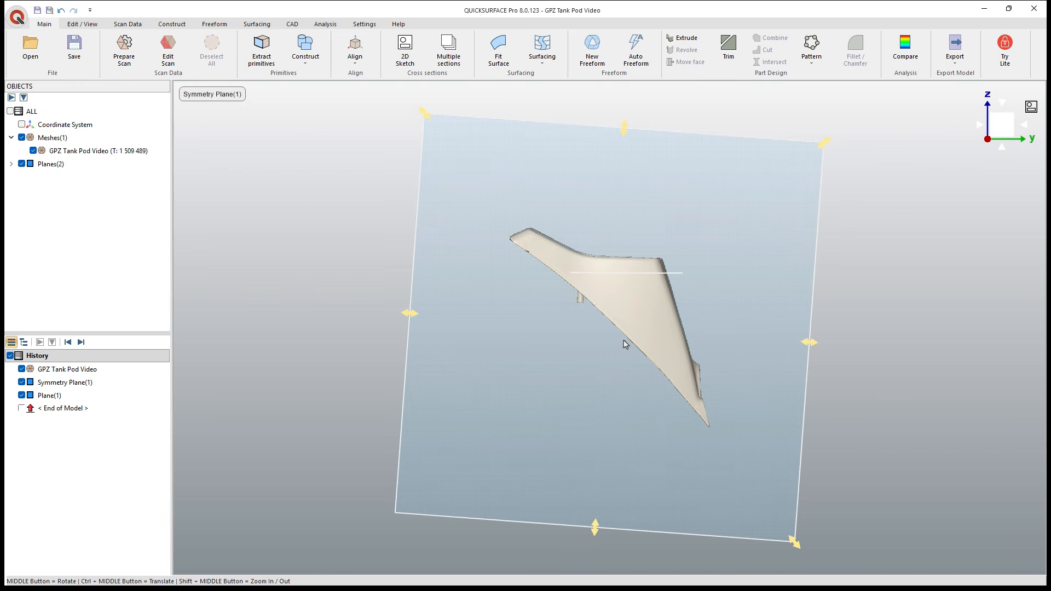
pyautogui.moveTo(637, 372); pyautogui.dragTo(692, 263, button='middle')
pyautogui.moveTo(585, 265); pyautogui.dragTo(629, 286, button='middle')
pyautogui.scroll(3, 629, 286)
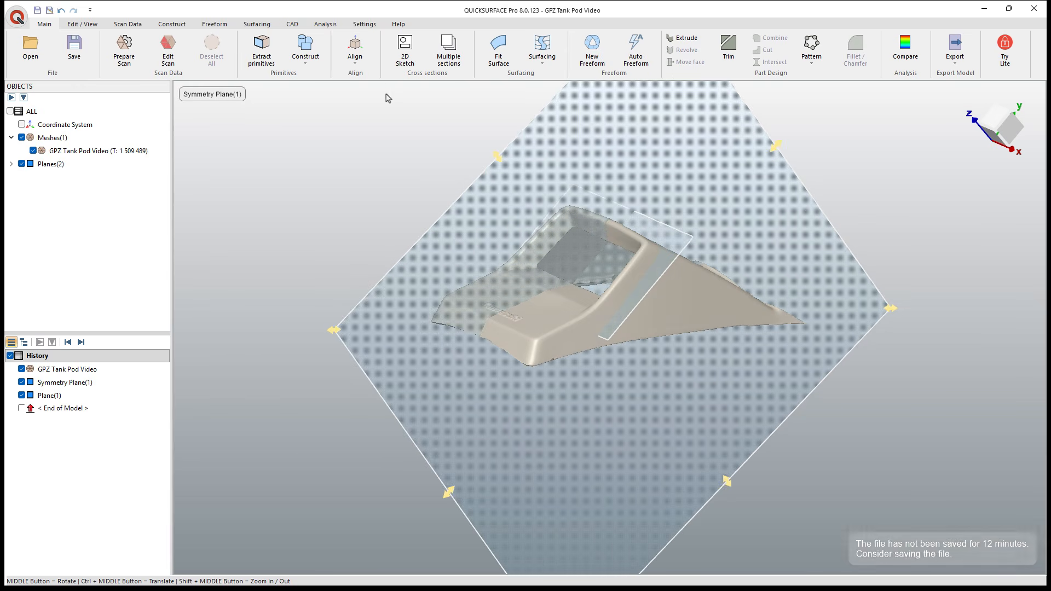
pyautogui.click(369, 64)
pyautogui.click(371, 74)
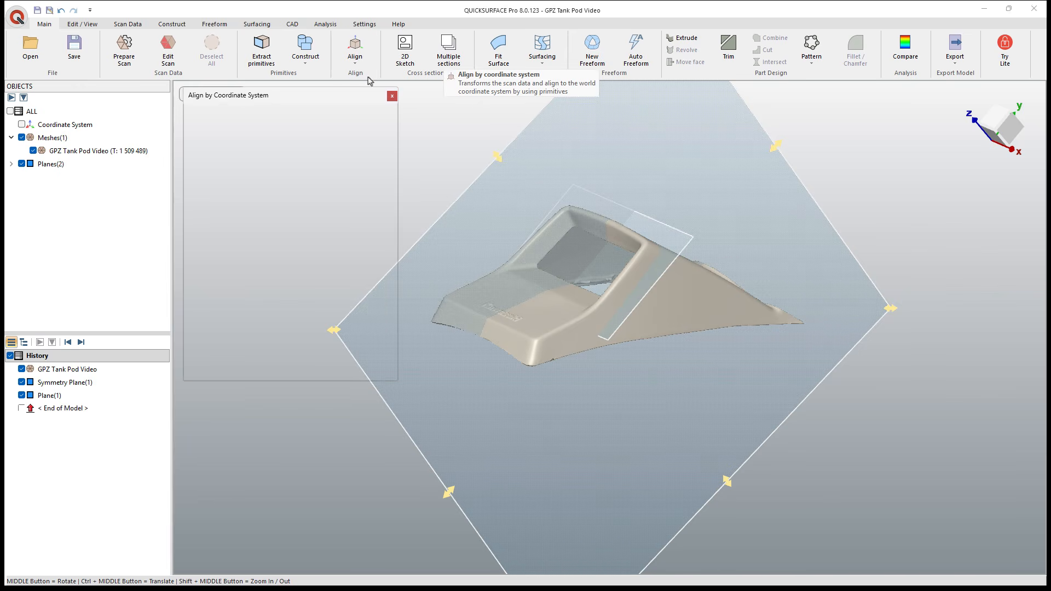
pyautogui.click(326, 149)
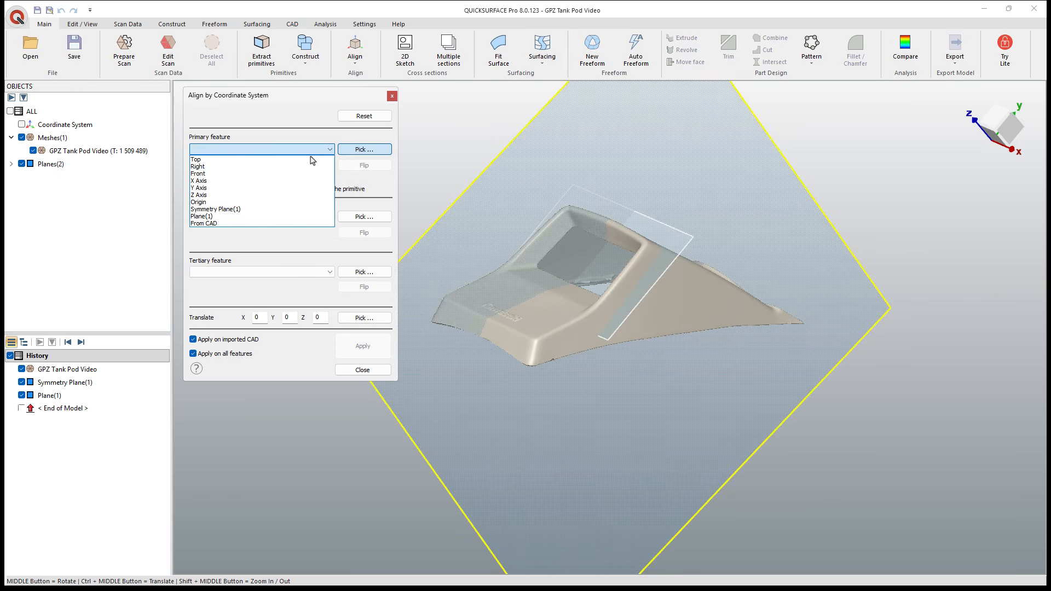
pyautogui.click(237, 213)
pyautogui.click(306, 220)
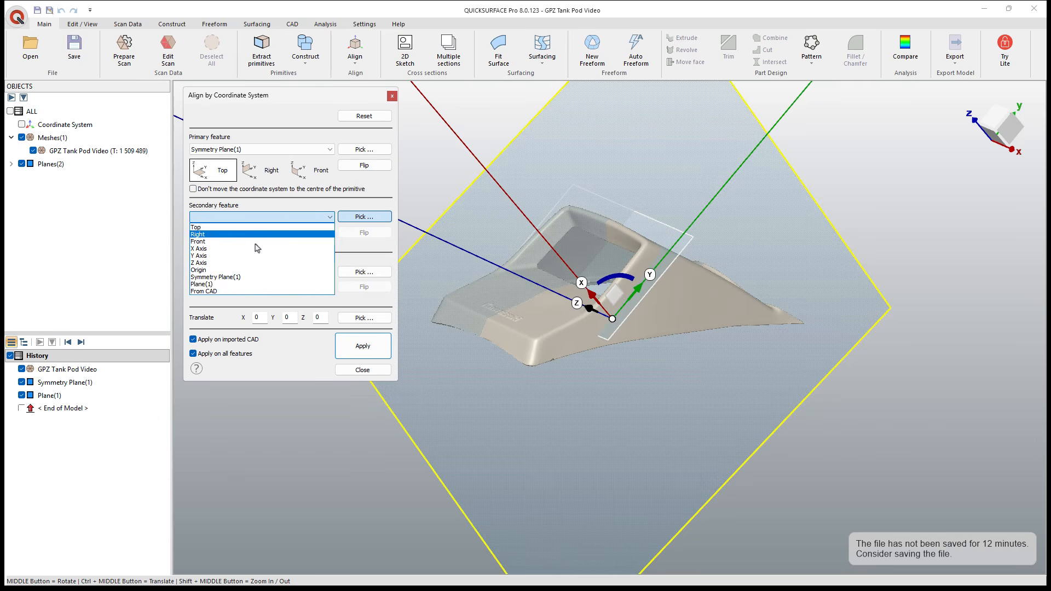
pyautogui.click(237, 286)
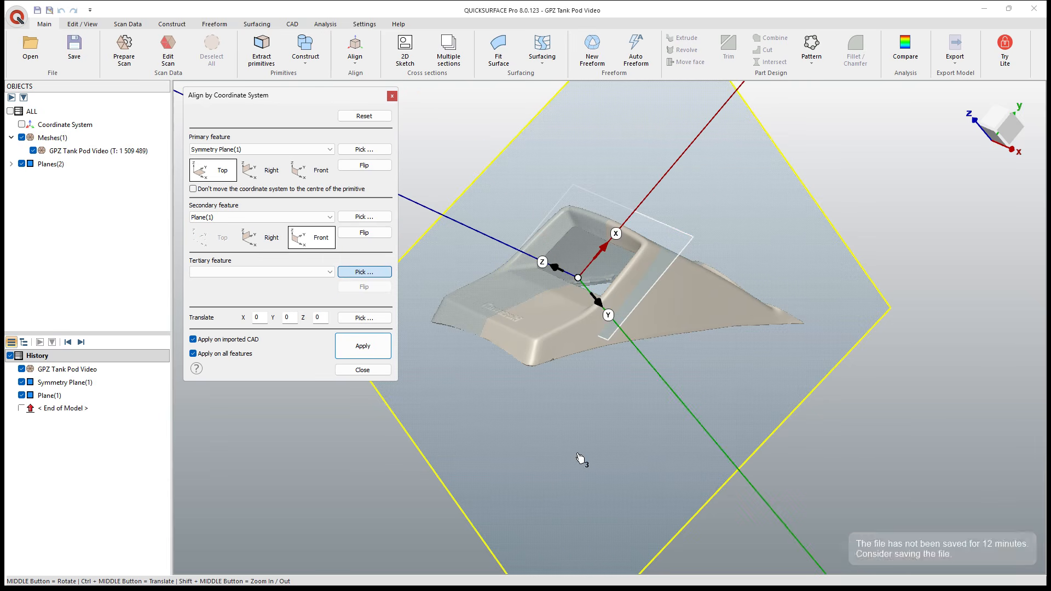
# Step: Orient the primary symmetry plane as Front, flip the secondary feature's direction, and apply the alignment to the scan
pyautogui.moveTo(582, 460); pyautogui.dragTo(445, 226, button='middle')
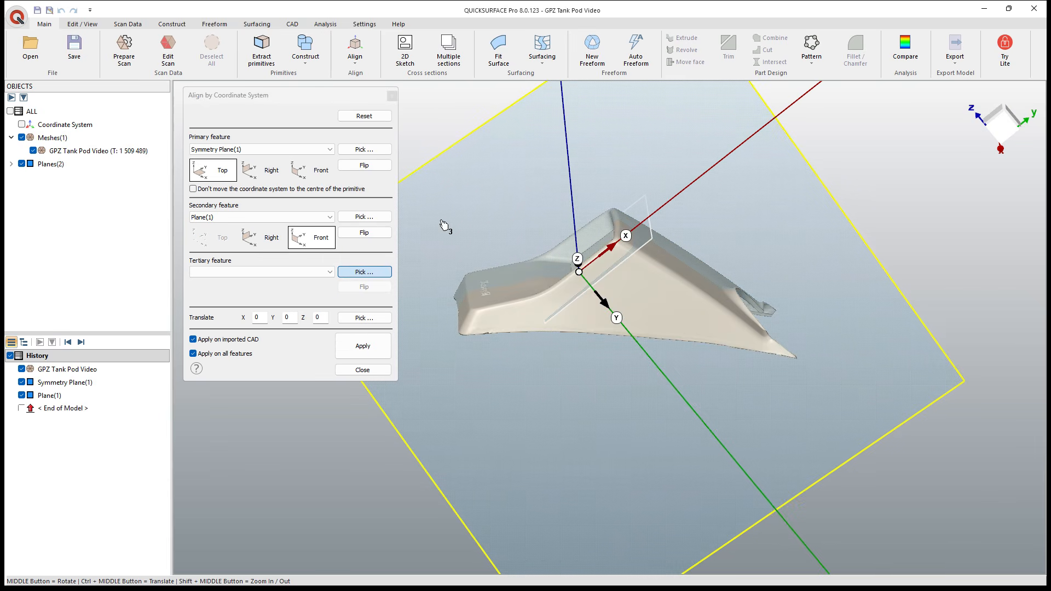
pyautogui.click(313, 171)
pyautogui.moveTo(576, 350); pyautogui.dragTo(571, 315, button='middle')
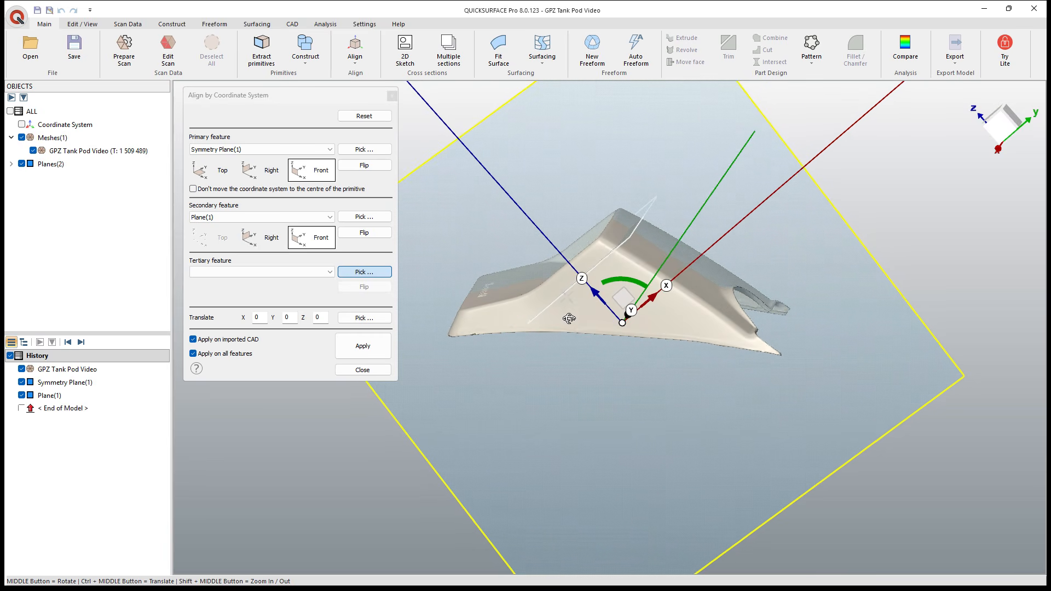
pyautogui.click(383, 236)
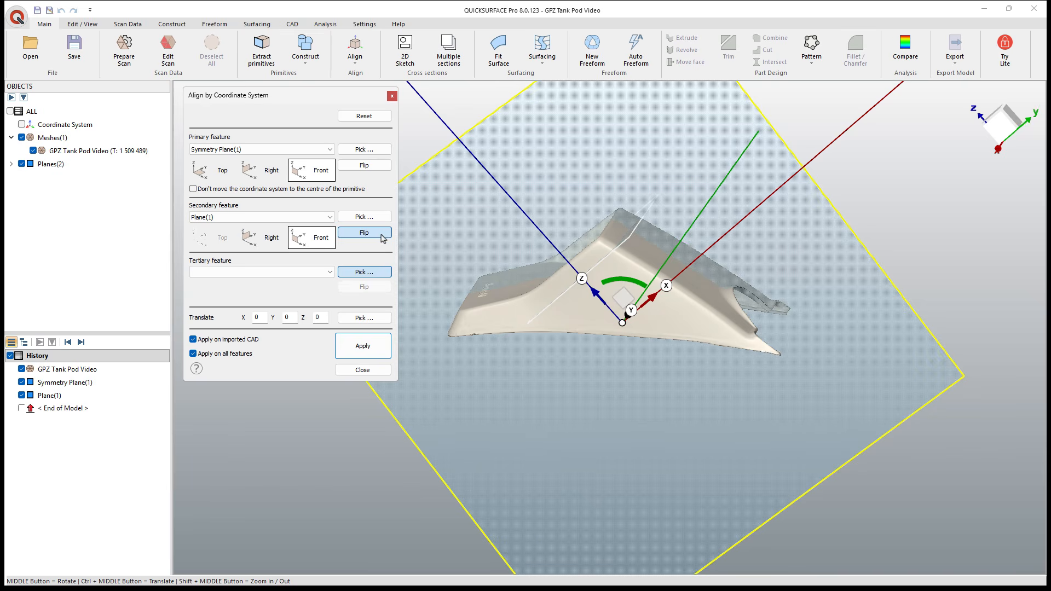
pyautogui.click(360, 351)
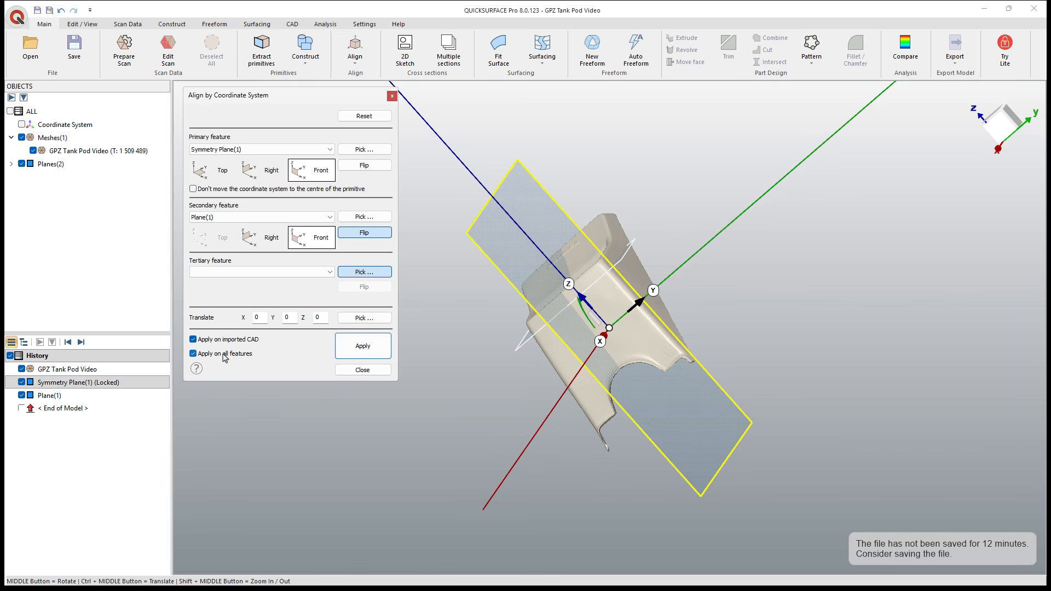
pyautogui.click(362, 370)
# Step: With Align Interactive, rotate the scan mesh about the Y axis in the front view until the pod's base sits roughly level
pyautogui.moveTo(485, 412); pyautogui.dragTo(685, 307, button='middle')
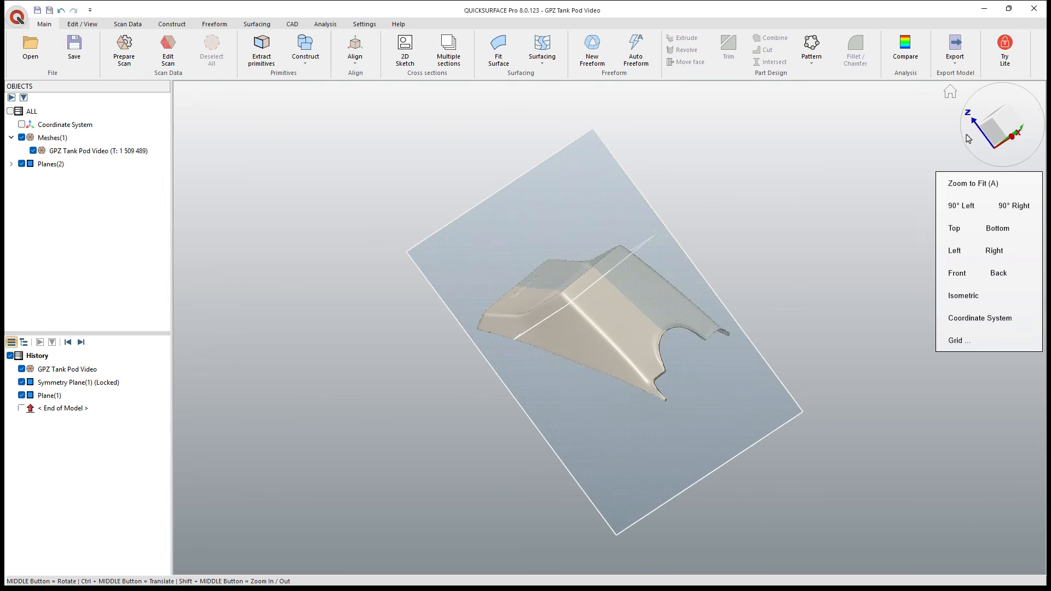
pyautogui.click(996, 136)
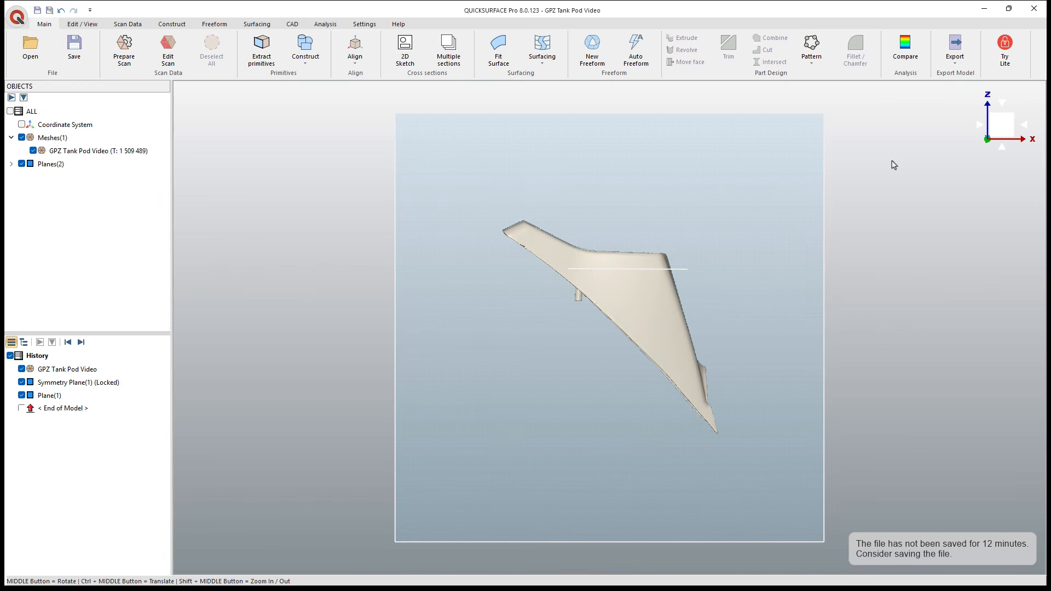
pyautogui.click(366, 68)
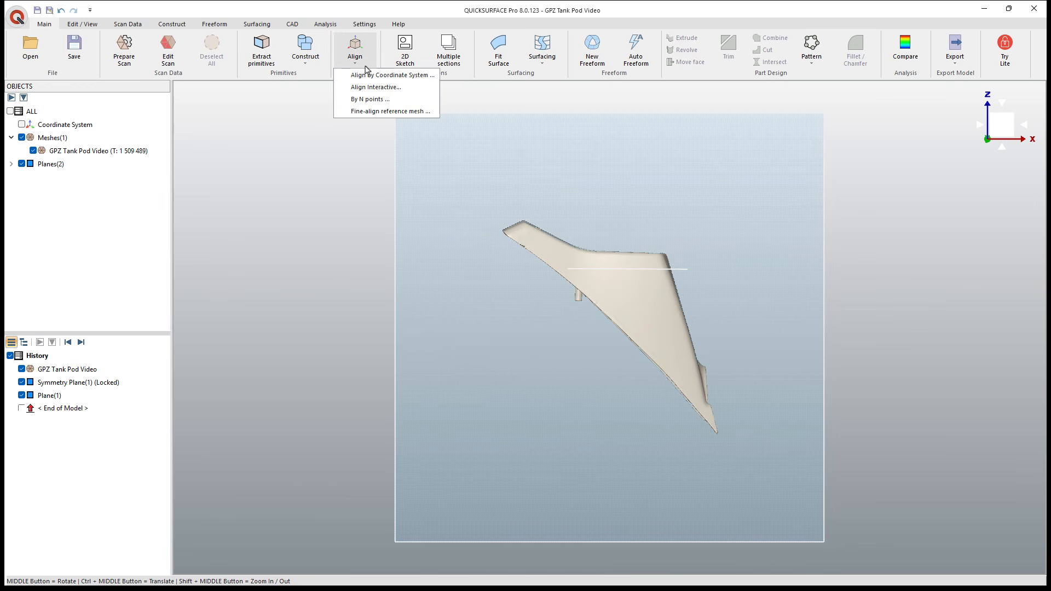
pyautogui.click(375, 88)
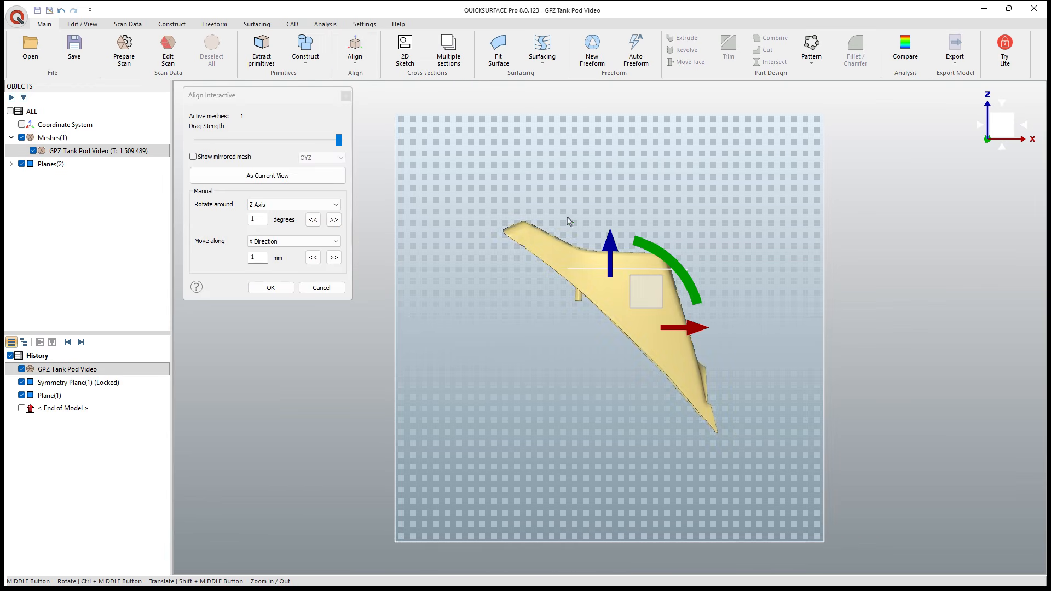
pyautogui.moveTo(650, 252); pyautogui.dragTo(490, 285)
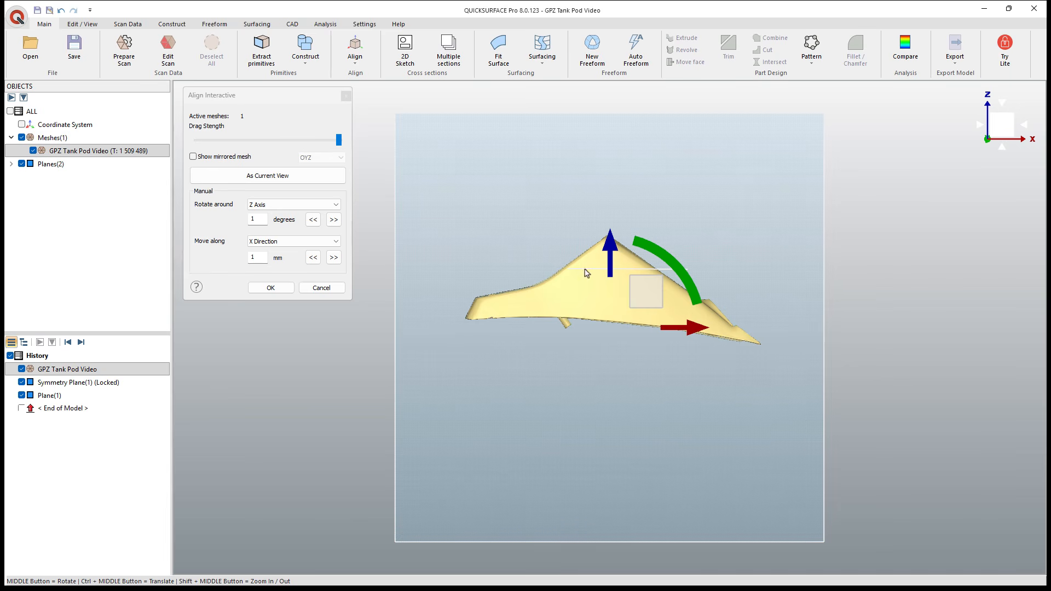
pyautogui.click(276, 288)
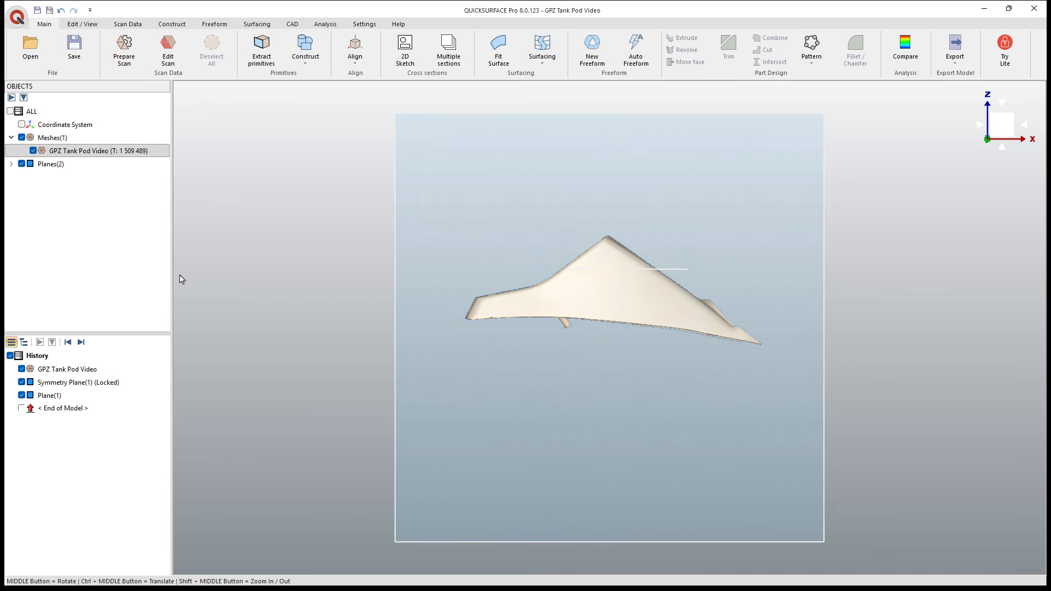
# Step: Delete the outdated rim plane, Plane(1), from the model
pyautogui.click(11, 164)
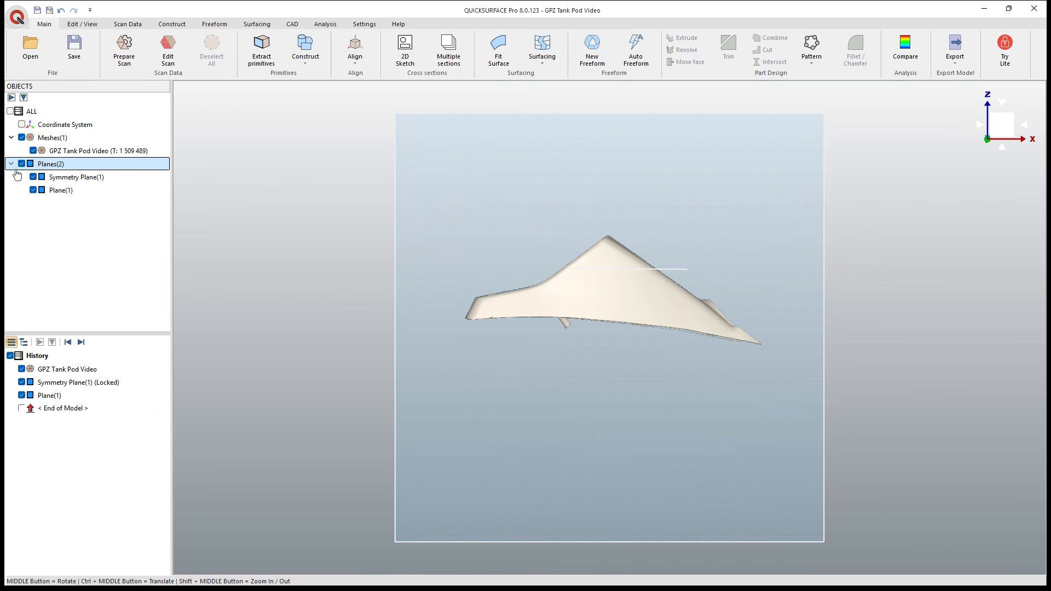
pyautogui.click(52, 192)
pyautogui.rightClick(50, 192)
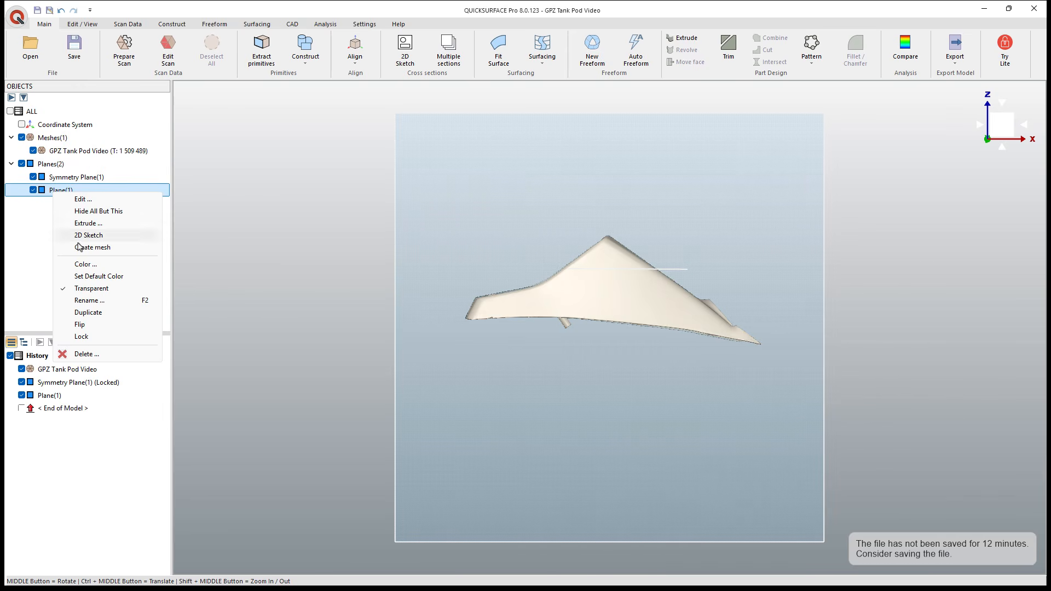
pyautogui.click(85, 354)
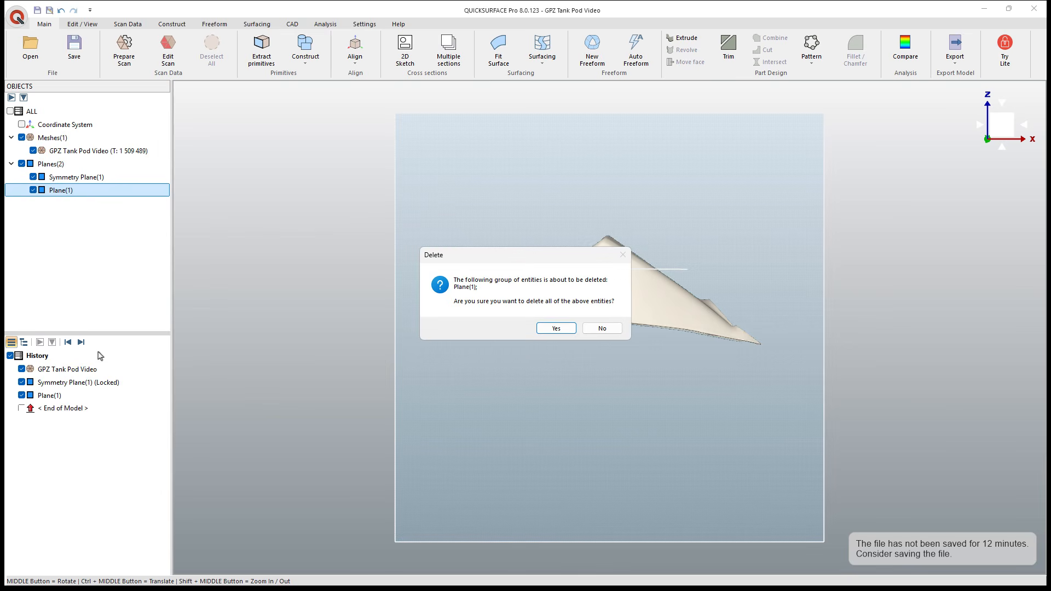
pyautogui.click(556, 328)
# Step: Extract a replacement plane from the display opening's rim on the rotated scan, constrained perpendicular to Symmetry Plane(1)
pyautogui.moveTo(650, 359); pyautogui.dragTo(594, 280, button='middle')
pyautogui.scroll(5, 594, 282)
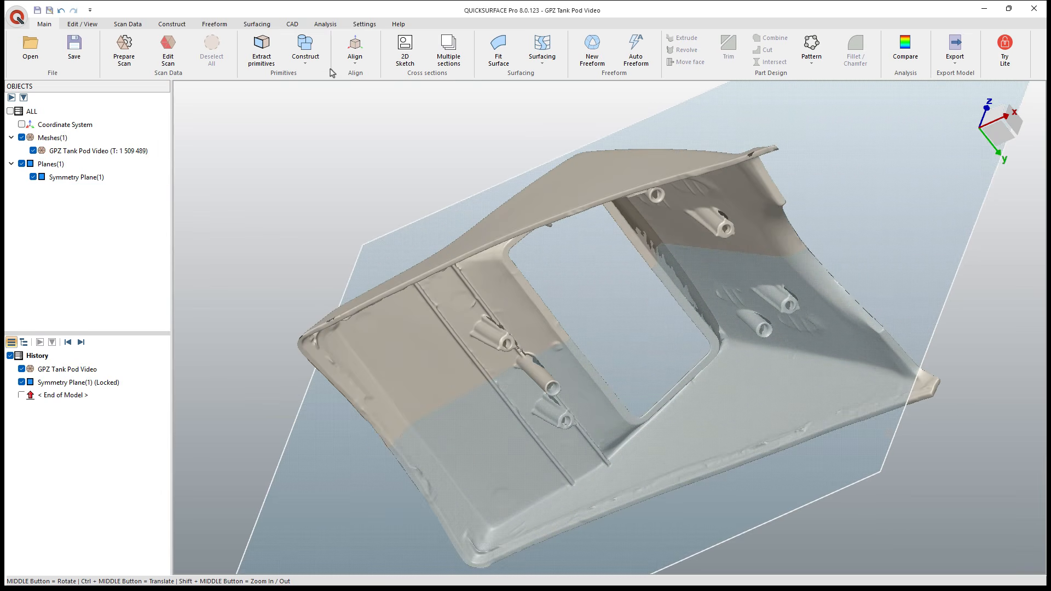
pyautogui.click(306, 52)
pyautogui.click(270, 52)
pyautogui.scroll(2, 510, 273)
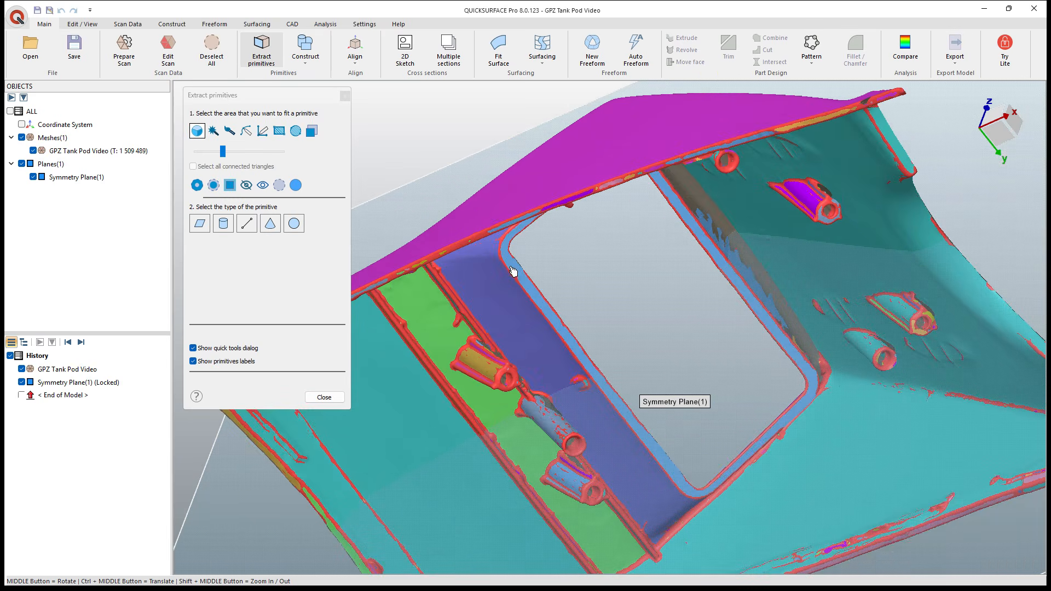
pyautogui.click(513, 271)
pyautogui.click(474, 190)
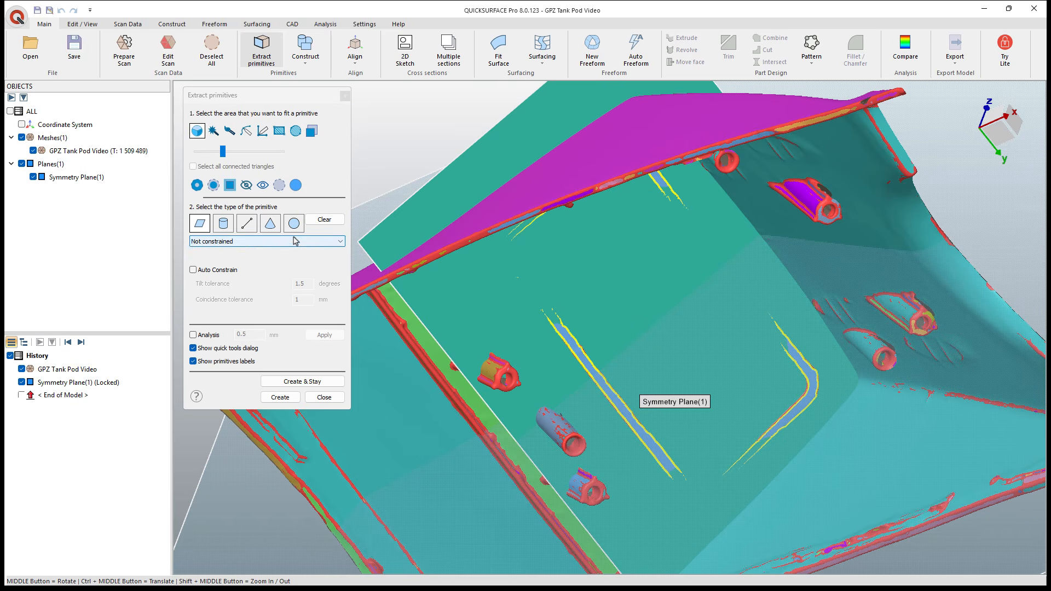
pyautogui.click(296, 241)
pyautogui.click(243, 315)
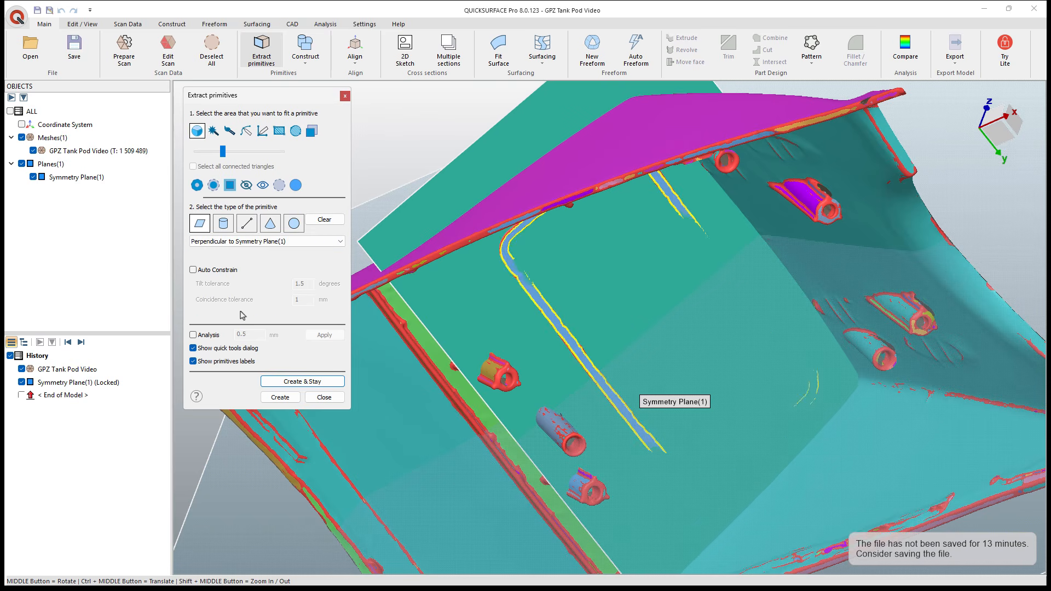
# Step: Check the replacement rim plane with deviation analysis and create it
pyautogui.click(203, 337)
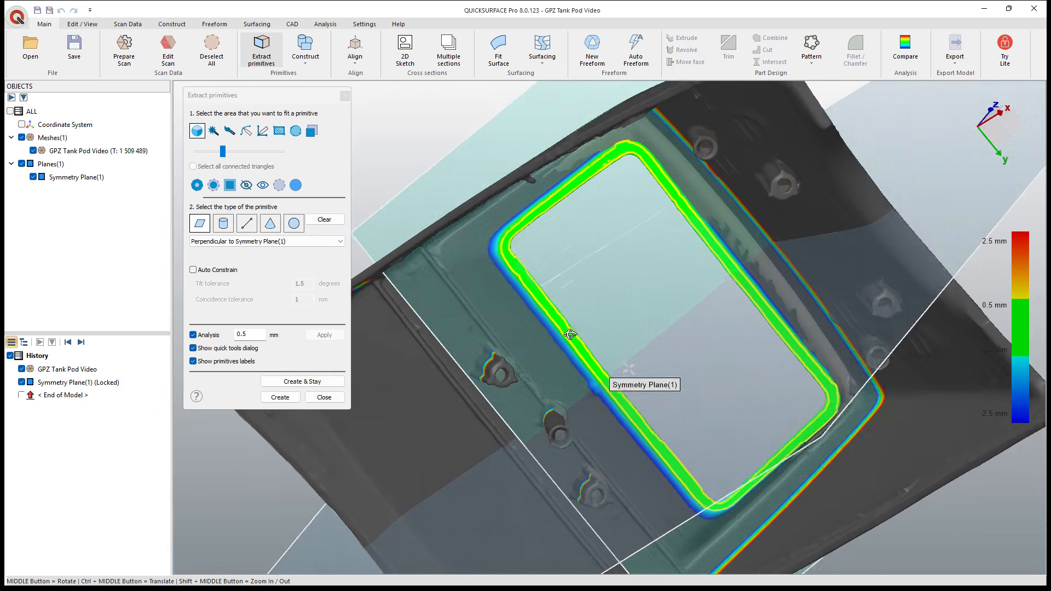
pyautogui.click(281, 397)
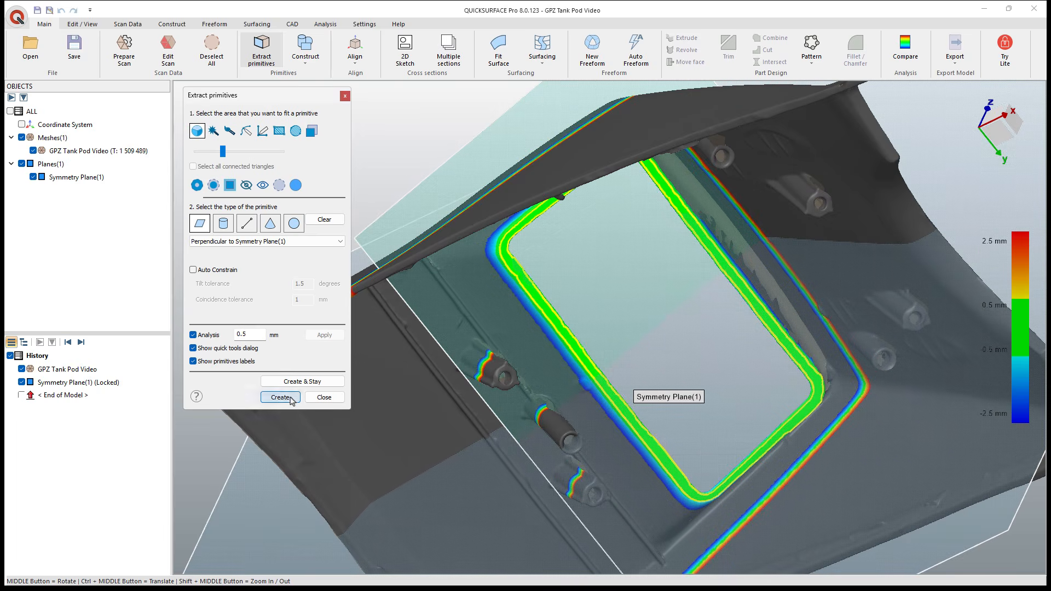
pyautogui.moveTo(623, 294); pyautogui.dragTo(650, 323, button='middle')
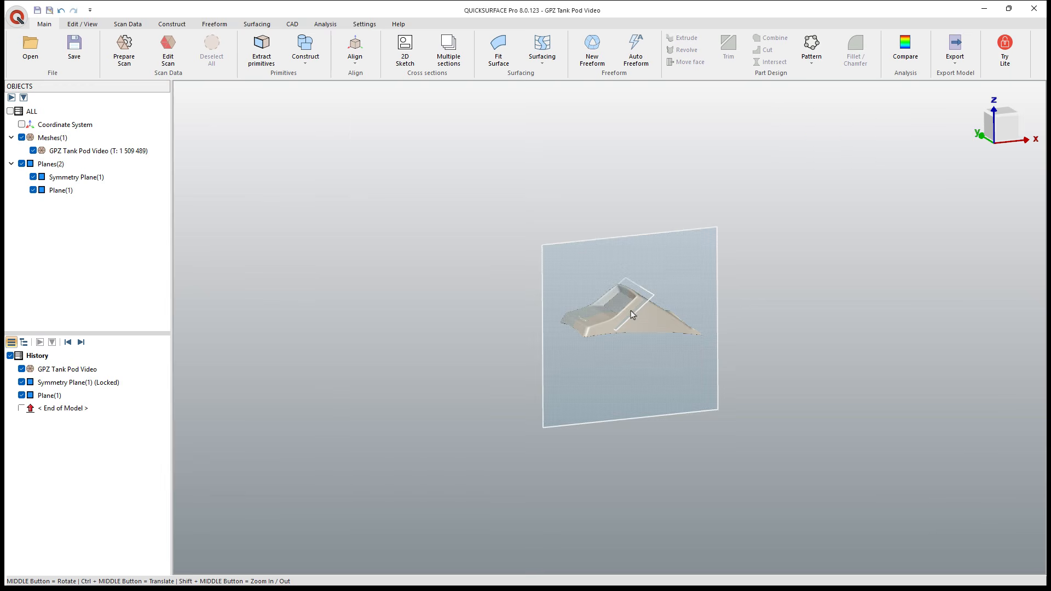
# Step: Hide the rim plane and the symmetry plane so only the scan mesh is shown
pyautogui.scroll(5, 633, 314)
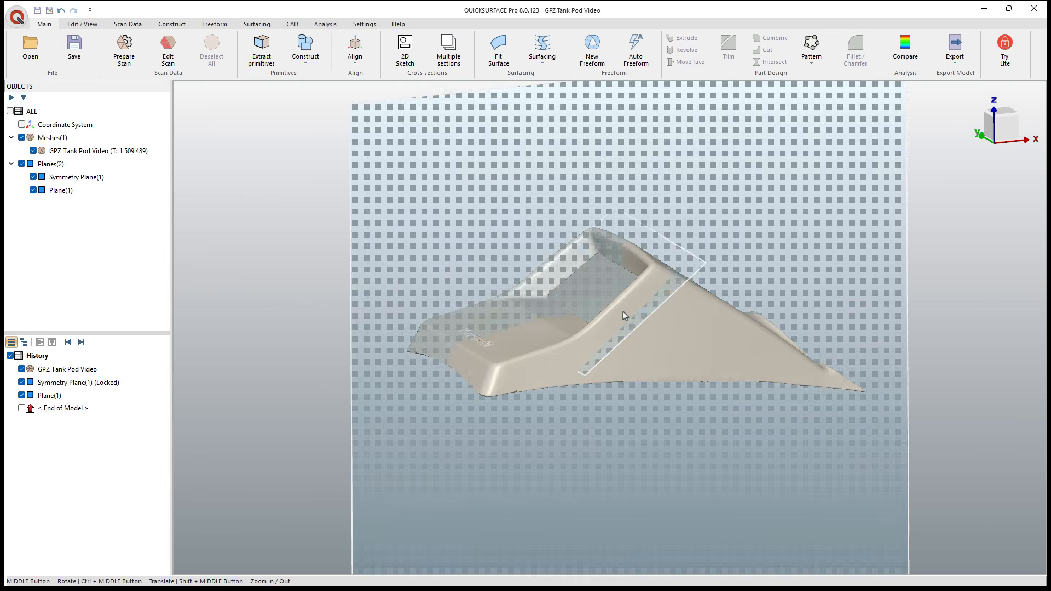
pyautogui.click(33, 191)
pyautogui.click(33, 176)
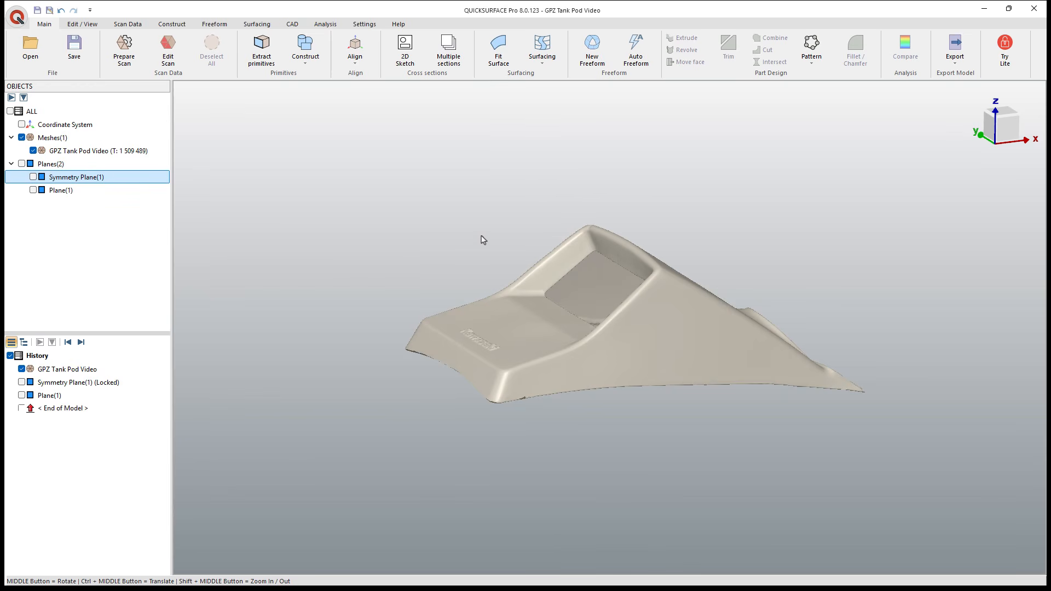
# Step: Start polygon reduction on the GPZ Tank Pod Video mesh, preview it at 50 %, and show its deviation from the original mesh
pyautogui.moveTo(487, 236); pyautogui.dragTo(556, 227, button='middle')
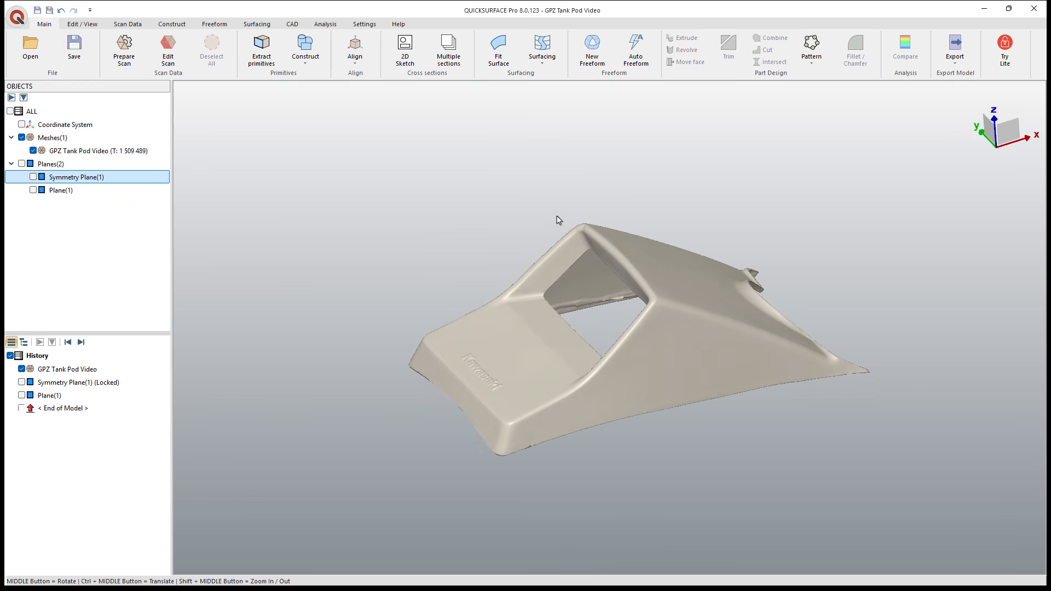
pyautogui.click(97, 153)
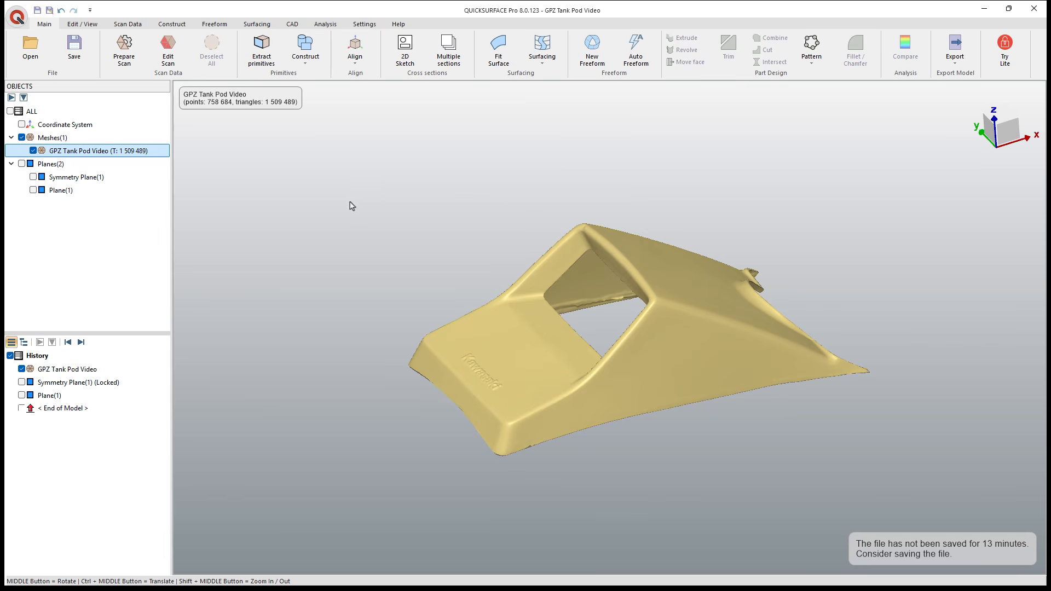
pyautogui.click(132, 25)
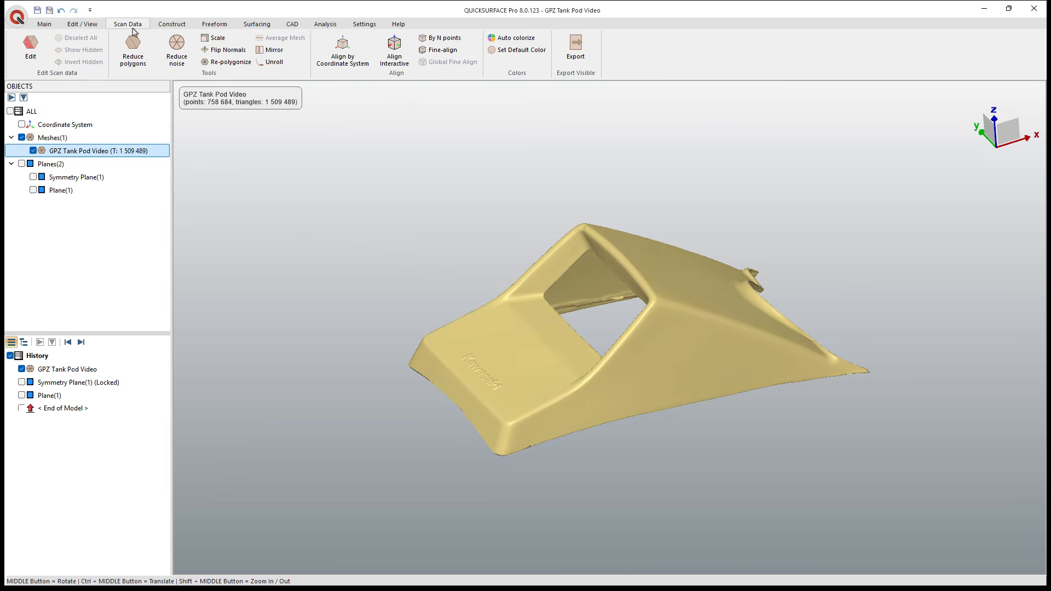
pyautogui.click(133, 49)
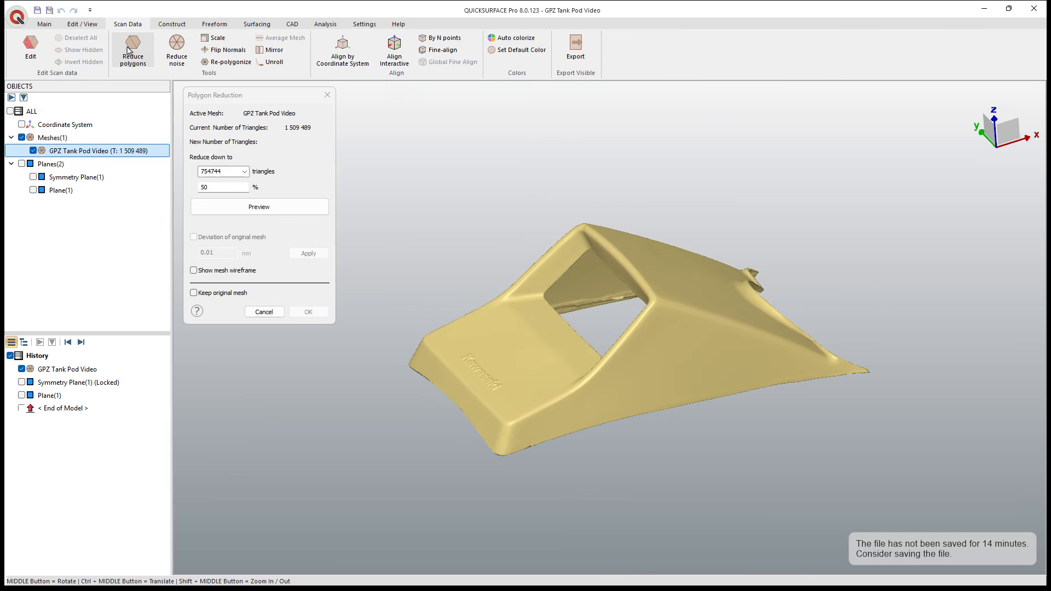
pyautogui.click(267, 211)
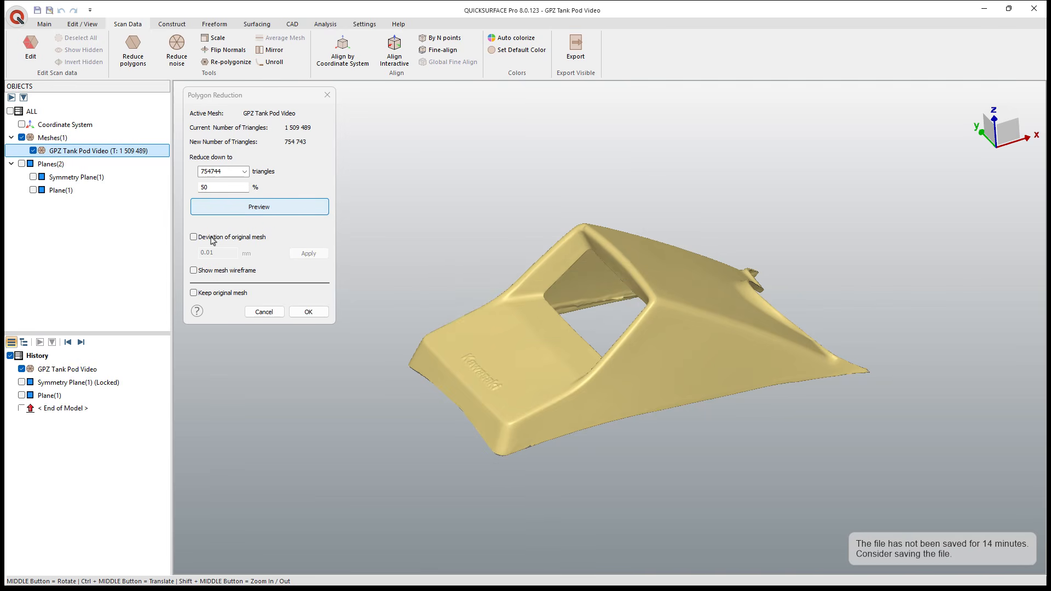
pyautogui.click(213, 239)
pyautogui.click(195, 238)
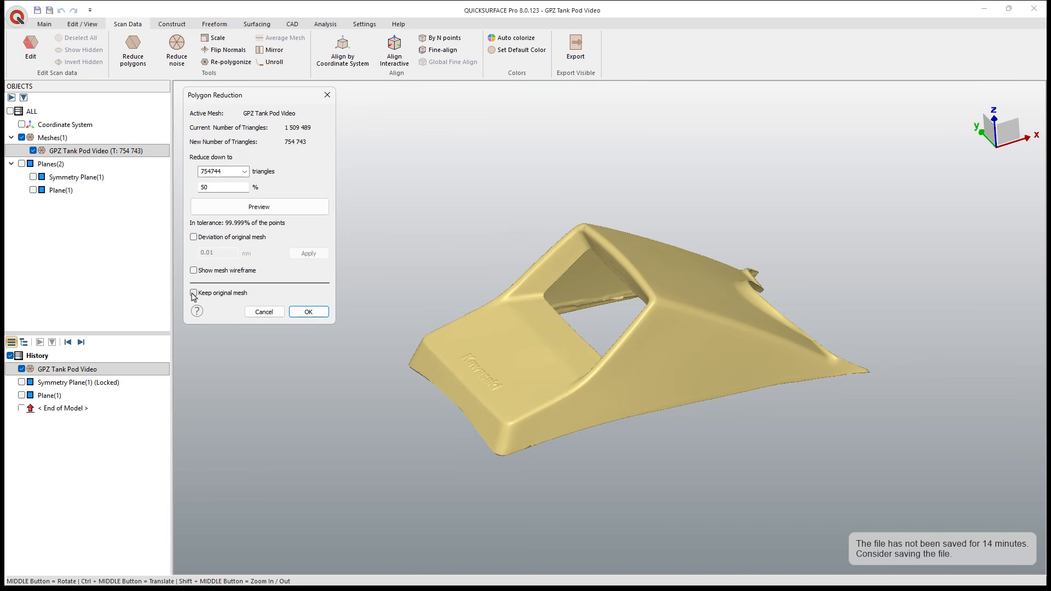
pyautogui.click(194, 238)
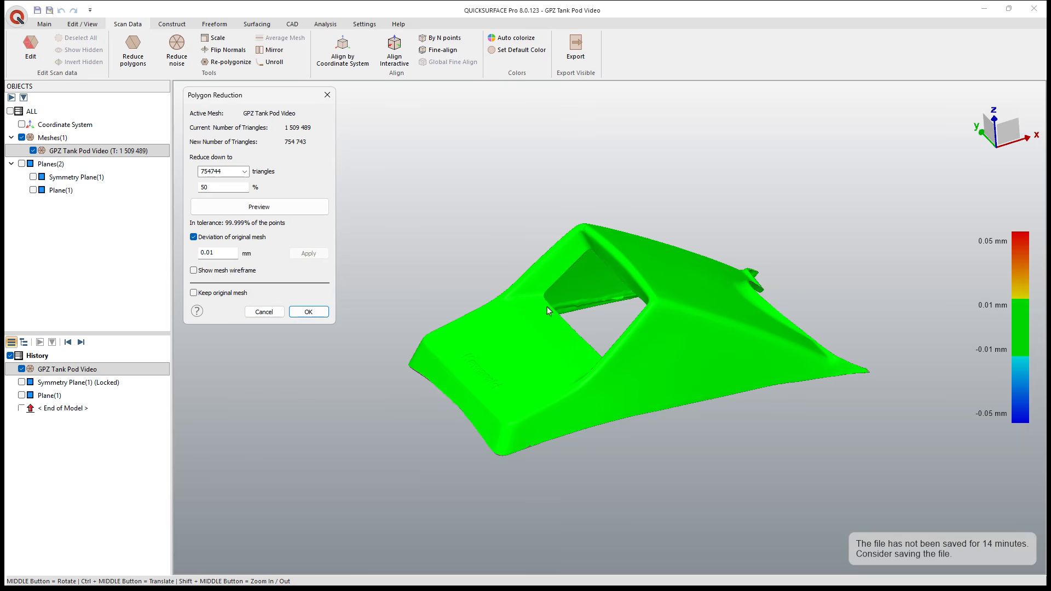
# Step: Preview the polygon reduction at 25 % and then at 5 % of the original triangles
pyautogui.moveTo(679, 364)
pyautogui.mouseDown(button='middle')
pyautogui.moveTo(624, 460)
pyautogui.moveTo(603, 384)
pyautogui.moveTo(434, 251)
pyautogui.moveTo(644, 385)
pyautogui.moveTo(655, 389)
pyautogui.moveTo(664, 351)
pyautogui.moveTo(674, 362)
pyautogui.mouseUp(button='middle')
pyautogui.doubleClick(235, 187)
pyautogui.write('2')
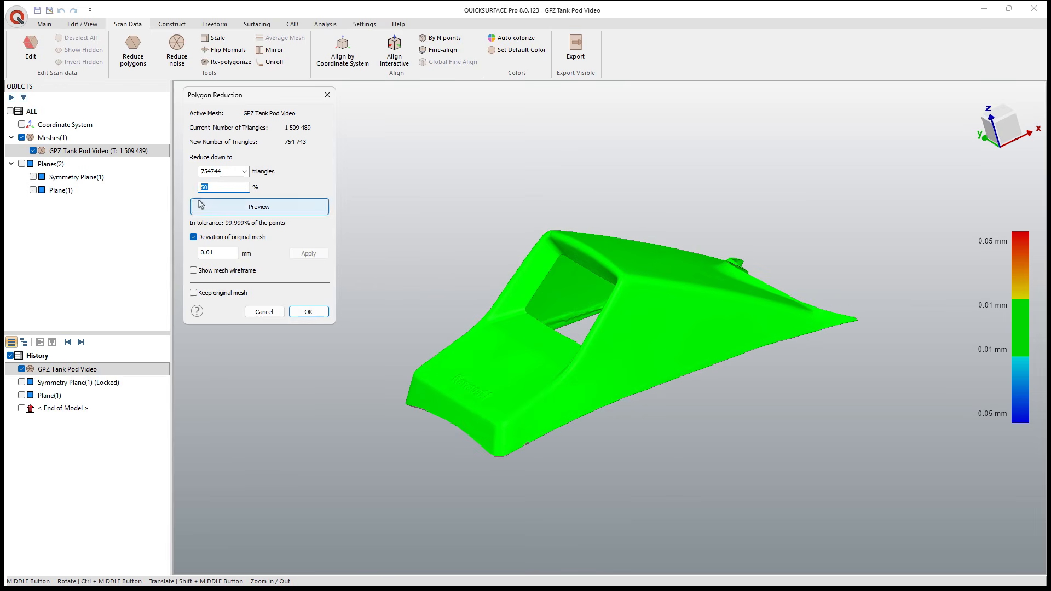
pyautogui.write('5')
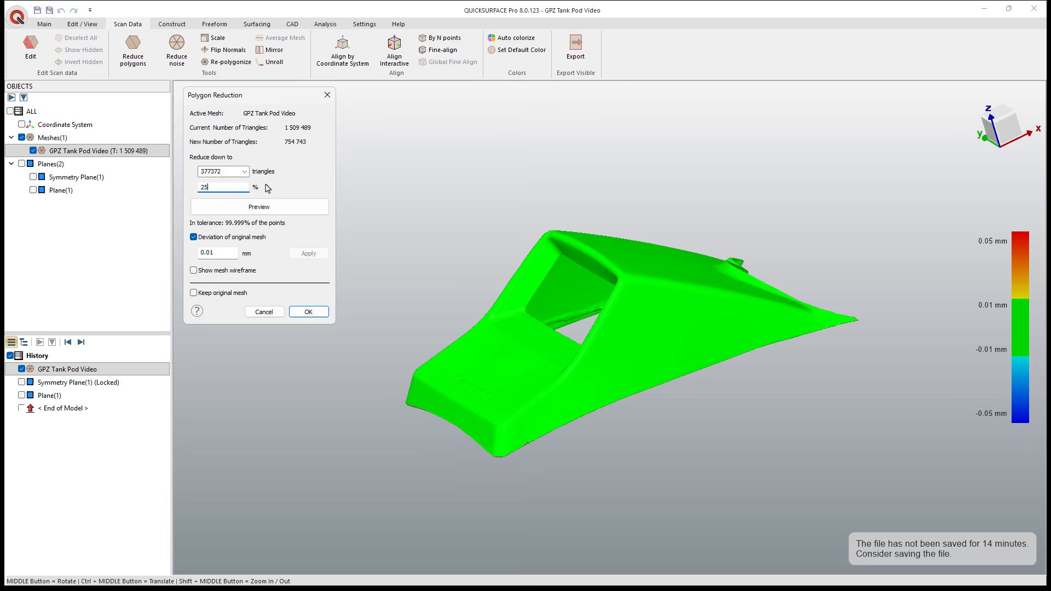
pyautogui.click(295, 207)
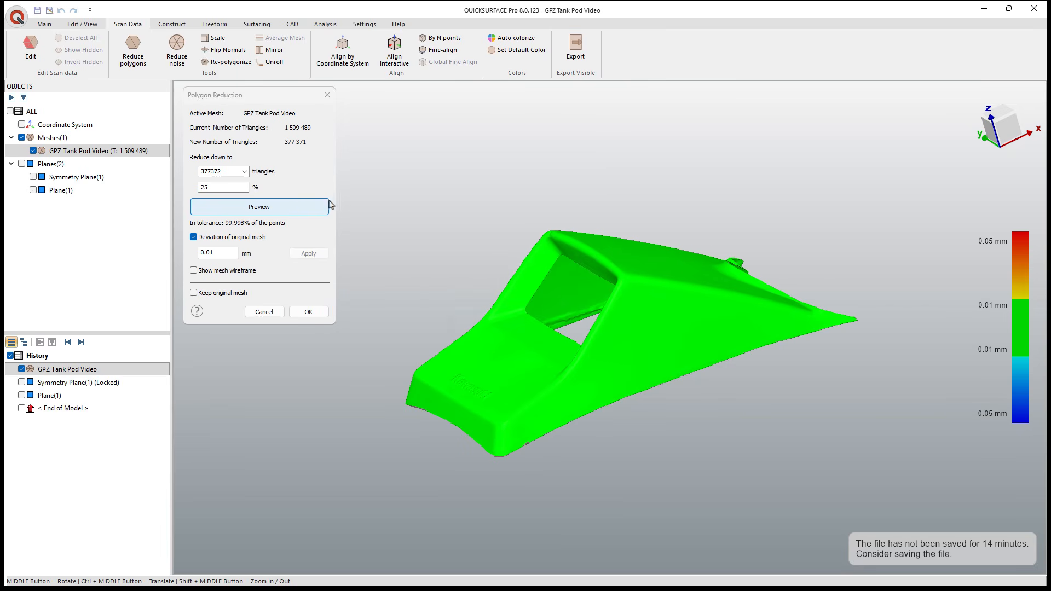
pyautogui.scroll(-3, 425, 209)
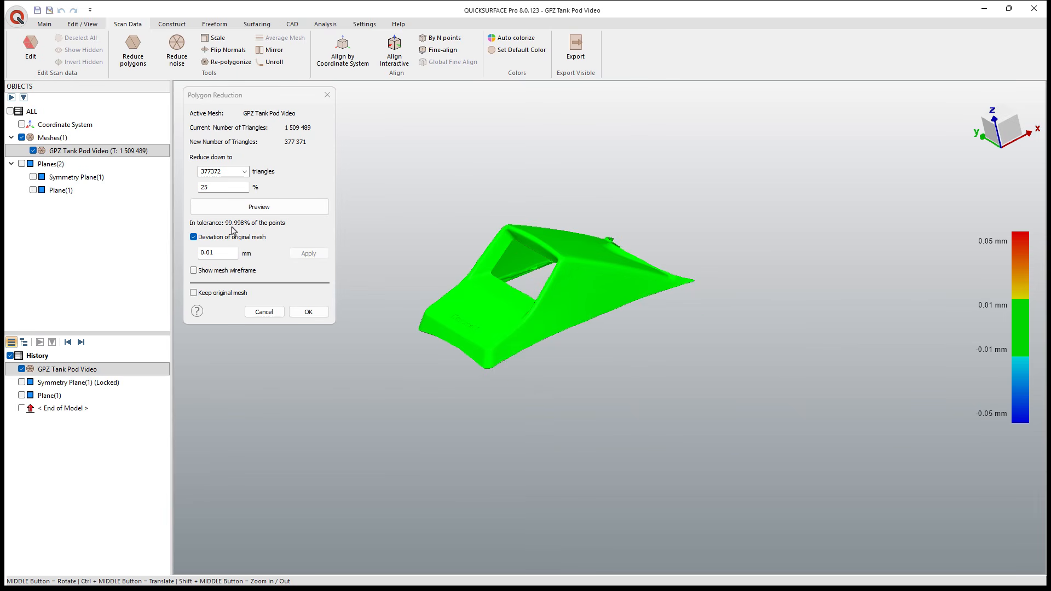
pyautogui.doubleClick(206, 187)
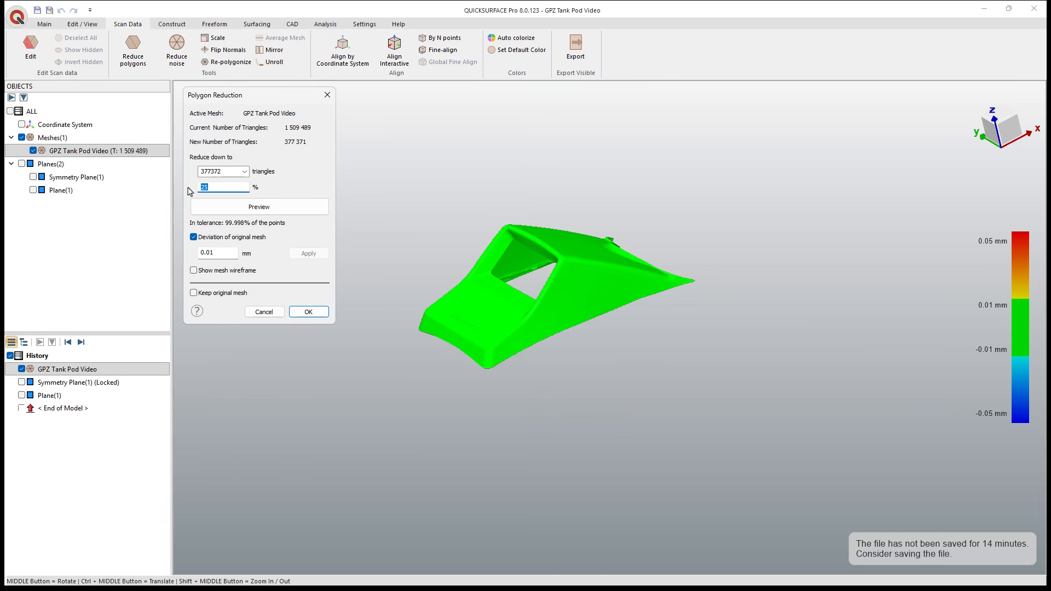
pyautogui.click(238, 213)
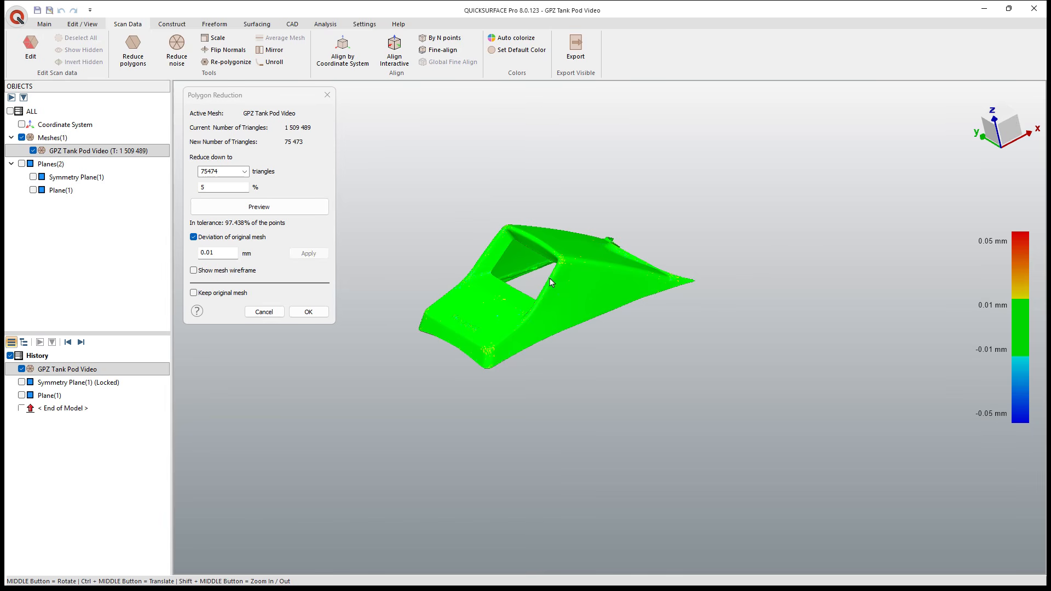
# Step: Examine the reduced mesh's deviation colours around the display opening corners, front corner, raised lettering and rear tips
pyautogui.scroll(5, 565, 266)
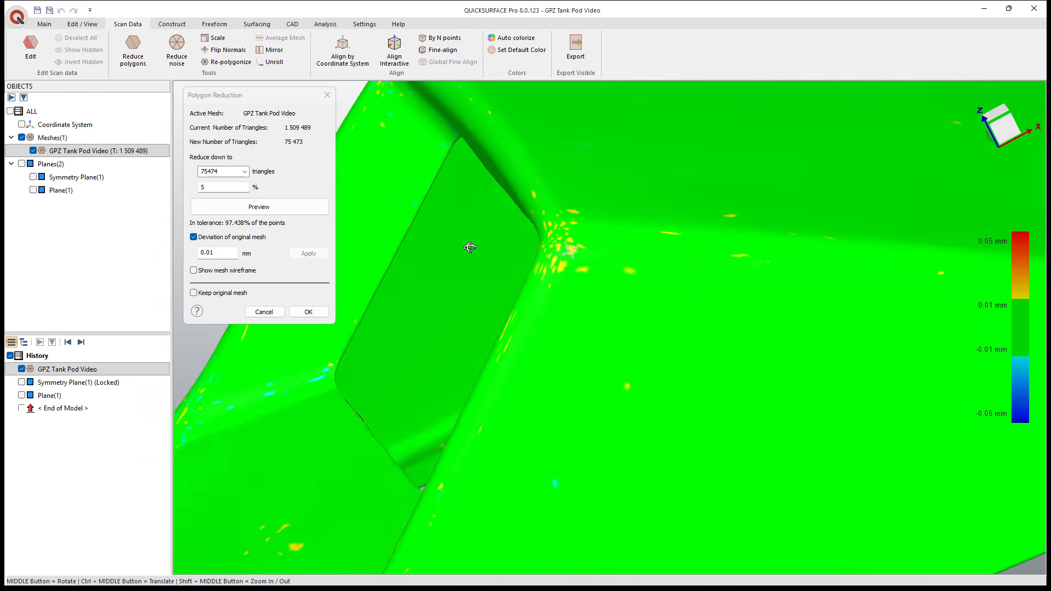
pyautogui.moveTo(470, 248); pyautogui.dragTo(542, 216, button='middle')
pyautogui.scroll(-5, 547, 265)
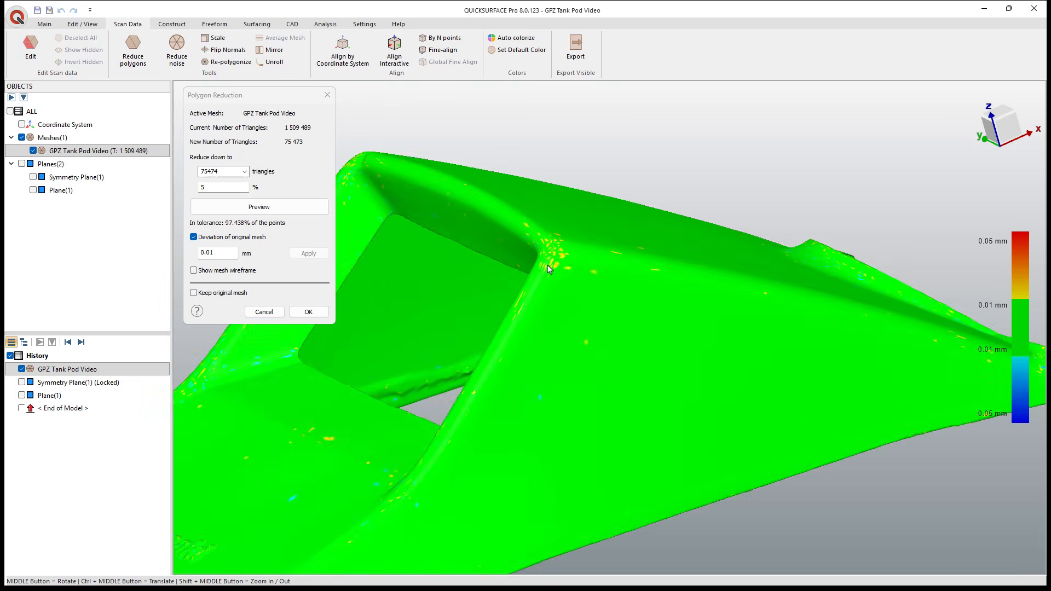
pyautogui.moveTo(478, 392); pyautogui.dragTo(467, 439, button='middle')
pyautogui.scroll(5, 555, 391)
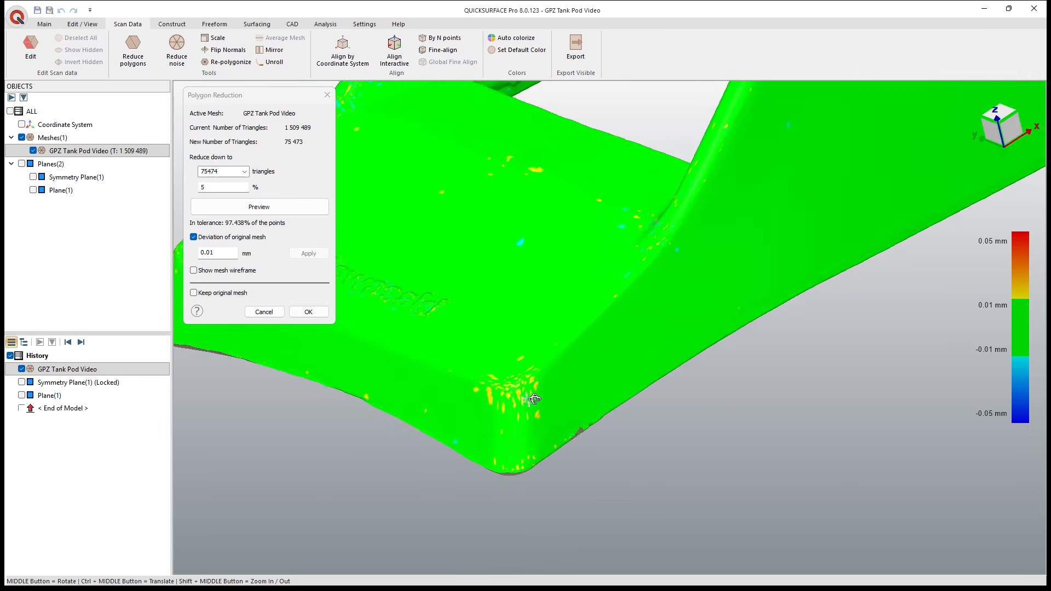
pyautogui.moveTo(555, 391)
pyautogui.mouseDown(button='middle')
pyautogui.moveTo(575, 390)
pyautogui.moveTo(557, 359)
pyautogui.moveTo(701, 235)
pyautogui.moveTo(793, 110)
pyautogui.moveTo(794, 140)
pyautogui.moveTo(475, 258)
pyautogui.moveTo(560, 380)
pyautogui.mouseUp(button='middle')
pyautogui.scroll(-5, 564, 388)
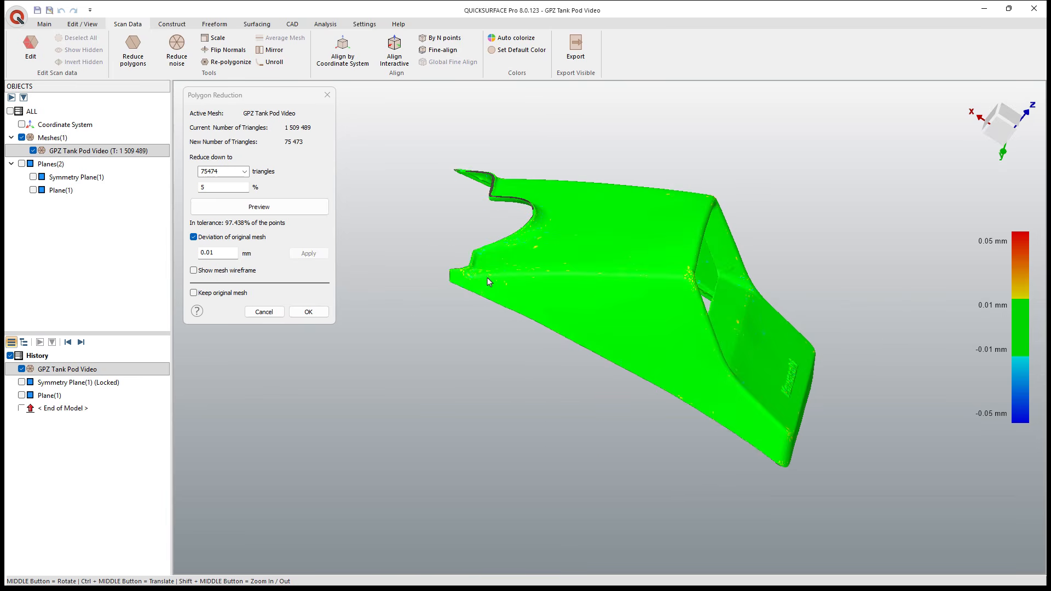
pyautogui.scroll(4, 488, 277)
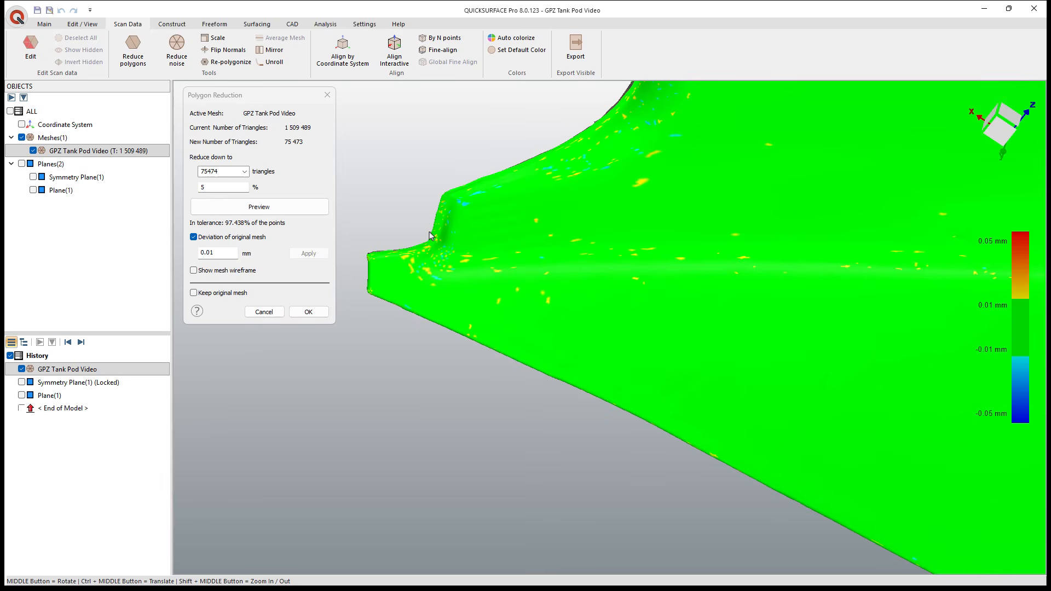
pyautogui.scroll(-3, 425, 270)
pyautogui.moveTo(704, 344); pyautogui.dragTo(553, 268, button='middle')
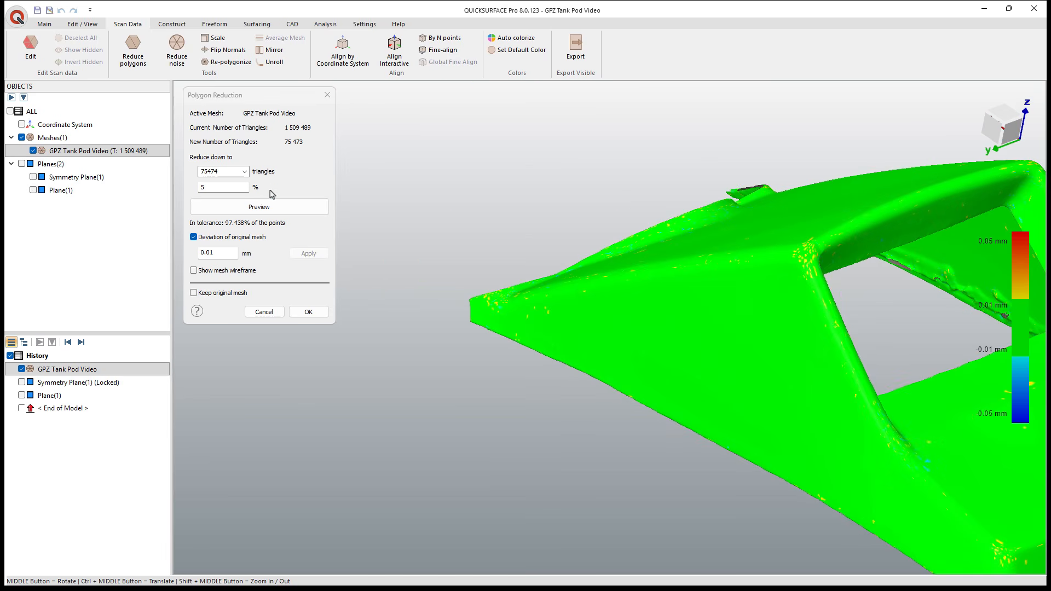
# Step: Preview the reduction at 6 % and create the reduced mesh while keeping the original mesh
pyautogui.click(208, 186)
pyautogui.moveTo(213, 188); pyautogui.dragTo(193, 190)
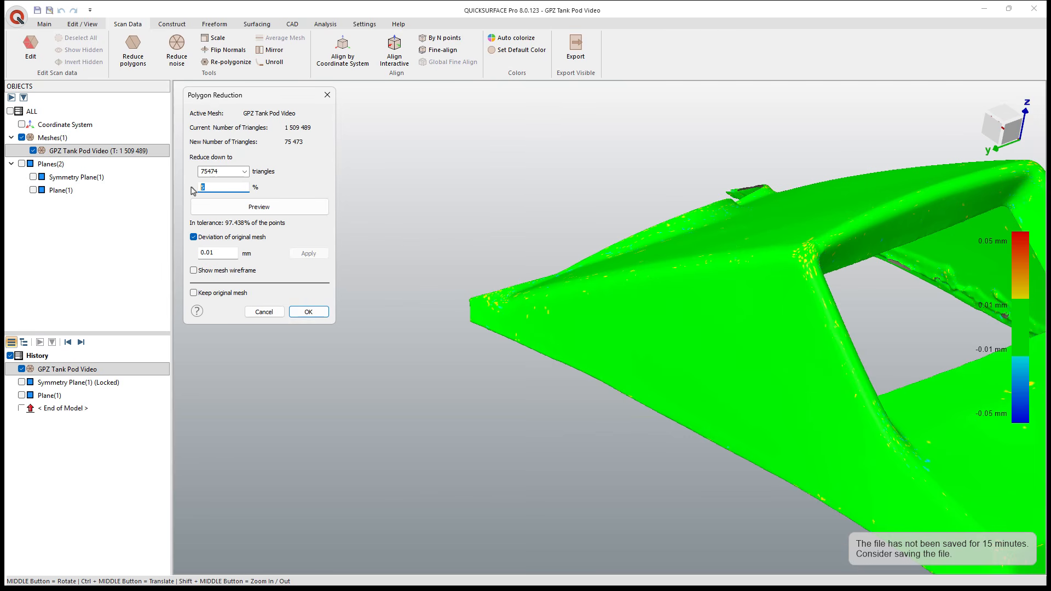
pyautogui.write('6')
pyautogui.click(270, 211)
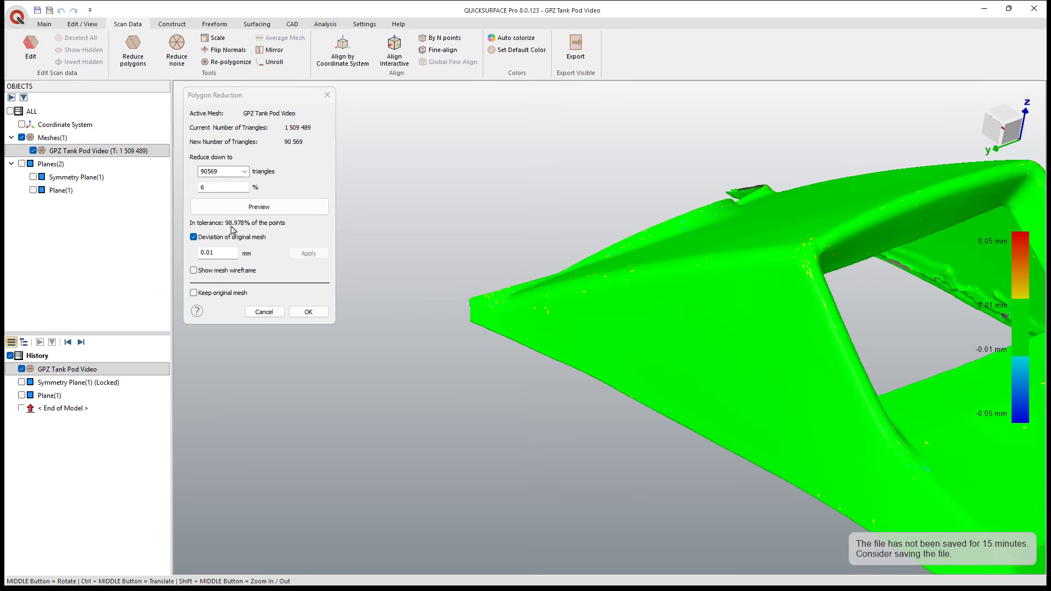
pyautogui.scroll(-5, 417, 226)
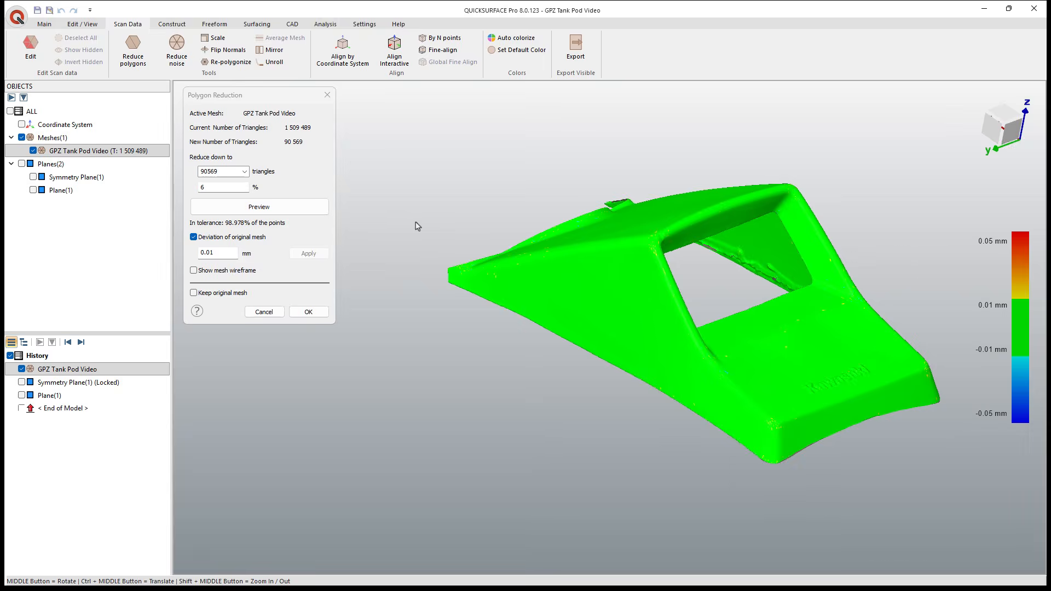
pyautogui.moveTo(417, 226); pyautogui.dragTo(644, 317, button='middle')
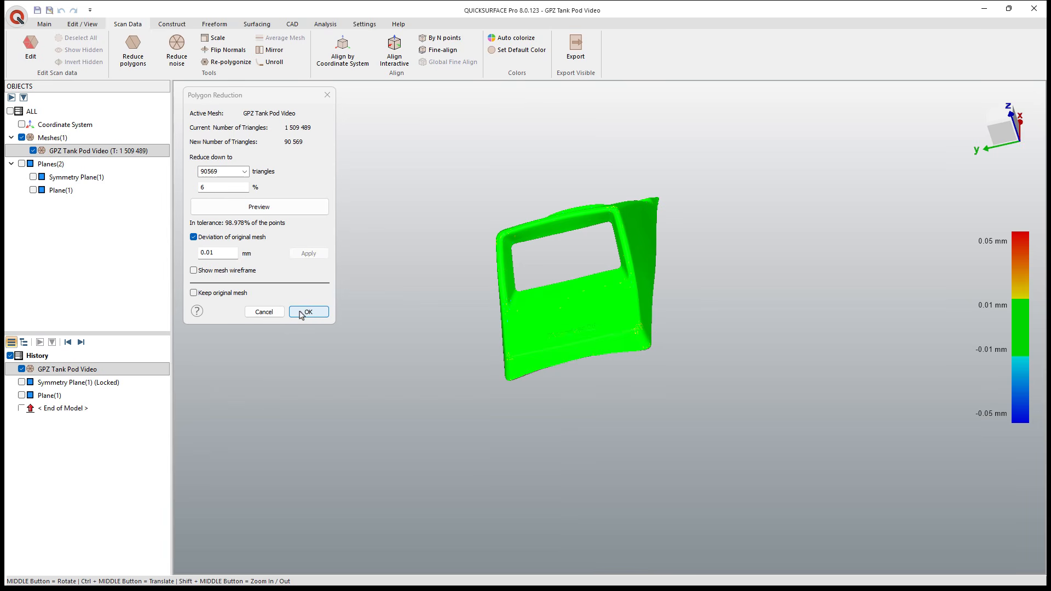
pyautogui.click(193, 294)
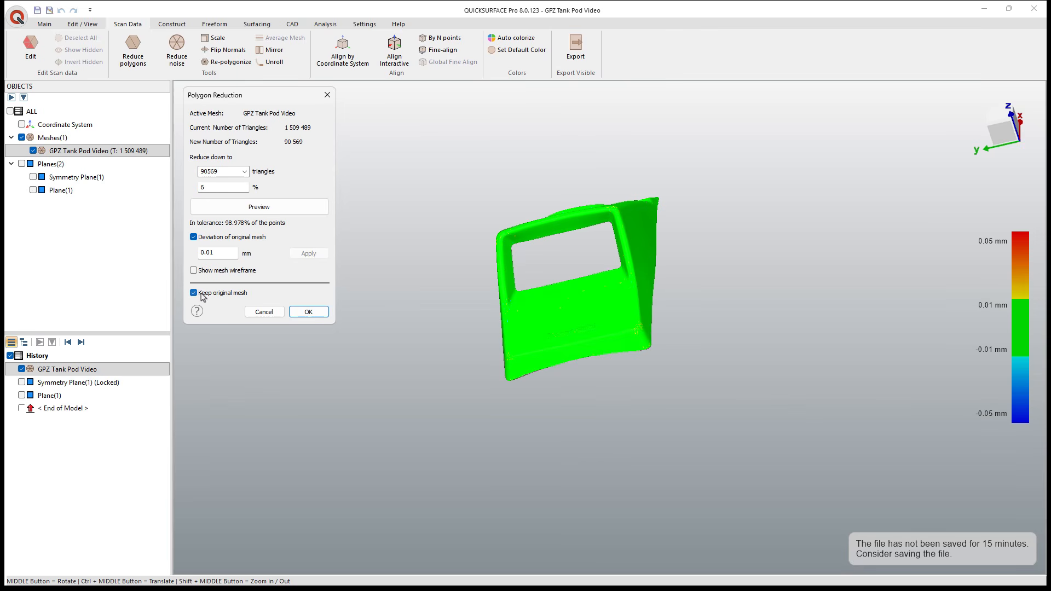
pyautogui.click(307, 311)
# Step: Hide the original full-resolution mesh and select the 6 % reduced mesh
pyautogui.click(36, 152)
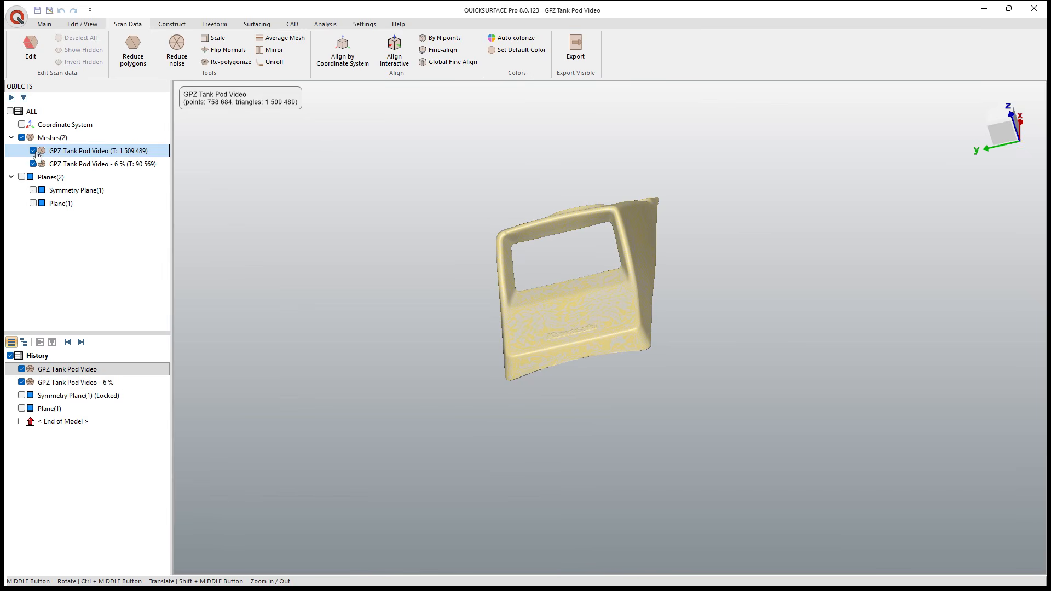
pyautogui.click(34, 151)
pyautogui.click(62, 164)
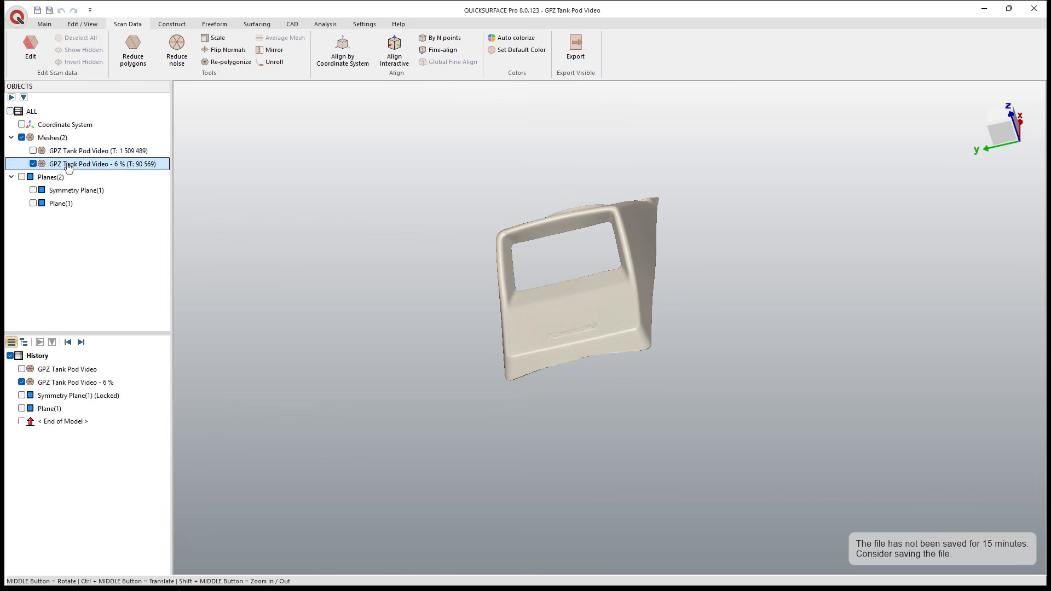
pyautogui.moveTo(600, 359); pyautogui.dragTo(656, 353, button='middle')
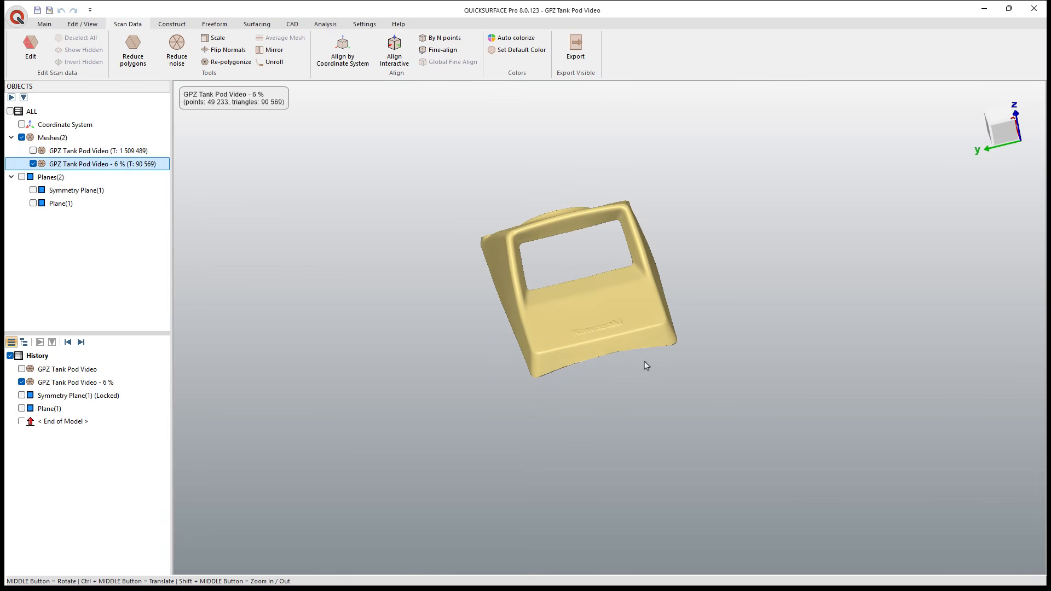
pyautogui.moveTo(594, 403); pyautogui.dragTo(726, 276, button='middle')
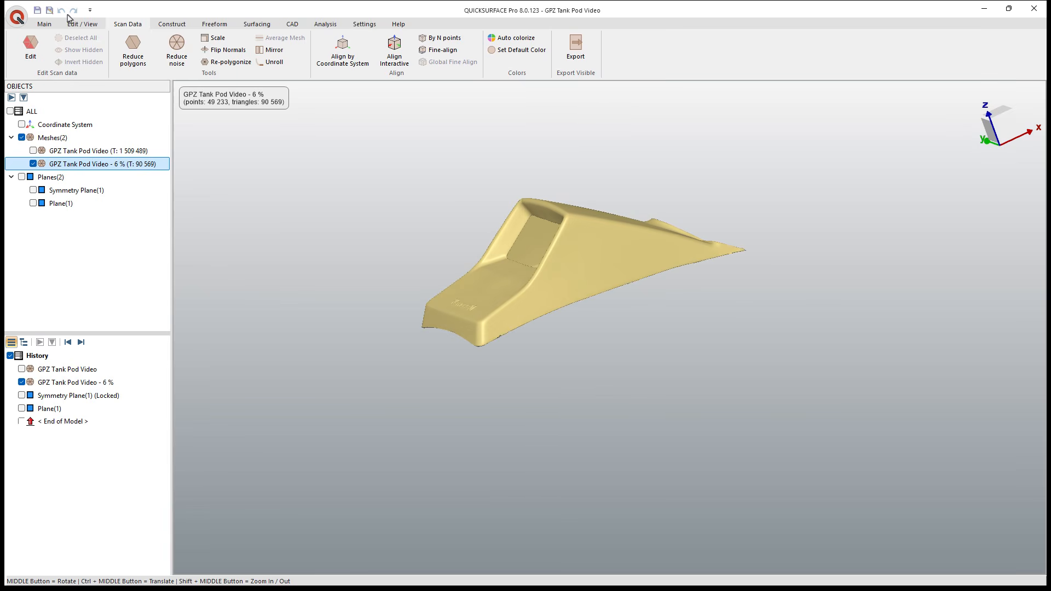
pyautogui.click(45, 24)
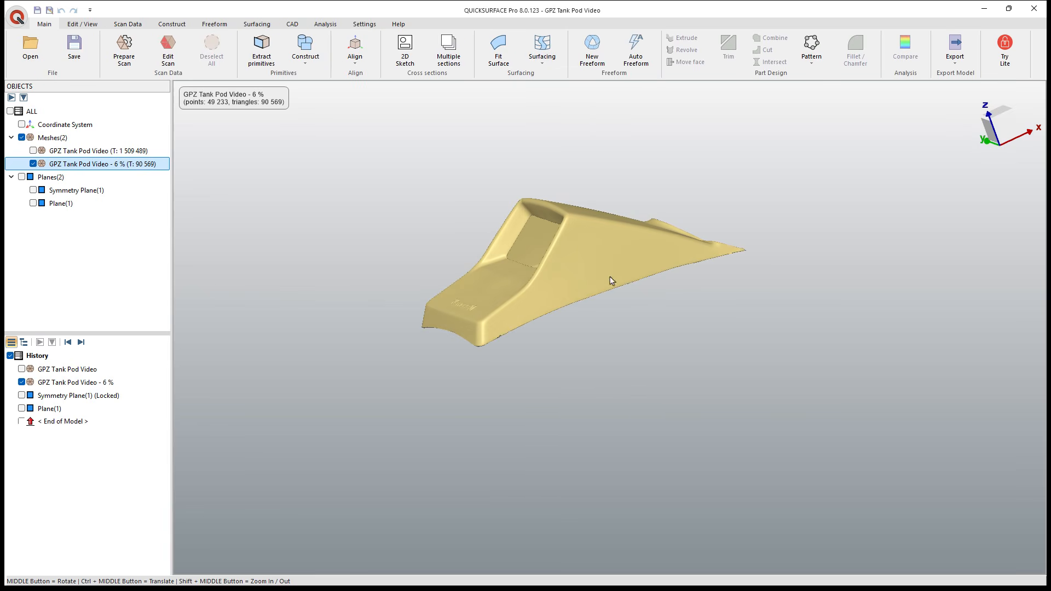
pyautogui.scroll(1, 610, 300)
pyautogui.scroll(2, 553, 270)
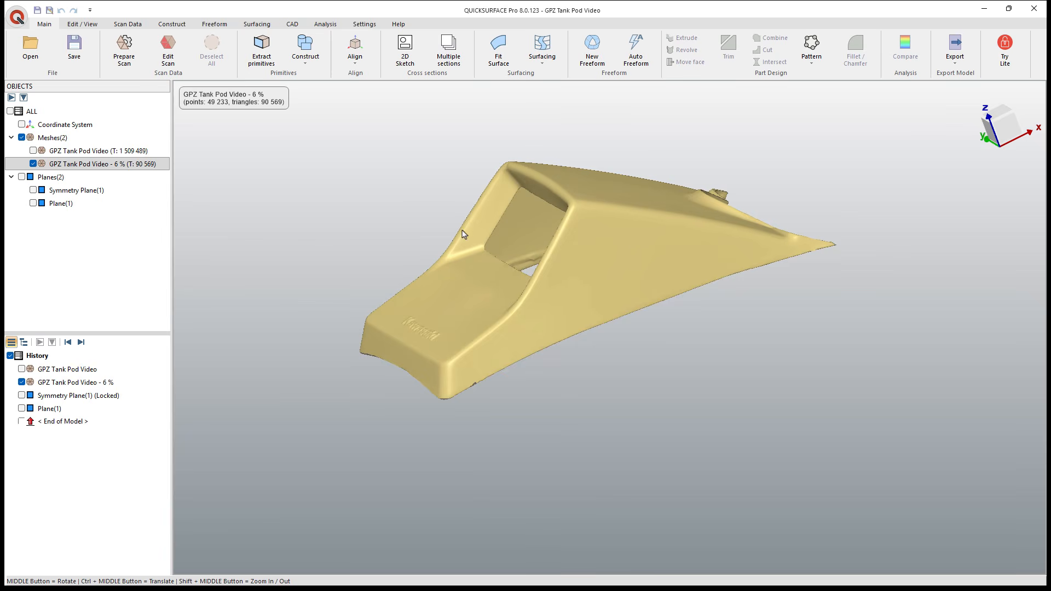
pyautogui.moveTo(464, 234)
pyautogui.mouseDown(button='middle')
pyautogui.moveTo(469, 205)
pyautogui.moveTo(538, 401)
pyautogui.moveTo(521, 376)
pyautogui.moveTo(492, 388)
pyautogui.mouseUp(button='middle')
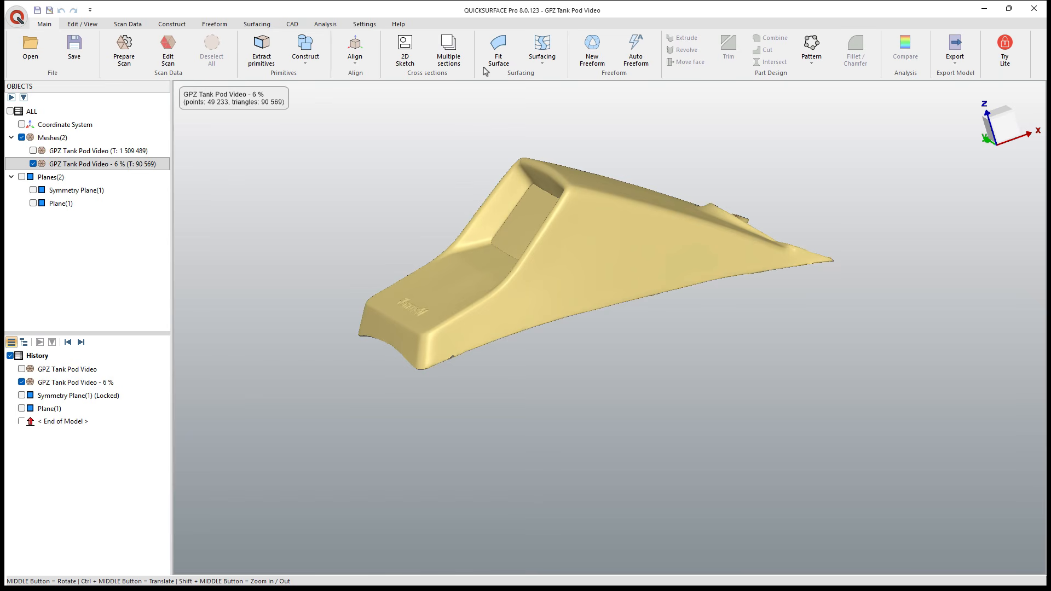
pyautogui.click(543, 64)
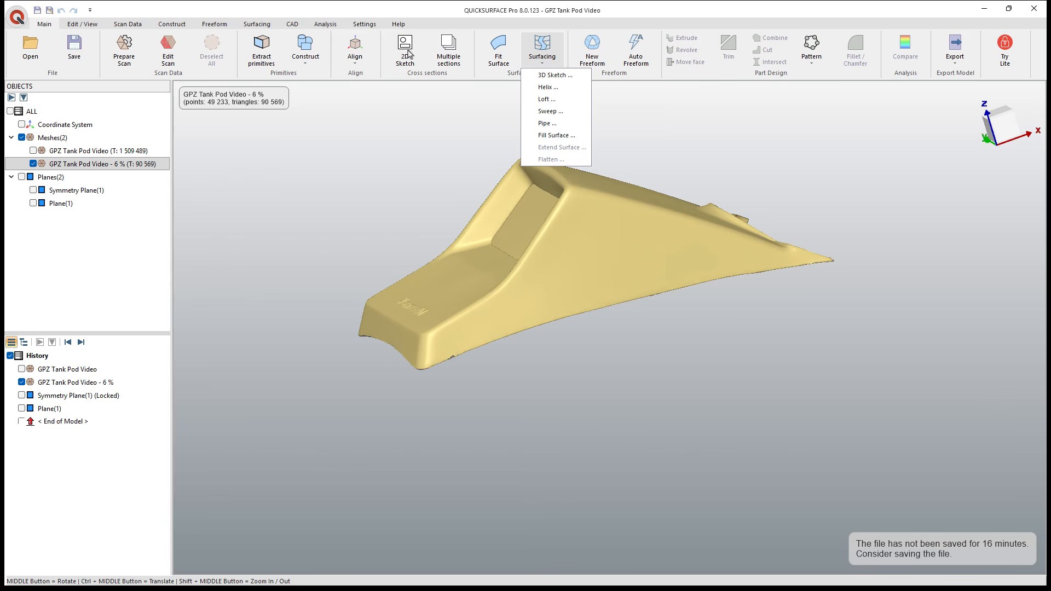
pyautogui.click(406, 123)
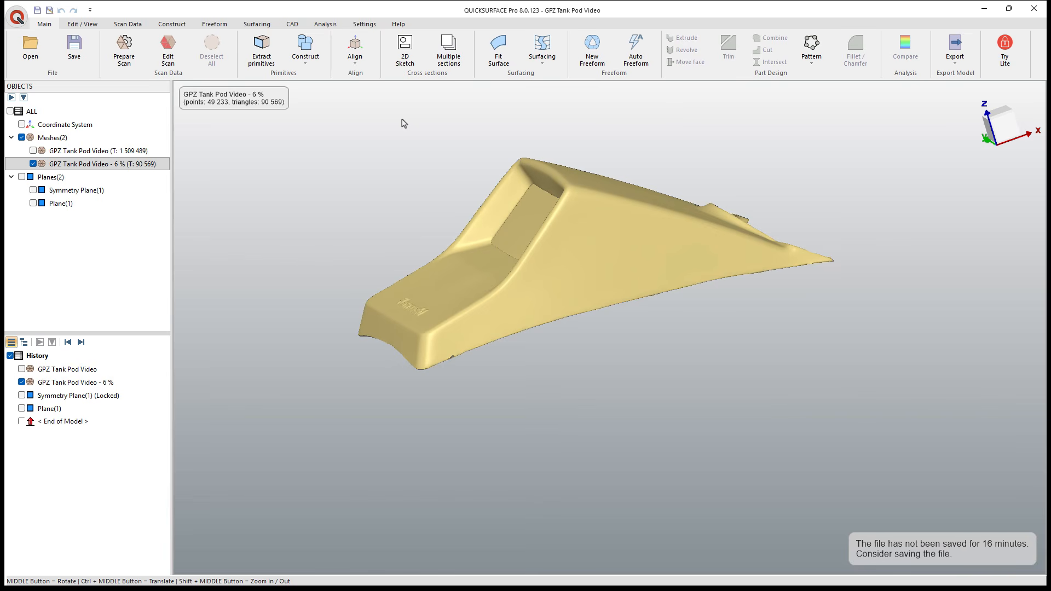
pyautogui.moveTo(422, 159); pyautogui.dragTo(420, 155, button='middle')
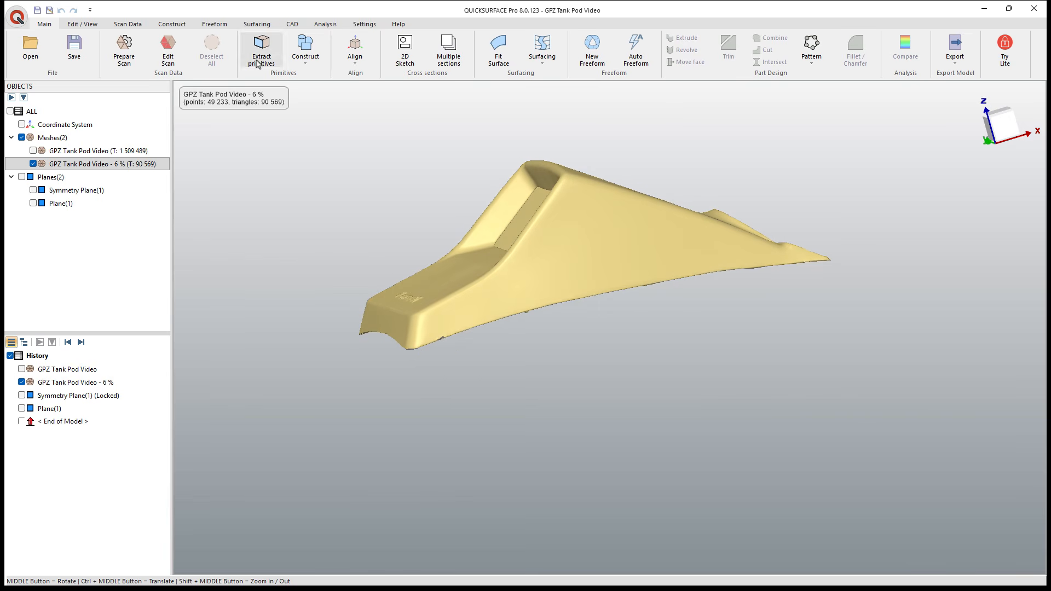
pyautogui.click(259, 26)
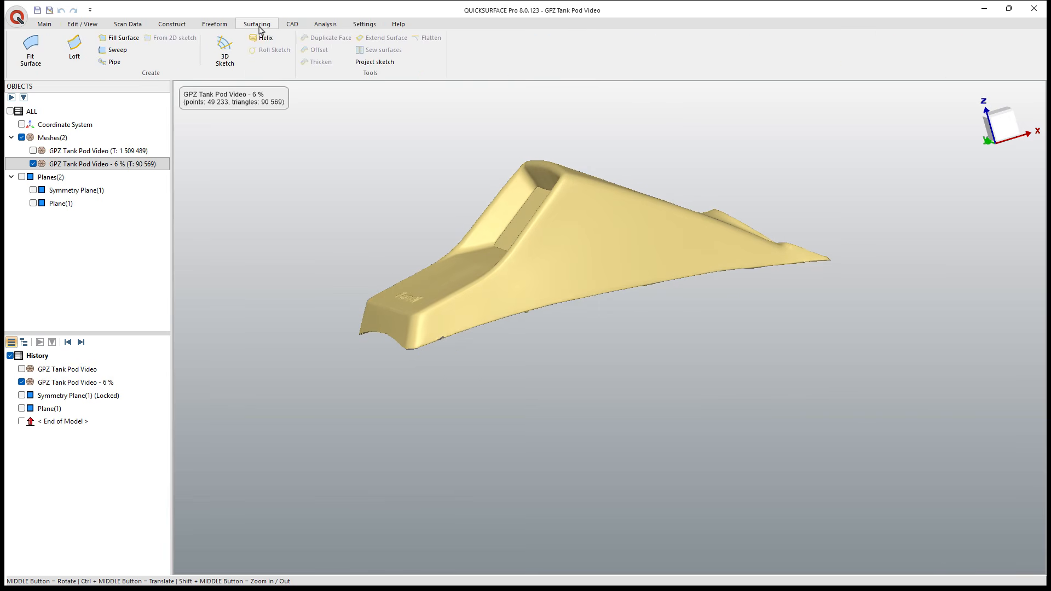
# Step: Start a 3D sketch and draw a curve on the mesh along the side panel's lower edge, from front corner to rear tip
pyautogui.click(225, 53)
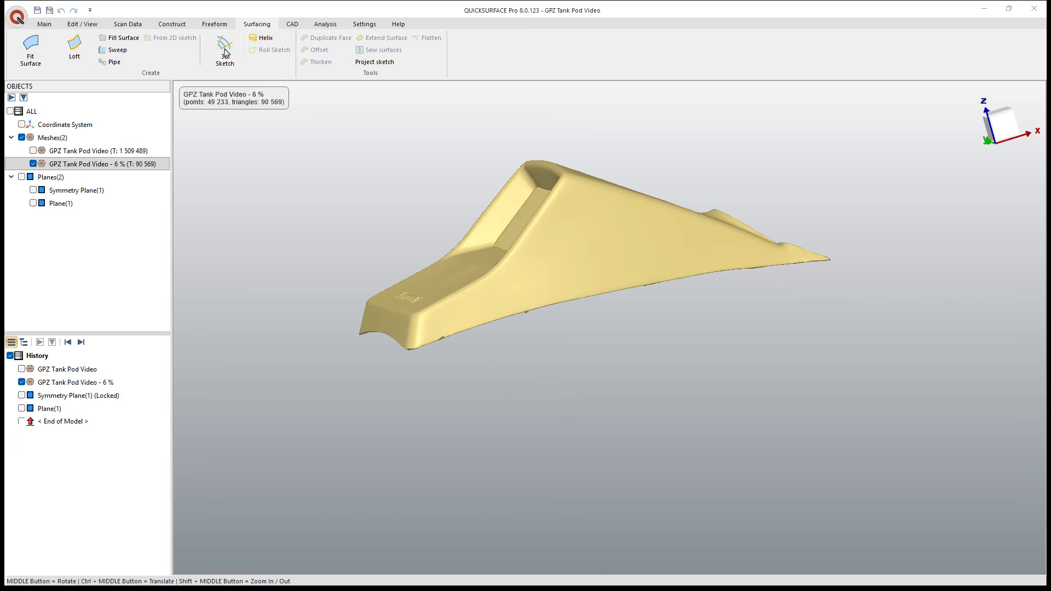
pyautogui.click(421, 342)
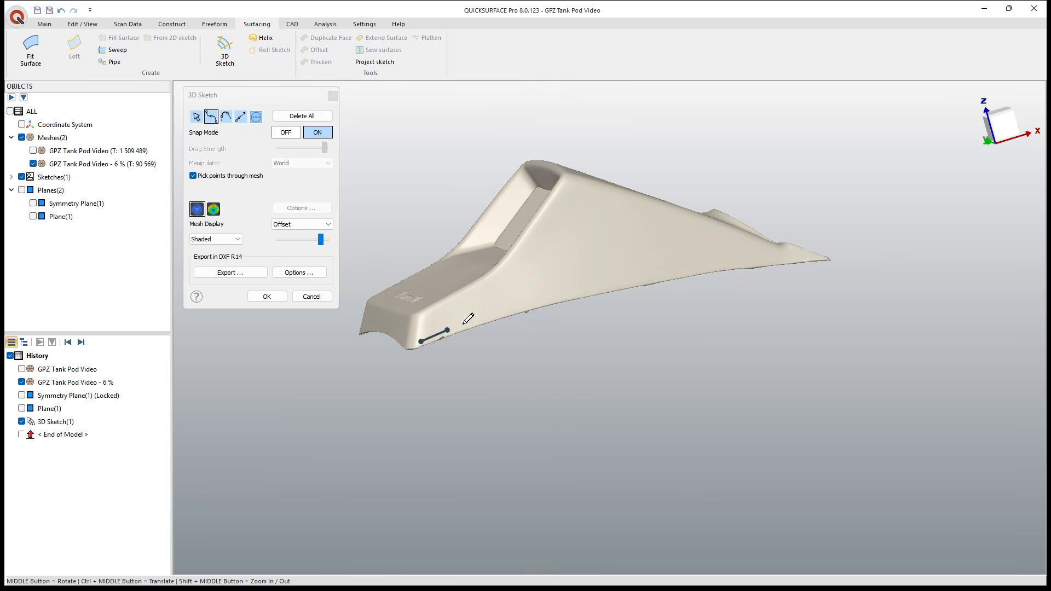
pyautogui.click(539, 303)
pyautogui.click(646, 281)
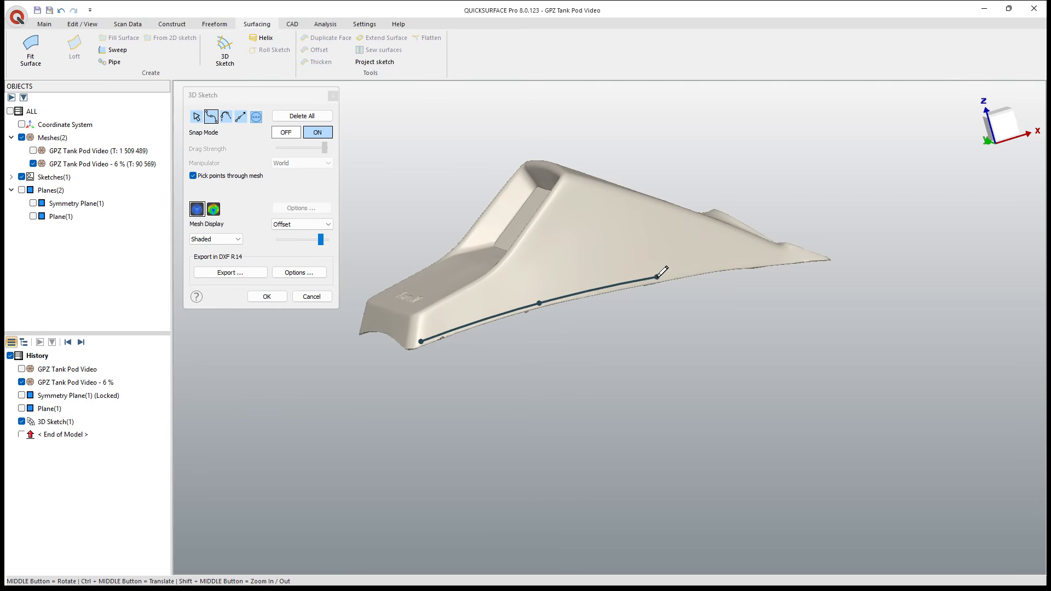
pyautogui.click(657, 277)
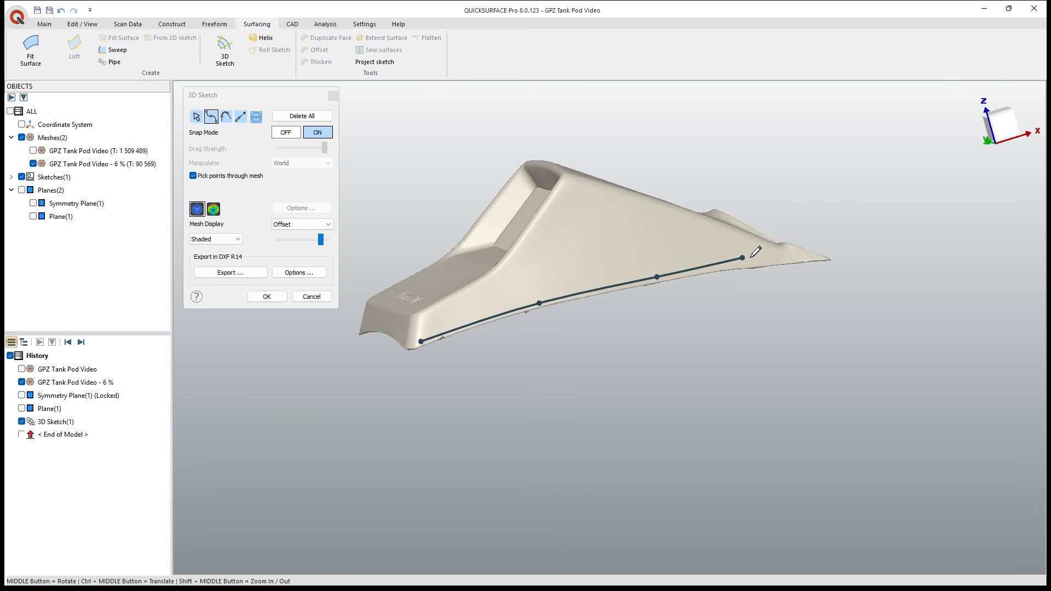
pyautogui.click(813, 258)
pyautogui.rightClick(812, 257)
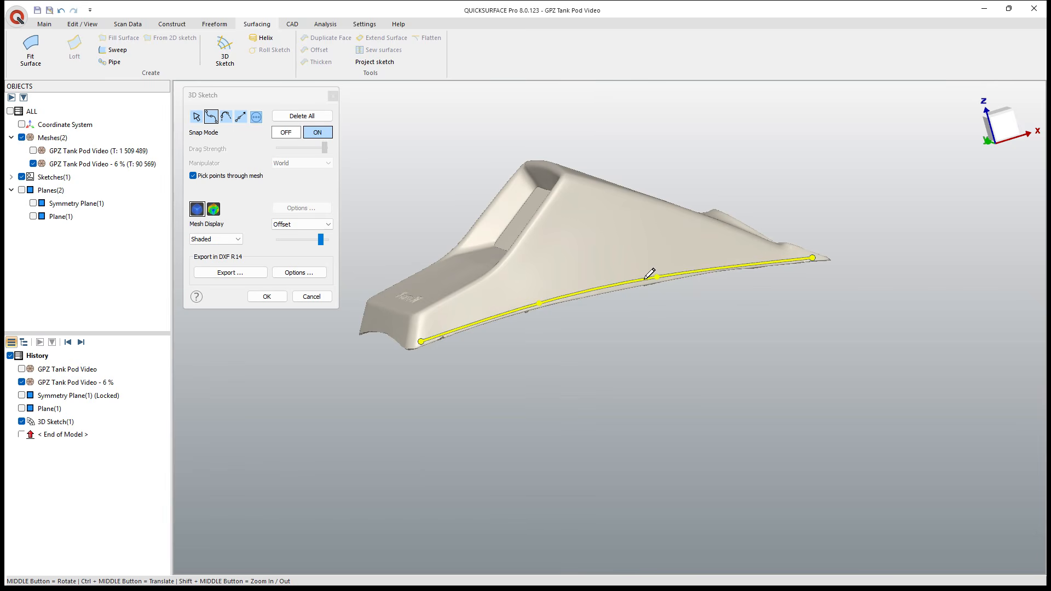
# Step: Draw a cross curve from the lower edge curve up the side panel to near its peak and finish the 3D sketch
pyautogui.click(615, 285)
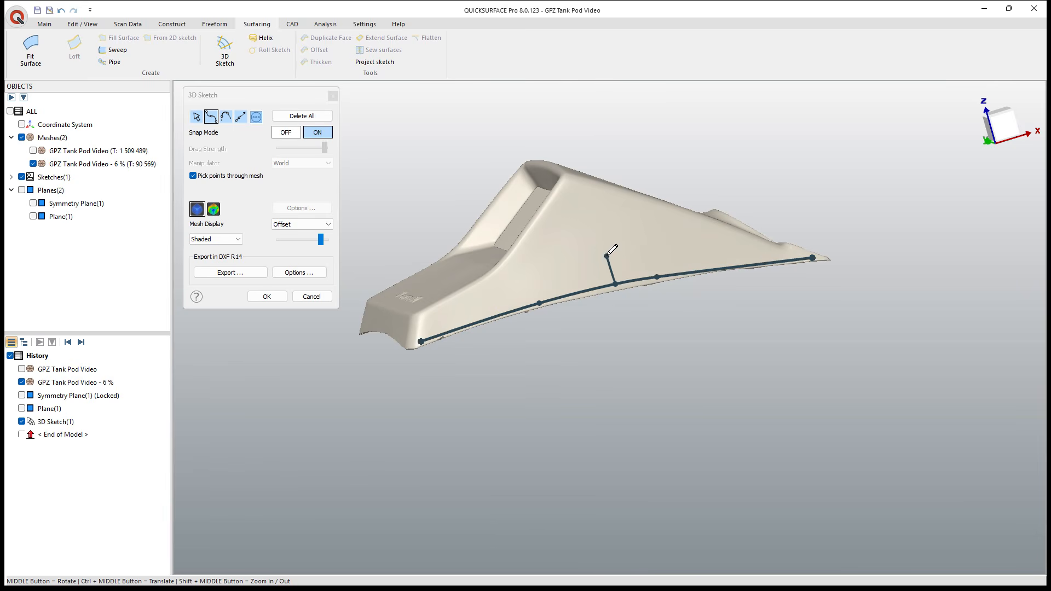
pyautogui.click(605, 244)
pyautogui.click(582, 187)
pyautogui.rightClick(582, 187)
pyautogui.click(267, 296)
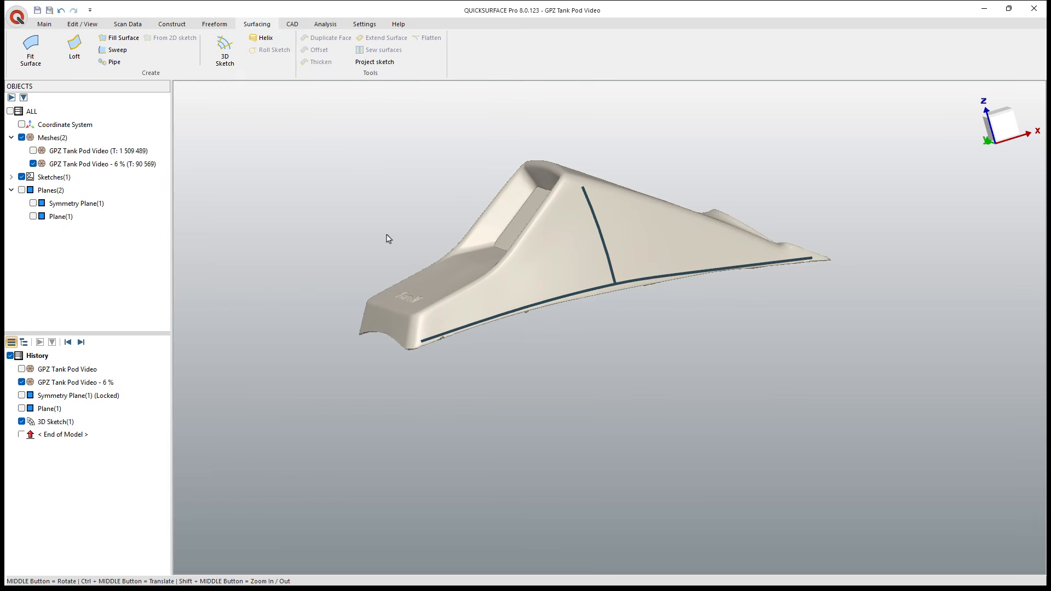
# Step: Try to sweep the cross curve along the lower edge curve and check the surface with a 0.5 mm deviation analysis
pyautogui.click(116, 50)
pyautogui.click(595, 219)
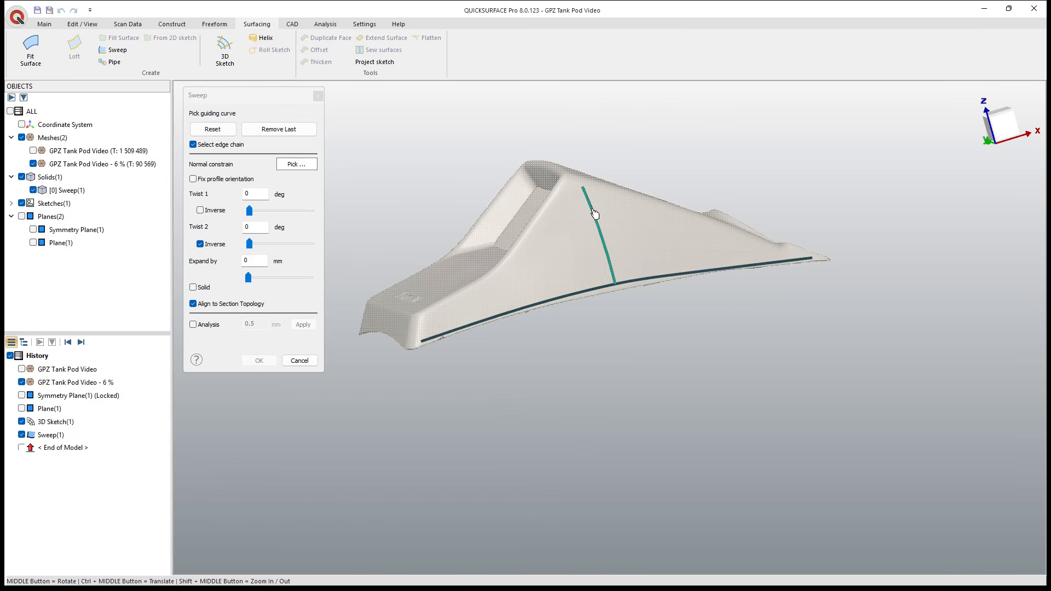
pyautogui.click(587, 292)
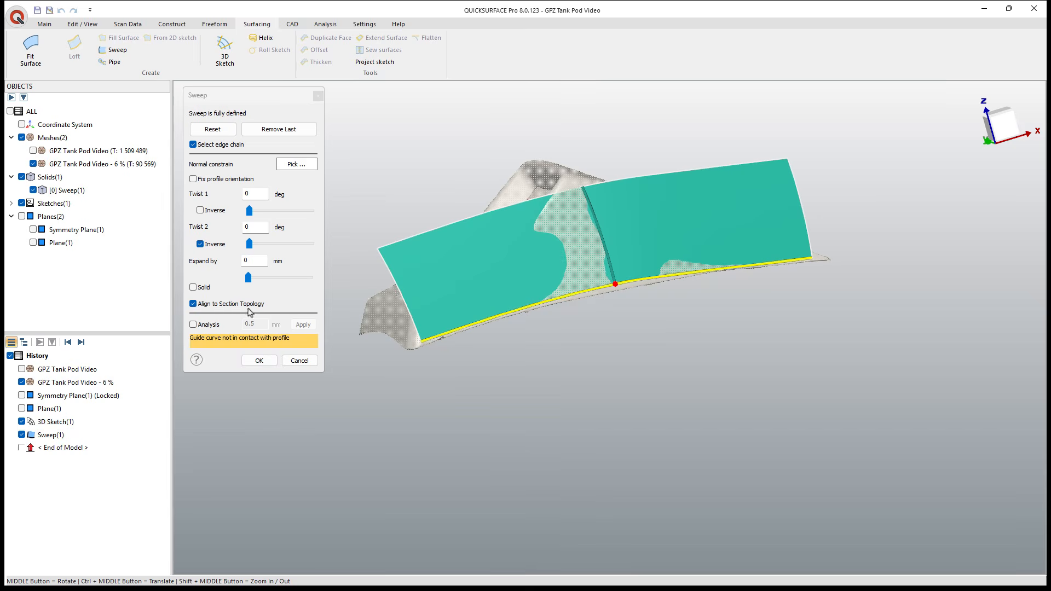
pyautogui.click(193, 324)
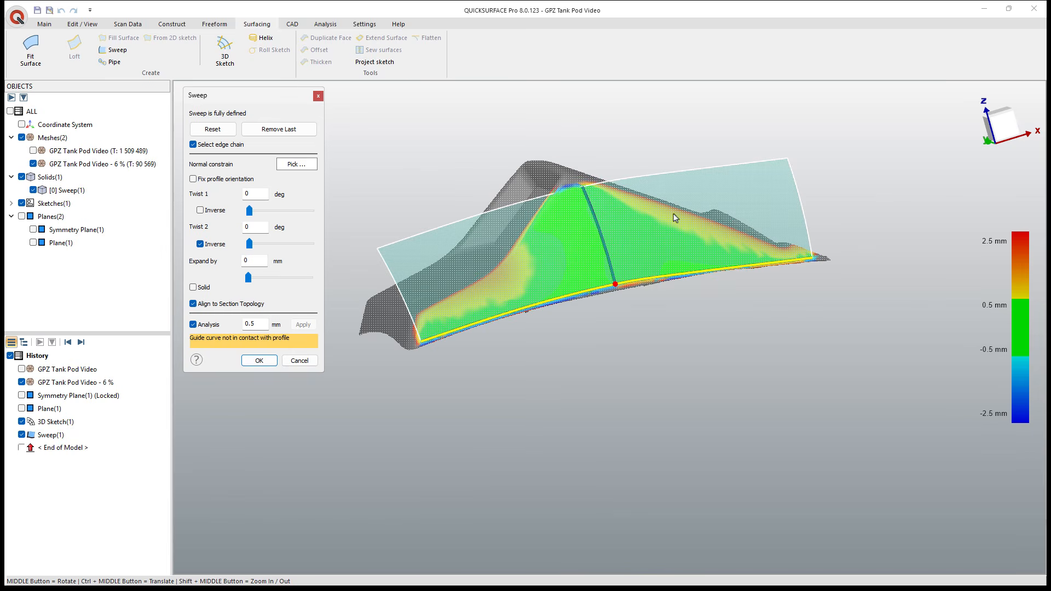
pyautogui.moveTo(602, 340); pyautogui.dragTo(650, 267, button='middle')
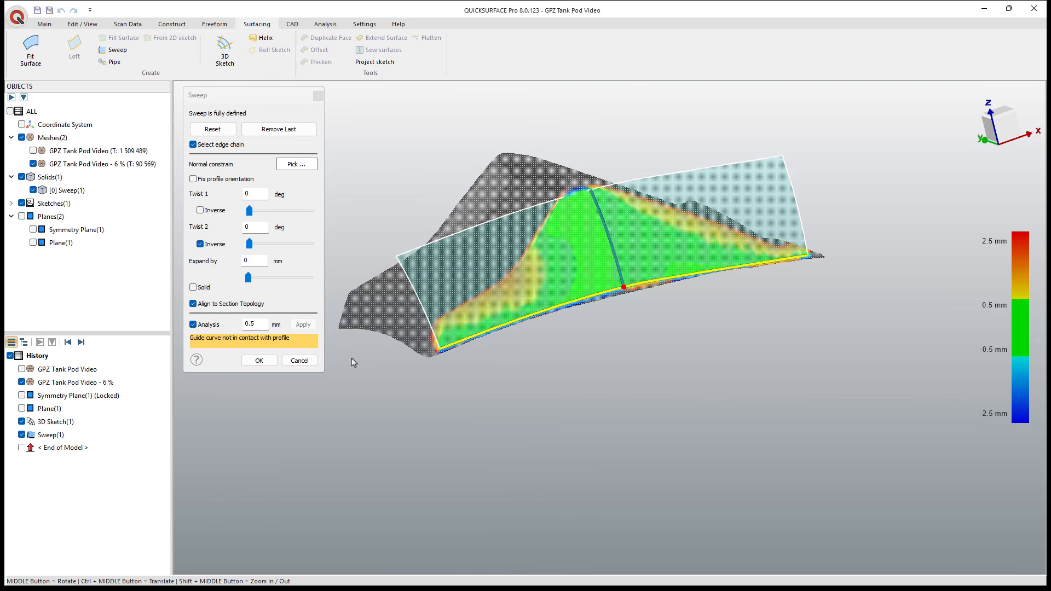
pyautogui.click(299, 360)
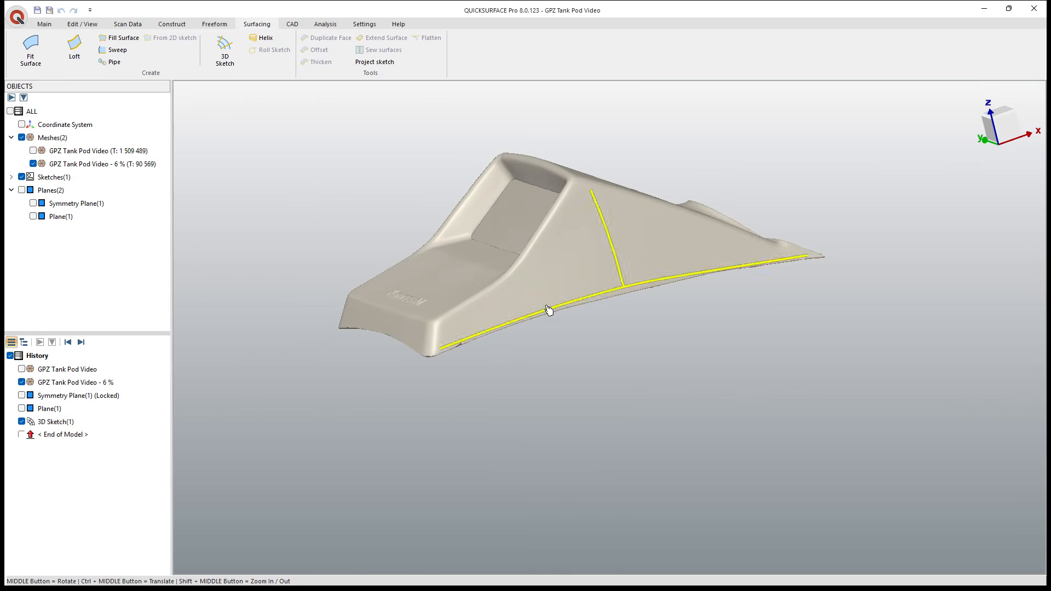
# Step: Delete the 3D sketch containing the lower edge curve and the cross curve
pyautogui.click(600, 211)
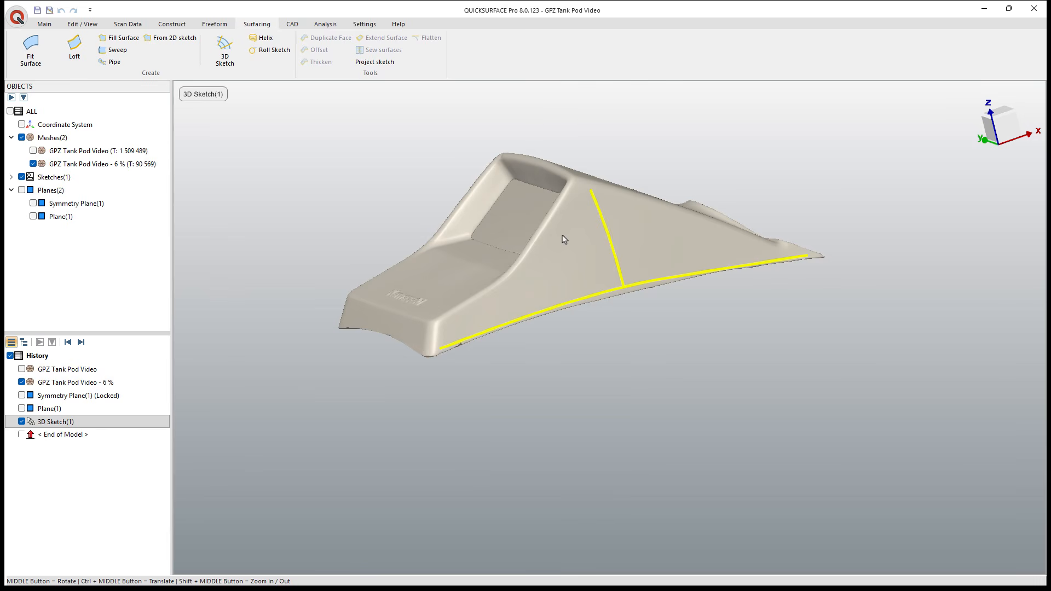
pyautogui.click(584, 339)
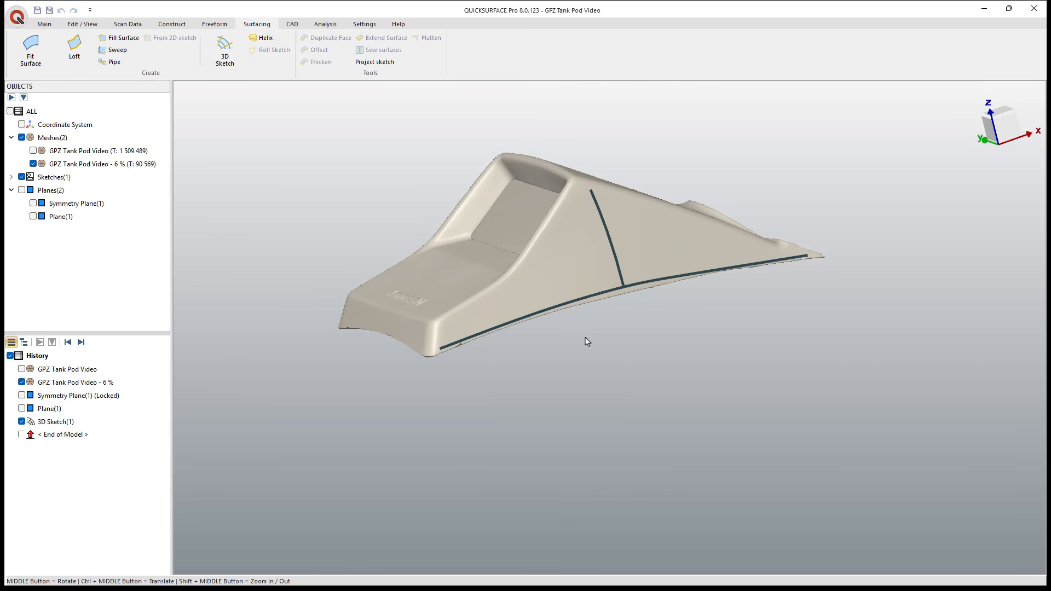
pyautogui.click(43, 424)
pyautogui.rightClick(43, 425)
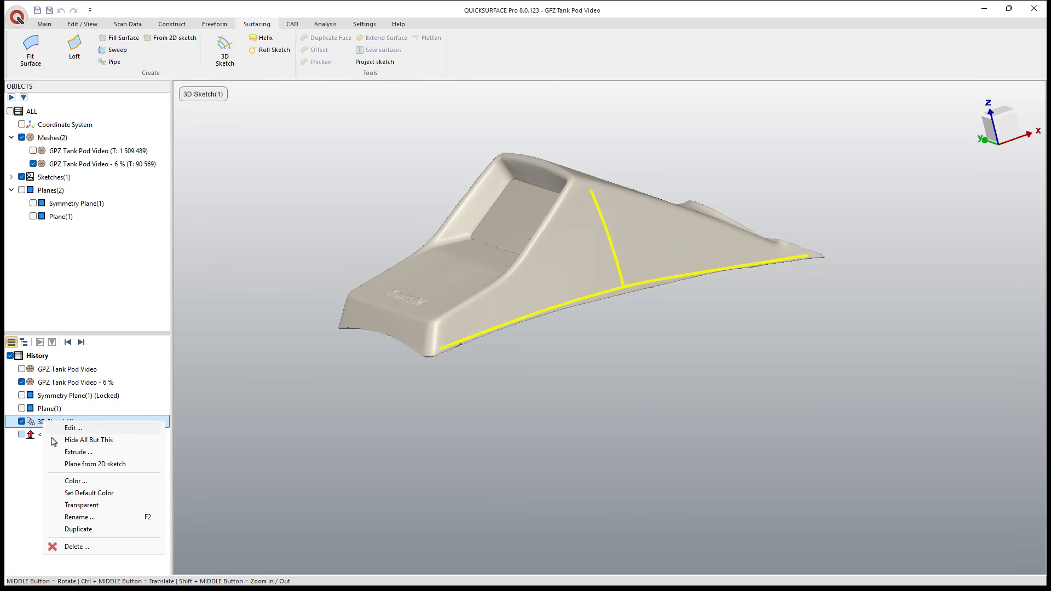
pyautogui.click(82, 548)
pyautogui.click(555, 330)
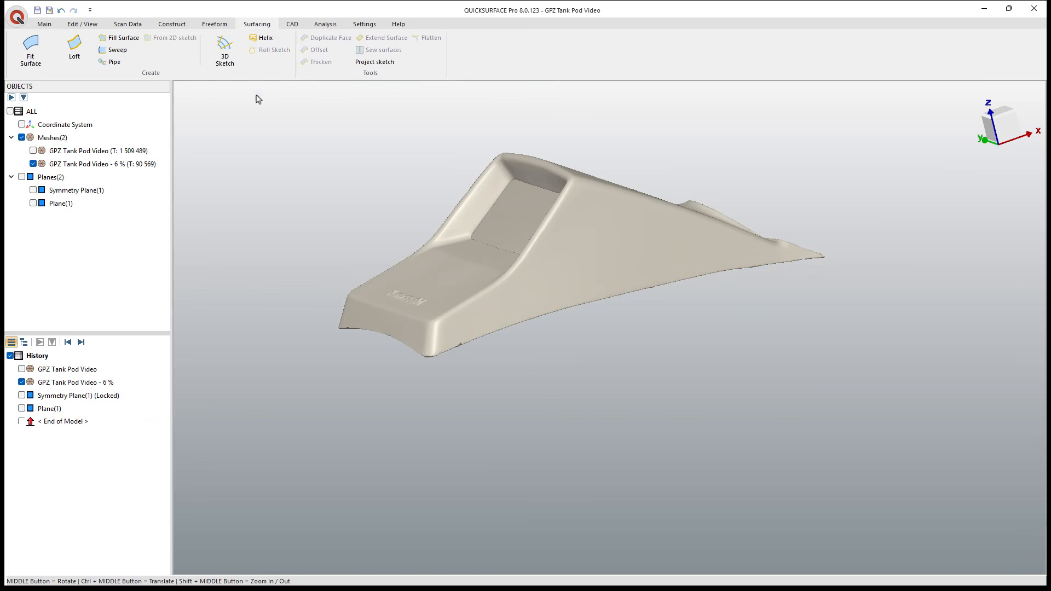
# Step: Start a new 3D sketch and draw the lower boundary curve along the side panel from front corner to rear tip
pyautogui.click(224, 52)
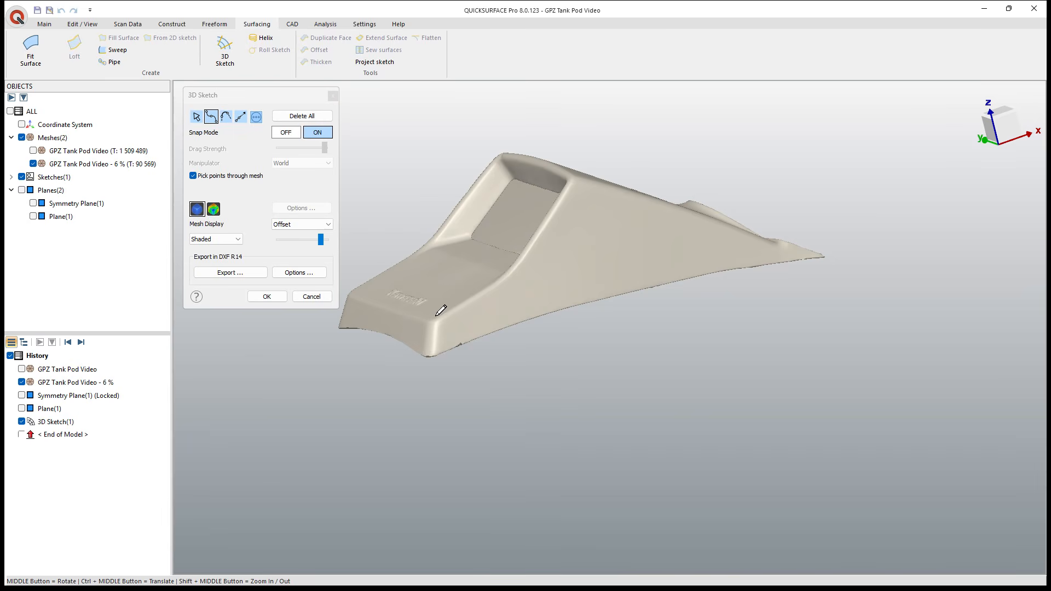
pyautogui.click(439, 349)
pyautogui.click(572, 301)
pyautogui.click(705, 270)
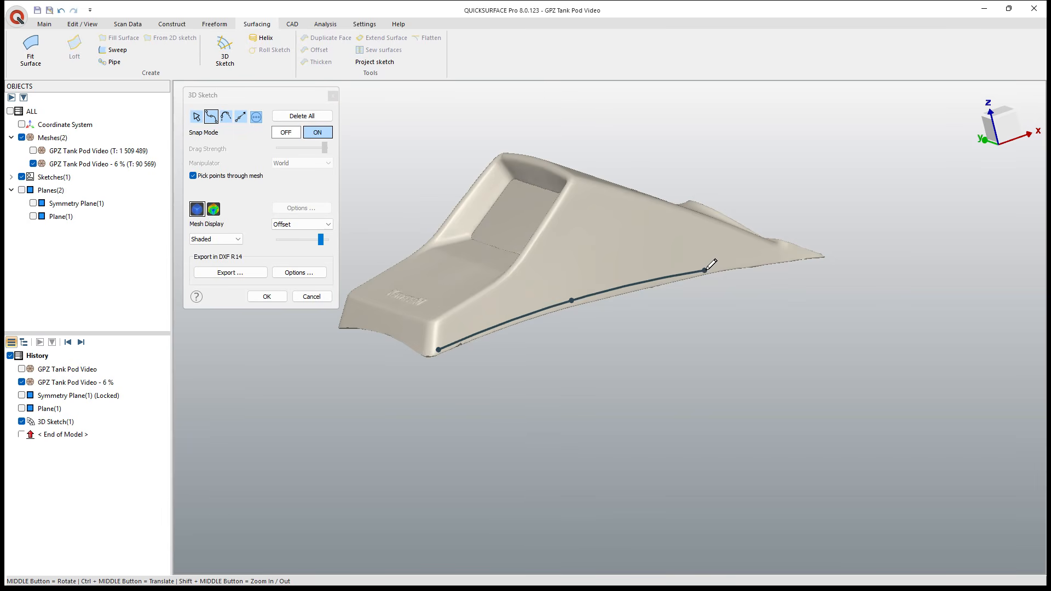
pyautogui.click(803, 256)
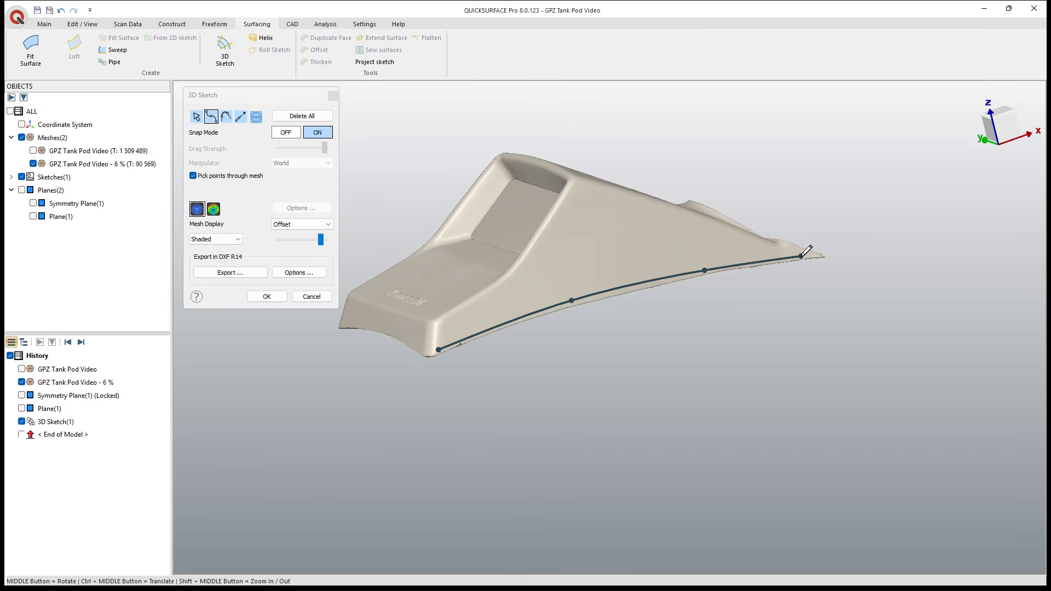
# Step: Draw the short front boundary curve and the boundary curve along the display side edge up to the side panel's peak
pyautogui.click(438, 350)
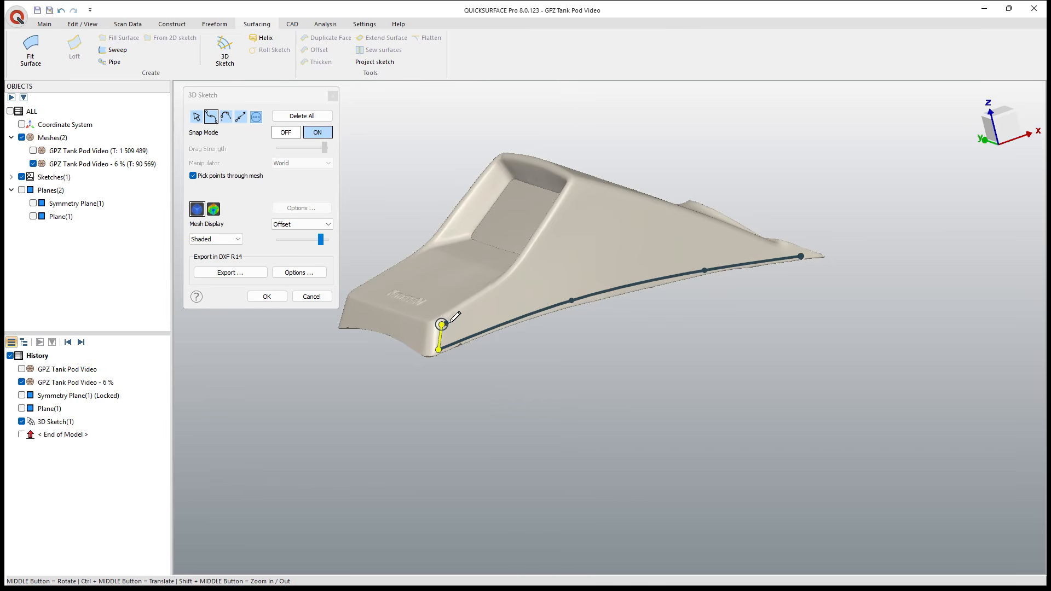
pyautogui.click(442, 325)
pyautogui.click(473, 308)
pyautogui.click(518, 280)
pyautogui.click(539, 253)
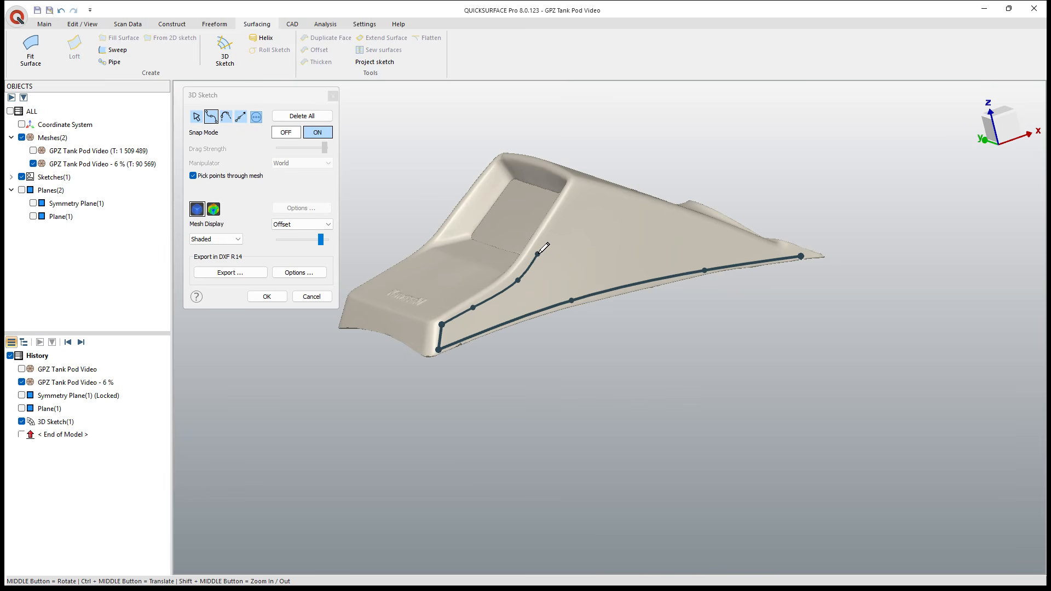
pyautogui.click(576, 189)
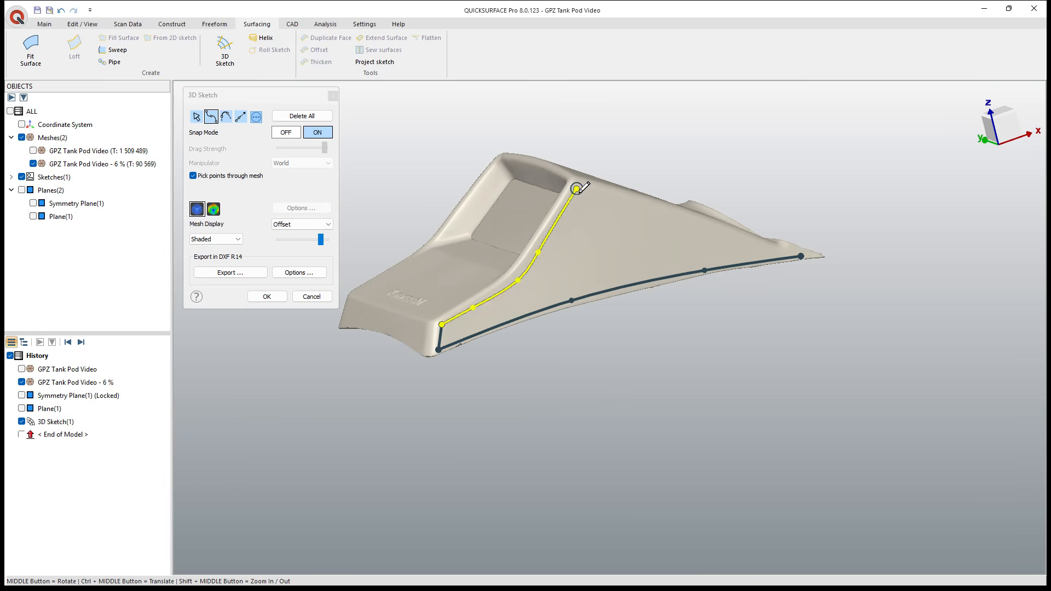
# Step: Close the boundary with a curve along the side panel's upper edge to the rear tip and finish the 3D sketch
pyautogui.click(685, 219)
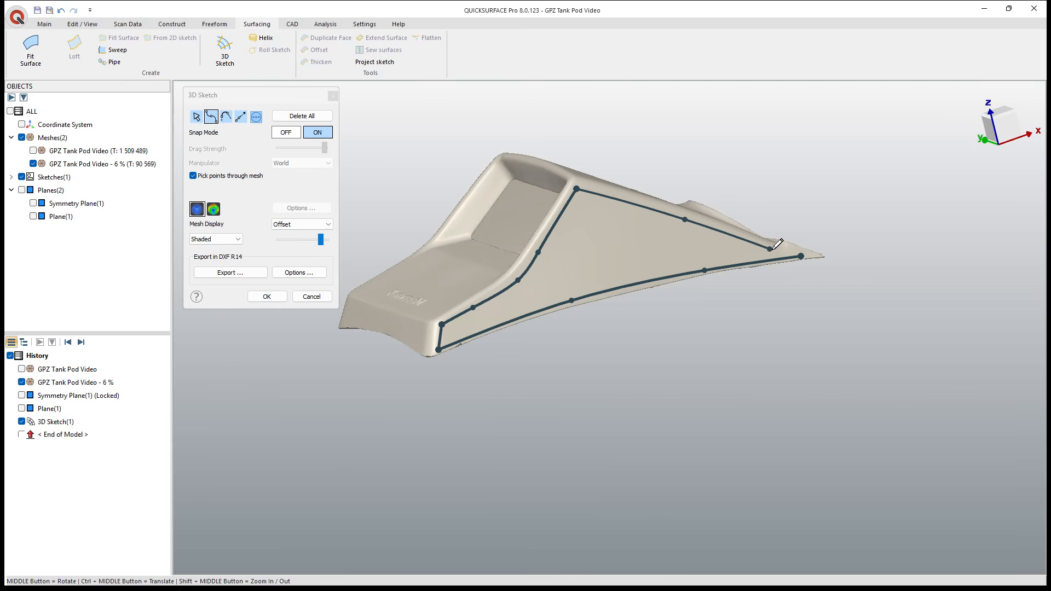
pyautogui.click(801, 256)
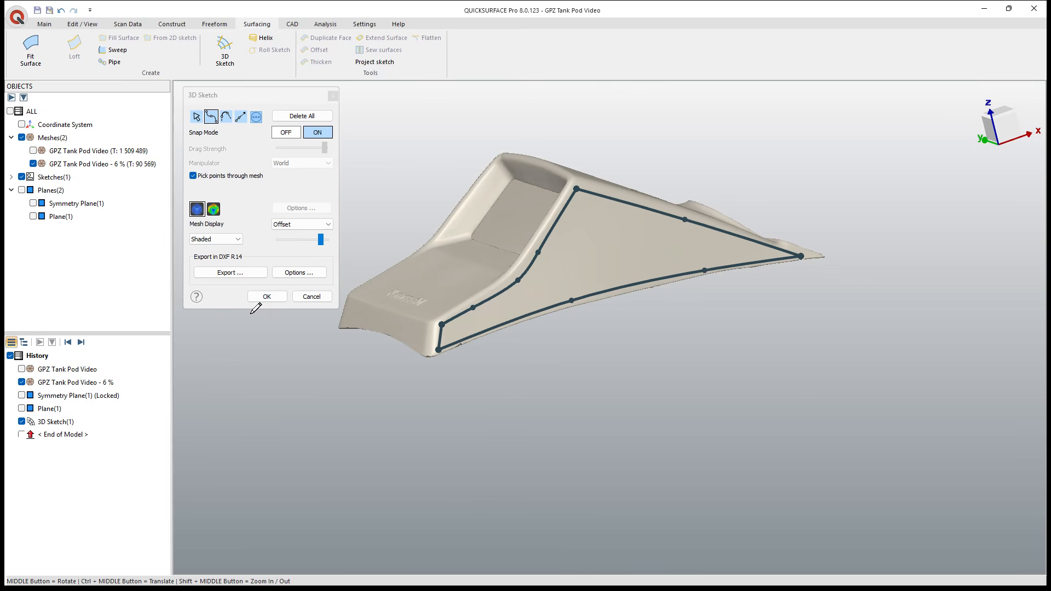
pyautogui.click(266, 297)
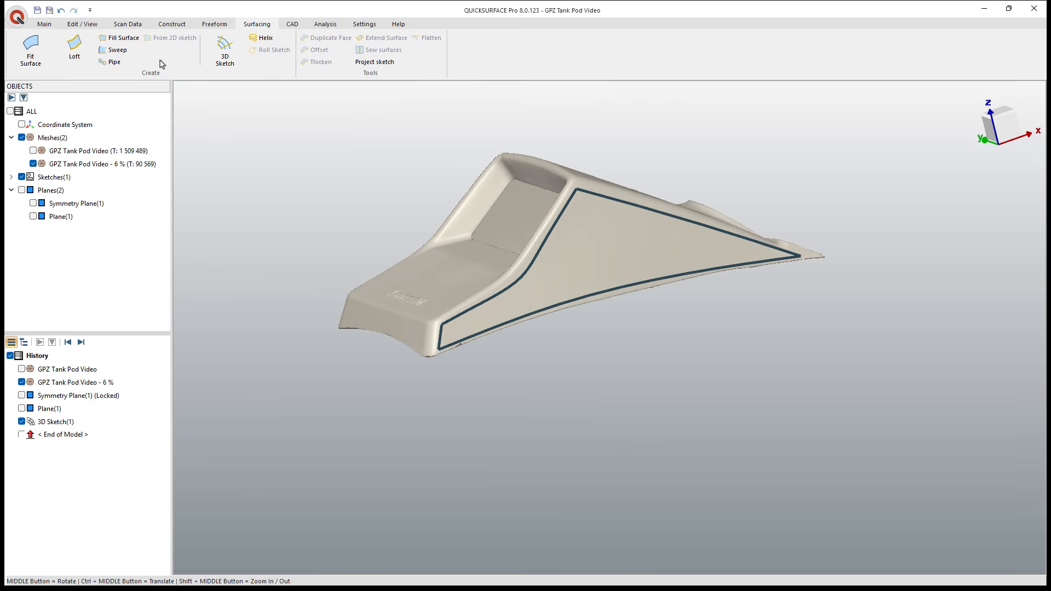
# Step: Fill the closed side panel boundary with a surface fitted on scan data, using a 0.5 mm deviation analysis
pyautogui.click(120, 38)
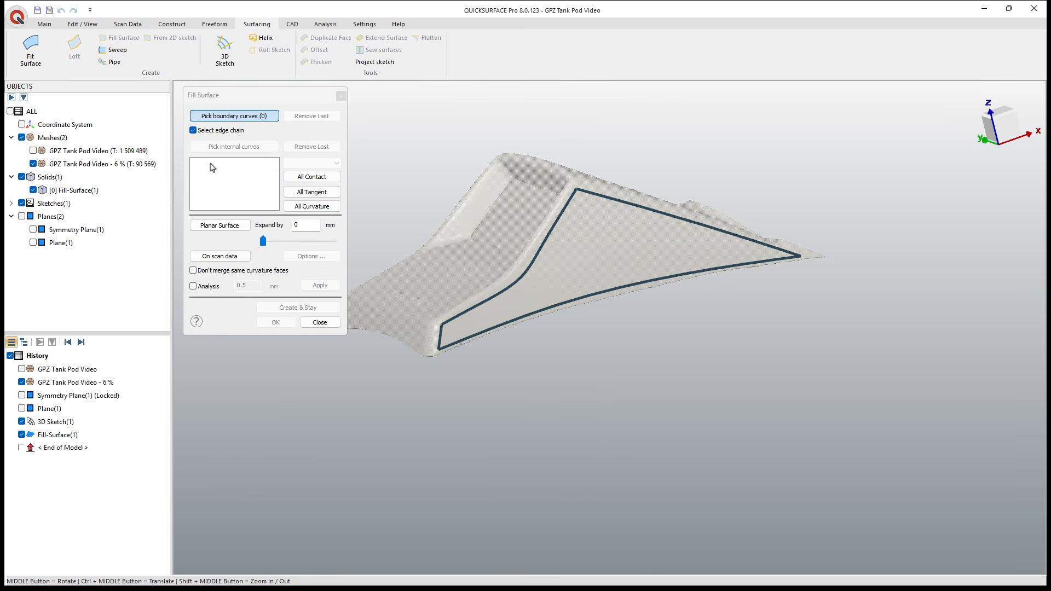
pyautogui.click(590, 197)
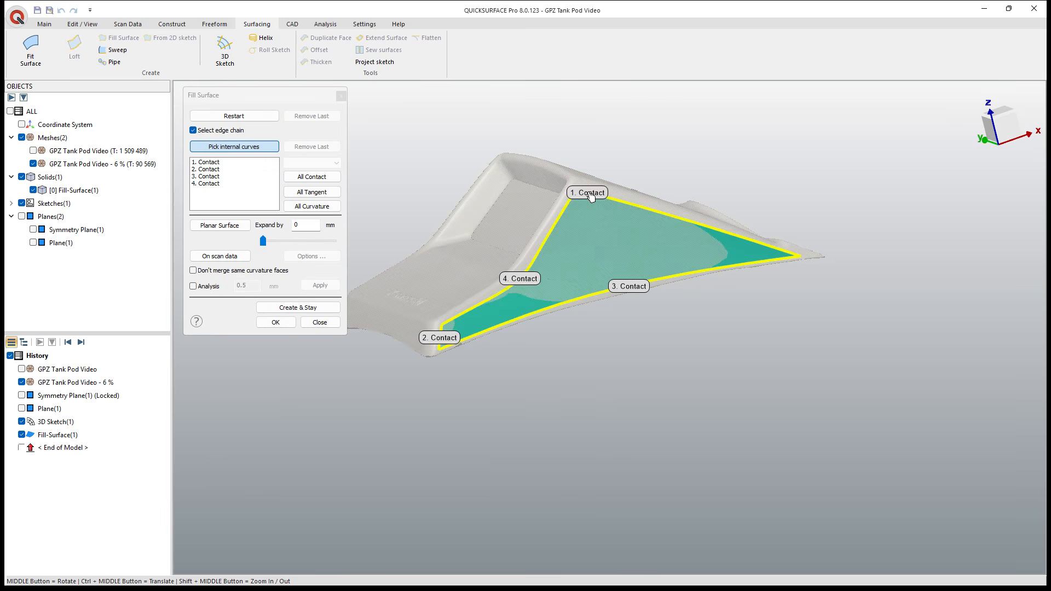
pyautogui.click(201, 287)
pyautogui.scroll(3, 623, 253)
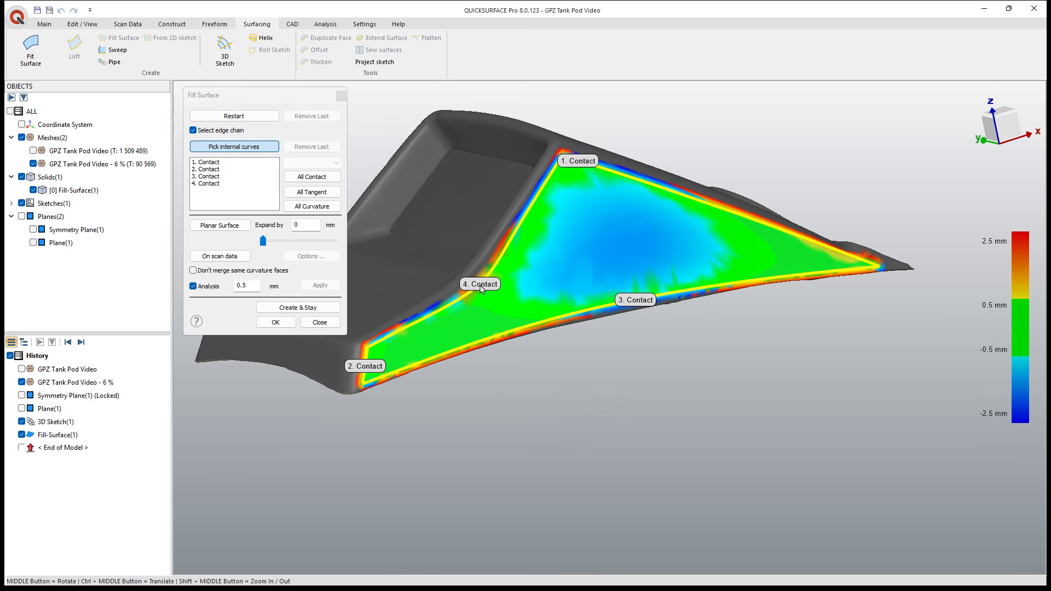
pyautogui.click(213, 257)
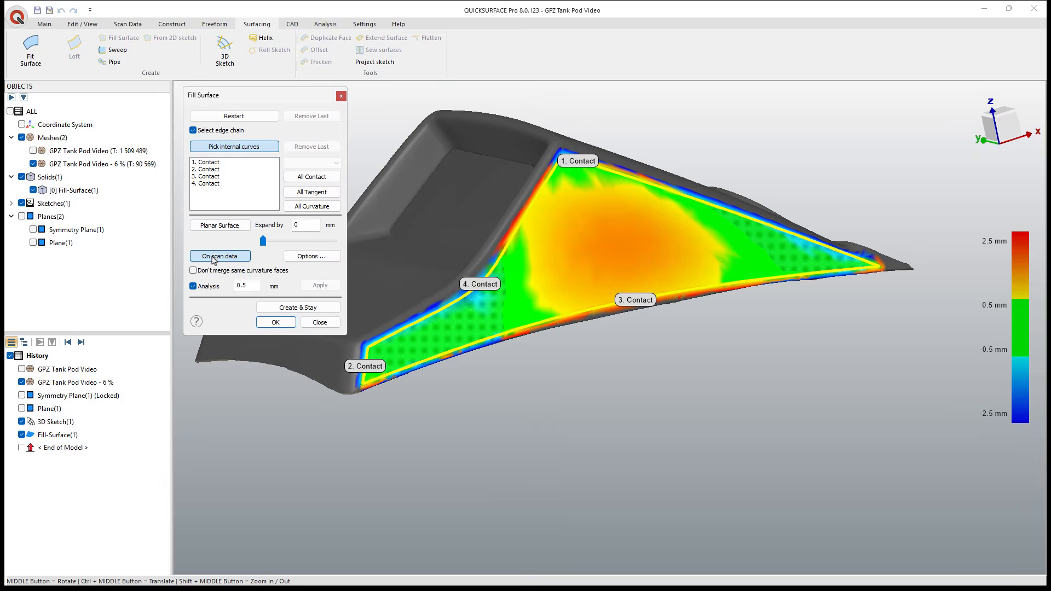
pyautogui.moveTo(657, 380); pyautogui.dragTo(684, 230, button='middle')
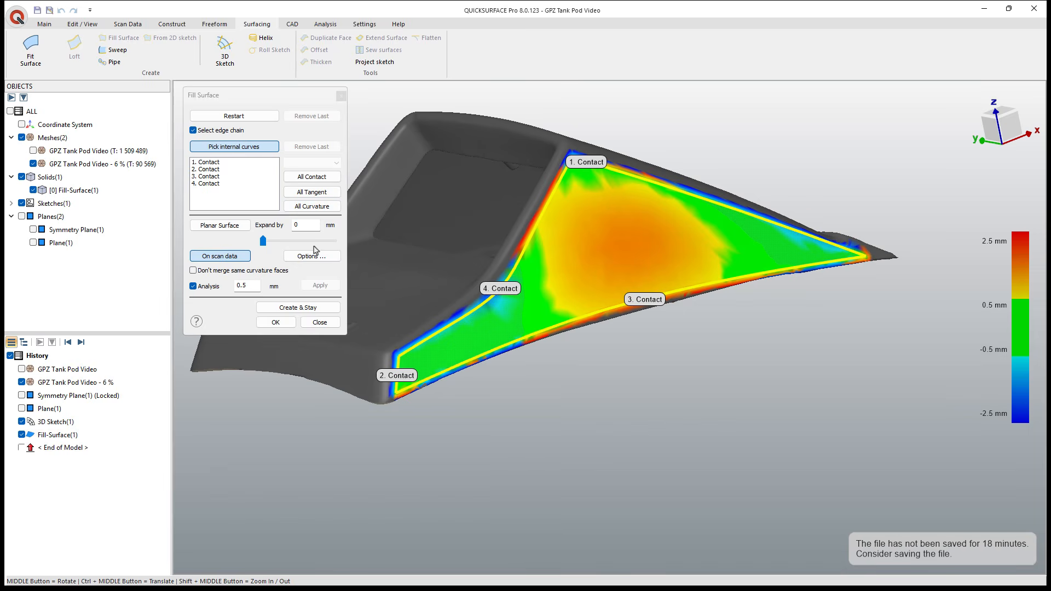
pyautogui.click(278, 324)
# Step: Extend the fill surface's upper edge outward beyond the mesh using the Linear type and create it, keeping the command open
pyautogui.moveTo(580, 426); pyautogui.dragTo(615, 359, button='middle')
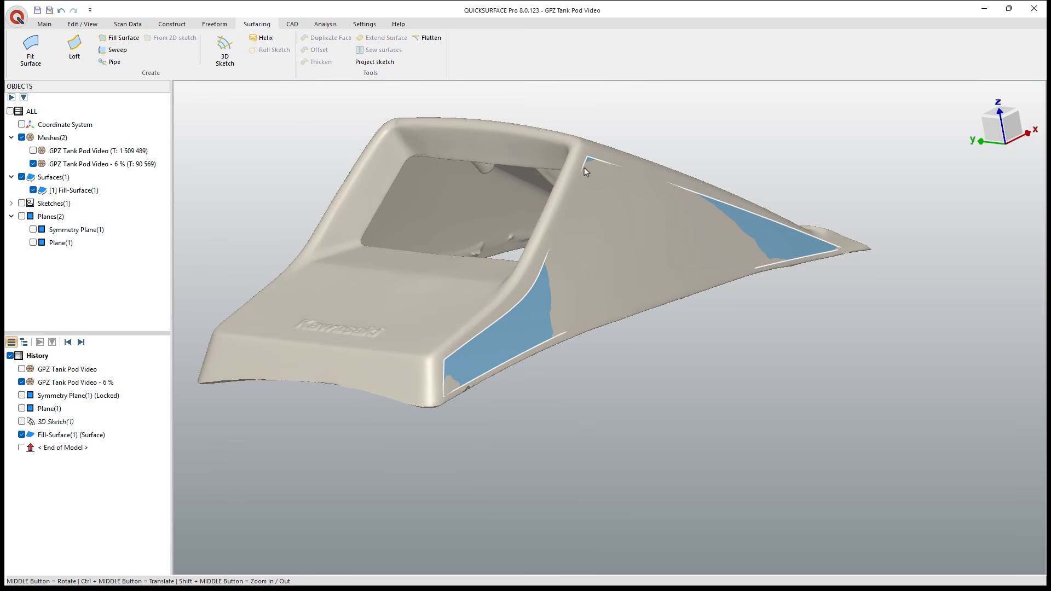
pyautogui.click(520, 347)
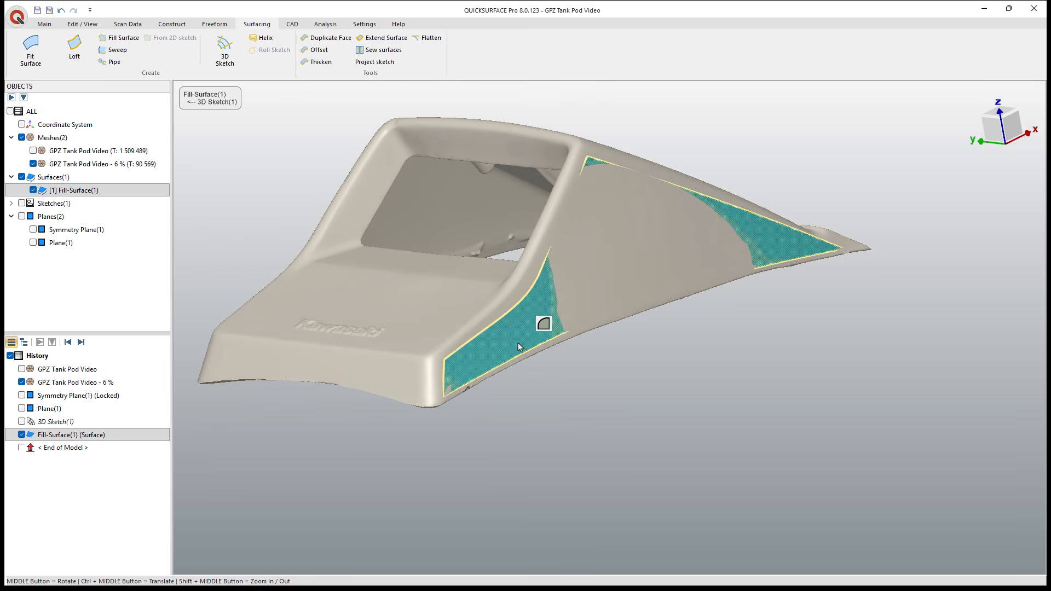
pyautogui.click(386, 37)
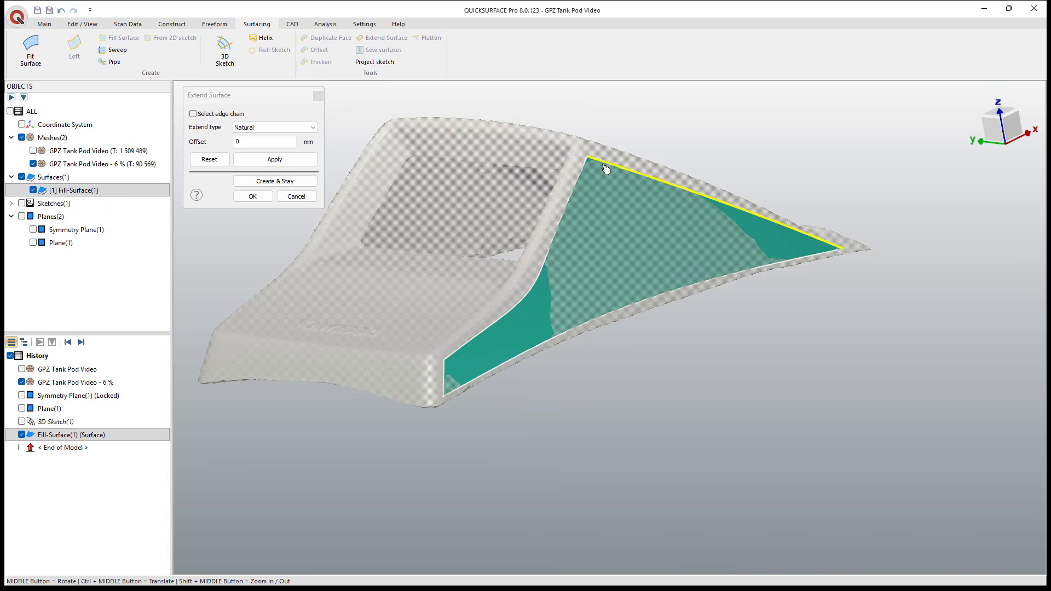
pyautogui.click(606, 170)
pyautogui.moveTo(721, 188); pyautogui.dragTo(726, 144)
pyautogui.click(280, 126)
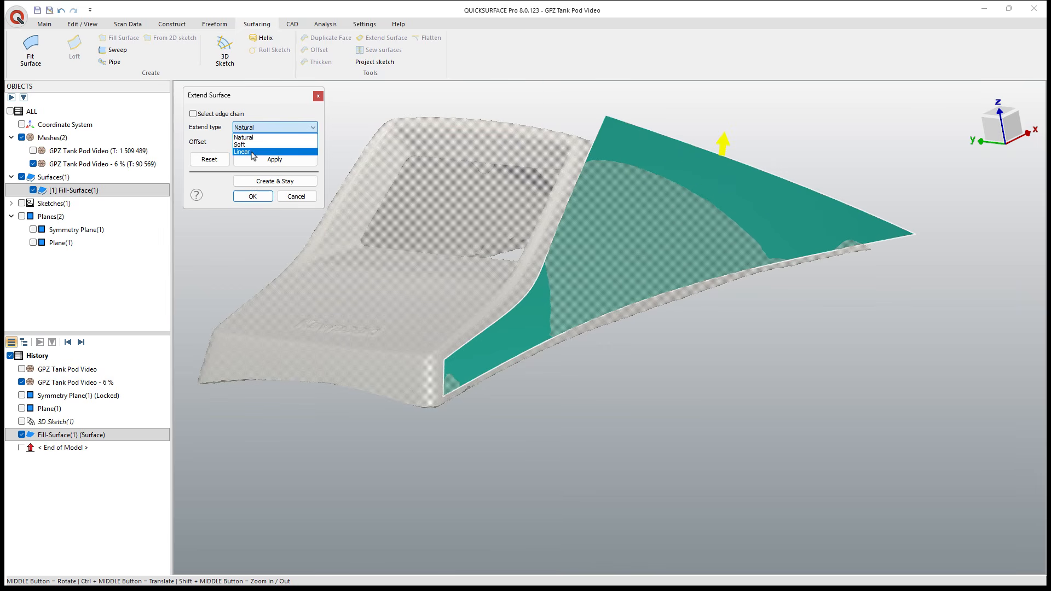
pyautogui.click(251, 141)
pyautogui.click(252, 184)
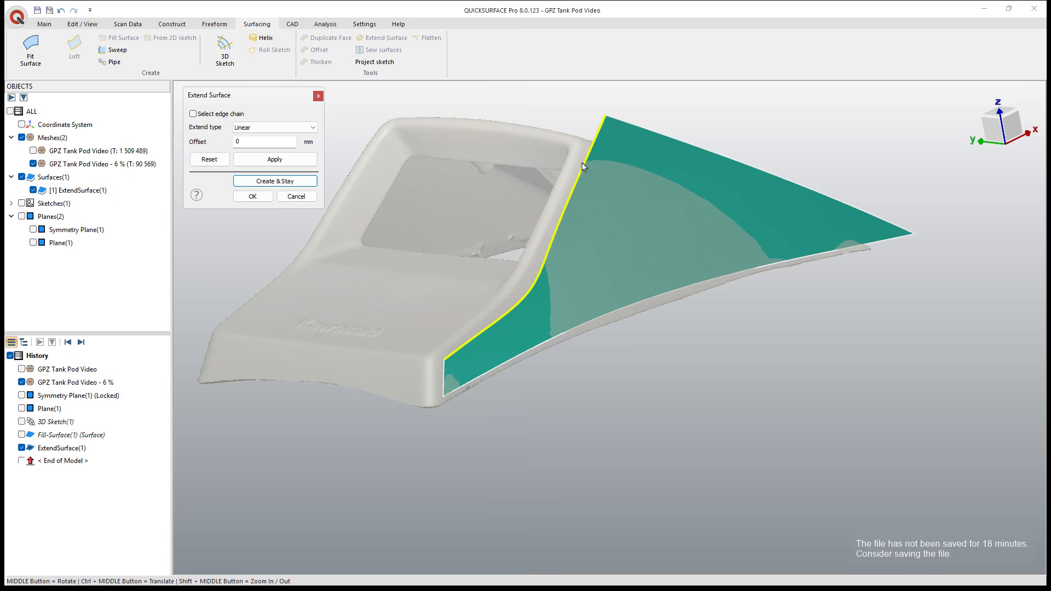
# Step: Extend the side panel surface's lower edge beyond the mesh and its short front edge by about 10.6 mm, both with the Linear type
pyautogui.click(576, 327)
pyautogui.moveTo(679, 307); pyautogui.dragTo(688, 338)
pyautogui.click(272, 180)
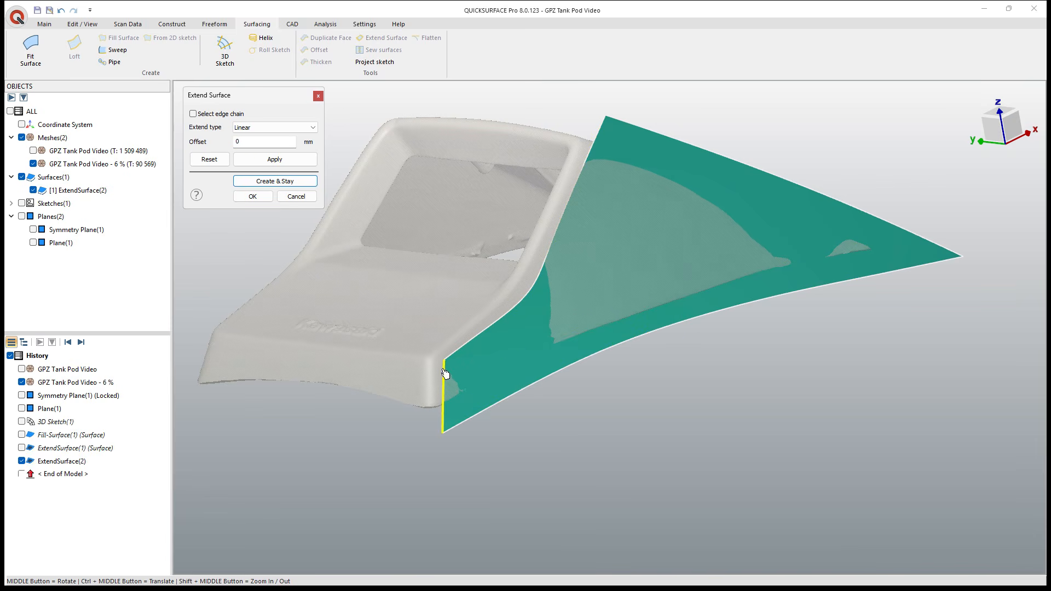
pyautogui.click(444, 387)
pyautogui.moveTo(435, 395); pyautogui.dragTo(406, 390)
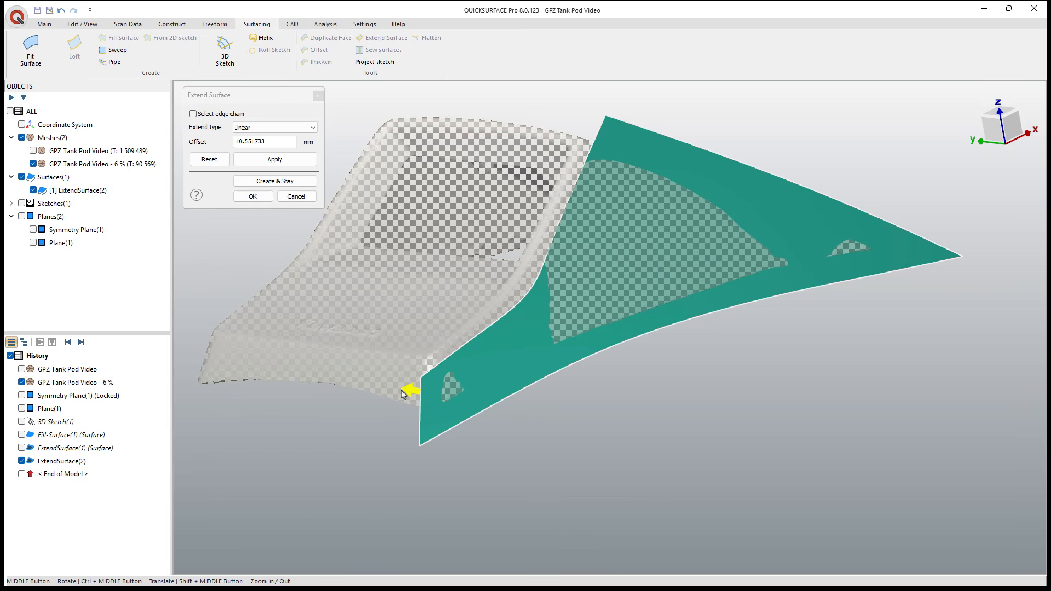
pyautogui.click(273, 181)
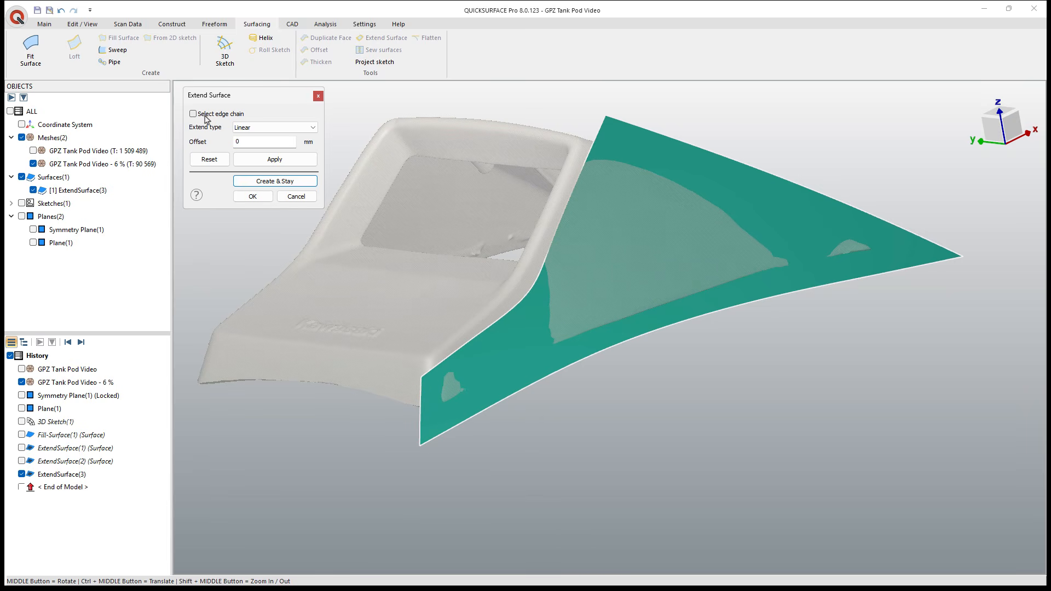
# Step: Extend the side panel surface's edge along the display by about 16.4 mm and finish the extension
pyautogui.click(553, 236)
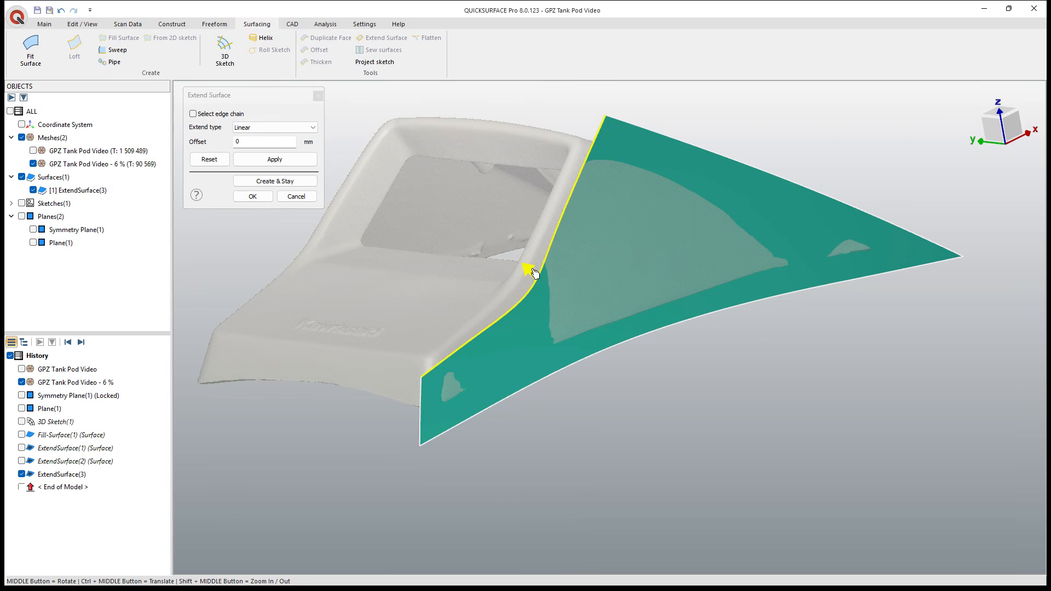
pyautogui.moveTo(531, 270); pyautogui.dragTo(510, 234)
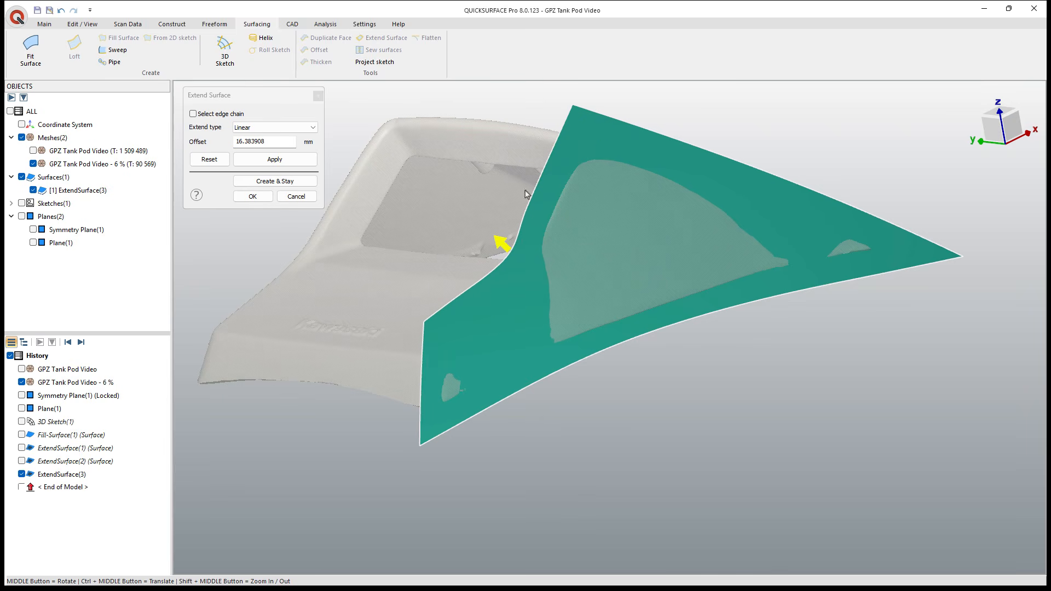
pyautogui.click(252, 196)
# Step: Inspect the extended side panel surface around the mesh and hide it
pyautogui.moveTo(503, 272); pyautogui.dragTo(594, 259, button='middle')
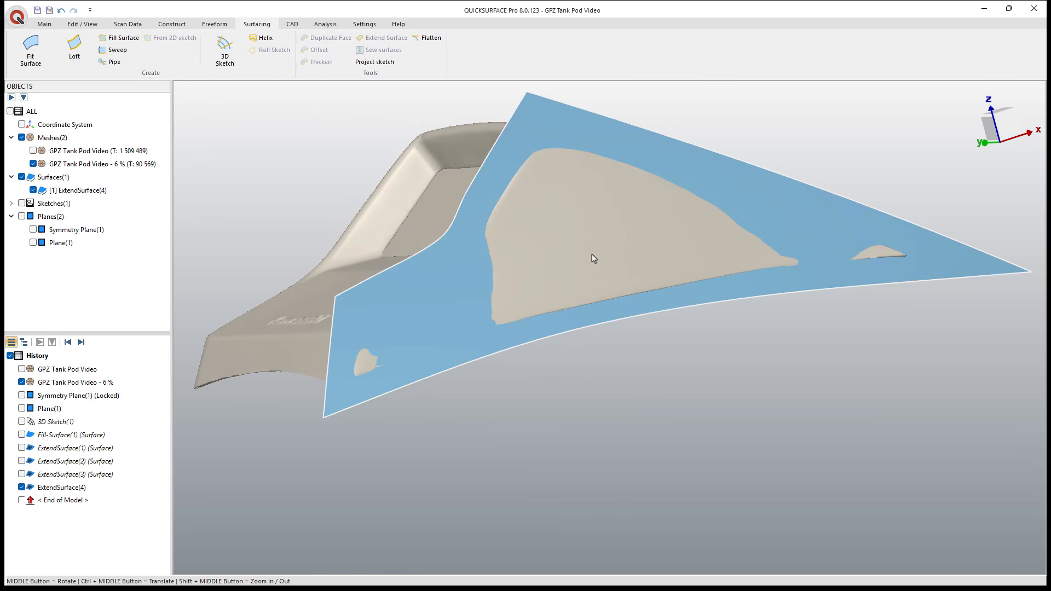
pyautogui.scroll(-3, 597, 256)
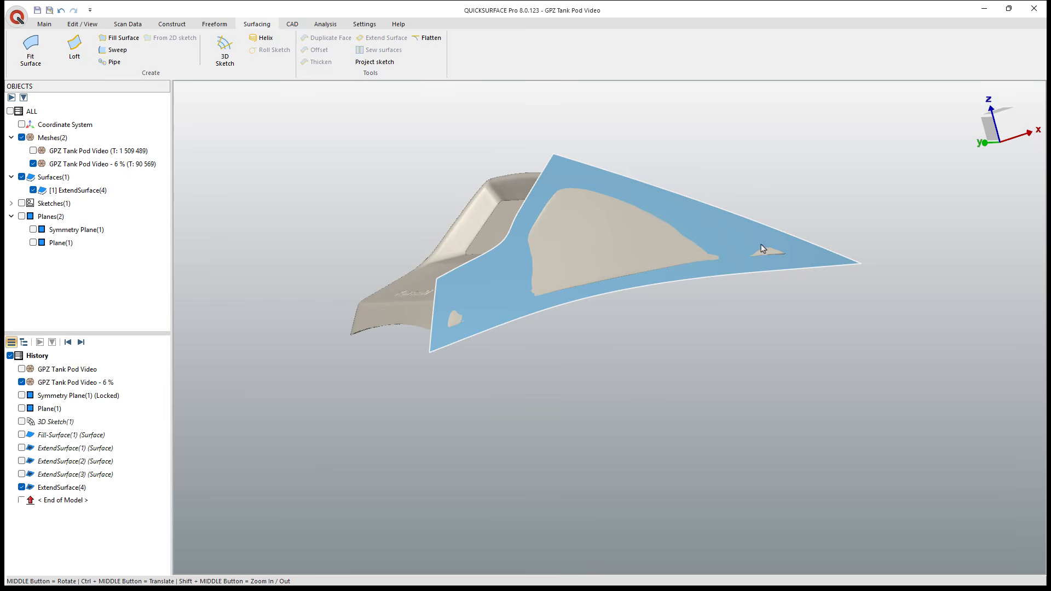
pyautogui.moveTo(588, 267); pyautogui.dragTo(734, 294, button='middle')
pyautogui.scroll(3, 735, 295)
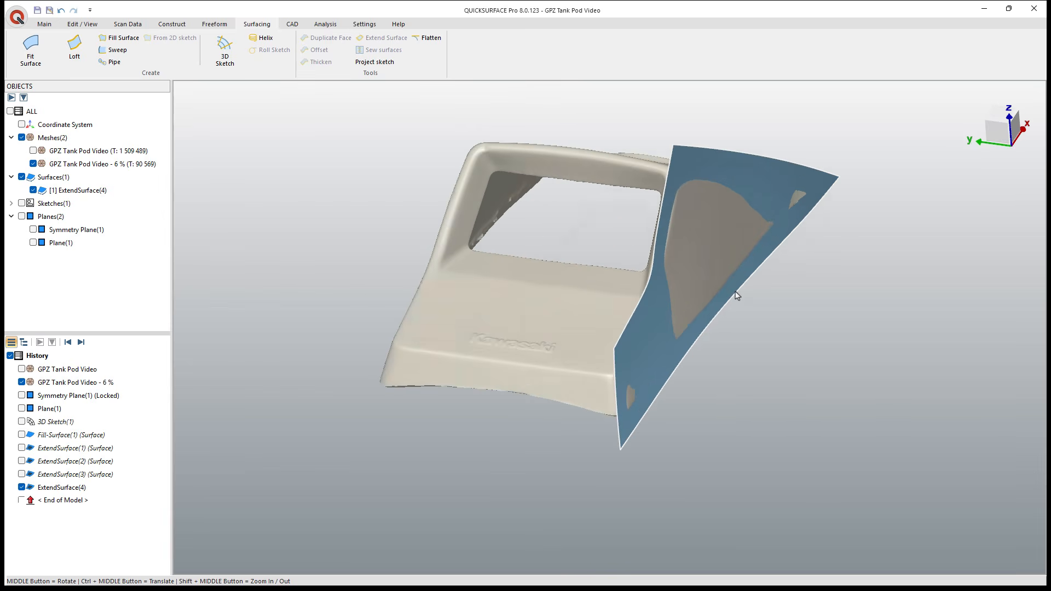
pyautogui.moveTo(673, 338)
pyautogui.mouseDown(button='middle')
pyautogui.moveTo(496, 300)
pyautogui.moveTo(617, 299)
pyautogui.mouseUp(button='middle')
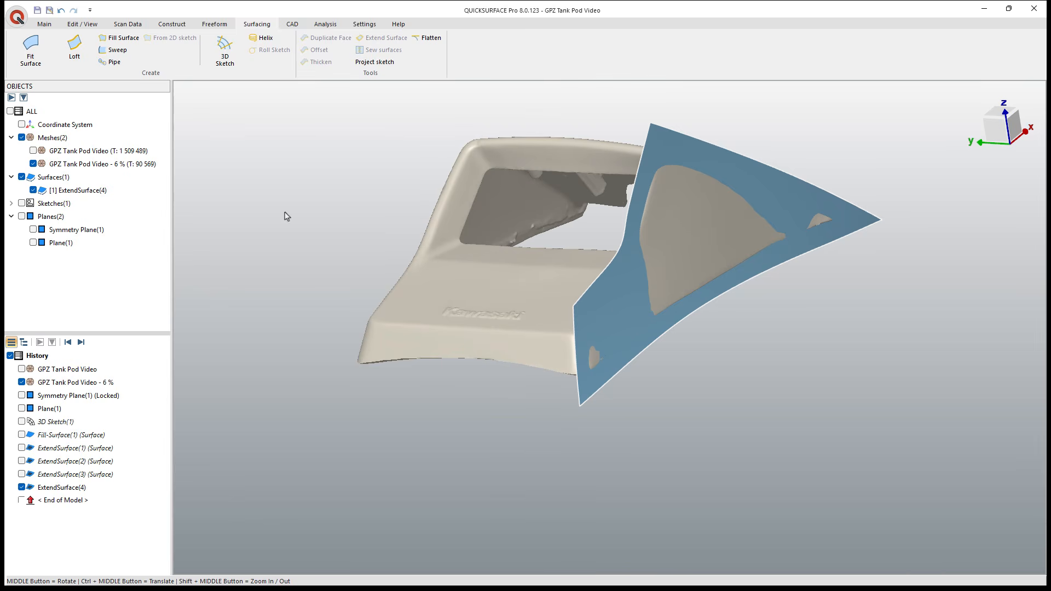
pyautogui.click(55, 190)
pyautogui.click(33, 190)
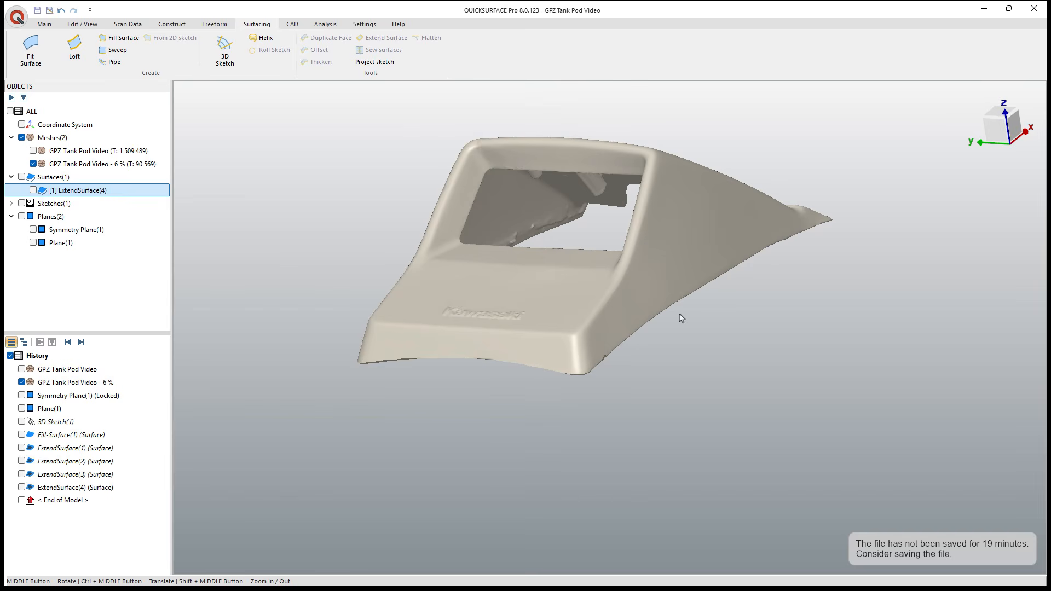
# Step: Create a new freeform surface with a four-point patch snapped onto the top panel behind the display opening
pyautogui.moveTo(657, 333); pyautogui.dragTo(689, 241, button='middle')
pyautogui.keyDown('ctrl'); pyautogui.moveTo(643, 200); pyautogui.dragTo(623, 263, button='middle'); pyautogui.keyUp('ctrl')
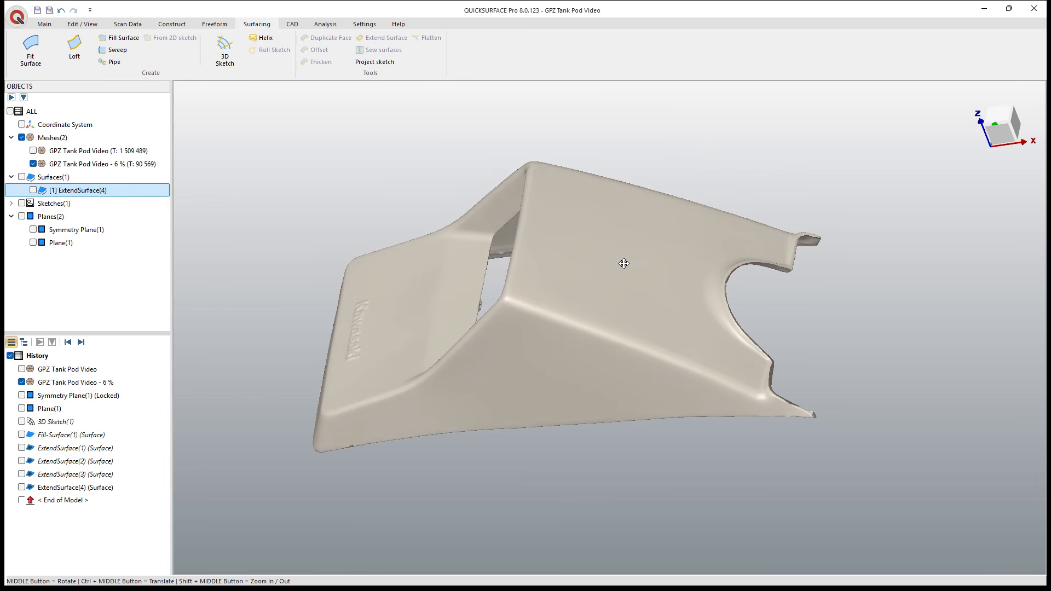
pyautogui.click(42, 23)
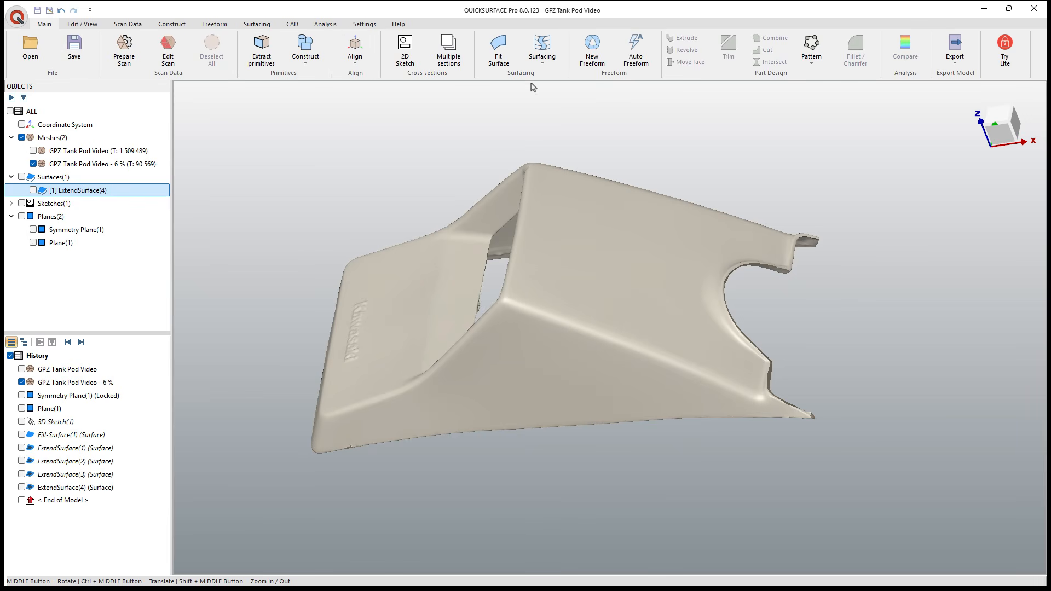
pyautogui.click(593, 52)
pyautogui.click(540, 174)
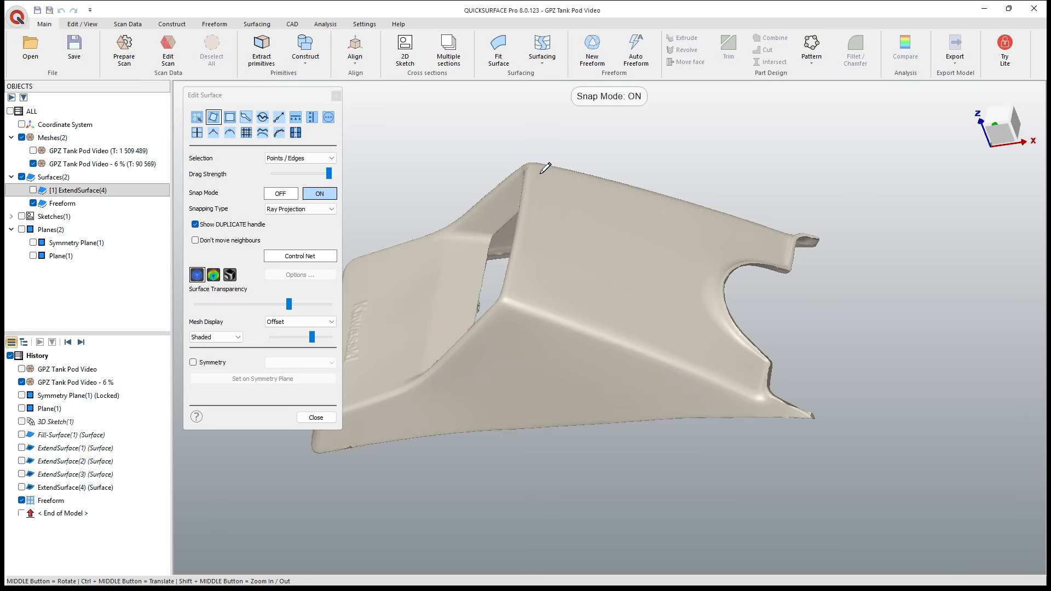
pyautogui.click(514, 293)
pyautogui.click(578, 310)
pyautogui.click(696, 361)
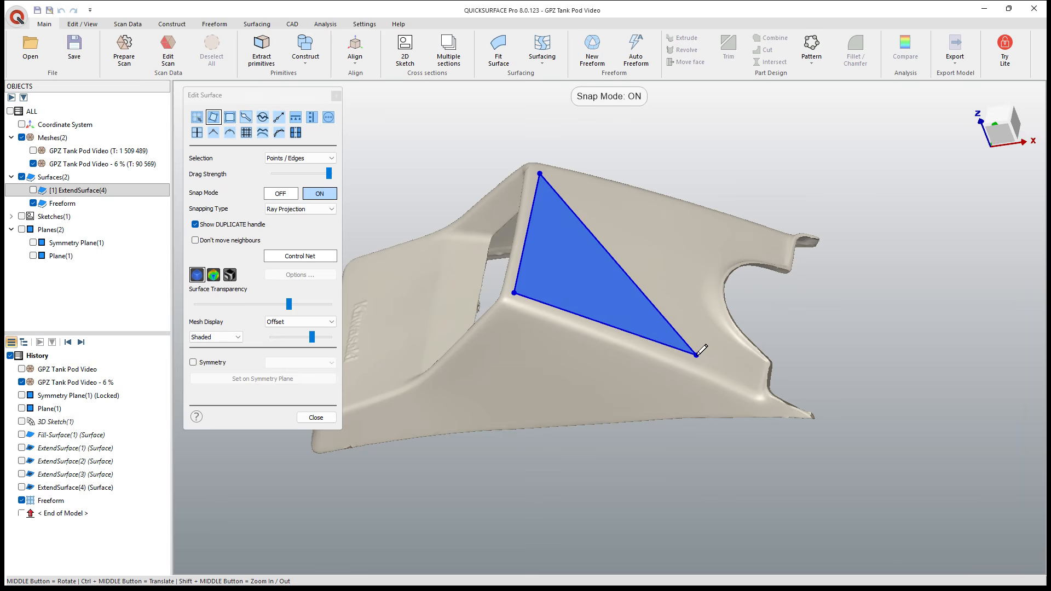
pyautogui.click(715, 223)
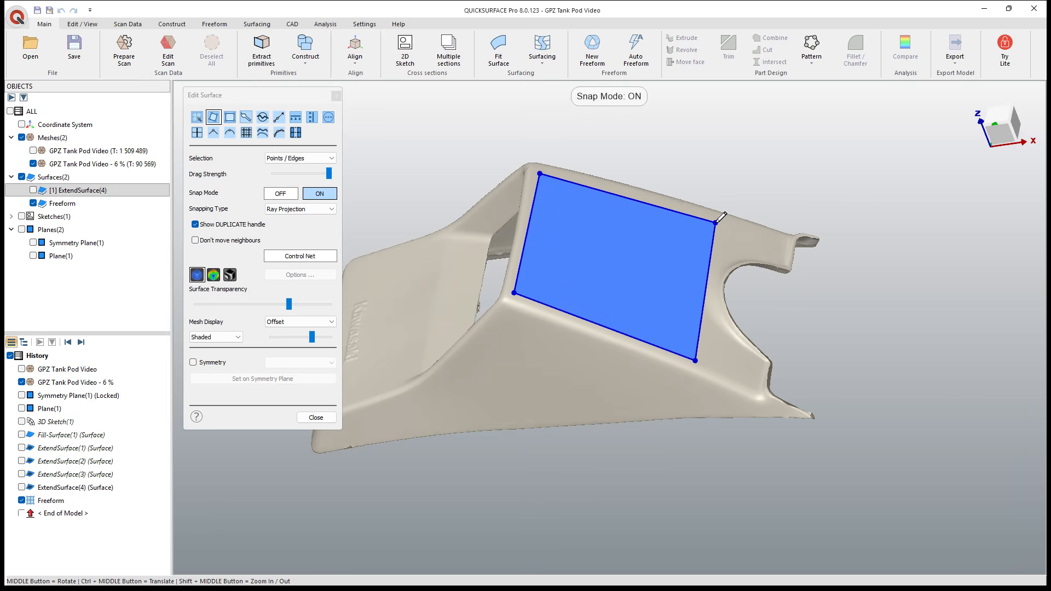
pyautogui.rightClick(721, 220)
# Step: Turn on the freeform deviation map and subdivide the top patch once in each direction to follow the mesh
pyautogui.click(217, 276)
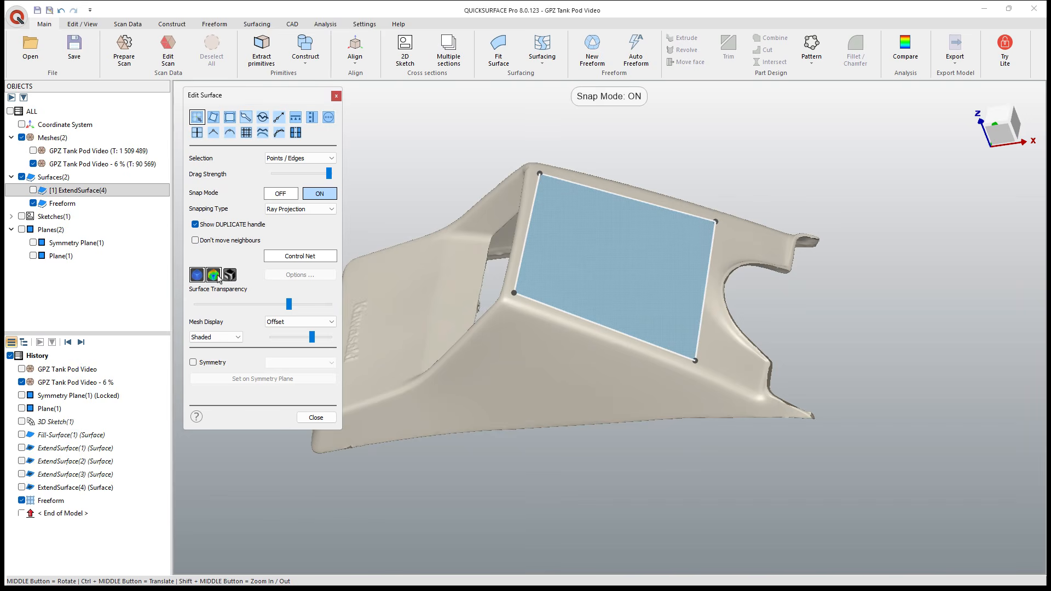
pyautogui.click(535, 208)
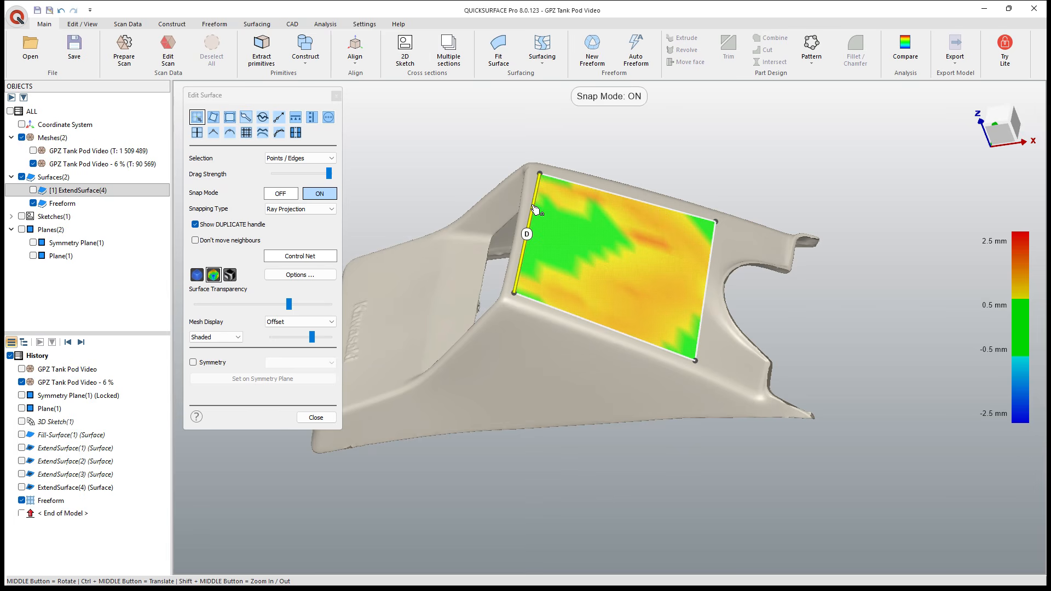
pyautogui.click(527, 234)
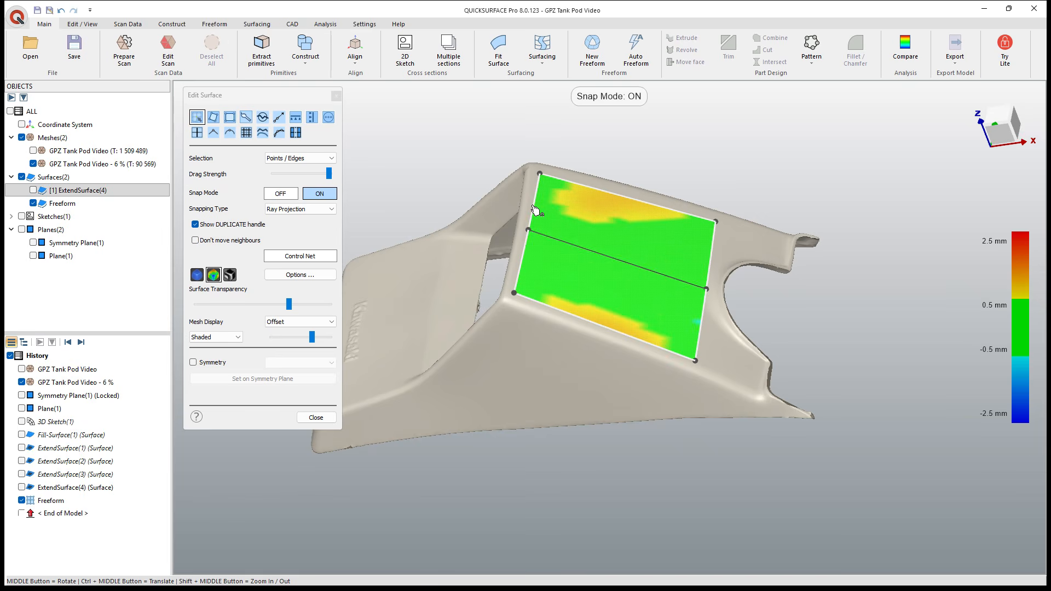
pyautogui.click(596, 327)
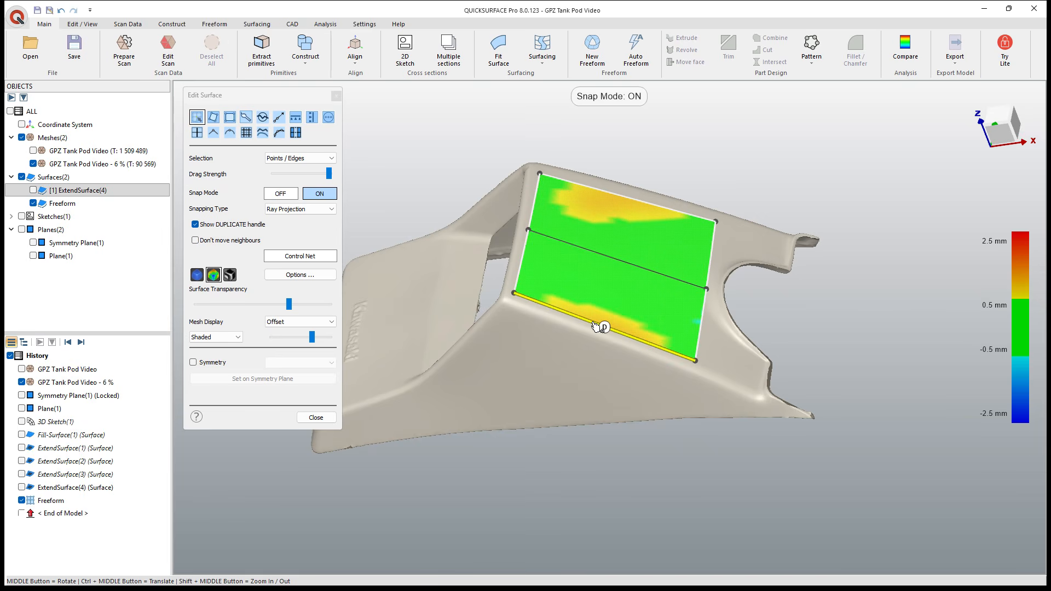
pyautogui.click(598, 327)
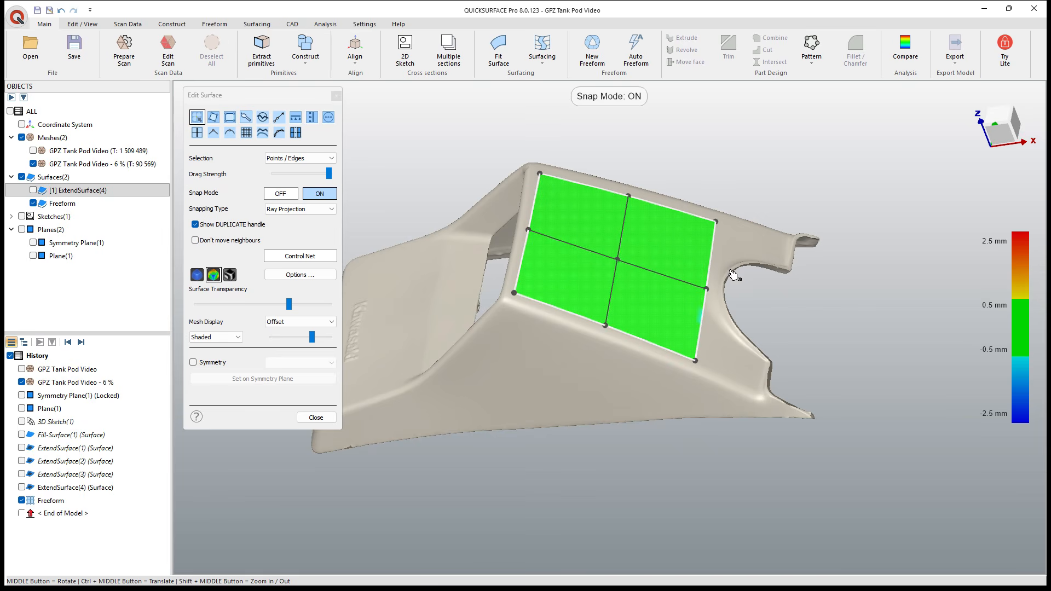
# Step: Extend all four edges of the freeform patch past the top panel's borders and finish editing the surface
pyautogui.click(279, 117)
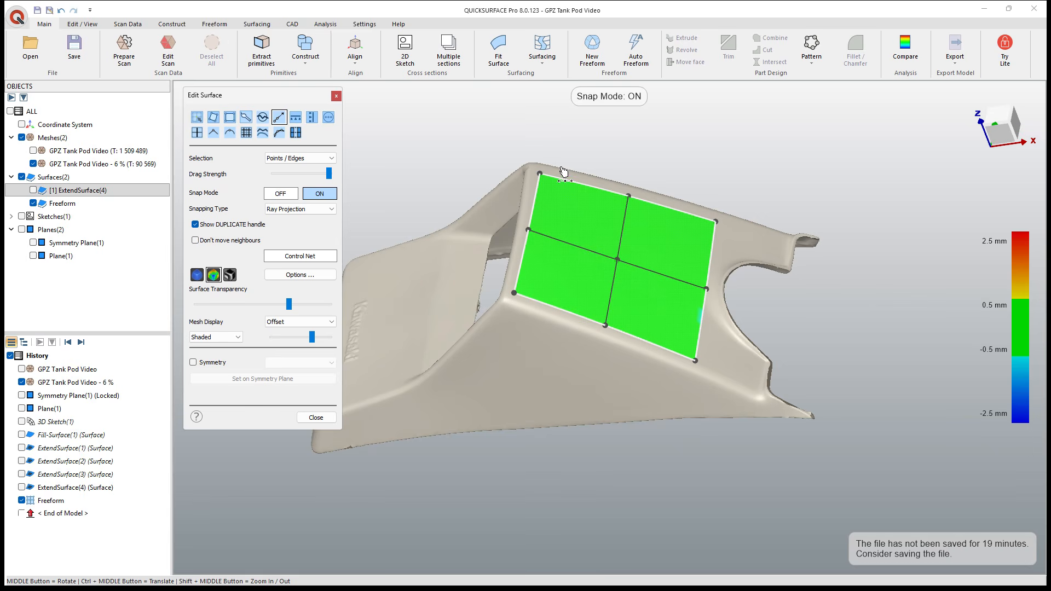
pyautogui.moveTo(579, 179); pyautogui.dragTo(591, 113)
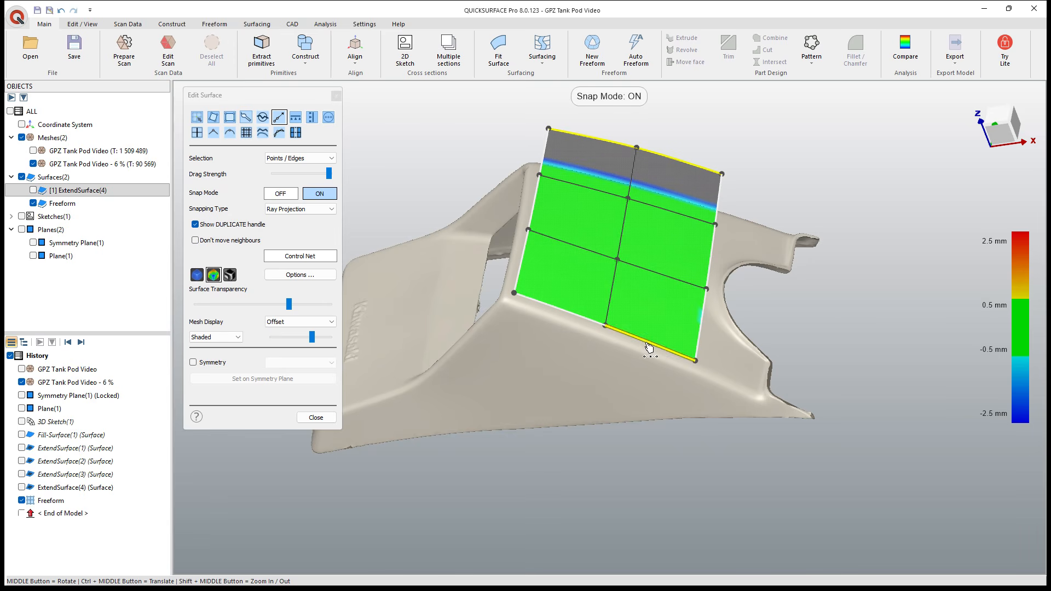
pyautogui.moveTo(649, 348); pyautogui.dragTo(624, 435)
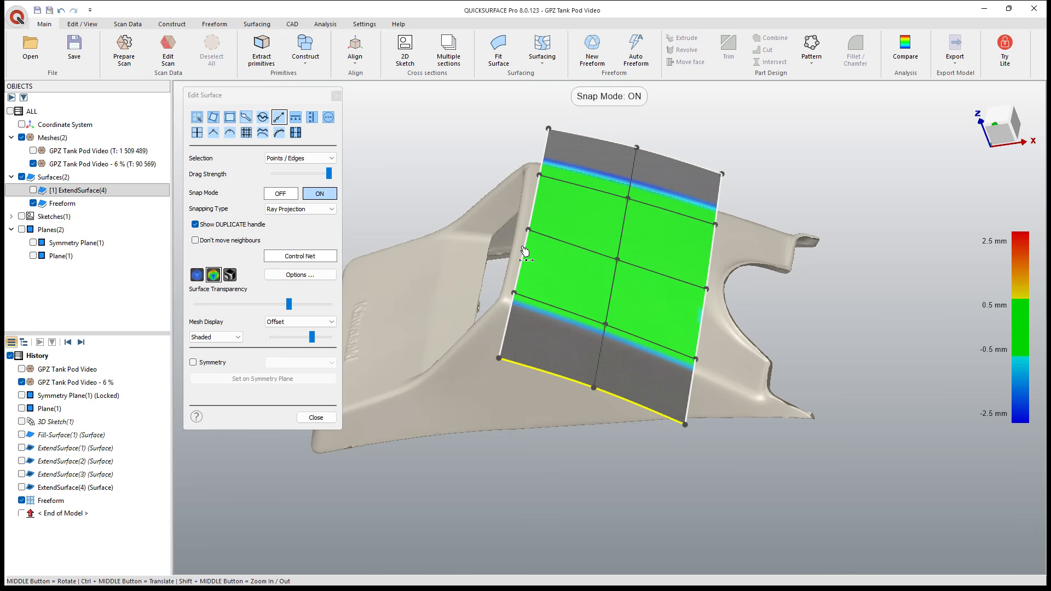
pyautogui.moveTo(524, 253); pyautogui.dragTo(466, 227)
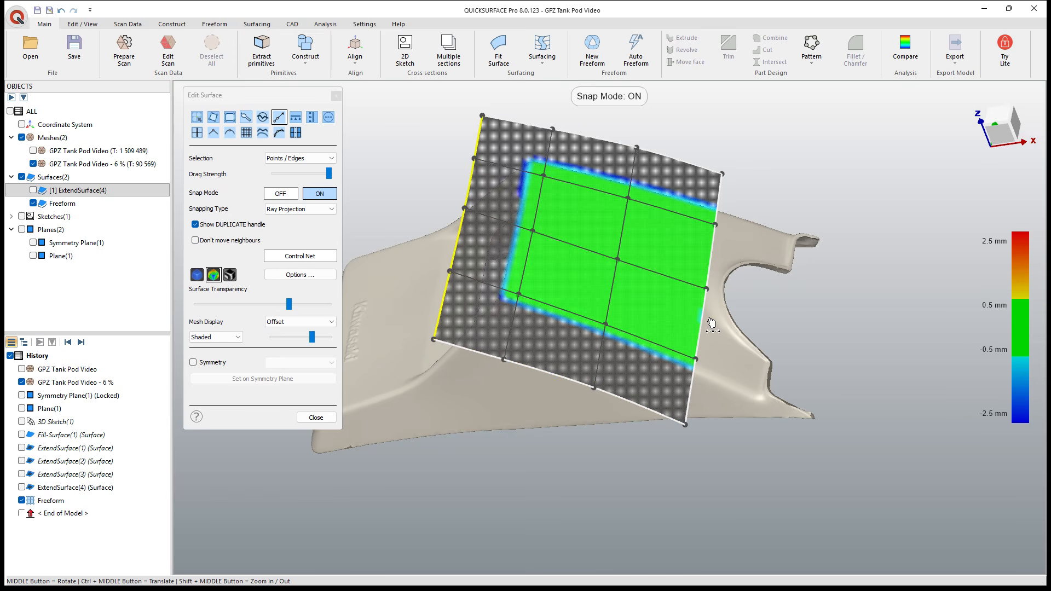
pyautogui.moveTo(711, 324); pyautogui.dragTo(860, 378)
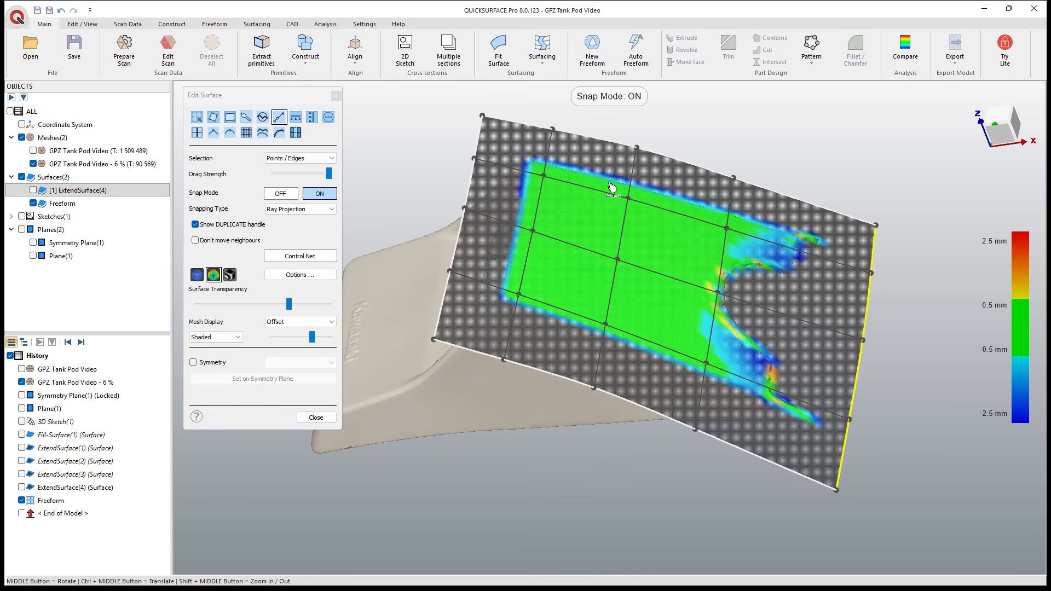
pyautogui.click(316, 418)
# Step: Inspect the freeform top surface against the mesh and hide it
pyautogui.moveTo(570, 462); pyautogui.dragTo(490, 297, button='middle')
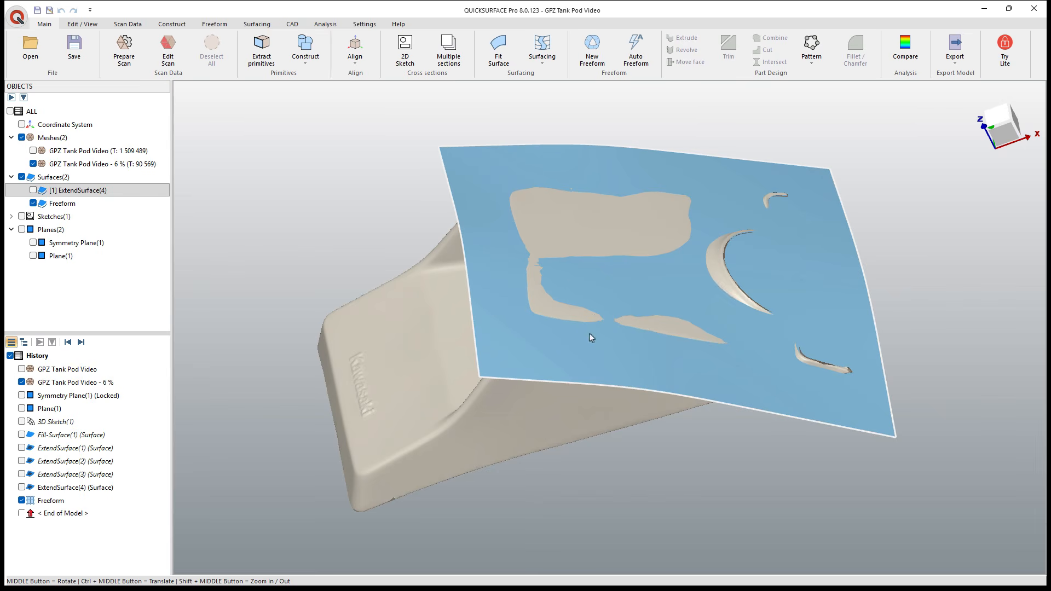
pyautogui.moveTo(590, 334); pyautogui.dragTo(610, 269, button='middle')
pyautogui.click(33, 203)
# Step: Start a surface fit with automatic mesh segmentation and raise the tolerance until the front lip forms a single region
pyautogui.moveTo(416, 383); pyautogui.dragTo(436, 408, button='middle')
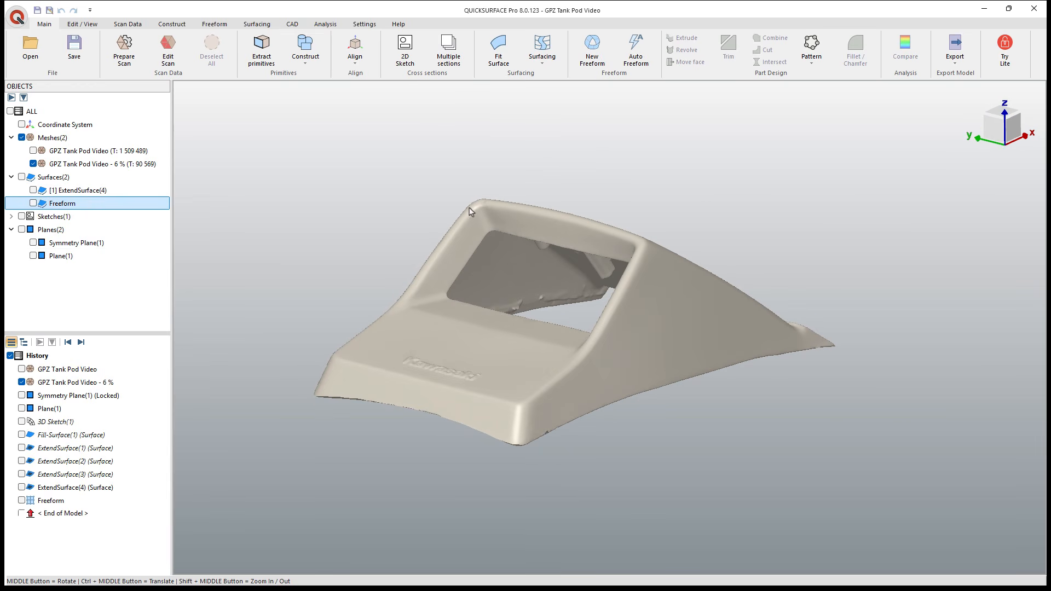
pyautogui.click(498, 55)
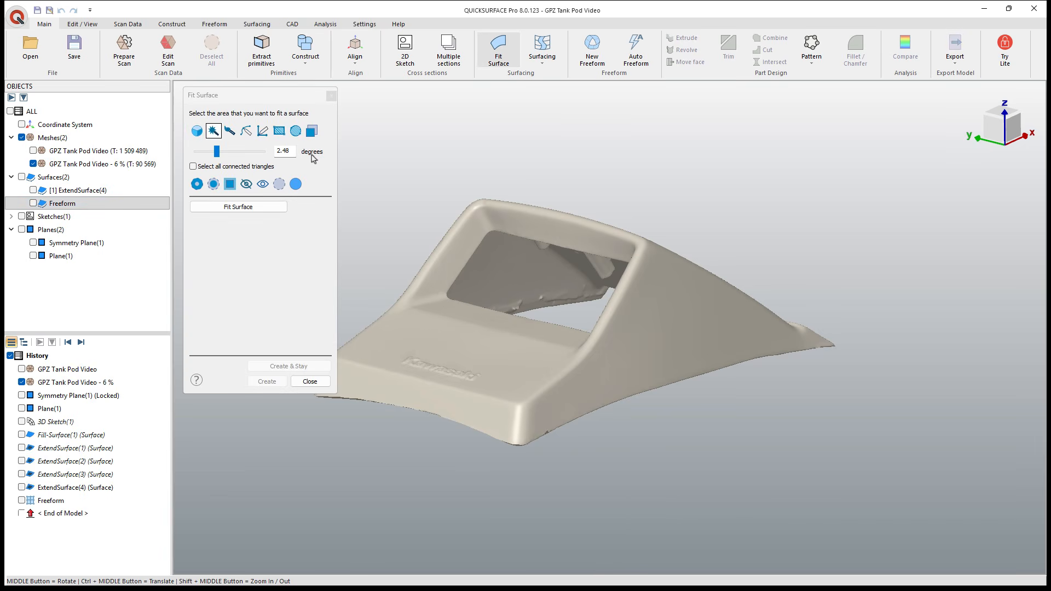
pyautogui.click(196, 132)
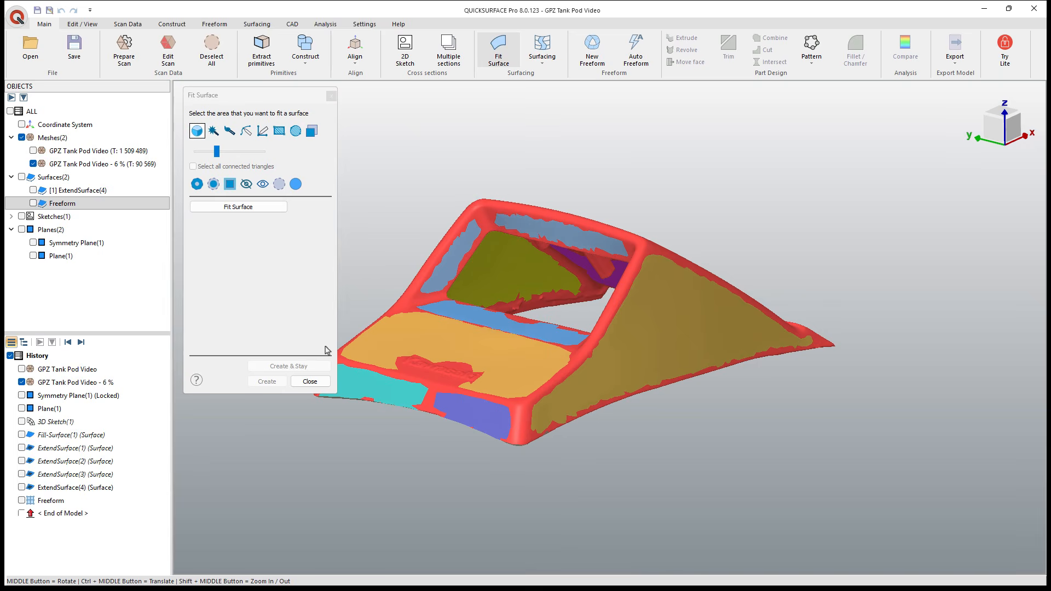
pyautogui.moveTo(218, 153); pyautogui.dragTo(222, 156)
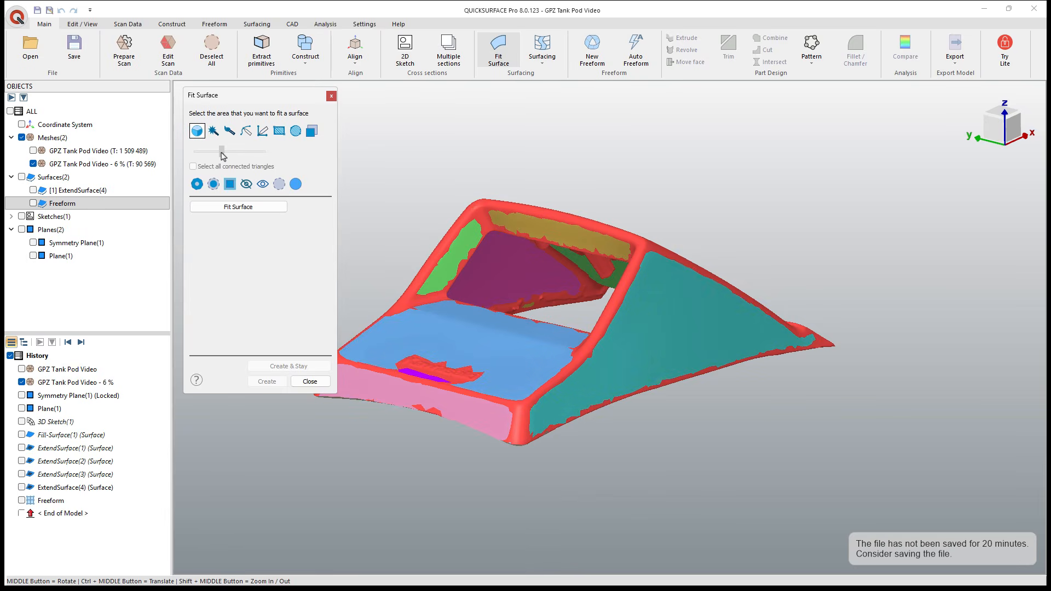
# Step: Fit a Refined surface to the front lip region, expanded by 40, check it with a 0.5 mm analysis and create it
pyautogui.click(395, 381)
pyautogui.click(399, 319)
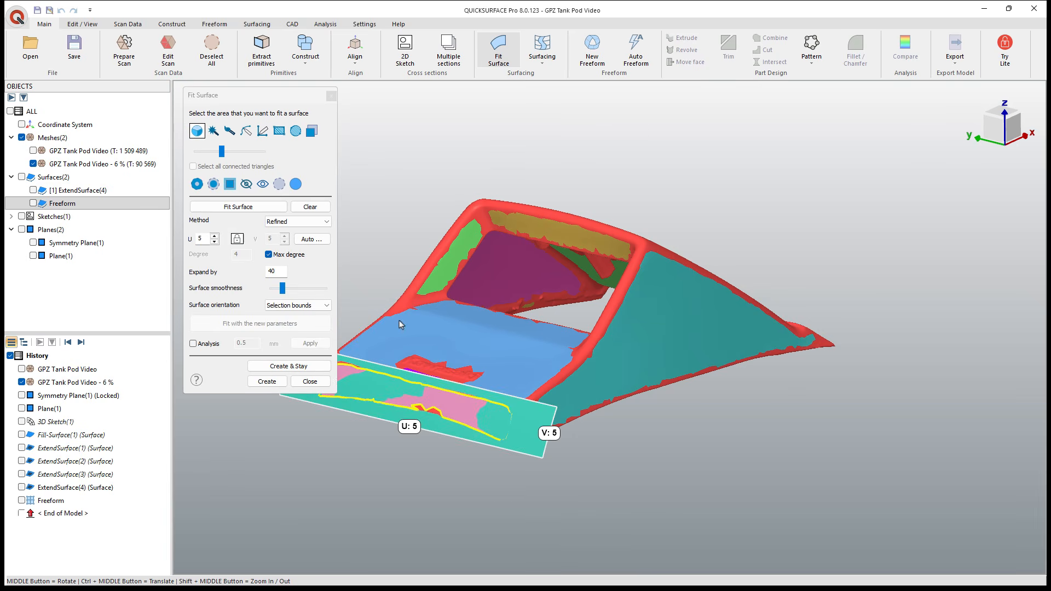
pyautogui.click(194, 344)
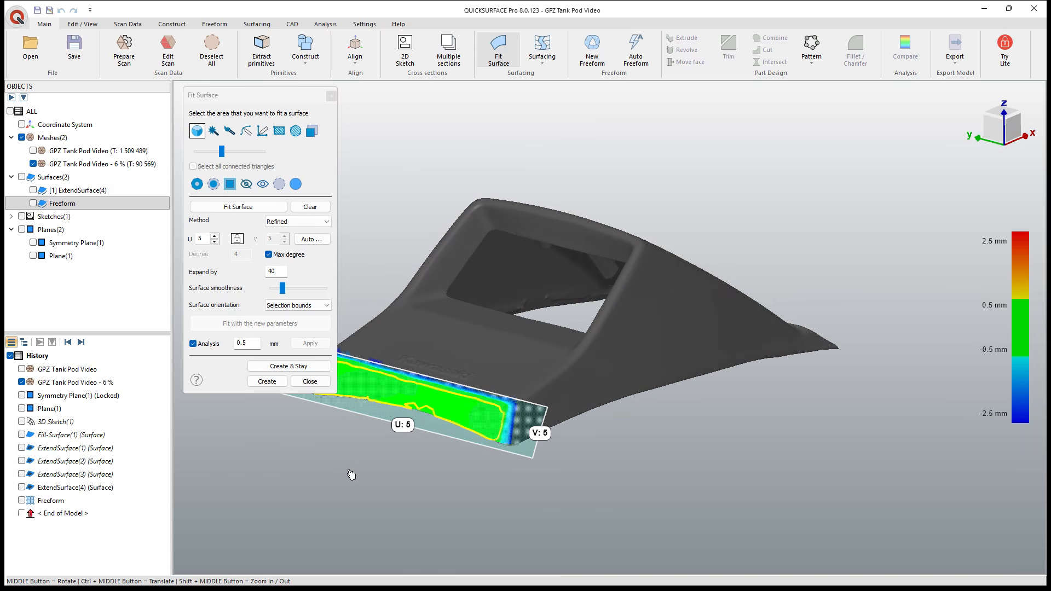
pyautogui.keyDown('ctrl'); pyautogui.moveTo(347, 474); pyautogui.dragTo(461, 420, button='middle'); pyautogui.keyUp('ctrl')
pyautogui.click(267, 381)
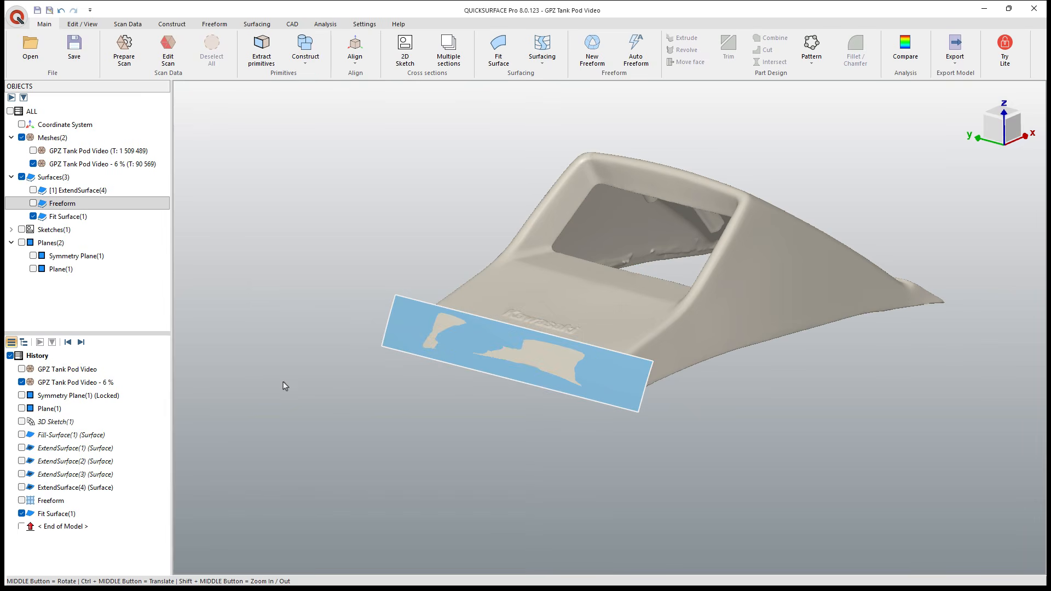
# Step: Extend the fitted front lip surface with the Natural type, about 12 mm at its upper edge and further down past the mesh at its lower edge
pyautogui.click(626, 396)
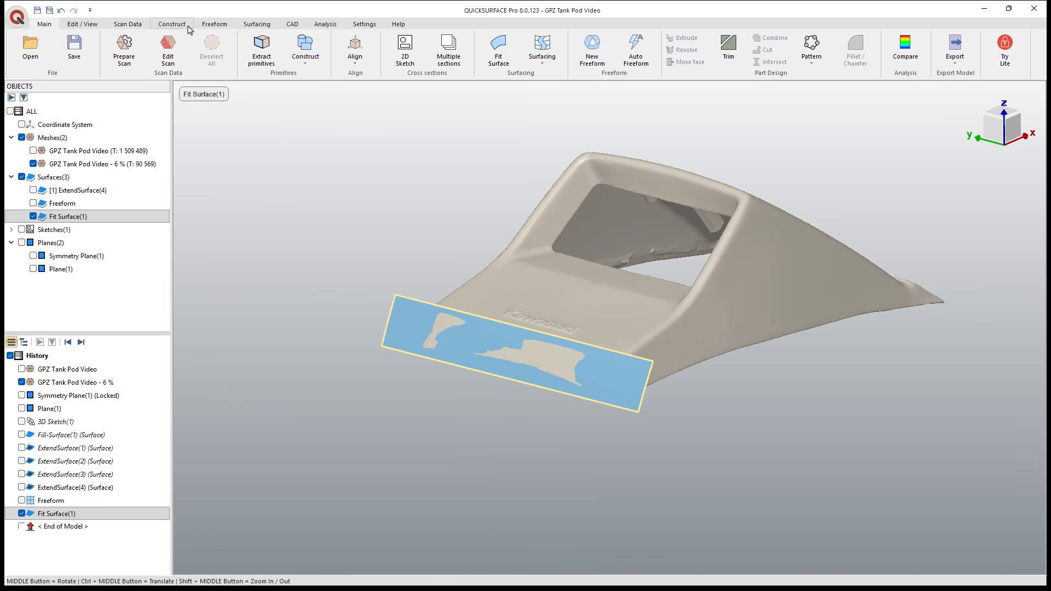
pyautogui.click(257, 24)
pyautogui.click(383, 38)
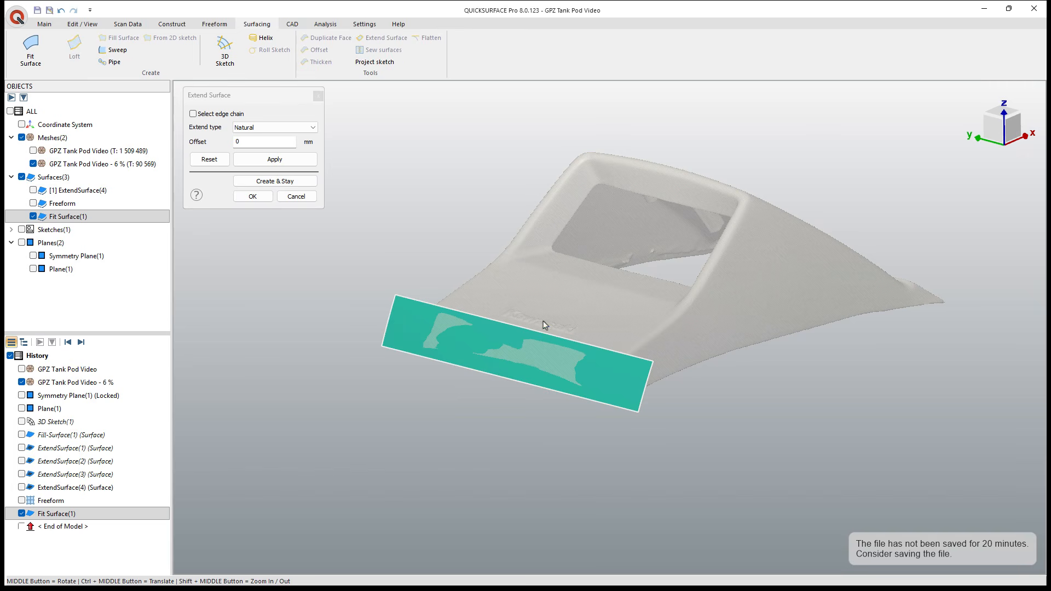
pyautogui.click(539, 329)
pyautogui.moveTo(530, 317); pyautogui.dragTo(534, 292)
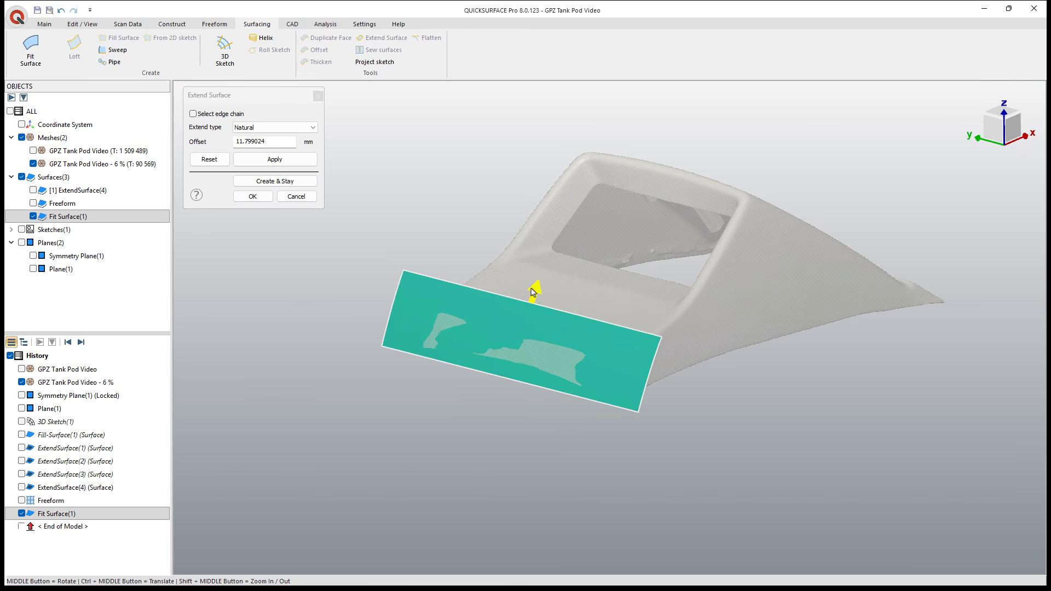
pyautogui.click(275, 180)
pyautogui.click(501, 377)
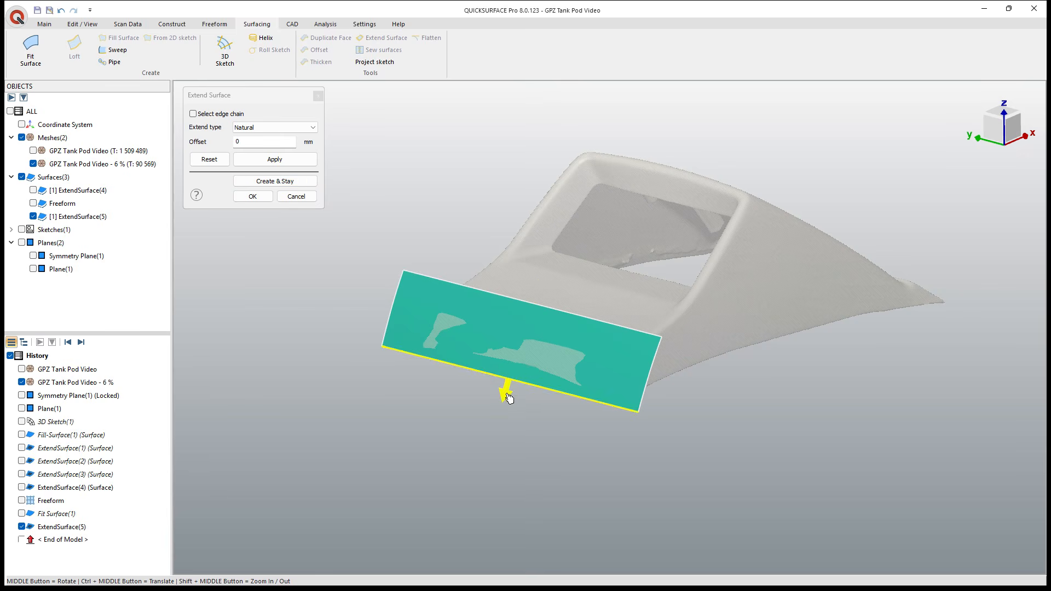
pyautogui.moveTo(509, 398); pyautogui.dragTo(504, 424)
pyautogui.click(266, 198)
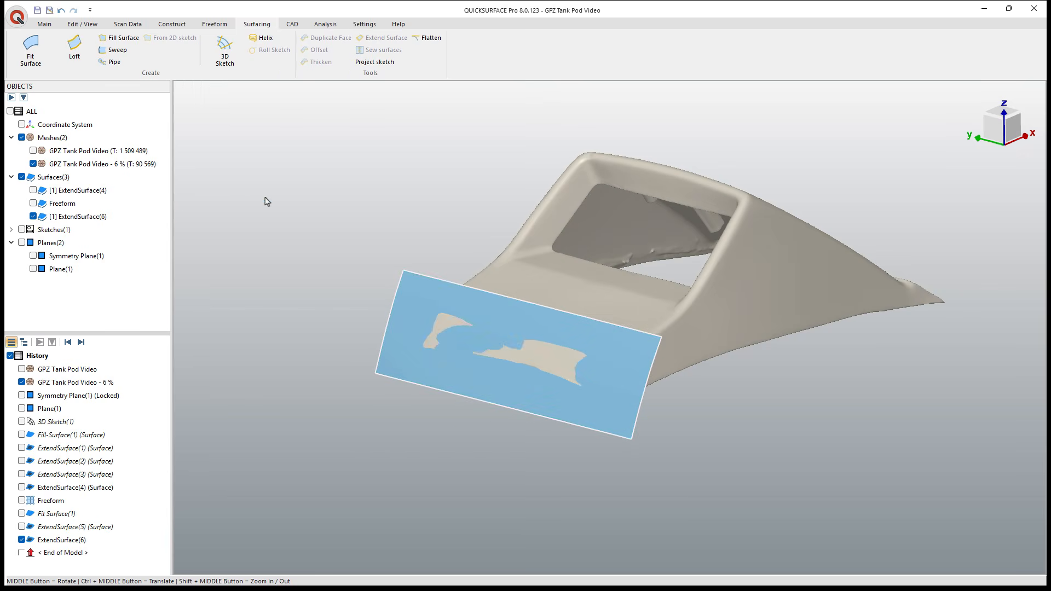
# Step: Review the side, freeform top and front lip surfaces one at a time against the mesh, leaving all of them hidden
pyautogui.click(33, 191)
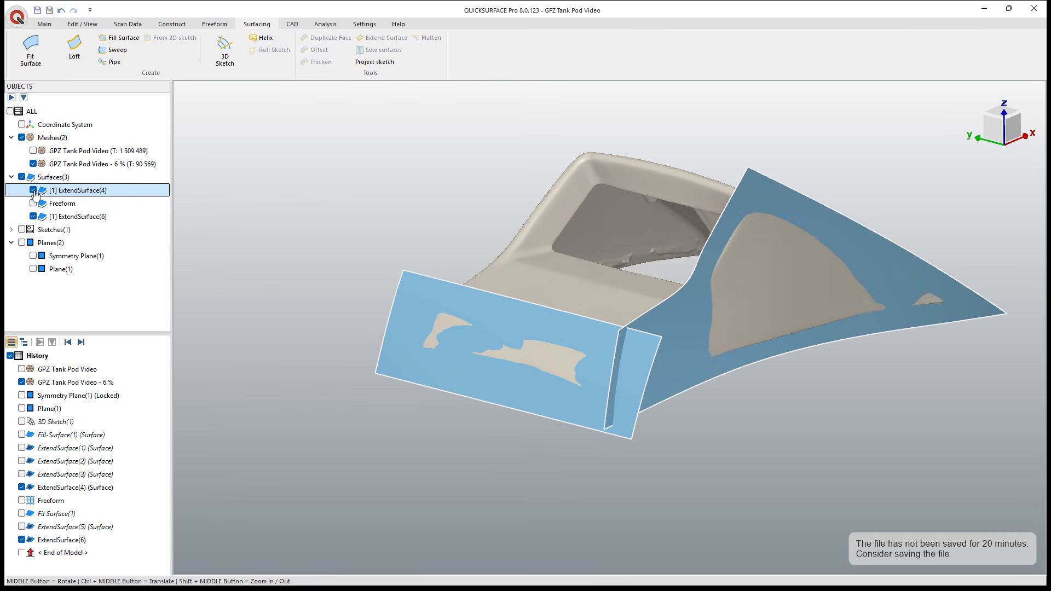
pyautogui.click(34, 191)
pyautogui.click(33, 203)
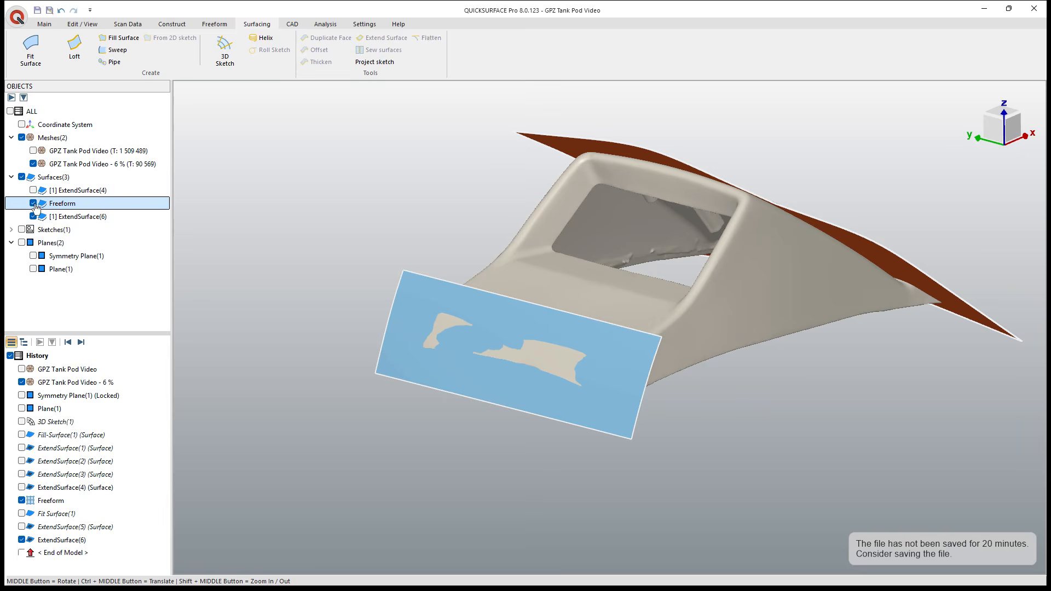
pyautogui.click(34, 203)
pyautogui.click(34, 217)
pyautogui.click(34, 217)
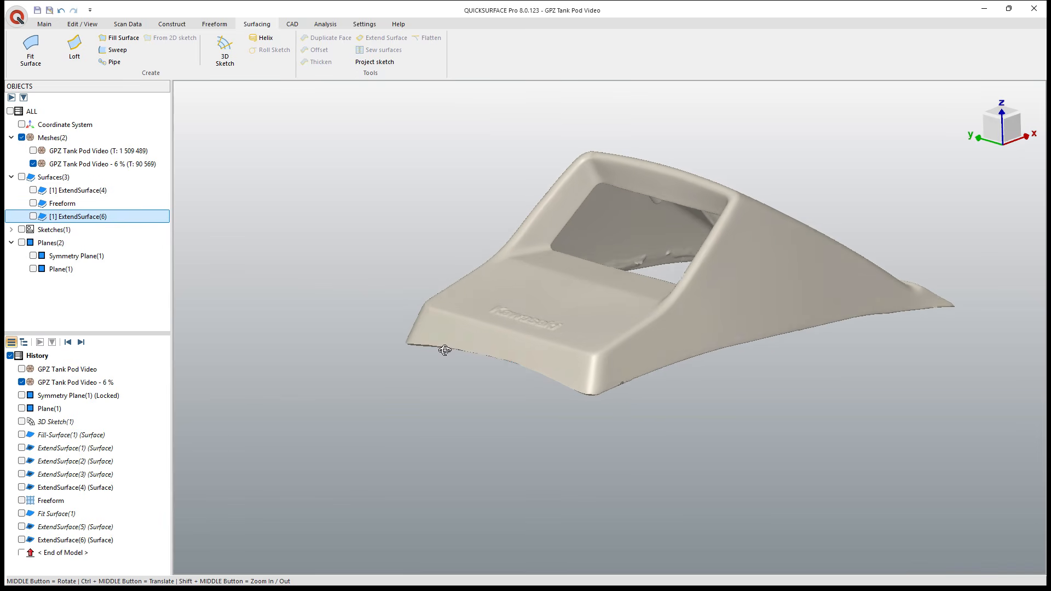
pyautogui.moveTo(445, 350); pyautogui.dragTo(471, 340, button='middle')
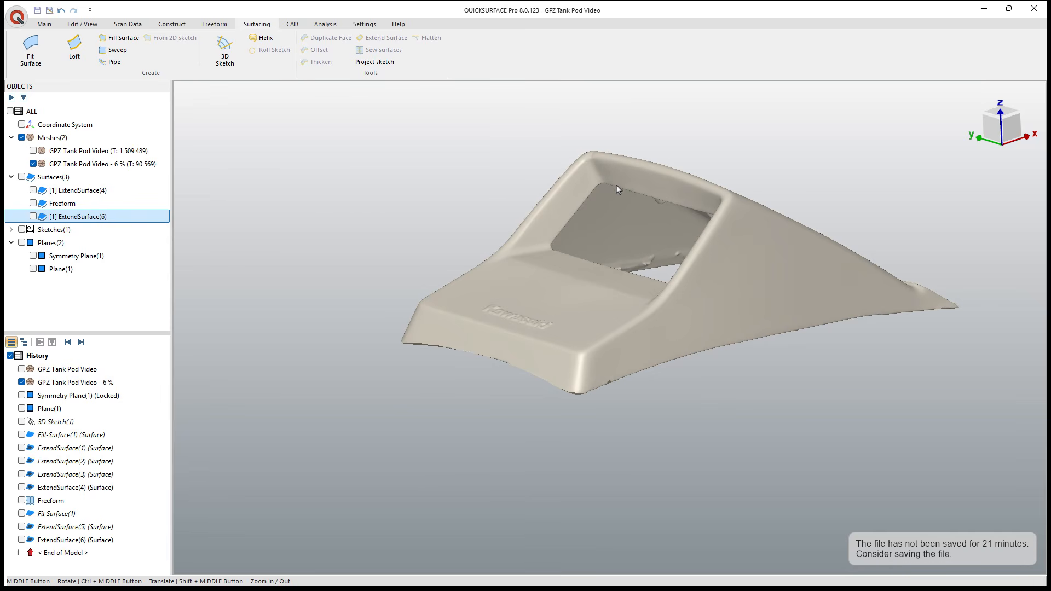
# Step: Show Symmetry Plane(1) and create a 2D sketch for an extruded surface on it with the mesh cross section
pyautogui.moveTo(640, 300); pyautogui.dragTo(449, 316, button='middle')
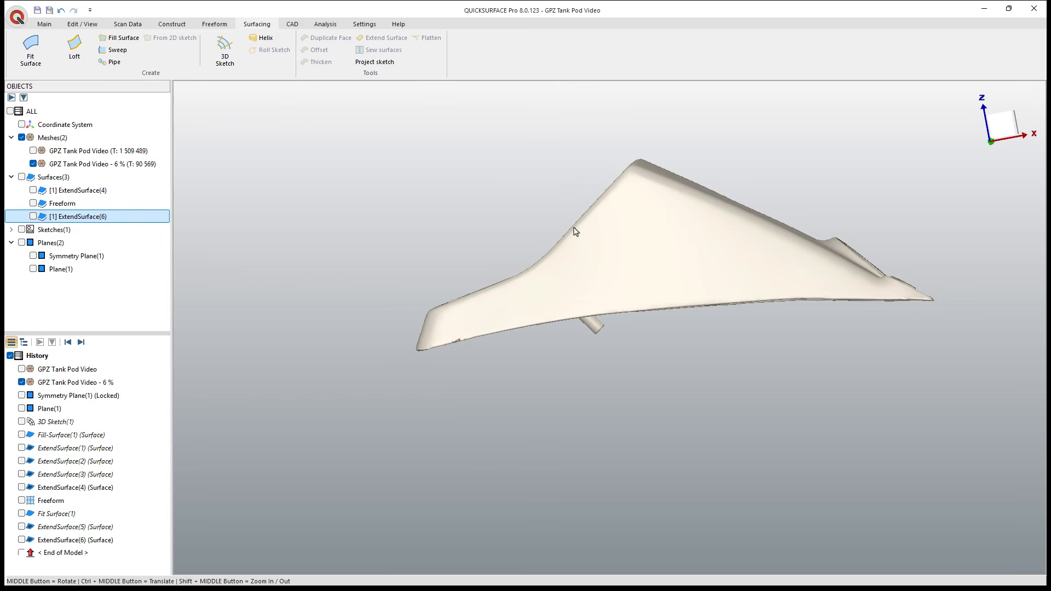
pyautogui.click(32, 256)
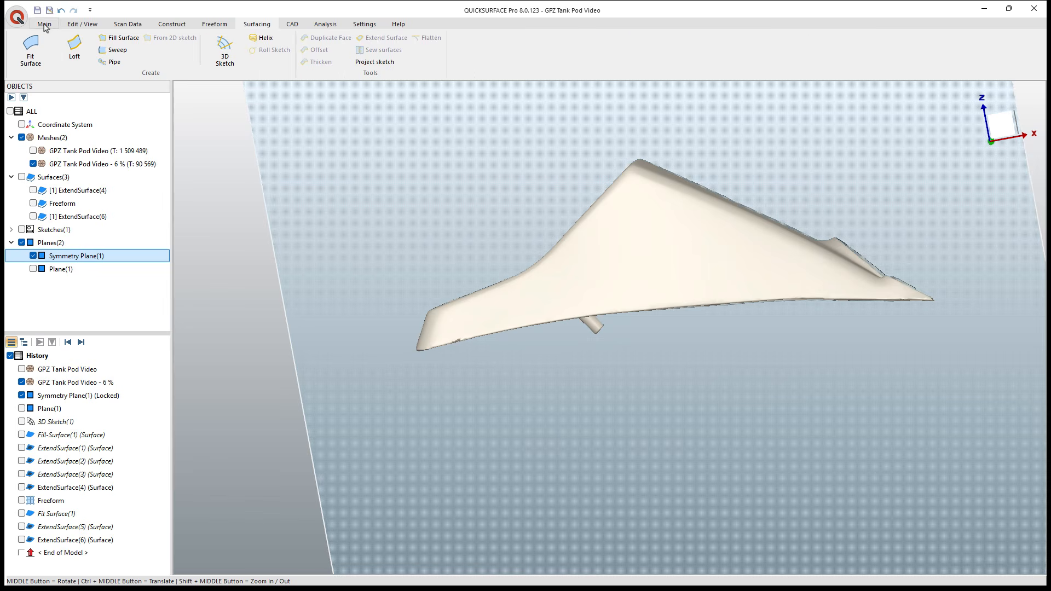
pyautogui.click(44, 24)
pyautogui.click(405, 48)
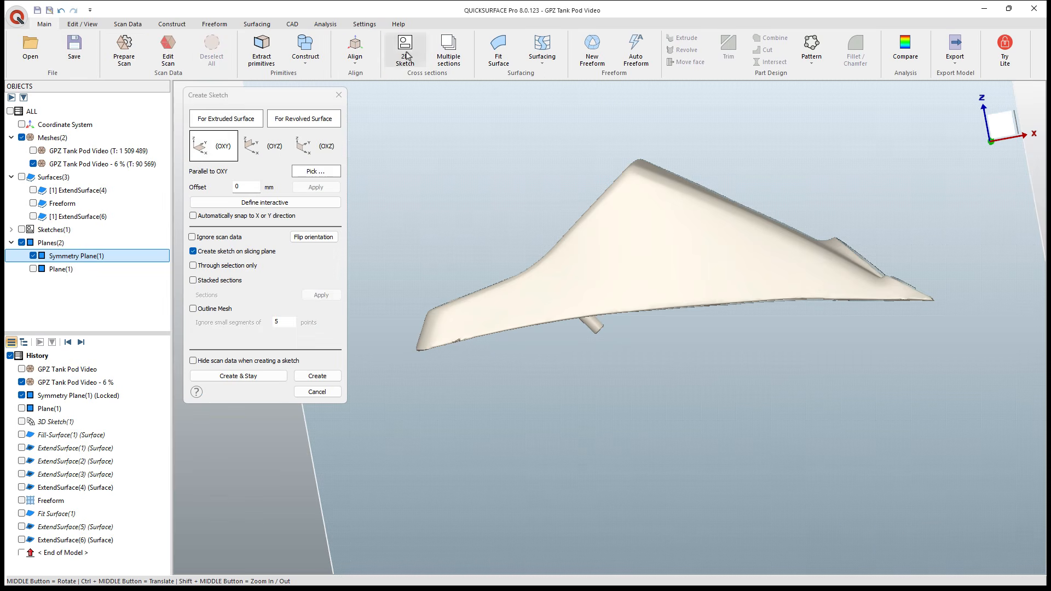
pyautogui.click(316, 172)
pyautogui.click(420, 342)
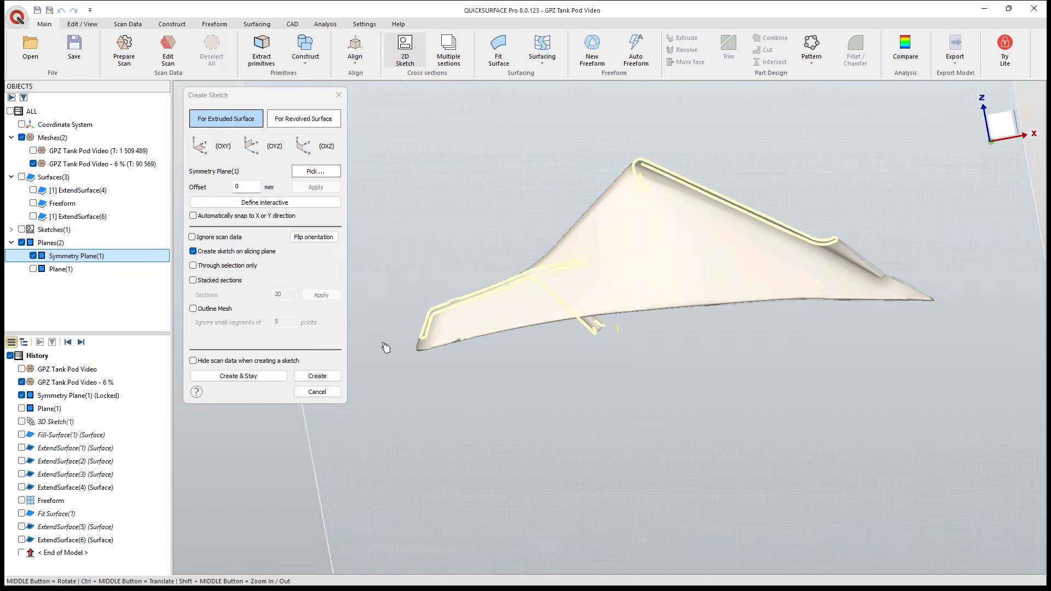
pyautogui.click(317, 376)
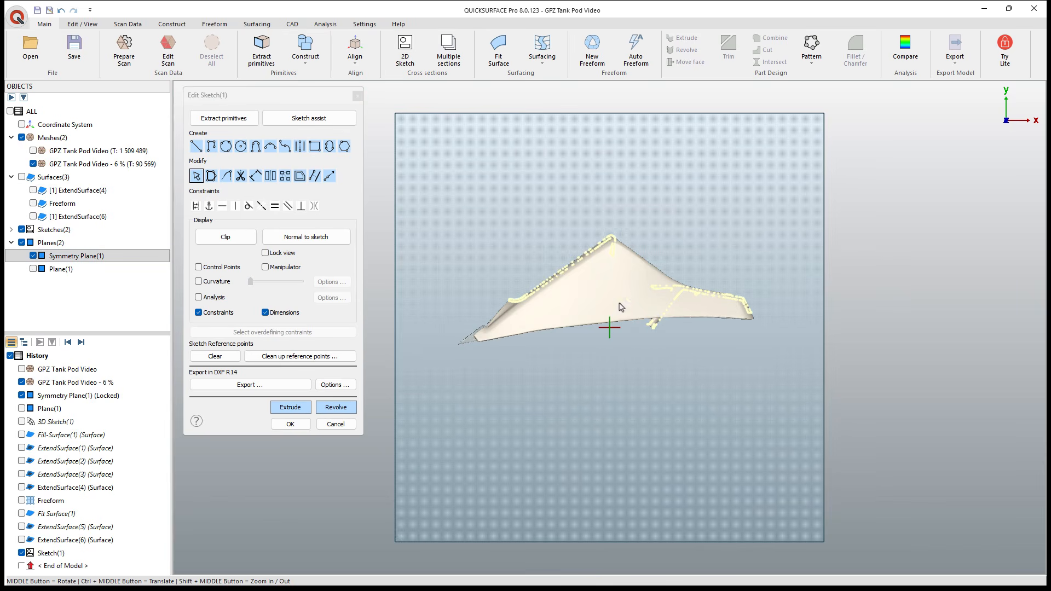
# Step: Sketch two connected lines along the pod's sloped display face and front shelf, the shelf line about 68 mm long
pyautogui.scroll(4, 667, 280)
pyautogui.click(200, 147)
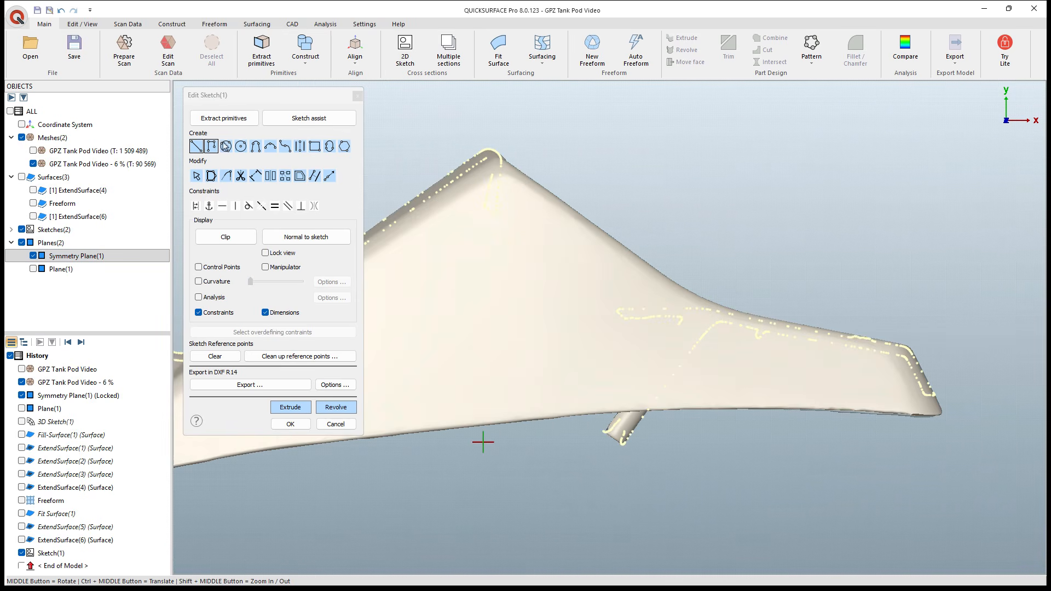
pyautogui.click(474, 138)
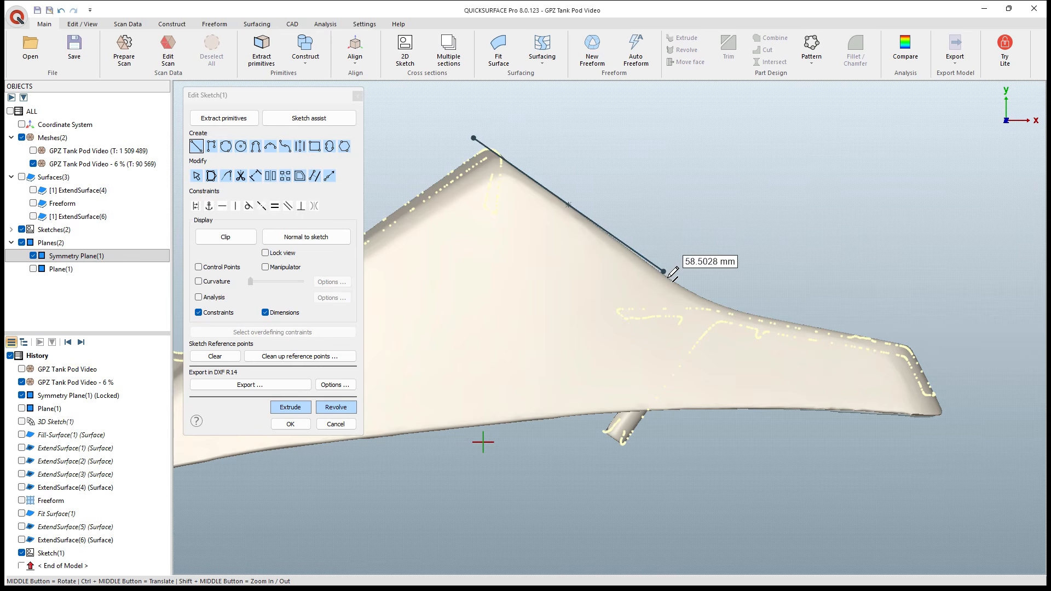
pyautogui.click(705, 301)
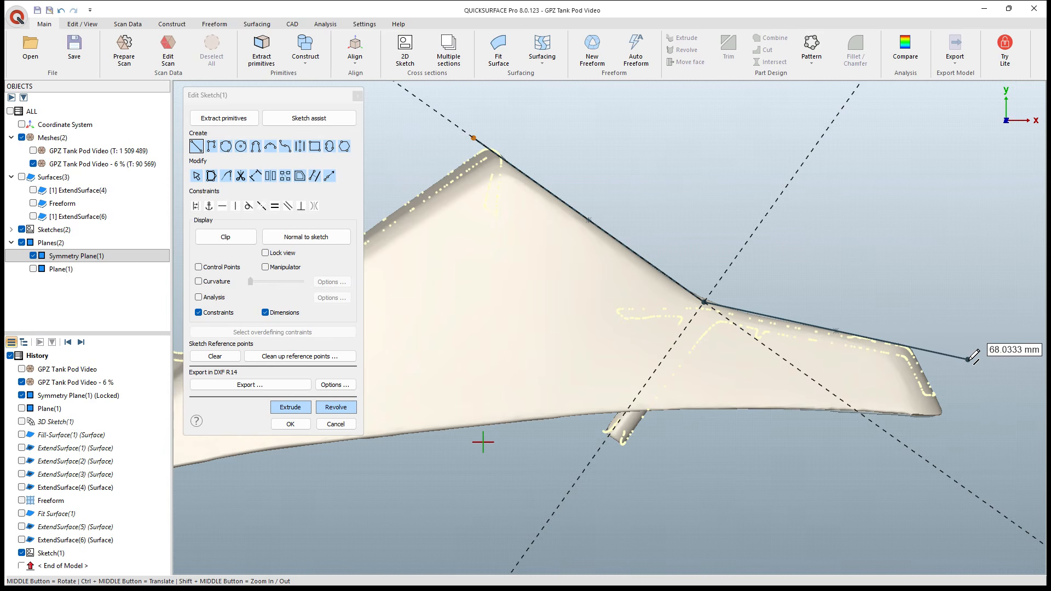
pyautogui.click(969, 358)
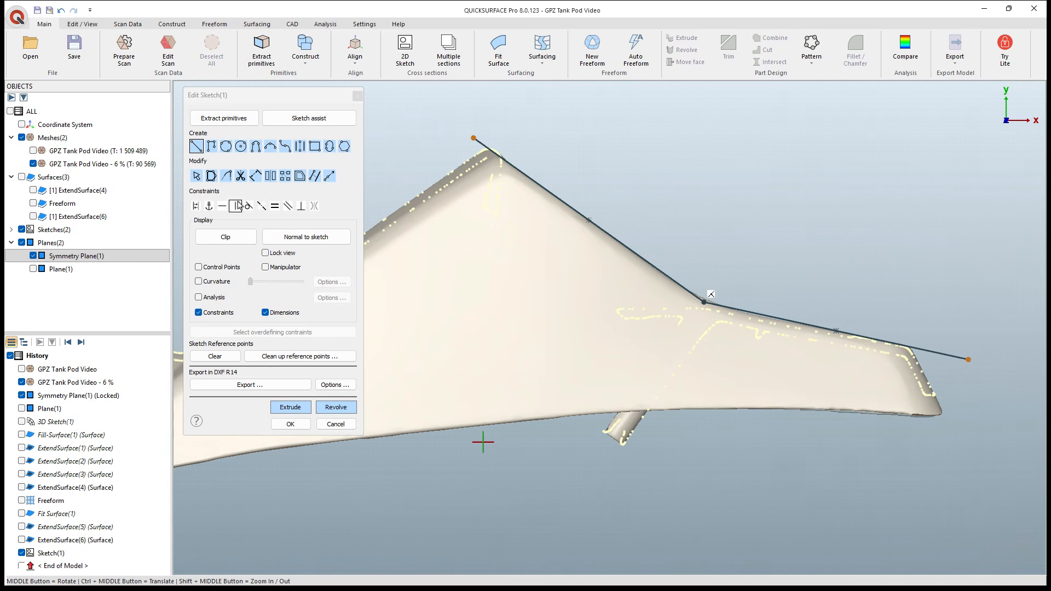
# Step: Round the corner between the two sketch lines with a fixed-size 25 mm fillet that is dimensioned automatically
pyautogui.click(226, 176)
pyautogui.click(219, 150)
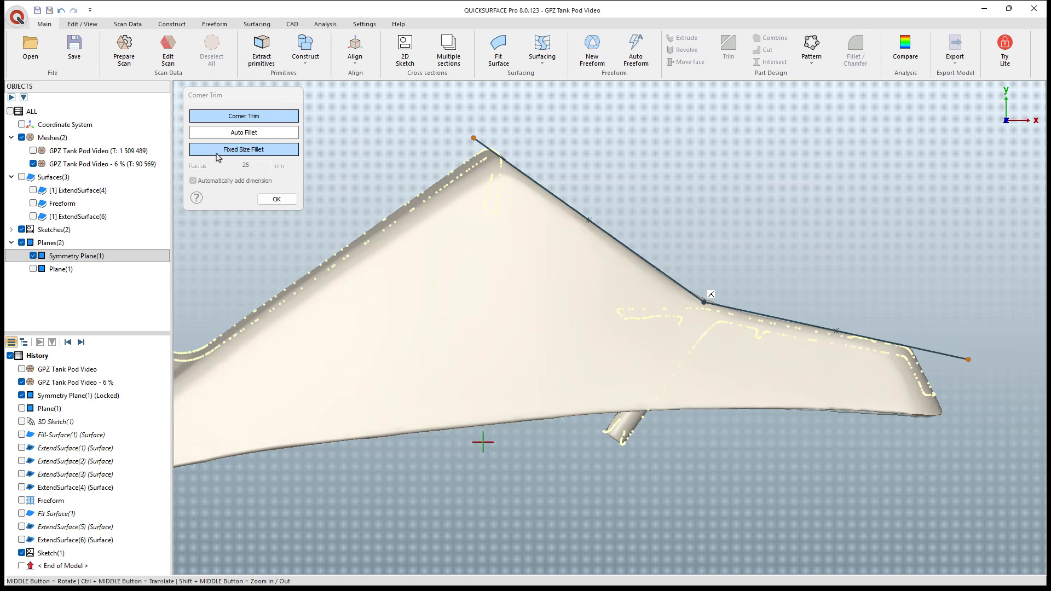
pyautogui.click(706, 304)
pyautogui.scroll(2, 709, 318)
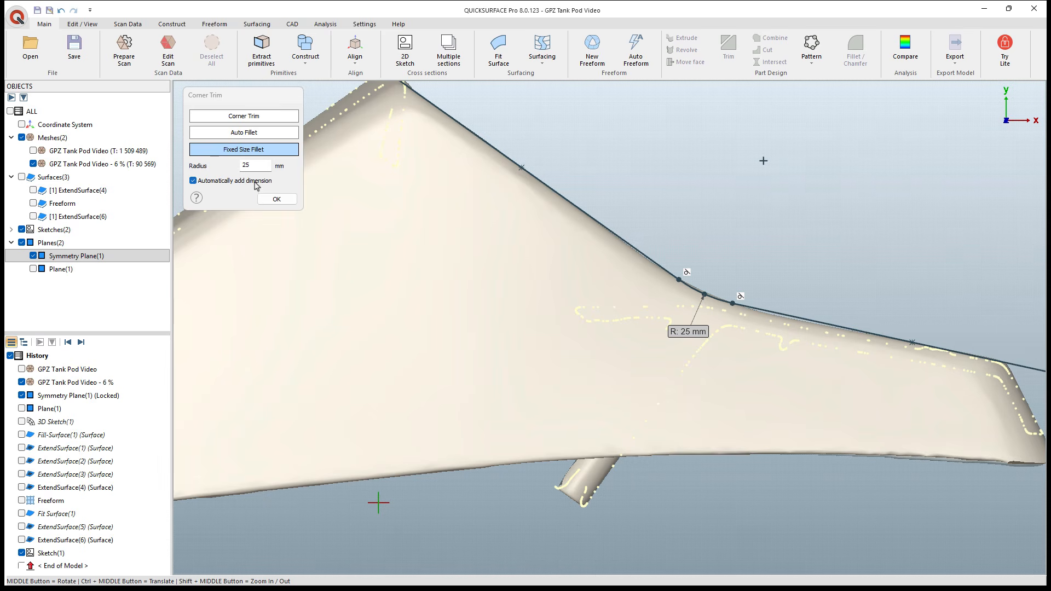
pyautogui.click(277, 199)
# Step: Set the sketch fillet's radius to 50 mm and check the profile against the mesh outline
pyautogui.doubleClick(683, 330)
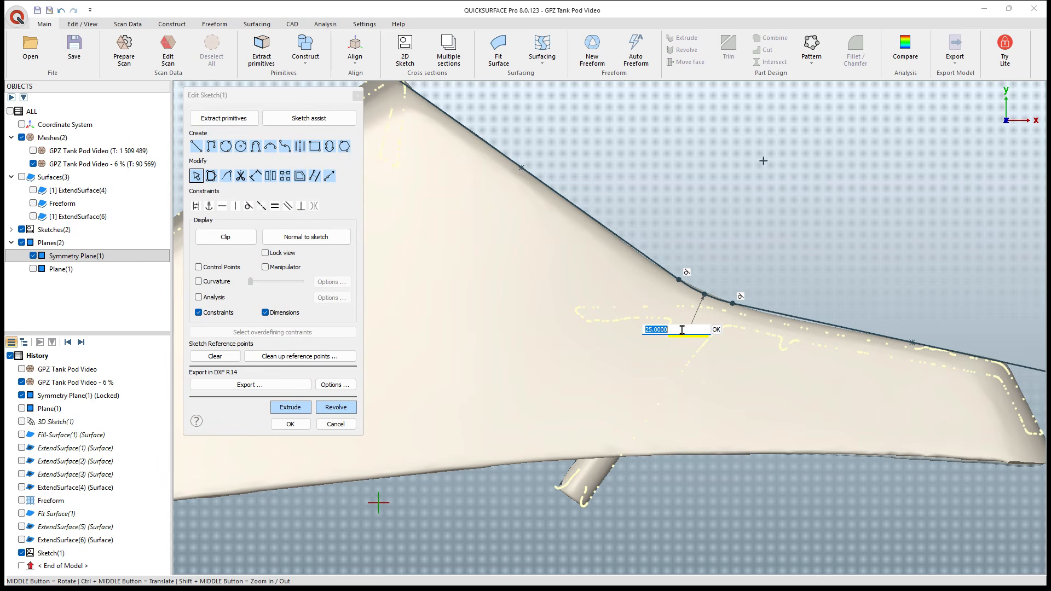
pyautogui.write('50')
pyautogui.press('Return')
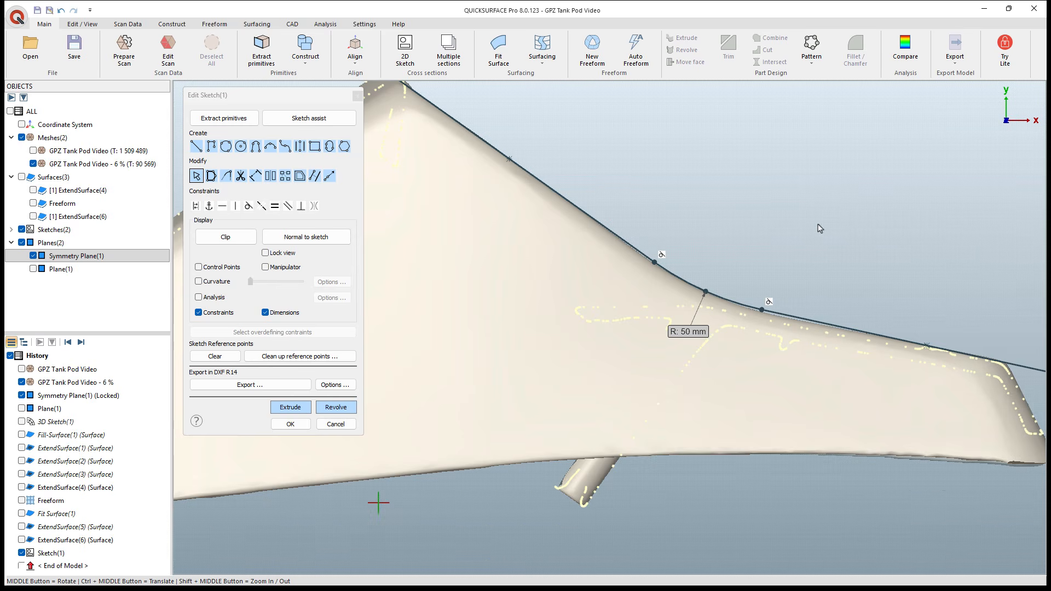
pyautogui.scroll(2, 761, 306)
pyautogui.scroll(-3, 682, 317)
pyautogui.moveTo(682, 318)
pyautogui.mouseDown(button='middle')
pyautogui.moveTo(737, 336)
pyautogui.moveTo(681, 378)
pyautogui.moveTo(667, 356)
pyautogui.moveTo(584, 366)
pyautogui.mouseUp(button='middle')
pyautogui.scroll(-4, 666, 356)
# Step: Extrude the sketch profile two-sided beyond both sides of the pod, about 85 mm one way and 94 mm the other
pyautogui.click(290, 407)
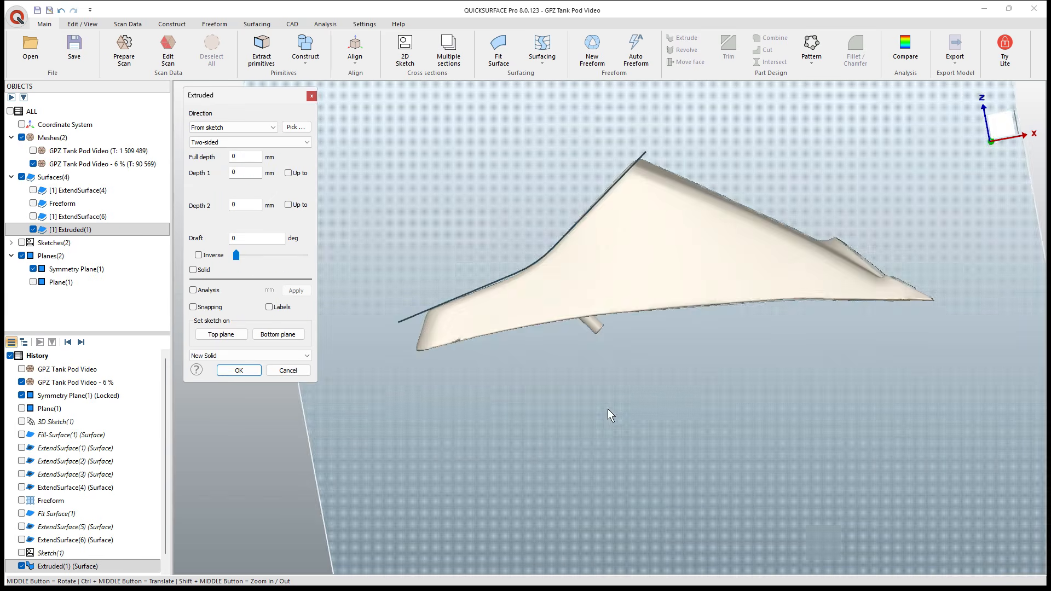
pyautogui.moveTo(608, 409); pyautogui.dragTo(553, 290, button='middle')
pyautogui.moveTo(554, 278); pyautogui.dragTo(717, 298)
pyautogui.moveTo(488, 266); pyautogui.dragTo(386, 246)
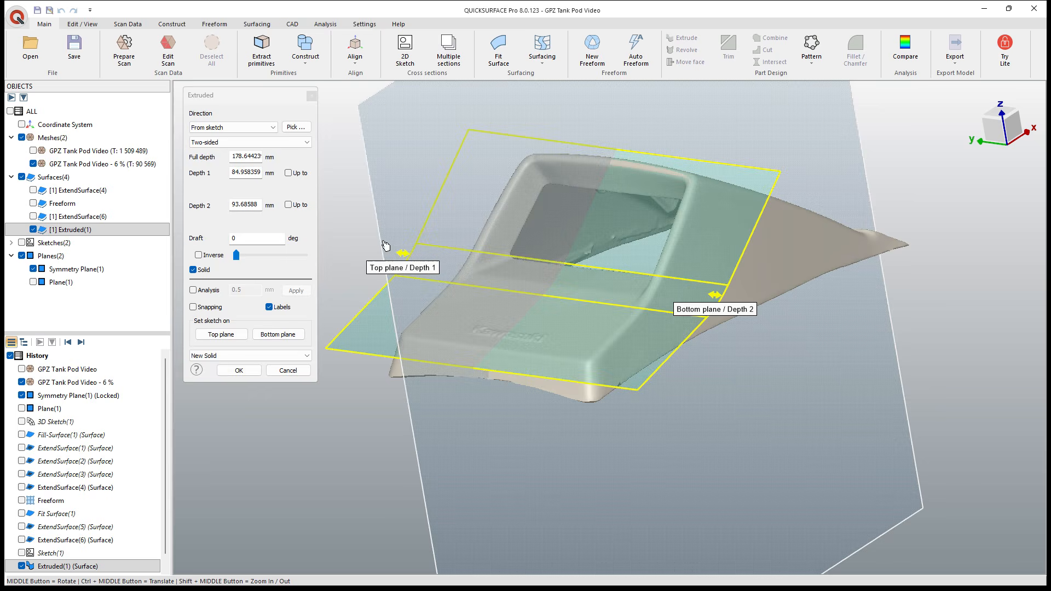
pyautogui.click(239, 371)
# Step: Hide the symmetry plane and show the front lip, freeform top and side surfaces together with the extruded one
pyautogui.scroll(-4, 585, 294)
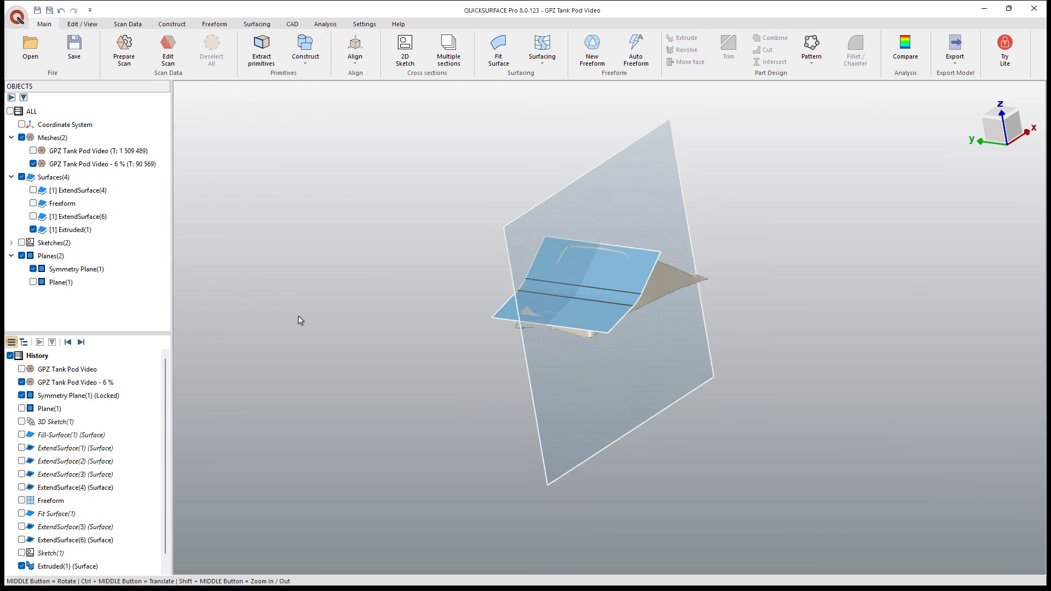
pyautogui.click(33, 269)
pyautogui.click(33, 217)
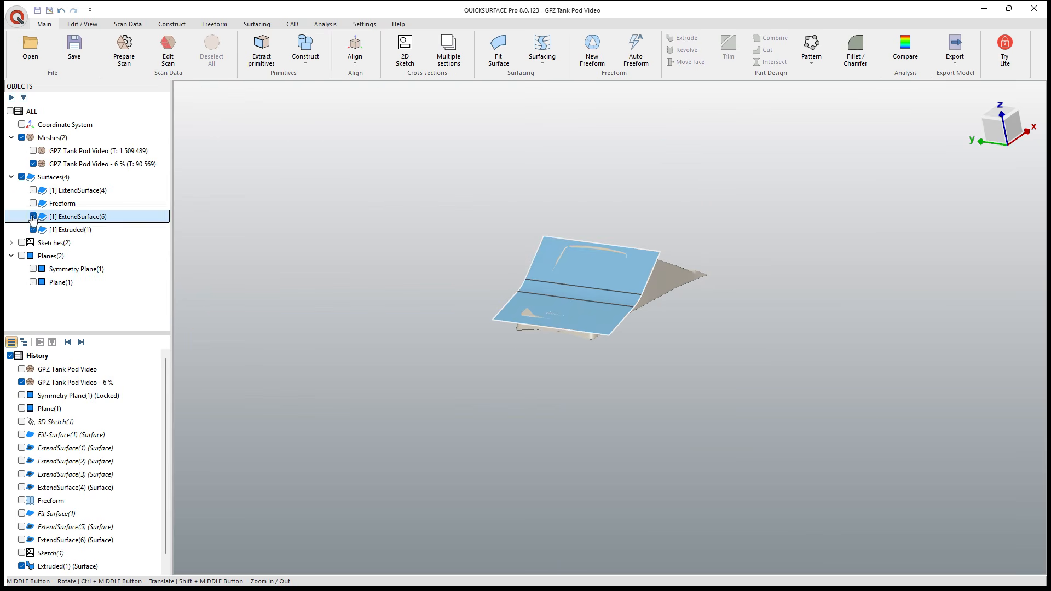
pyautogui.click(33, 204)
pyautogui.click(33, 190)
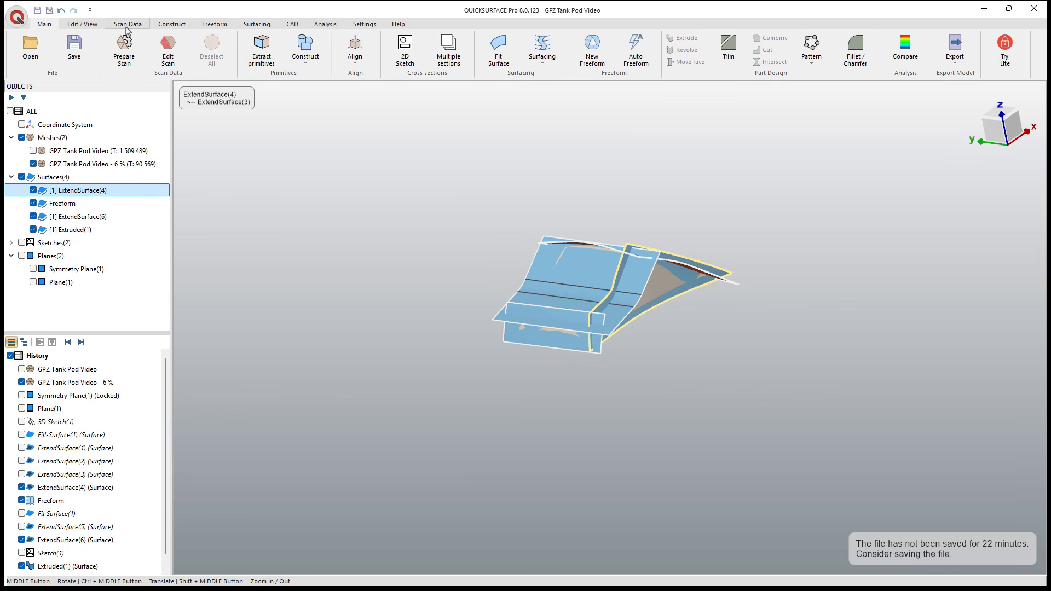
# Step: Mirror the side surface about Symmetry Plane(1), checking the mirrored copy against the mesh with a 0.5 mm analysis
pyautogui.click(291, 25)
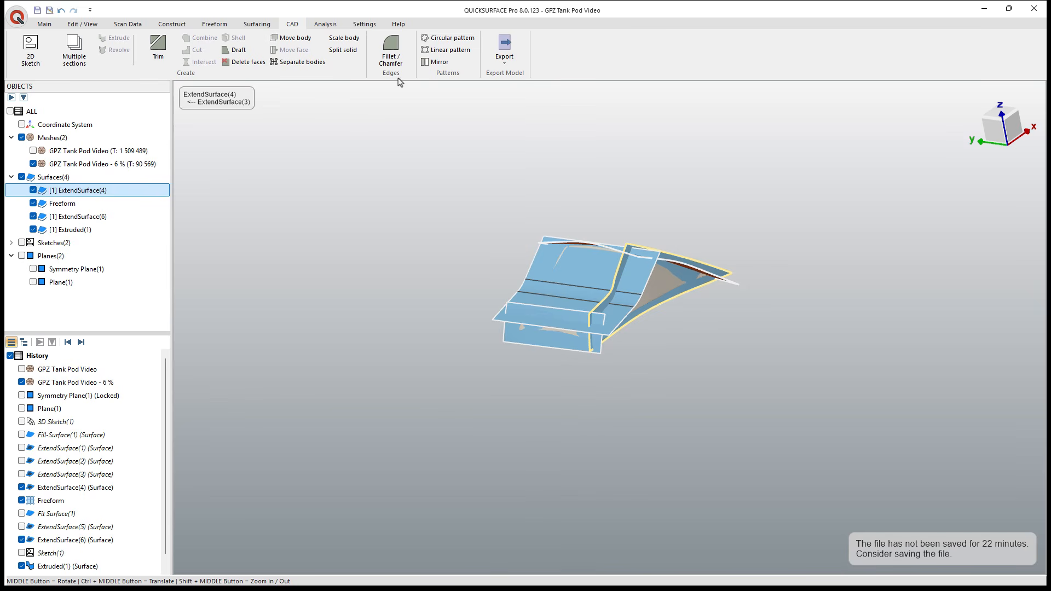
pyautogui.click(437, 62)
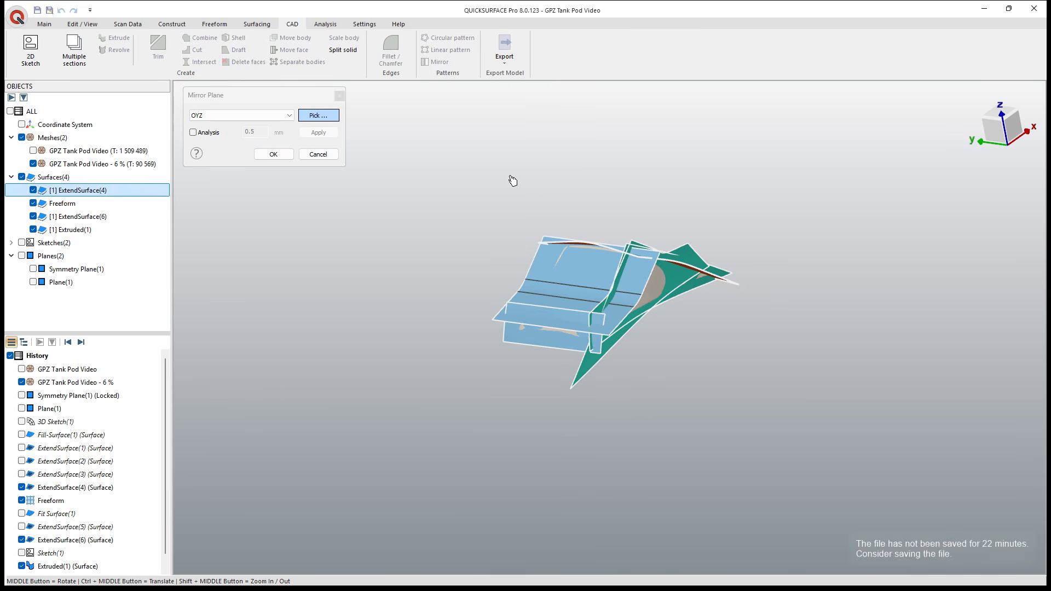
pyautogui.click(289, 117)
pyautogui.click(257, 145)
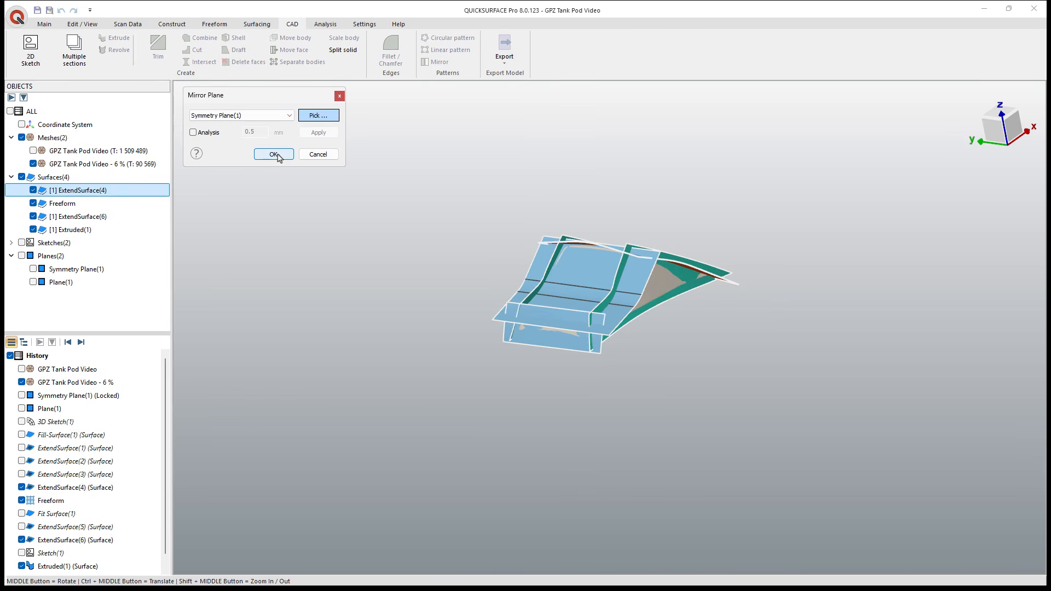
pyautogui.click(194, 135)
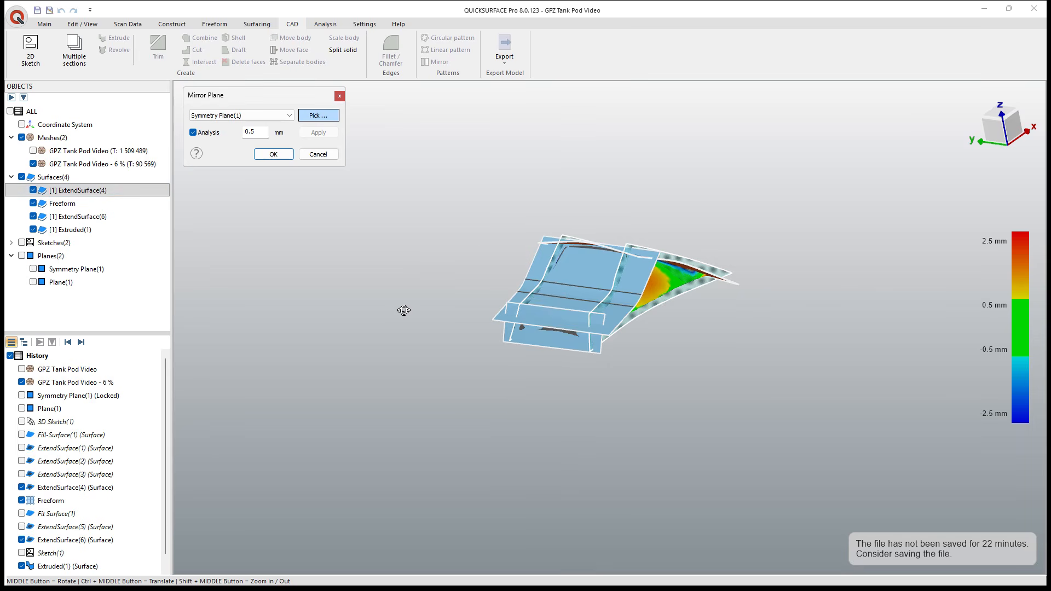
pyautogui.moveTo(404, 310); pyautogui.dragTo(562, 278, button='middle')
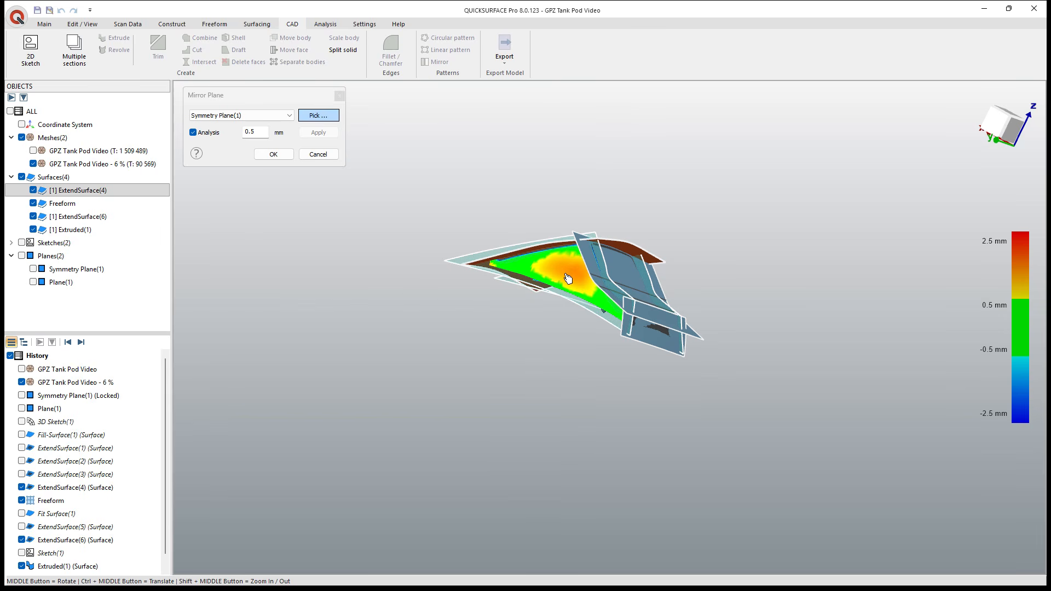
pyautogui.click(273, 154)
# Step: Trim the freeform top, front lip, extruded and mirrored side surfaces together, removing the excess pieces at the far upper corner
pyautogui.moveTo(602, 279); pyautogui.dragTo(586, 312, button='middle')
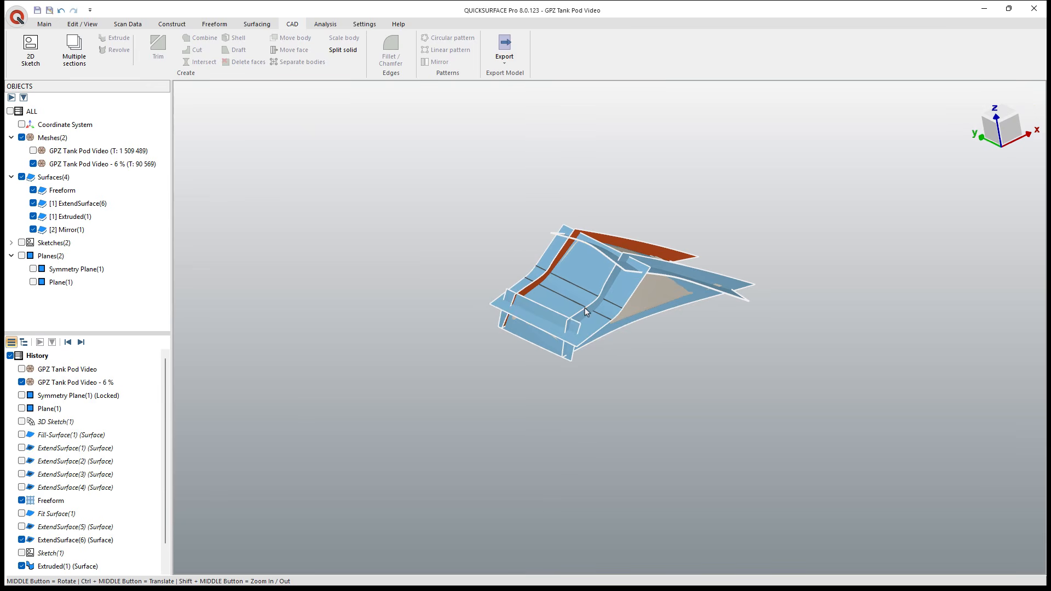
pyautogui.click(45, 24)
pyautogui.click(62, 190)
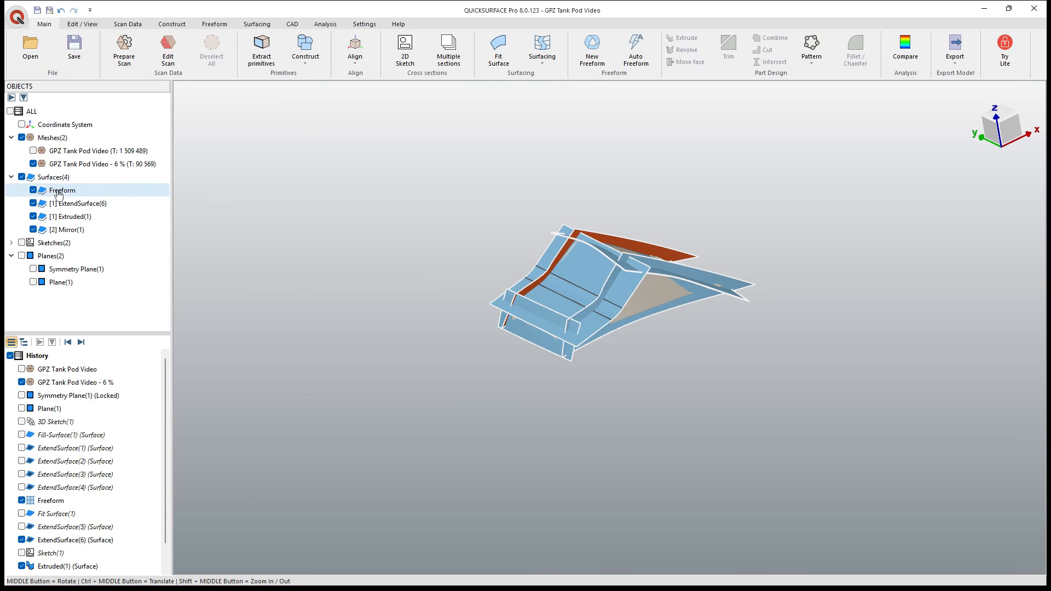
pyautogui.keyDown('shift'); pyautogui.click(68, 230); pyautogui.keyUp('shift')
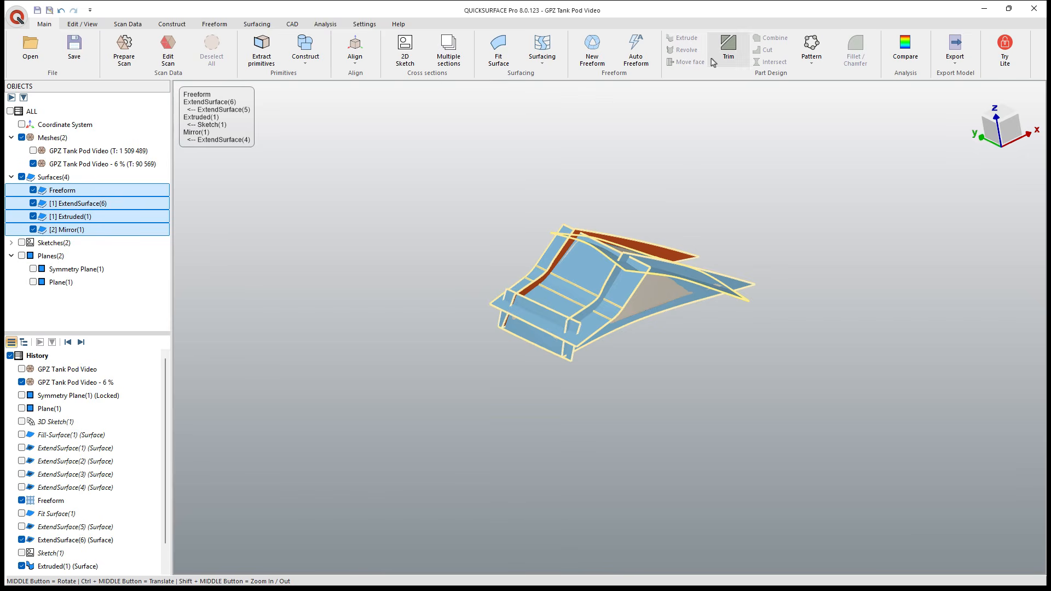
pyautogui.click(728, 49)
pyautogui.moveTo(645, 215); pyautogui.dragTo(324, 197, button='middle')
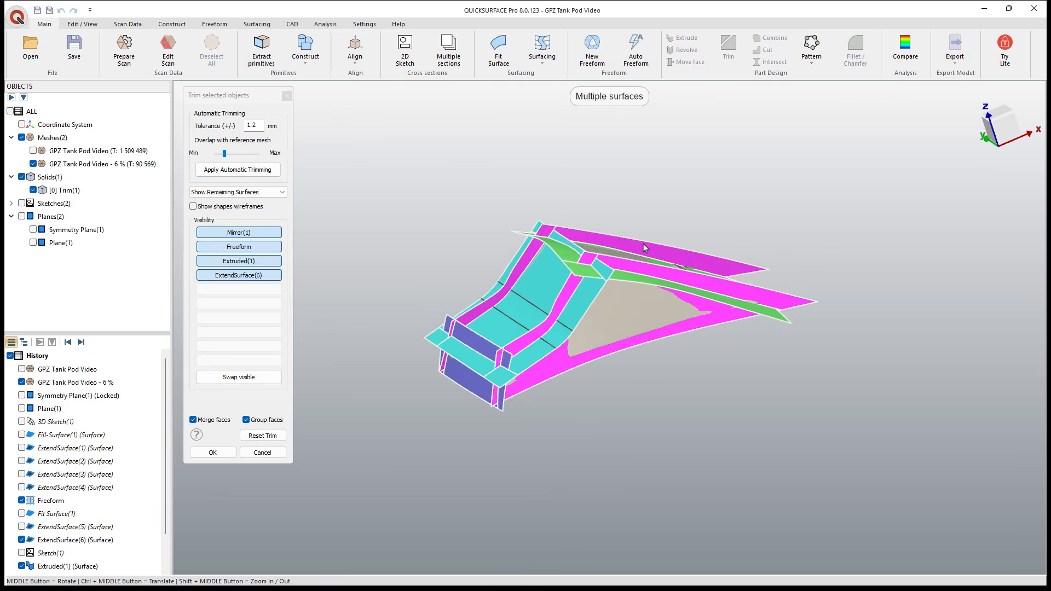
pyautogui.scroll(3, 643, 244)
pyautogui.click(572, 236)
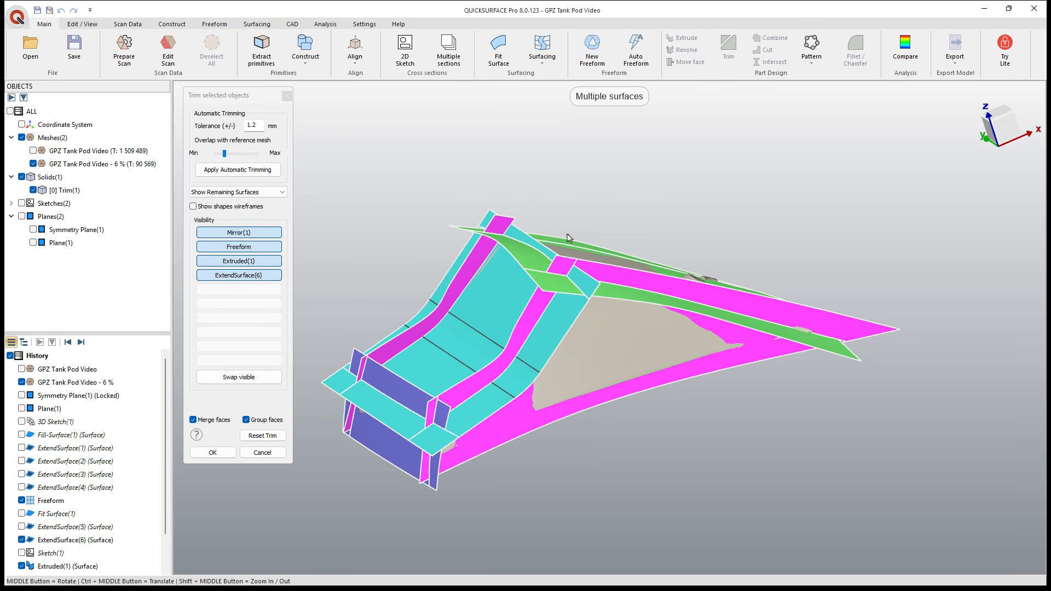
pyautogui.click(517, 236)
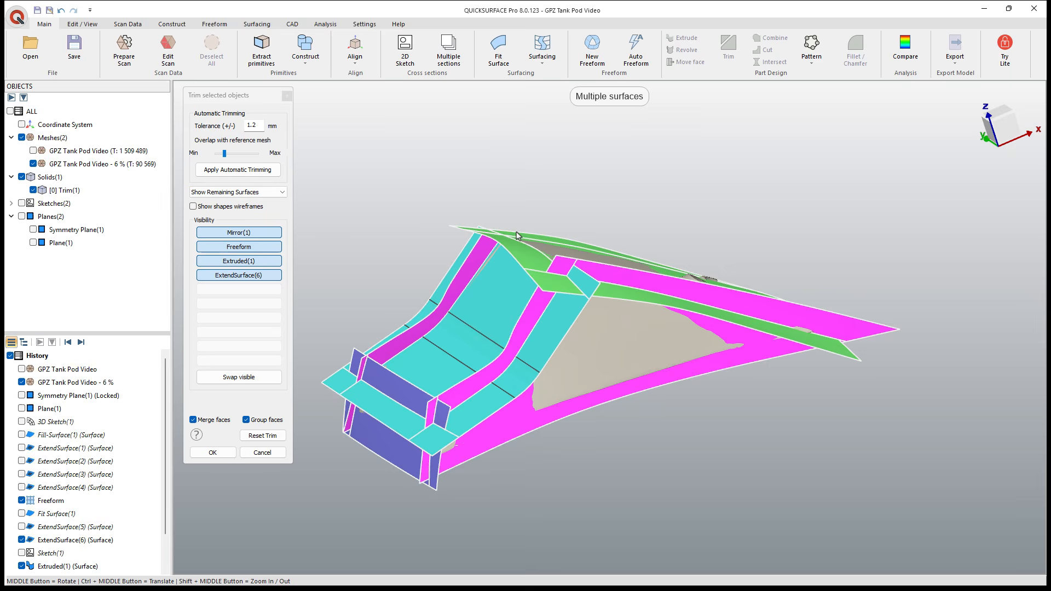
pyautogui.click(474, 249)
pyautogui.moveTo(474, 249); pyautogui.dragTo(481, 233, button='middle')
pyautogui.click(482, 234)
# Step: Remove the excess side, extruded and freeform pieces beyond the near upper edge and along the display face's sides
pyautogui.click(576, 285)
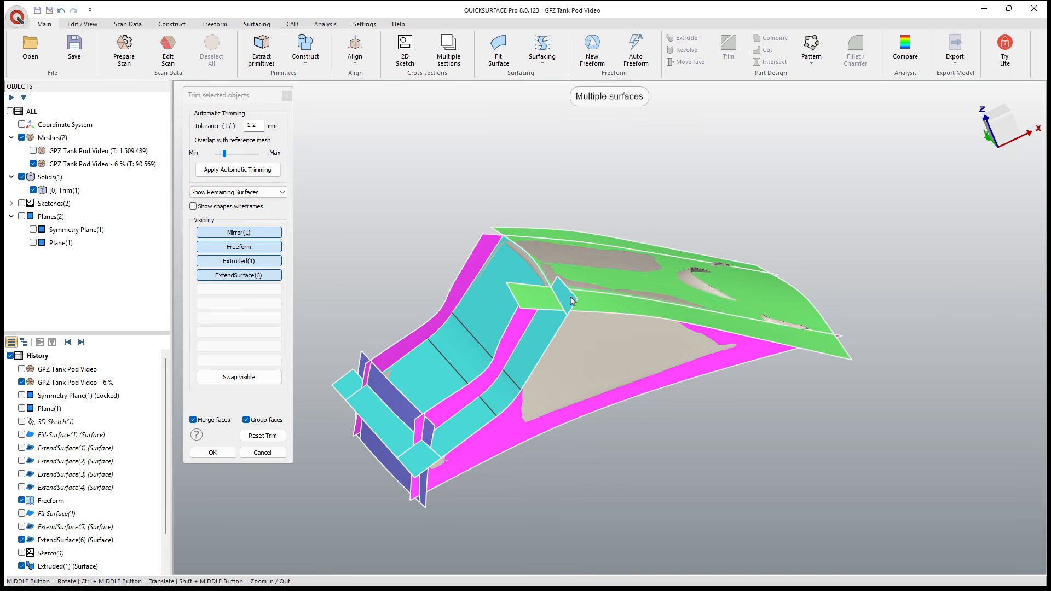
pyautogui.click(583, 305)
pyautogui.click(548, 310)
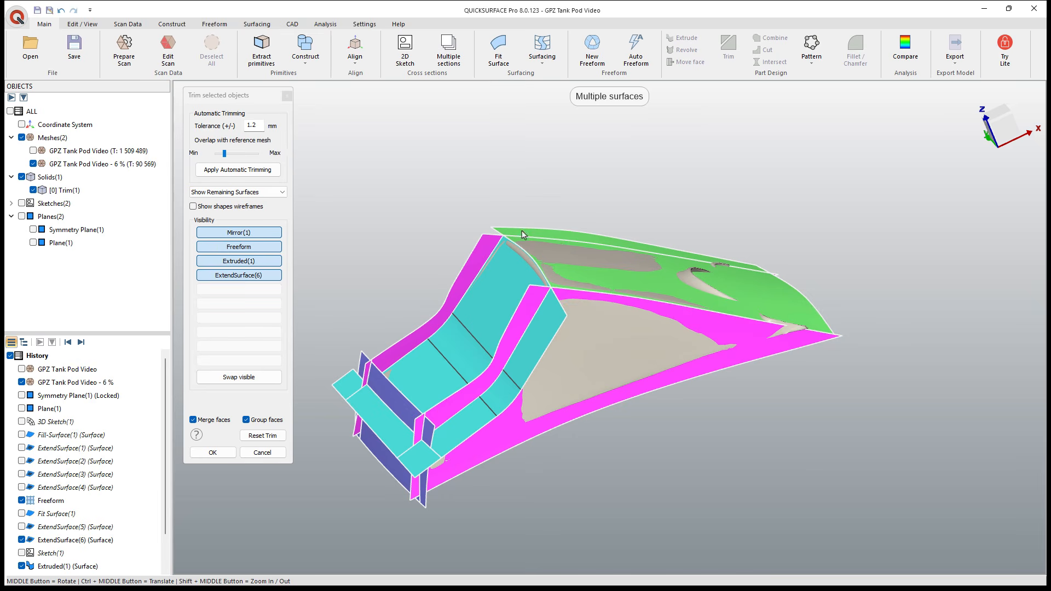
pyautogui.click(522, 234)
pyautogui.click(493, 243)
pyautogui.click(527, 315)
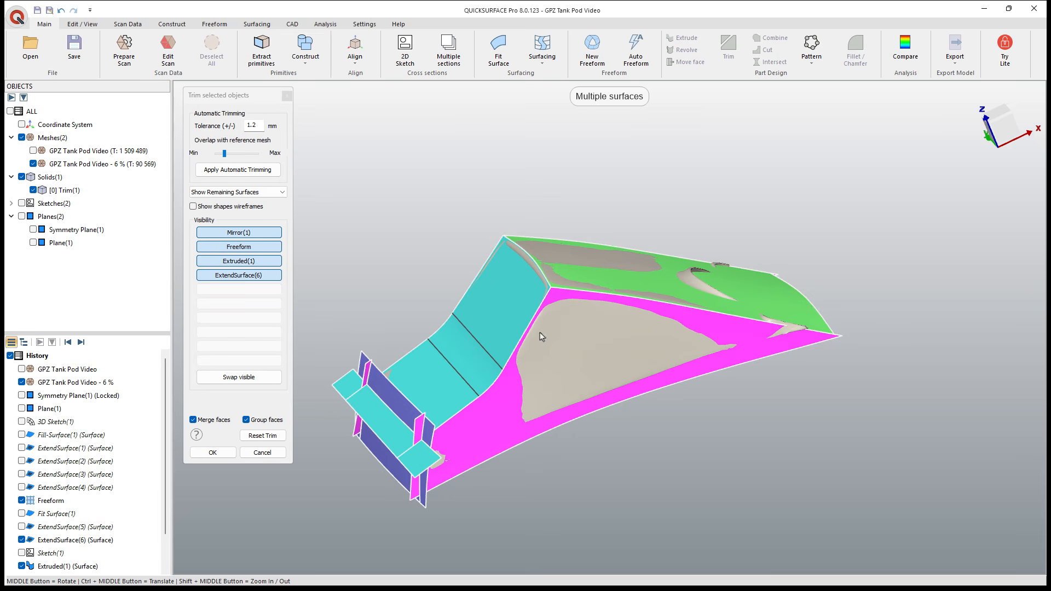
# Step: Remove the pieces overhanging the front lip and its two side corners, and complete the trim with faces merged and grouped
pyautogui.click(353, 382)
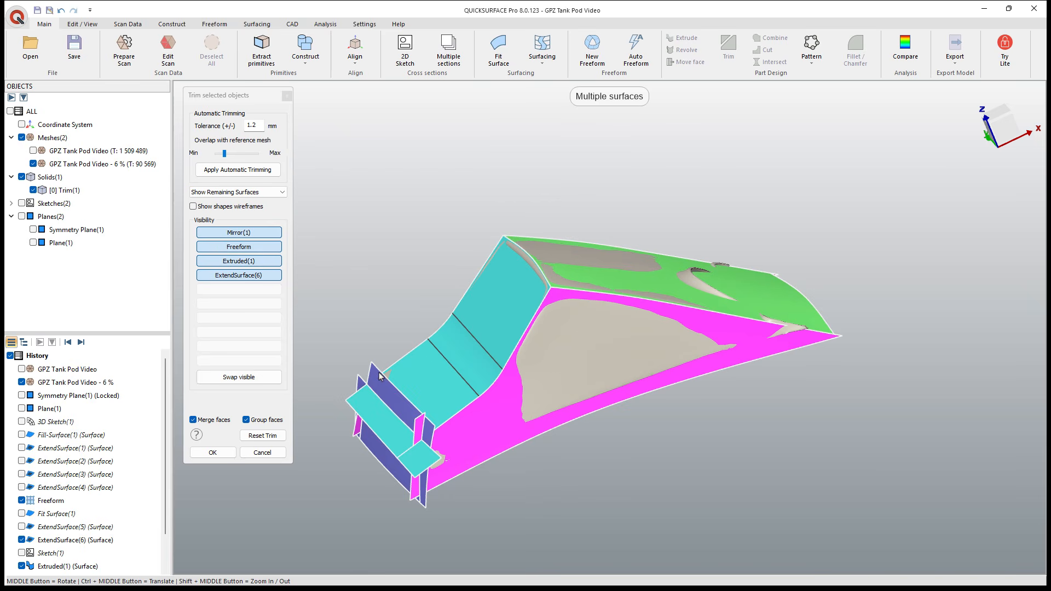
pyautogui.click(382, 378)
pyautogui.click(359, 403)
pyautogui.click(415, 464)
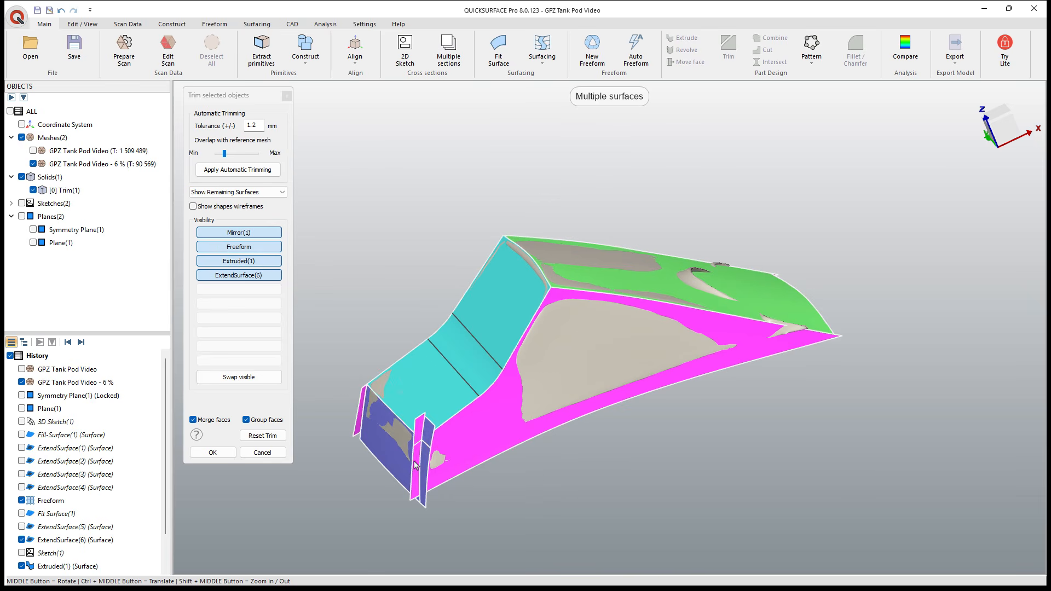
pyautogui.click(427, 466)
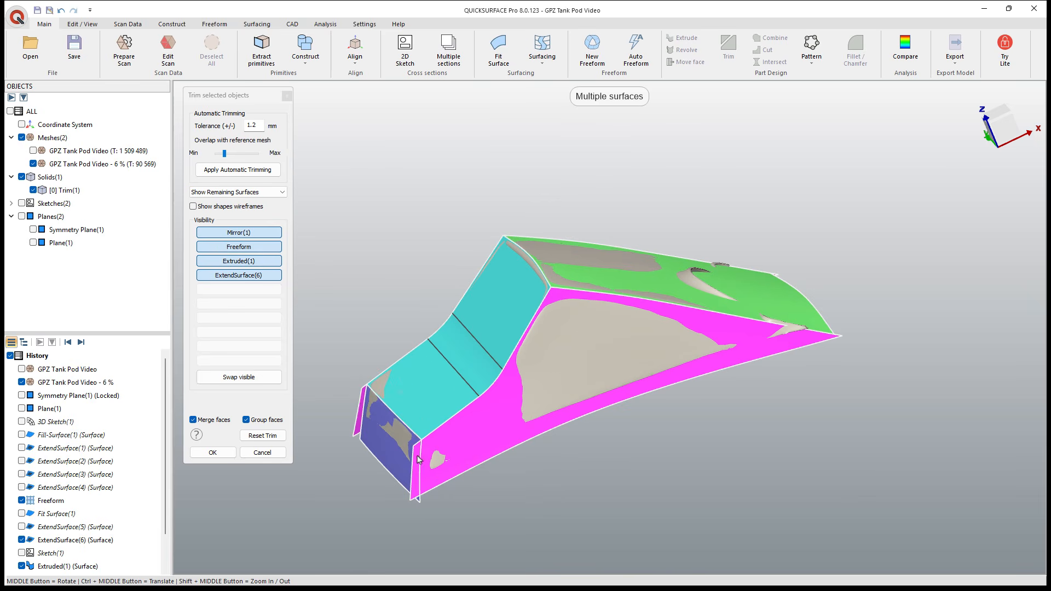
pyautogui.click(417, 471)
pyautogui.moveTo(346, 478); pyautogui.dragTo(742, 492, button='middle')
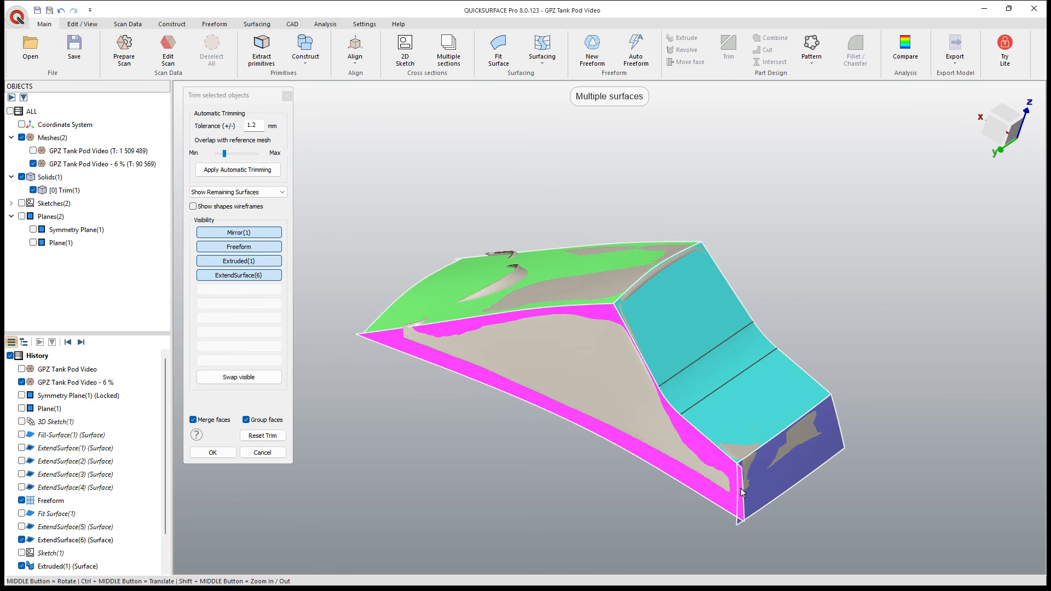
pyautogui.click(741, 509)
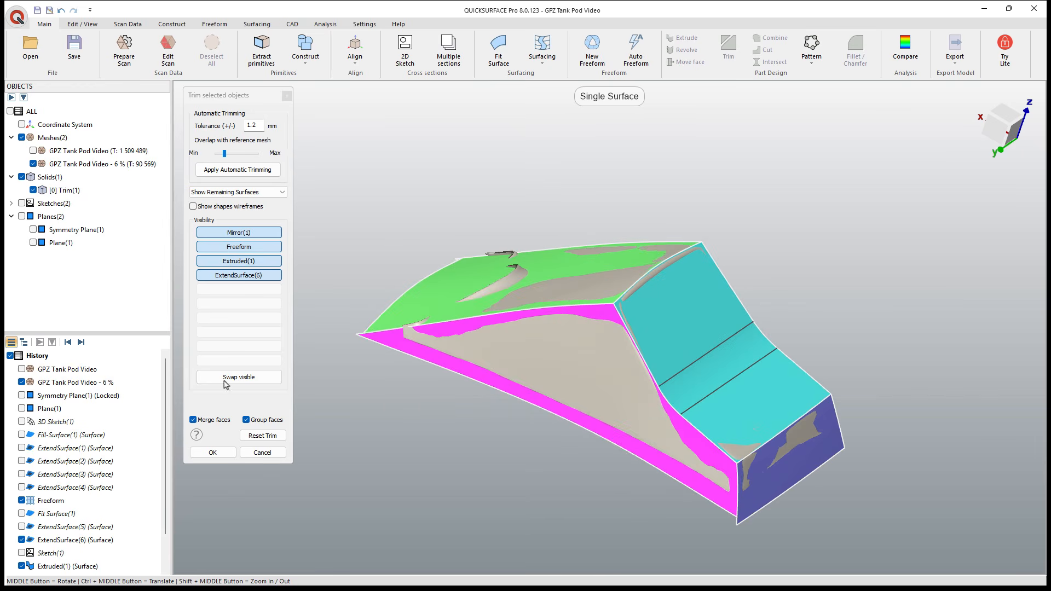
pyautogui.click(211, 453)
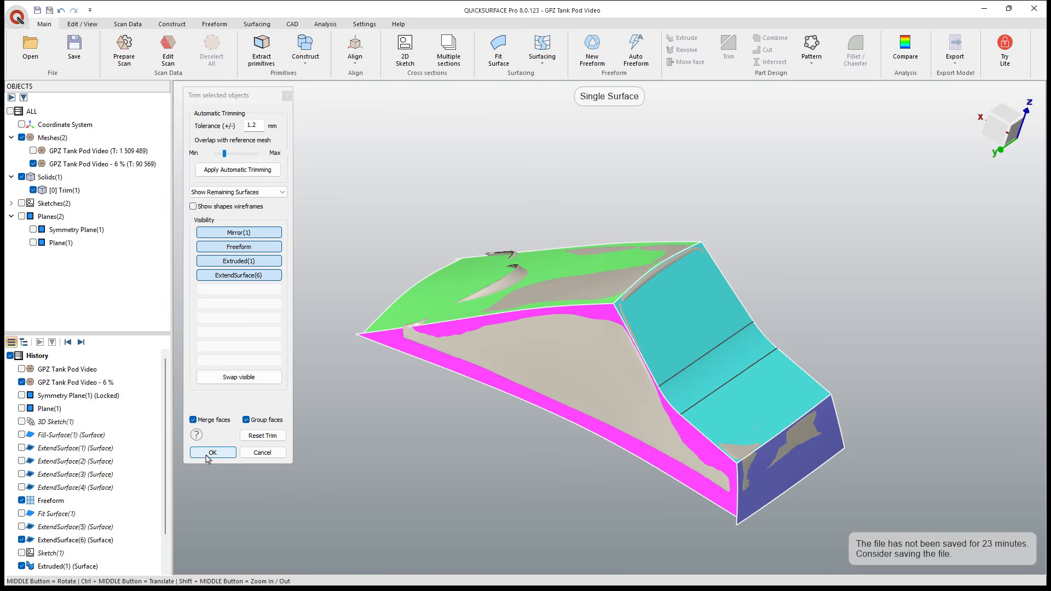
pyautogui.click(211, 453)
# Step: Inspect the trimmed shell's open underside against the mesh and hide Trim(1)
pyautogui.moveTo(692, 391); pyautogui.dragTo(497, 175, button='middle')
pyautogui.scroll(4, 659, 336)
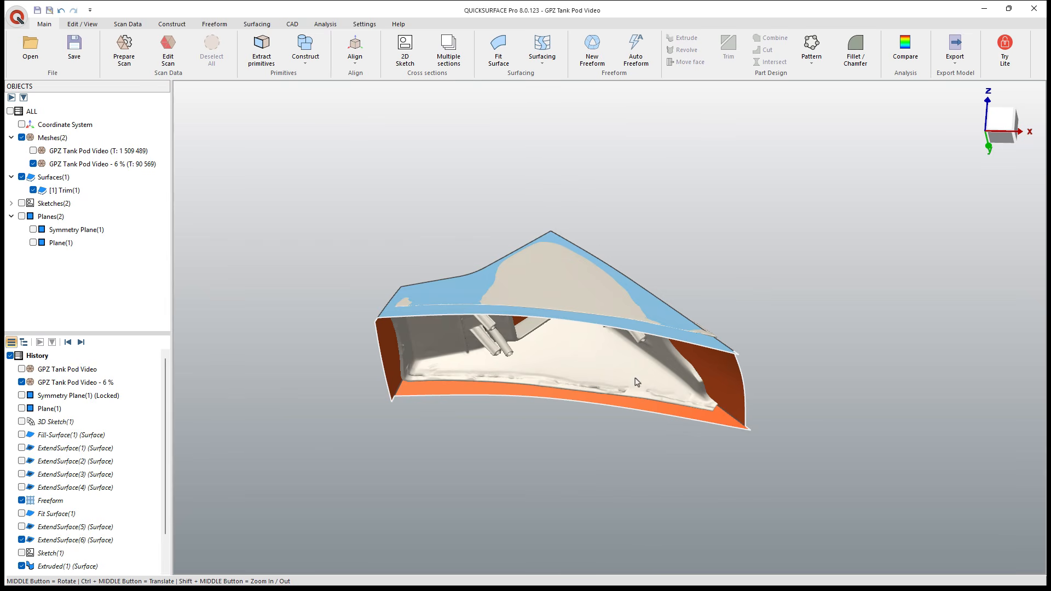
pyautogui.moveTo(637, 381); pyautogui.dragTo(663, 357, button='middle')
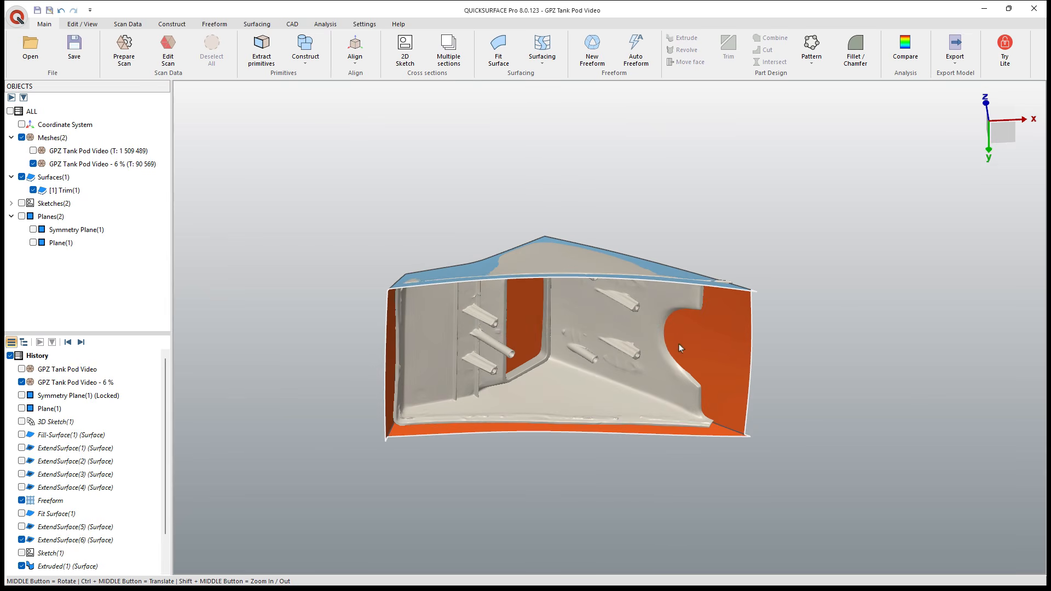
pyautogui.moveTo(667, 311); pyautogui.dragTo(416, 247, button='middle')
pyautogui.click(34, 191)
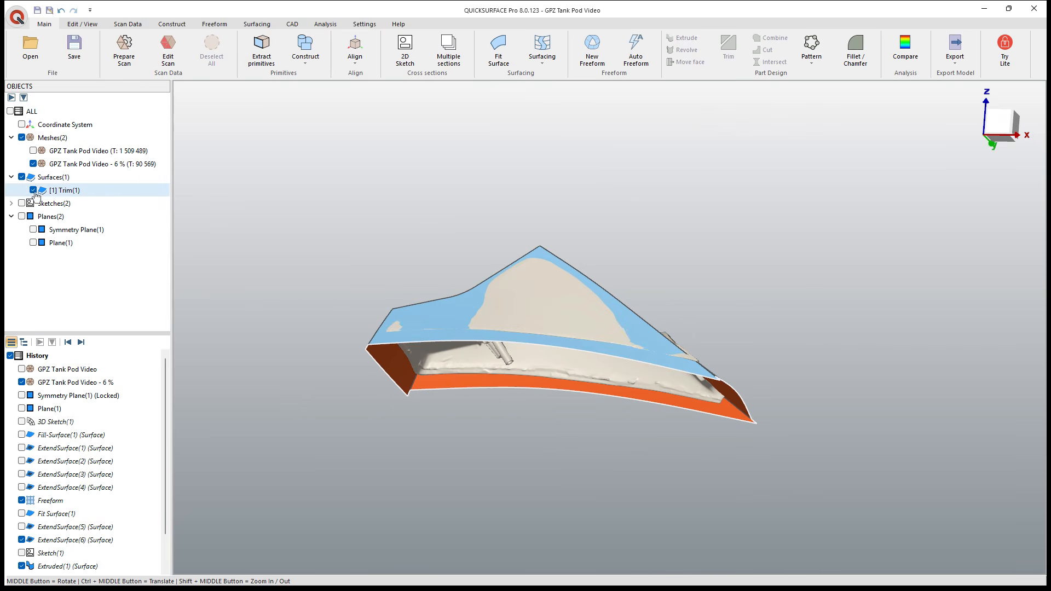
# Step: Examine the bare mesh's rear cutout, lower side edges and front edge from several angles
pyautogui.moveTo(392, 356); pyautogui.dragTo(611, 364, button='middle')
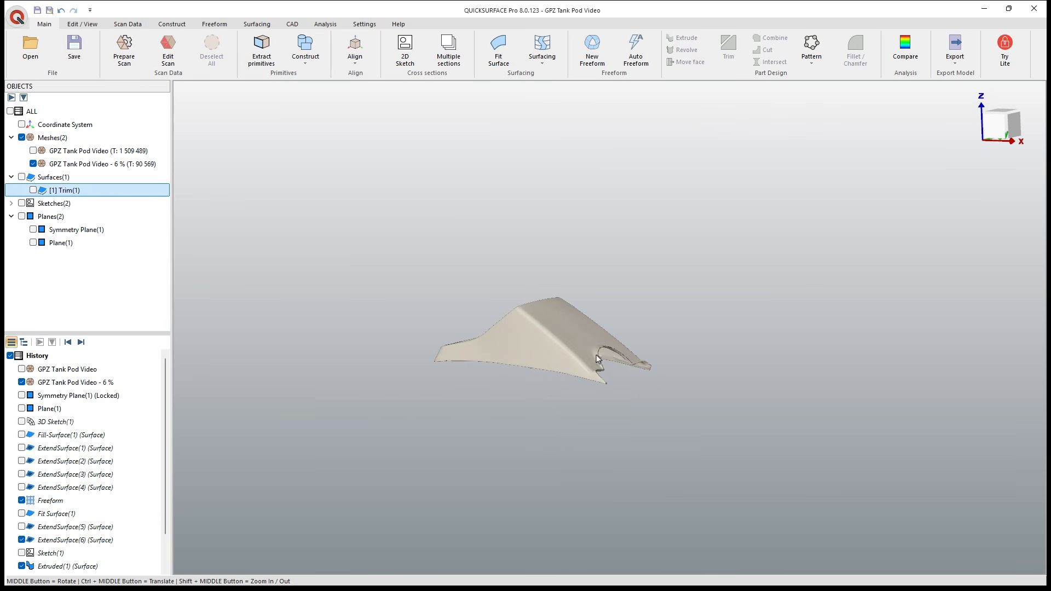
pyautogui.scroll(5, 597, 359)
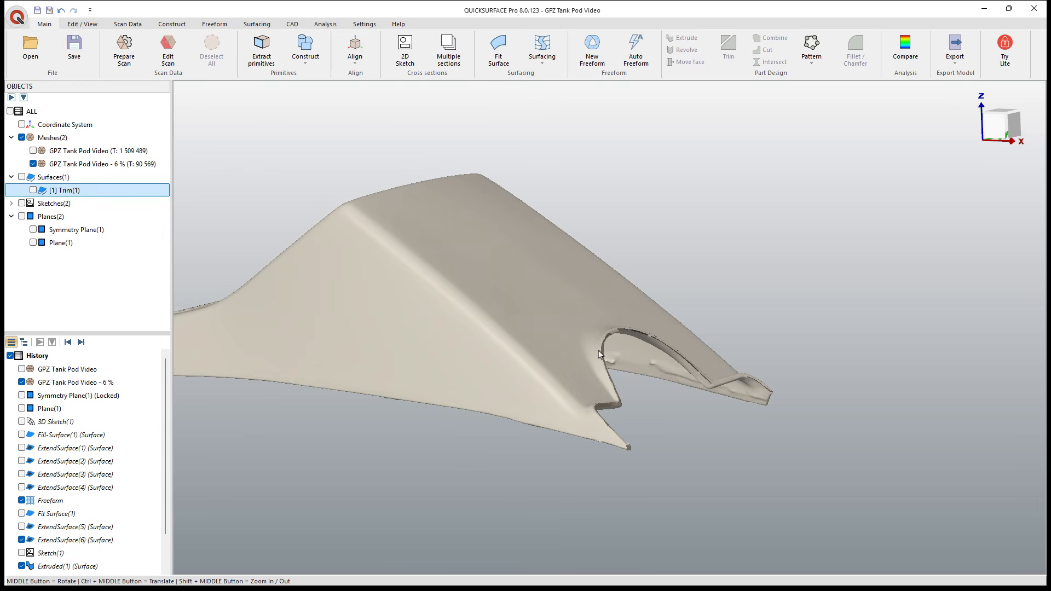
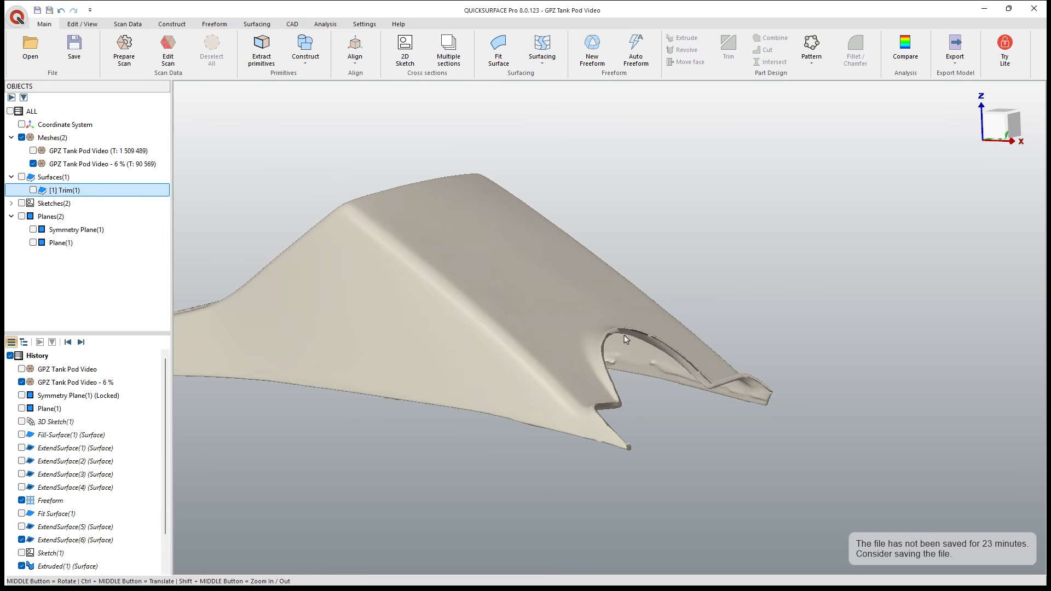
pyautogui.scroll(-5, 696, 346)
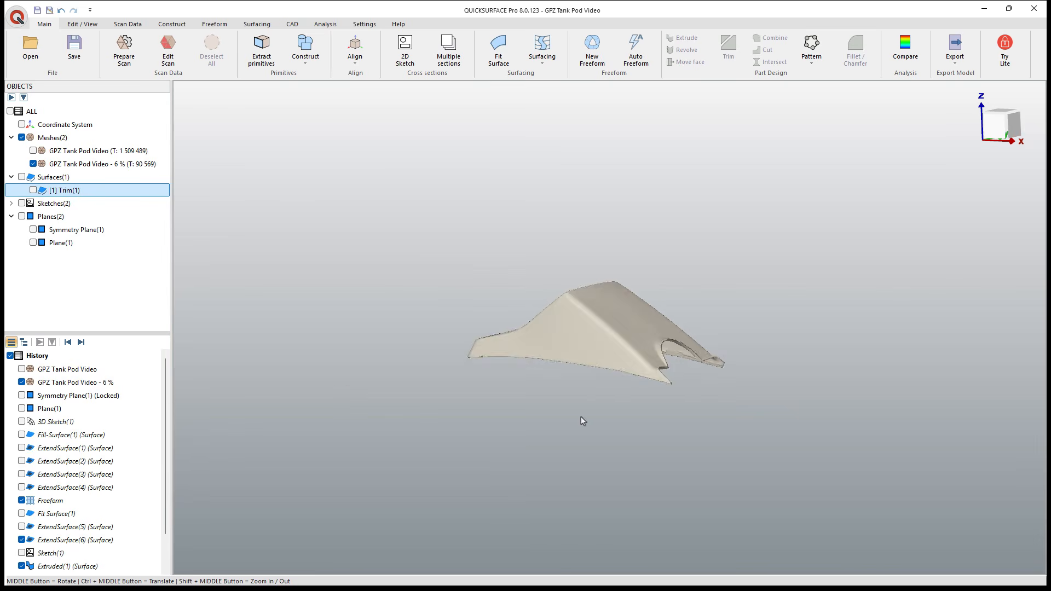
pyautogui.moveTo(582, 422); pyautogui.dragTo(657, 305, button='middle')
pyautogui.scroll(3, 571, 357)
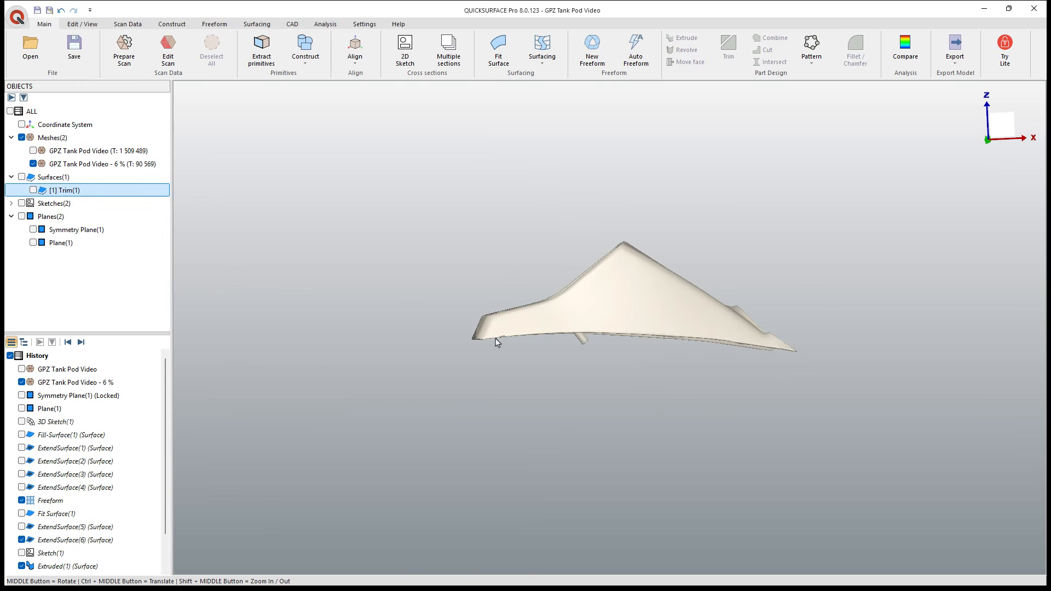
pyautogui.moveTo(666, 359); pyautogui.dragTo(710, 393, button='middle')
pyautogui.scroll(4, 601, 358)
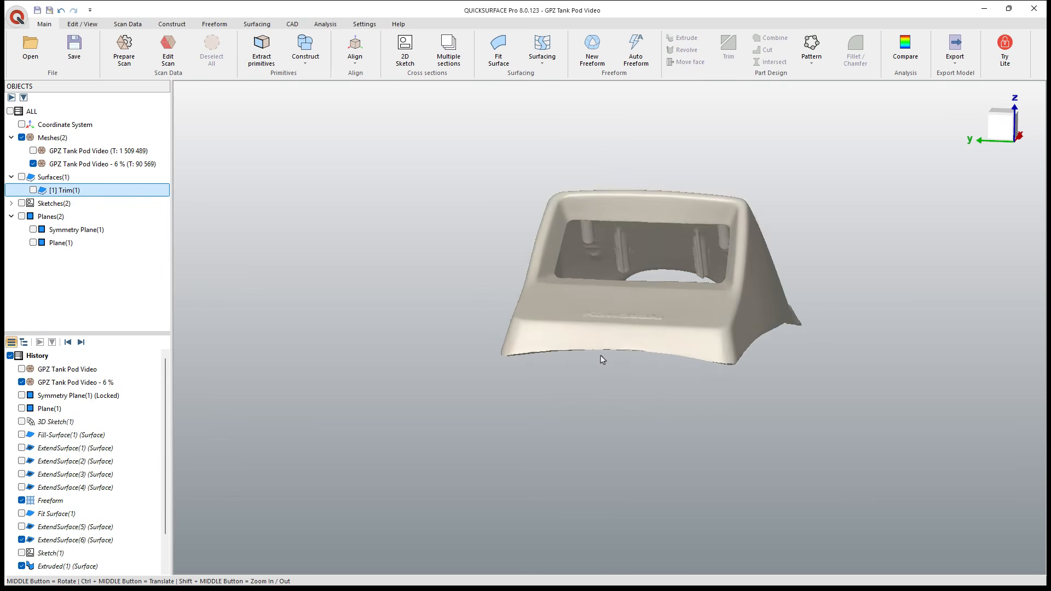
pyautogui.moveTo(630, 357); pyautogui.dragTo(632, 363, button='middle')
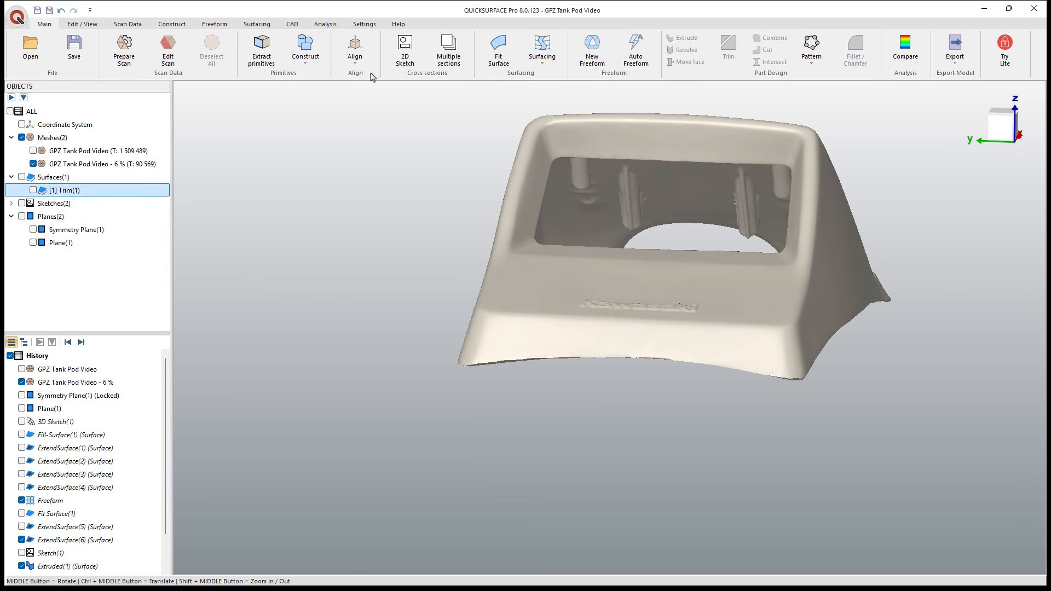
# Step: Draw a three-point 3D sketch curve on the mesh just above the front face's lower edge, from corner to corner
pyautogui.click(256, 27)
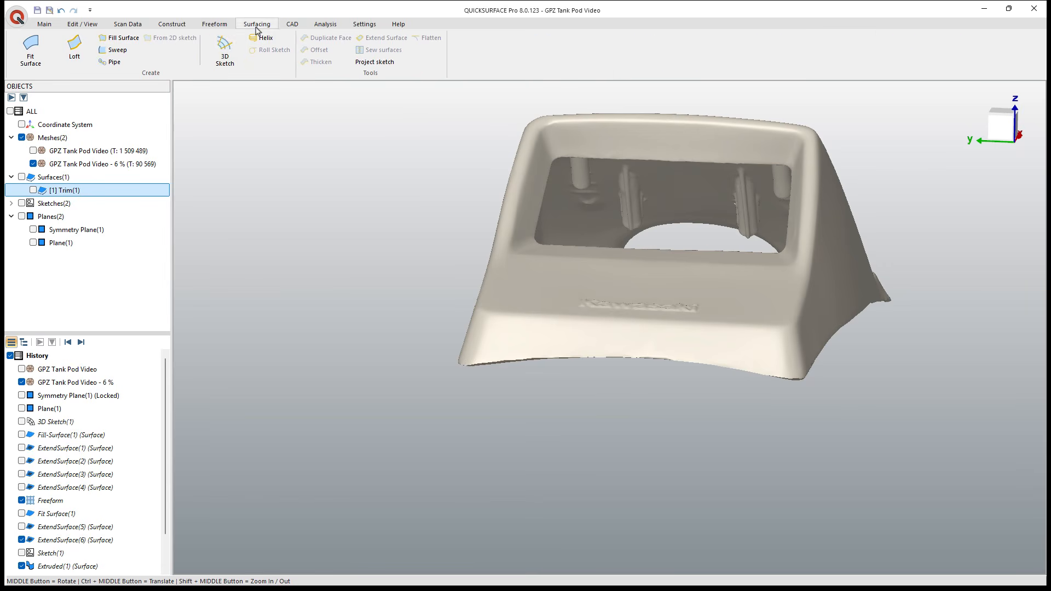
pyautogui.click(225, 52)
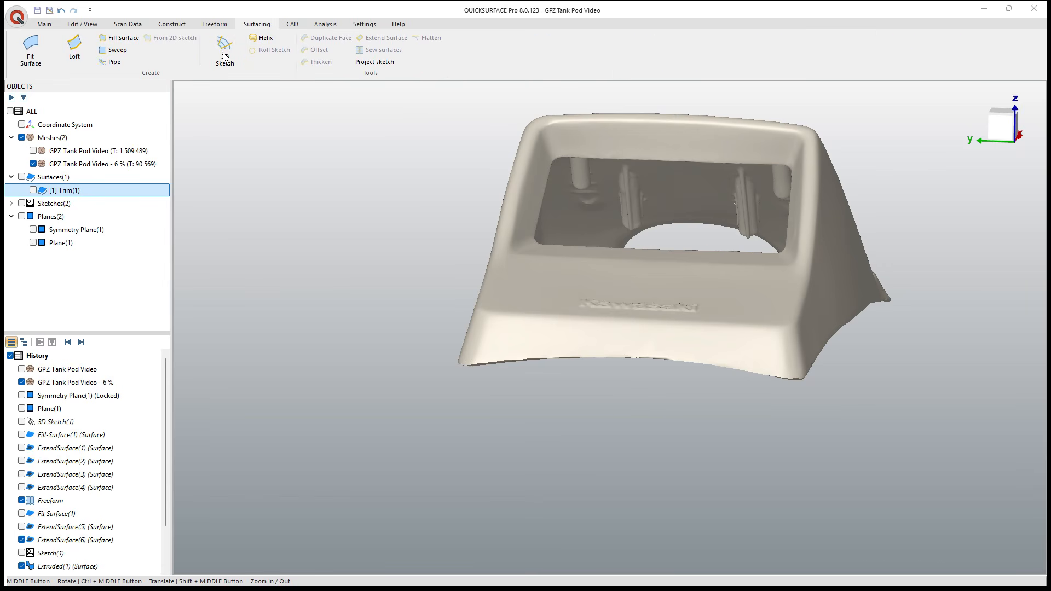
pyautogui.click(476, 362)
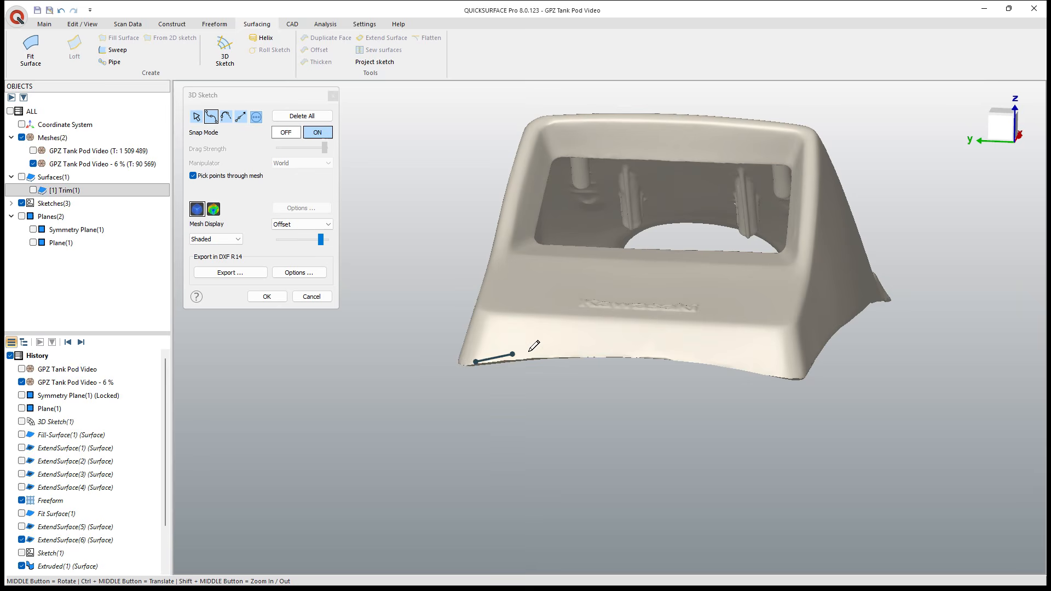
pyautogui.click(620, 352)
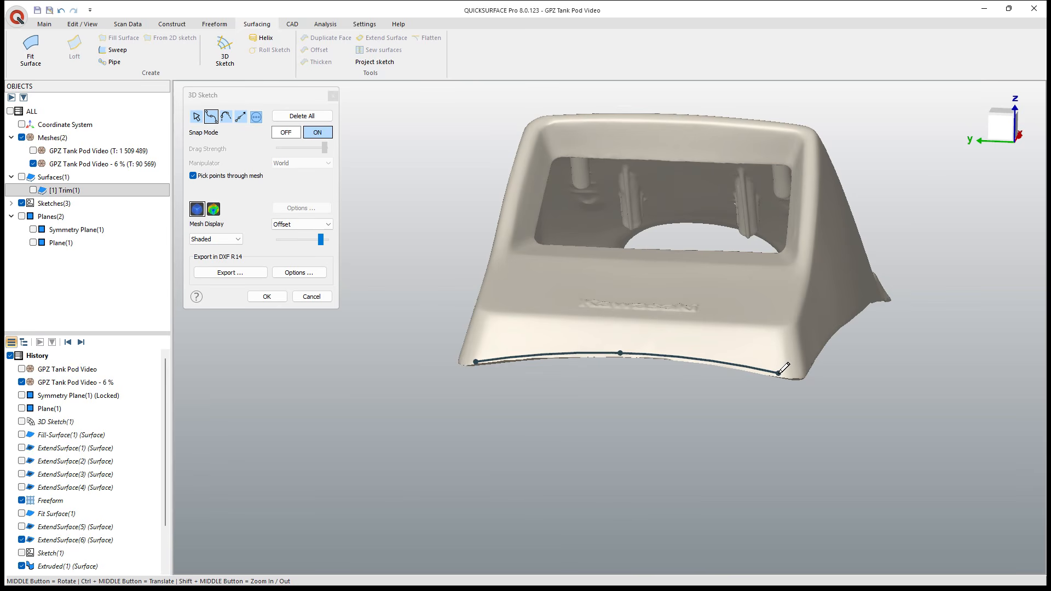
pyautogui.click(779, 373)
pyautogui.rightClick(788, 370)
pyautogui.click(822, 406)
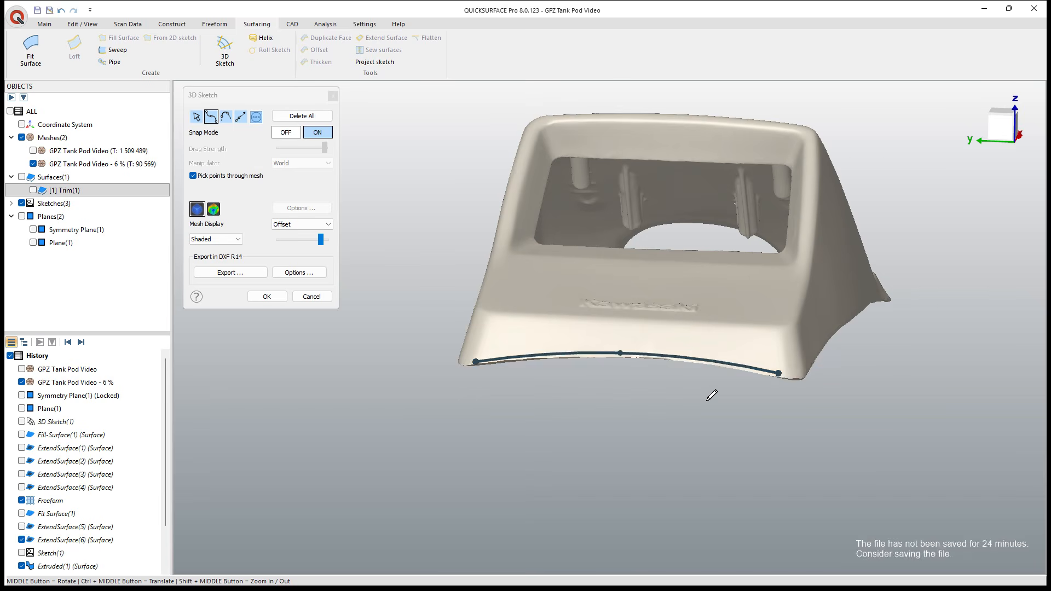
pyautogui.moveTo(711, 396); pyautogui.dragTo(744, 364, button='middle')
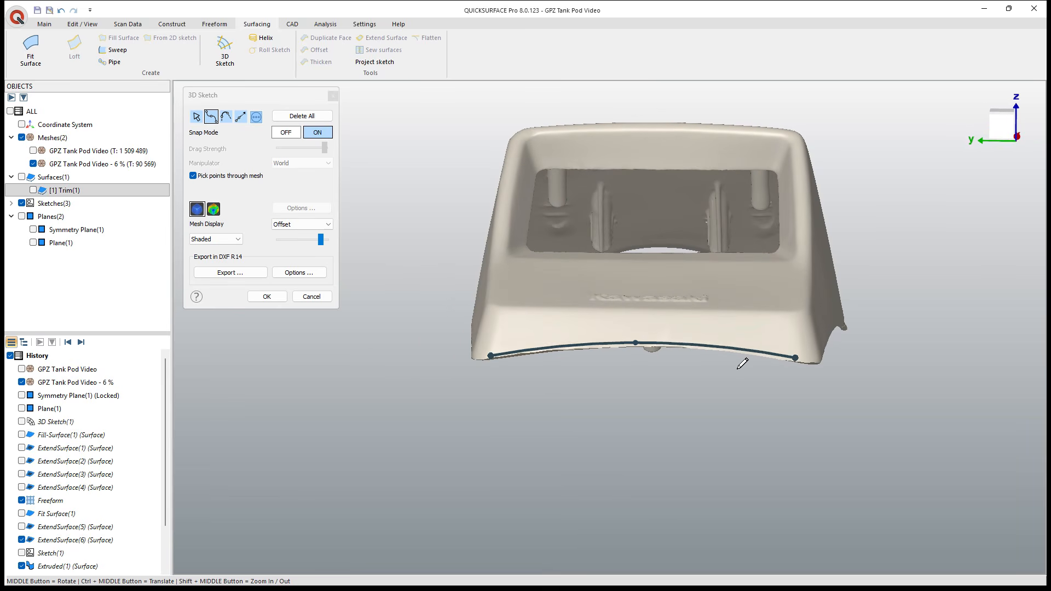
# Step: Nudge the 3D curve's +Y end point slightly upward from the front face's lower edge
pyautogui.click(197, 116)
pyautogui.scroll(2, 496, 365)
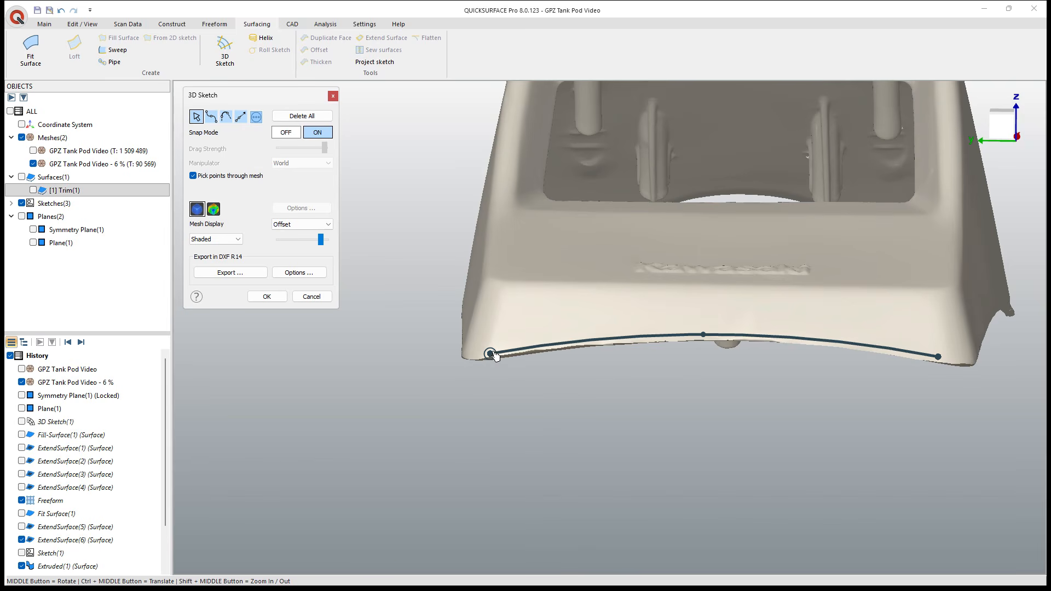
pyautogui.moveTo(493, 352); pyautogui.dragTo(493, 351)
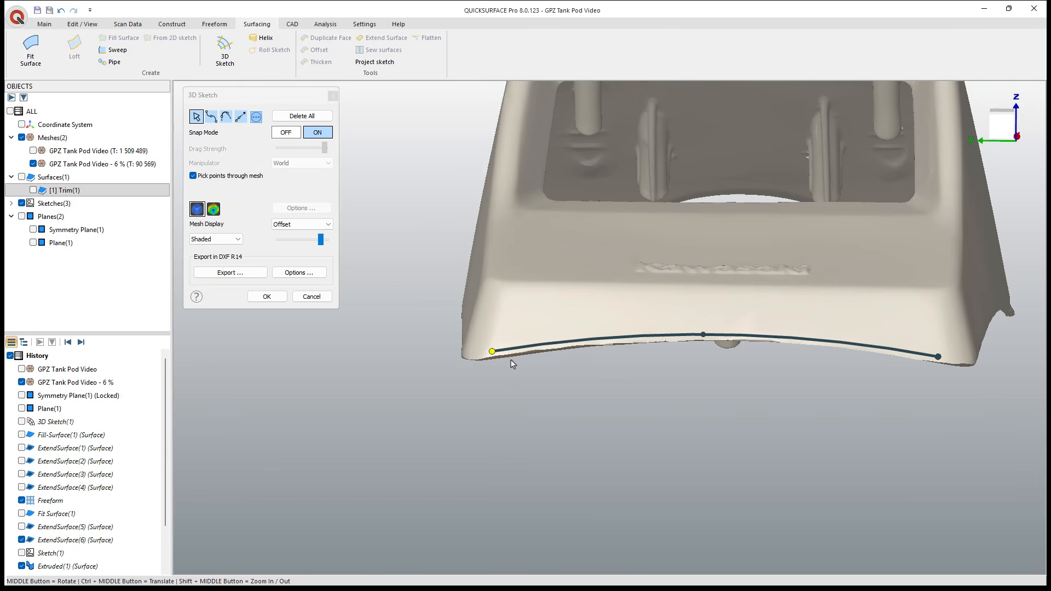
# Step: Extend both ends of the 3D curve well past the pod's front corners and finish the 3D sketch
pyautogui.scroll(-3, 669, 402)
pyautogui.moveTo(669, 402); pyautogui.dragTo(620, 392, button='middle')
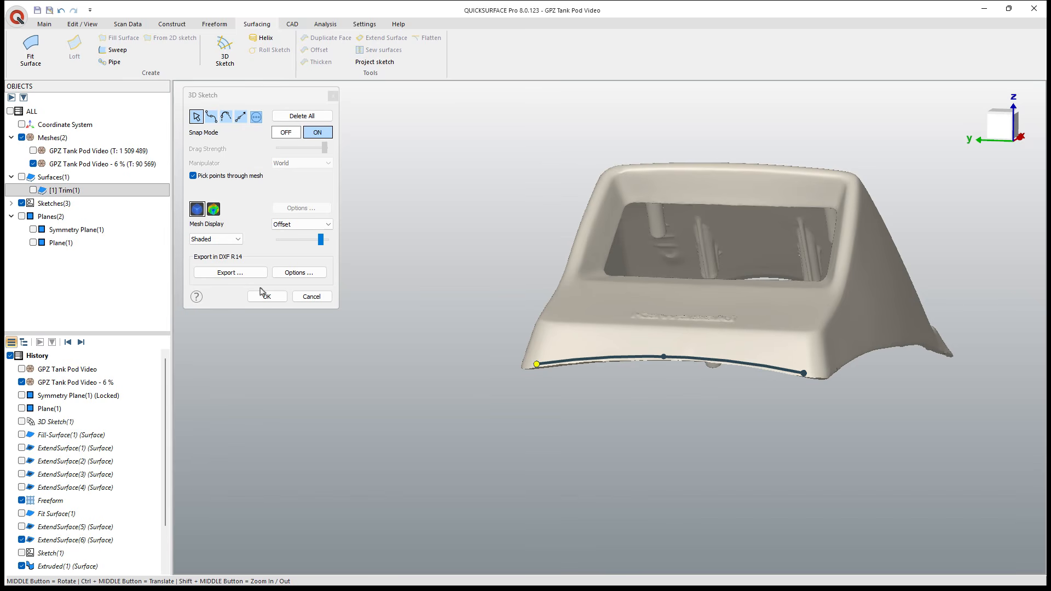
pyautogui.click(240, 116)
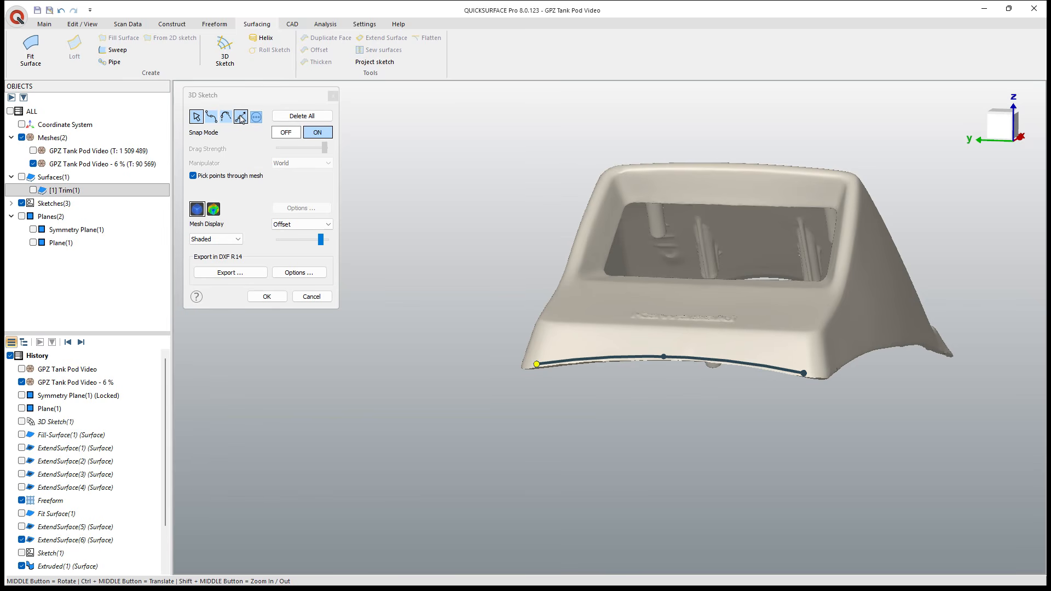
pyautogui.click(537, 365)
pyautogui.click(456, 379)
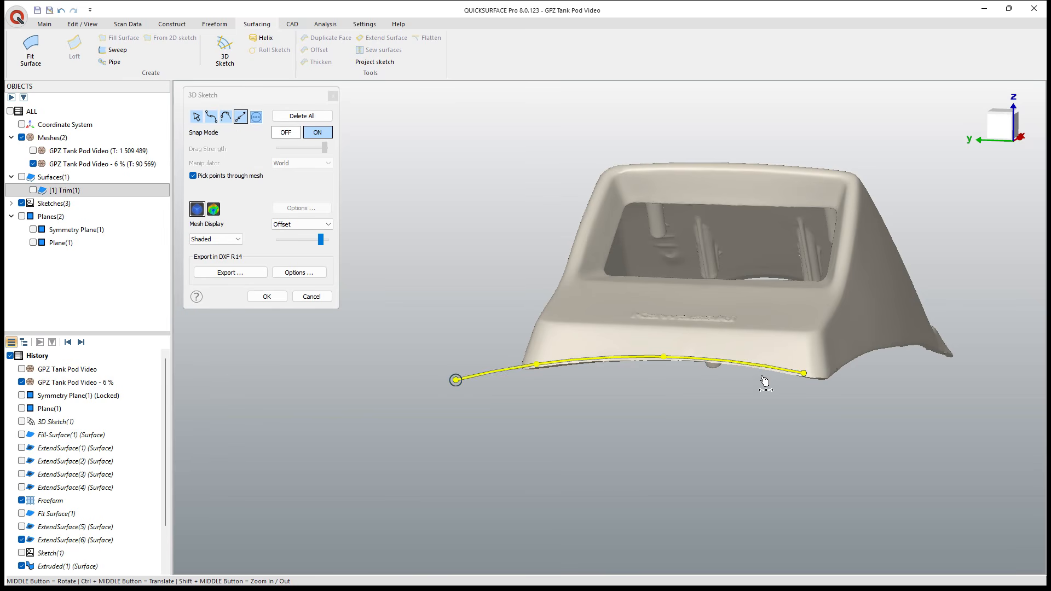
pyautogui.click(803, 374)
pyautogui.click(915, 406)
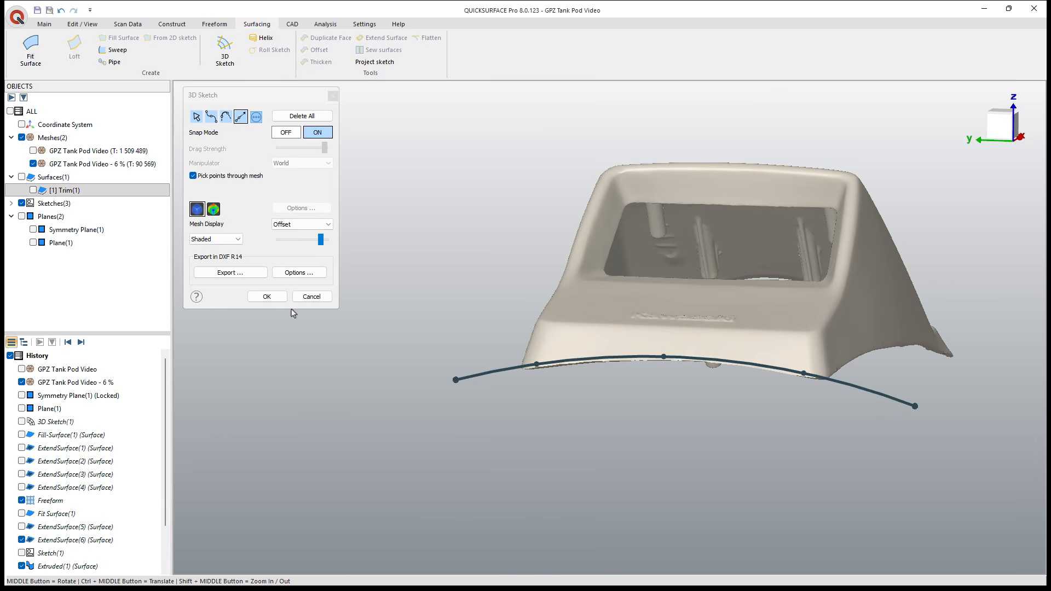
pyautogui.click(267, 297)
# Step: Show Symmetry Plane(1) and create a 2D sketch for an extruded surface on it with zero offset
pyautogui.moveTo(582, 434); pyautogui.dragTo(472, 401, button='middle')
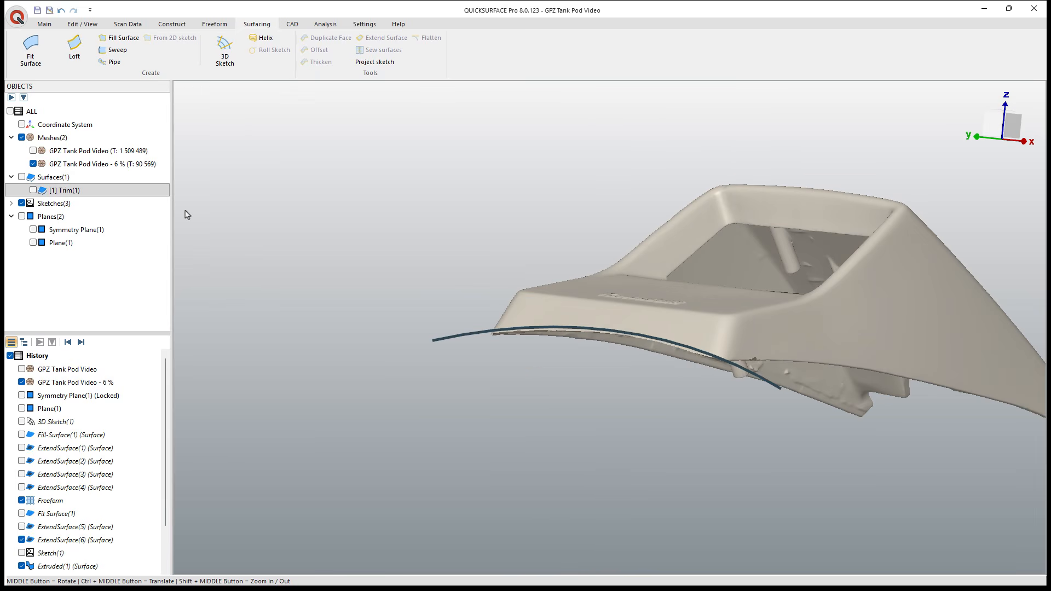
pyautogui.click(45, 24)
pyautogui.click(33, 230)
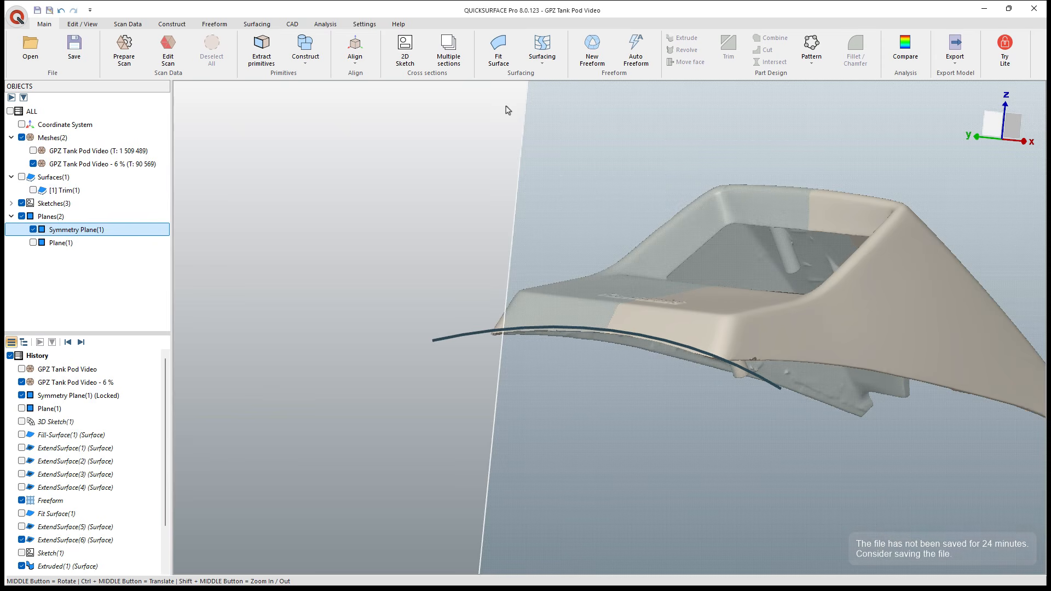
pyautogui.click(405, 48)
pyautogui.click(315, 172)
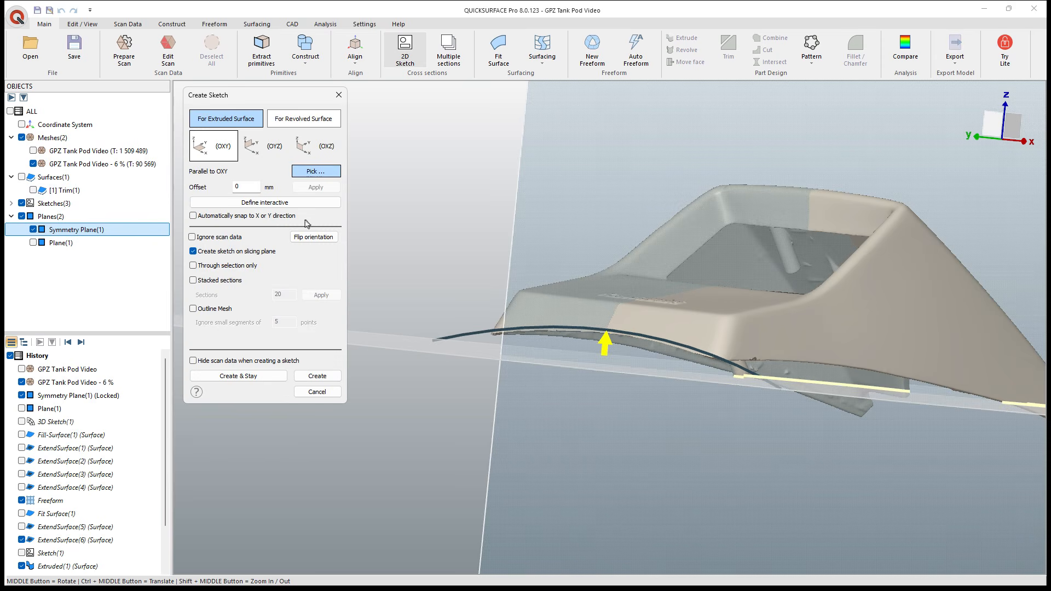
pyautogui.click(534, 432)
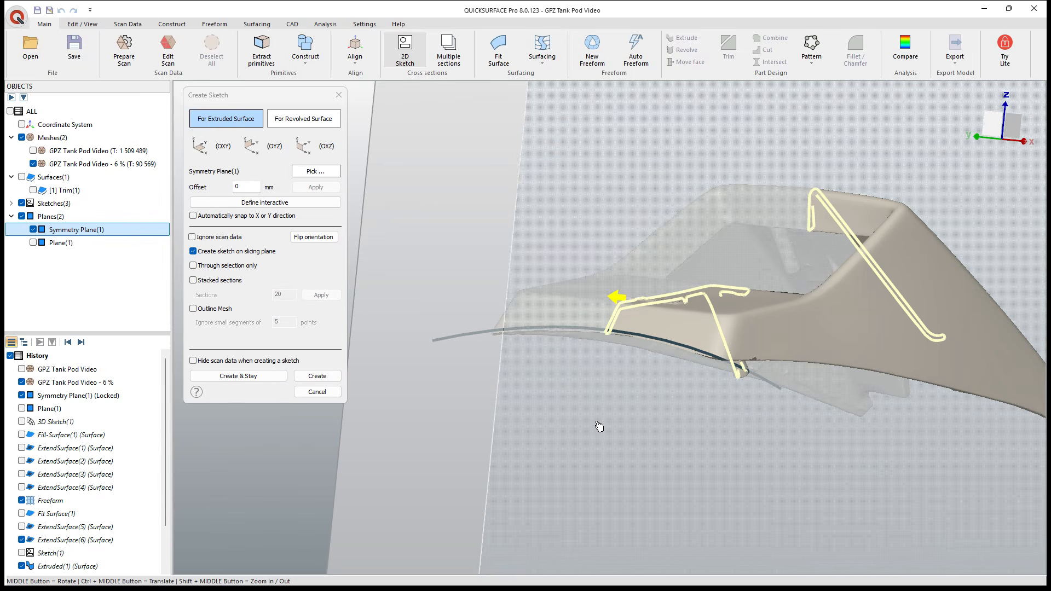
pyautogui.click(317, 376)
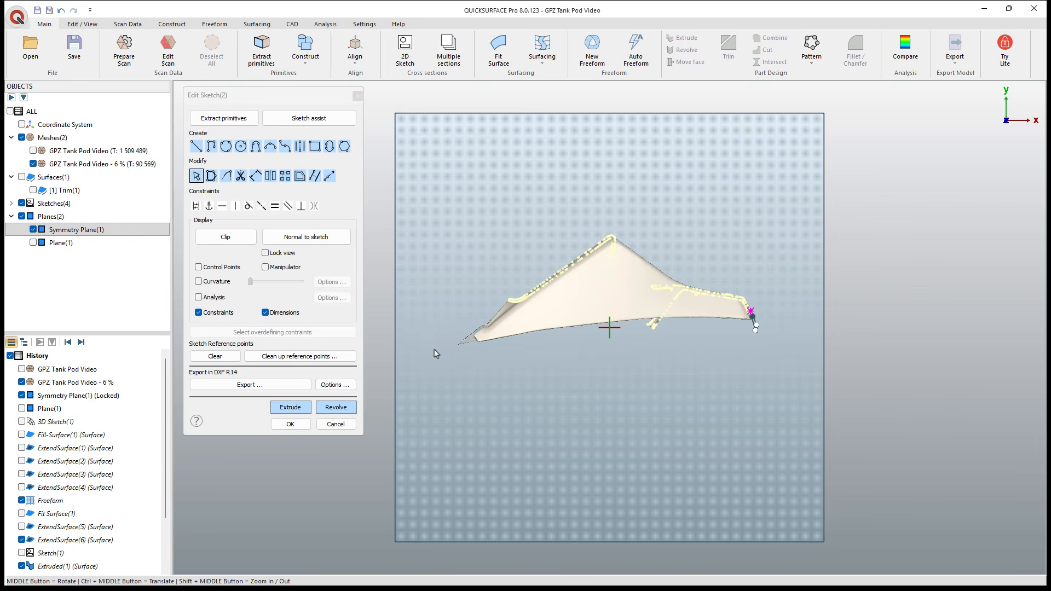
# Step: Draw a three-point arc of about 776 mm radius along the pod's lower side edge, ending just past its front and rear tips
pyautogui.scroll(3, 522, 342)
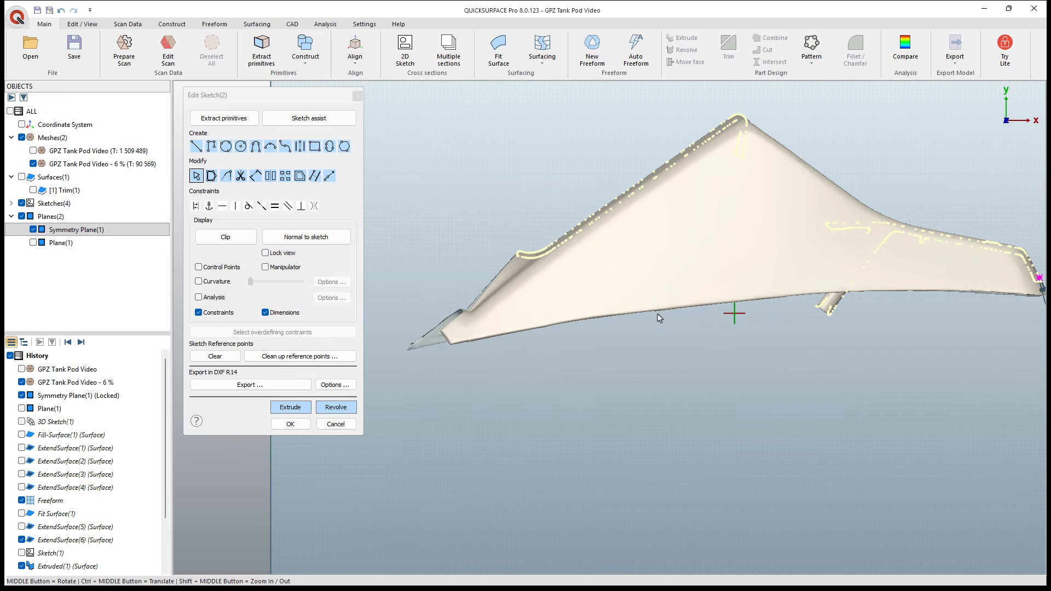
pyautogui.scroll(-3, 475, 335)
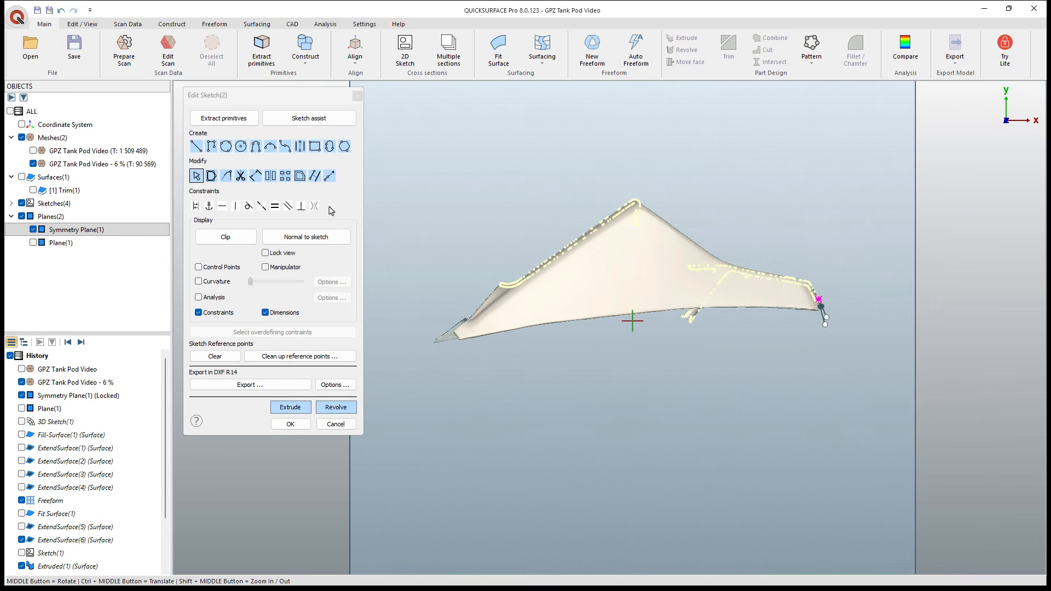
pyautogui.click(270, 147)
pyautogui.click(430, 344)
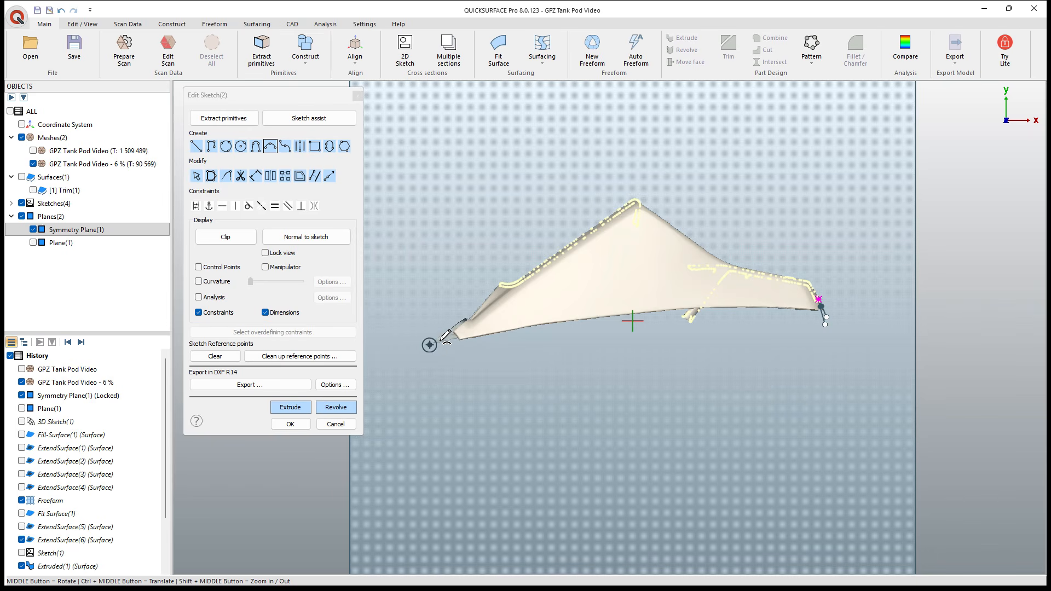
pyautogui.scroll(2, 830, 311)
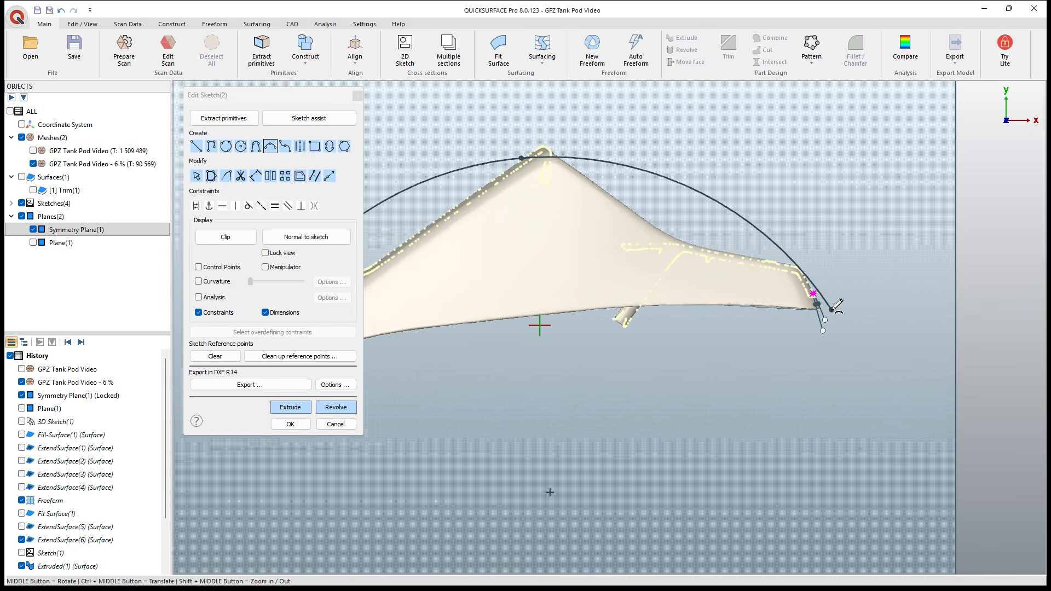
pyautogui.click(832, 310)
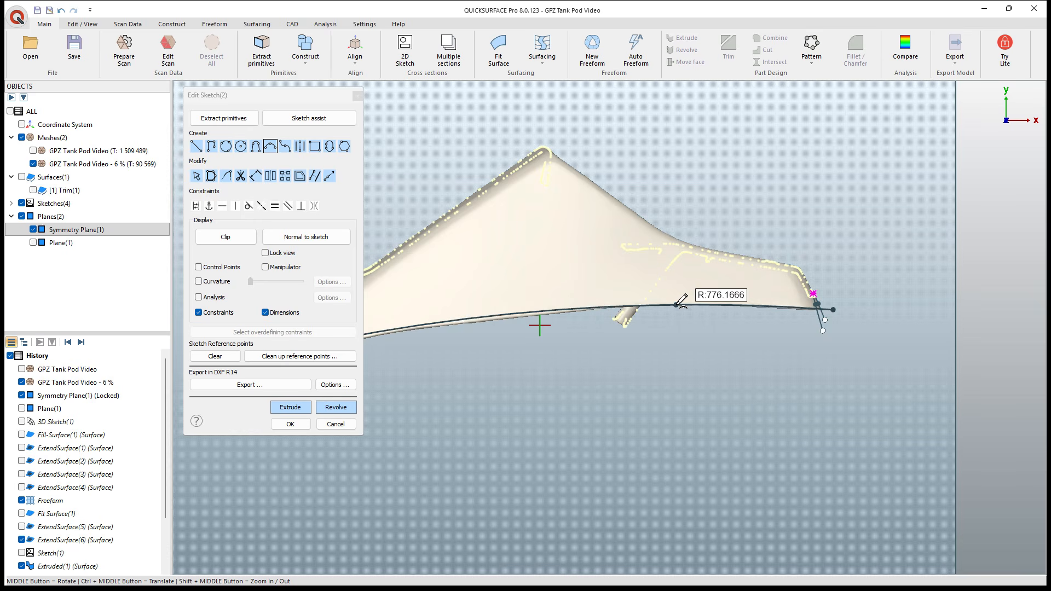
pyautogui.click(695, 304)
# Step: Offset the lower-edge arc 5.9 mm upward into the pod, using the flipped direction and intersection corners
pyautogui.scroll(-2, 697, 304)
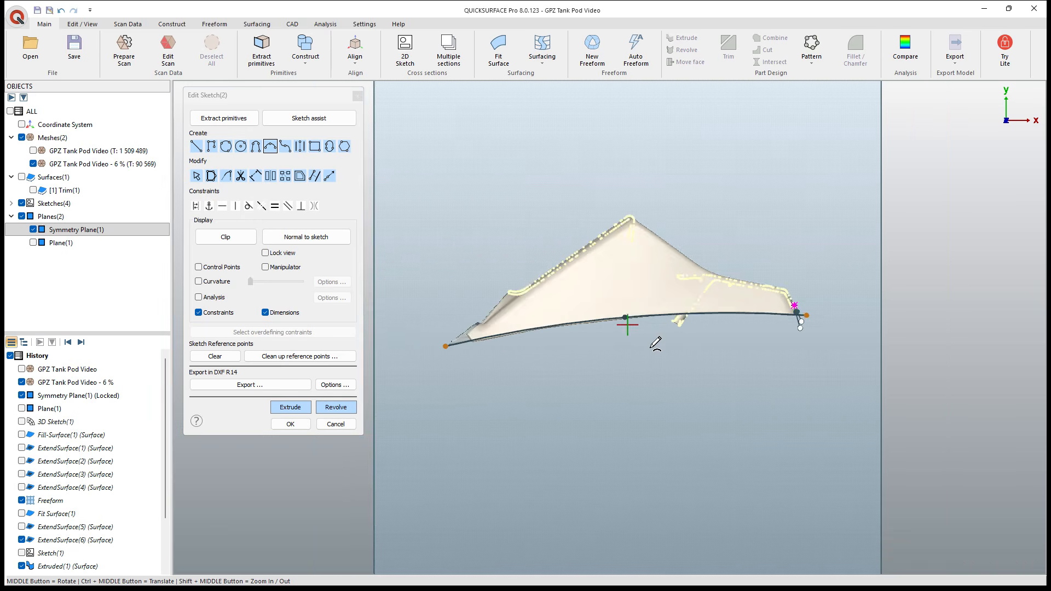
pyautogui.scroll(3, 431, 335)
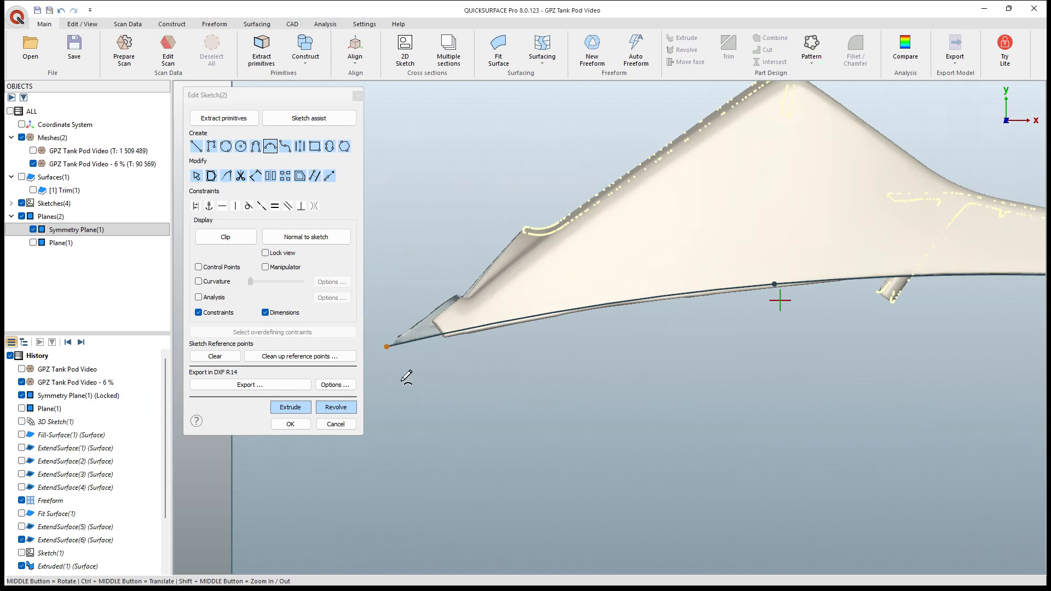
pyautogui.scroll(2, 408, 349)
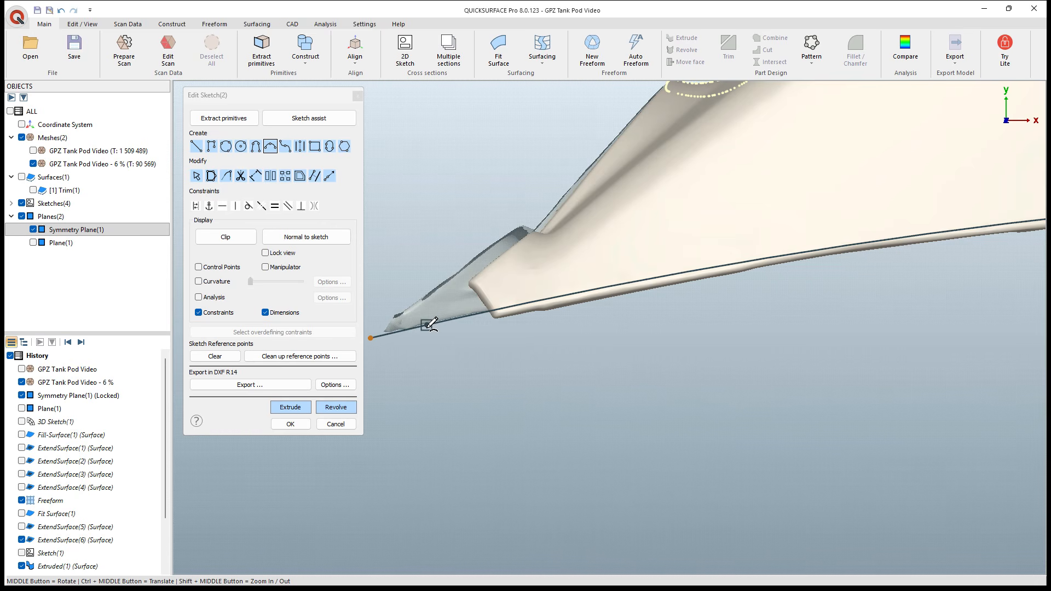
pyautogui.scroll(-9, 424, 331)
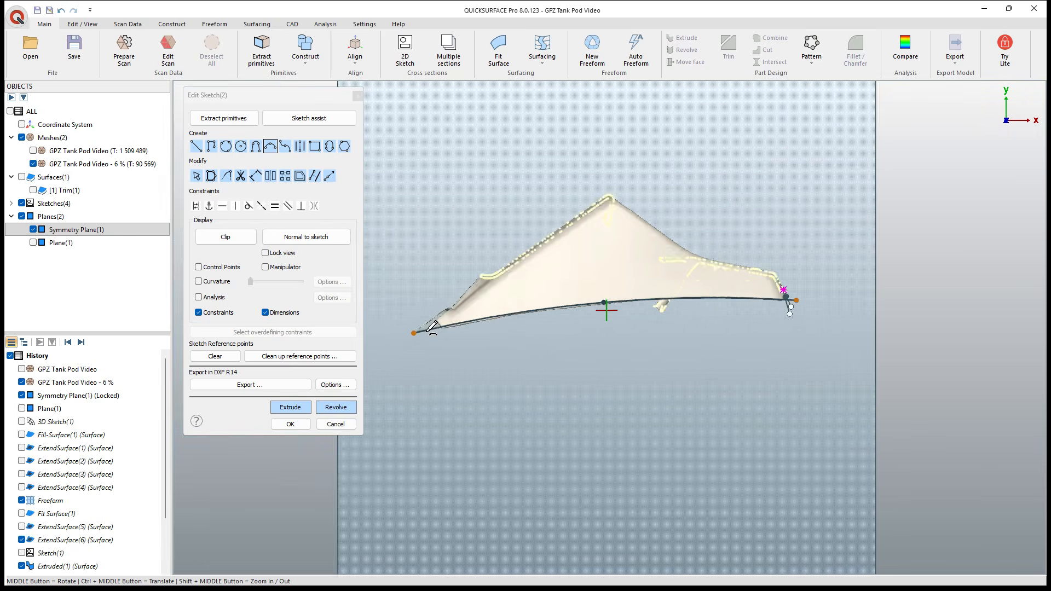
pyautogui.scroll(4, 587, 318)
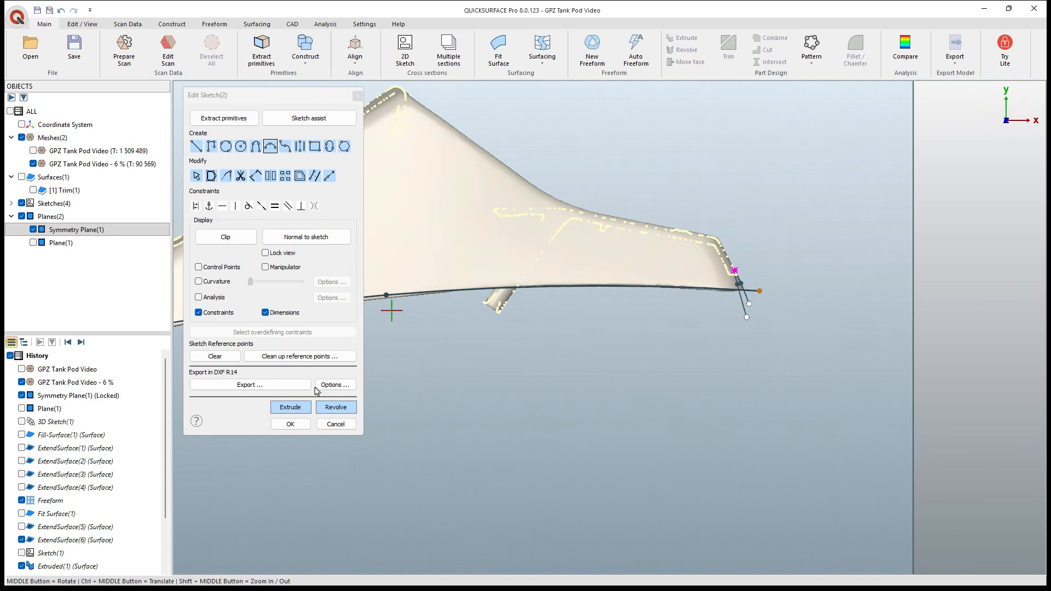
pyautogui.click(197, 177)
pyautogui.click(635, 292)
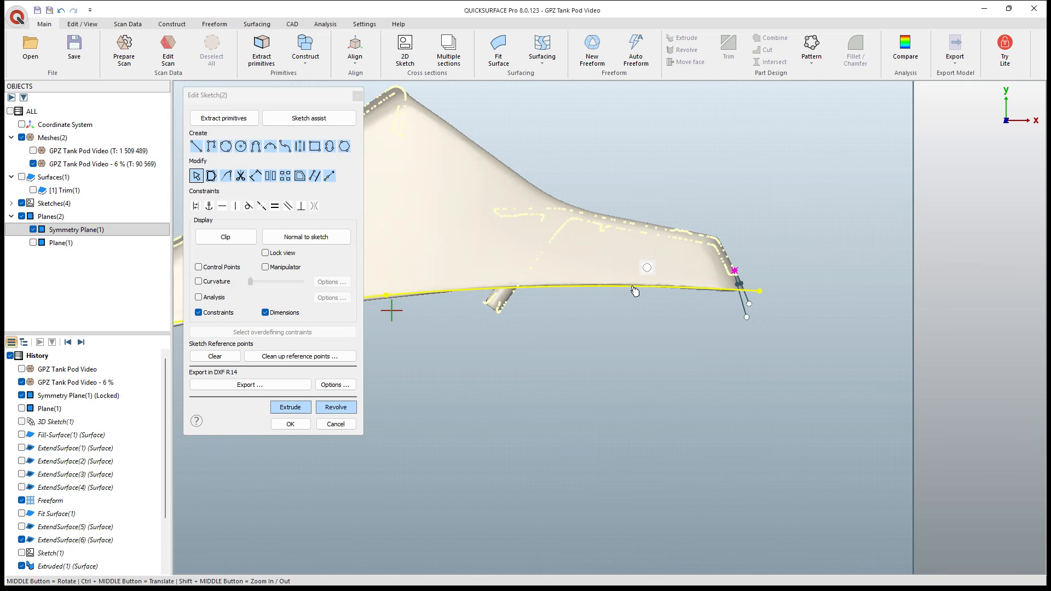
pyautogui.click(300, 176)
pyautogui.click(275, 146)
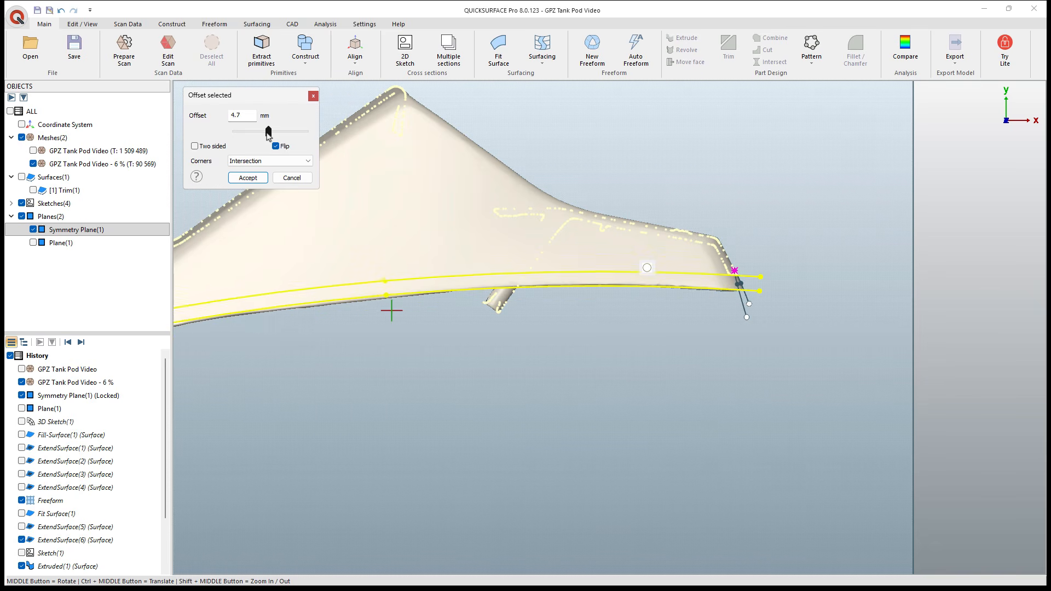
pyautogui.moveTo(267, 133); pyautogui.dragTo(274, 135)
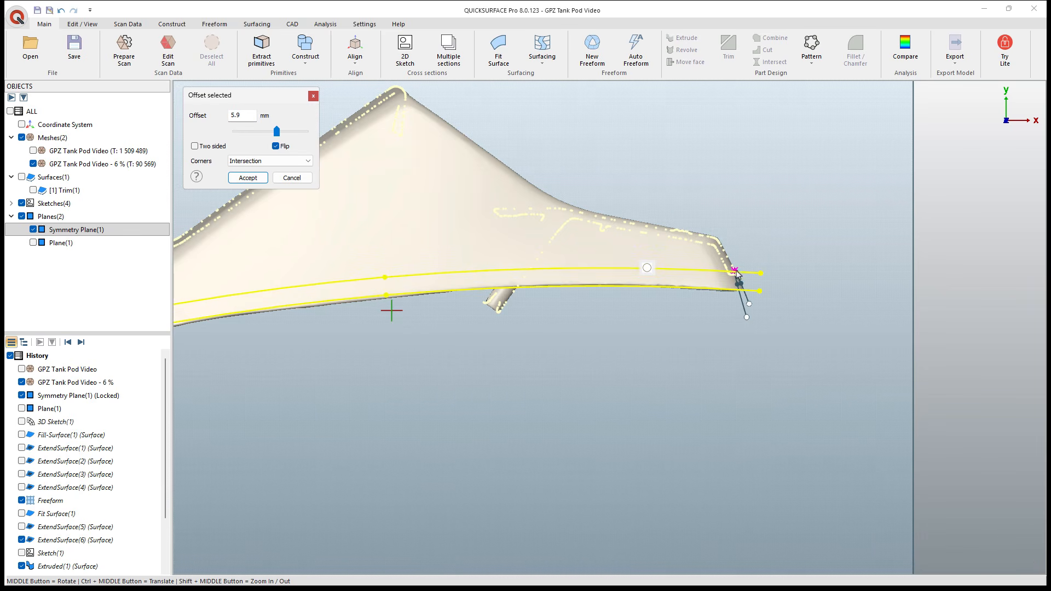
pyautogui.click(248, 177)
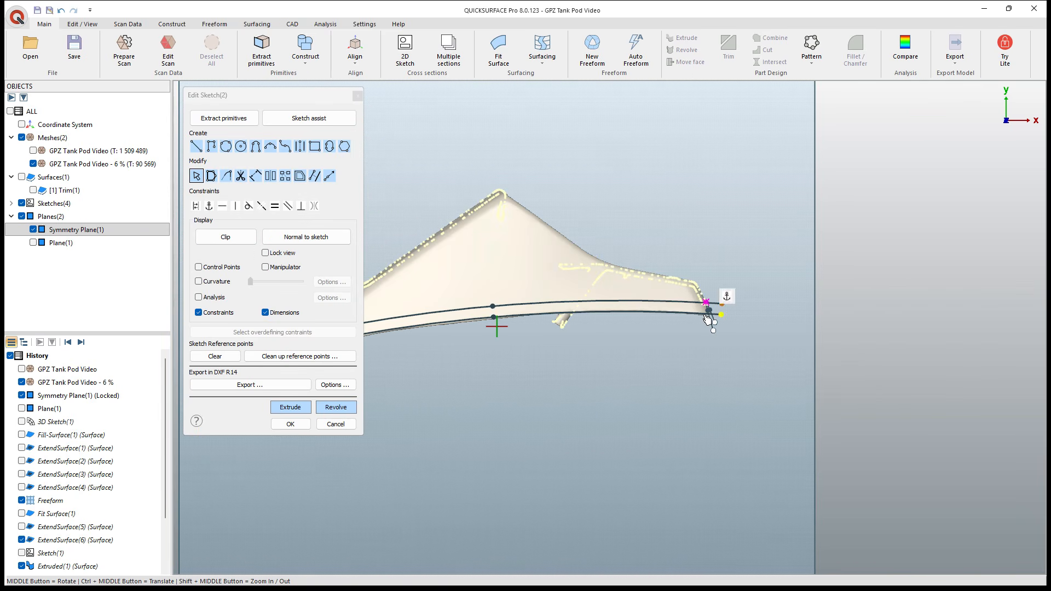
# Step: Turn the original lower arc into construction geometry and finish the sketch
pyautogui.click(711, 314)
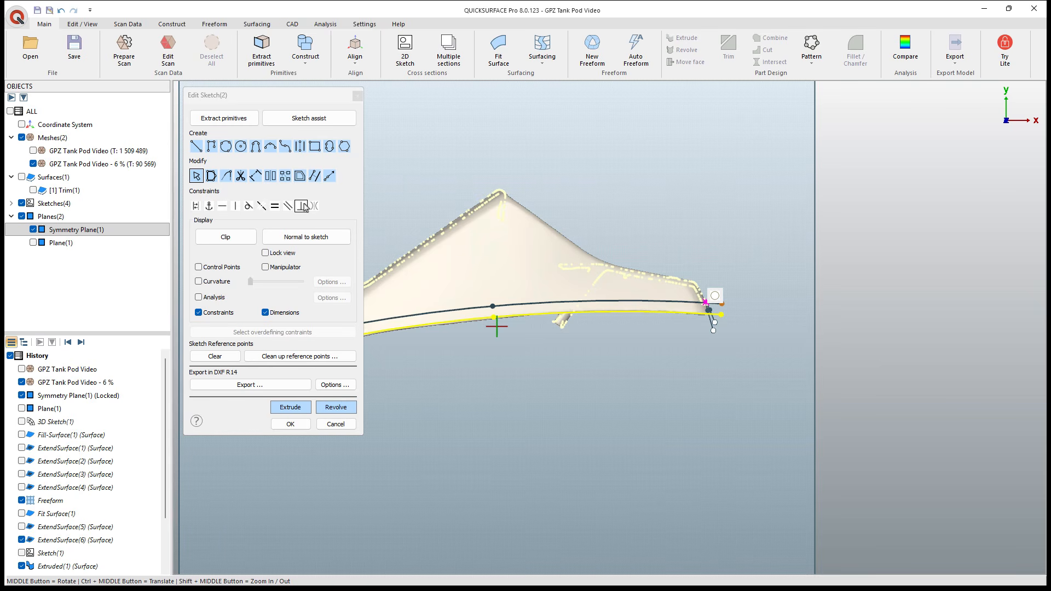
pyautogui.click(196, 206)
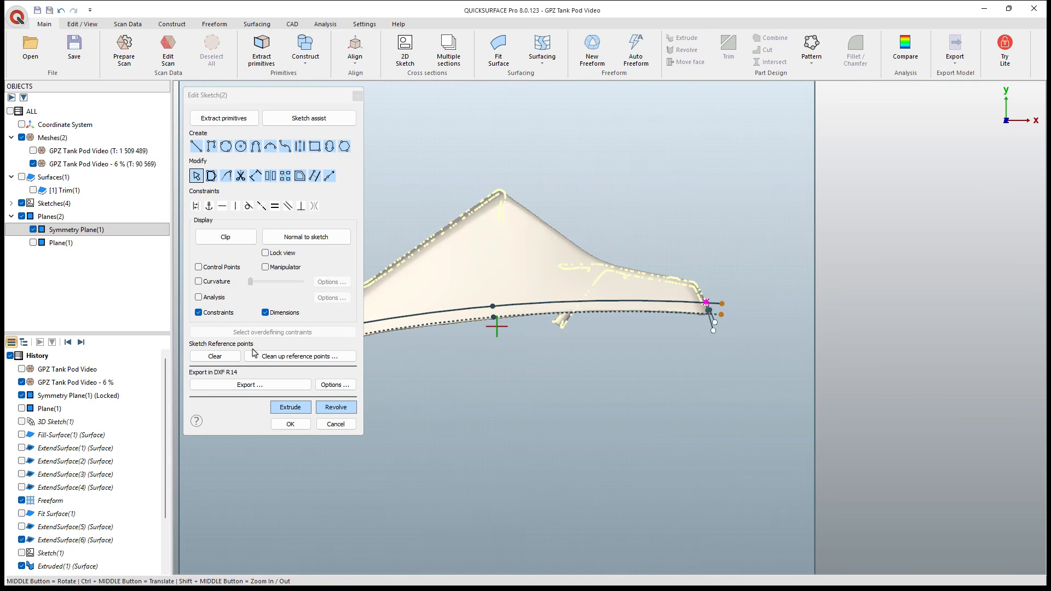
pyautogui.click(300, 425)
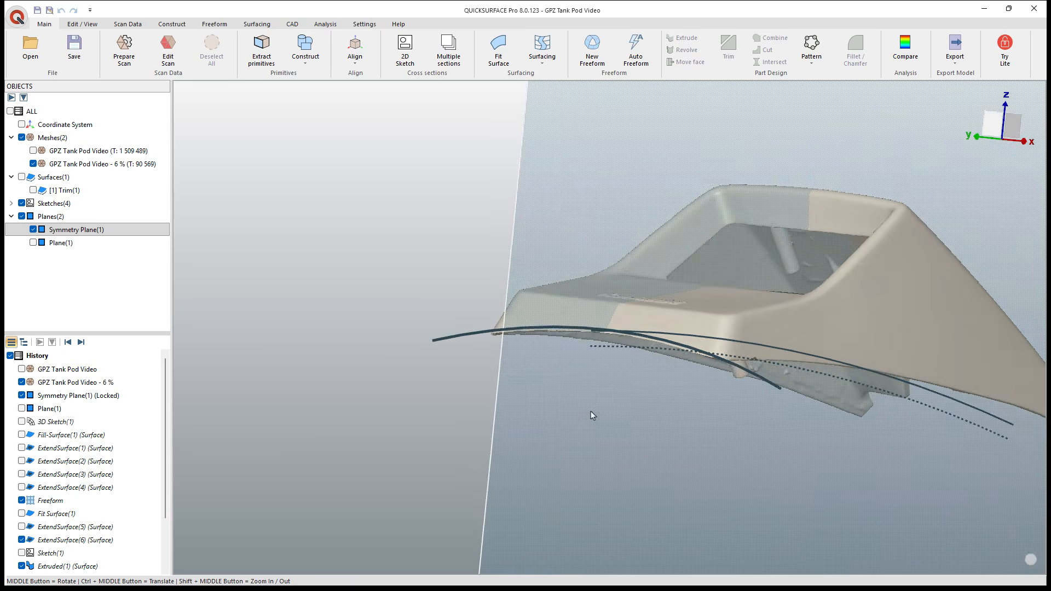
# Step: Hide the symmetry plane and sweep the offset arc along the front 3D curve as a non-solid surface aligned to section topology
pyautogui.click(33, 230)
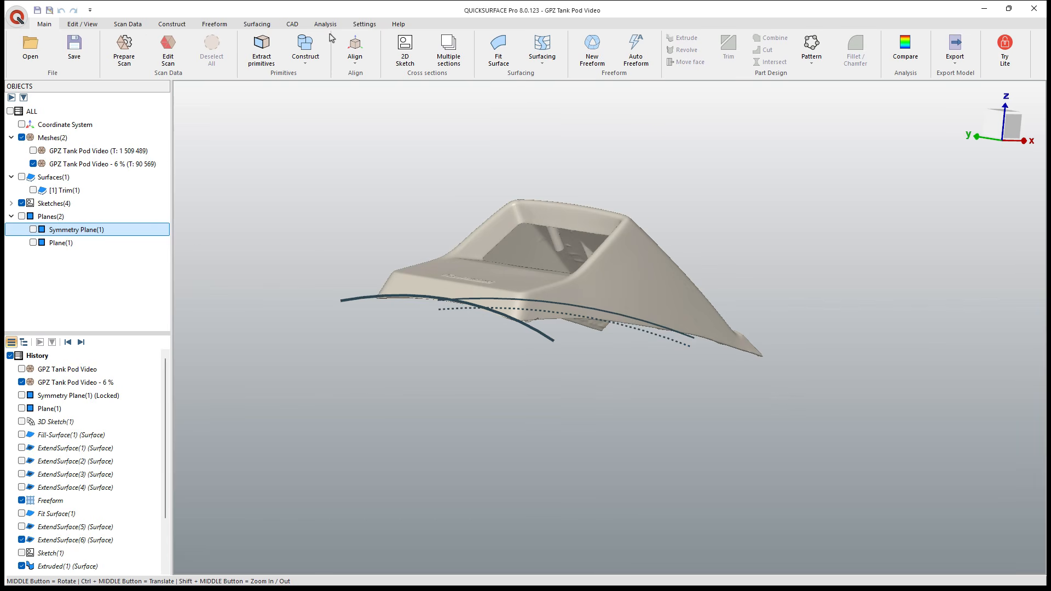
pyautogui.click(256, 24)
pyautogui.click(116, 50)
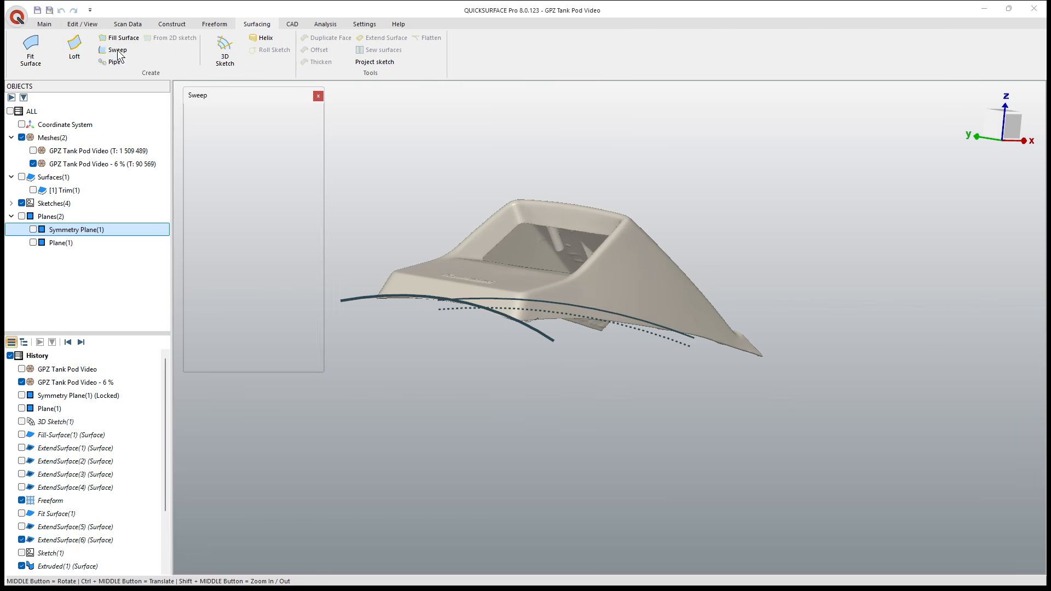
pyautogui.click(491, 304)
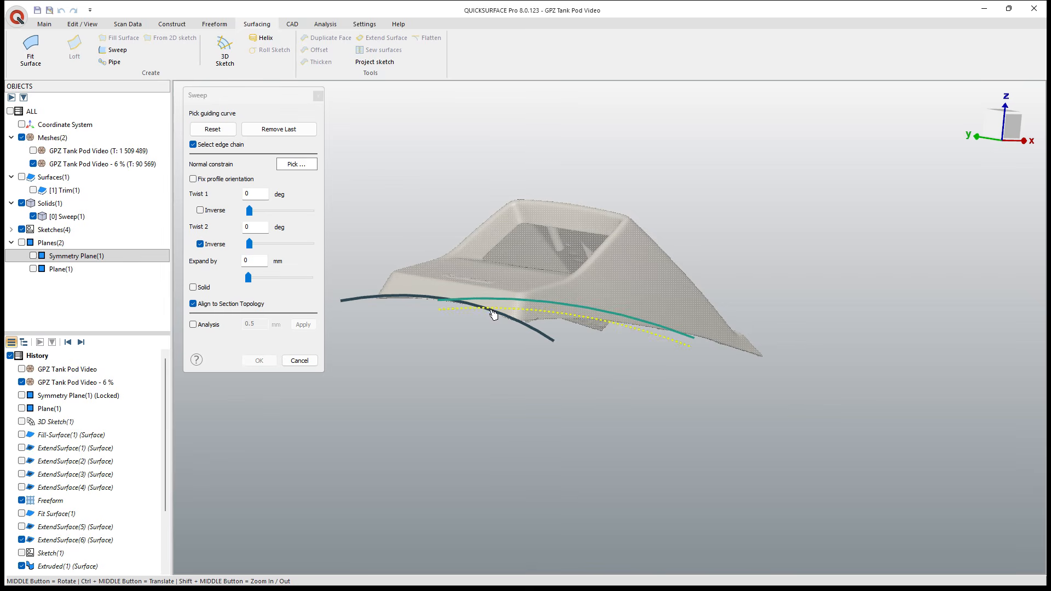
pyautogui.click(509, 322)
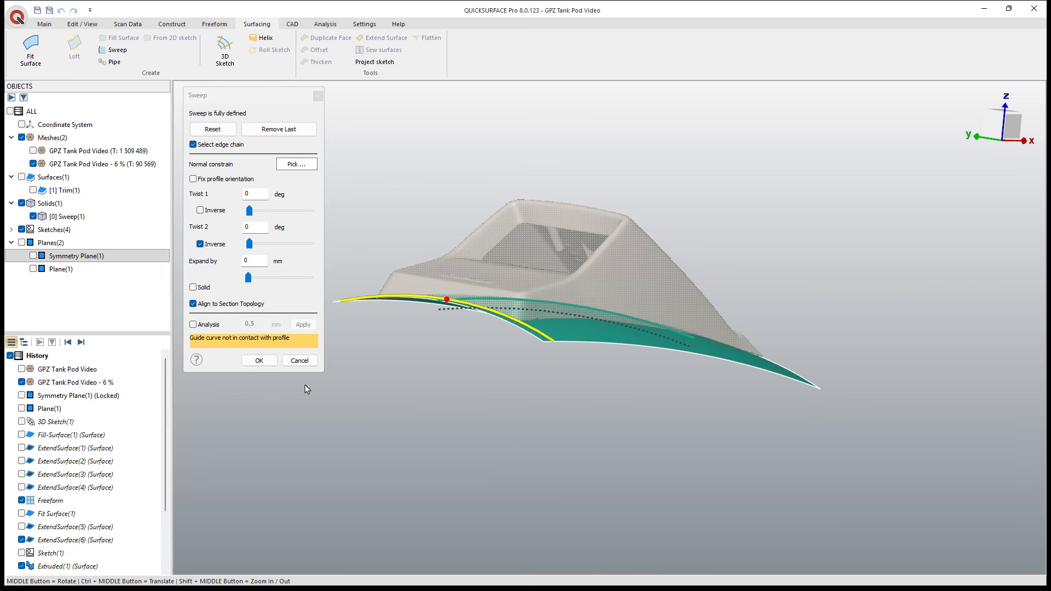
pyautogui.moveTo(307, 390); pyautogui.dragTo(628, 436, button='middle')
pyautogui.keyDown('shift'); pyautogui.moveTo(465, 326); pyautogui.dragTo(416, 339, button='middle'); pyautogui.keyUp('shift')
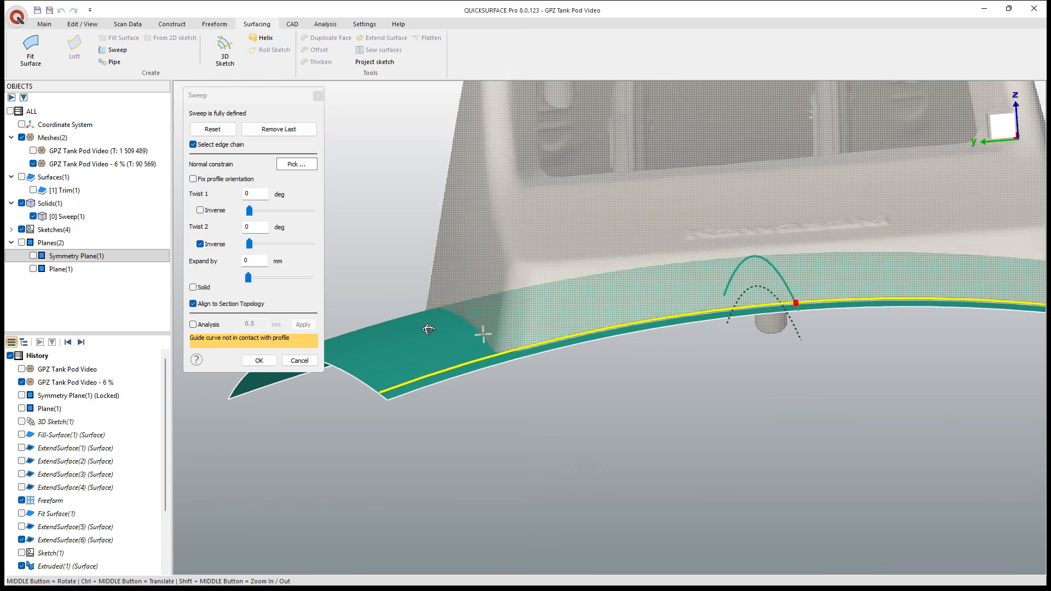
pyautogui.click(259, 360)
# Step: Show the trimmed shell and trim it with the swept surface, discarding the sweep's face so the pod's underside is open along the lower edge
pyautogui.scroll(-2, 438, 360)
pyautogui.moveTo(565, 386); pyautogui.dragTo(537, 372, button='middle')
pyautogui.click(33, 190)
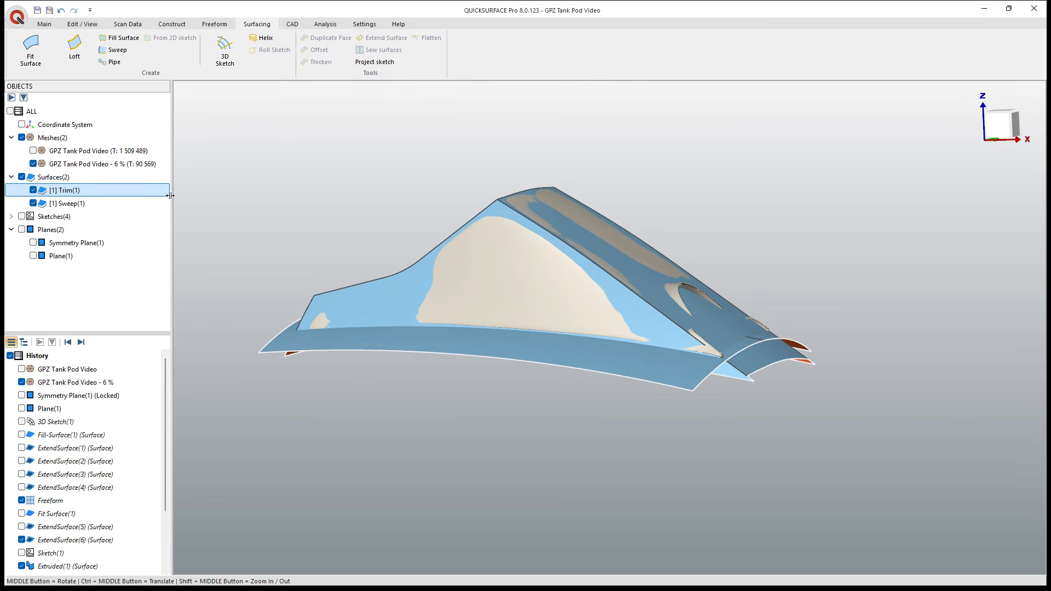
pyautogui.keyDown('ctrl'); pyautogui.click(65, 203); pyautogui.keyUp('ctrl')
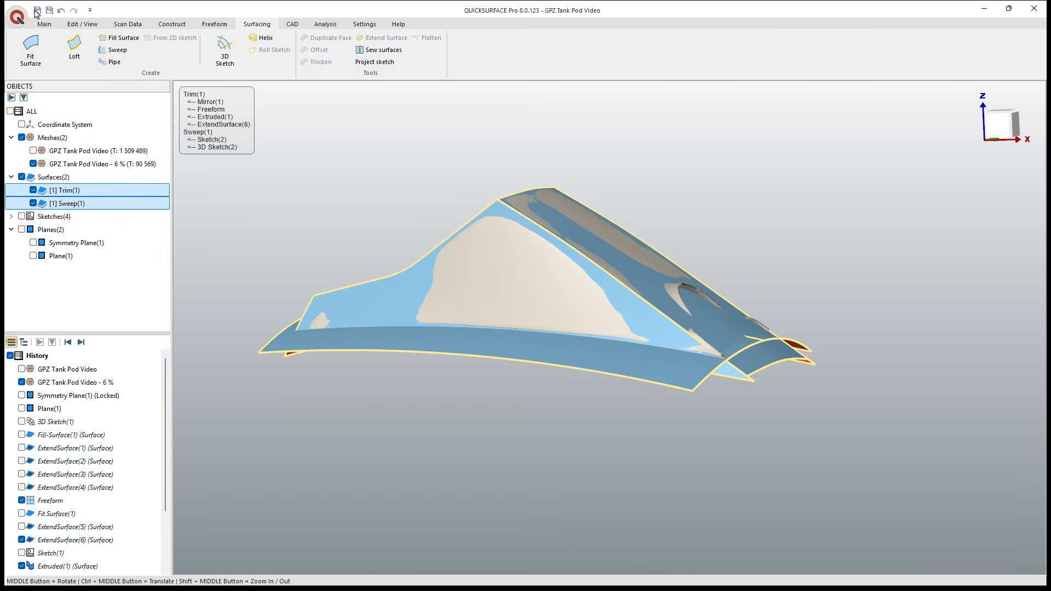
pyautogui.click(44, 24)
pyautogui.click(729, 49)
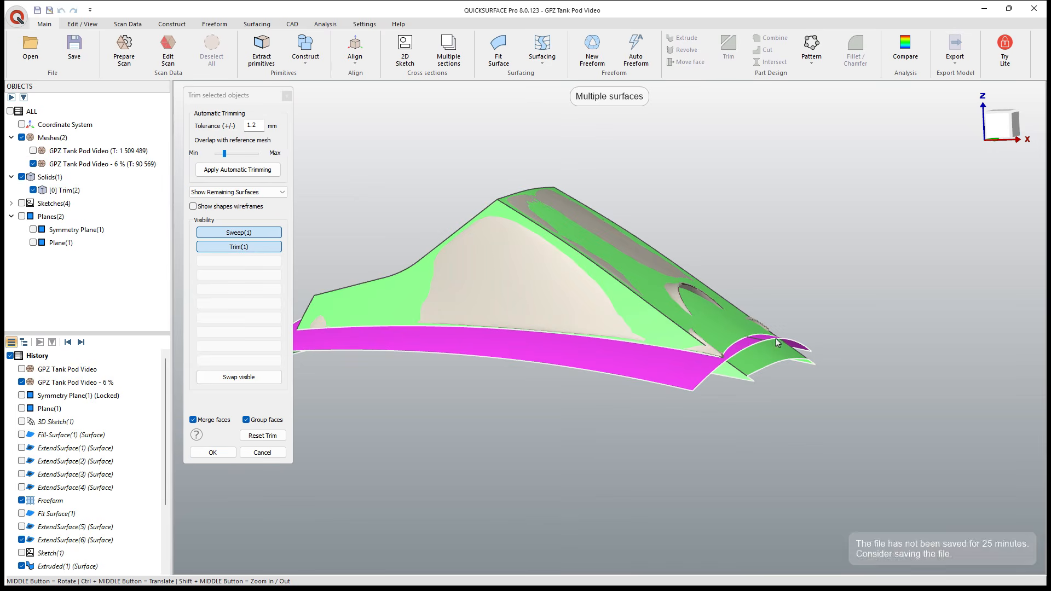
pyautogui.moveTo(656, 375); pyautogui.dragTo(692, 238, button='middle')
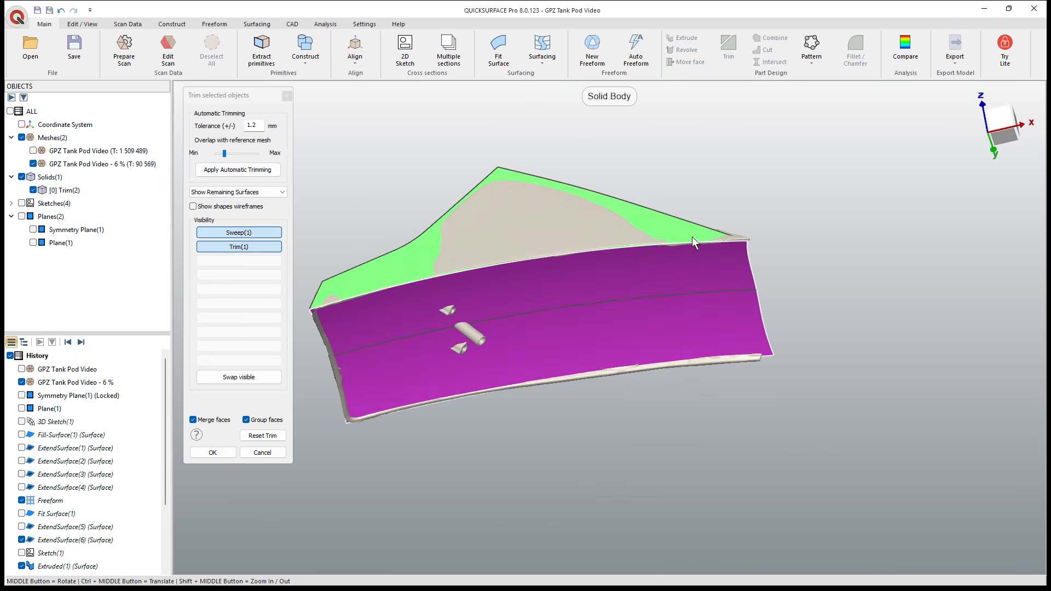
pyautogui.click(599, 283)
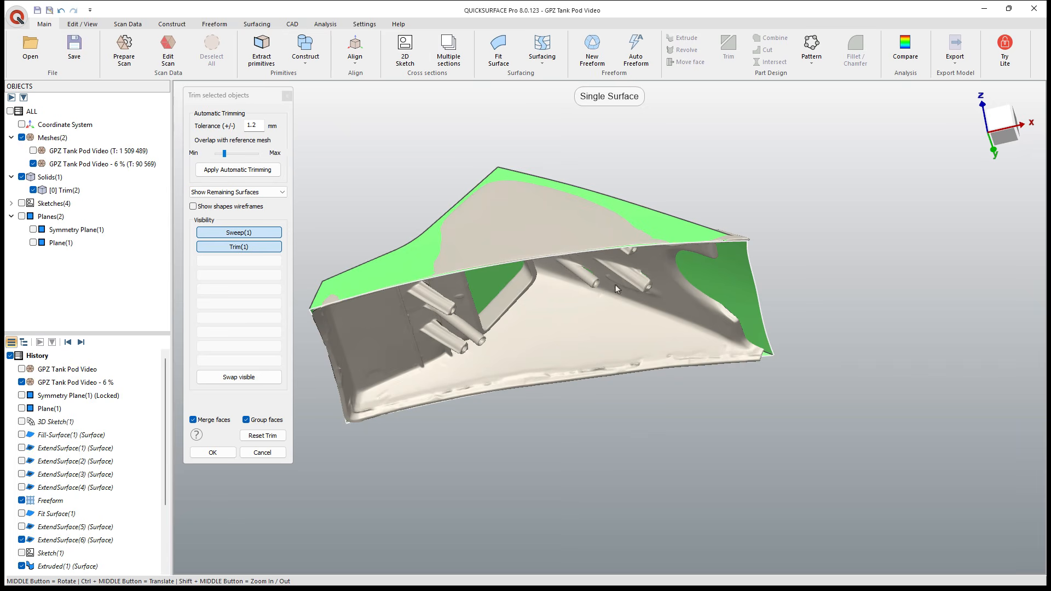
pyautogui.click(223, 452)
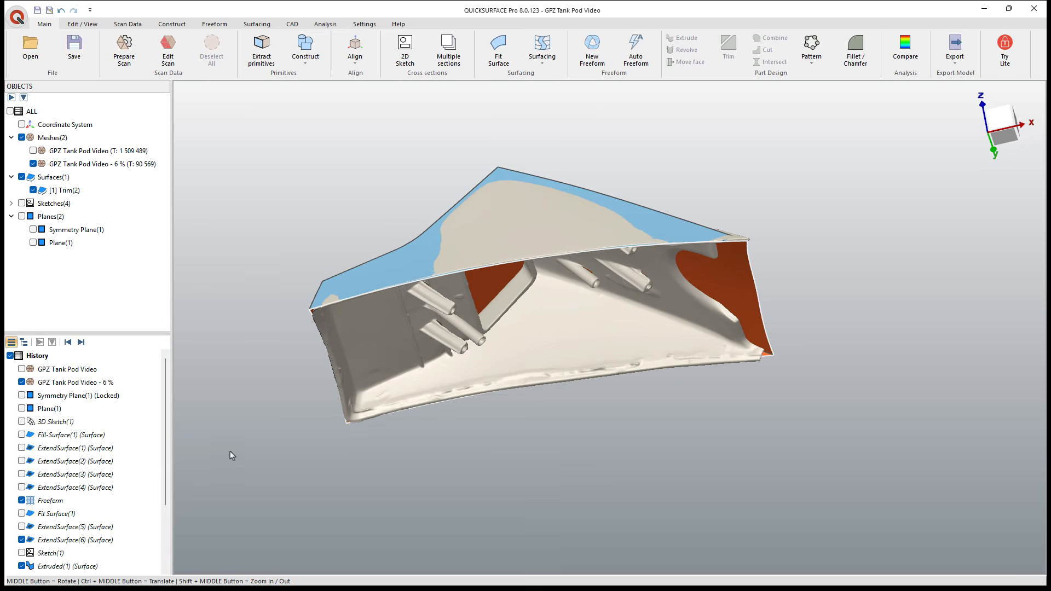
# Step: Examine the trimmed shell's lower edge, corners and front cutout from several angles
pyautogui.moveTo(462, 294); pyautogui.dragTo(305, 318, button='middle')
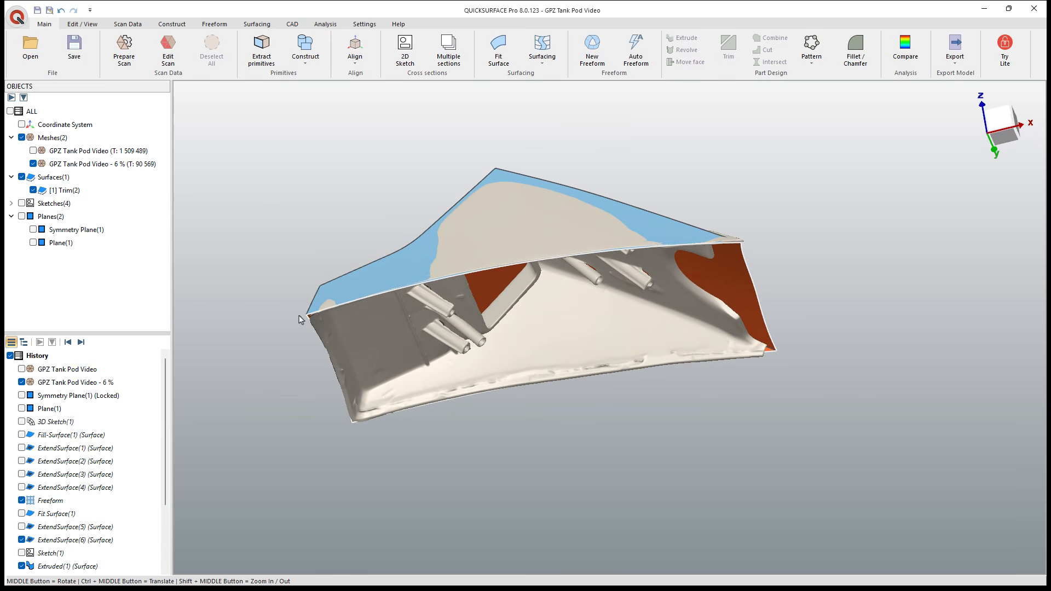
pyautogui.moveTo(480, 268); pyautogui.dragTo(646, 329, button='middle')
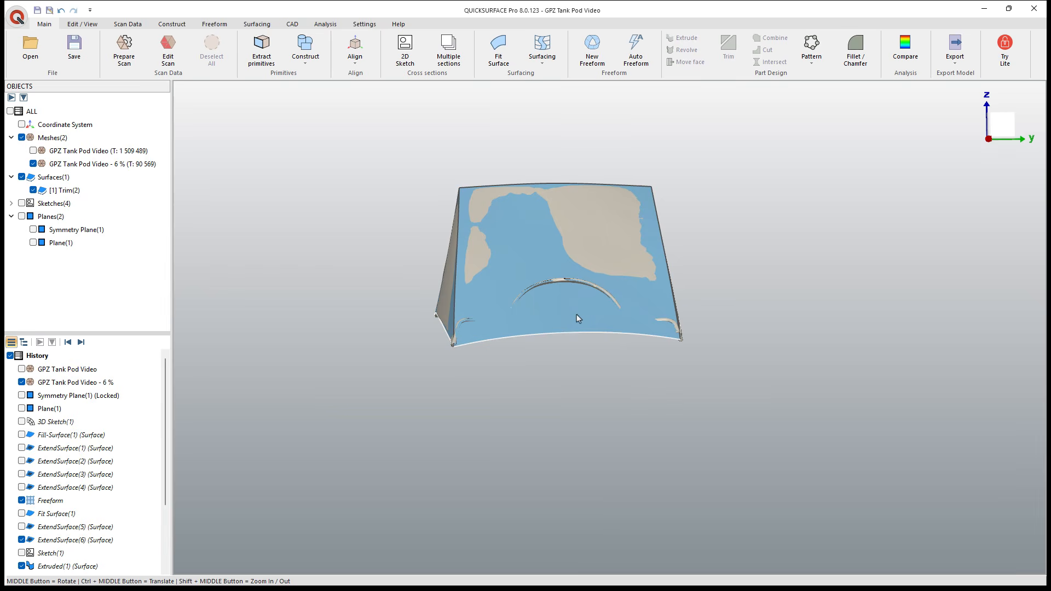
pyautogui.moveTo(577, 314); pyautogui.dragTo(471, 331, button='middle')
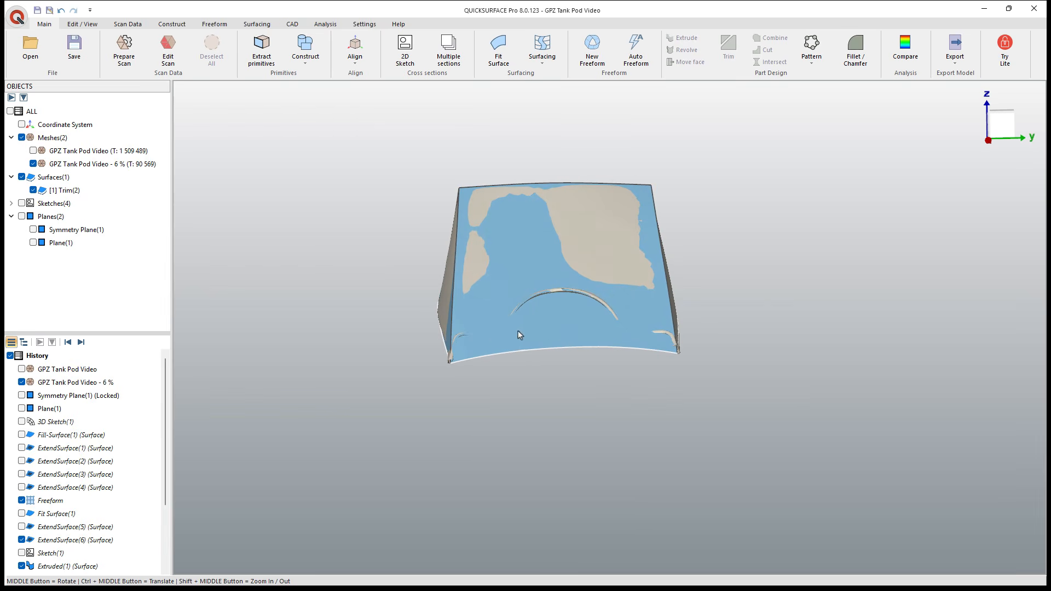
pyautogui.moveTo(564, 335); pyautogui.dragTo(645, 351, button='middle')
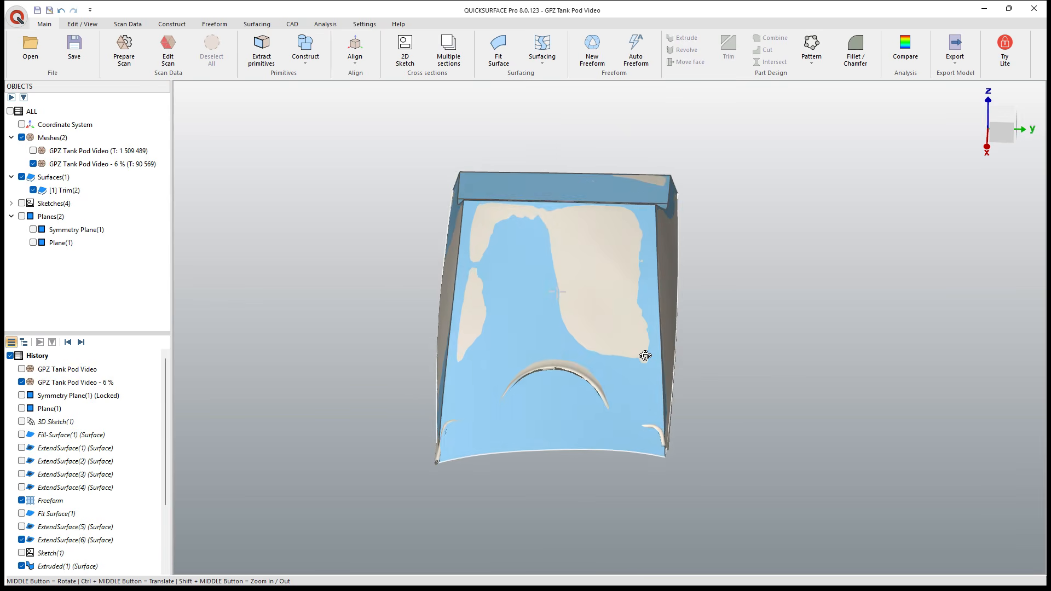
pyautogui.scroll(-2, 640, 346)
pyautogui.moveTo(610, 436); pyautogui.dragTo(670, 358, button='middle')
pyautogui.click(321, 67)
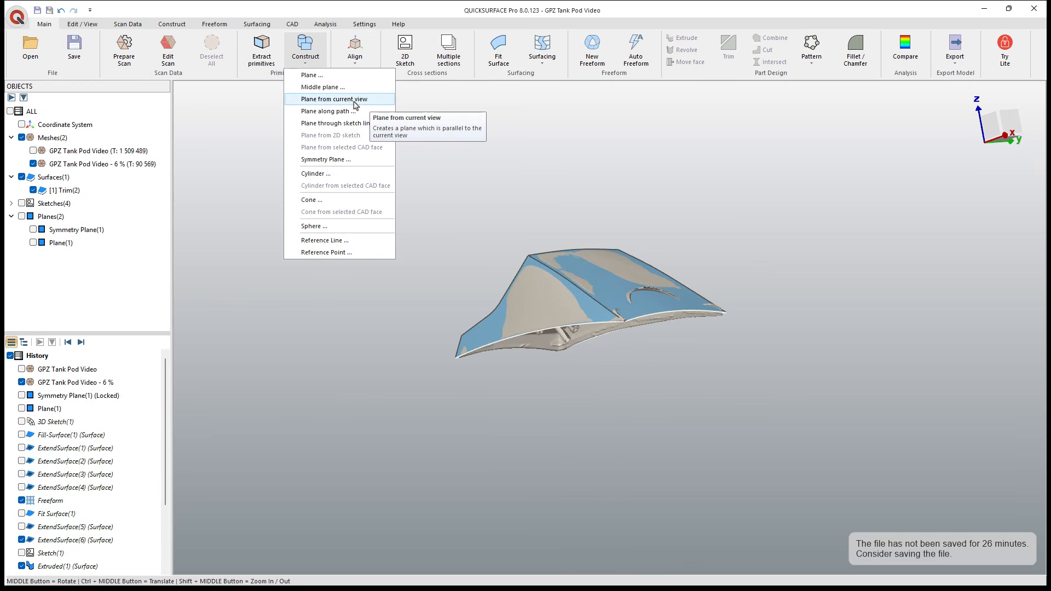
pyautogui.click(564, 195)
pyautogui.moveTo(744, 298); pyautogui.dragTo(707, 282, button='middle')
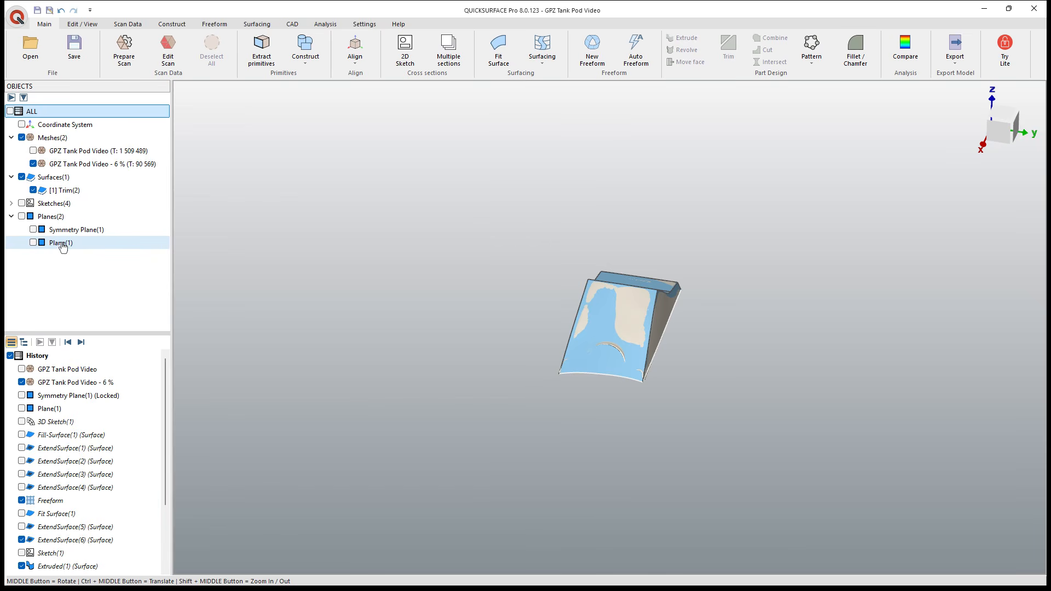
pyautogui.click(33, 244)
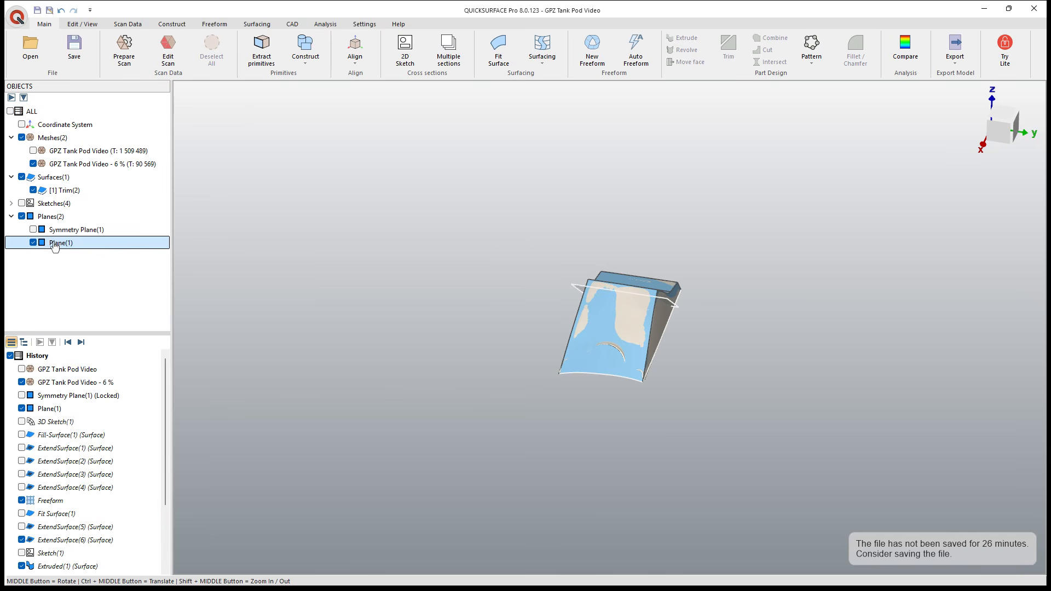
pyautogui.rightClick(54, 247)
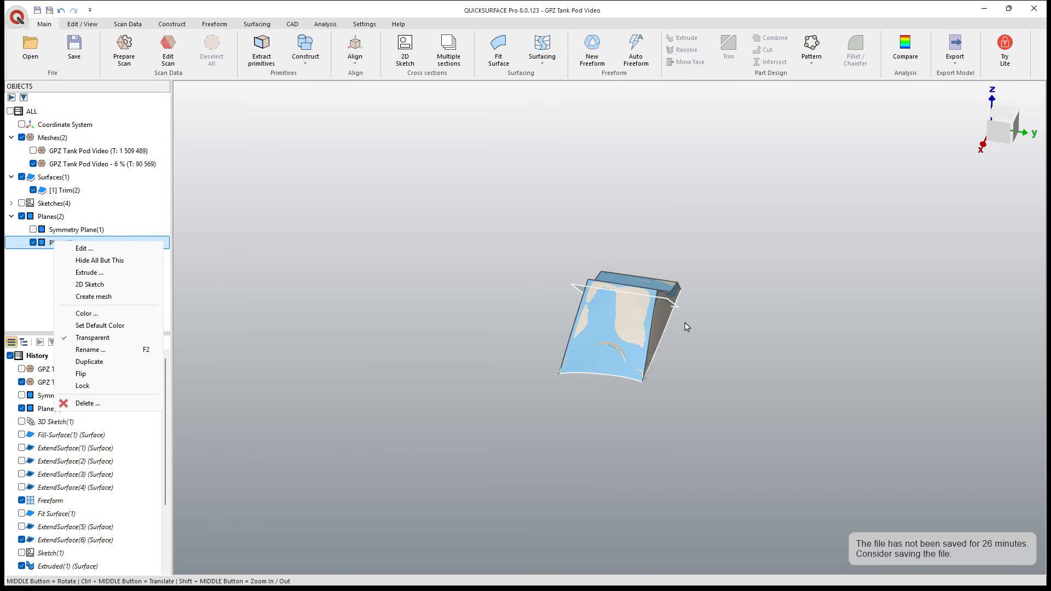
pyautogui.click(669, 315)
pyautogui.moveTo(652, 316); pyautogui.dragTo(620, 343, button='middle')
pyautogui.scroll(2, 598, 298)
# Step: Construct a locked horizontal plane with normal 0, 0, 1 and a 0 mm offset from the origin
pyautogui.click(61, 242)
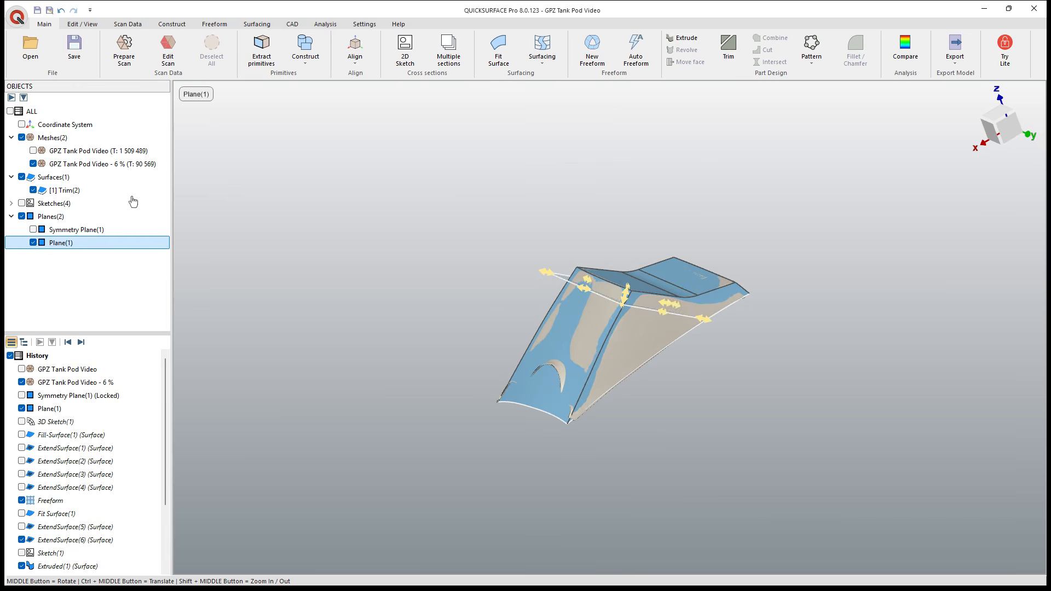
pyautogui.click(302, 65)
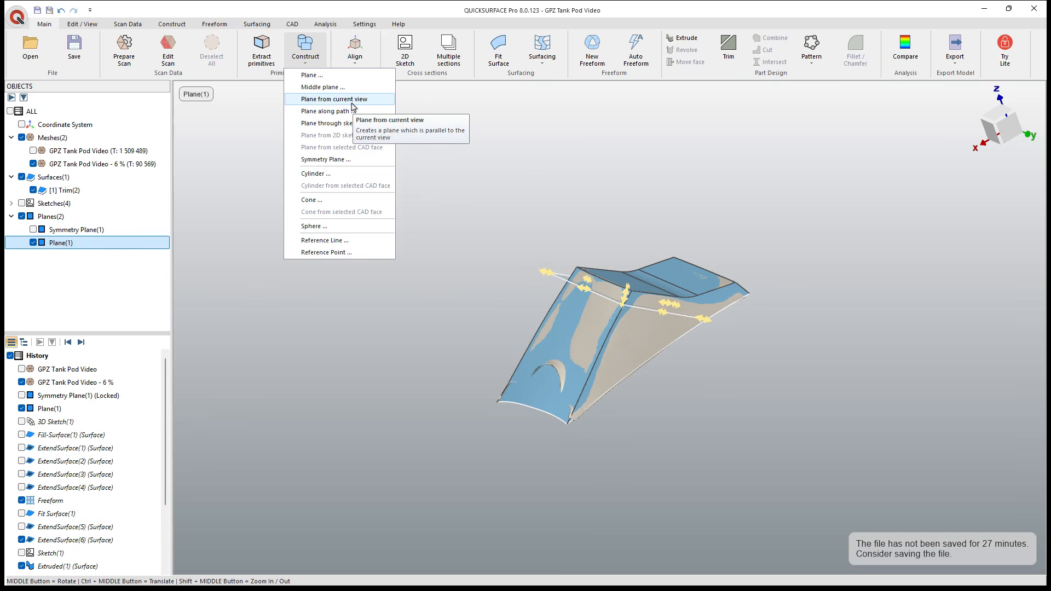
pyautogui.click(329, 78)
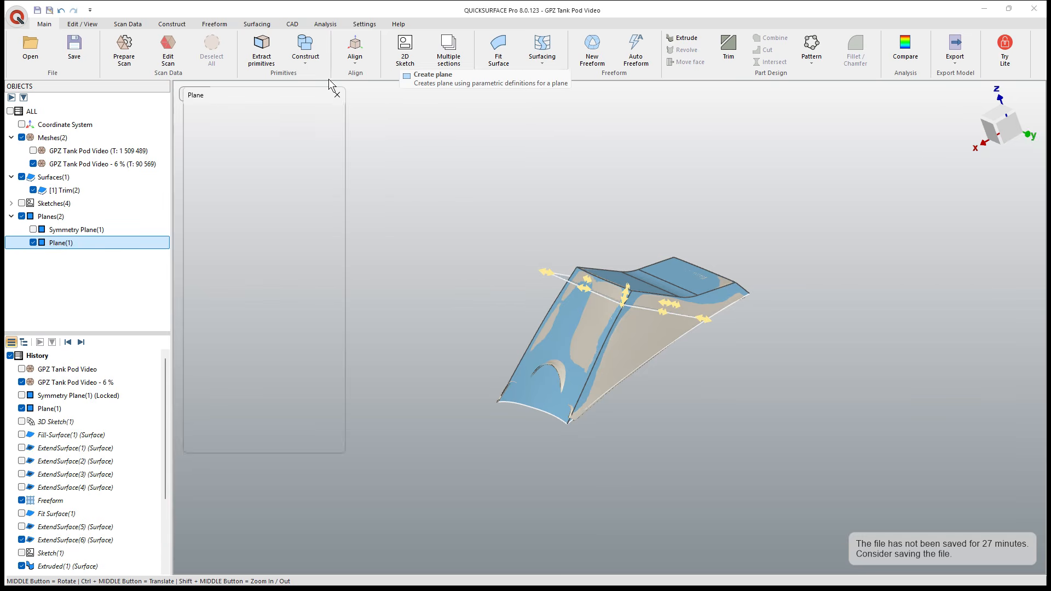
pyautogui.scroll(2, 665, 312)
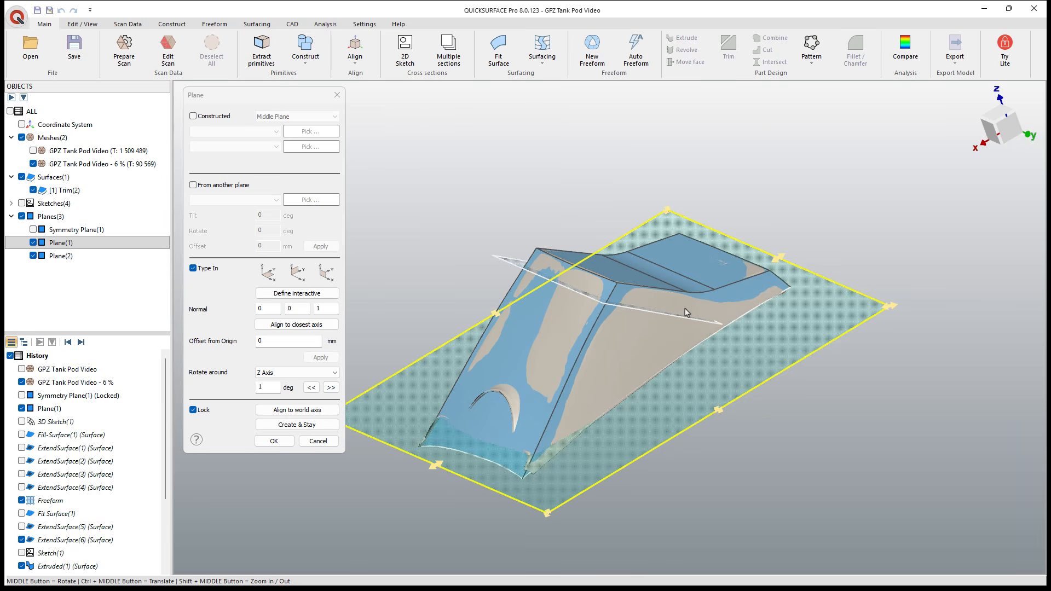
pyautogui.moveTo(686, 312); pyautogui.dragTo(451, 364, button='middle')
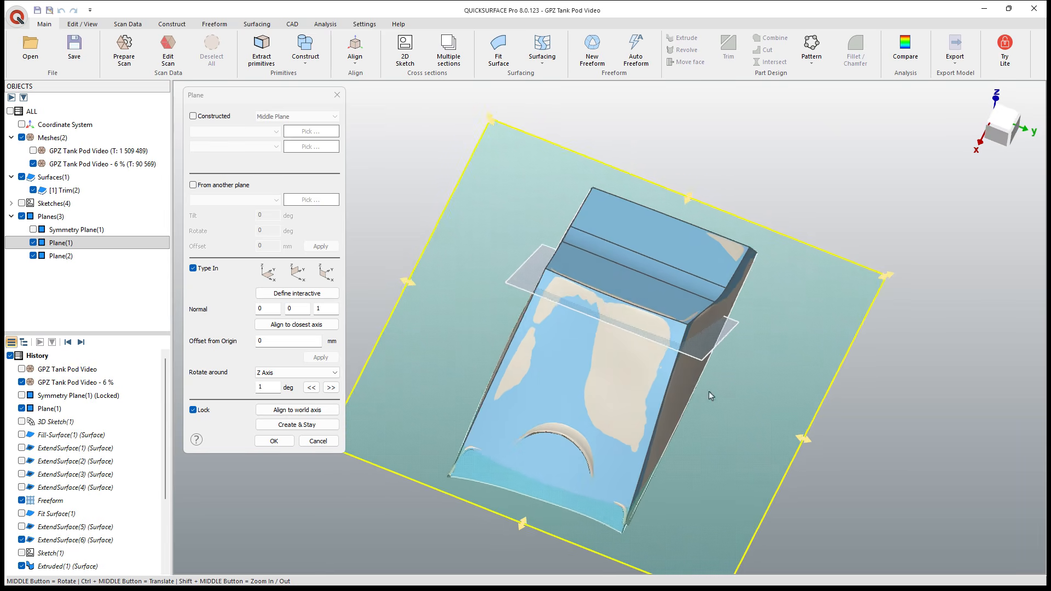
pyautogui.moveTo(711, 395); pyautogui.dragTo(698, 371, button='middle')
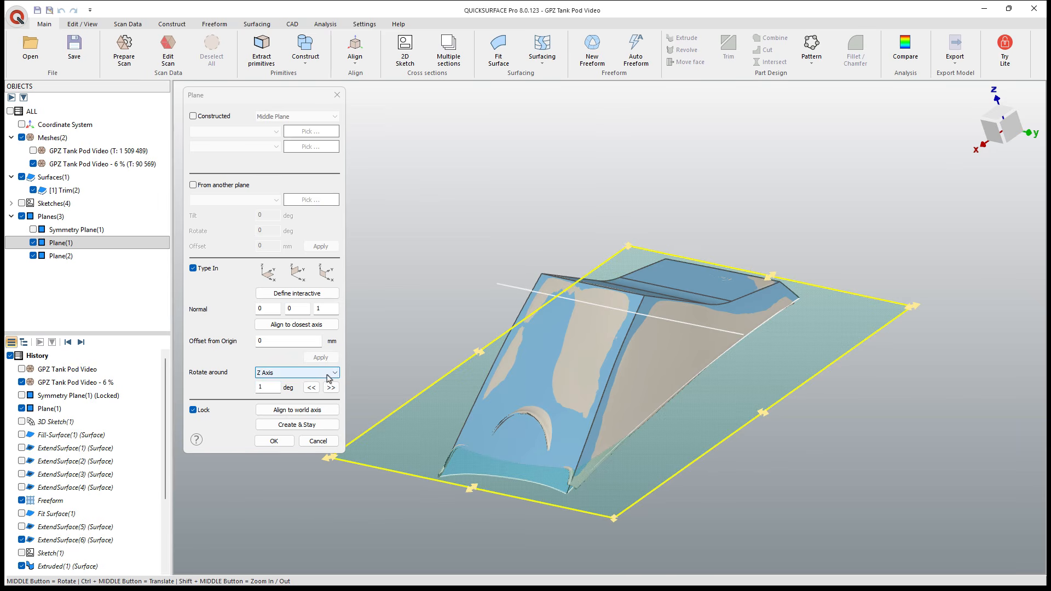
pyautogui.moveTo(531, 376); pyautogui.dragTo(587, 391, button='middle')
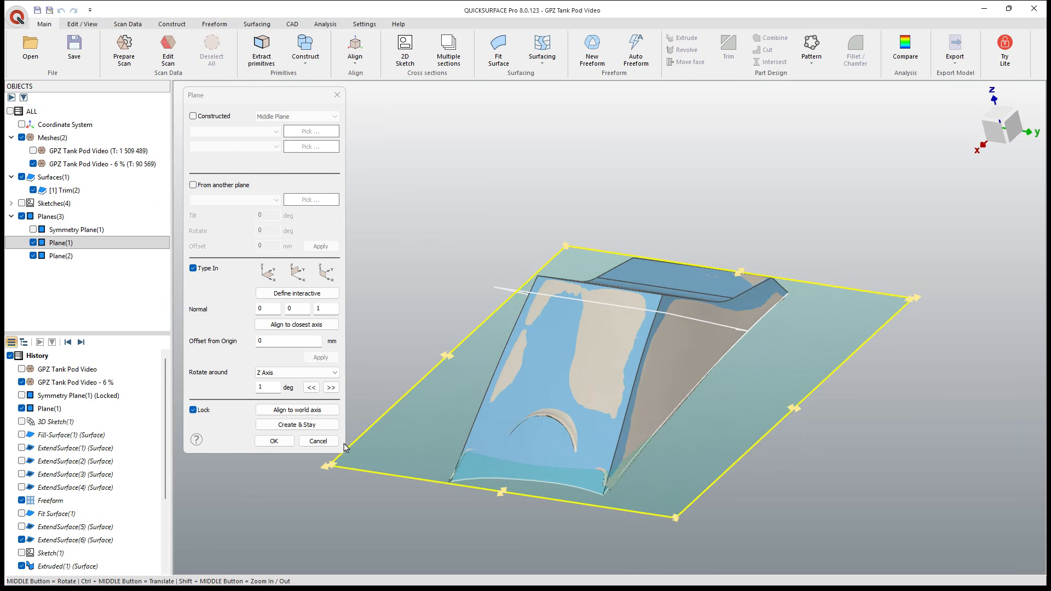
pyautogui.click(277, 441)
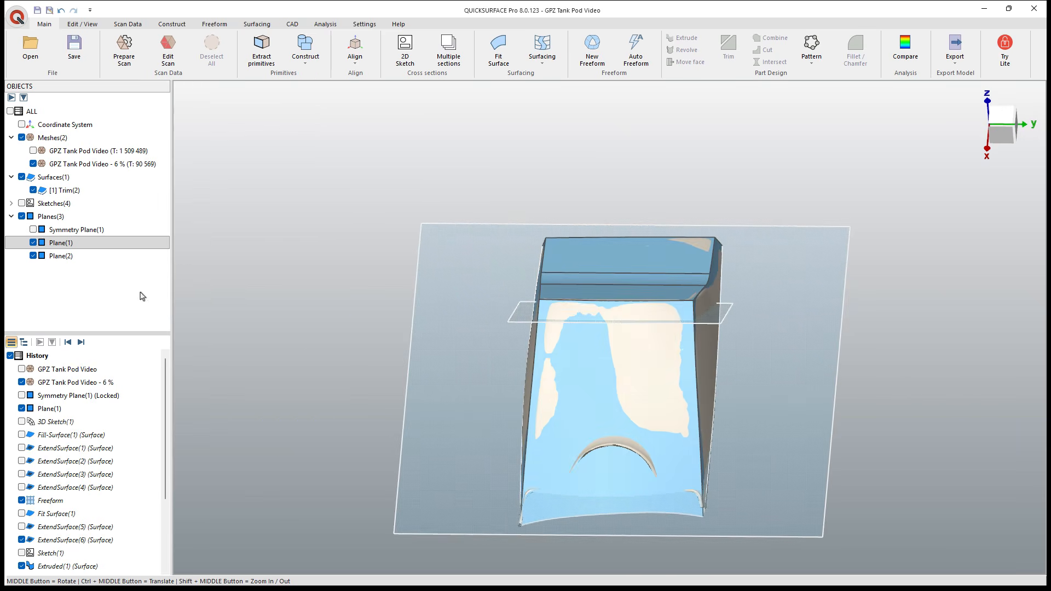
# Step: Hide Plane(1) and create a 2D sketch for an extruded surface on the new horizontal plane with 0 mm offset
pyautogui.click(27, 245)
pyautogui.click(34, 245)
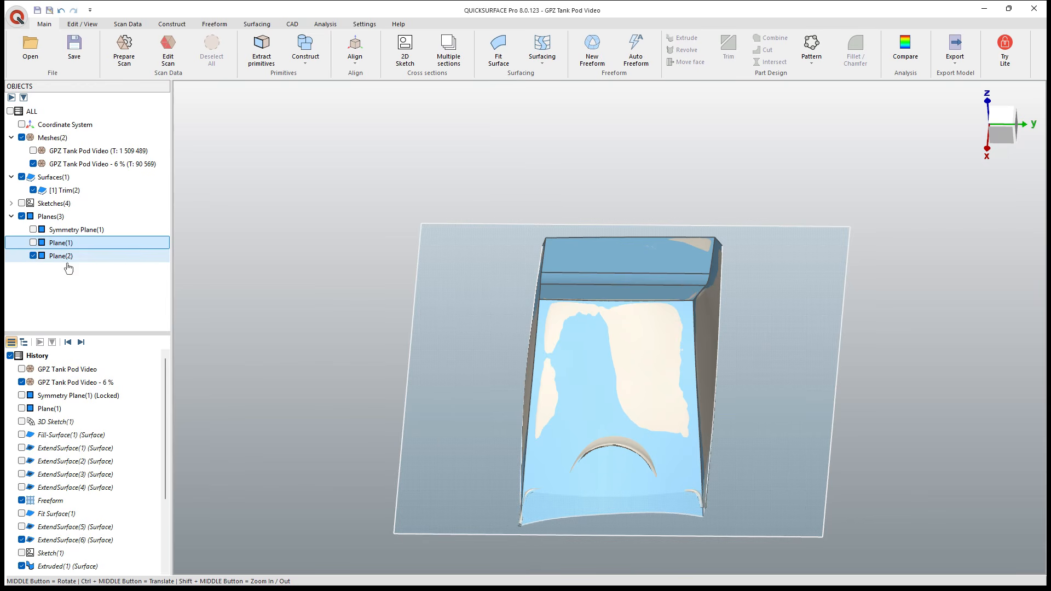
pyautogui.click(439, 343)
pyautogui.click(405, 60)
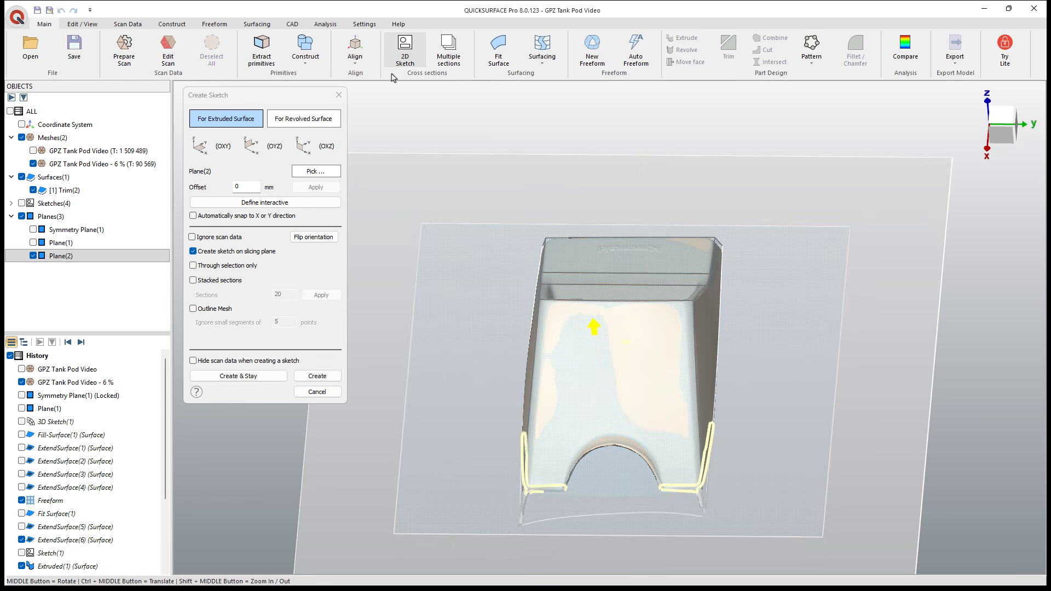
pyautogui.click(314, 377)
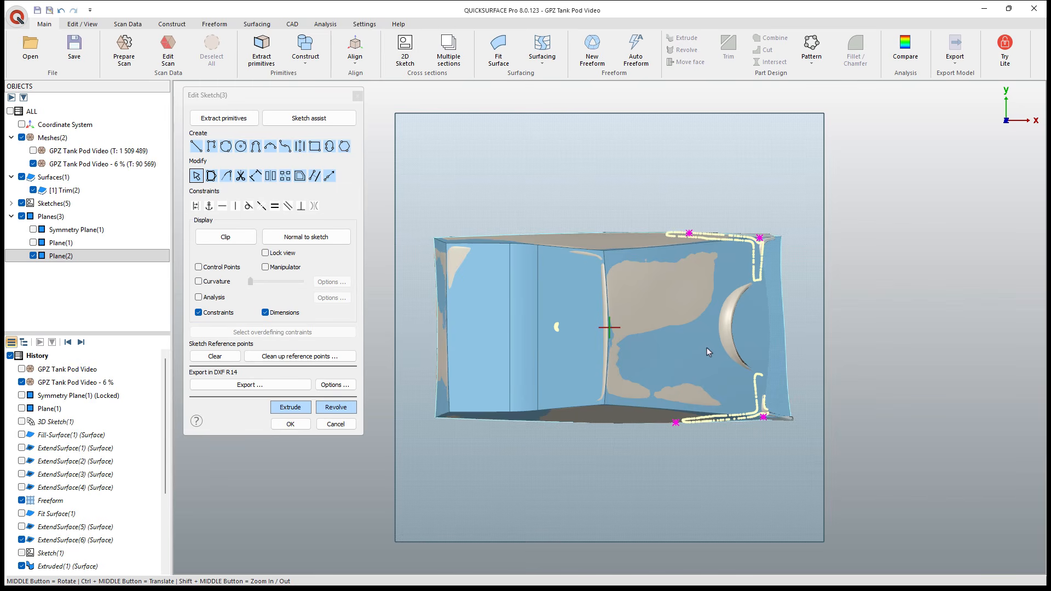
# Step: Hide the trimmed shell and sketch a vertical line about 17 mm long beside the curved front cutout, starting level with the origin
pyautogui.scroll(2, 790, 308)
pyautogui.click(33, 190)
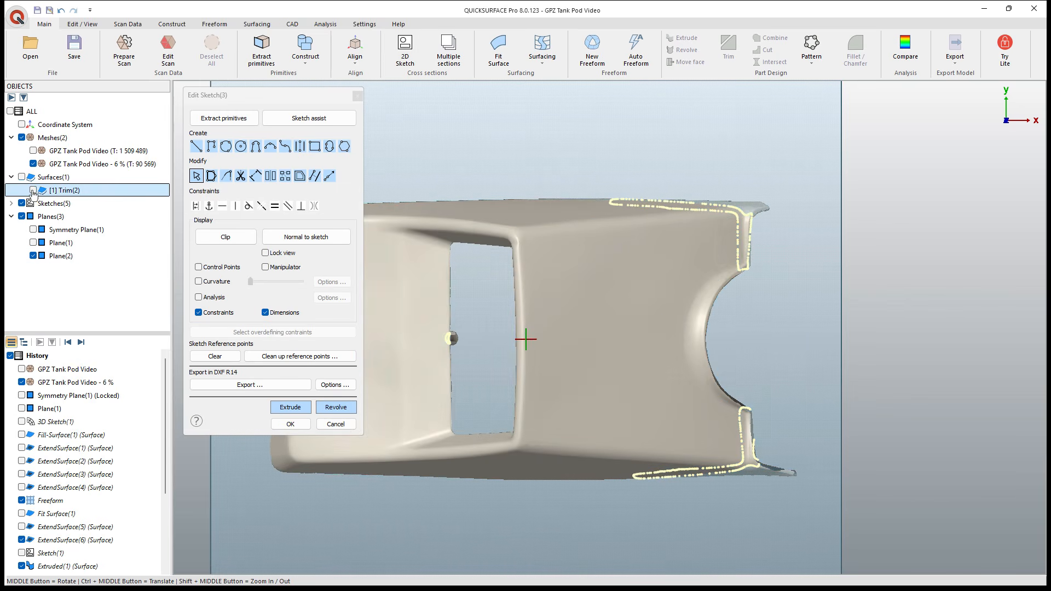
pyautogui.scroll(2, 770, 269)
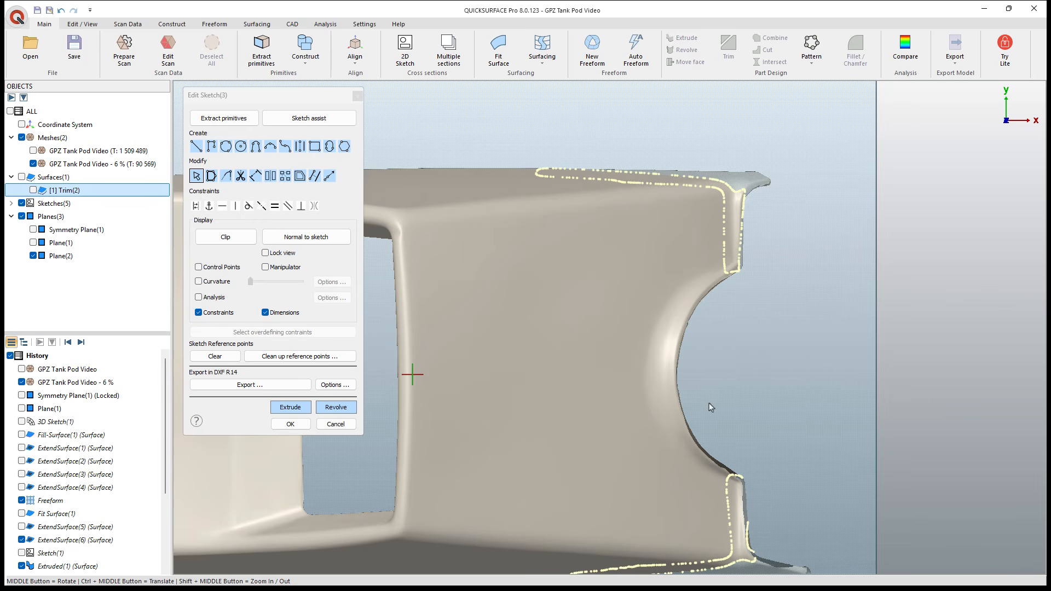
pyautogui.scroll(-2, 616, 277)
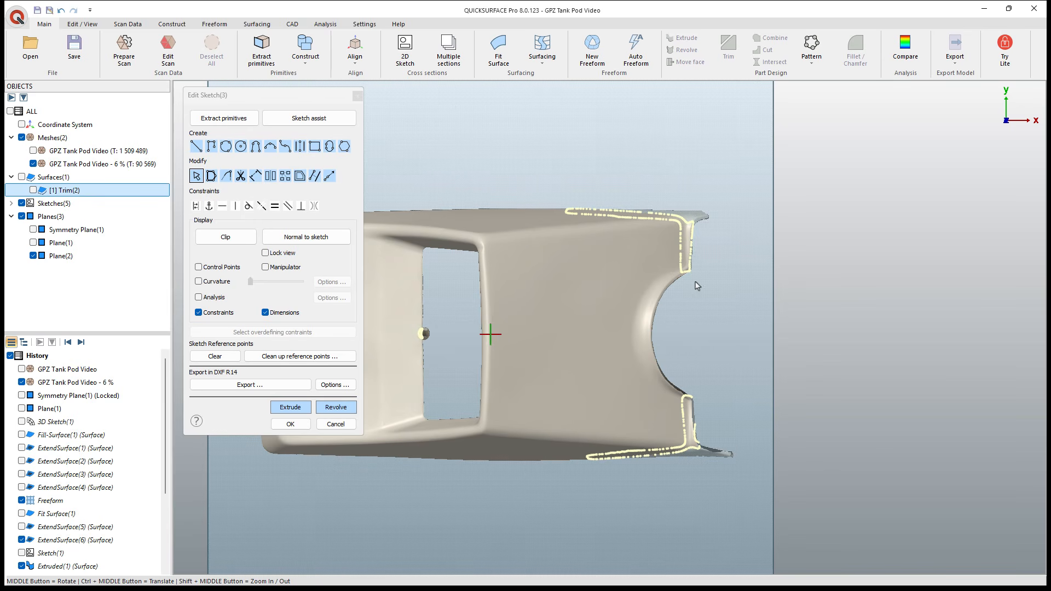
pyautogui.click(196, 146)
pyautogui.click(643, 335)
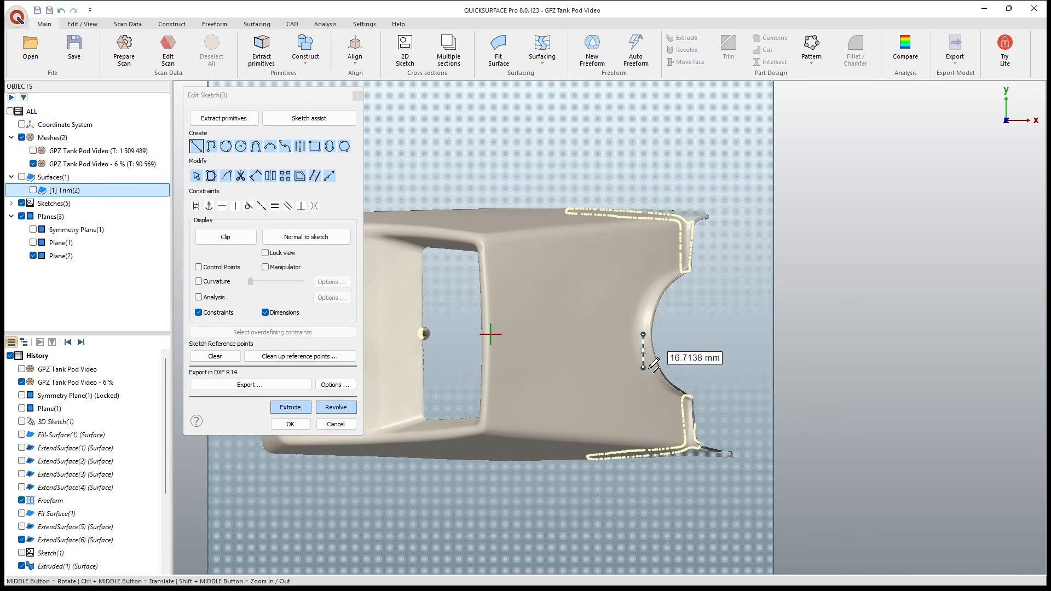
pyautogui.click(643, 370)
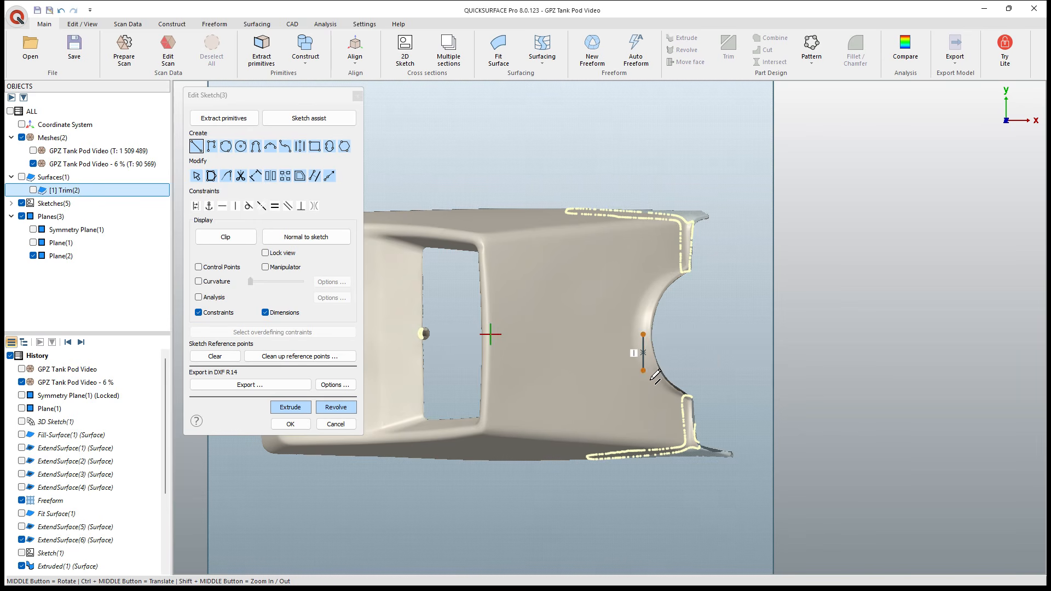
# Step: Draw an arc tangent to the line from its upper end to the cutout's upper corner, and turn the line into construction geometry
pyautogui.click(270, 146)
pyautogui.click(643, 335)
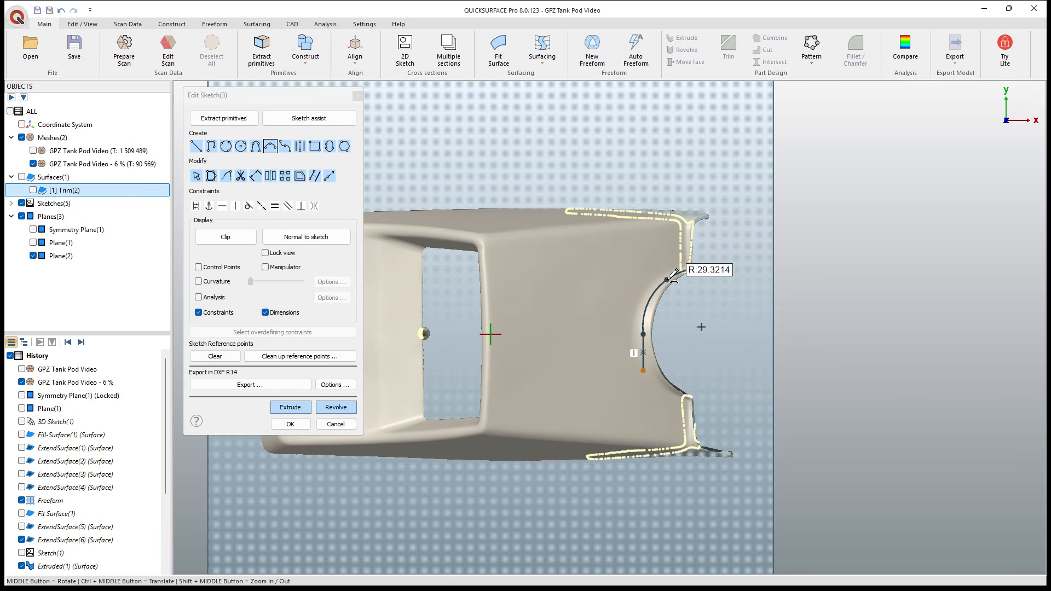
pyautogui.click(691, 270)
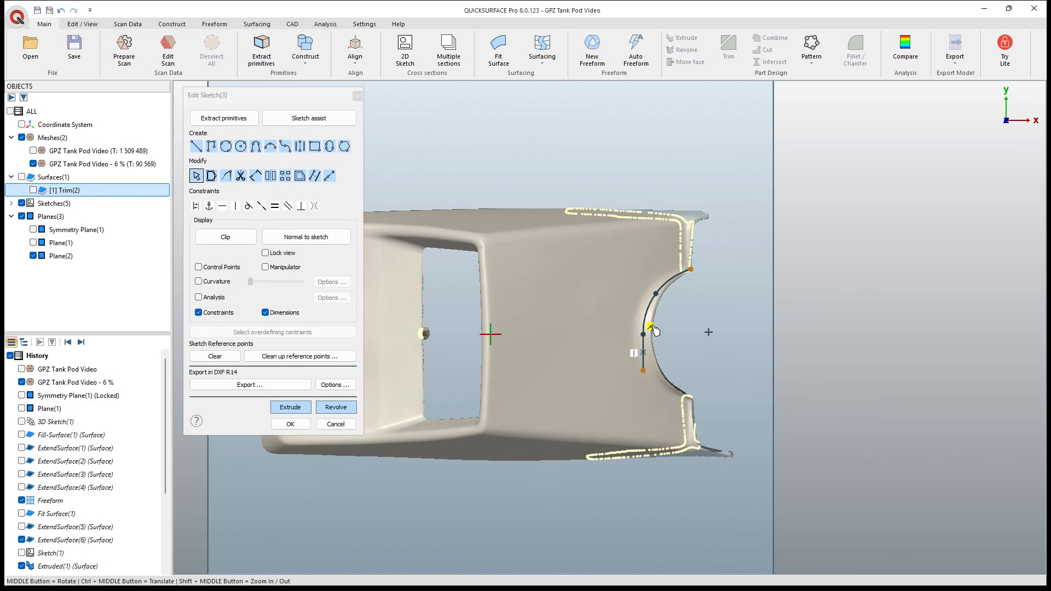
pyautogui.scroll(2, 652, 345)
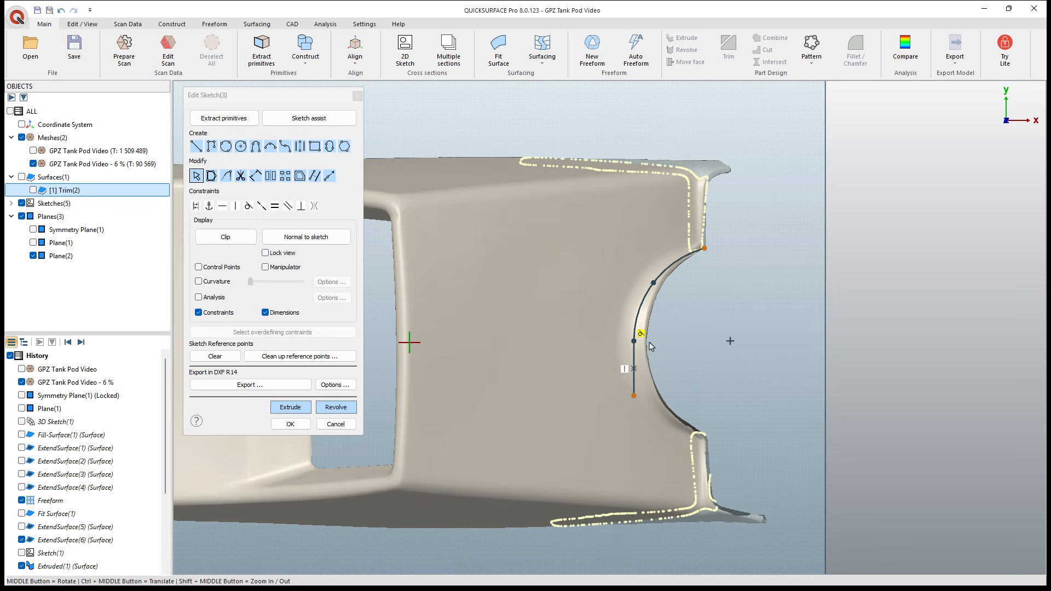
pyautogui.click(634, 363)
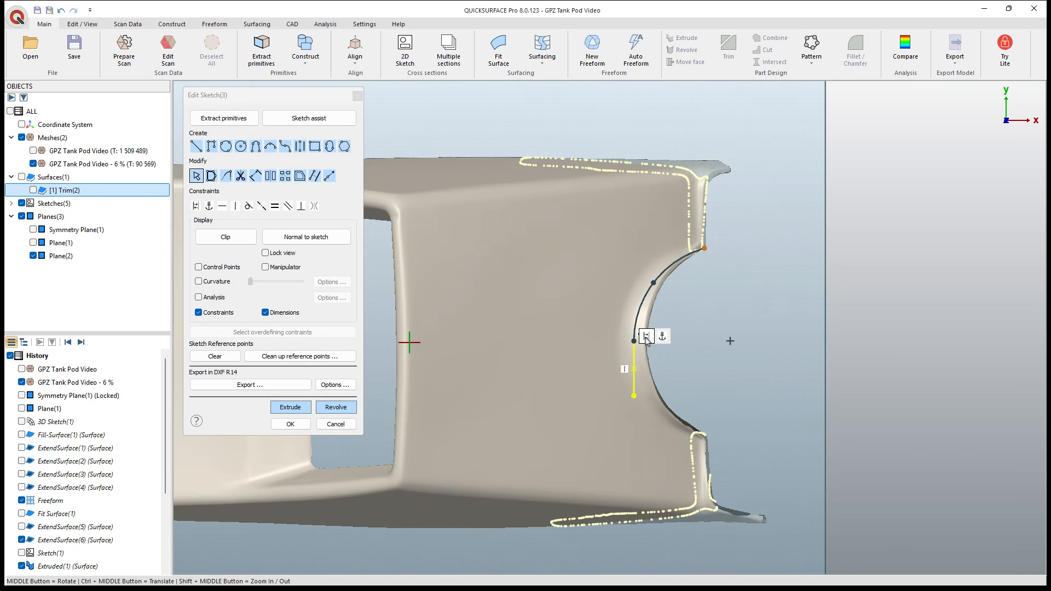
pyautogui.click(647, 338)
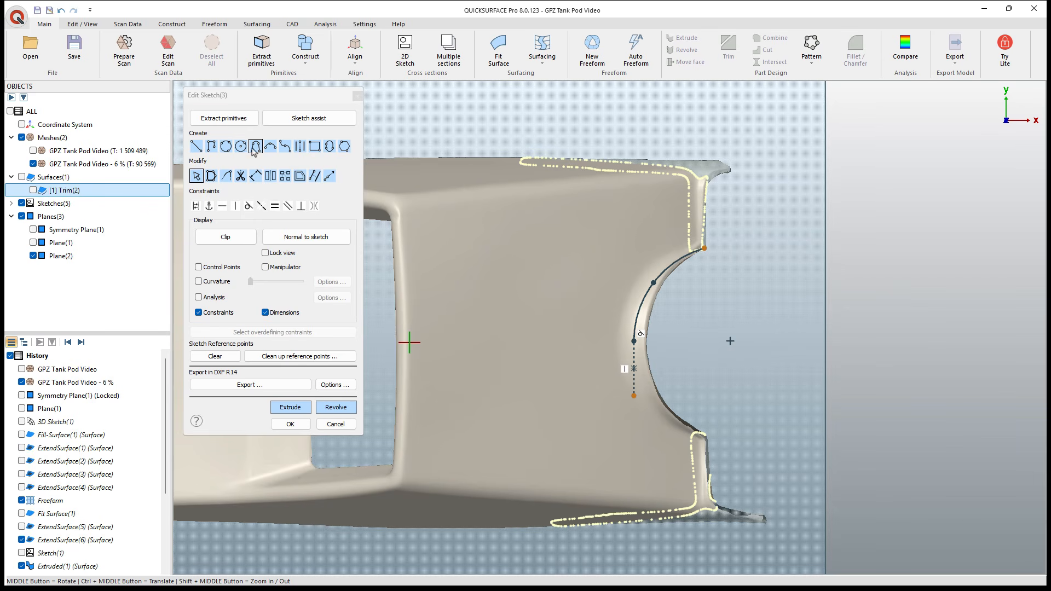
# Step: Sketch a line about 22 mm long from the arc's upper end along the front edge, and a second line angled outward from its end
pyautogui.click(196, 146)
pyautogui.click(704, 249)
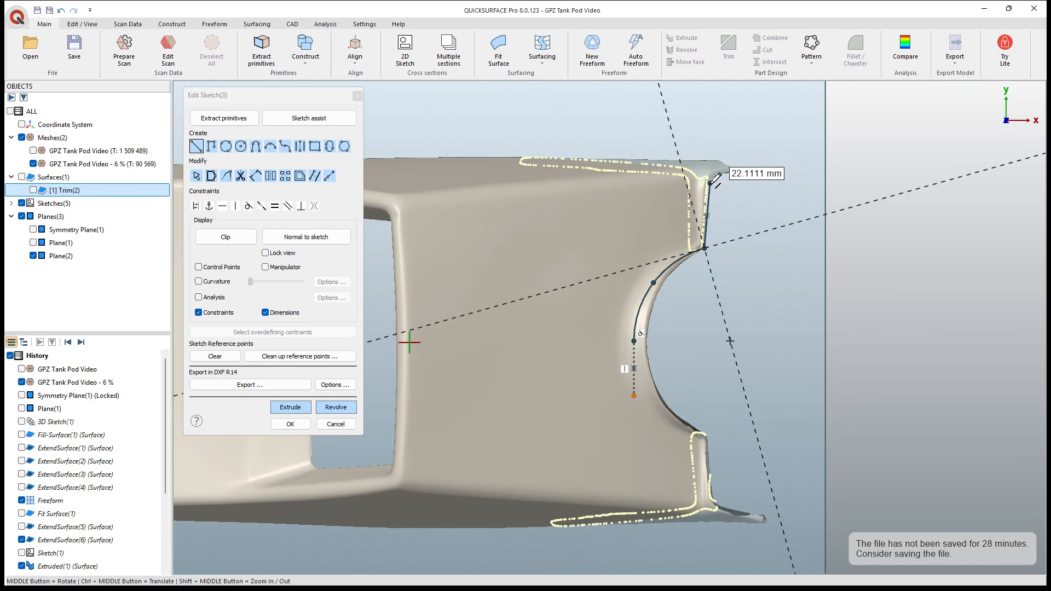
pyautogui.click(710, 182)
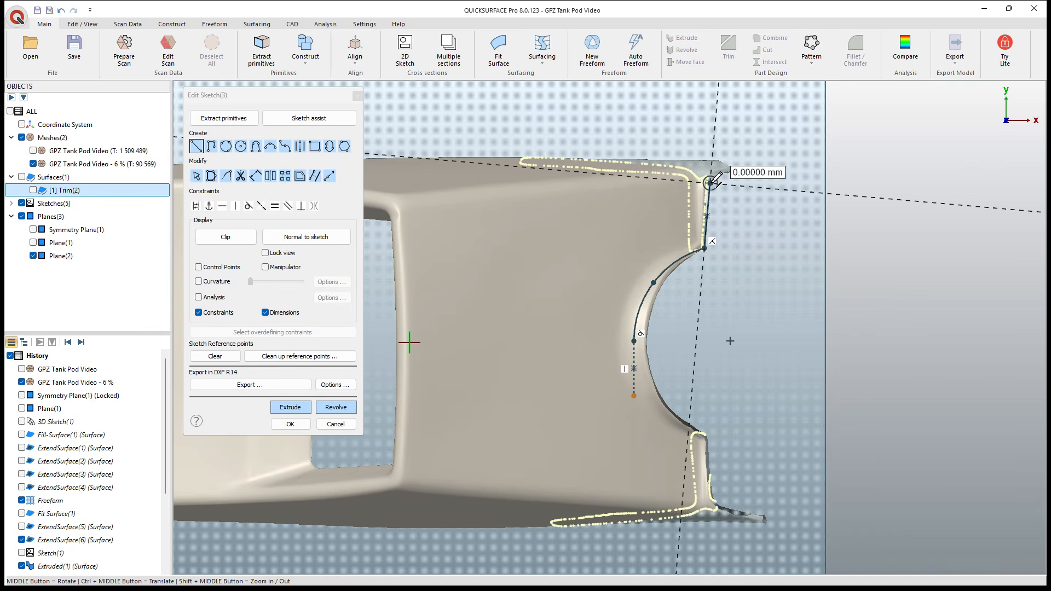
pyautogui.click(769, 170)
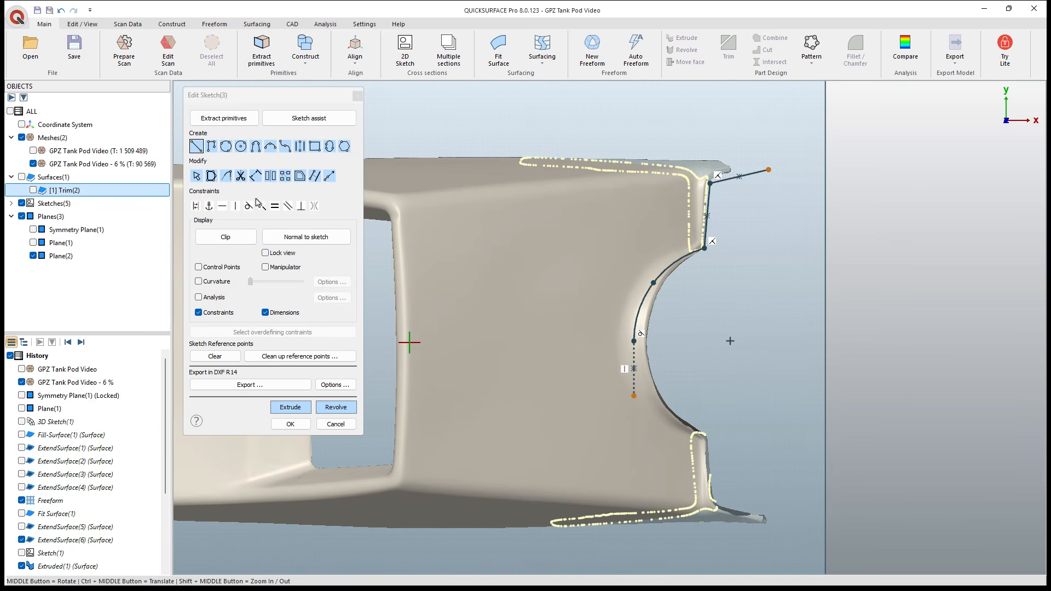
# Step: Fillet the corner between the two new lines and set its radius to 5 mm
pyautogui.click(227, 177)
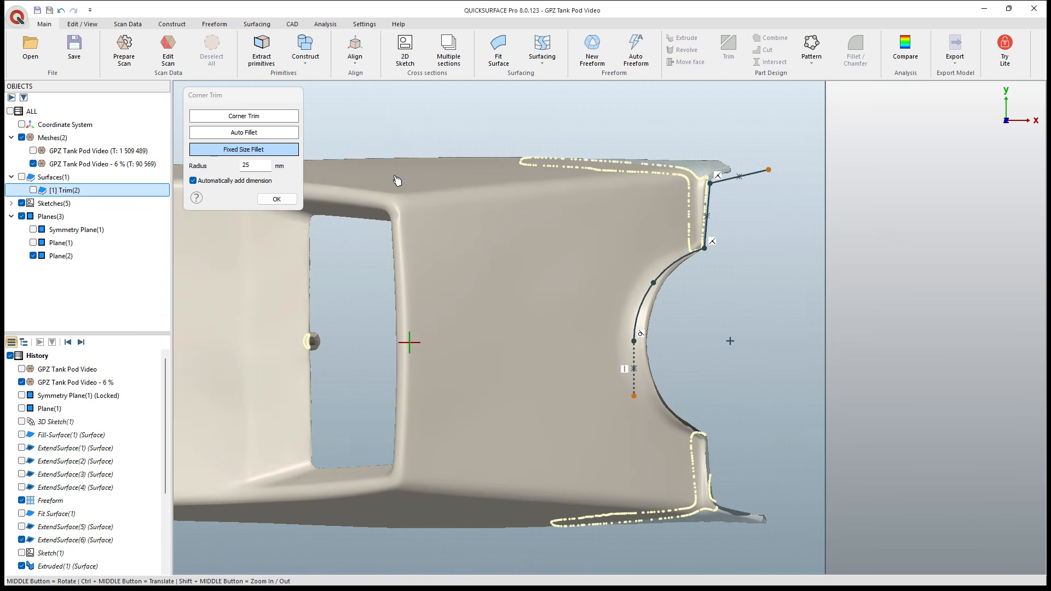
pyautogui.scroll(2, 707, 197)
pyautogui.click(715, 184)
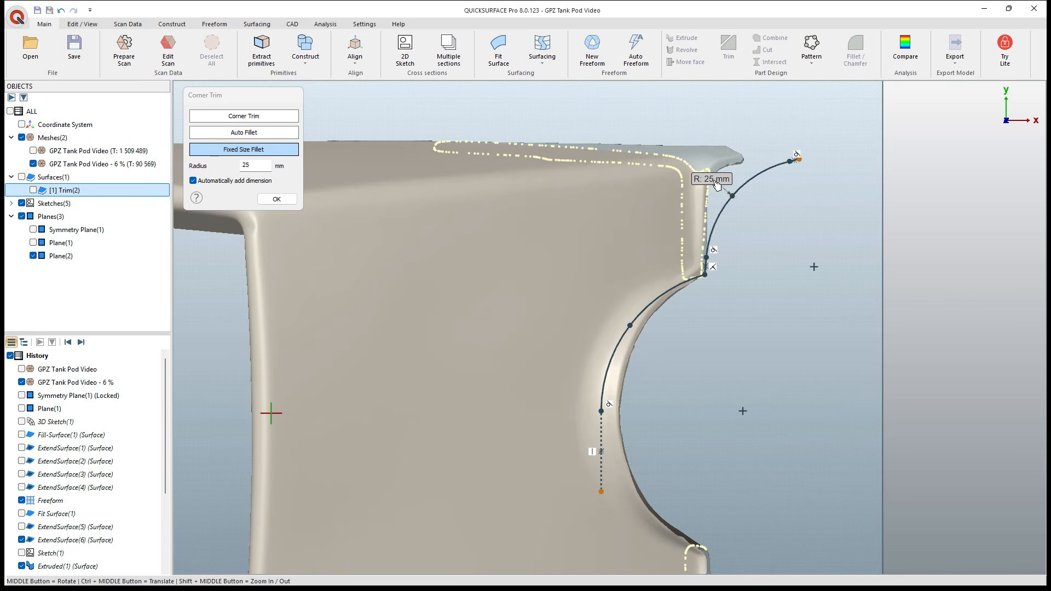
pyautogui.doubleClick(256, 168)
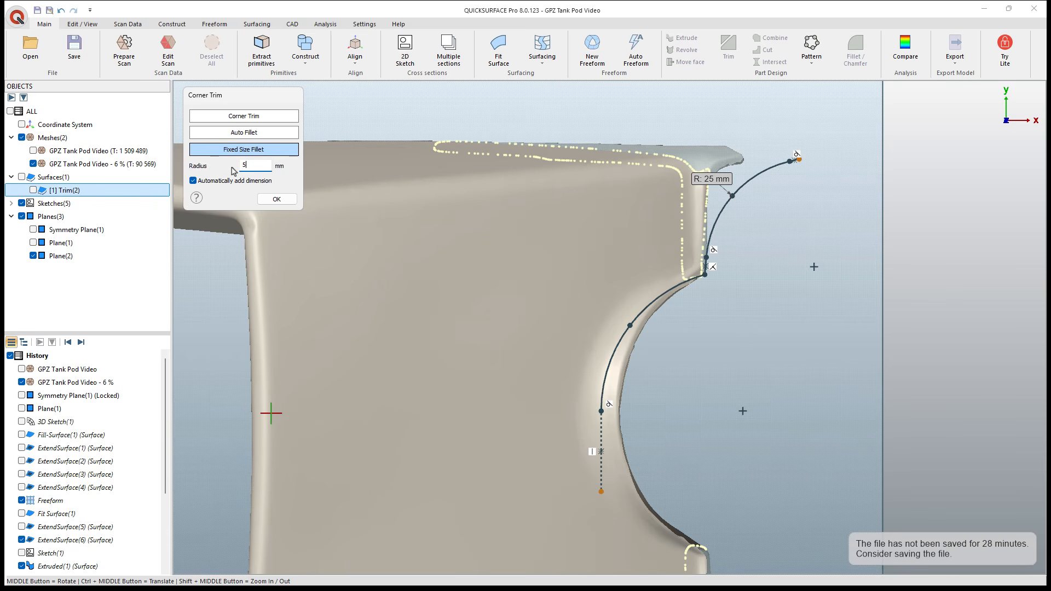
pyautogui.click(280, 198)
pyautogui.doubleClick(721, 180)
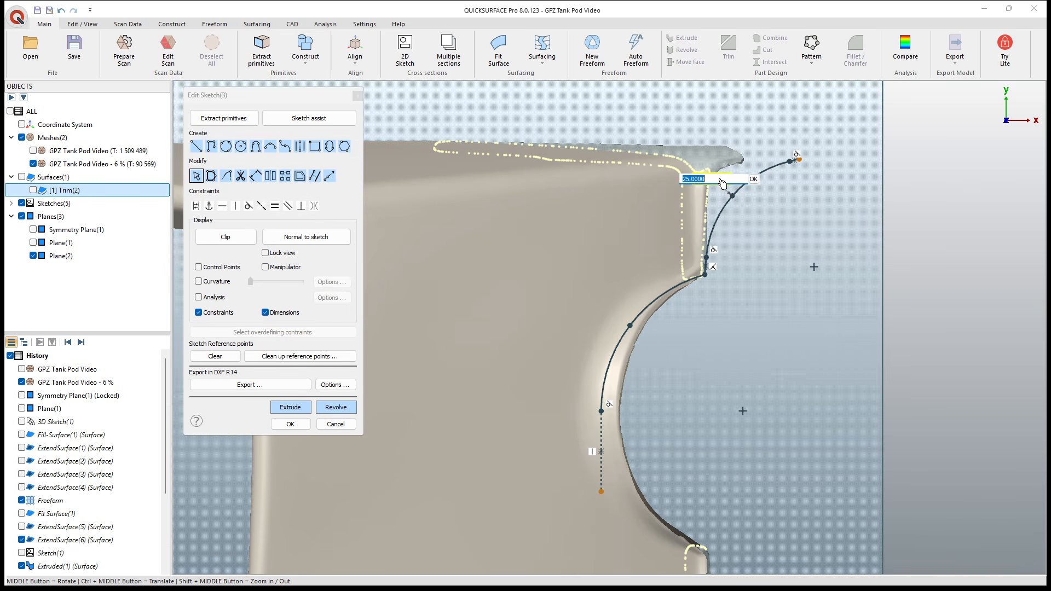
pyautogui.write('5')
pyautogui.press('Return')
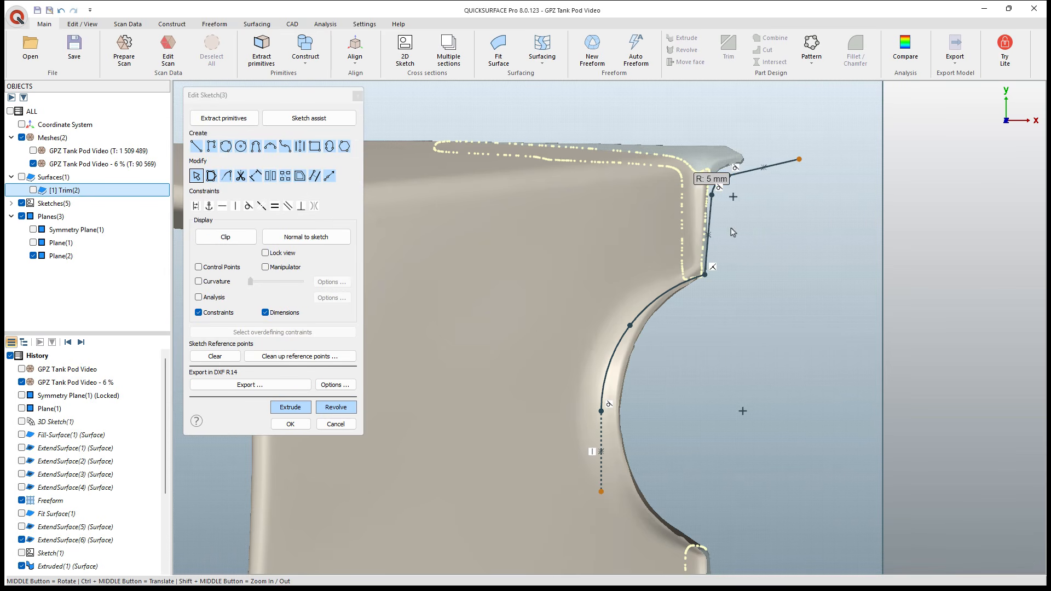
# Step: Add a 5 mm radius fillet between the arc's upper end and the adjoining line
pyautogui.click(226, 176)
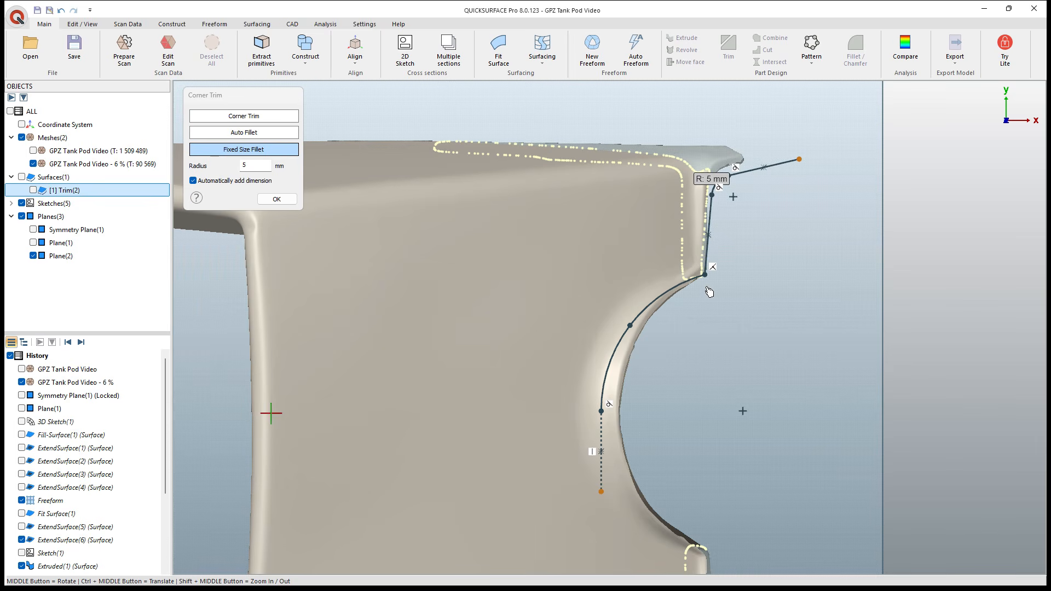
pyautogui.click(706, 278)
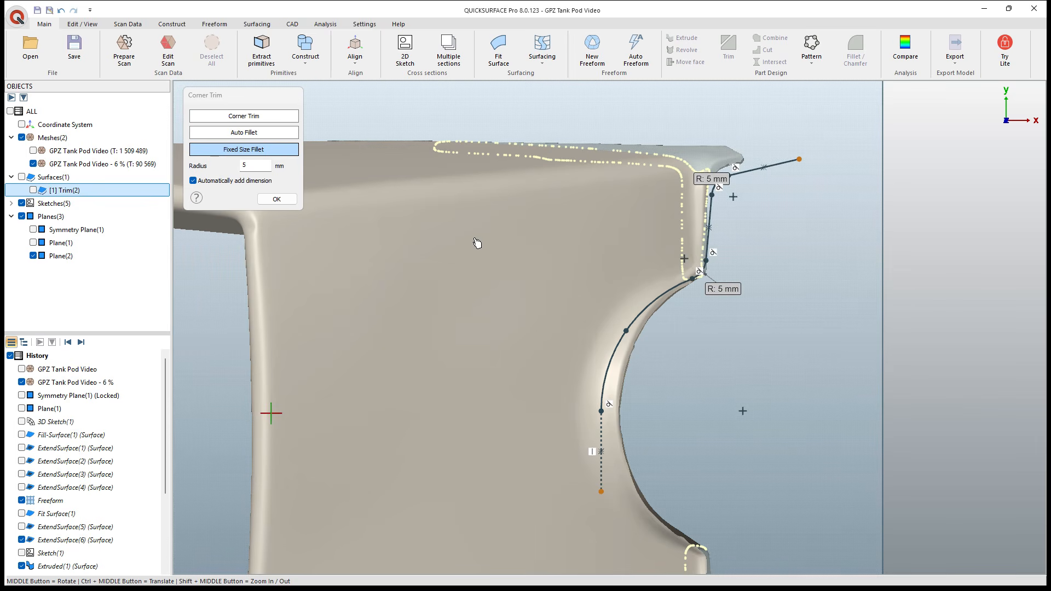
pyautogui.click(278, 199)
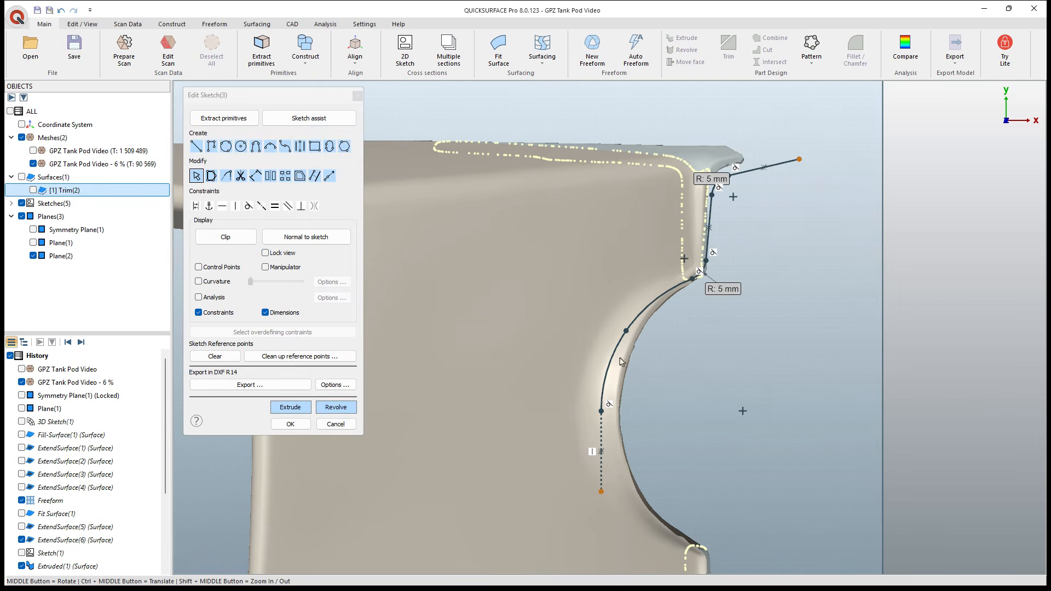
# Step: Sketch a horizontal line from the arc's lower end inward over the pod and turn it into construction geometry
pyautogui.scroll(-3, 603, 285)
pyautogui.click(196, 146)
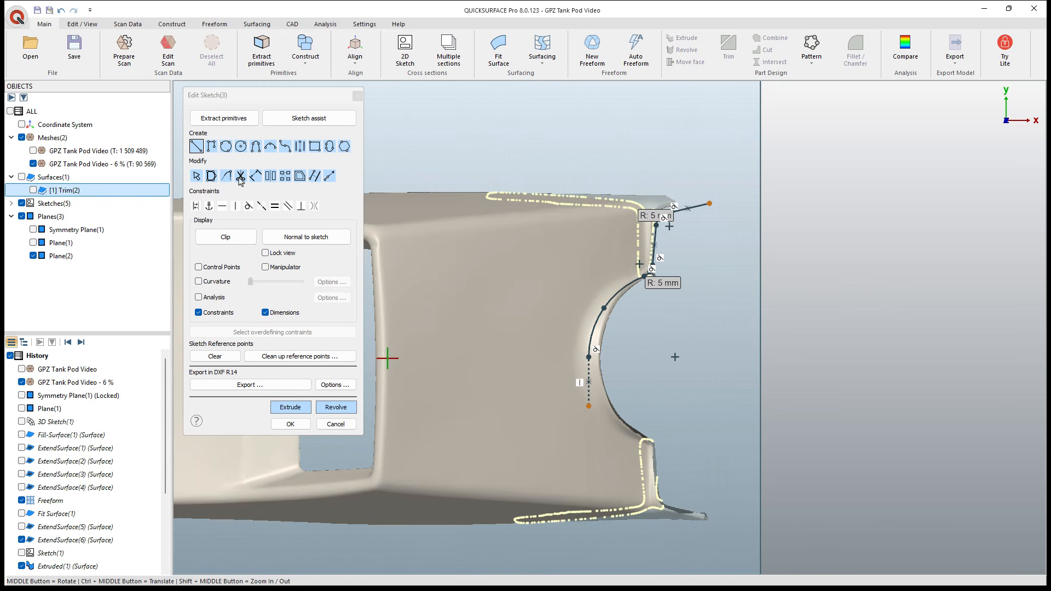
pyautogui.click(589, 357)
pyautogui.click(514, 357)
pyautogui.click(198, 179)
pyautogui.click(580, 358)
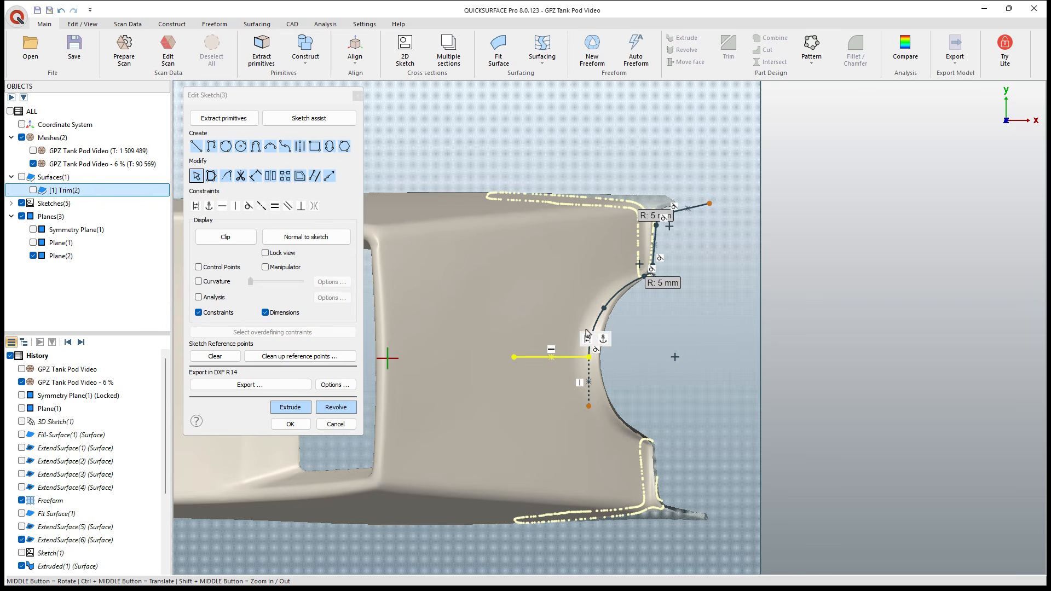
pyautogui.click(584, 350)
pyautogui.click(577, 358)
# Step: Mirror the arc, lines and fillets of the cutout profile about the horizontal construction line
pyautogui.scroll(3, 613, 307)
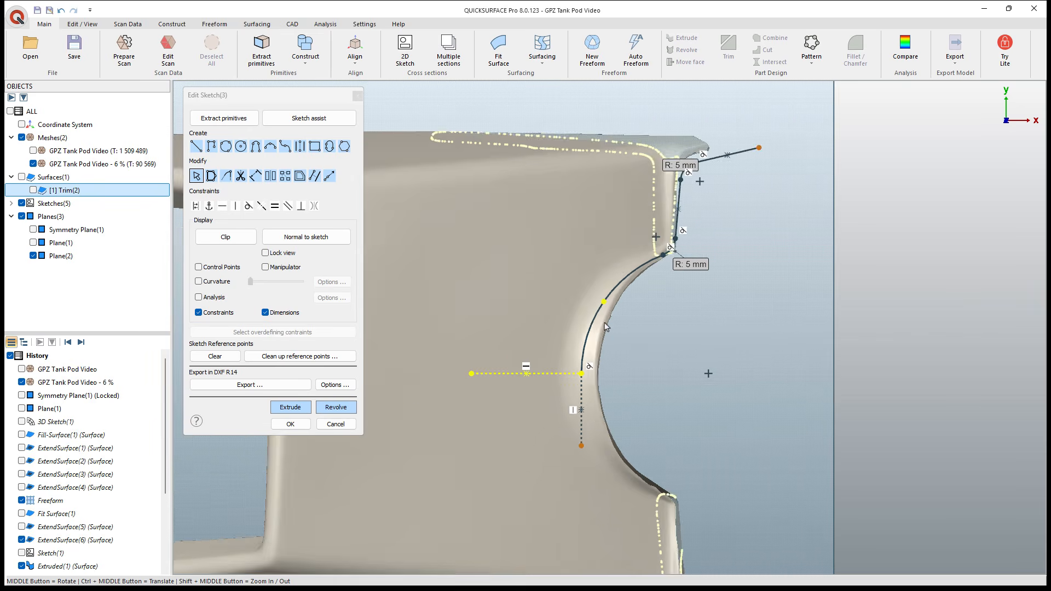
pyautogui.click(585, 322)
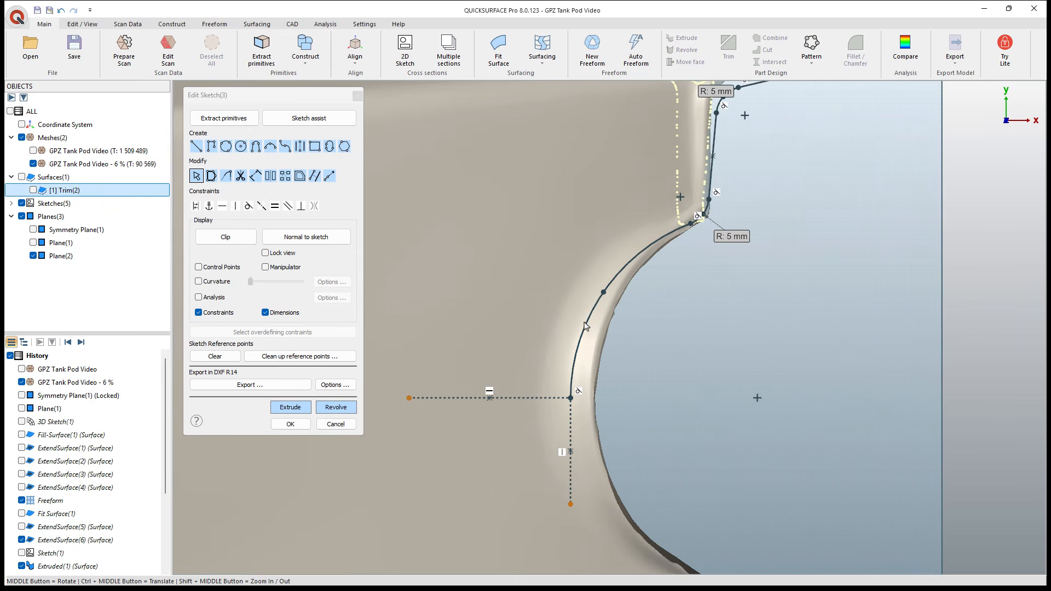
pyautogui.click(584, 332)
pyautogui.scroll(3, 701, 219)
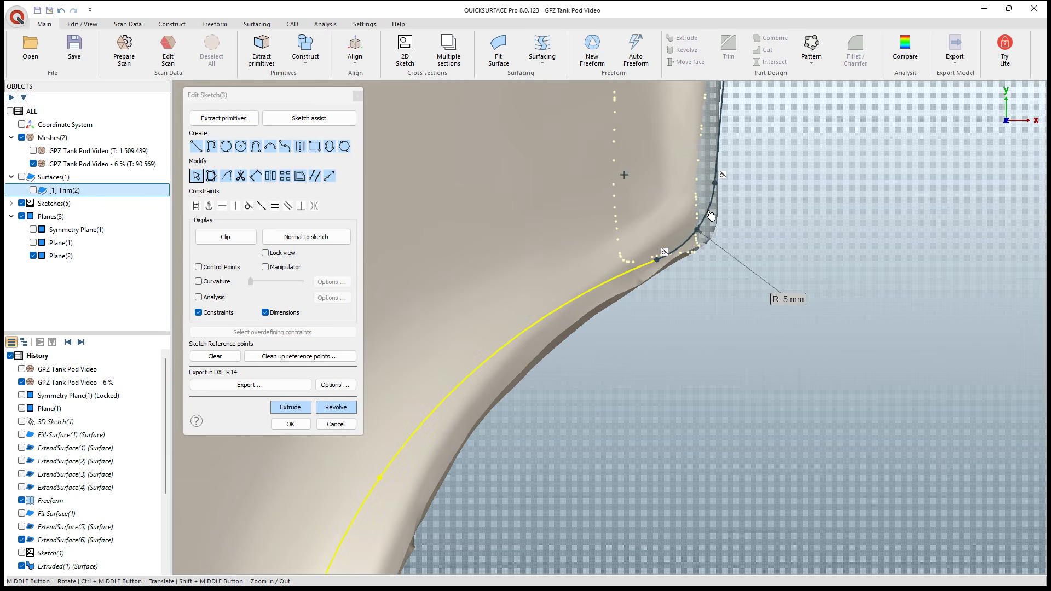
pyautogui.scroll(-5, 722, 157)
pyautogui.scroll(5, 676, 220)
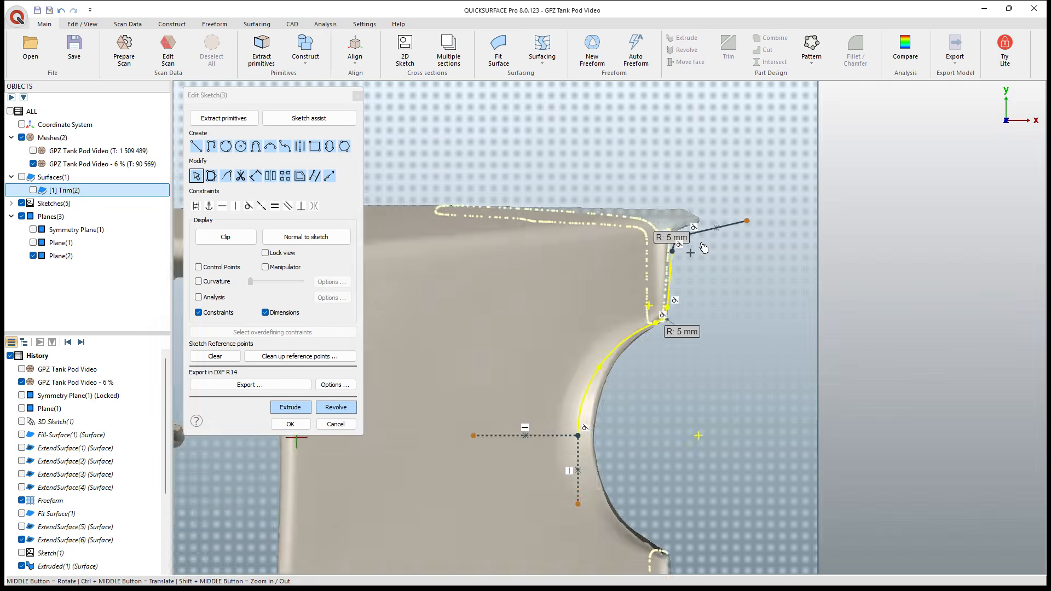
pyautogui.click(676, 219)
pyautogui.scroll(-5, 675, 219)
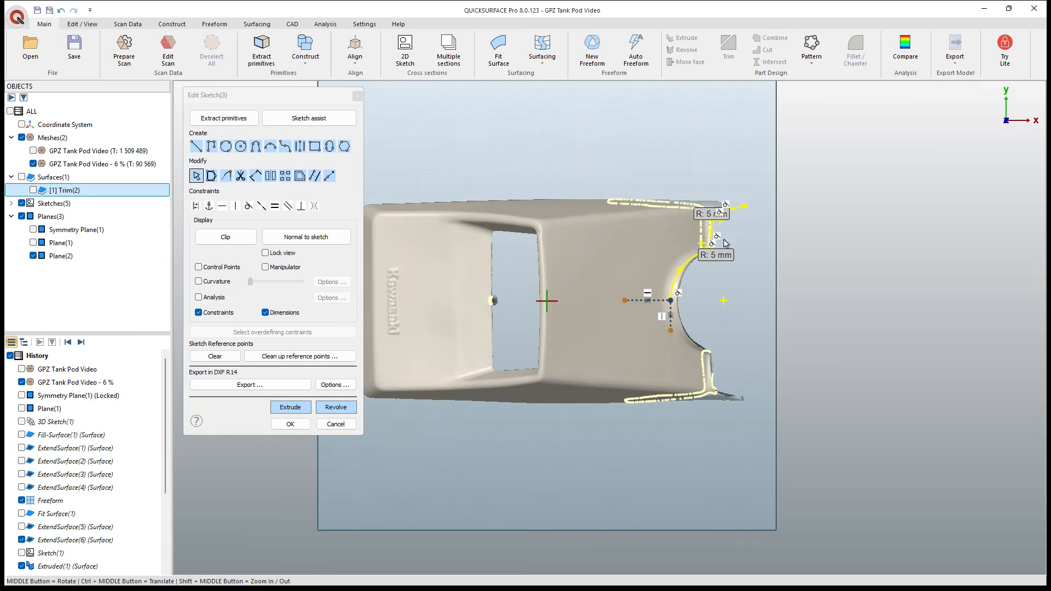
pyautogui.scroll(3, 644, 310)
pyautogui.click(619, 304)
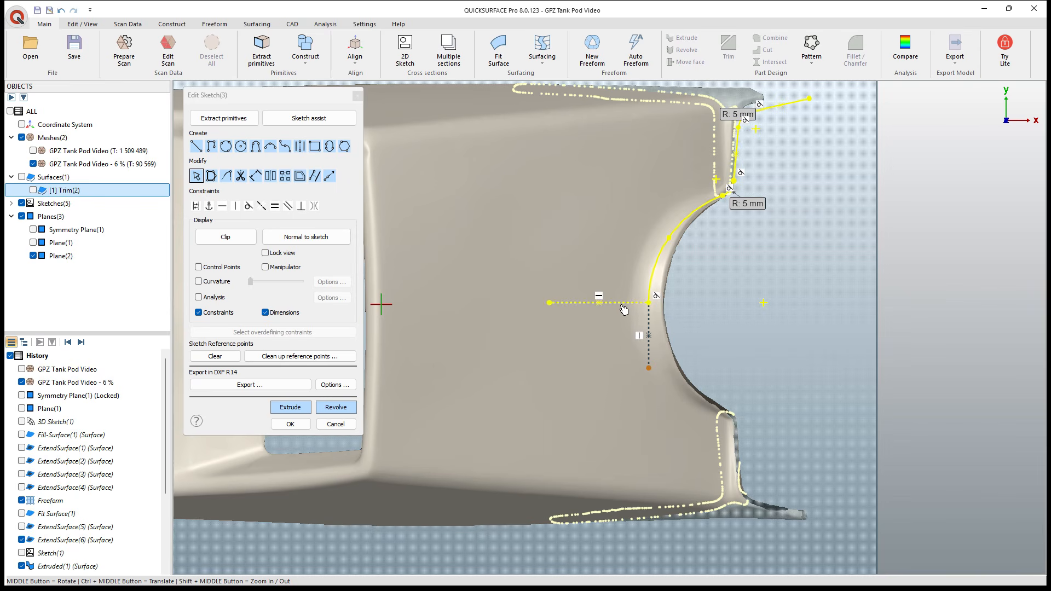
pyautogui.click(270, 177)
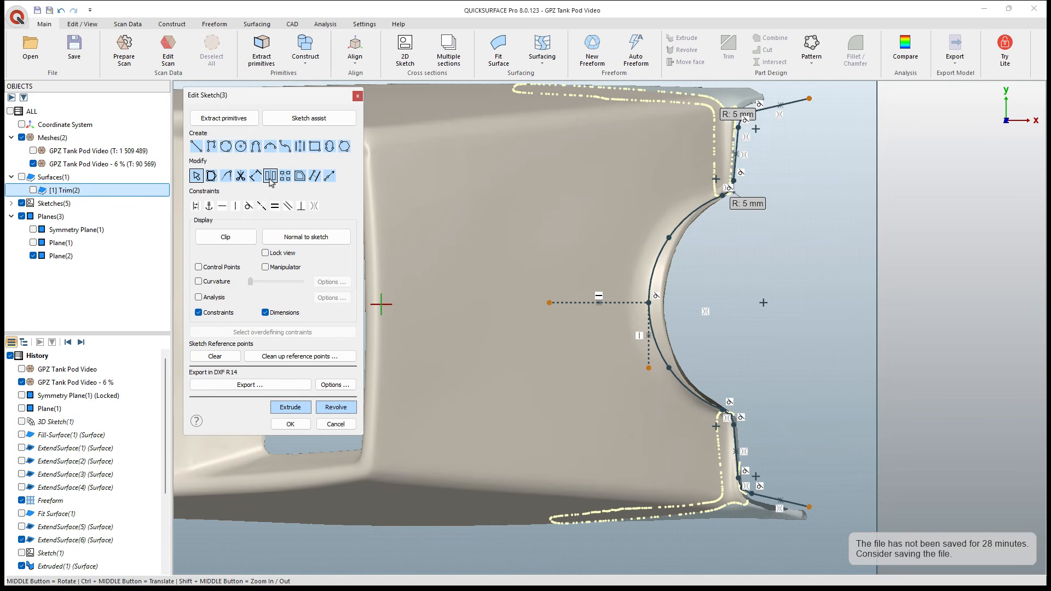
# Step: Extrude the mirrored cutout profile as a surface passing through the pod's front end on both sides of the sketch plane
pyautogui.click(296, 407)
pyautogui.moveTo(636, 382); pyautogui.dragTo(689, 453, button='middle')
pyautogui.moveTo(694, 450); pyautogui.dragTo(682, 510)
pyautogui.click(229, 372)
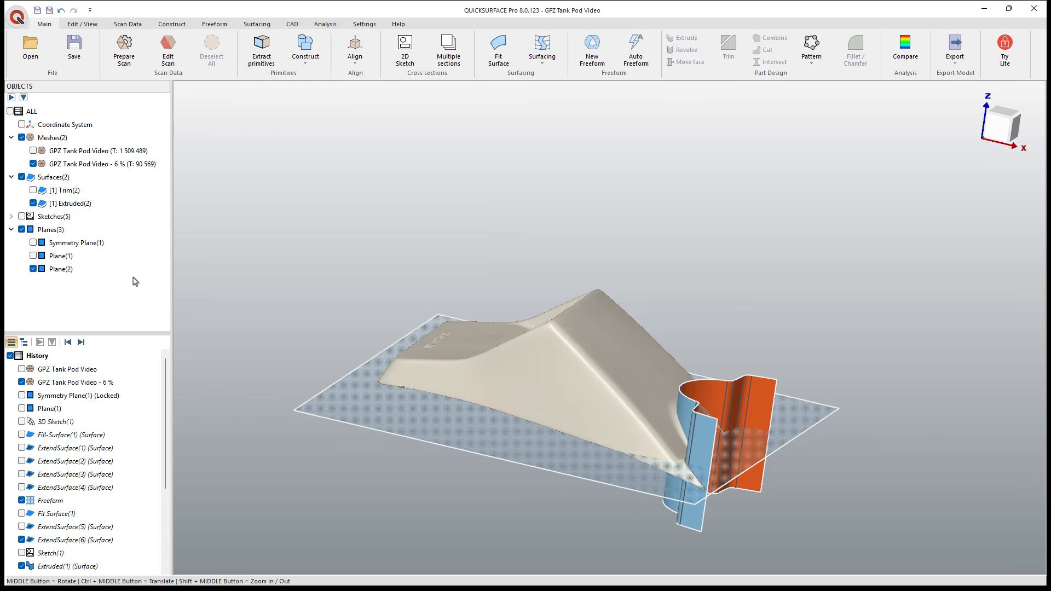
# Step: Hide Plane(2) and the 6 % mesh, and show the trimmed shell together with the extruded cutout surface
pyautogui.click(32, 269)
pyautogui.click(33, 190)
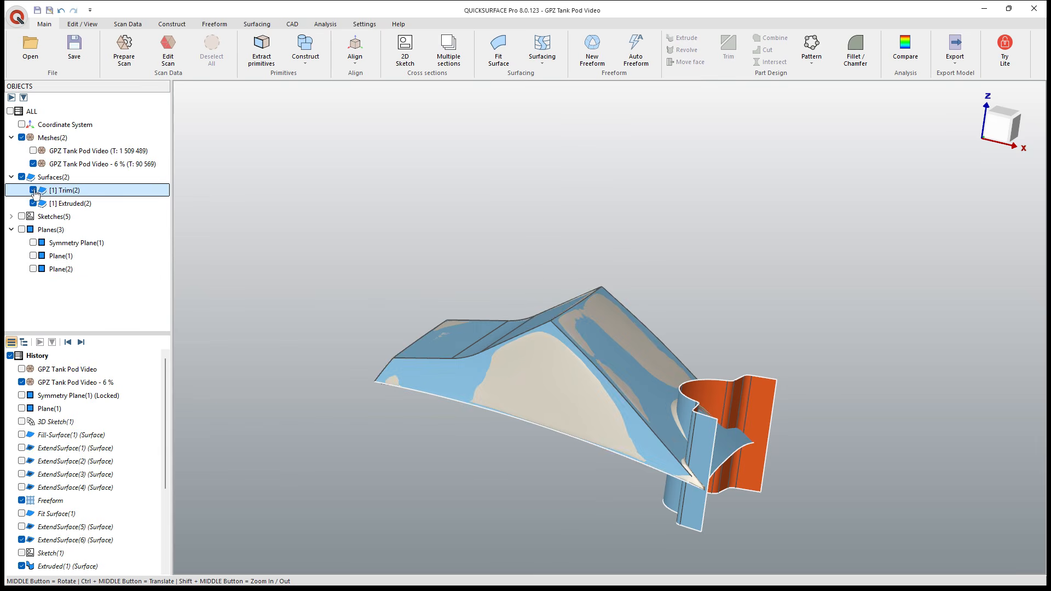
pyautogui.moveTo(673, 430)
pyautogui.mouseDown(button='middle')
pyautogui.moveTo(692, 430)
pyautogui.moveTo(676, 438)
pyautogui.mouseUp(button='middle')
pyautogui.scroll(-3, 671, 490)
pyautogui.scroll(4, 668, 475)
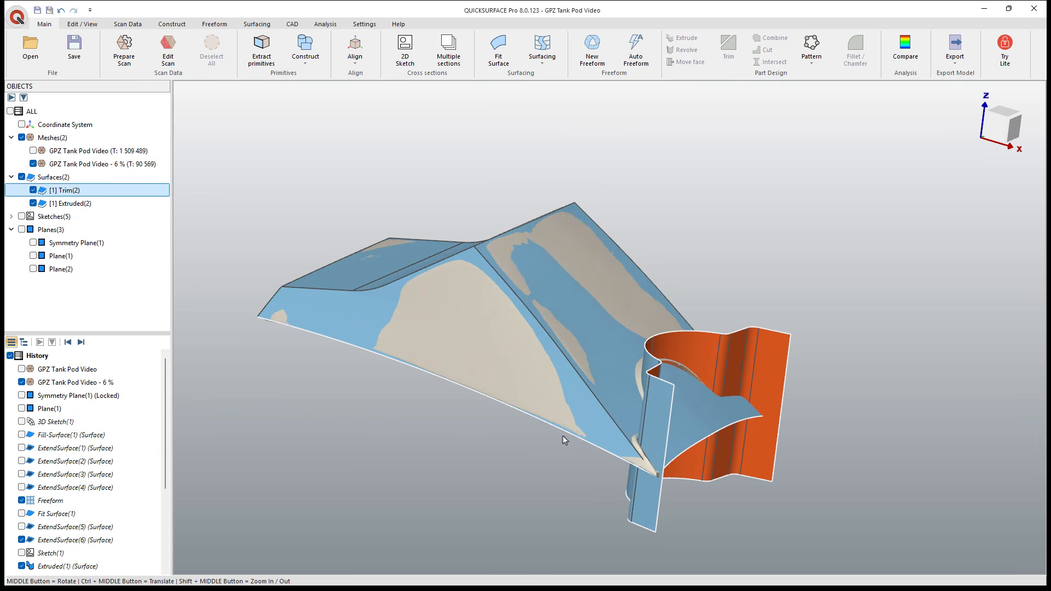
pyautogui.click(33, 164)
pyautogui.moveTo(416, 449)
pyautogui.mouseDown(button='middle')
pyautogui.moveTo(449, 455)
pyautogui.moveTo(596, 424)
pyautogui.moveTo(607, 453)
pyautogui.moveTo(600, 376)
pyautogui.moveTo(614, 416)
pyautogui.moveTo(606, 436)
pyautogui.moveTo(642, 409)
pyautogui.mouseUp(button='middle')
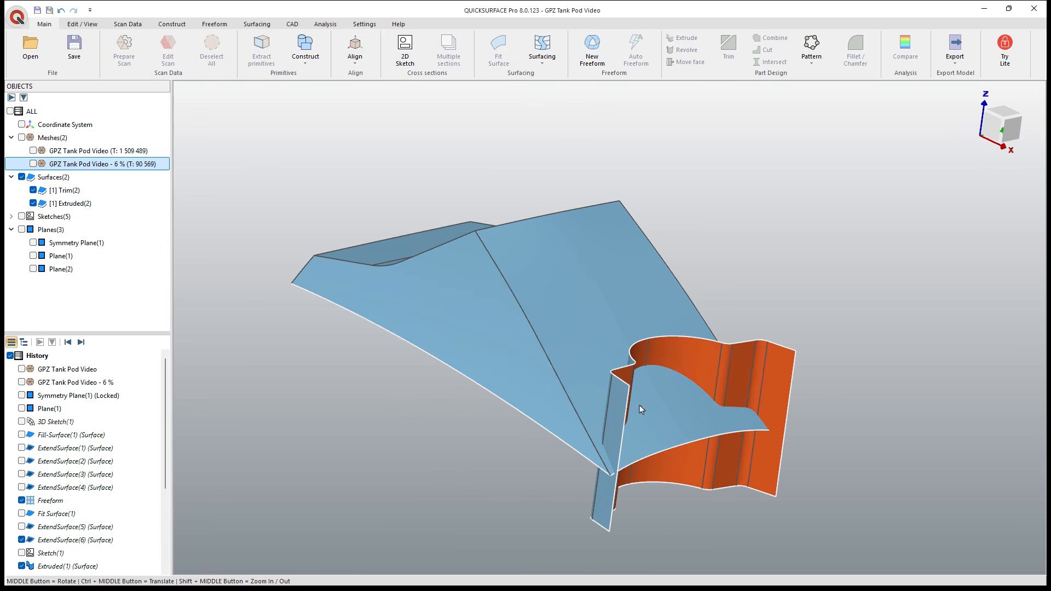
# Step: Trim the shell with the extruded cutout surface, removing the extruded surface and the shell portion beyond the cutout
pyautogui.click(65, 192)
pyautogui.keyDown('ctrl'); pyautogui.click(66, 204); pyautogui.keyUp('ctrl')
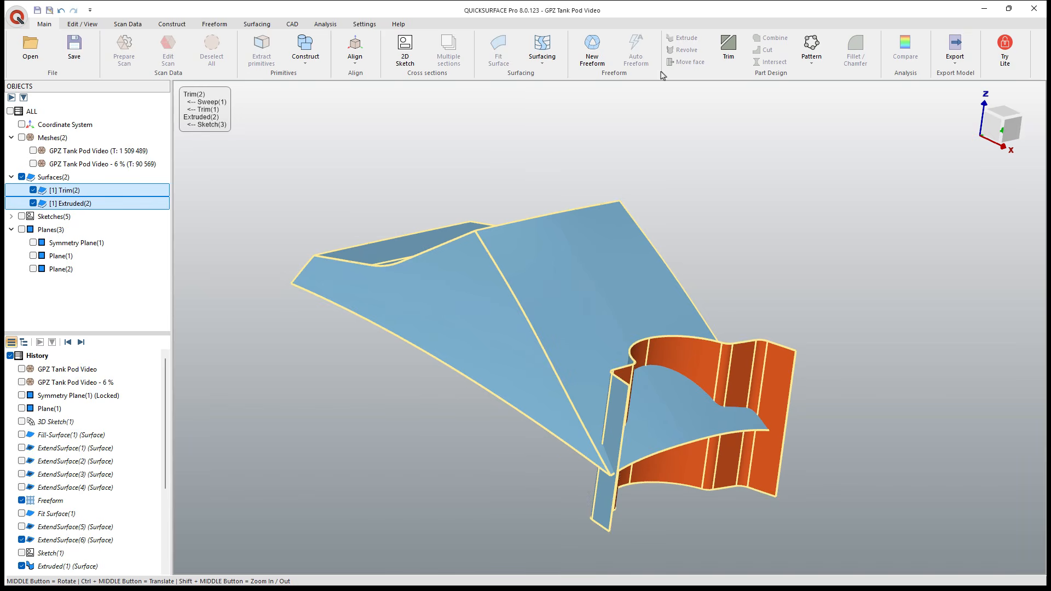
pyautogui.click(734, 49)
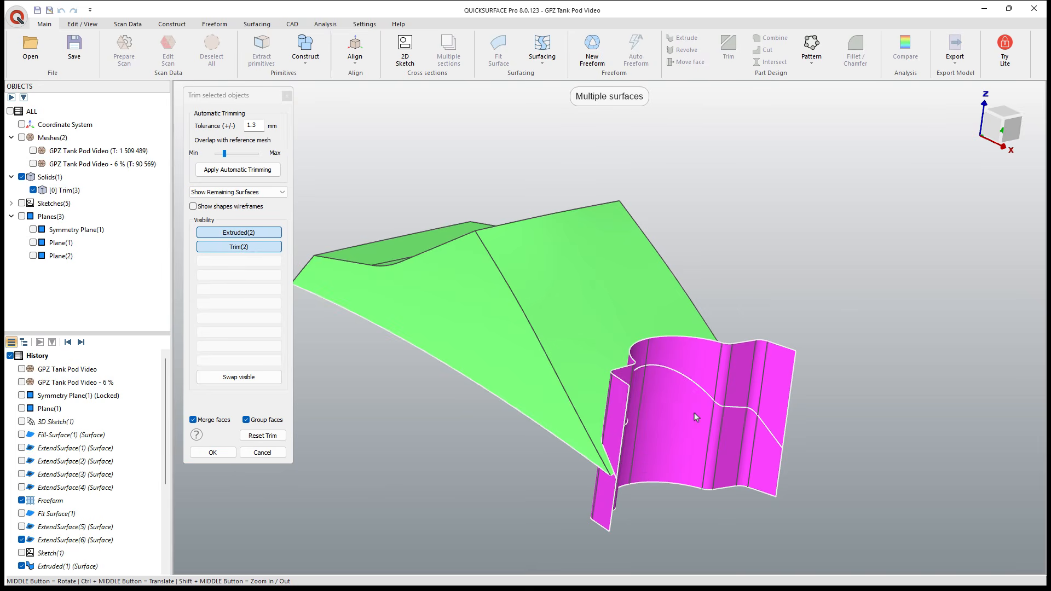
pyautogui.click(675, 436)
pyautogui.moveTo(721, 463); pyautogui.dragTo(499, 417, button='middle')
pyautogui.click(224, 453)
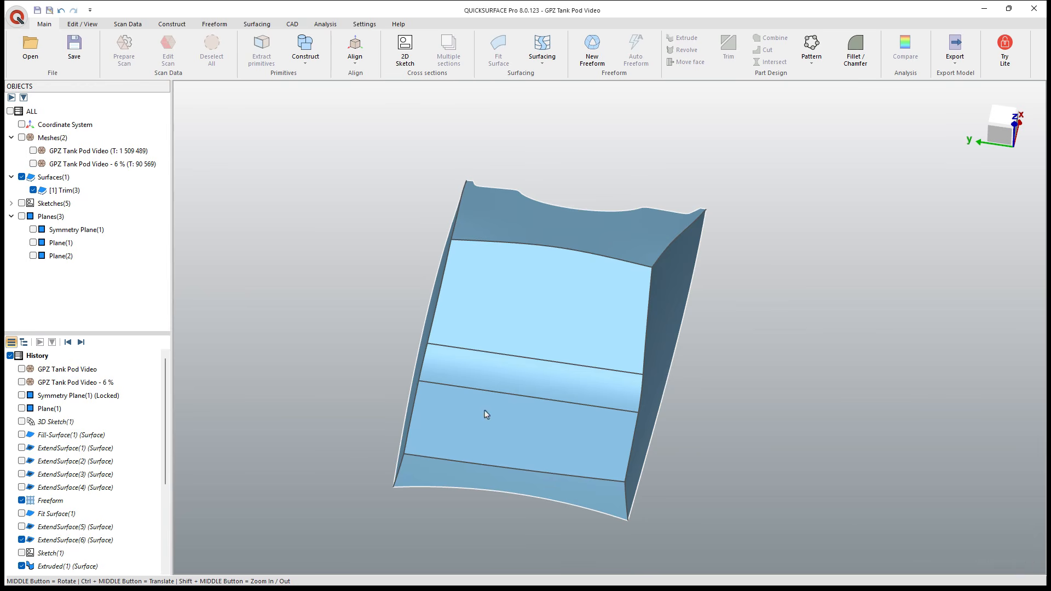
pyautogui.click(462, 465)
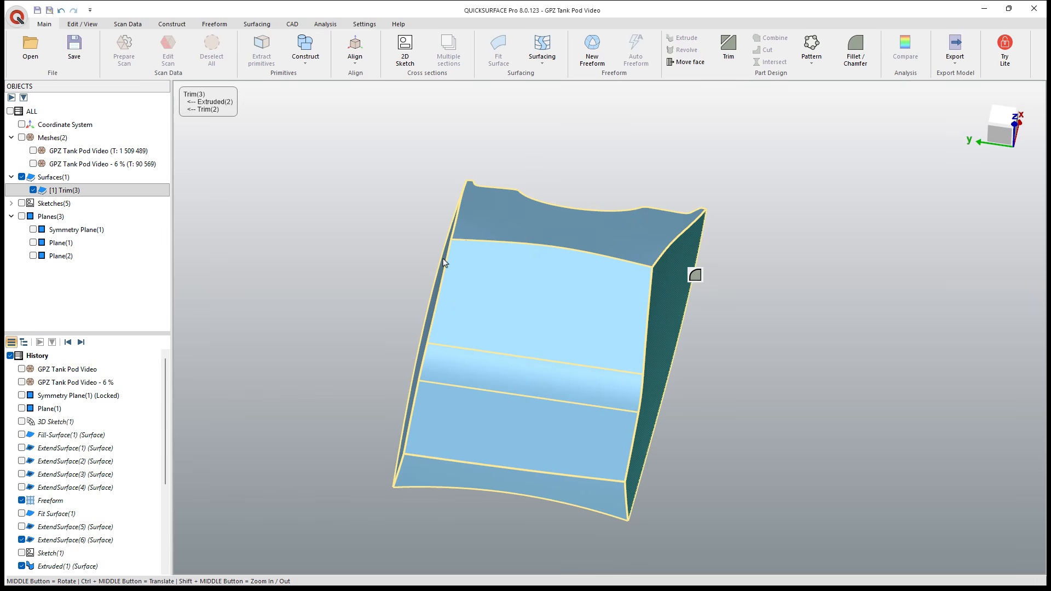
pyautogui.click(561, 297)
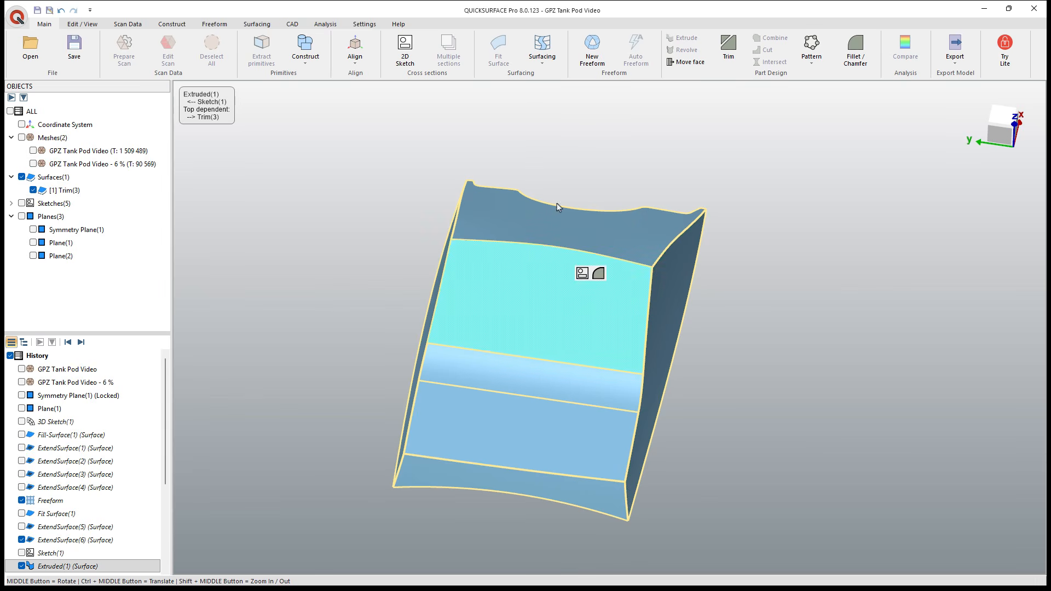
pyautogui.click(564, 224)
pyautogui.click(410, 224)
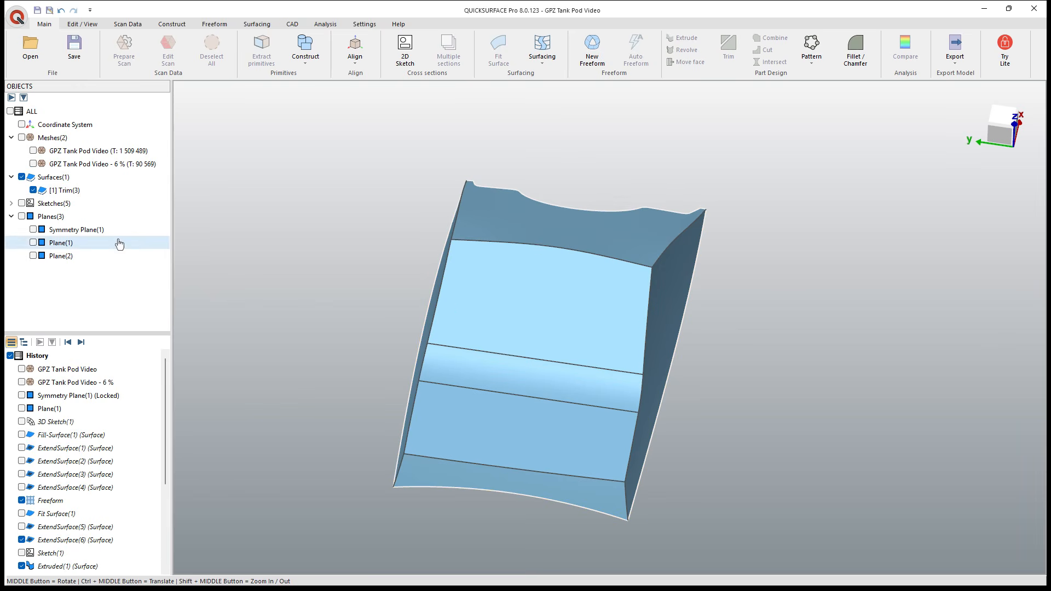
# Step: Construct a plane parallel to the symmetry plane at an offset of about -11.5 mm, and hide the symmetry plane
pyautogui.click(33, 229)
pyautogui.click(587, 162)
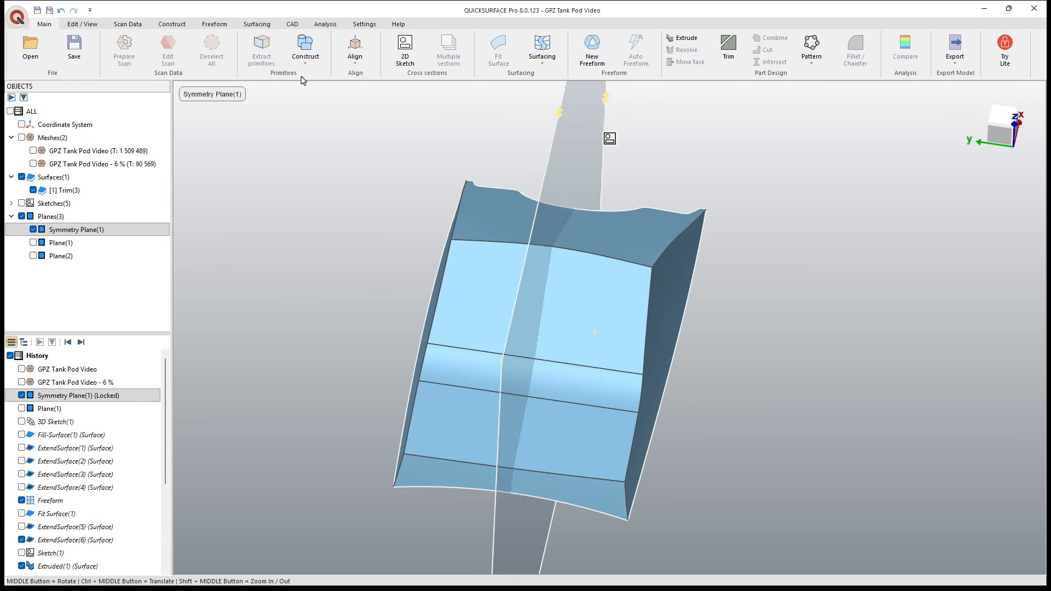
pyautogui.click(305, 66)
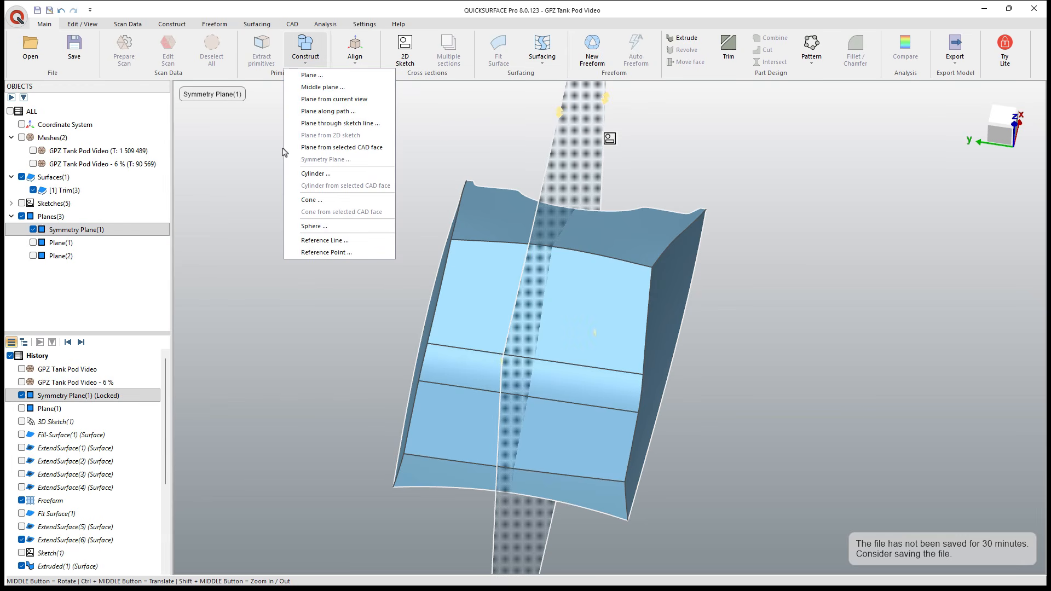
pyautogui.click(310, 75)
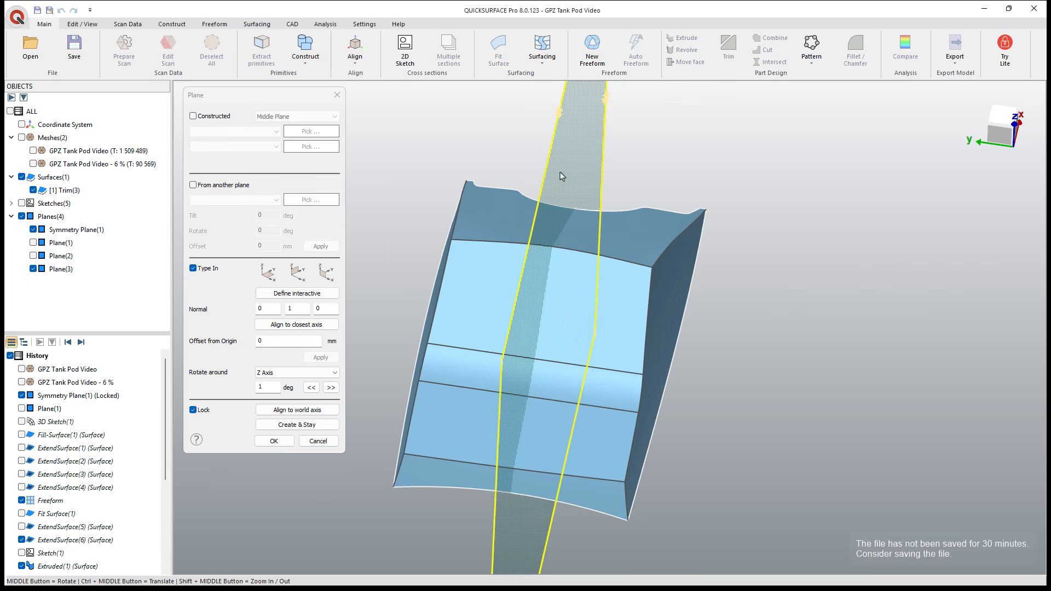
pyautogui.click(193, 185)
pyautogui.click(274, 201)
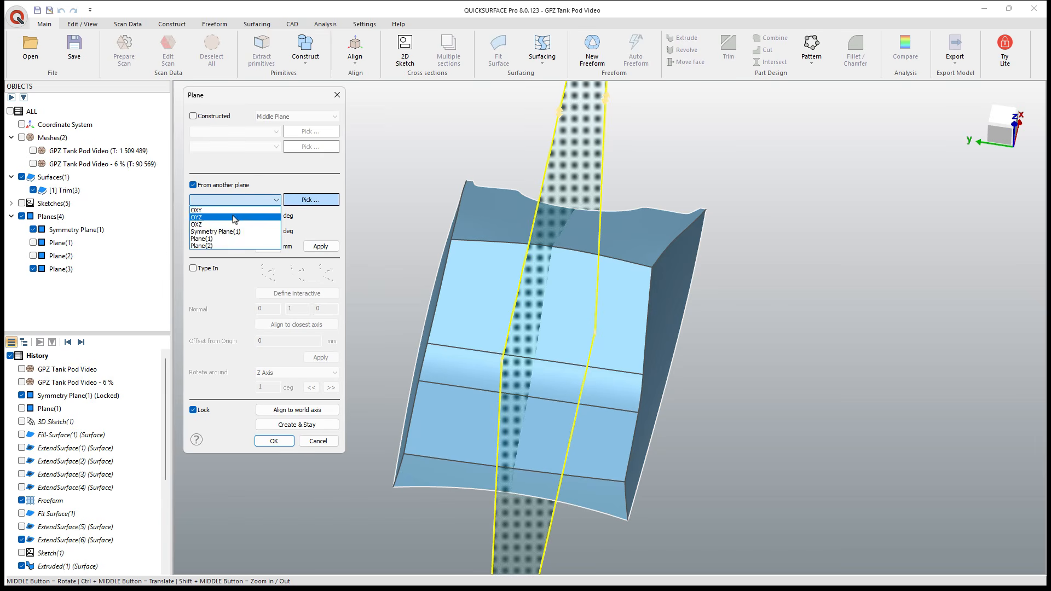
pyautogui.click(230, 231)
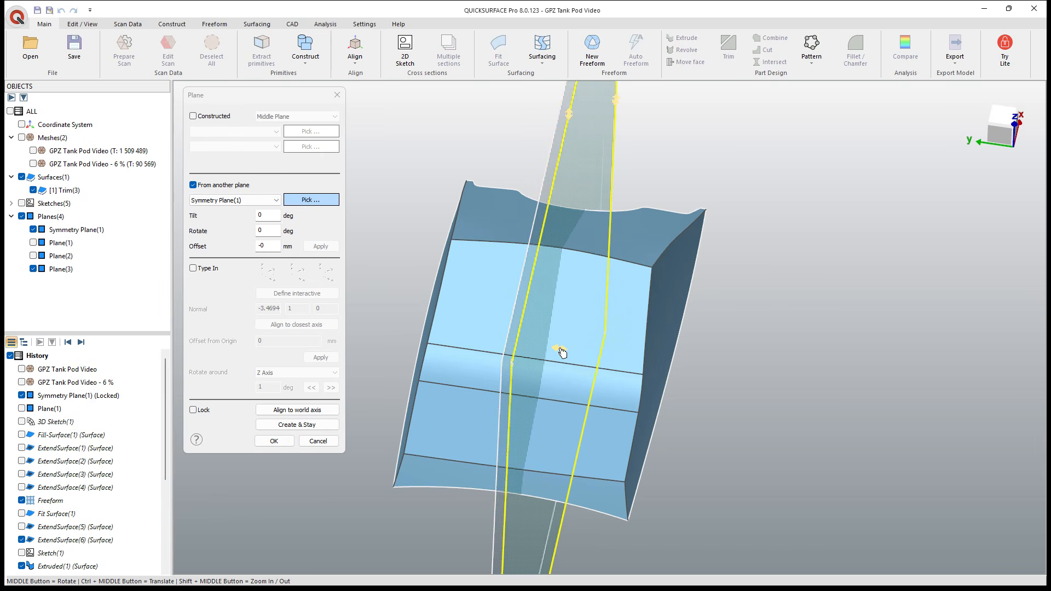
pyautogui.moveTo(562, 354); pyautogui.dragTo(574, 355)
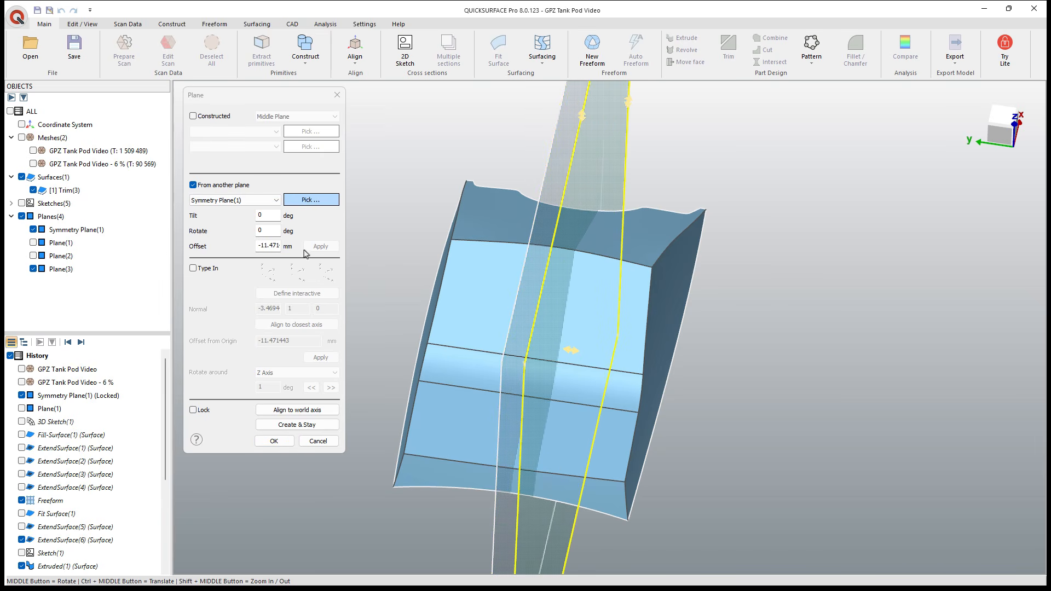
pyautogui.click(274, 442)
pyautogui.click(33, 229)
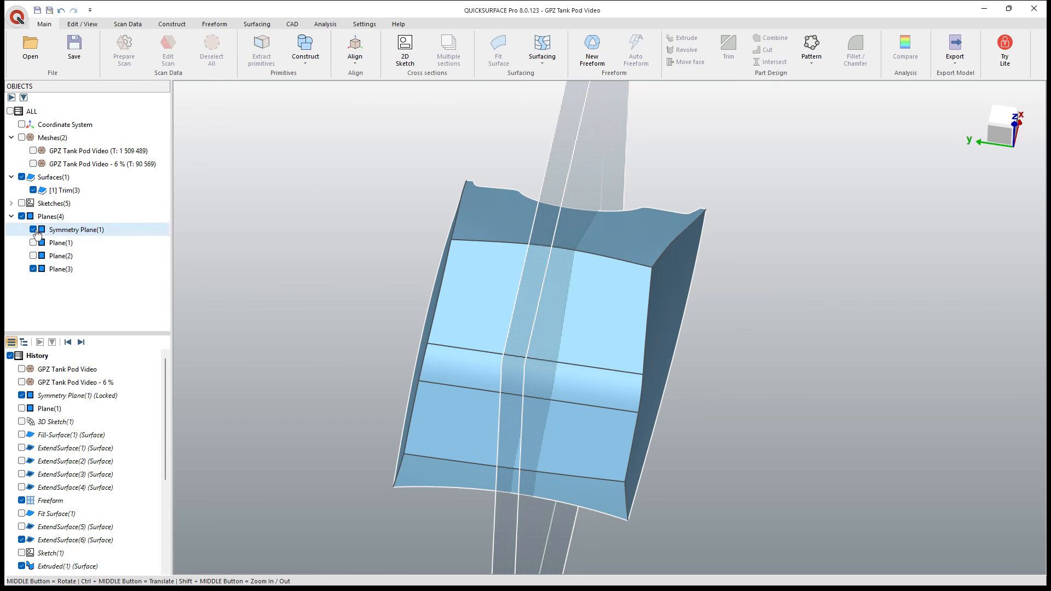
# Step: Trim the shell with the offset plane, keeping only the portion on the side away from the symmetry plane
pyautogui.click(594, 161)
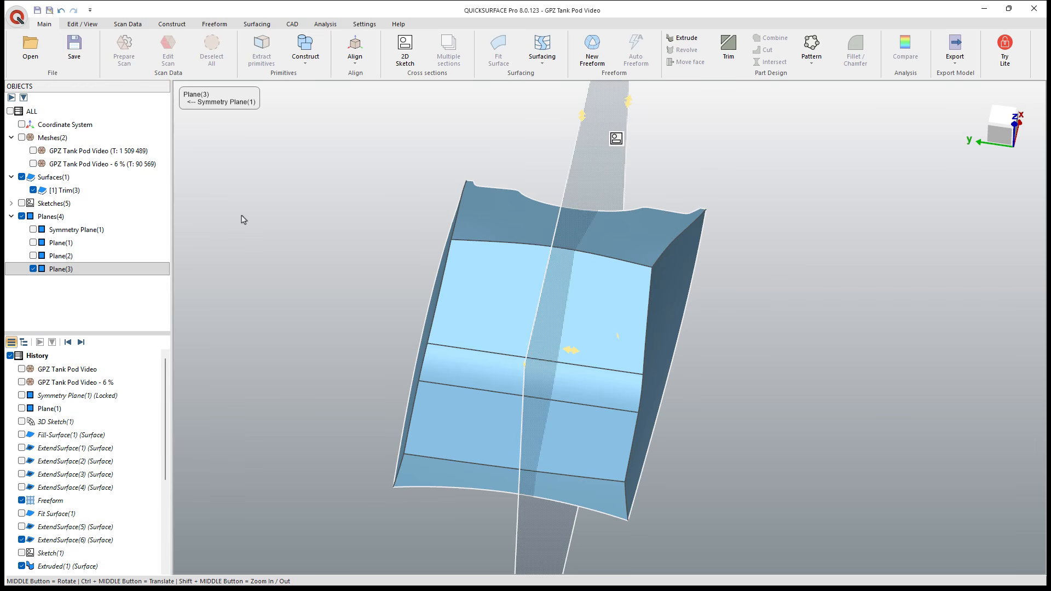
pyautogui.keyDown('ctrl'); pyautogui.click(63, 190); pyautogui.keyUp('ctrl')
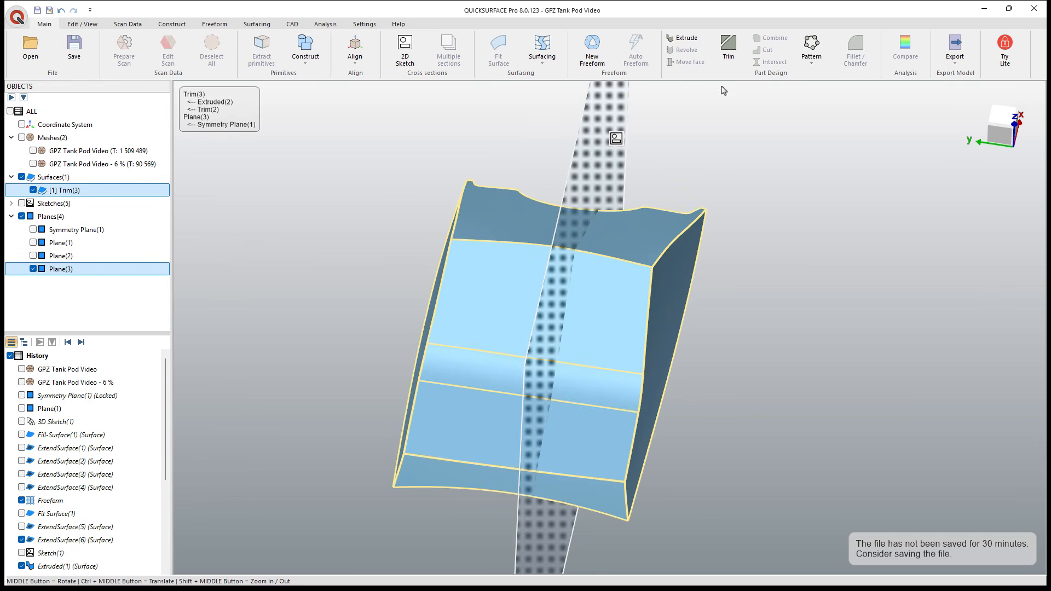
pyautogui.click(728, 46)
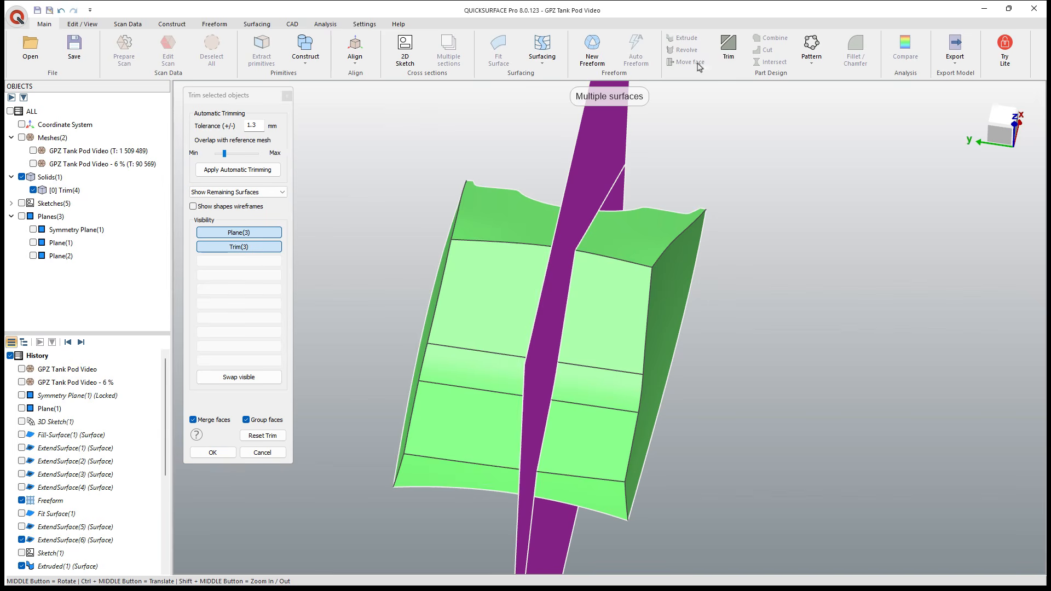
pyautogui.click(593, 154)
pyautogui.moveTo(556, 323); pyautogui.dragTo(720, 313, button='middle')
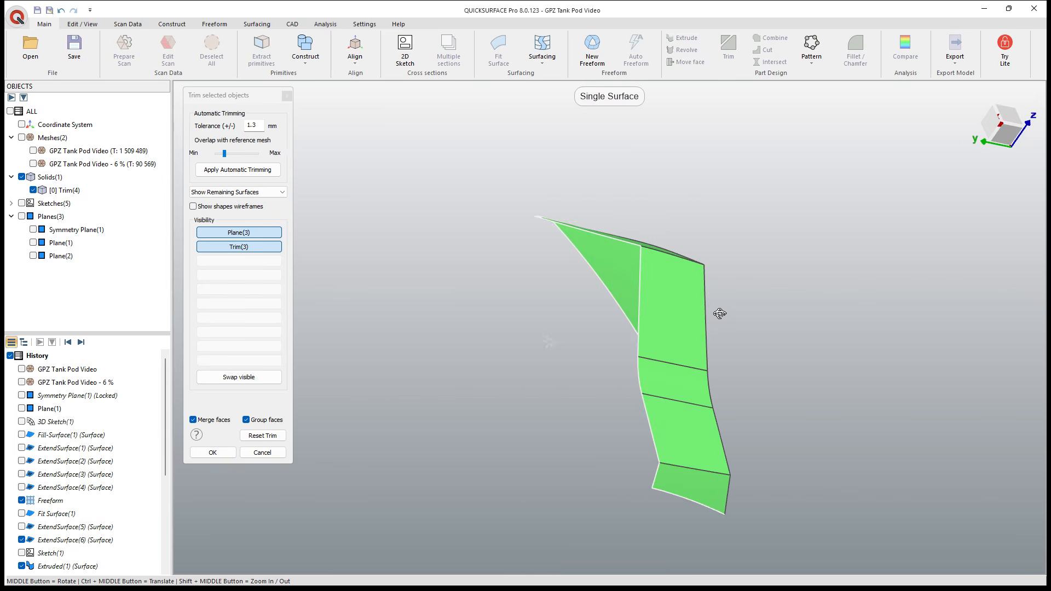
pyautogui.click(234, 451)
pyautogui.moveTo(516, 335); pyautogui.dragTo(285, 334, button='middle')
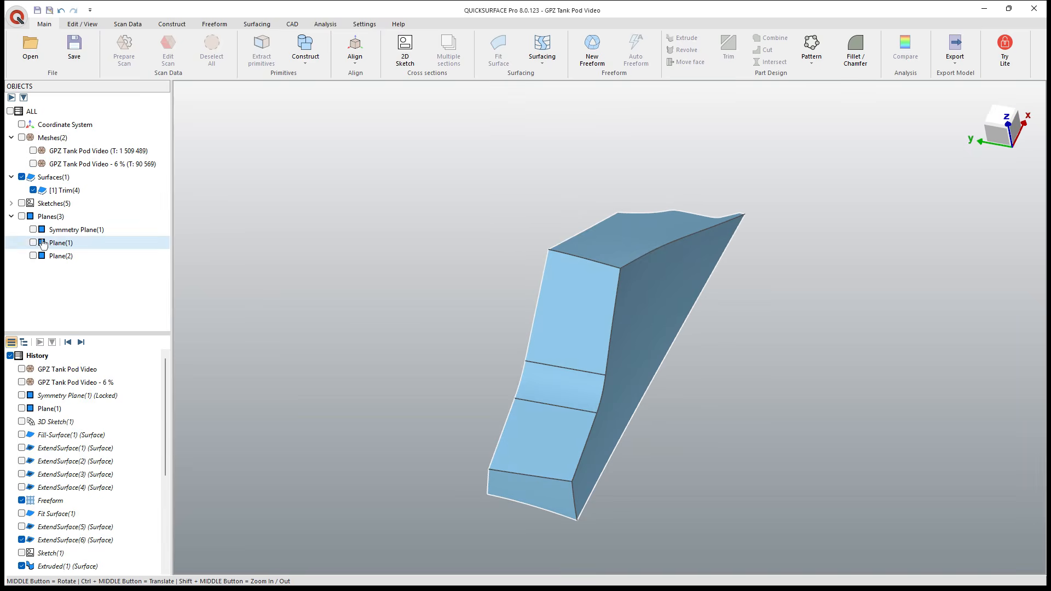
# Step: Mirror the trimmed half of the shell about Symmetry Plane(1), and leave the symmetry plane hidden
pyautogui.click(33, 230)
pyautogui.click(613, 247)
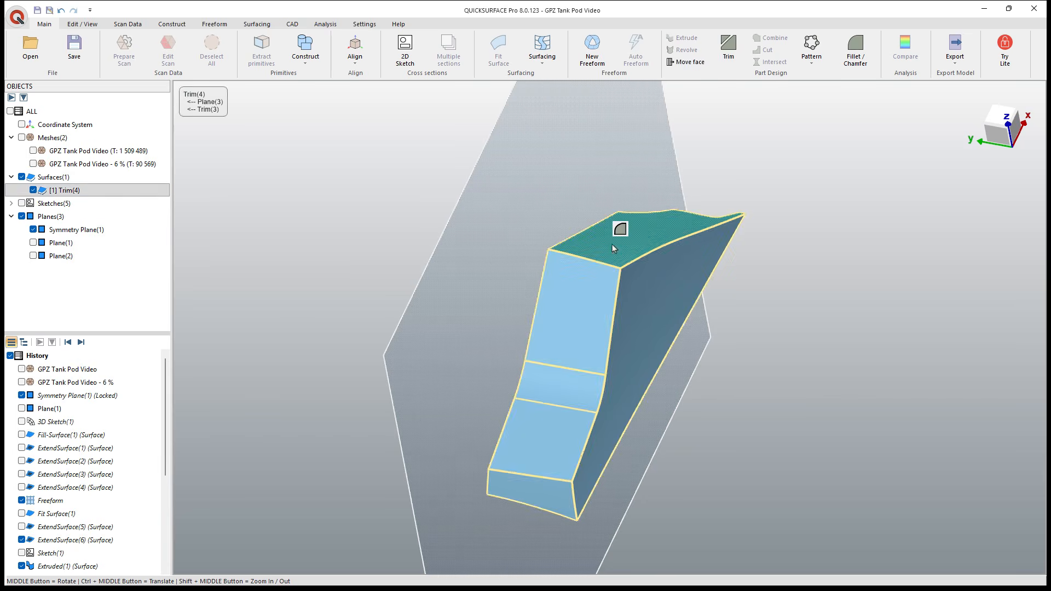
pyautogui.click(68, 191)
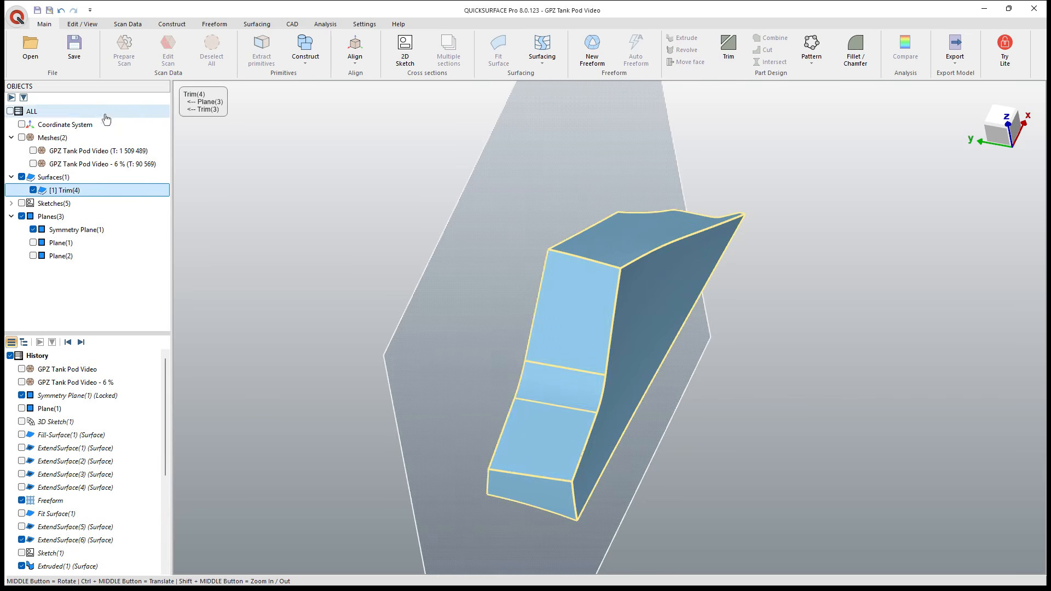
pyautogui.click(292, 24)
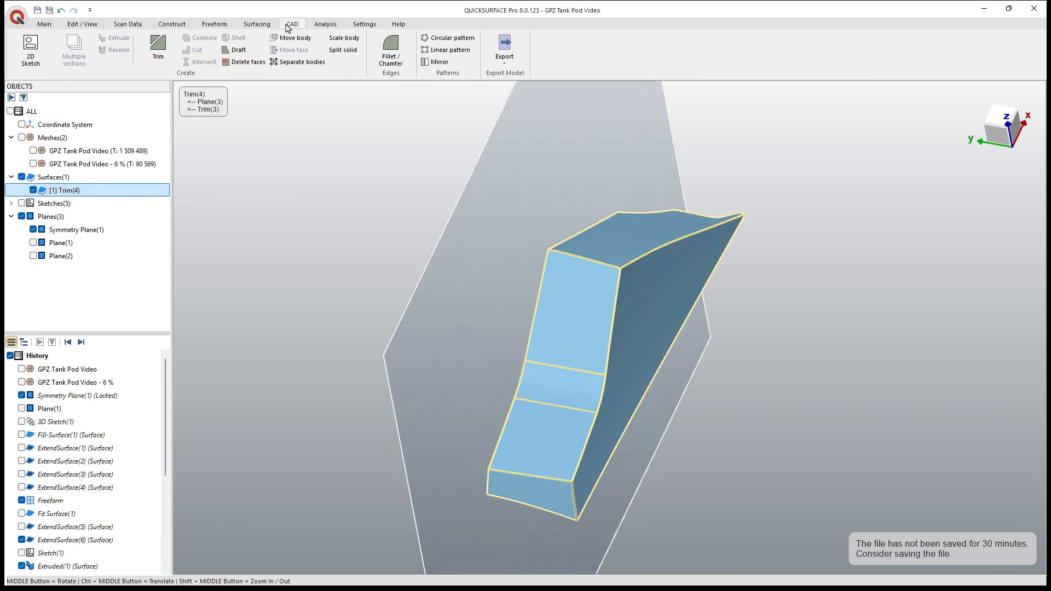
pyautogui.click(431, 62)
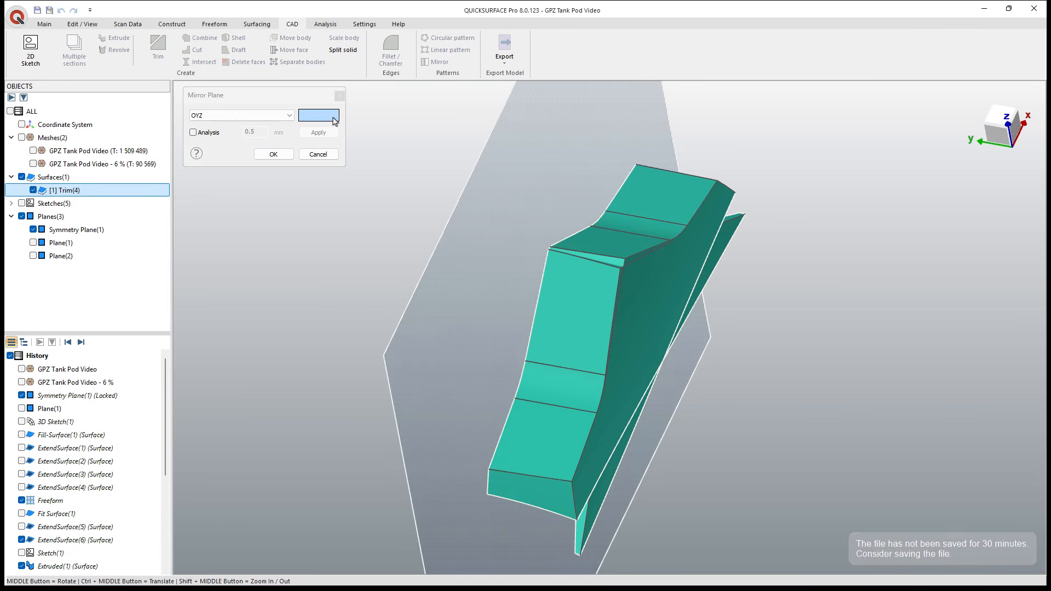
pyautogui.click(244, 116)
pyautogui.click(243, 146)
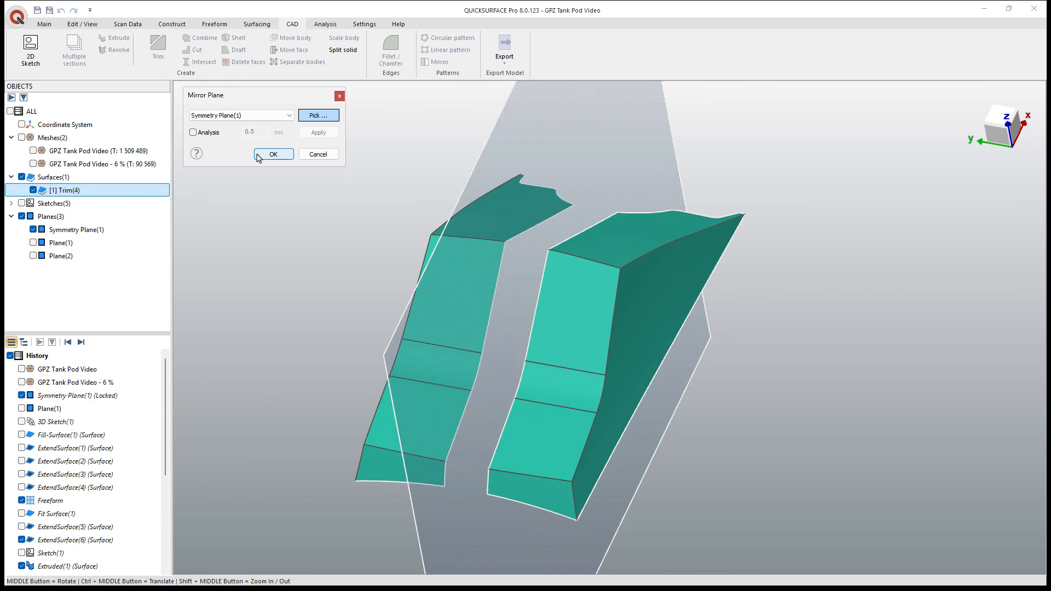
pyautogui.click(273, 154)
pyautogui.click(113, 230)
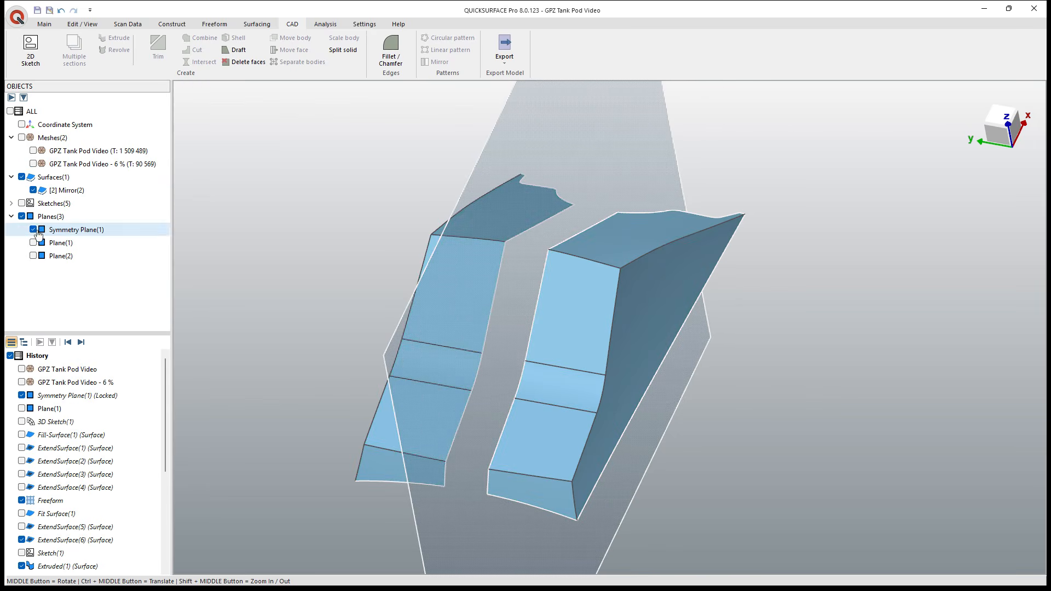
pyautogui.click(34, 230)
# Step: Start a loft across the gap, choosing the chain of inner edges on the mirrored half as its first profile
pyautogui.moveTo(343, 237); pyautogui.dragTo(318, 225, button='middle')
pyautogui.click(256, 24)
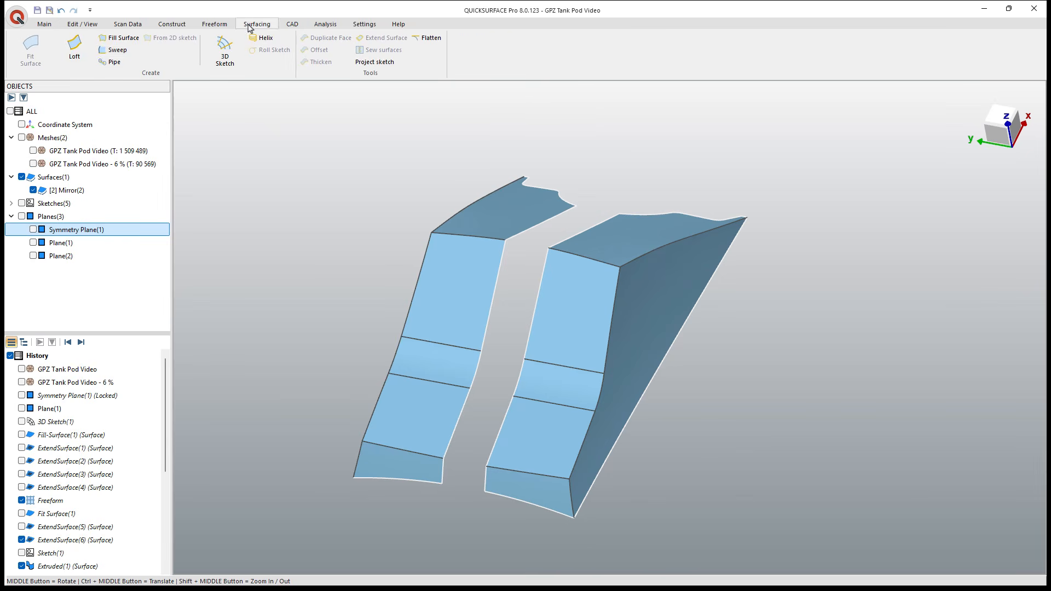
pyautogui.click(74, 47)
pyautogui.click(568, 215)
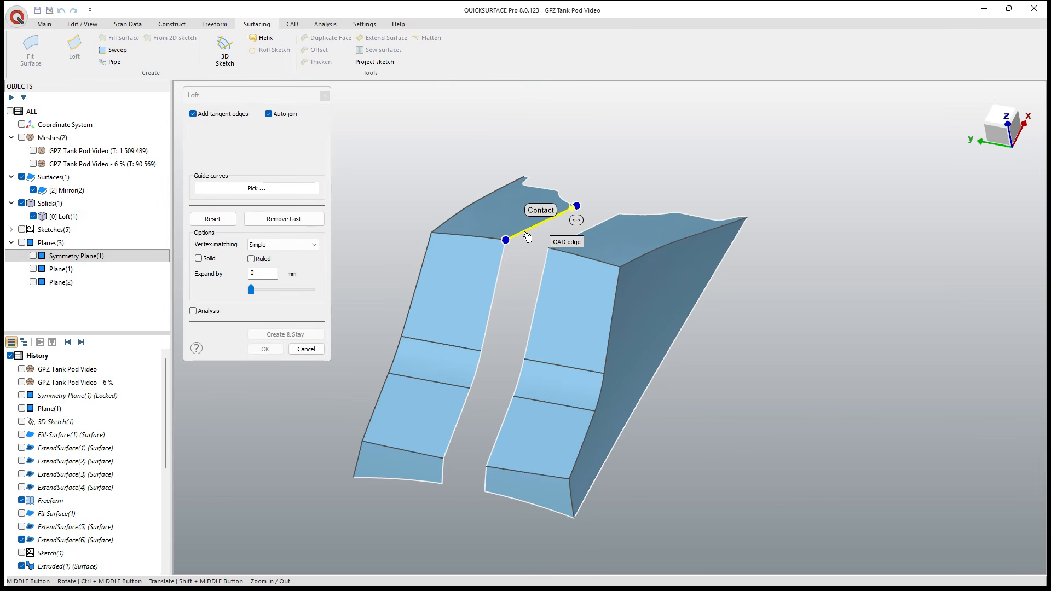
pyautogui.click(474, 389)
pyautogui.click(442, 481)
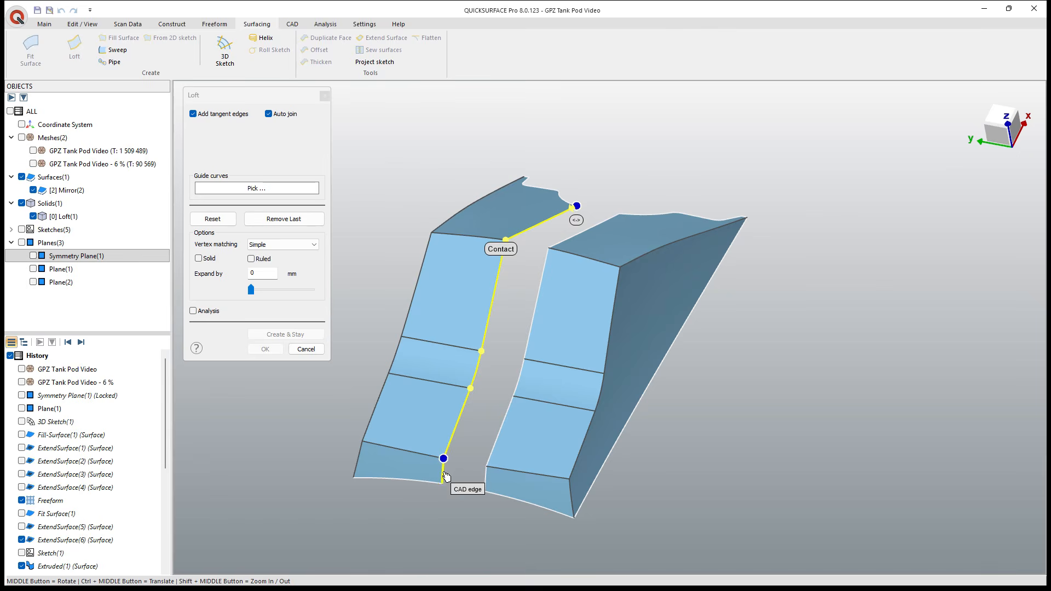
# Step: Pick the matching inner edges of the other body half, including the bottom edge, for the bridging loft and set both sides to Tangent
pyautogui.click(591, 233)
pyautogui.click(547, 280)
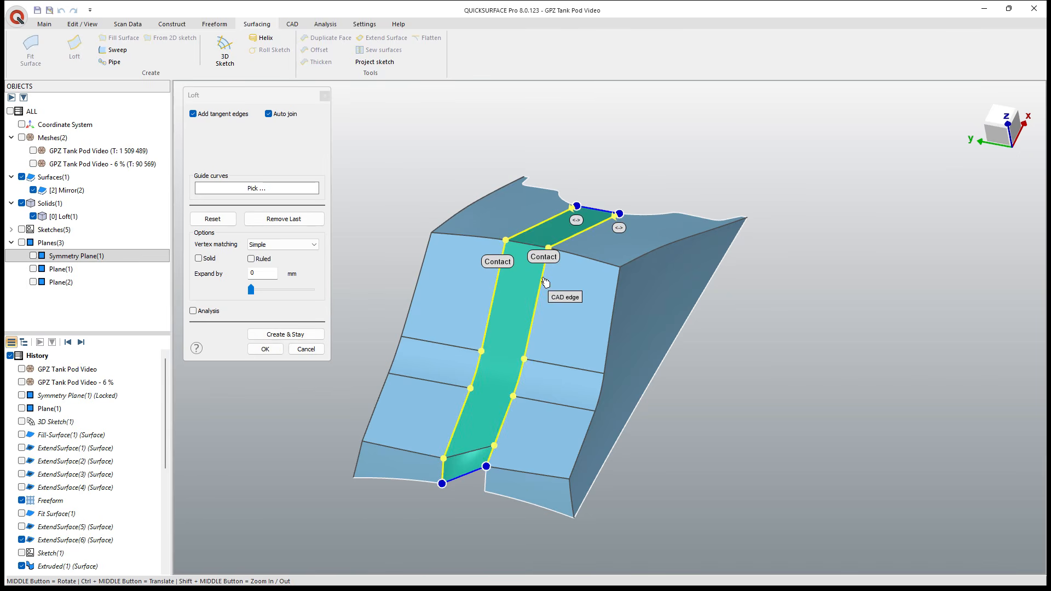
pyautogui.click(486, 489)
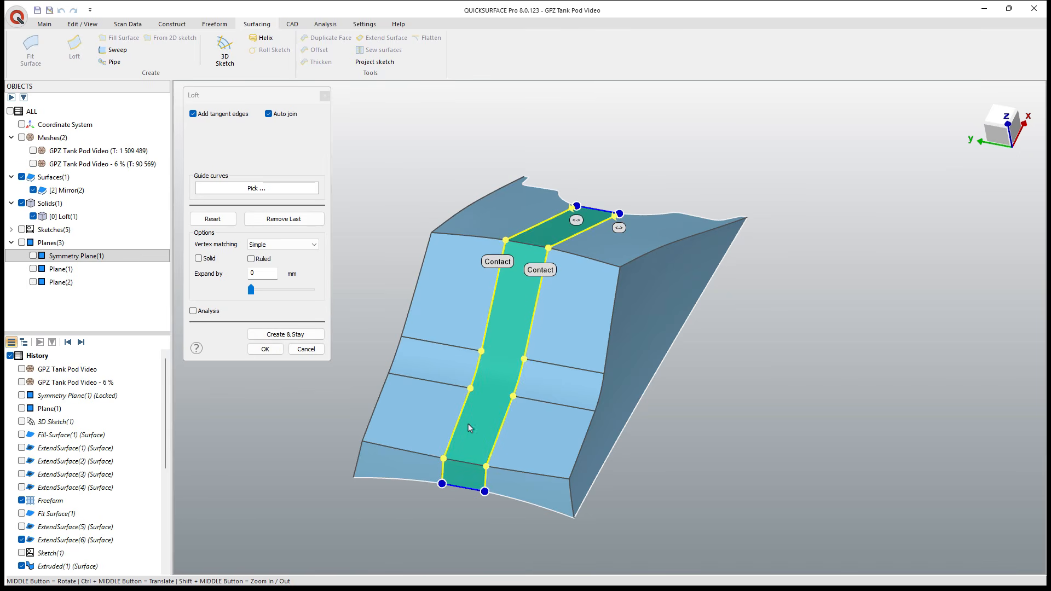
pyautogui.click(498, 261)
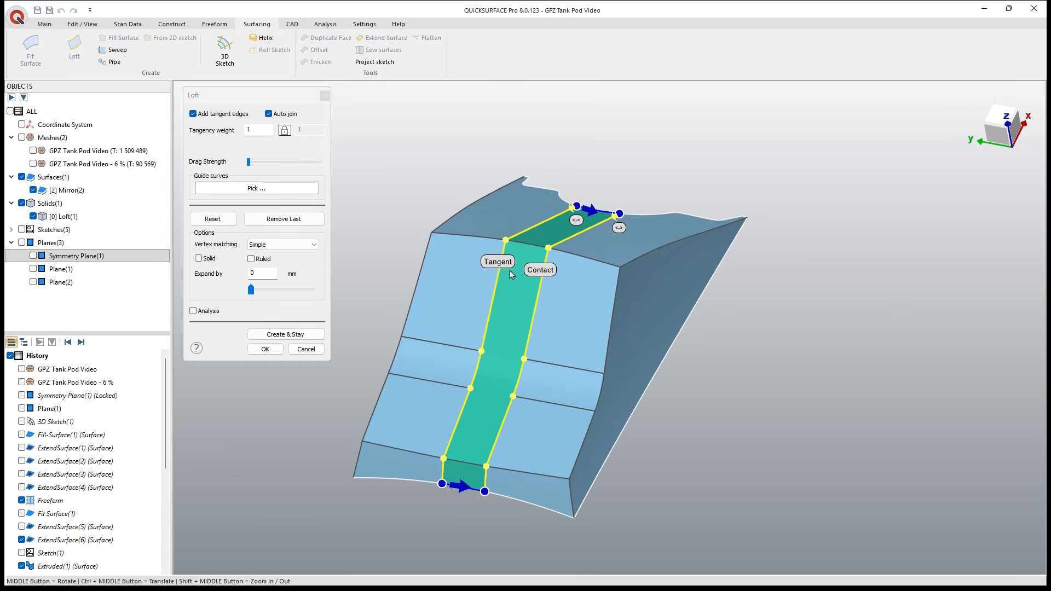
pyautogui.click(540, 268)
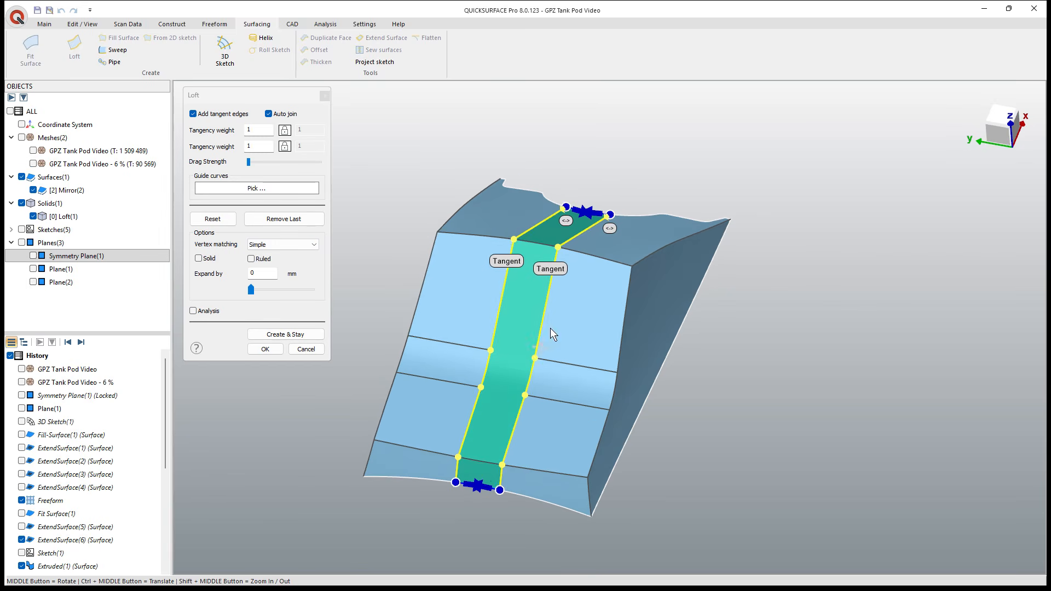
# Step: Enable the loft's deviation analysis, show the 6 % mesh for comparison, and create the loft joining both halves
pyautogui.scroll(2, 464, 495)
pyautogui.scroll(-3, 529, 361)
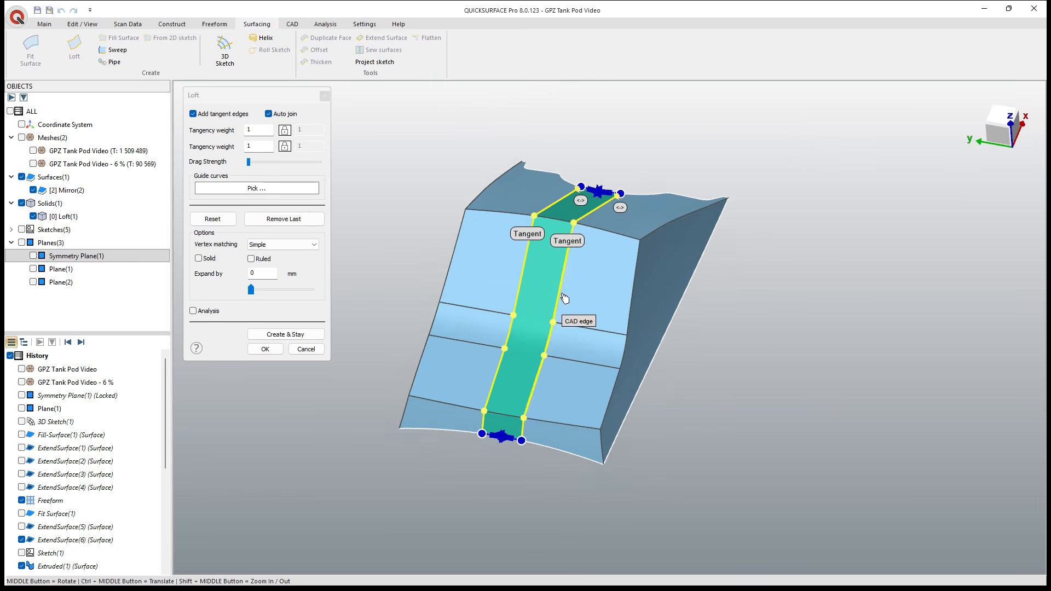
pyautogui.moveTo(585, 277); pyautogui.dragTo(591, 306, button='middle')
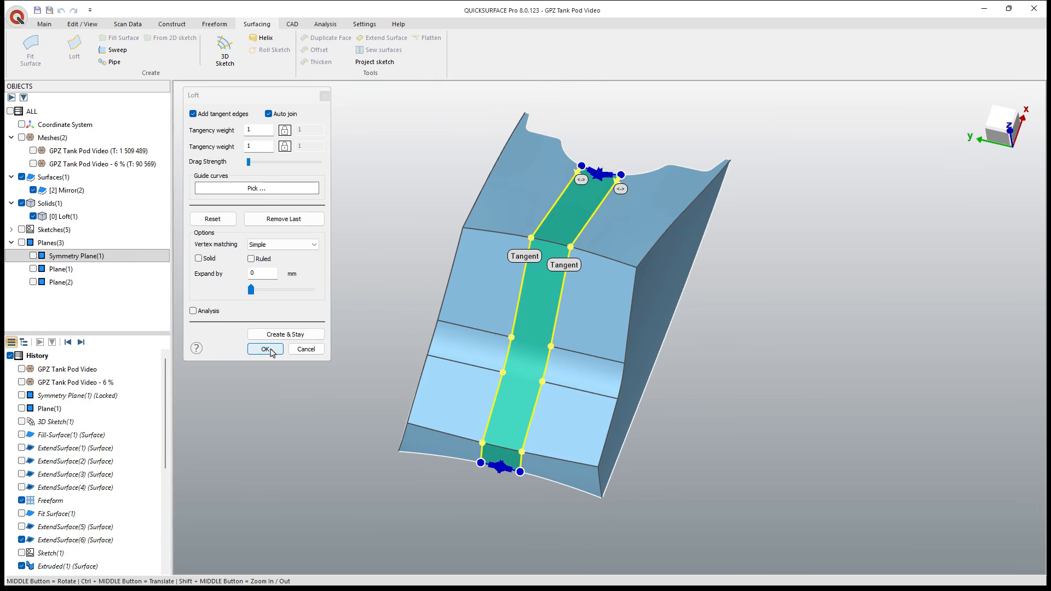
pyautogui.click(193, 311)
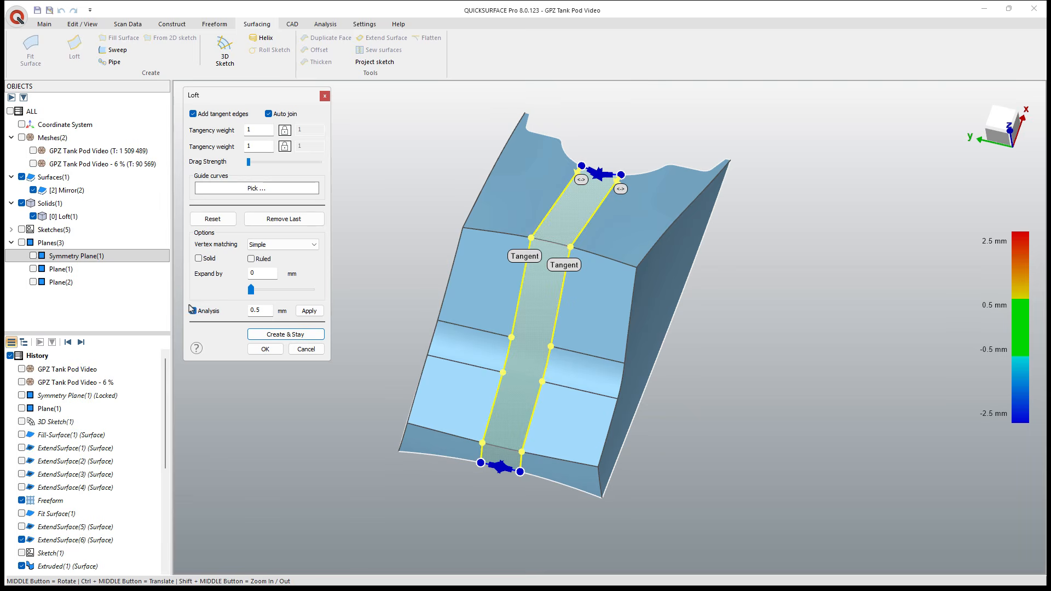
pyautogui.click(33, 164)
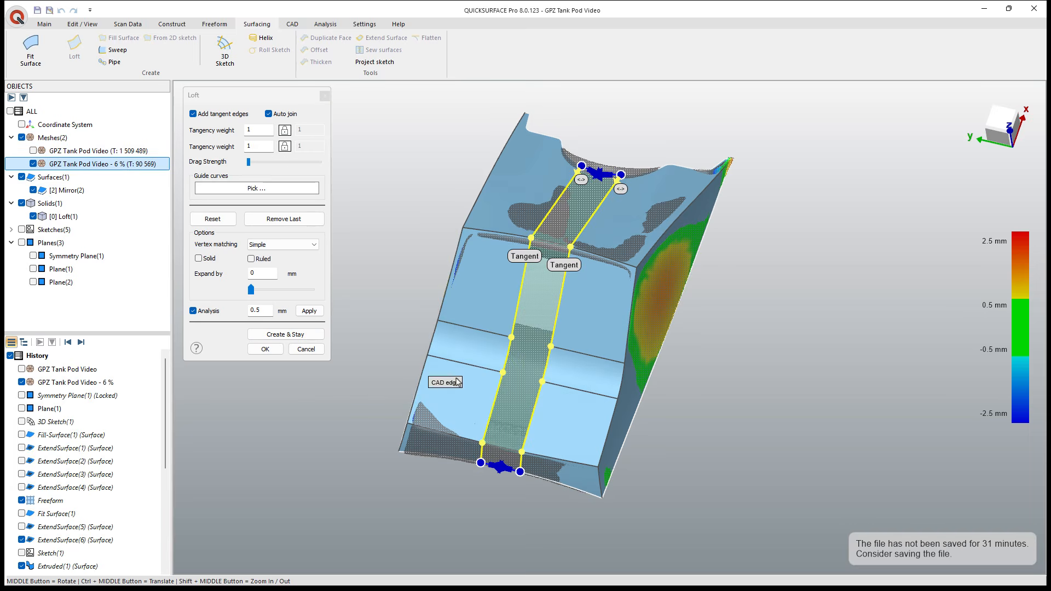
pyautogui.moveTo(457, 383); pyautogui.dragTo(668, 302, button='middle')
pyautogui.click(265, 349)
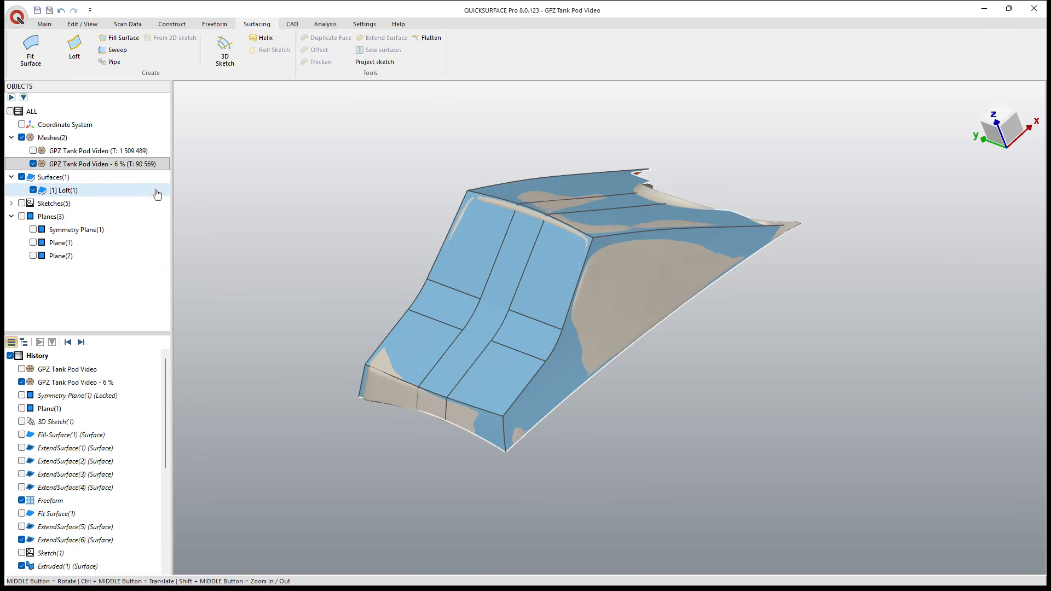
# Step: Examine the rounded edges of the 6 % mesh with the lofted surface hidden, and show the surface again
pyautogui.click(33, 164)
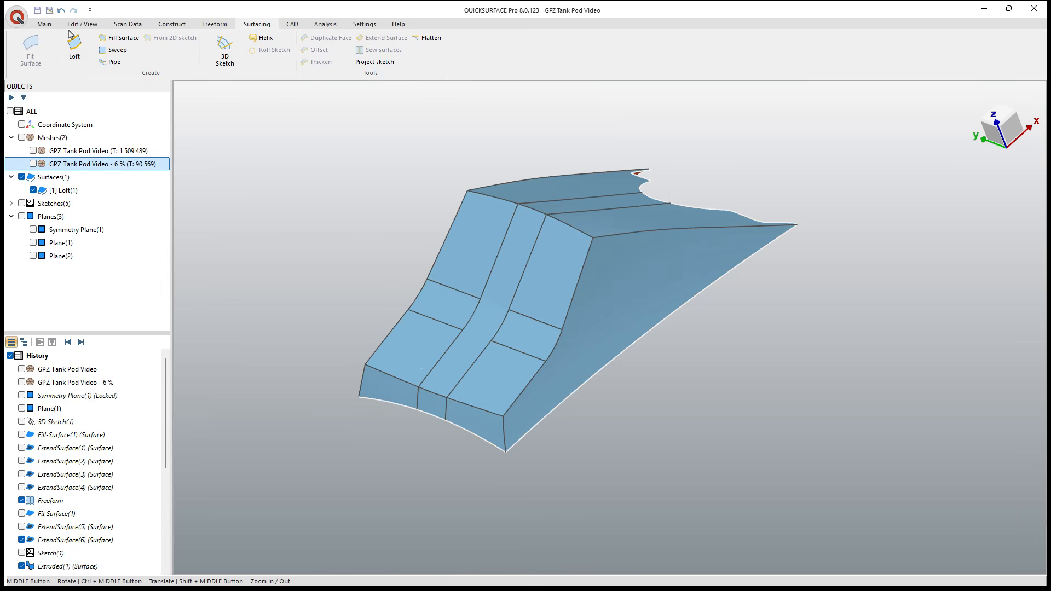
pyautogui.click(45, 25)
pyautogui.click(33, 165)
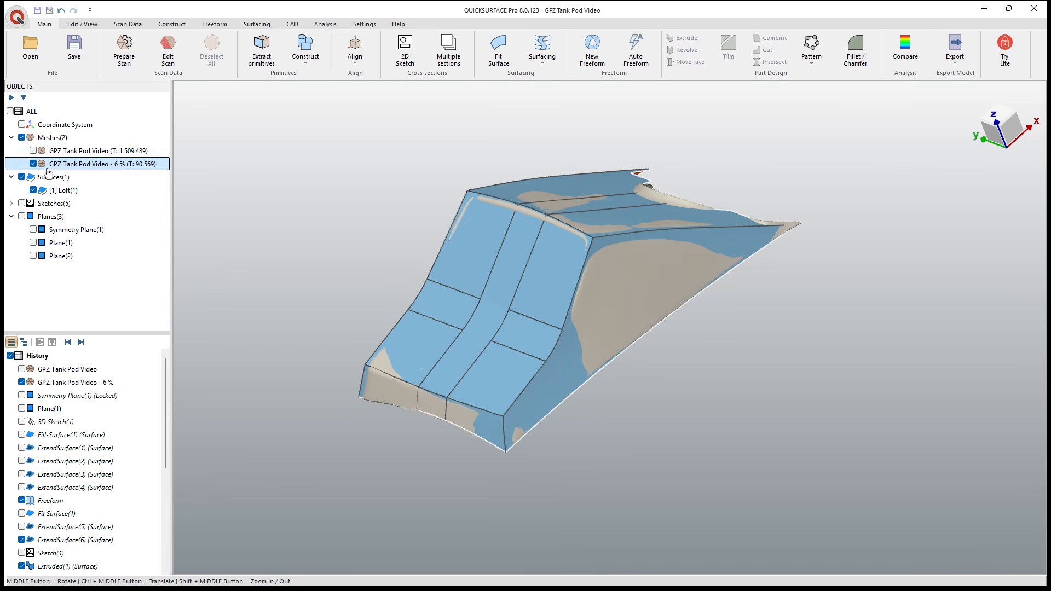
pyautogui.click(33, 190)
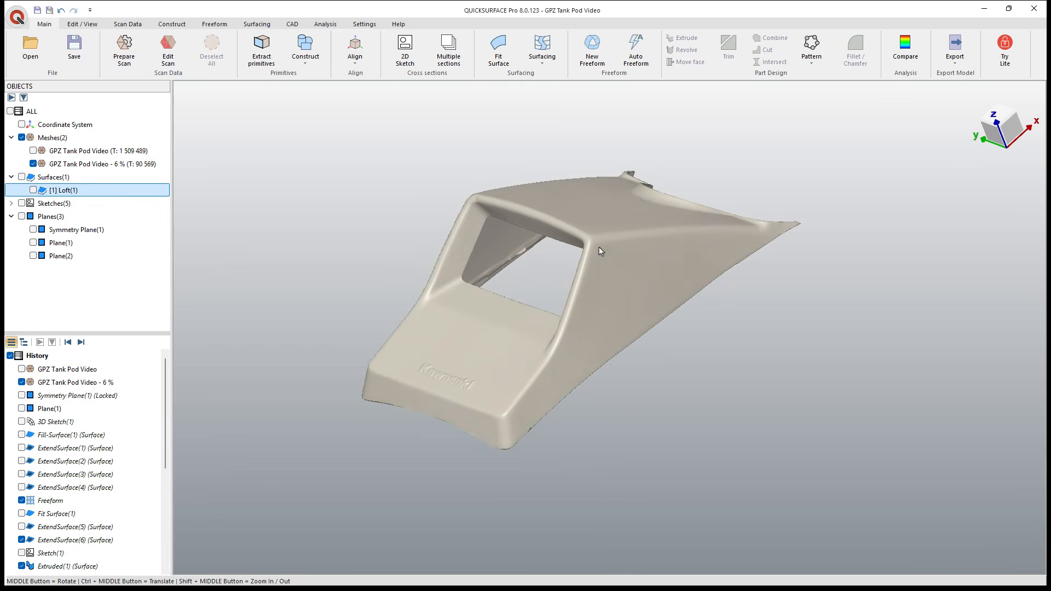
pyautogui.scroll(2, 600, 251)
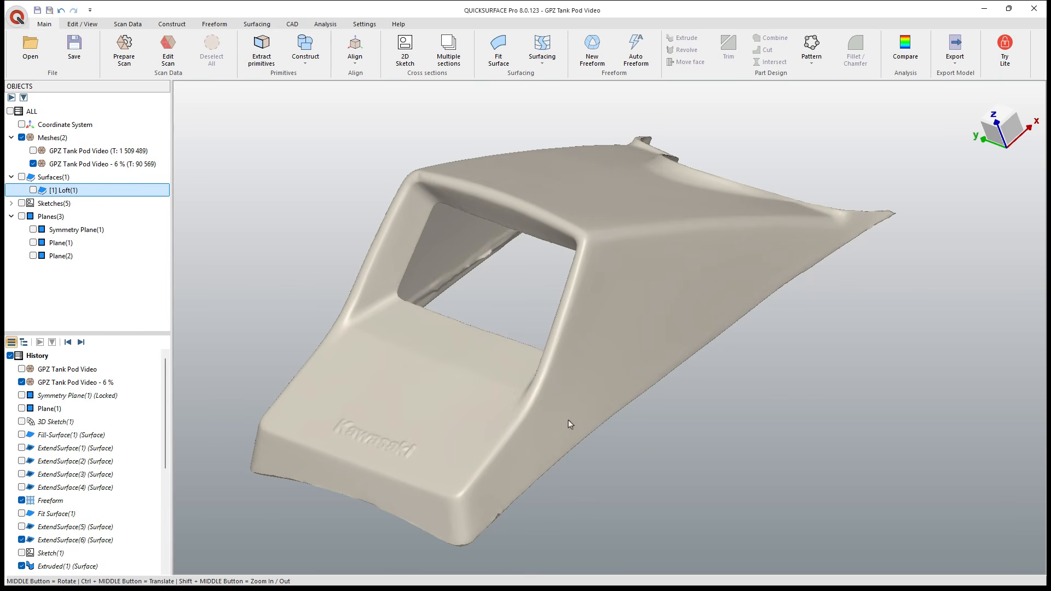
pyautogui.scroll(-4, 497, 487)
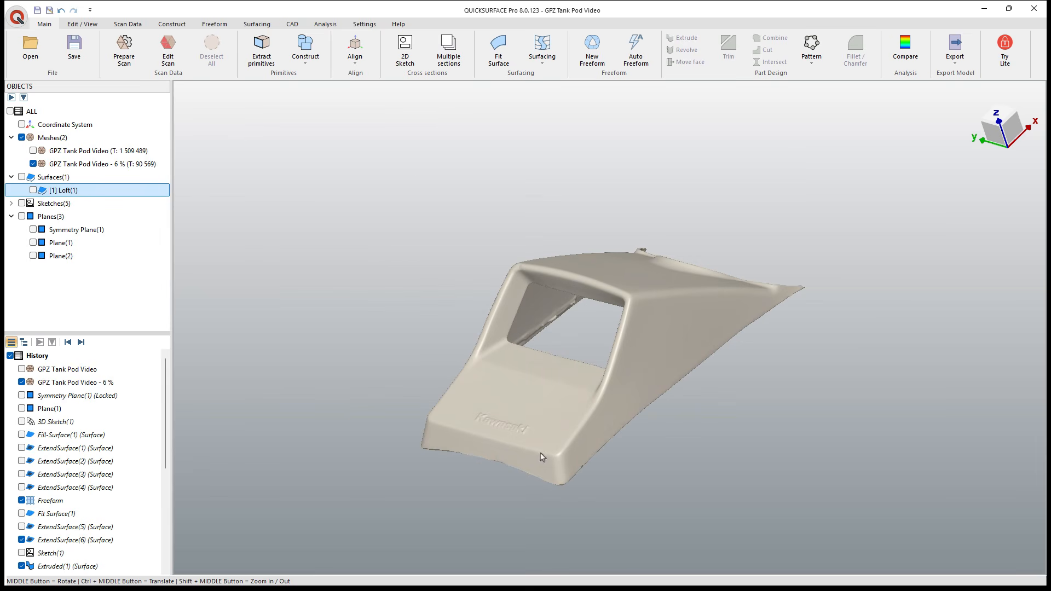
pyautogui.click(33, 191)
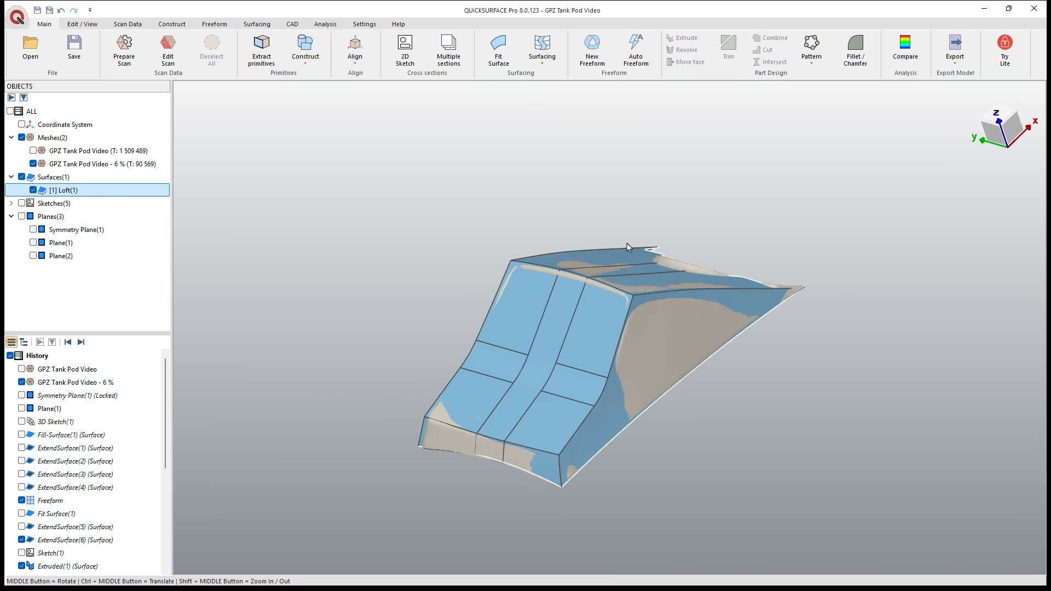
# Step: Fillet the two long upper side edges of the lofted surface with a circular shape and deviation analysis on, keeping the Fillet tool active
pyautogui.click(671, 295)
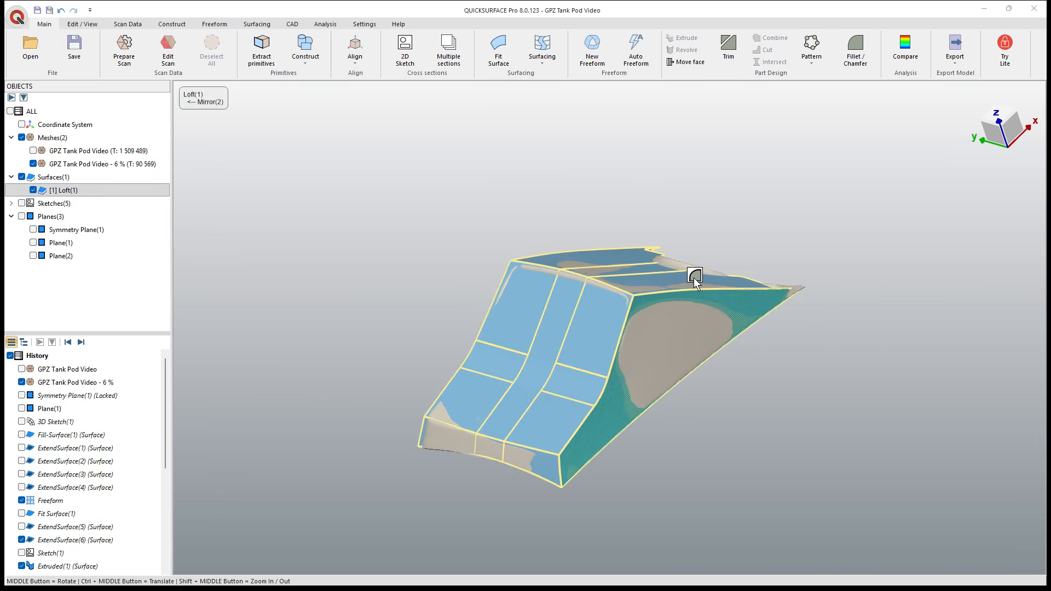
pyautogui.click(694, 278)
pyautogui.click(656, 298)
pyautogui.click(591, 253)
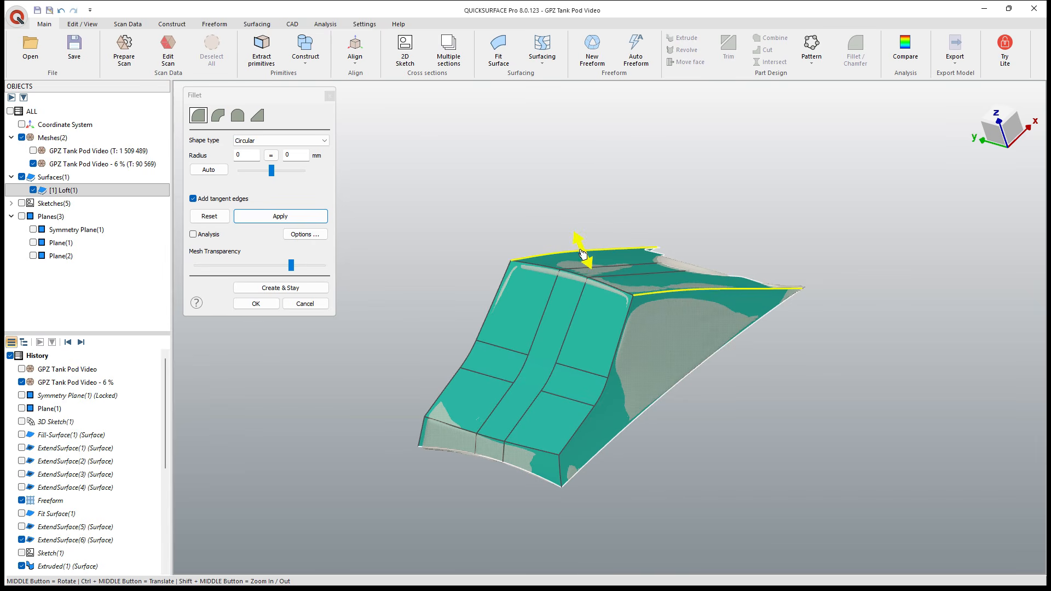
pyautogui.click(193, 234)
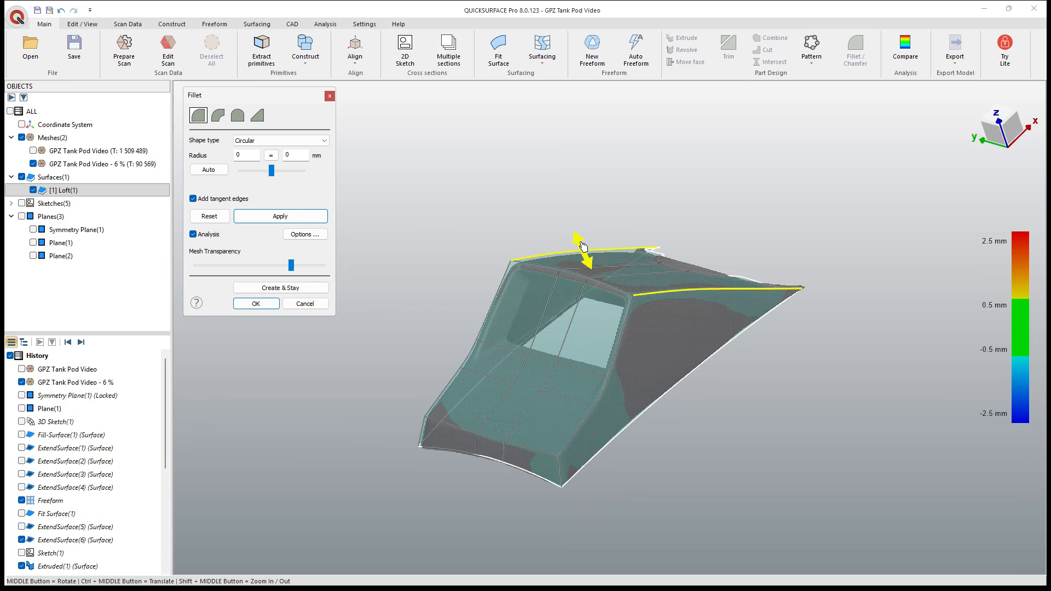
pyautogui.moveTo(585, 250); pyautogui.dragTo(588, 259)
pyautogui.moveTo(587, 259); pyautogui.dragTo(904, 338, button='middle')
pyautogui.click(301, 288)
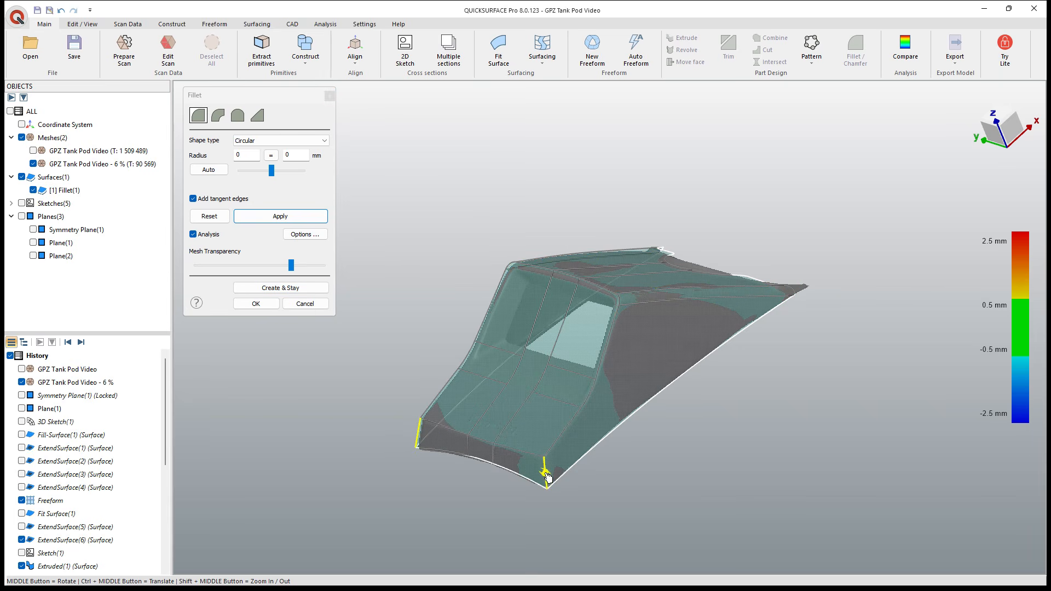
# Step: Fillet the two short vertical corner edges at the front with a radius of about 9.12 mm, keeping the Fillet tool active
pyautogui.moveTo(547, 478); pyautogui.dragTo(551, 464)
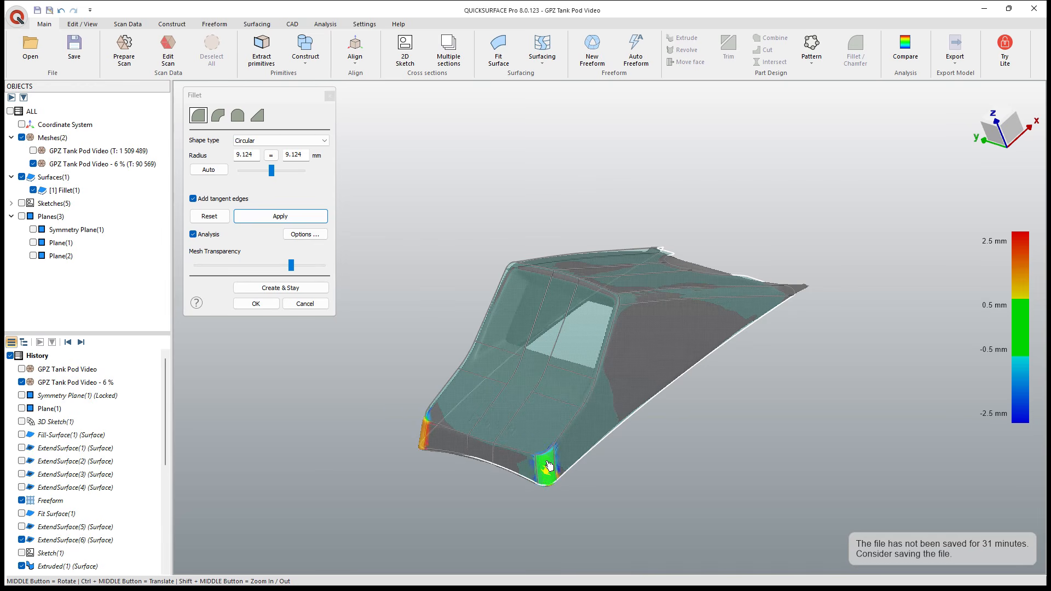
pyautogui.moveTo(551, 465)
pyautogui.mouseDown(button='middle')
pyautogui.moveTo(478, 441)
pyautogui.moveTo(626, 441)
pyautogui.moveTo(529, 461)
pyautogui.moveTo(556, 469)
pyautogui.moveTo(523, 461)
pyautogui.moveTo(588, 478)
pyautogui.moveTo(588, 454)
pyautogui.mouseUp(button='middle')
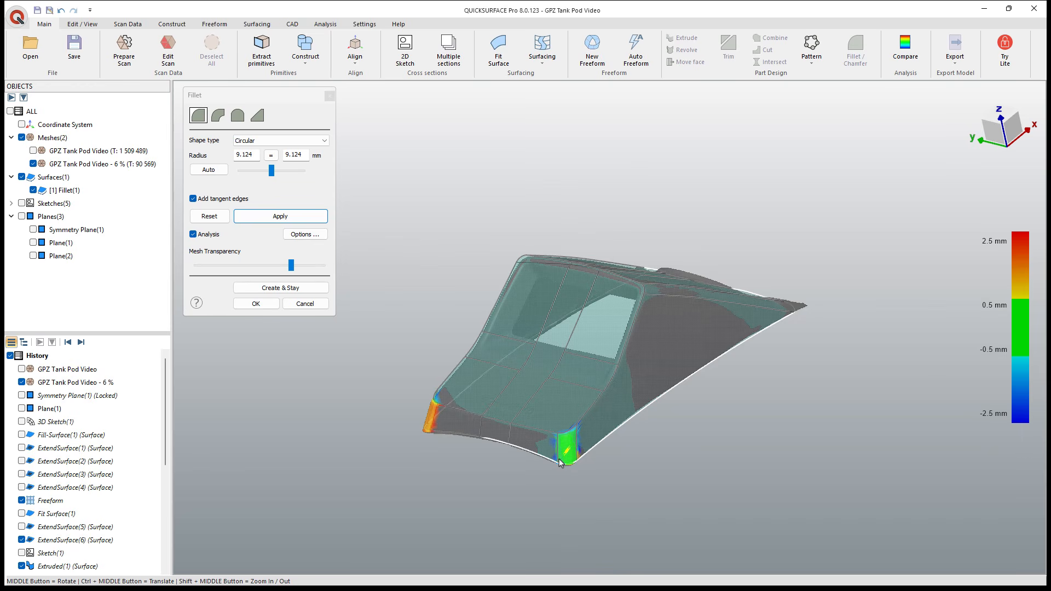
pyautogui.click(304, 293)
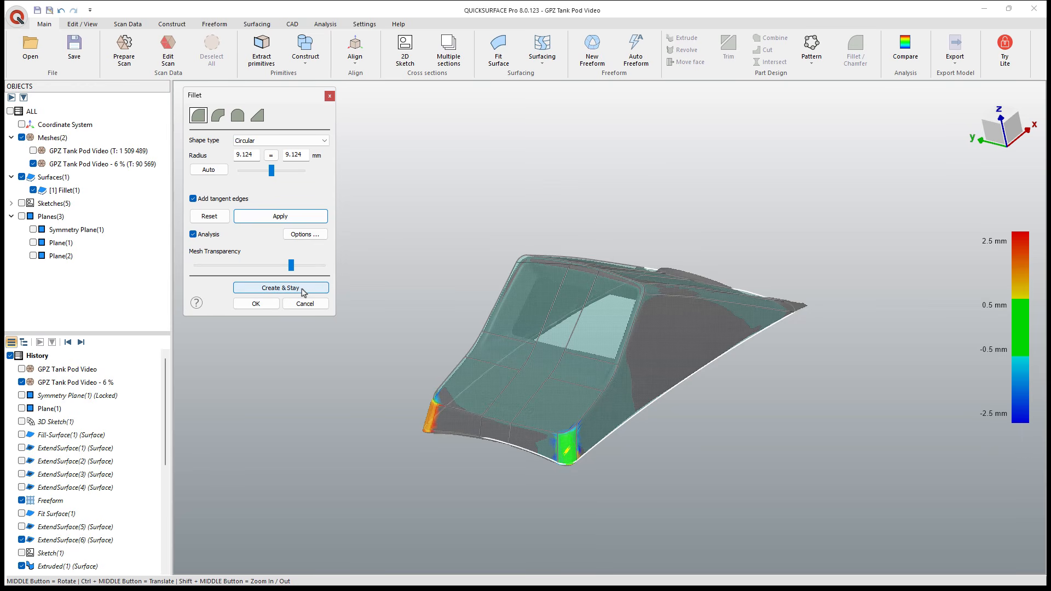
# Step: Fillet the closed edge loop around the front face with a 4 mm circular radius and finish filleting
pyautogui.click(593, 408)
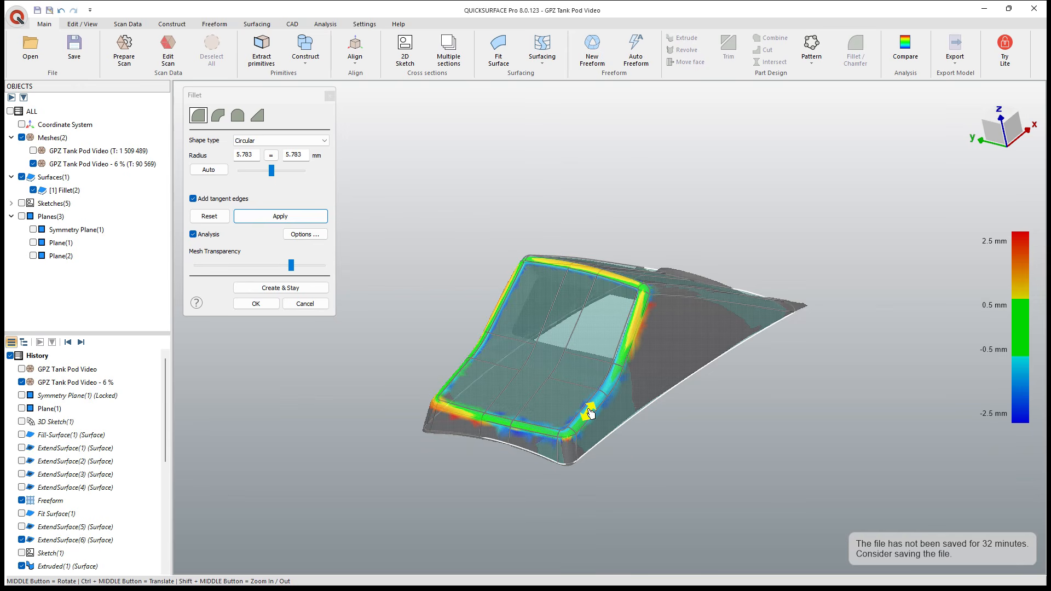
pyautogui.moveTo(590, 414); pyautogui.dragTo(525, 433)
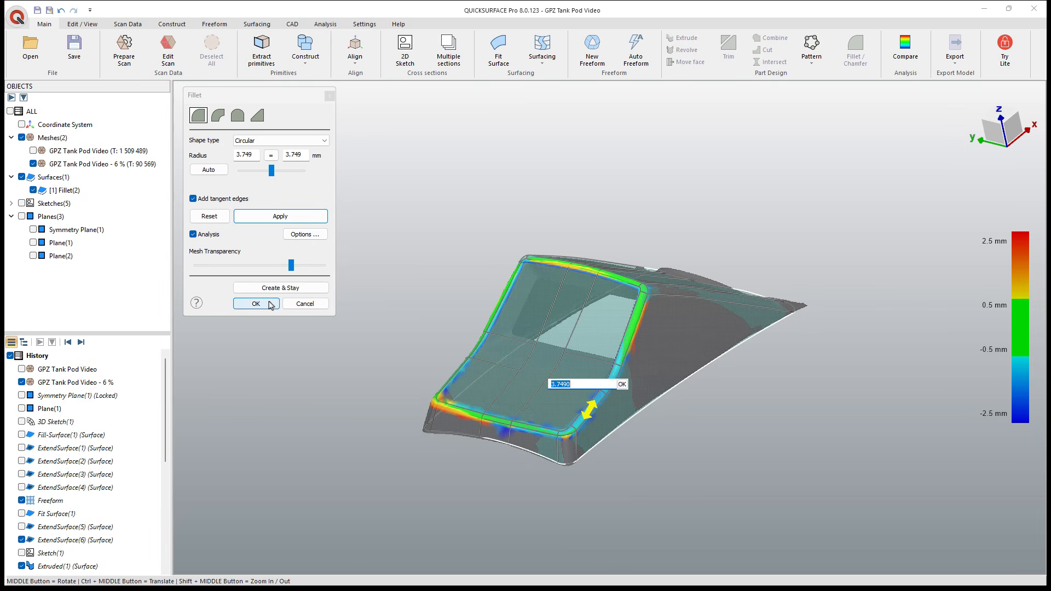
pyautogui.moveTo(574, 385); pyautogui.dragTo(545, 387)
pyautogui.write('4')
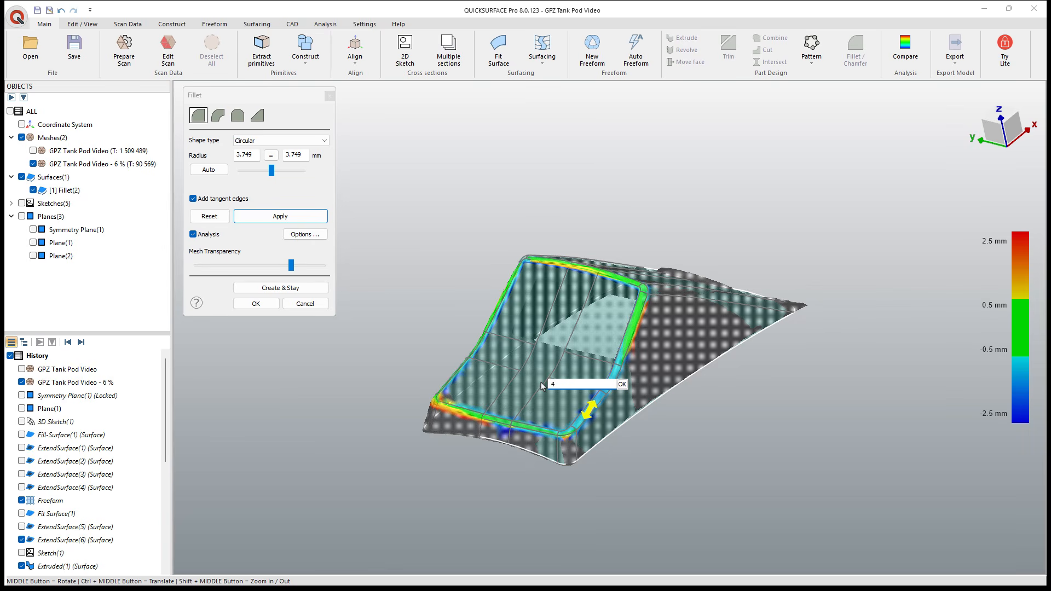
pyautogui.press('Return')
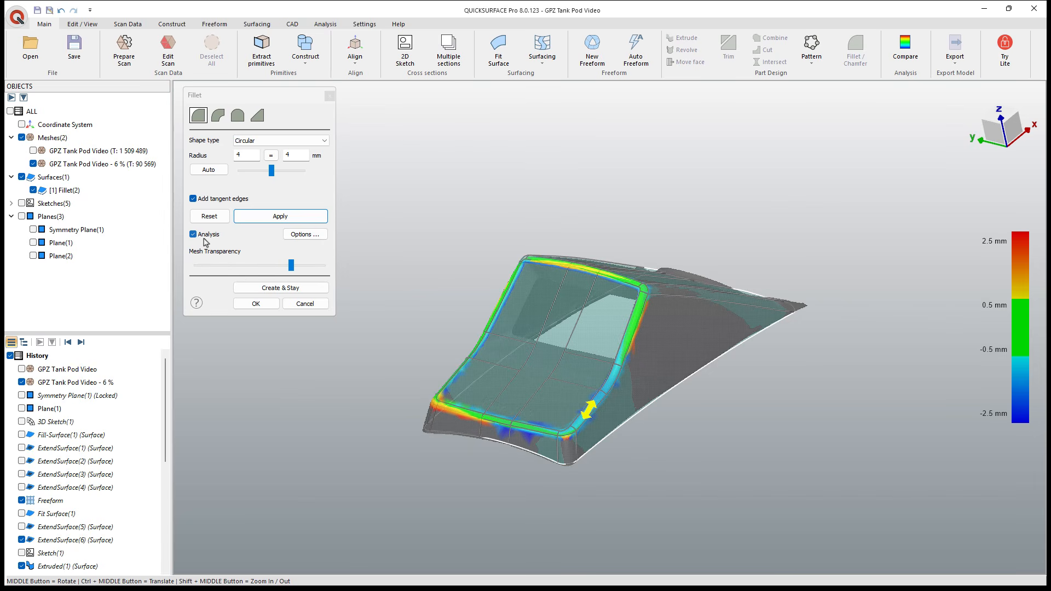
pyautogui.click(261, 305)
# Step: Hide the 6 % mesh and inspect the filleted surface on its own from several angles
pyautogui.moveTo(624, 373); pyautogui.dragTo(584, 289, button='middle')
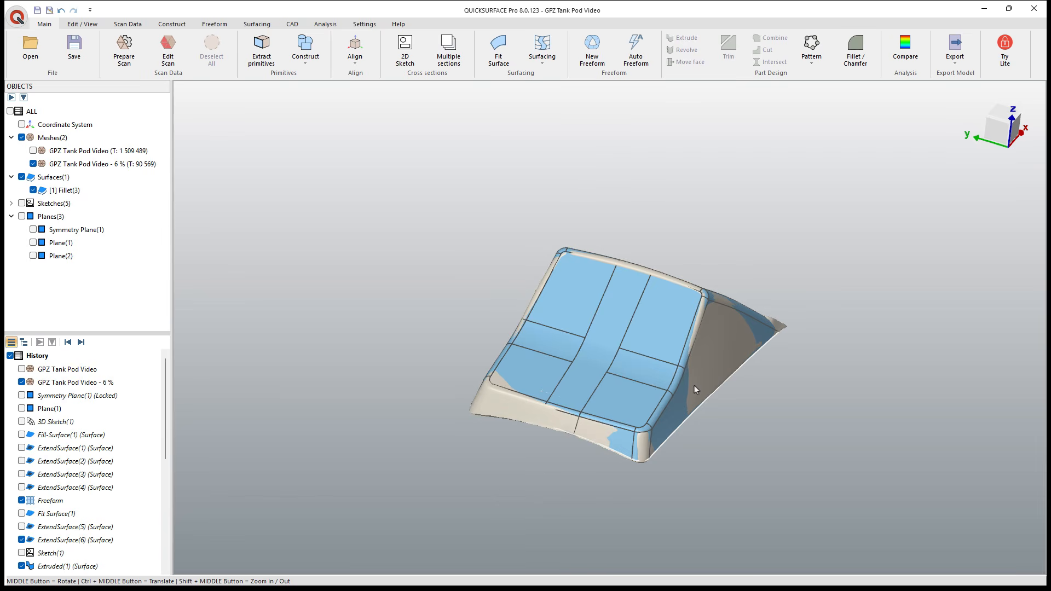
pyautogui.moveTo(739, 390); pyautogui.dragTo(657, 378, button='middle')
pyautogui.click(33, 163)
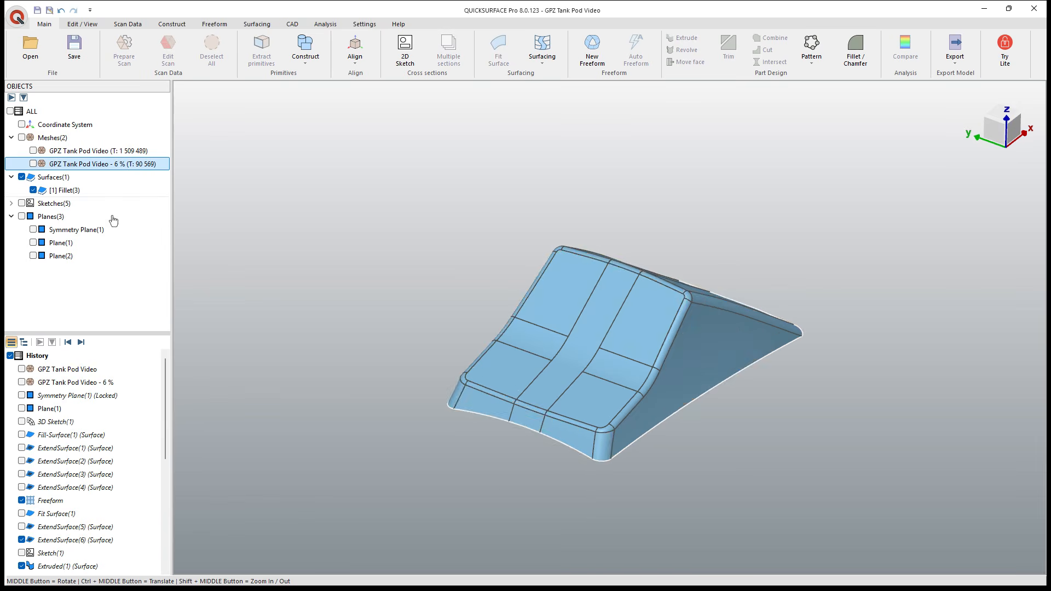
pyautogui.moveTo(560, 419); pyautogui.dragTo(620, 320, button='middle')
pyautogui.scroll(2, 629, 314)
pyautogui.scroll(1, 668, 330)
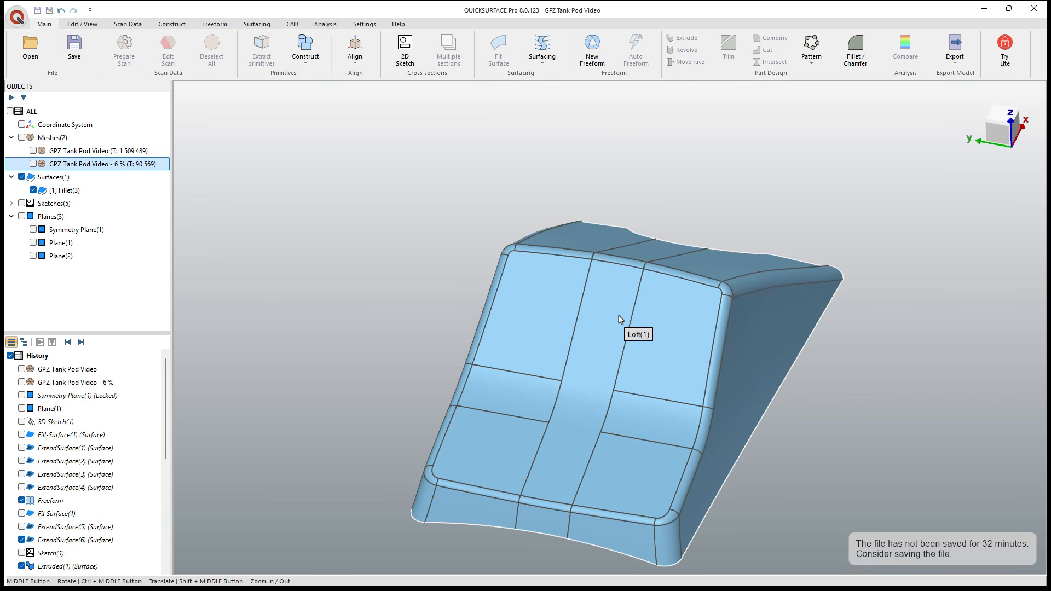
pyautogui.moveTo(610, 348); pyautogui.dragTo(573, 293, button='middle')
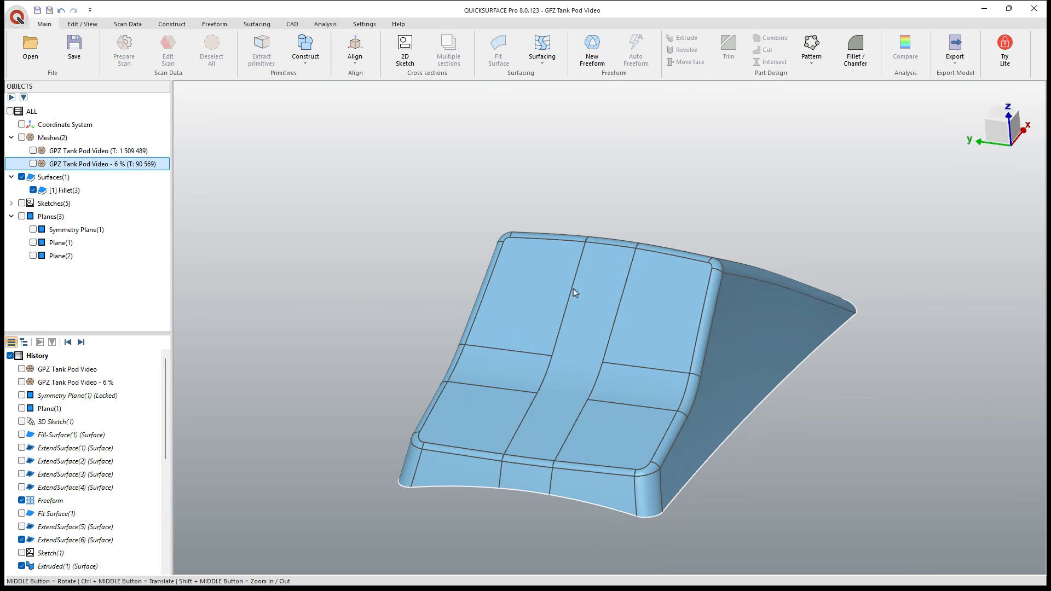
# Step: Save the project under the new file name GPZ Tank Pod Video5.qsf in the GPZ Tank Pod Video folder
pyautogui.click(38, 11)
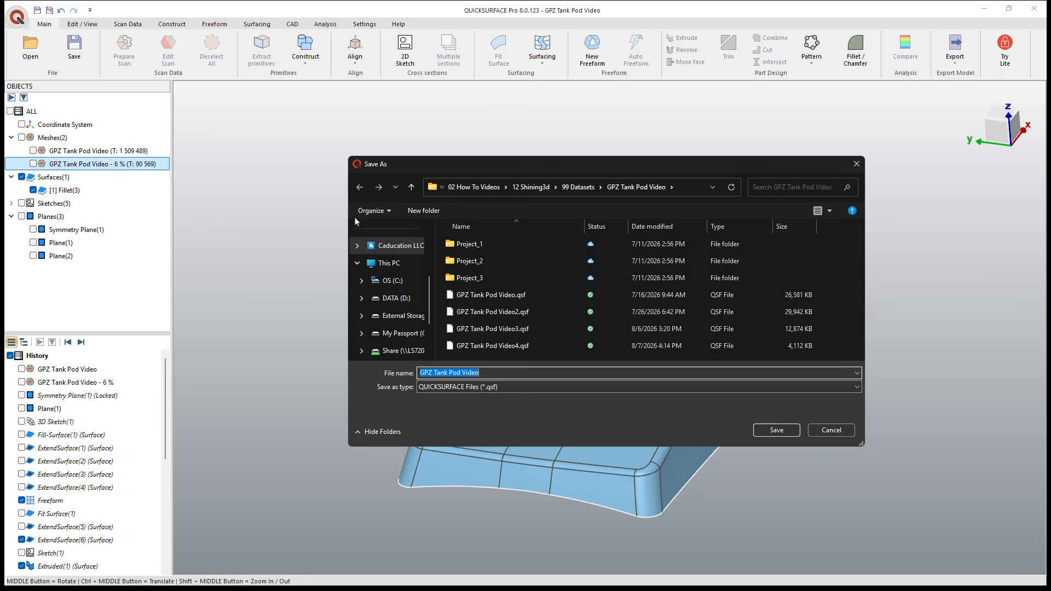
pyautogui.click(502, 346)
pyautogui.click(488, 373)
pyautogui.click(480, 373)
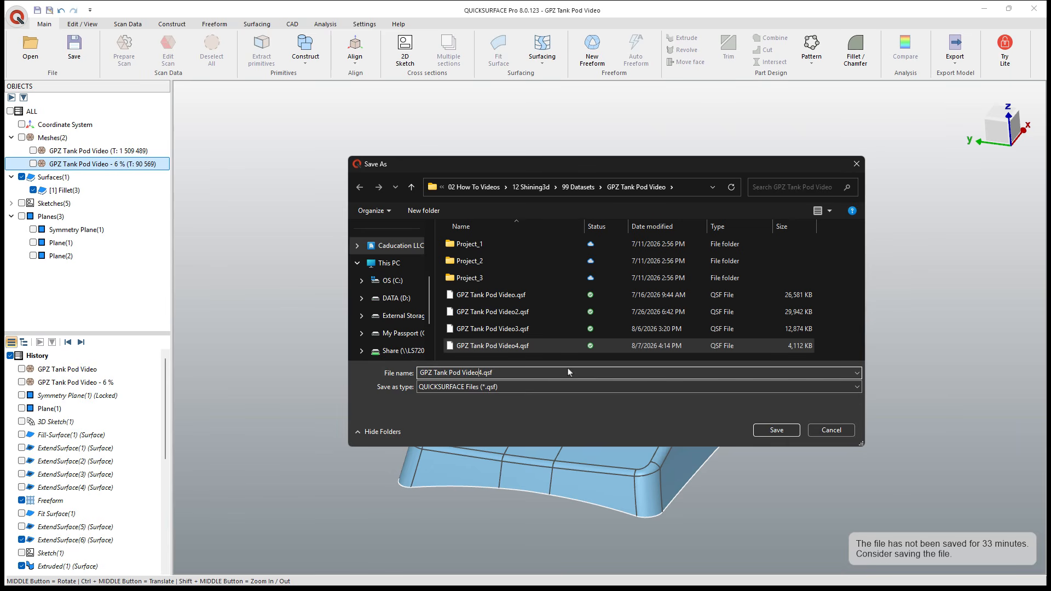
pyautogui.press('Delete')
pyautogui.write('5')
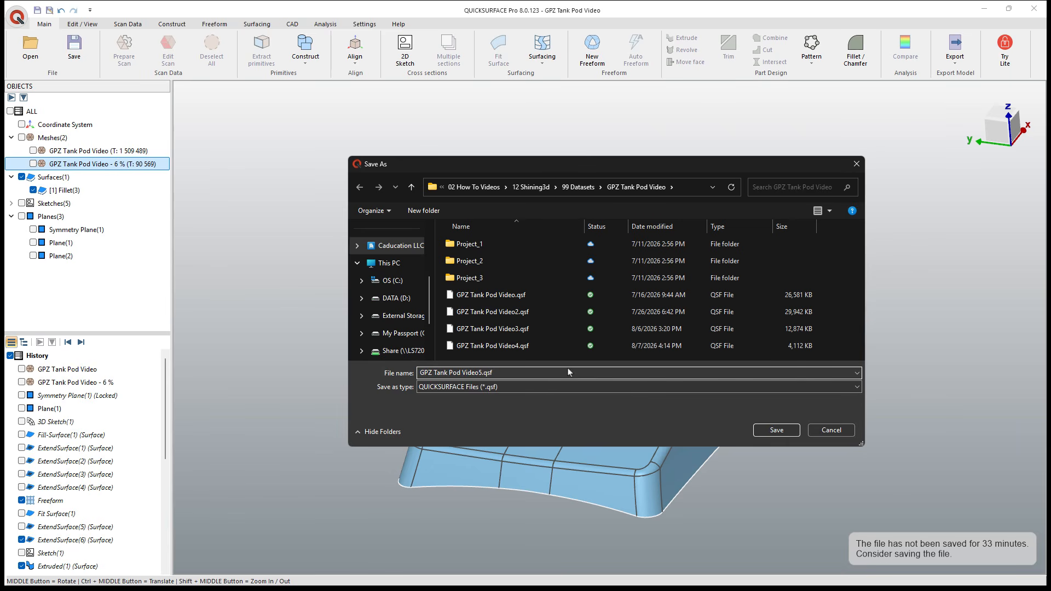
pyautogui.press('Return')
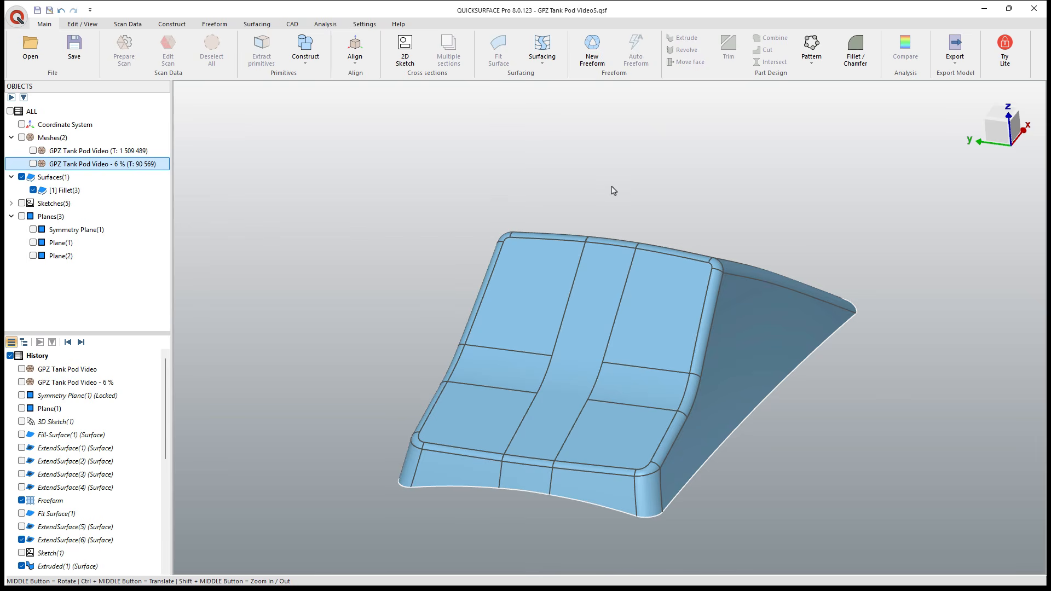
pyautogui.moveTo(613, 190); pyautogui.dragTo(627, 326, button='middle')
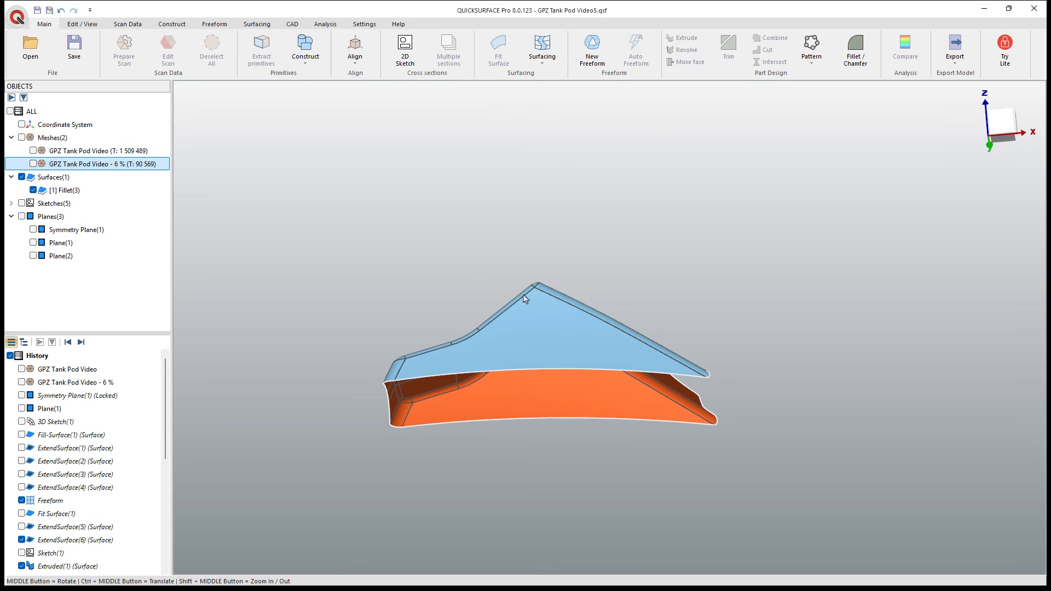
# Step: Examine the filleted surface from outside and inside, both on its own and with the 6 % mesh overlaid
pyautogui.moveTo(511, 327); pyautogui.dragTo(552, 329, button='middle')
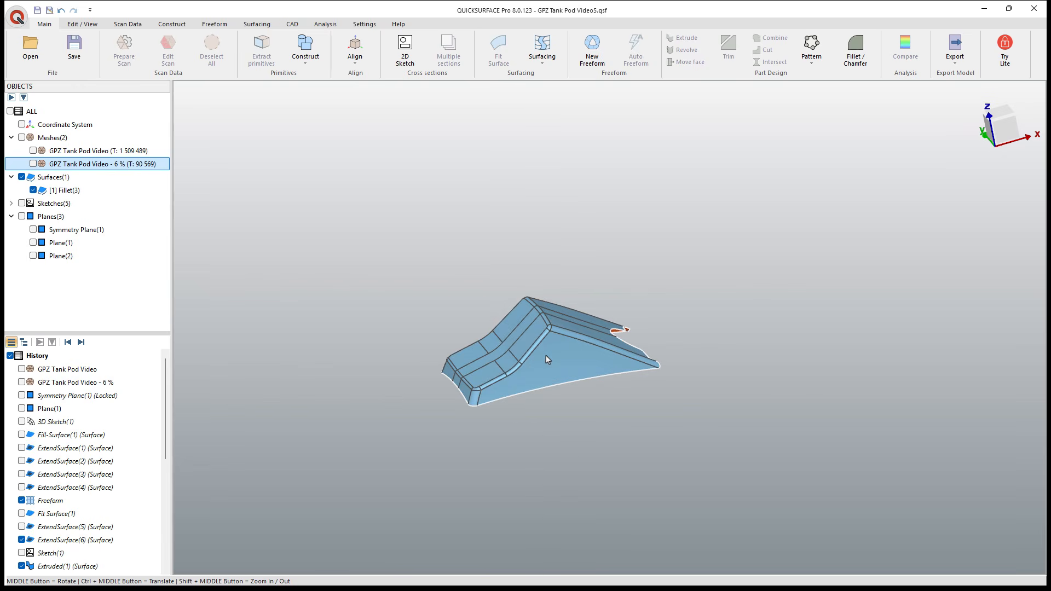
pyautogui.scroll(5, 540, 345)
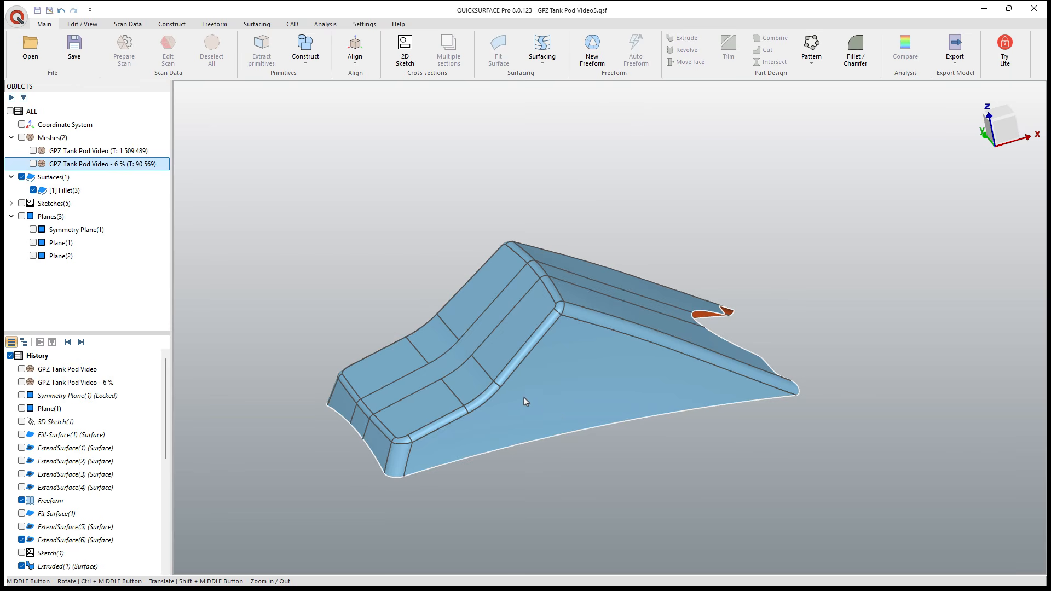
pyautogui.moveTo(538, 403)
pyautogui.mouseDown(button='middle')
pyautogui.moveTo(558, 416)
pyautogui.moveTo(623, 337)
pyautogui.moveTo(564, 228)
pyautogui.moveTo(422, 206)
pyautogui.moveTo(549, 280)
pyautogui.moveTo(659, 402)
pyautogui.moveTo(487, 388)
pyautogui.moveTo(544, 380)
pyautogui.moveTo(676, 394)
pyautogui.mouseUp(button='middle')
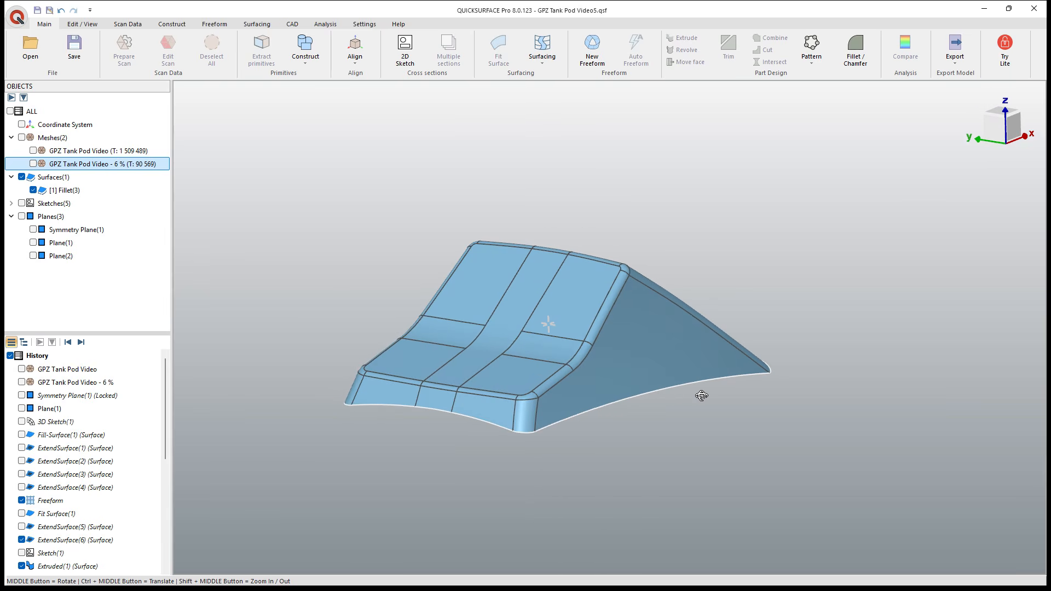
pyautogui.click(33, 164)
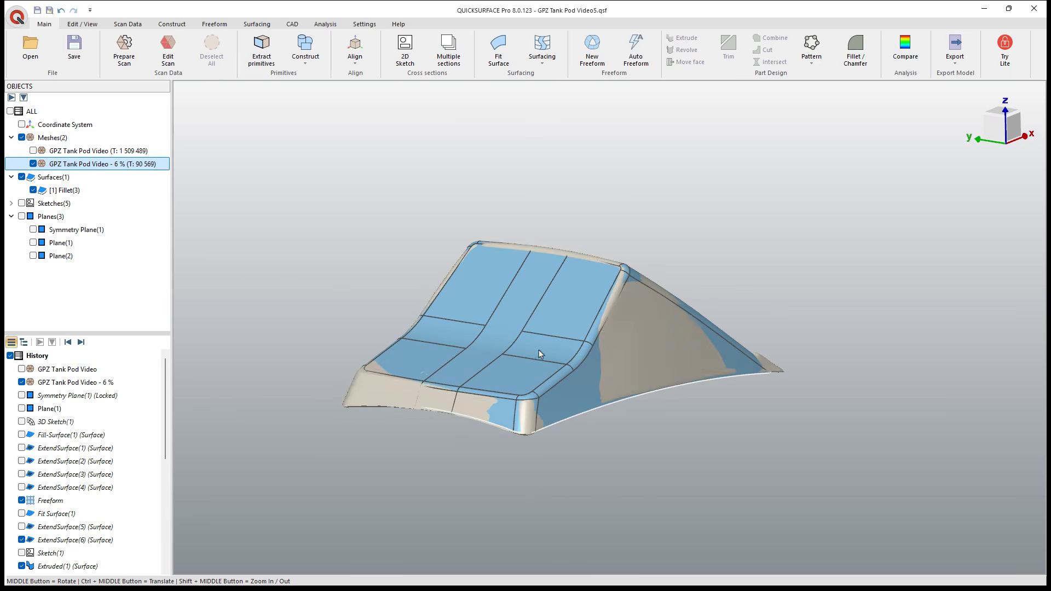
pyautogui.moveTo(542, 406); pyautogui.dragTo(547, 351, button='middle')
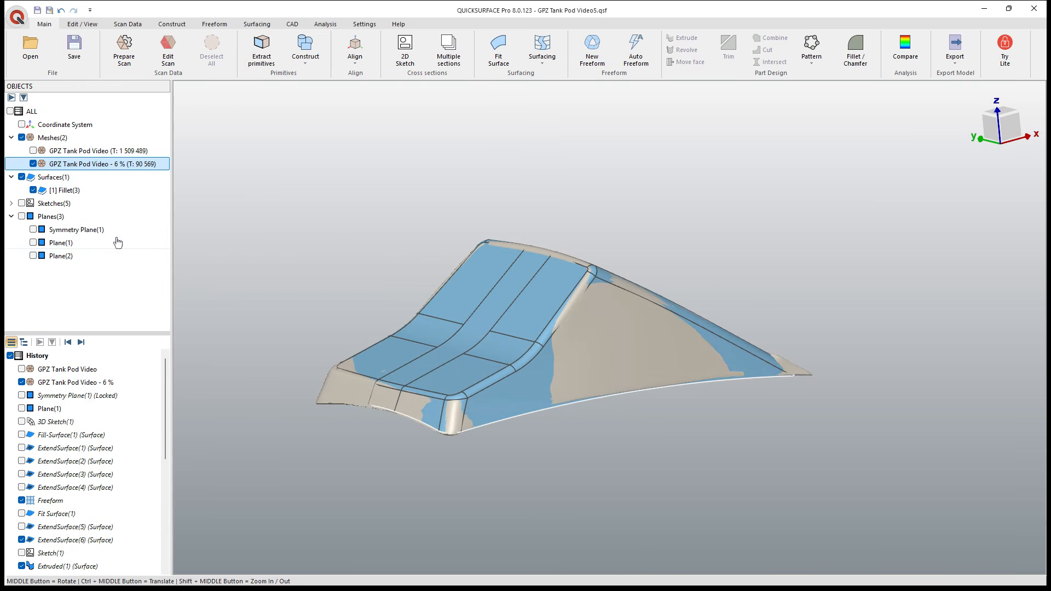
pyautogui.click(33, 164)
pyautogui.moveTo(645, 388); pyautogui.dragTo(546, 336, button='middle')
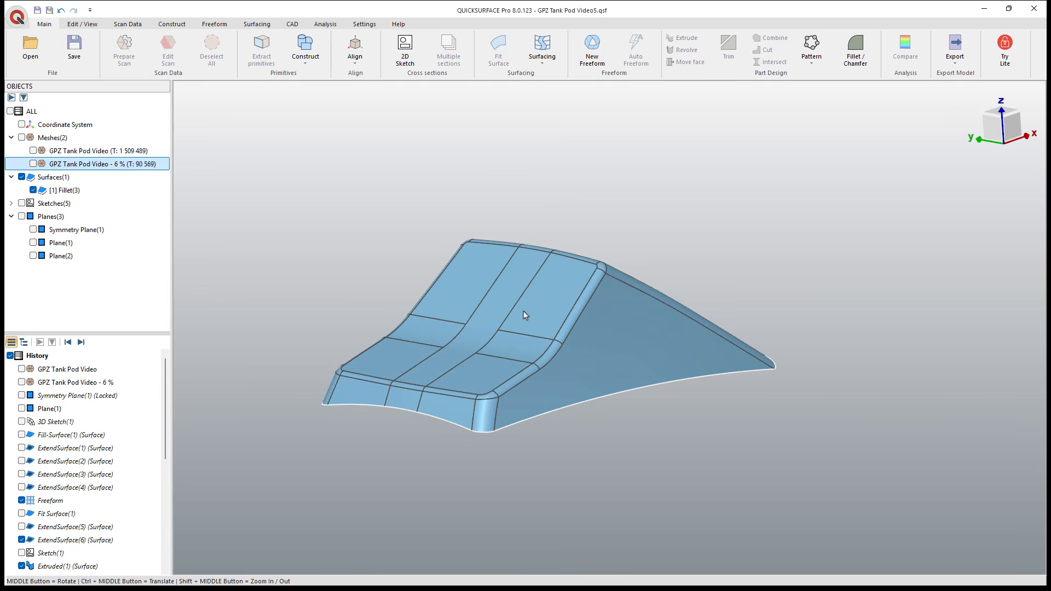
pyautogui.scroll(2, 524, 310)
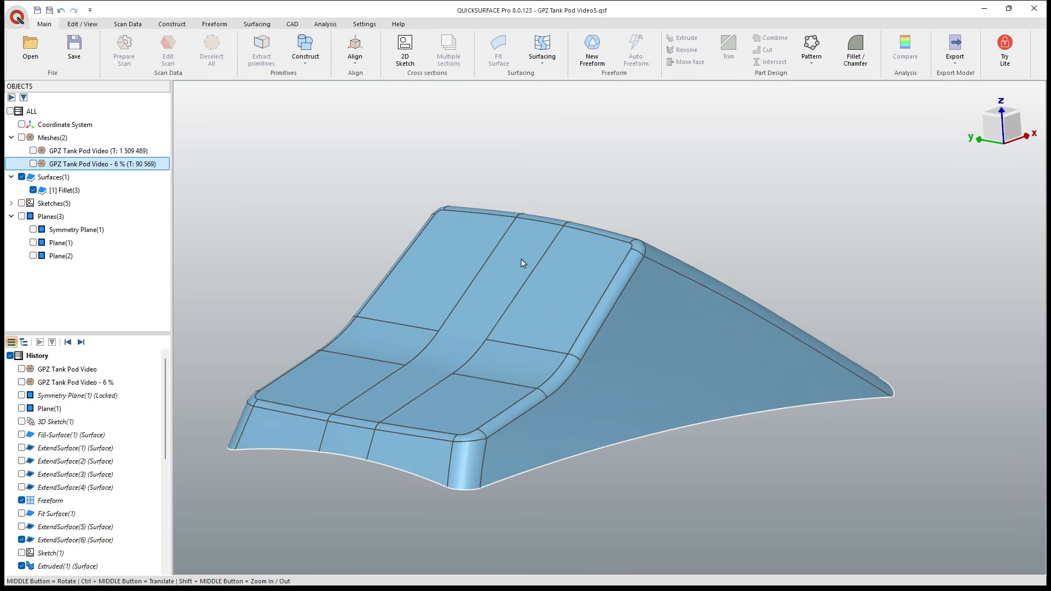
pyautogui.moveTo(629, 413); pyautogui.dragTo(520, 208, button='middle')
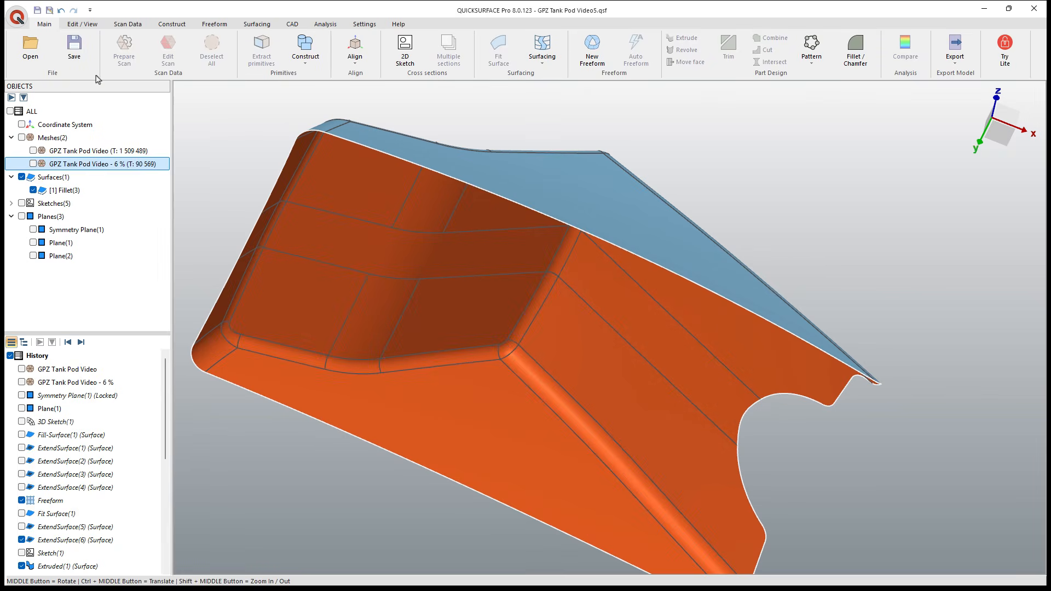
# Step: Show the 6 % mesh and Plane(1), and create a 2D sketch for an extruded surface on that plane with zero offset
pyautogui.click(32, 164)
pyautogui.moveTo(594, 347); pyautogui.dragTo(526, 366, button='middle')
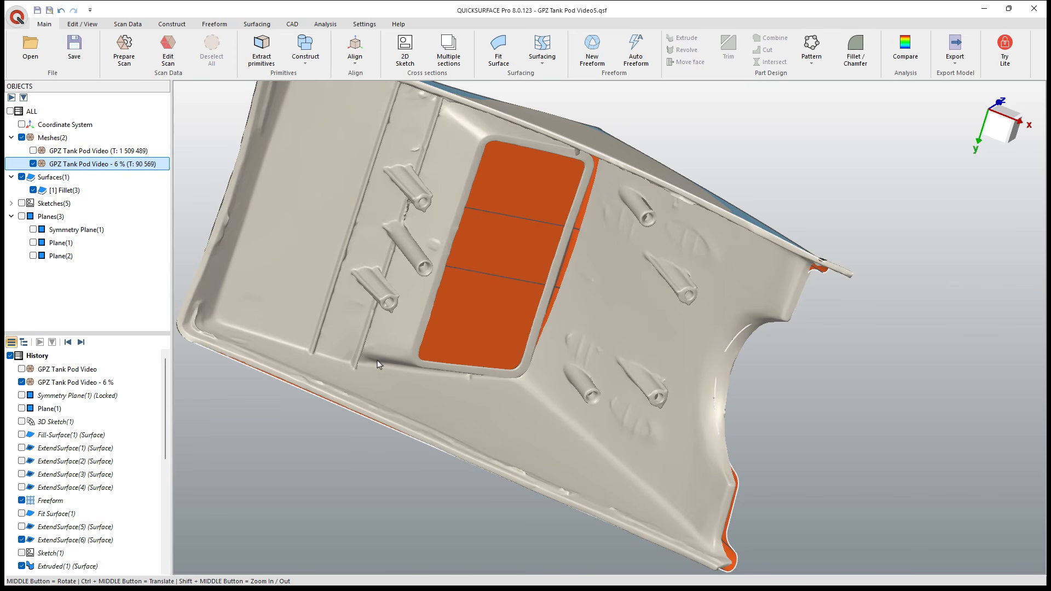
pyautogui.click(33, 243)
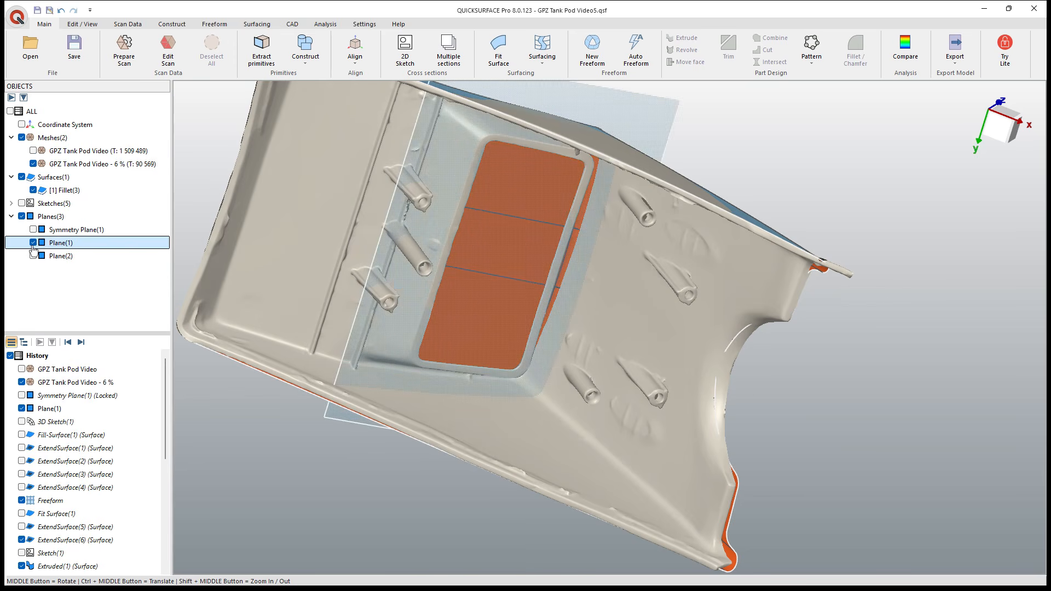
pyautogui.click(601, 106)
pyautogui.click(406, 53)
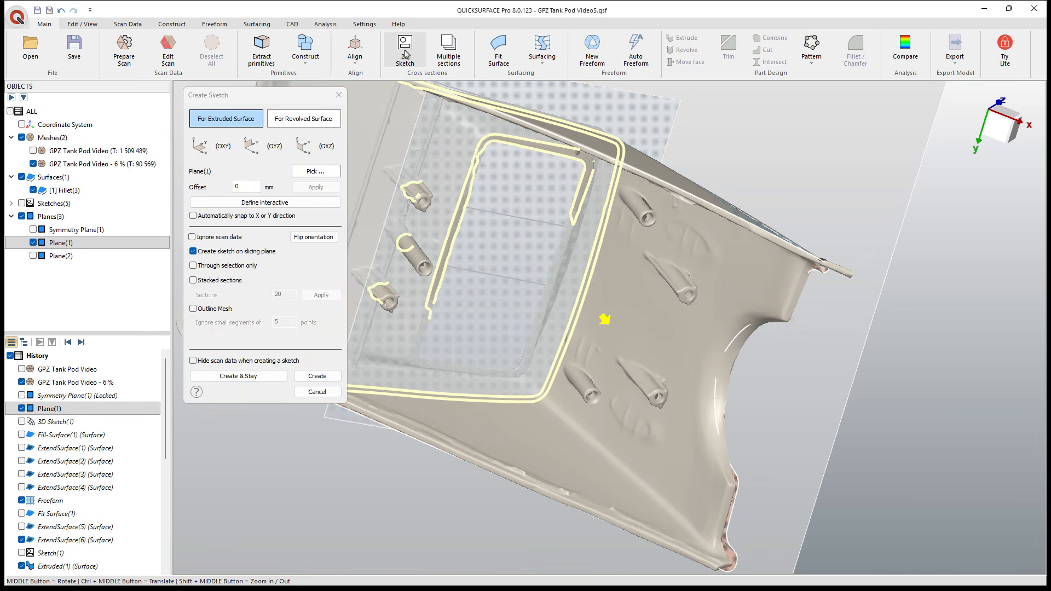
pyautogui.click(313, 376)
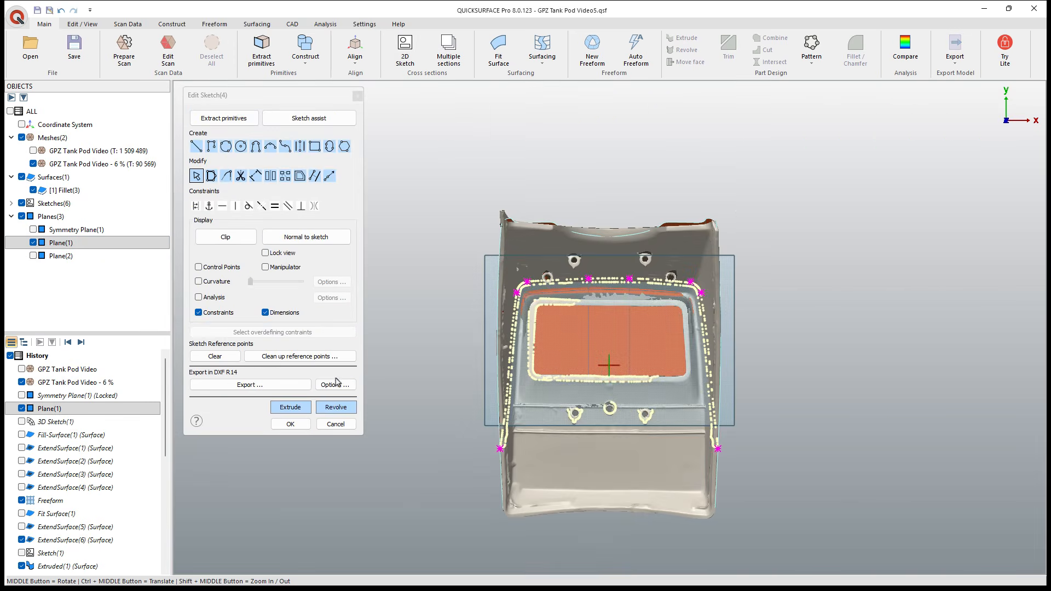
# Step: Draw a vertical line from the sketch origin up past the front edge of the pod and make it a construction line
pyautogui.scroll(2, 618, 376)
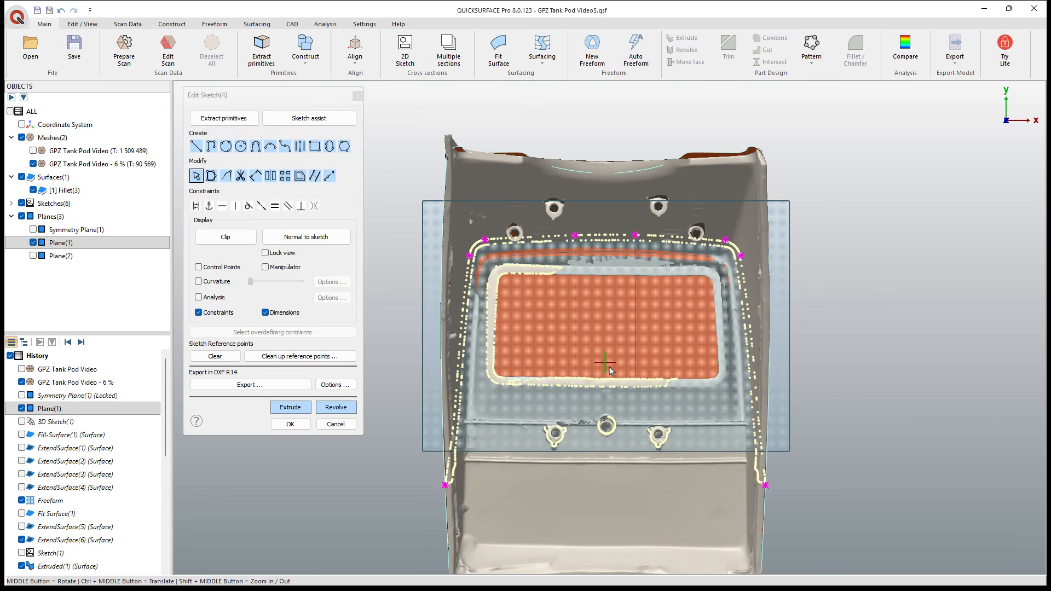
pyautogui.click(197, 148)
pyautogui.click(605, 362)
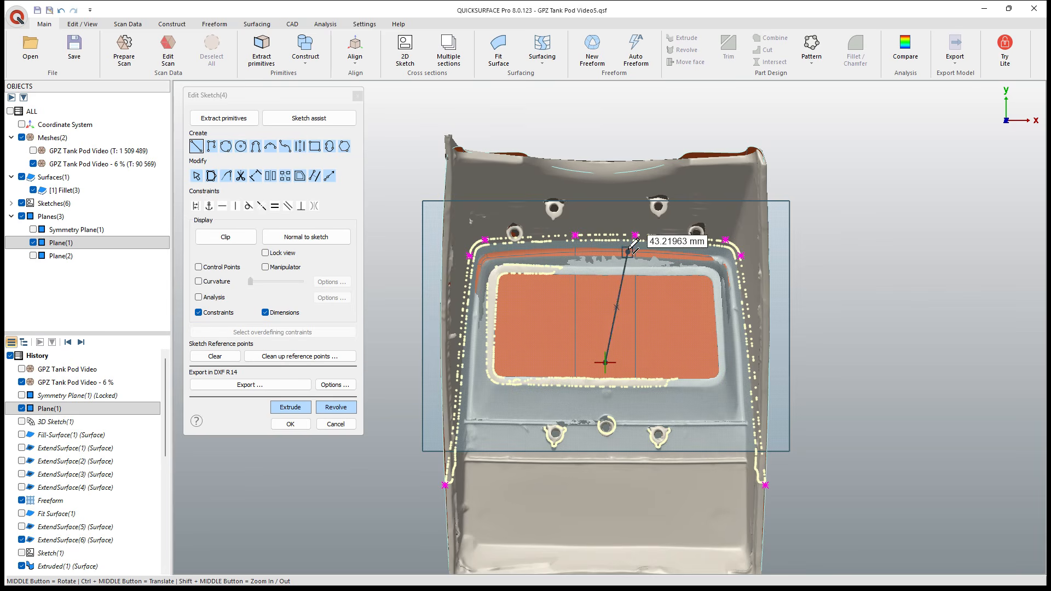
pyautogui.click(605, 129)
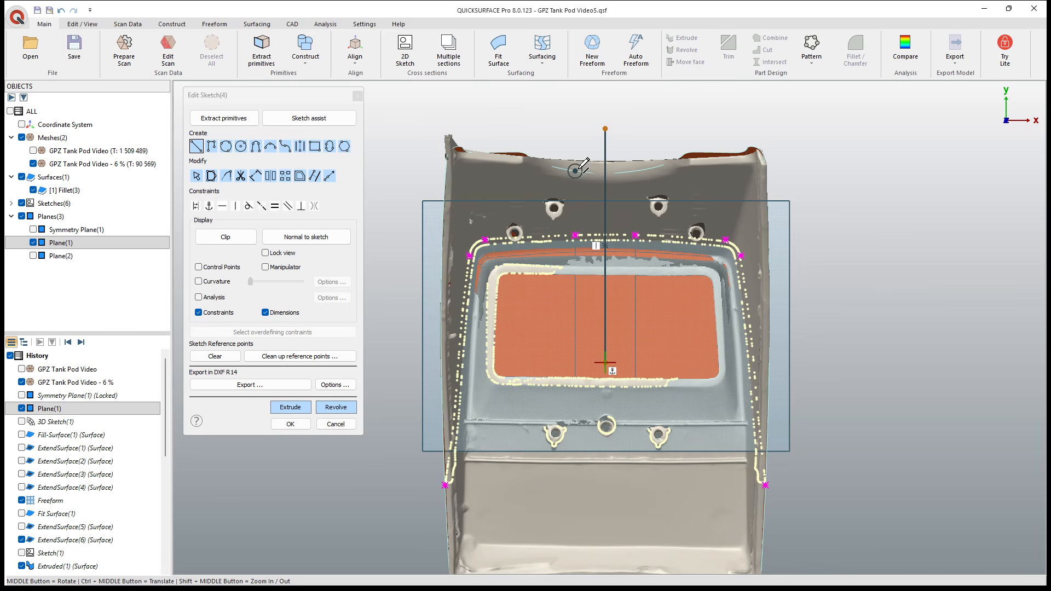
pyautogui.click(196, 176)
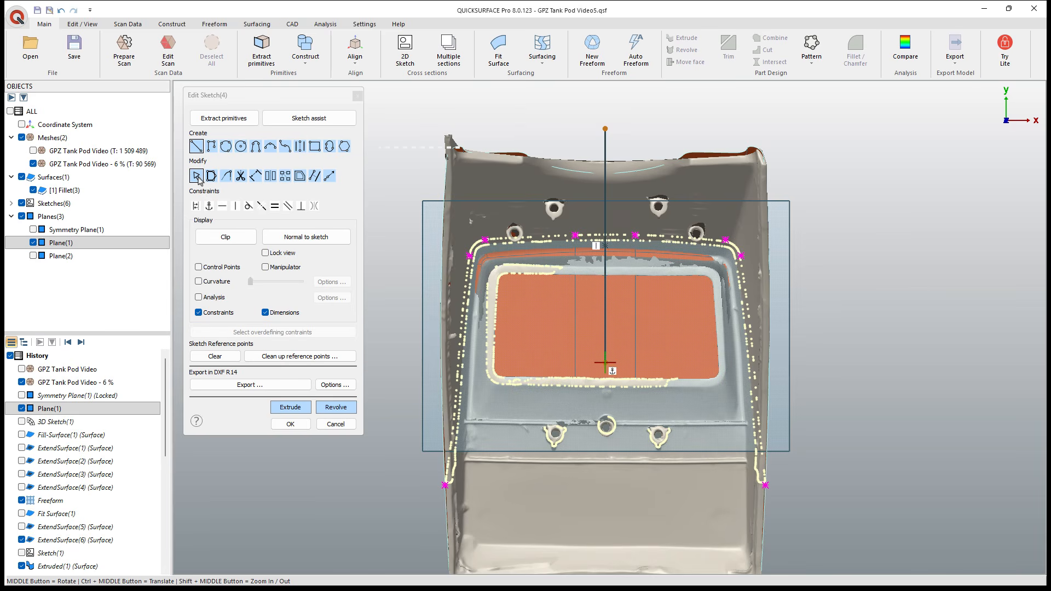
pyautogui.click(609, 156)
pyautogui.click(619, 135)
# Step: Sketch a rectangle about 89 × 46 mm around the recessed opening, spanning both sides of the construction line
pyautogui.scroll(2, 619, 302)
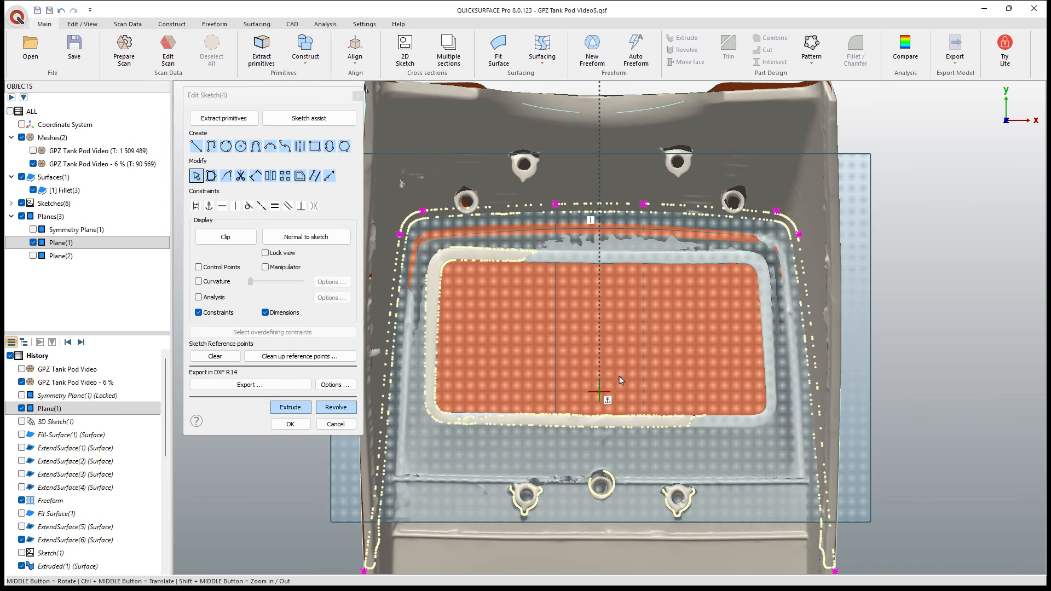
pyautogui.click(315, 147)
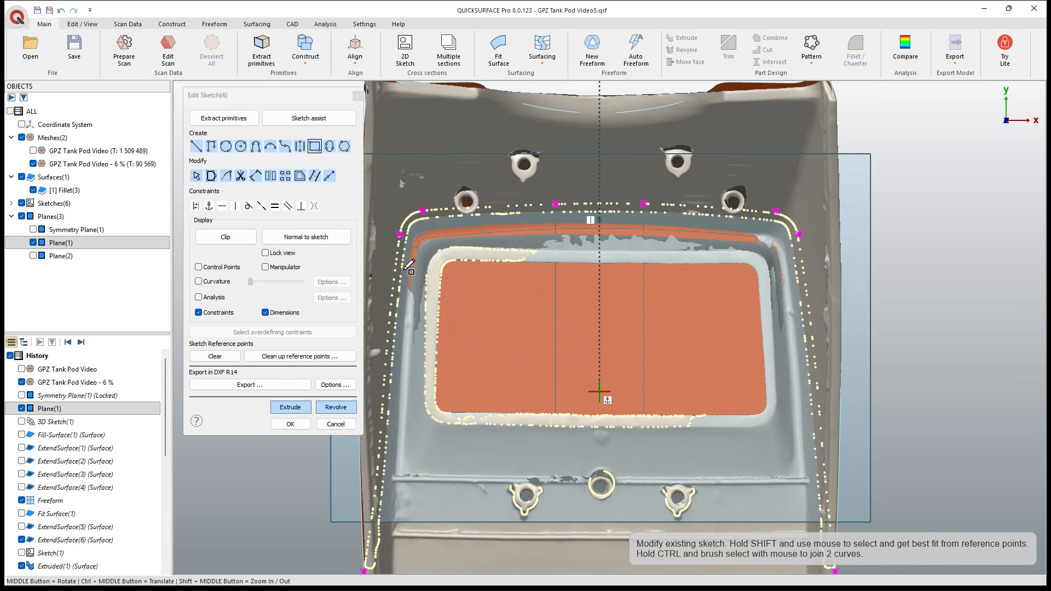
pyautogui.click(433, 248)
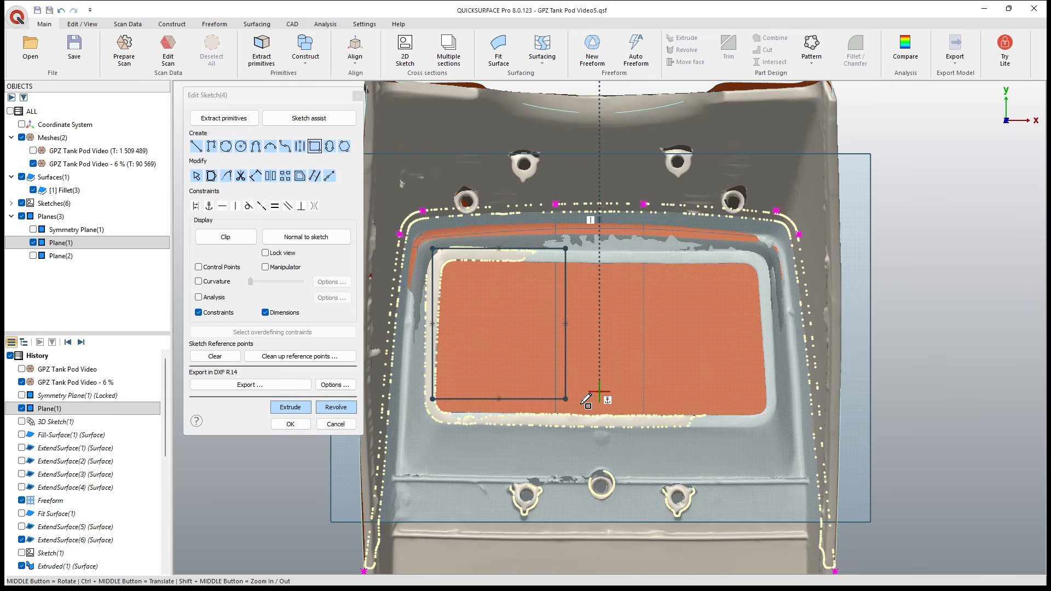
pyautogui.click(766, 424)
pyautogui.click(774, 426)
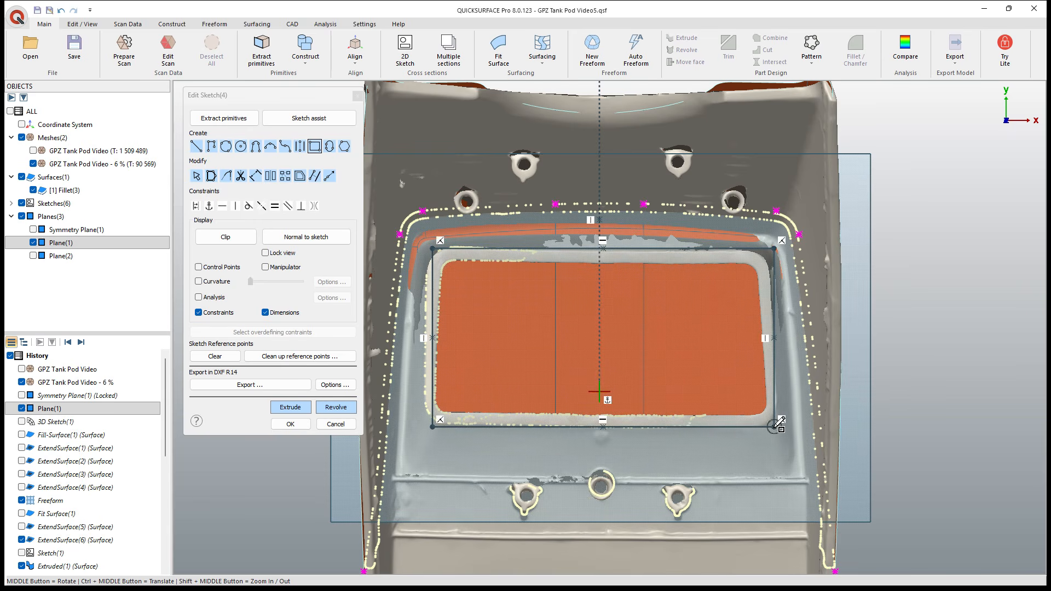
# Step: Dimension the rectangle to 80 mm wide and 55 mm high
pyautogui.click(255, 176)
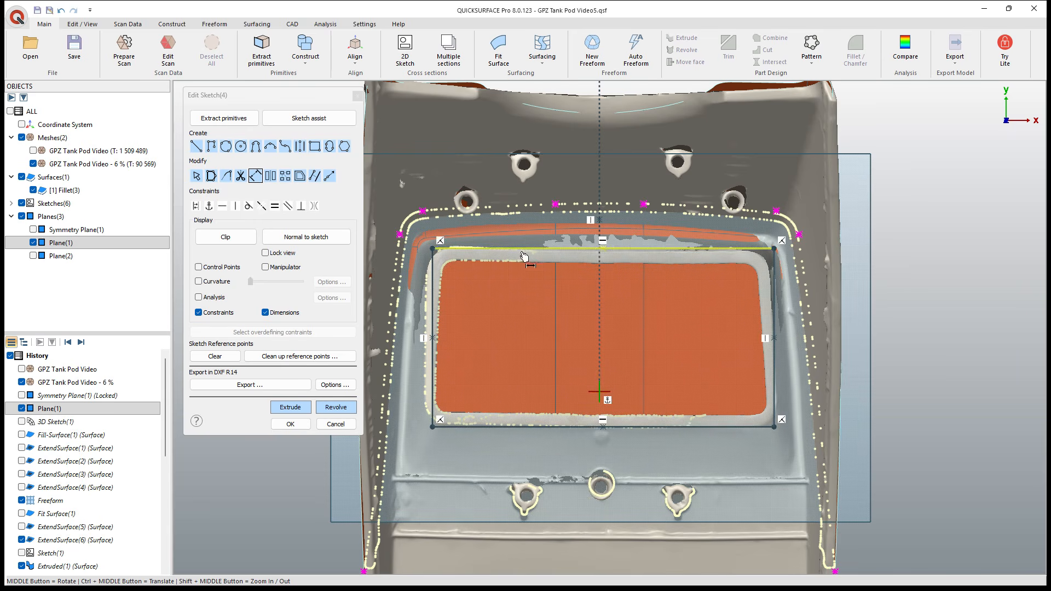
pyautogui.click(580, 249)
pyautogui.click(562, 181)
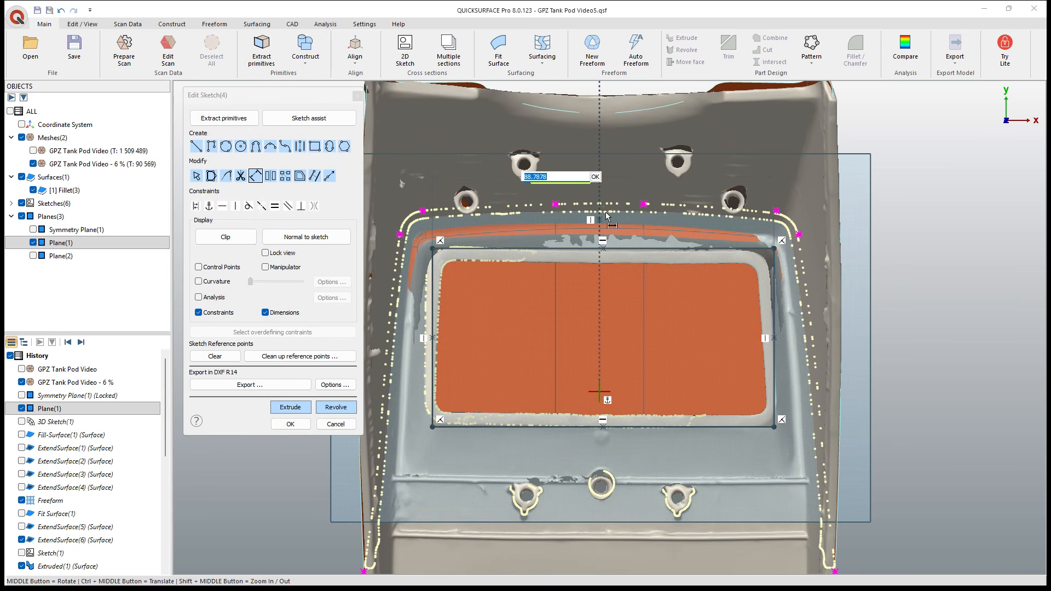
pyautogui.write('80')
pyautogui.press('Return')
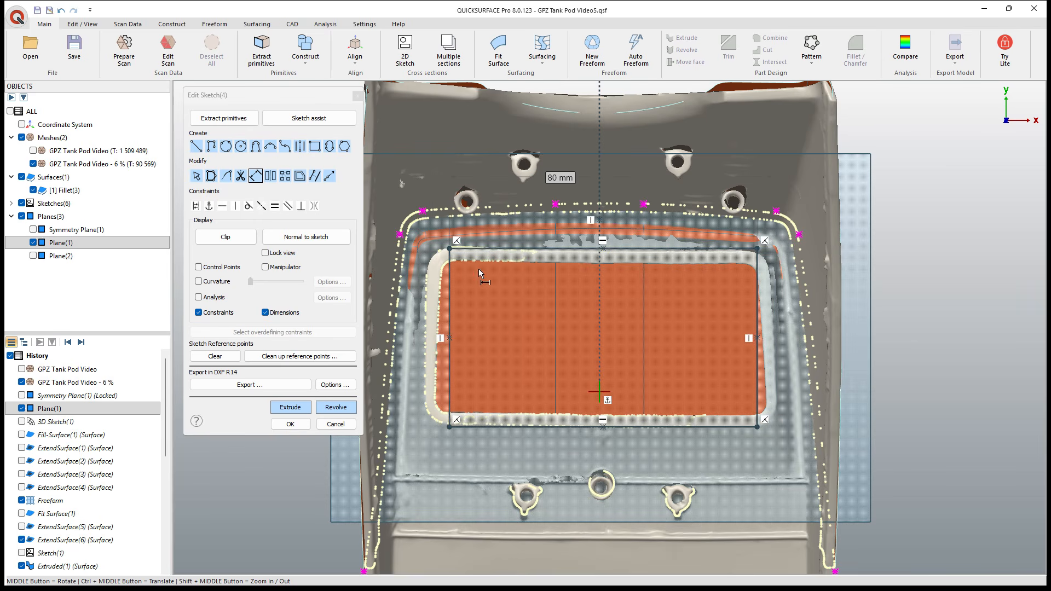
pyautogui.click(454, 296)
pyautogui.click(382, 303)
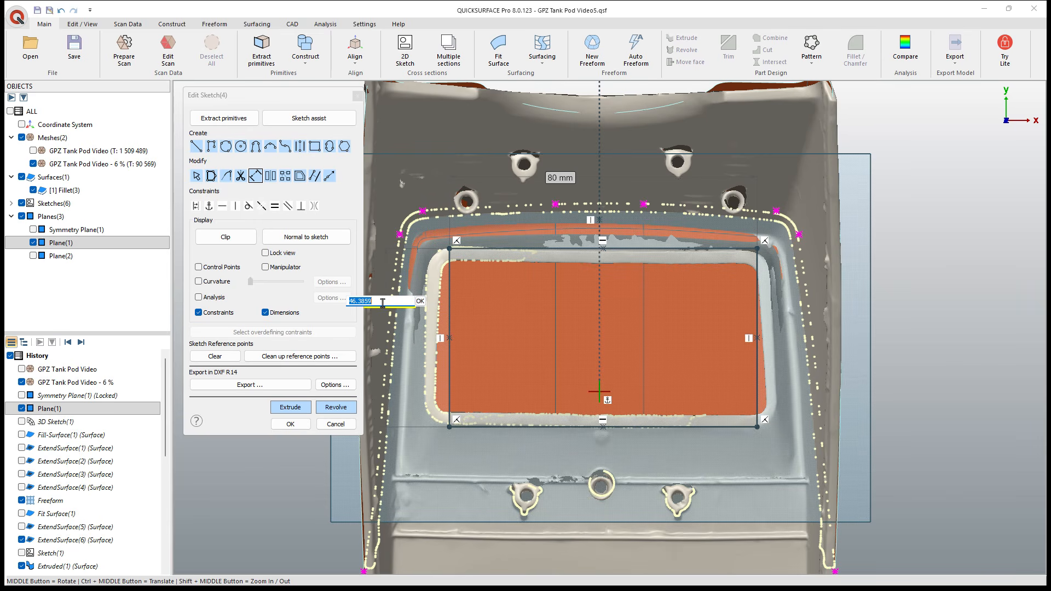
pyautogui.write('55')
pyautogui.press('Return')
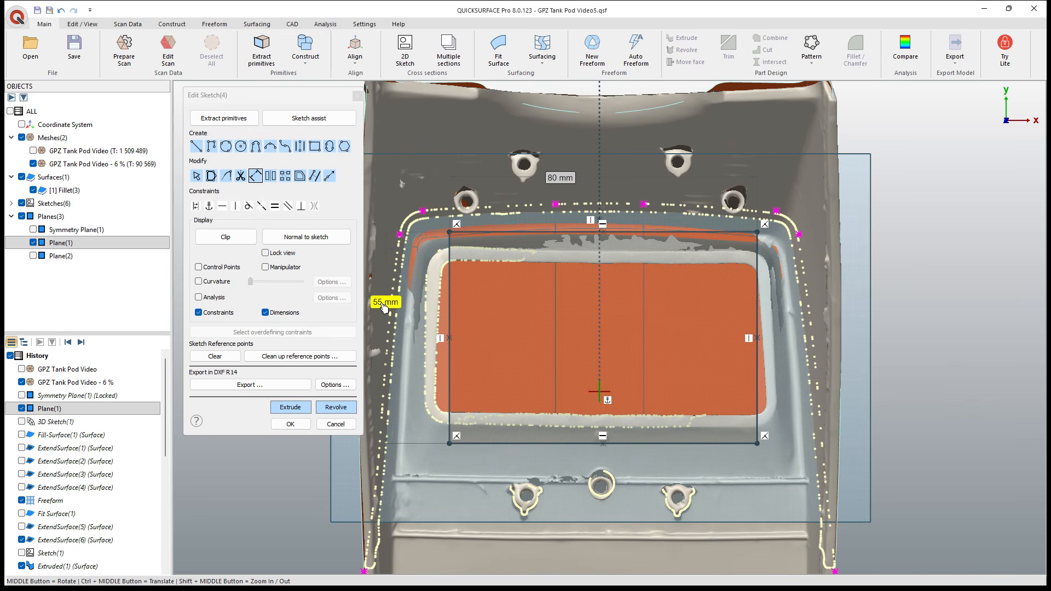
# Step: Draw a line from the midpoint of the rectangle's left side to the vertical construction line
pyautogui.click(196, 147)
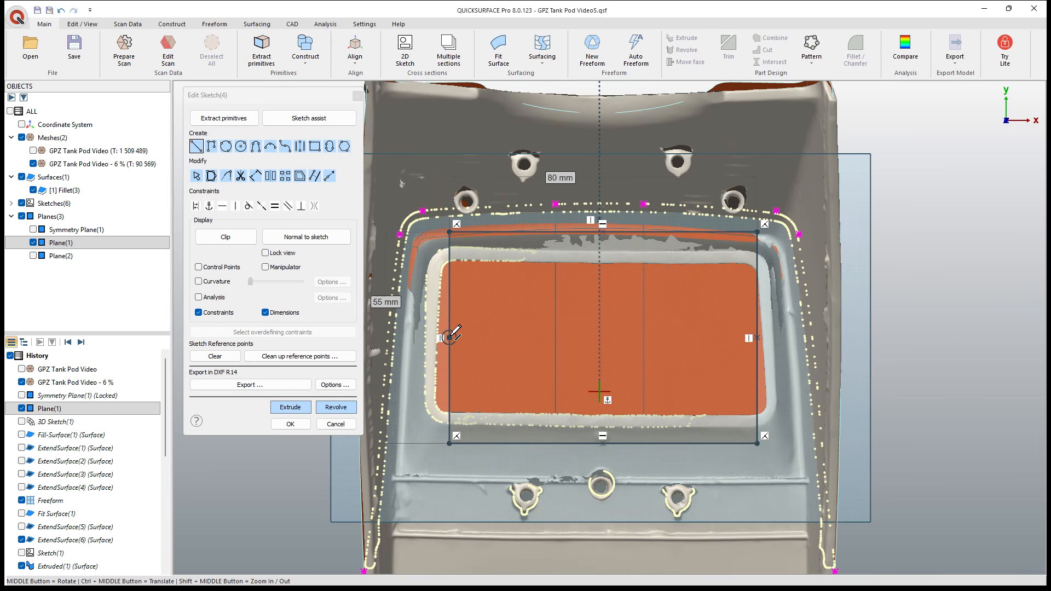
pyautogui.click(450, 337)
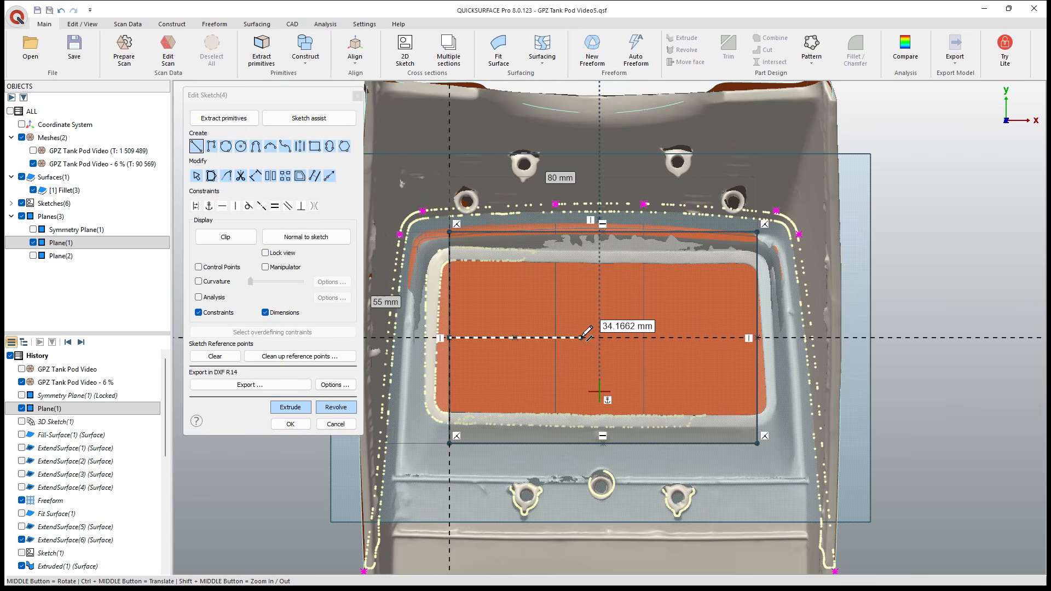
pyautogui.click(599, 337)
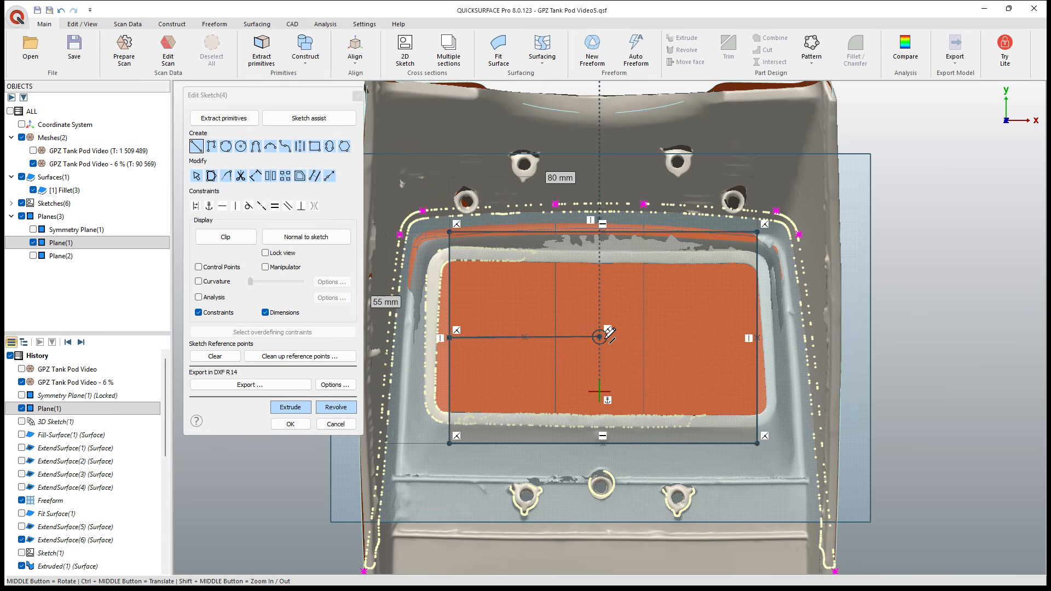
pyautogui.press('Escape')
# Step: Draw a second line about 41 mm long from the first line's end on the construction line to the midpoint of the rectangle's right side
pyautogui.scroll(3, 619, 338)
pyautogui.scroll(2, 601, 340)
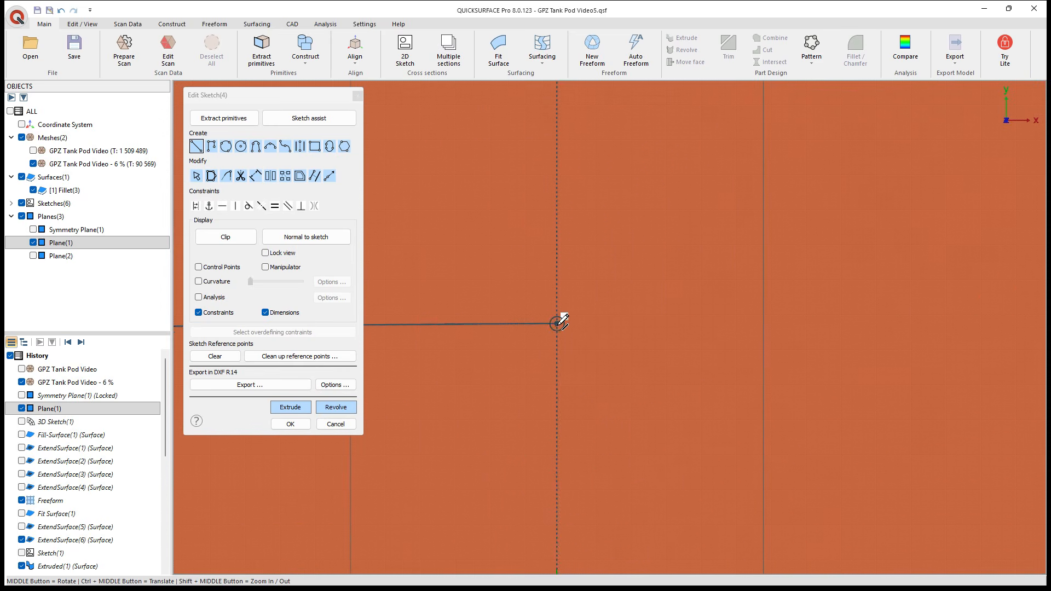
pyautogui.click(561, 319)
pyautogui.scroll(-5, 564, 323)
pyautogui.scroll(3, 651, 355)
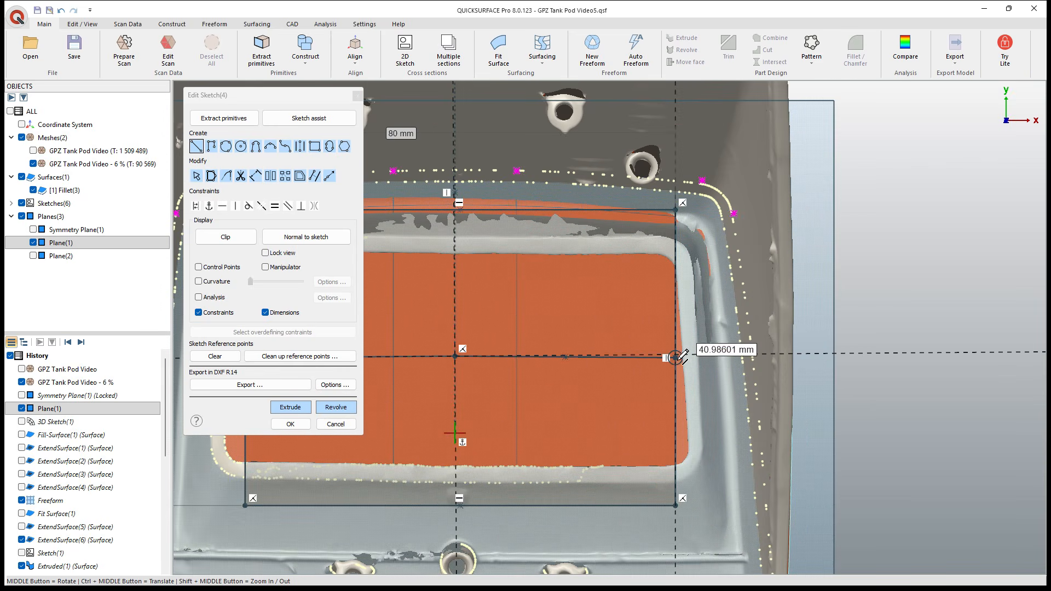
pyautogui.click(661, 357)
pyautogui.press('Escape')
pyautogui.scroll(2, 556, 363)
pyautogui.scroll(-5, 556, 363)
pyautogui.press('Escape')
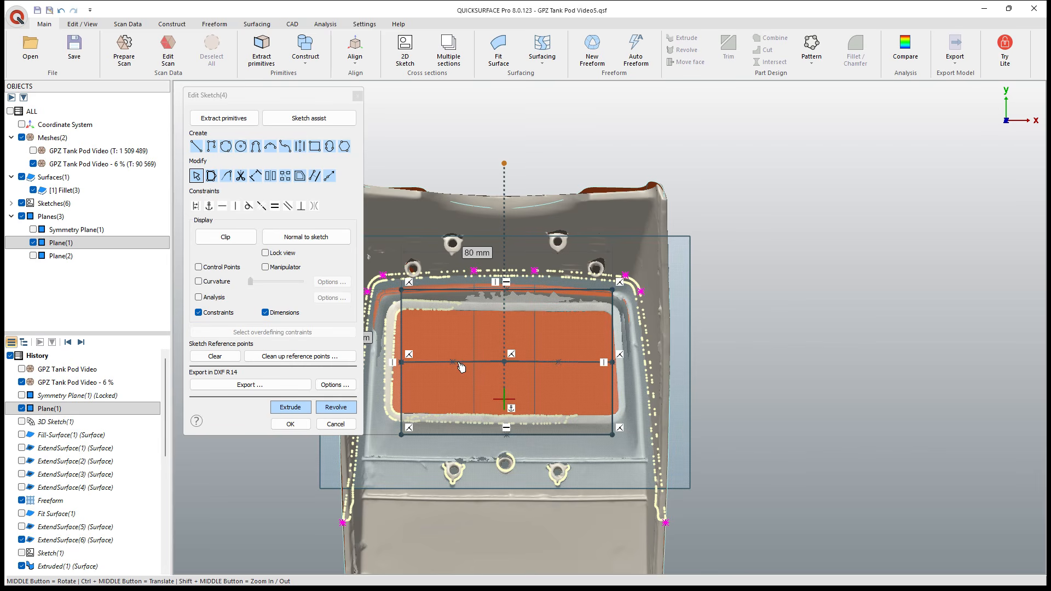
# Step: Constrain both lines between the rectangle's side midpoints and the construction line to be horizontal
pyautogui.click(480, 363)
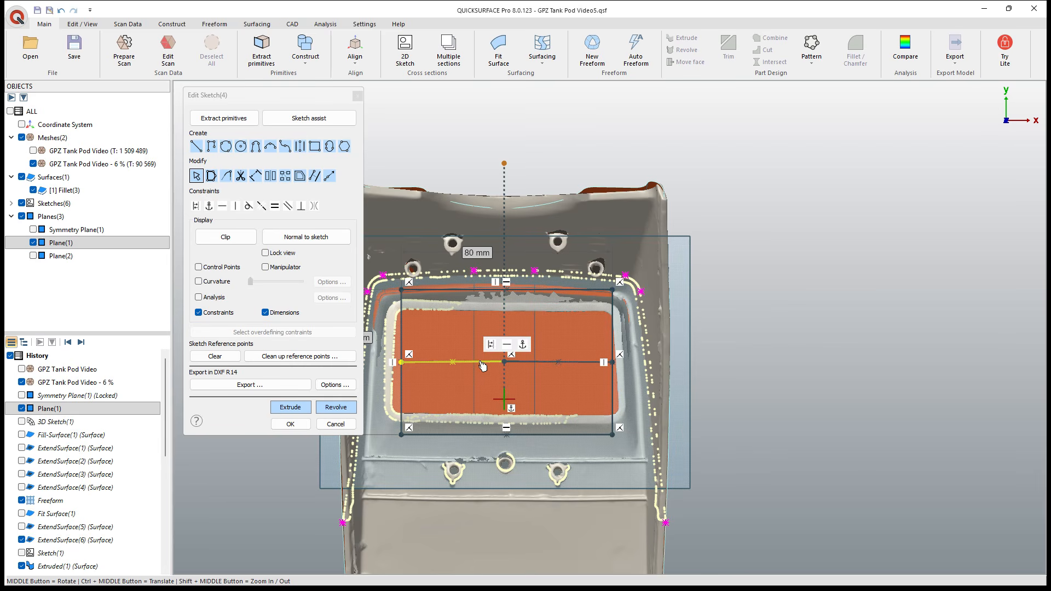
pyautogui.click(510, 349)
pyautogui.click(524, 366)
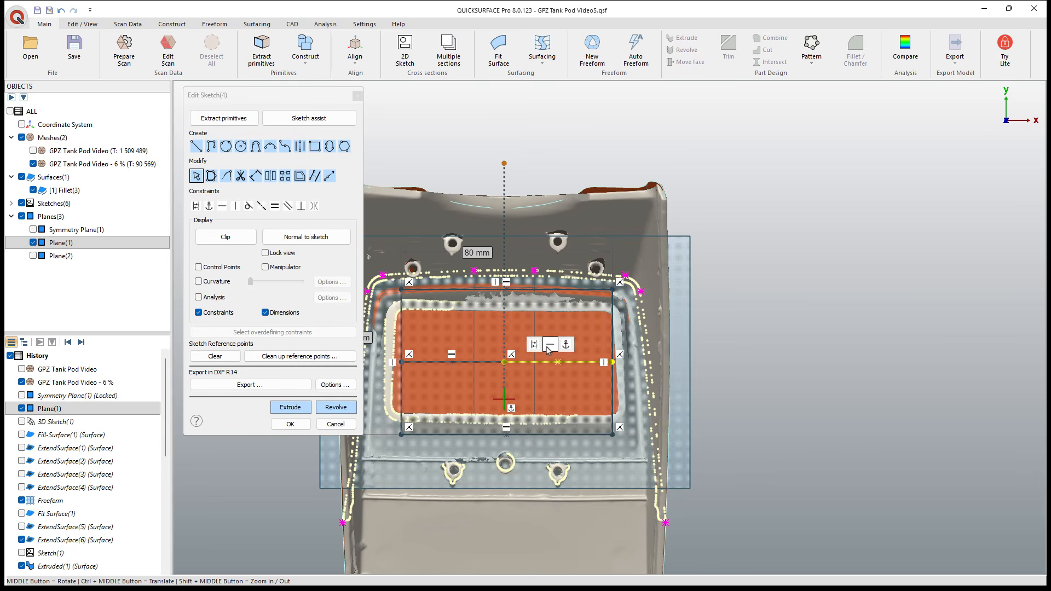
pyautogui.click(547, 349)
# Step: Constrain the two horizontal lines on either side of the vertical construction line to equal length
pyautogui.click(563, 318)
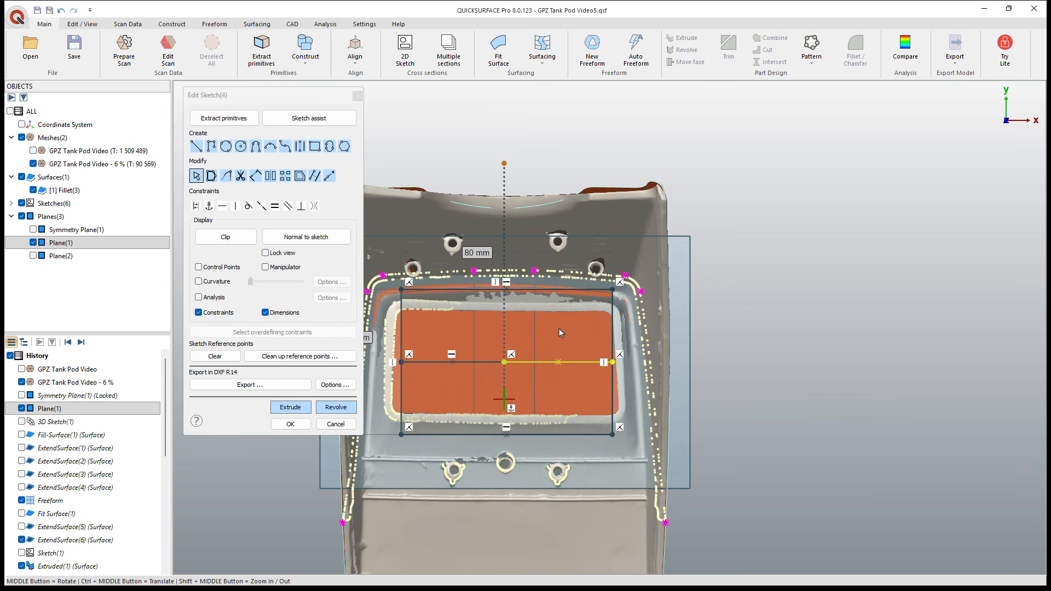
pyautogui.keyDown('ctrl'); pyautogui.click(483, 364); pyautogui.keyUp('ctrl')
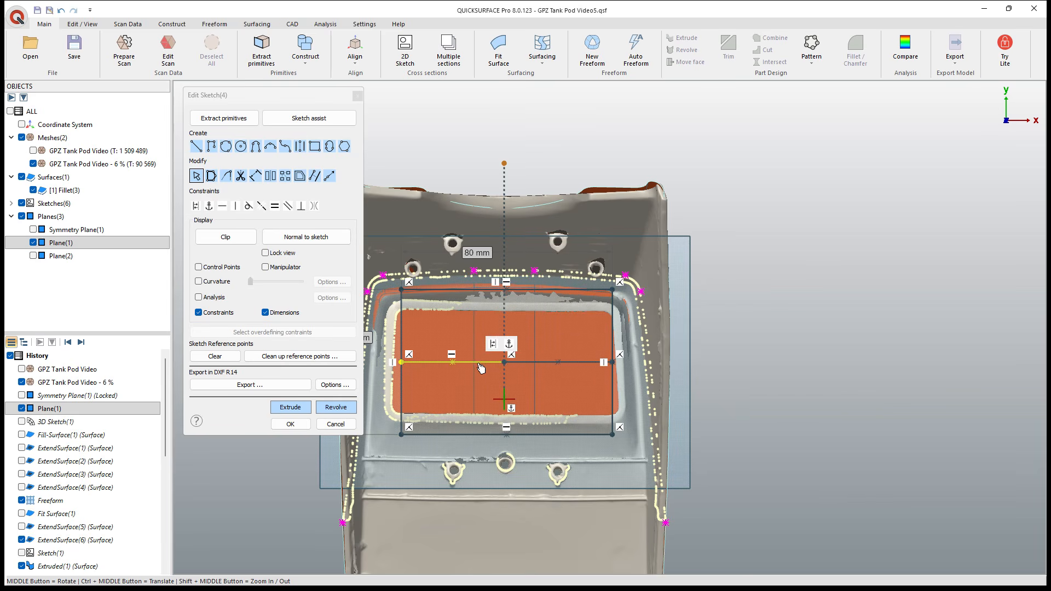
pyautogui.click(275, 206)
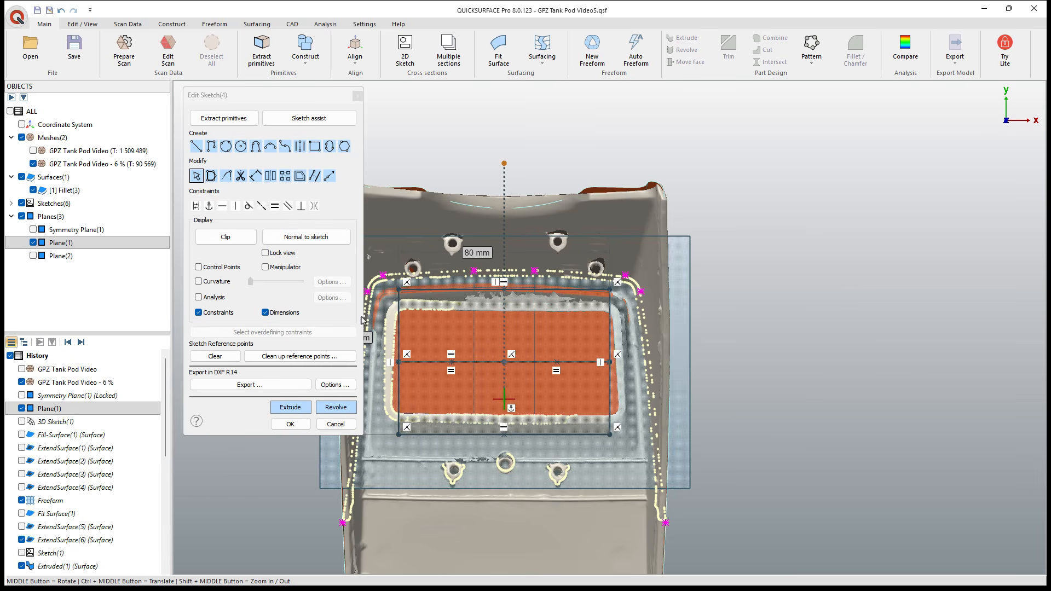
# Step: Convert both horizontal centre lines to construction lines and try moving the rectangle's top edge
pyautogui.click(469, 369)
pyautogui.click(482, 345)
pyautogui.click(540, 362)
pyautogui.click(549, 346)
pyautogui.moveTo(507, 291)
pyautogui.mouseDown()
pyautogui.moveTo(510, 280)
pyautogui.moveTo(515, 301)
pyautogui.moveTo(518, 281)
pyautogui.moveTo(521, 302)
pyautogui.moveTo(520, 290)
pyautogui.mouseUp()
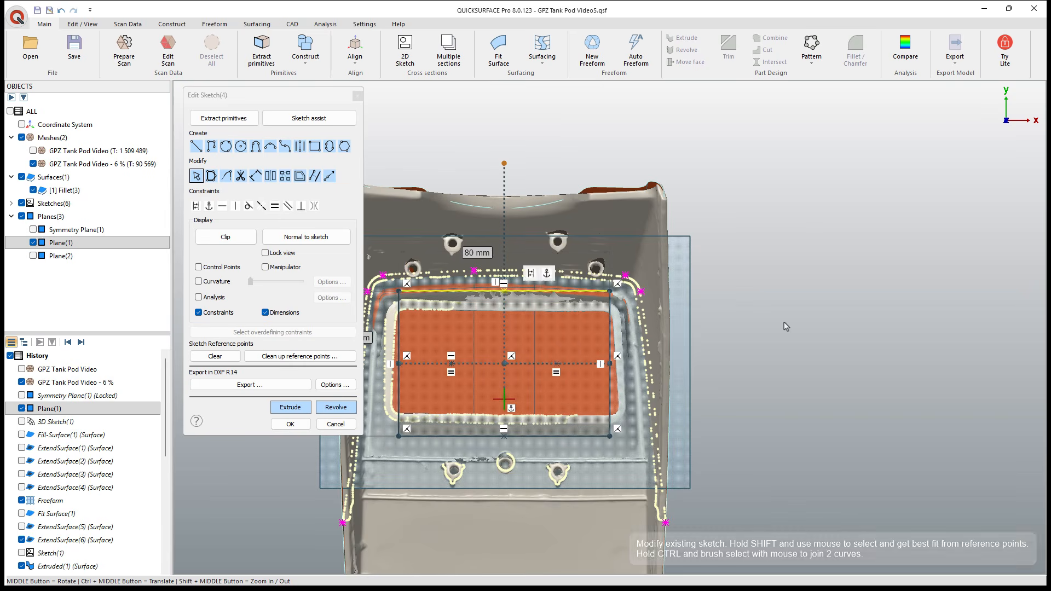
# Step: Dimension the vertical distance from the sketch origin to the rectangle's centre point as 14 mm
pyautogui.click(255, 176)
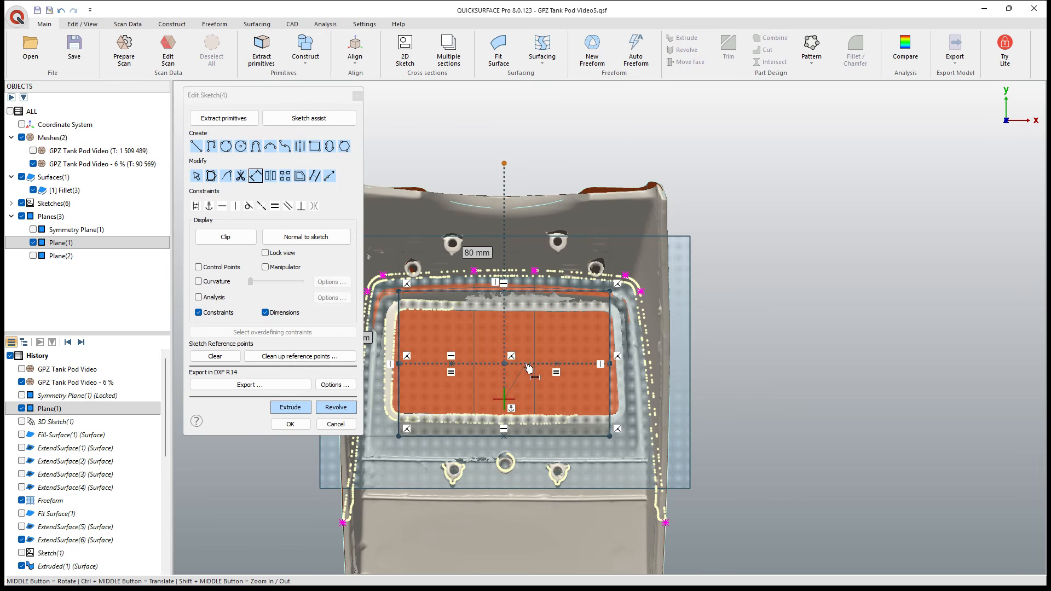
pyautogui.click(504, 363)
pyautogui.click(734, 382)
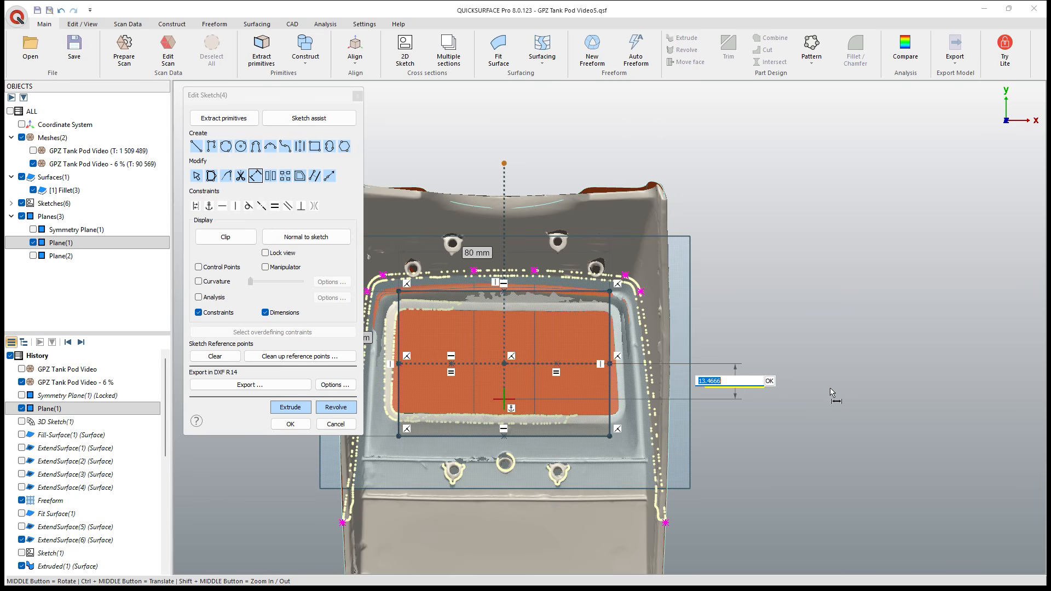
pyautogui.write('14')
pyautogui.press('Return')
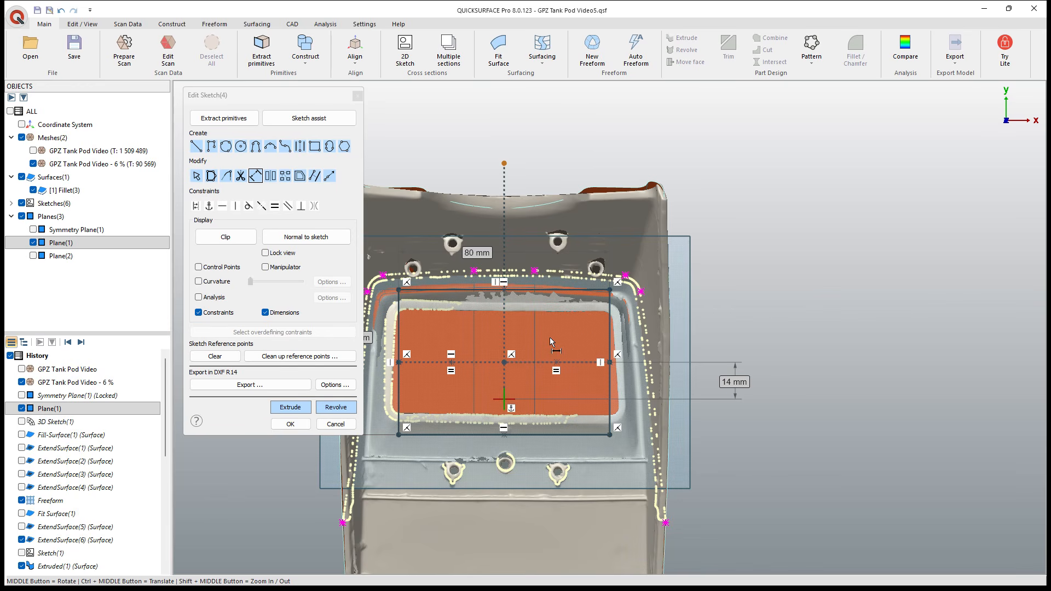
# Step: Round all four corners of the rectangle with fixed size fillets of 5 mm radius
pyautogui.click(226, 175)
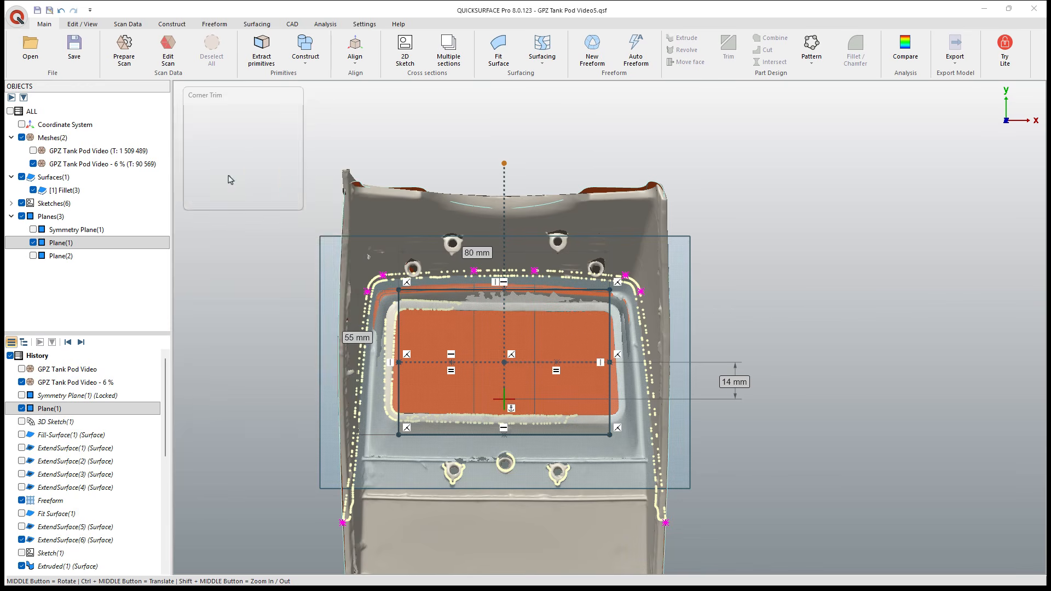
pyautogui.click(402, 294)
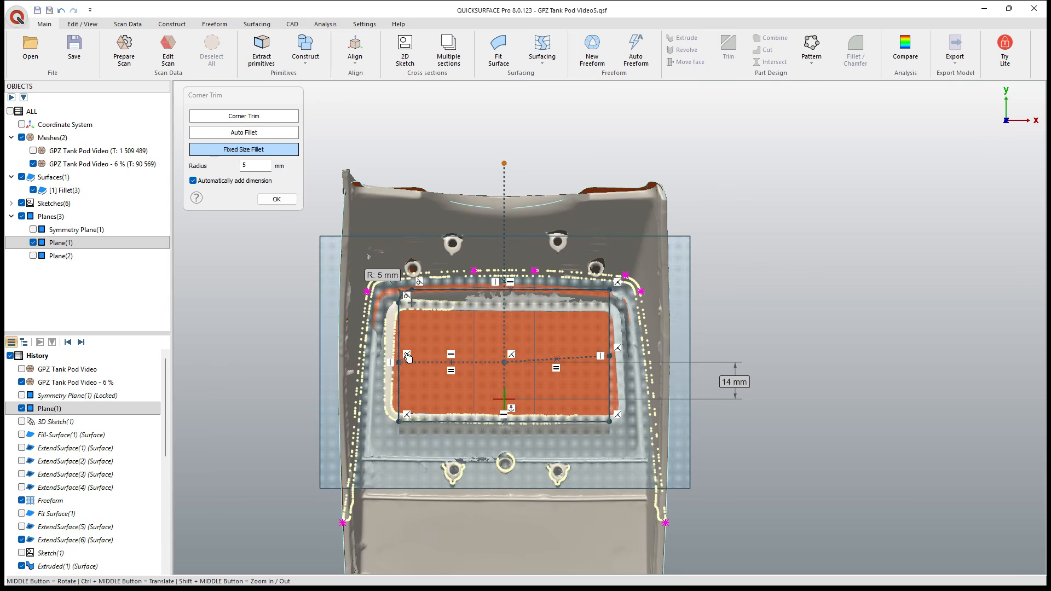
pyautogui.click(402, 422)
pyautogui.click(610, 423)
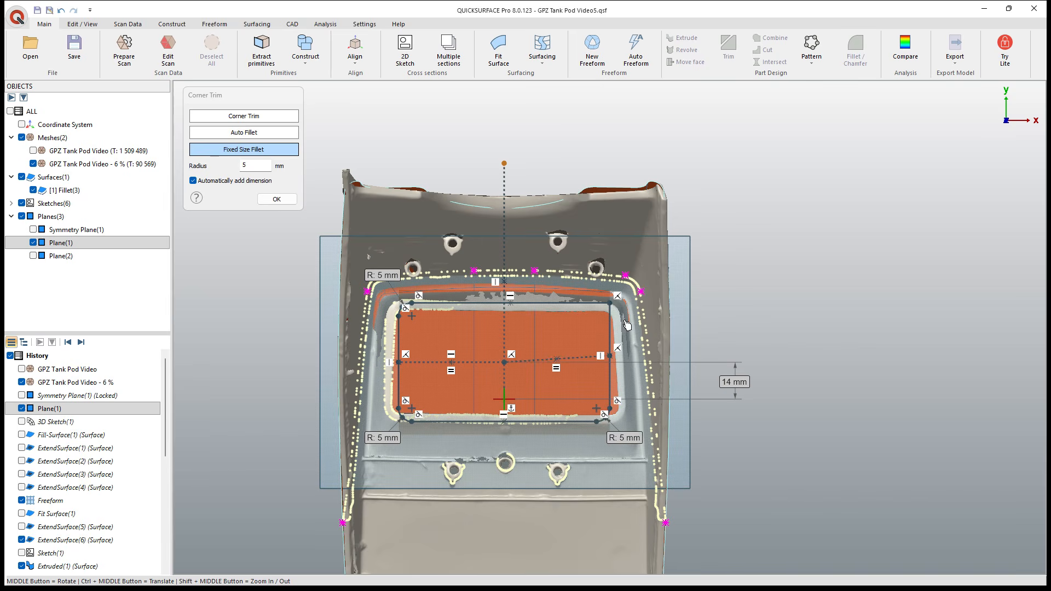
pyautogui.click(613, 306)
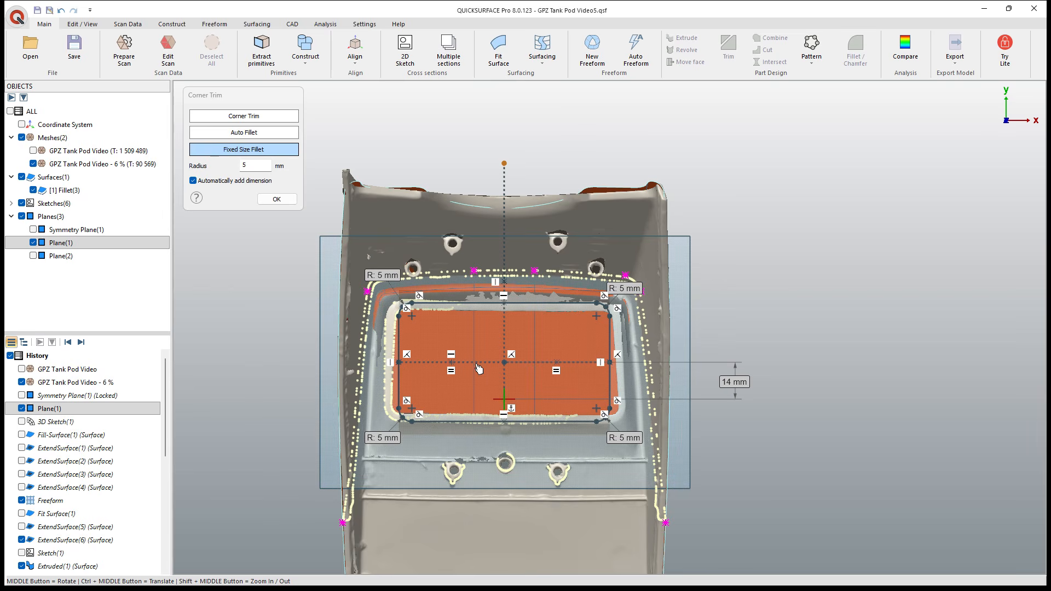
pyautogui.click(278, 200)
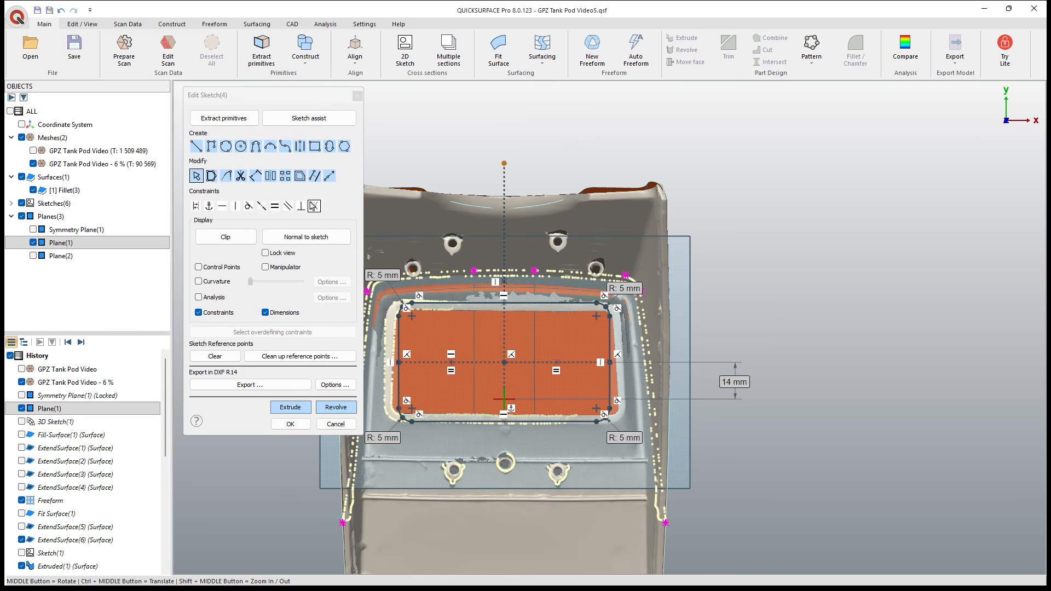
# Step: Dimension the overall height of the rounded rectangle to 55 mm
pyautogui.click(256, 176)
pyautogui.click(610, 399)
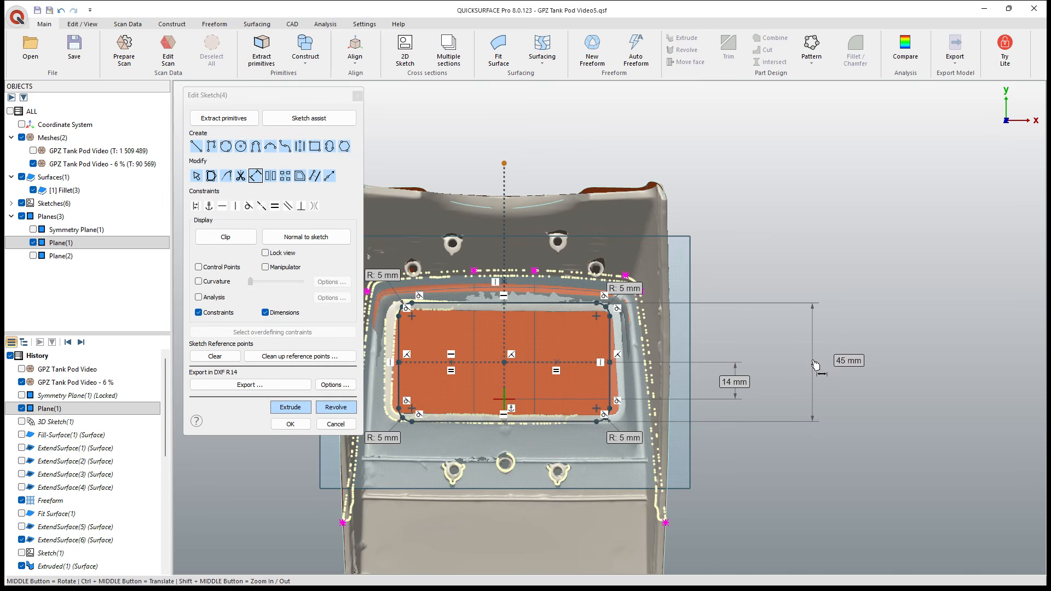
pyautogui.scroll(-4, 816, 362)
pyautogui.scroll(3, 805, 363)
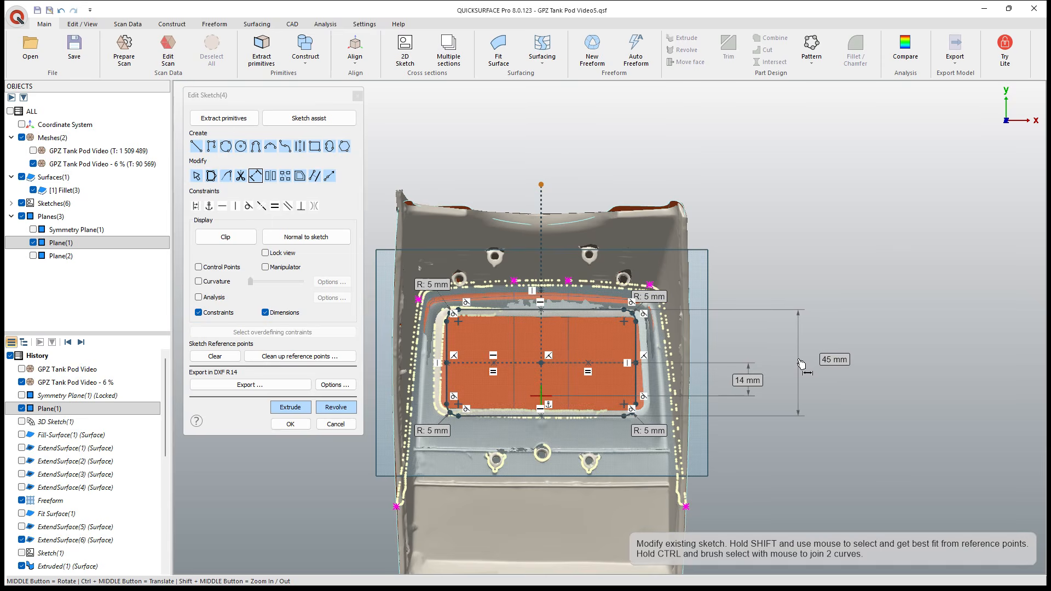
pyautogui.click(800, 364)
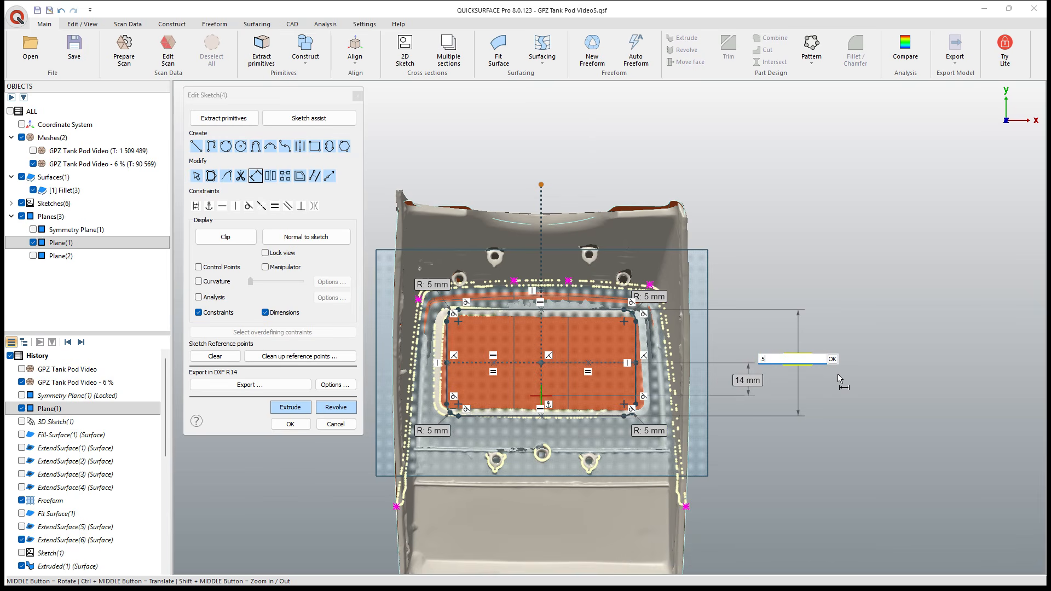
pyautogui.write('55')
pyautogui.press('Return')
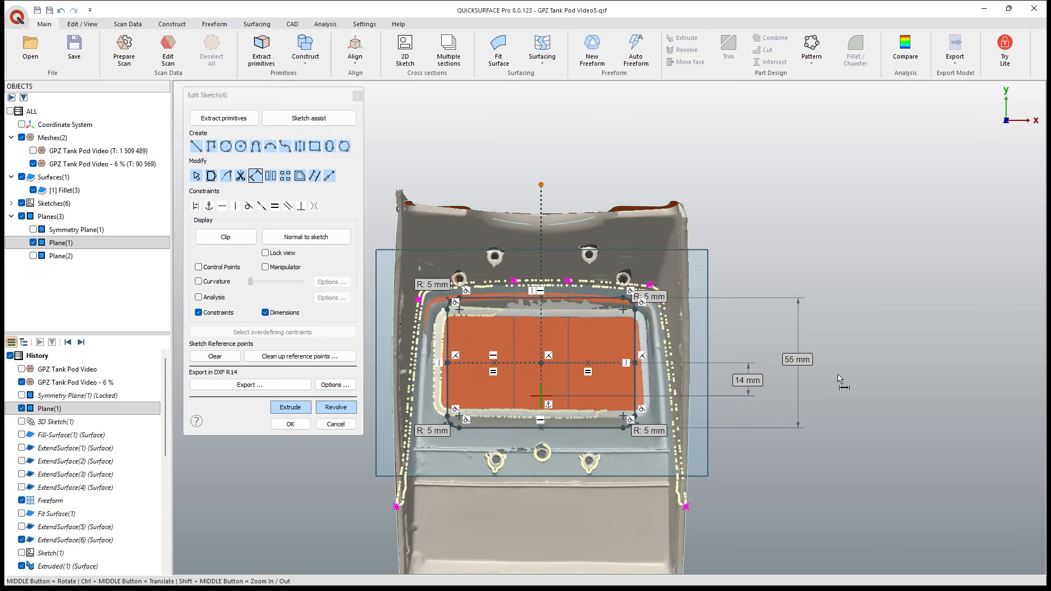
# Step: Dimension the distance between the rounded rectangle's two vertical sides to 80 mm
pyautogui.click(448, 336)
pyautogui.click(635, 337)
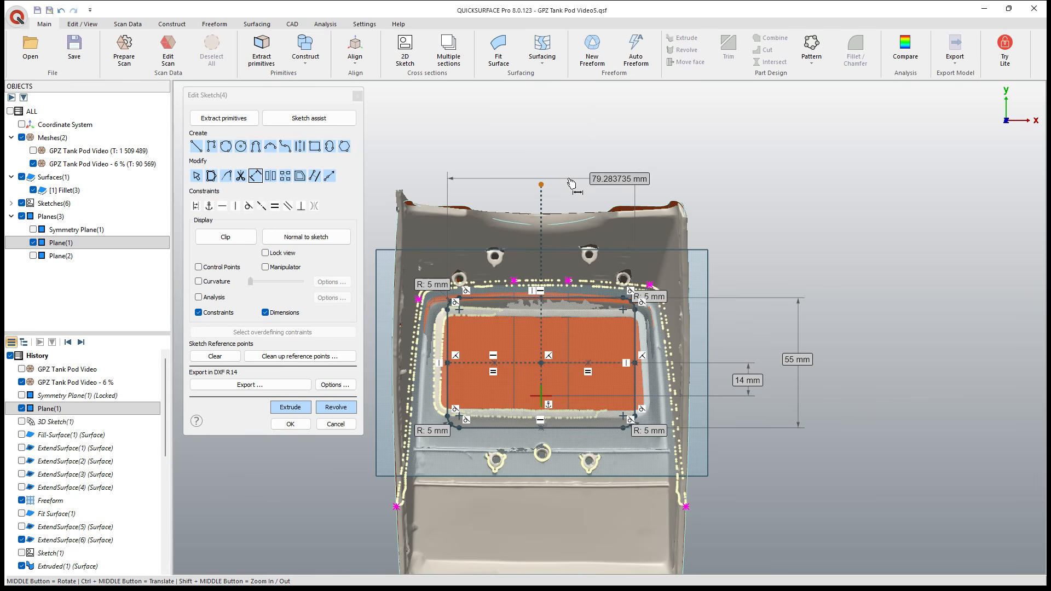
pyautogui.click(572, 183)
pyautogui.write('80')
pyautogui.click(603, 178)
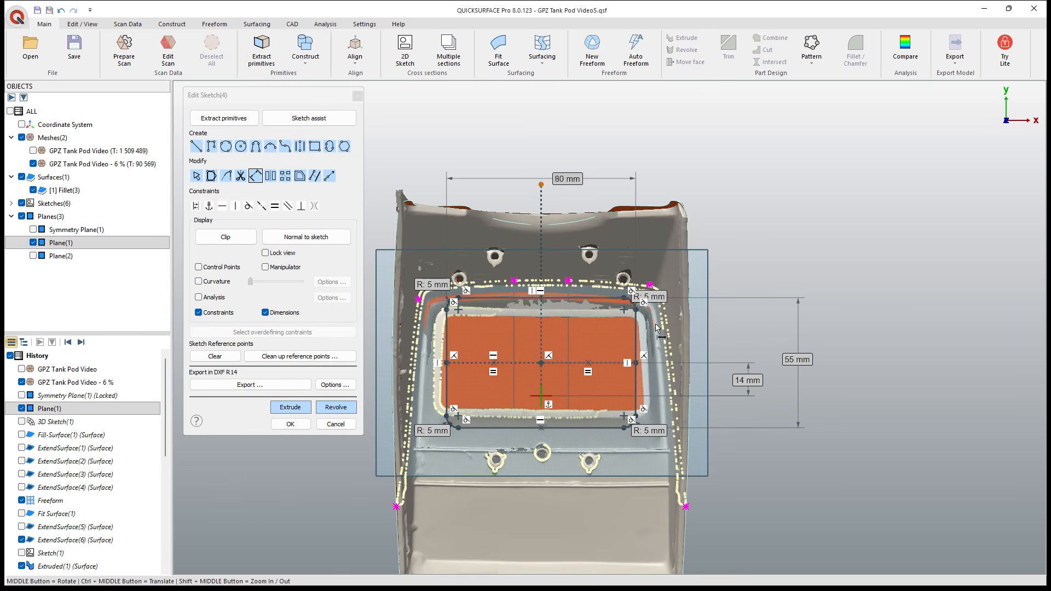
# Step: Finish the rounded rectangle sketch and hide Plane(1)
pyautogui.click(291, 425)
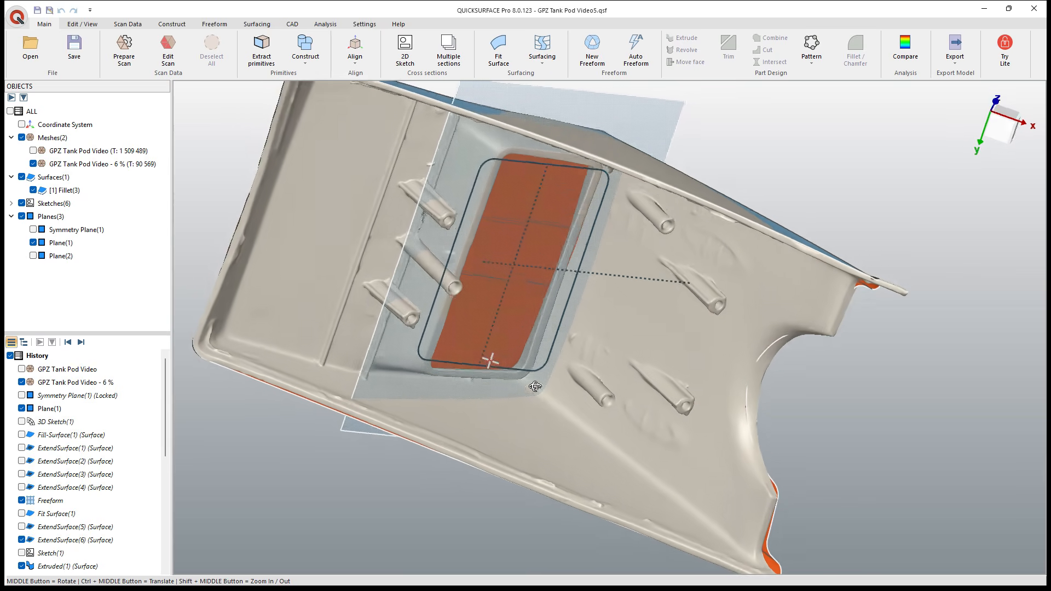
pyautogui.click(33, 242)
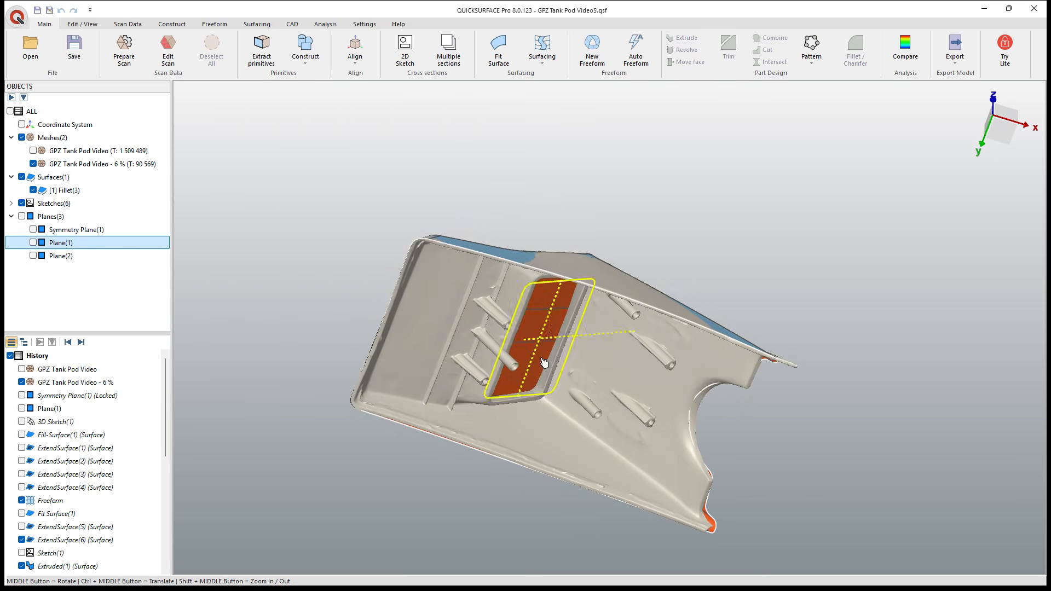
pyautogui.moveTo(538, 356); pyautogui.dragTo(525, 350, button='middle')
# Step: Export the Fillet(3) surface as a STEP AP242 Draft International Standard file named "GPZ Tank Pod Video Surface"
pyautogui.click(64, 191)
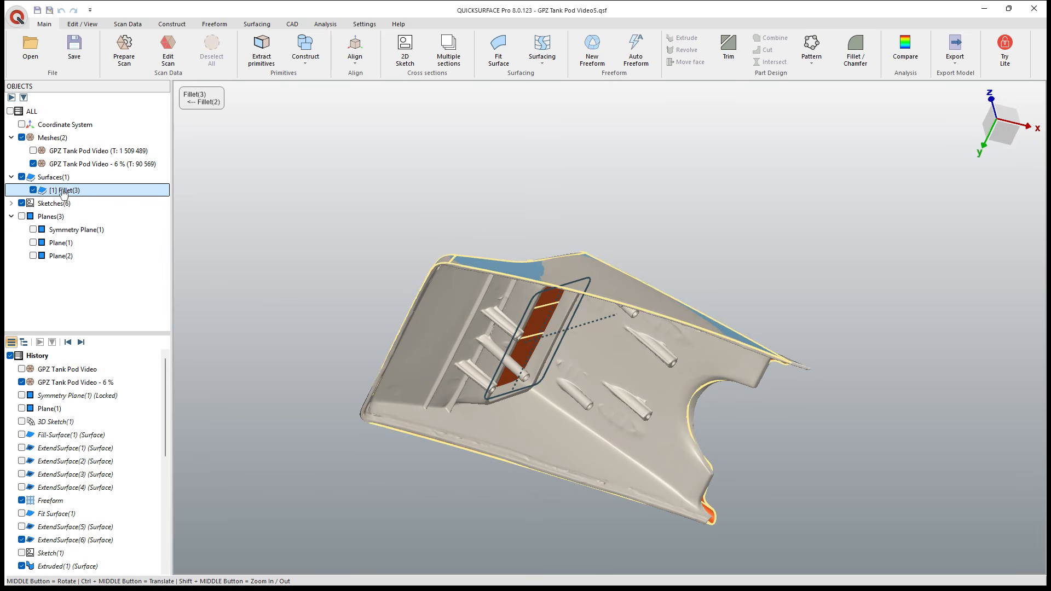
pyautogui.rightClick(63, 195)
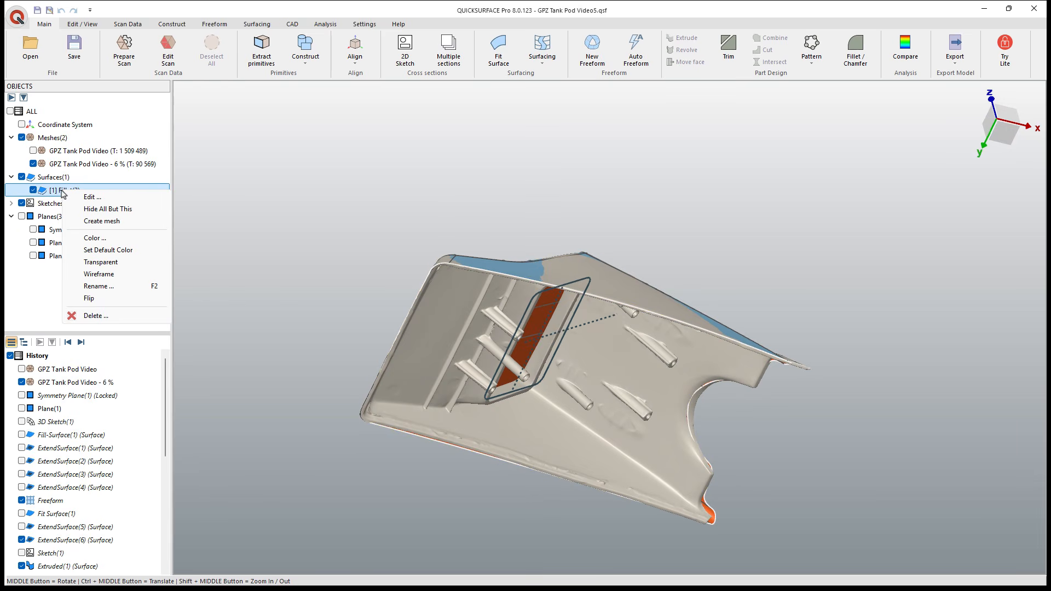
pyautogui.click(18, 19)
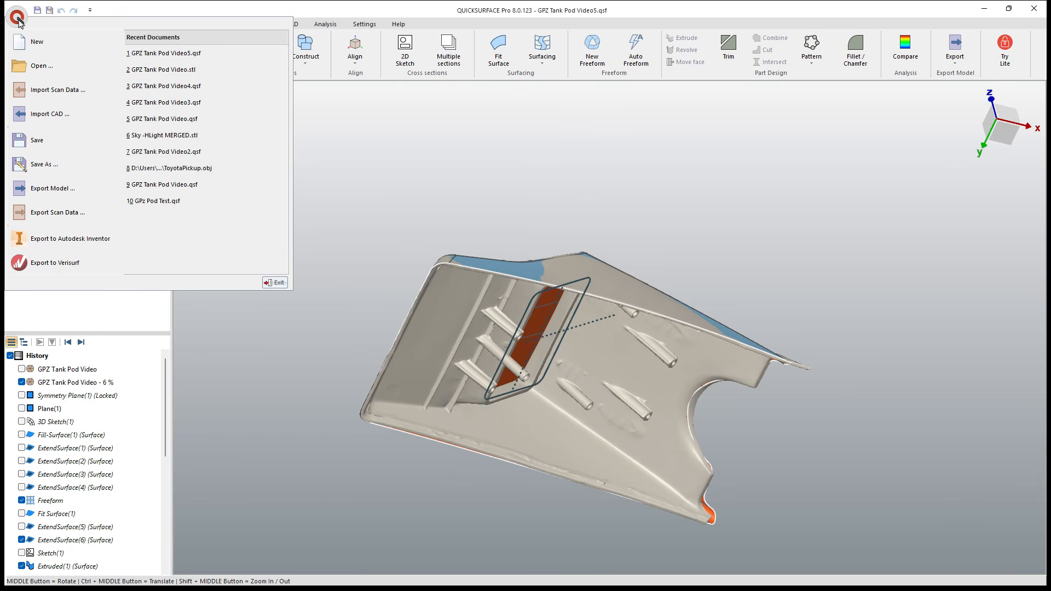
pyautogui.click(49, 189)
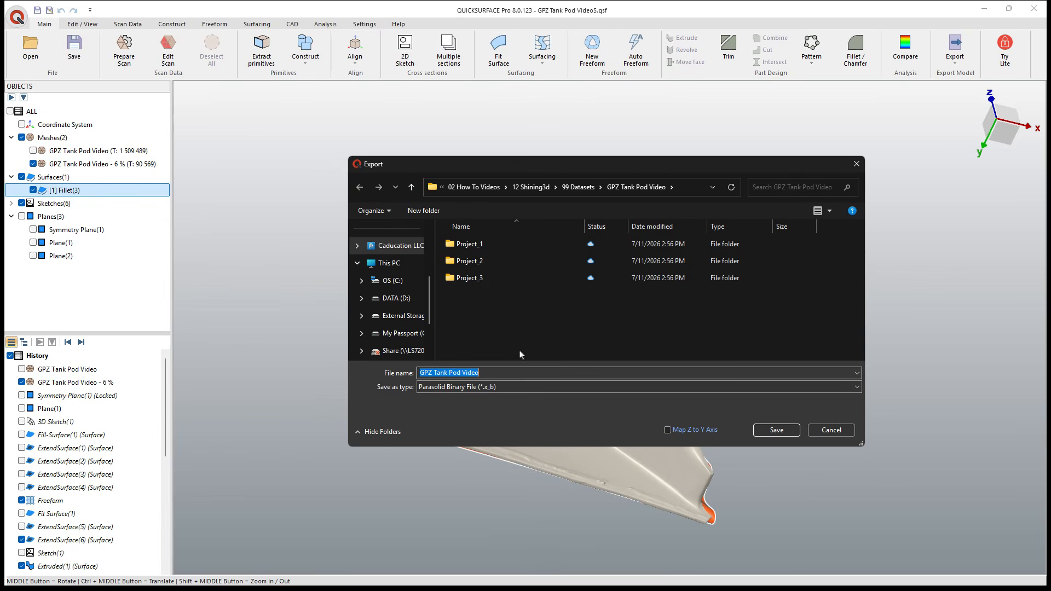
pyautogui.click(507, 373)
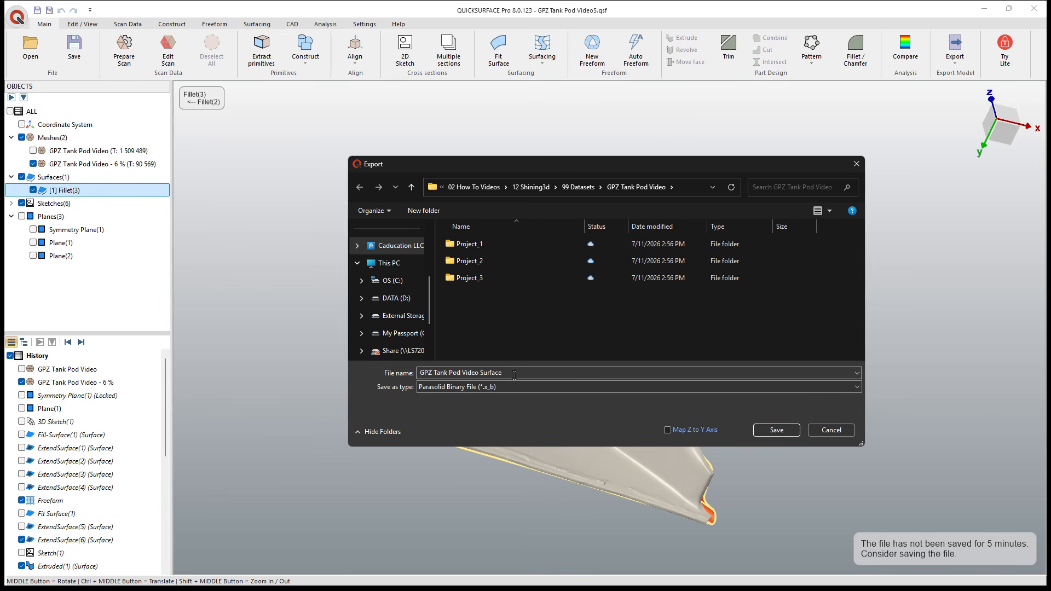
pyautogui.click(502, 386)
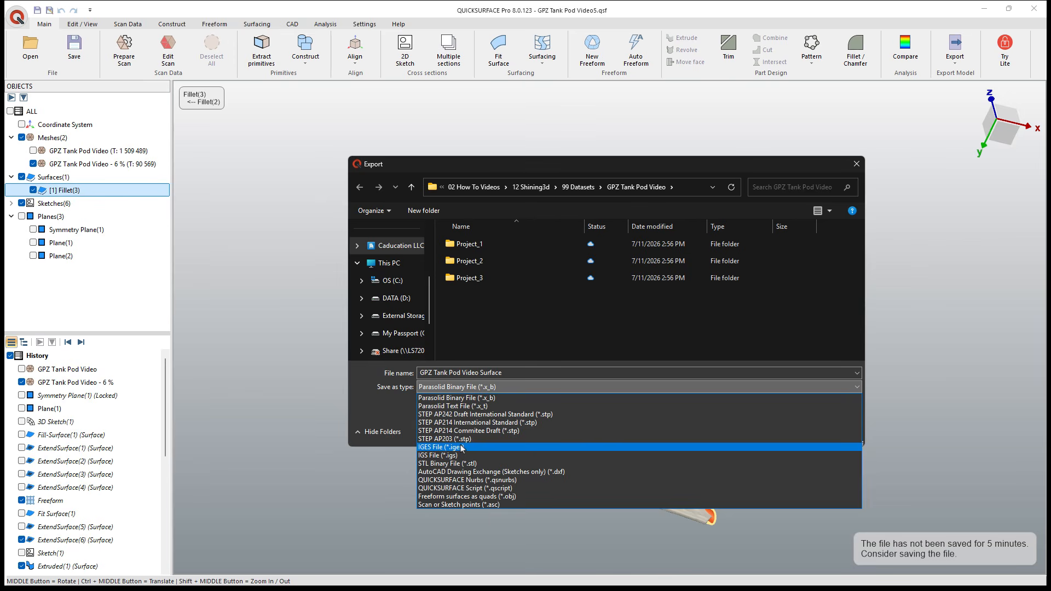
pyautogui.click(482, 415)
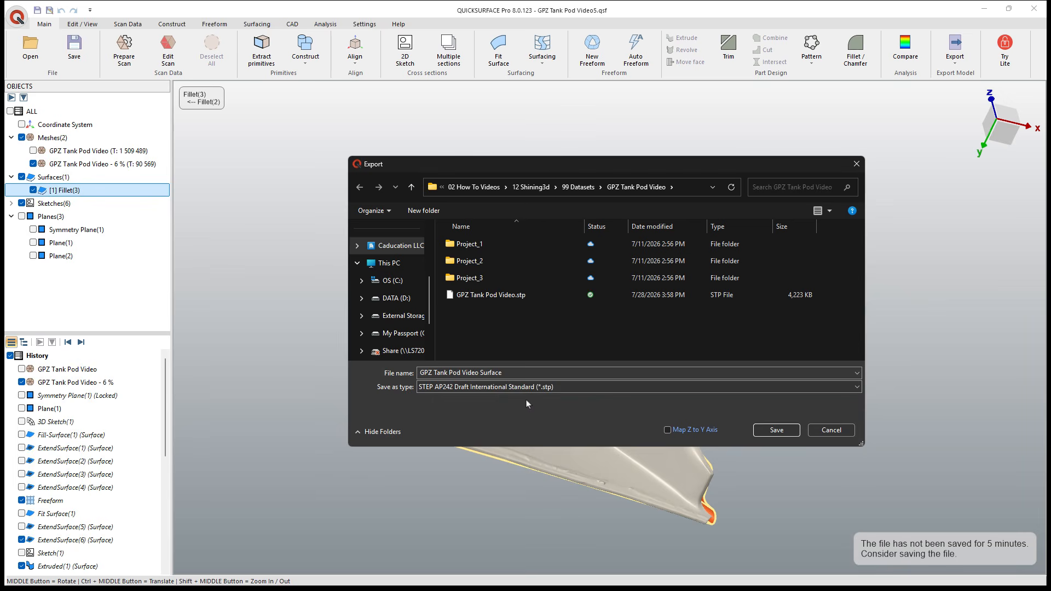
pyautogui.click(776, 430)
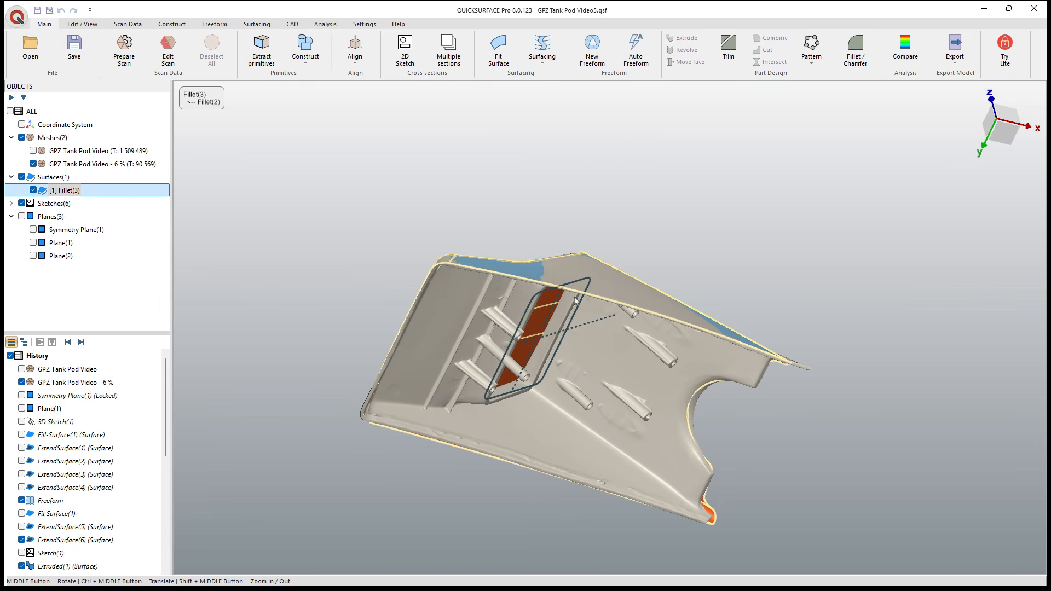
# Step: Show Plane(1) again and start a new plane derived from another plane, using Plane(1) as its reference
pyautogui.moveTo(575, 300); pyautogui.dragTo(537, 359, button='middle')
pyautogui.click(34, 243)
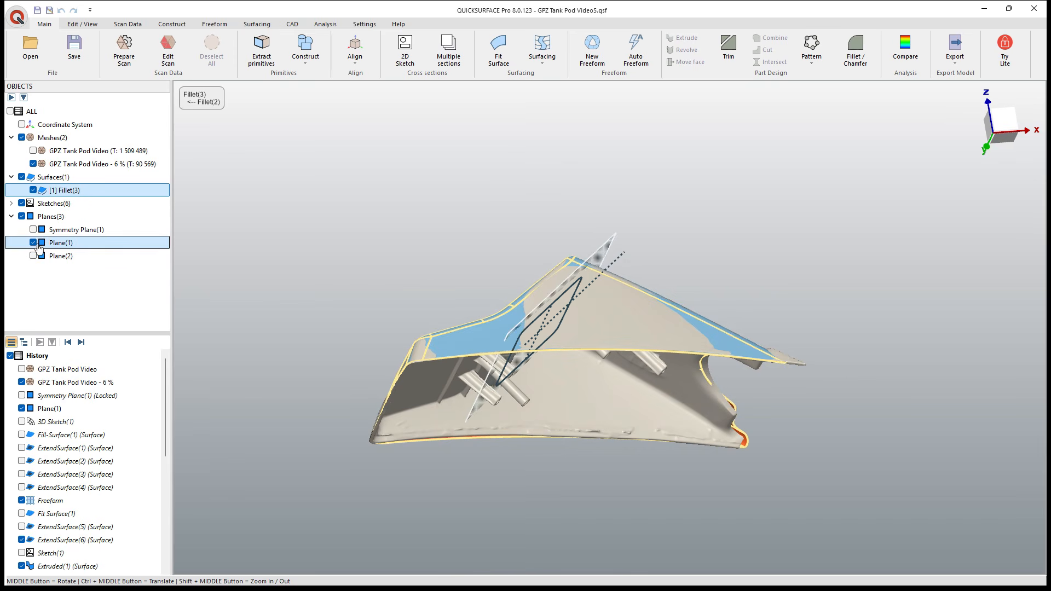
pyautogui.click(602, 258)
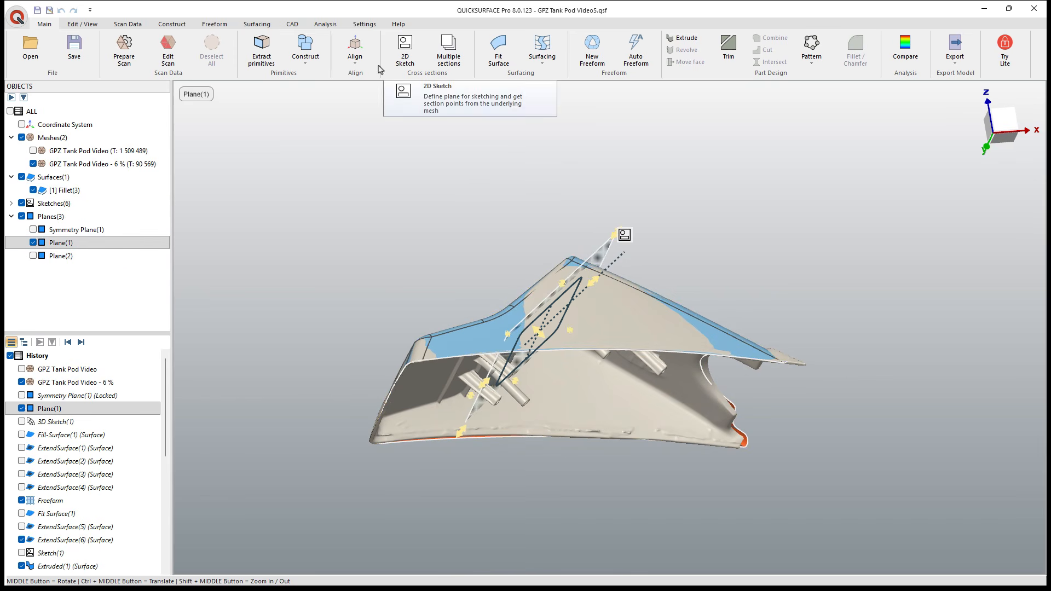
pyautogui.click(305, 52)
pyautogui.click(309, 75)
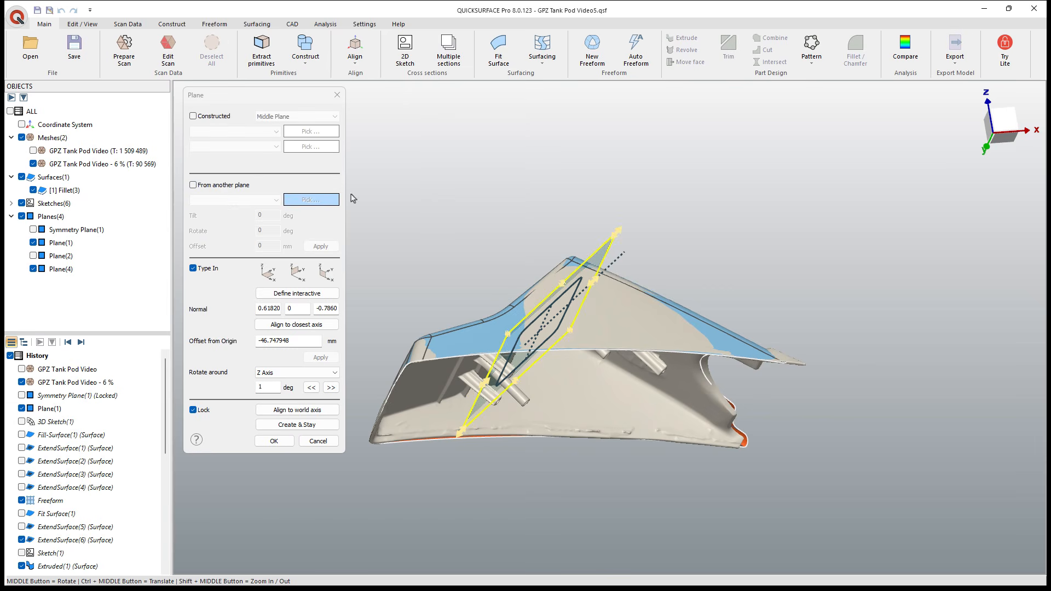
pyautogui.click(222, 185)
pyautogui.click(248, 200)
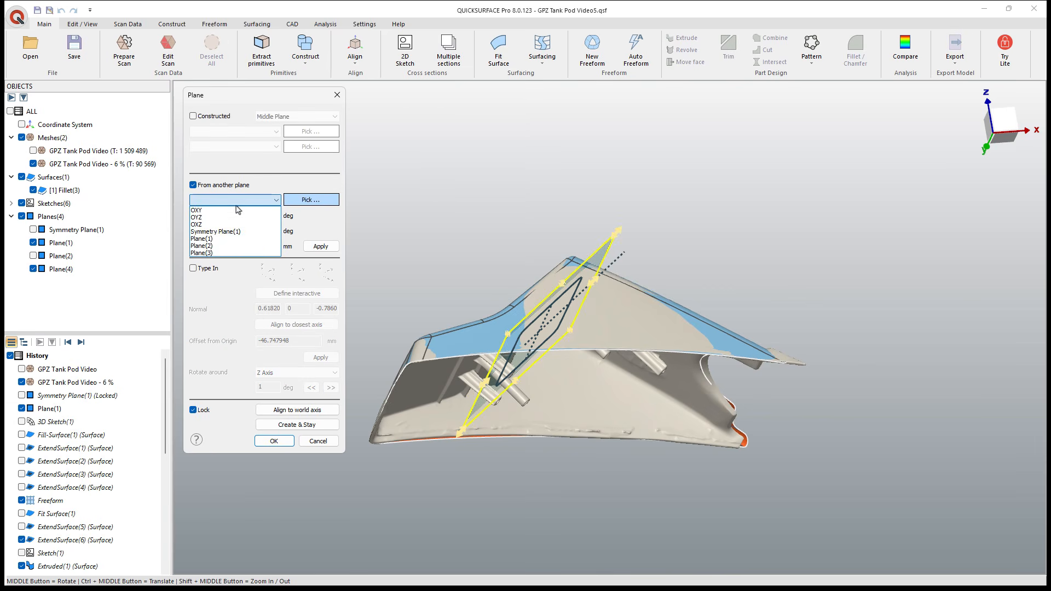
pyautogui.click(210, 240)
# Step: Offset the new plane about -20.6 mm from Plane(1), outside the pod's outer surface, and create it
pyautogui.moveTo(604, 393); pyautogui.dragTo(520, 330)
pyautogui.moveTo(521, 331); pyautogui.dragTo(612, 254, button='middle')
pyautogui.scroll(3, 542, 367)
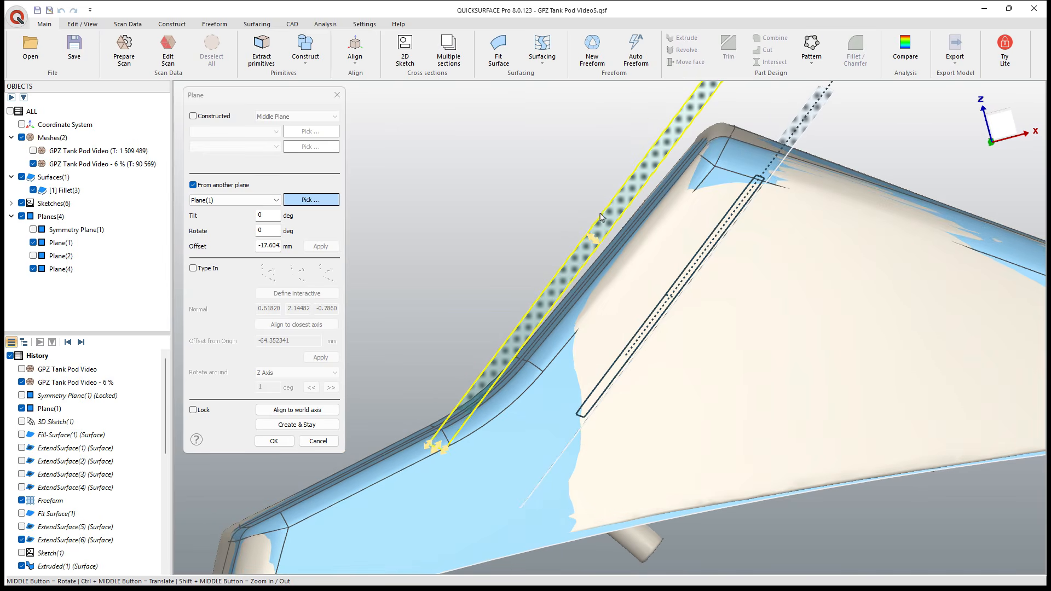
pyautogui.moveTo(592, 240); pyautogui.dragTo(578, 234)
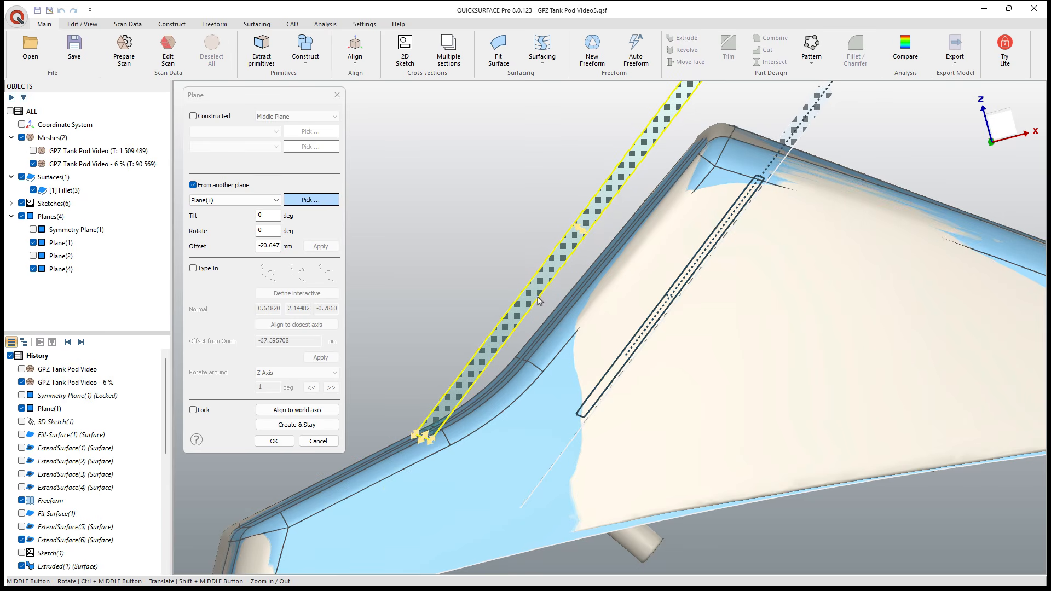
pyautogui.click(276, 441)
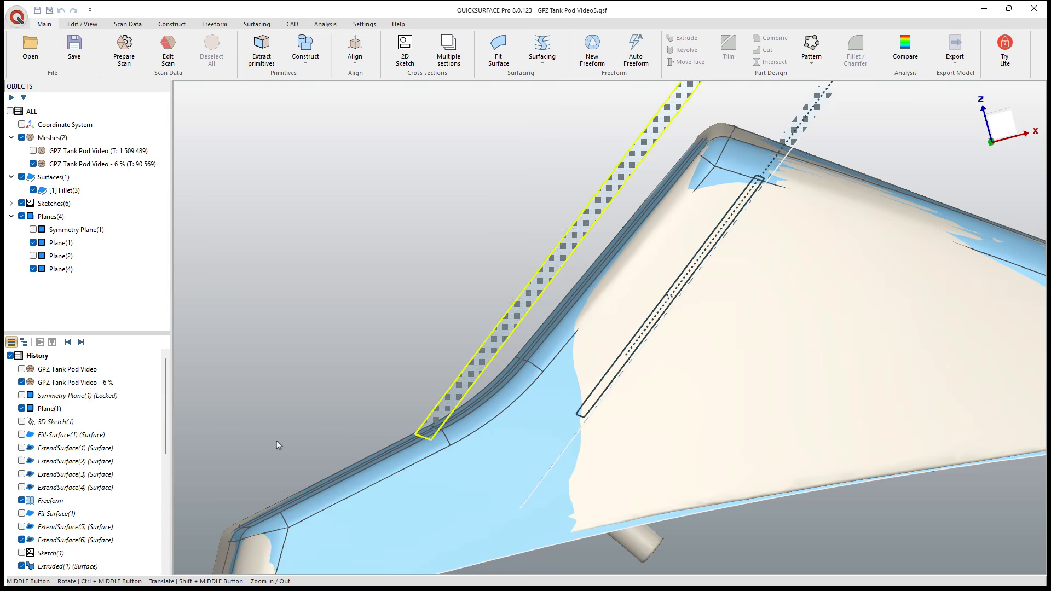
# Step: Create a 2D sketch for an extruded surface on Plane(4) and set the view normal to the sketch
pyautogui.click(550, 255)
pyautogui.click(405, 49)
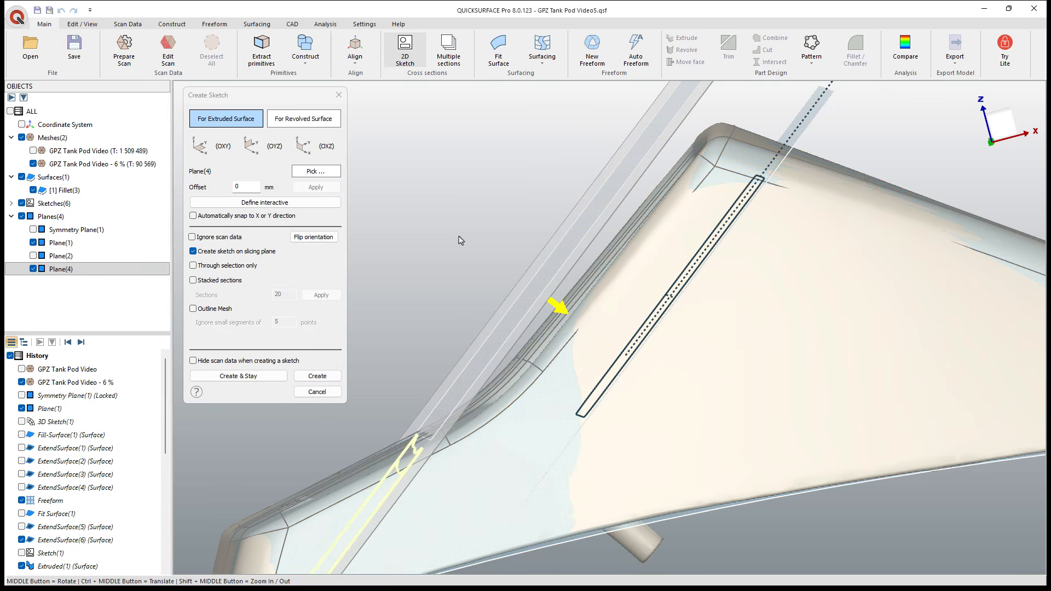
pyautogui.click(321, 239)
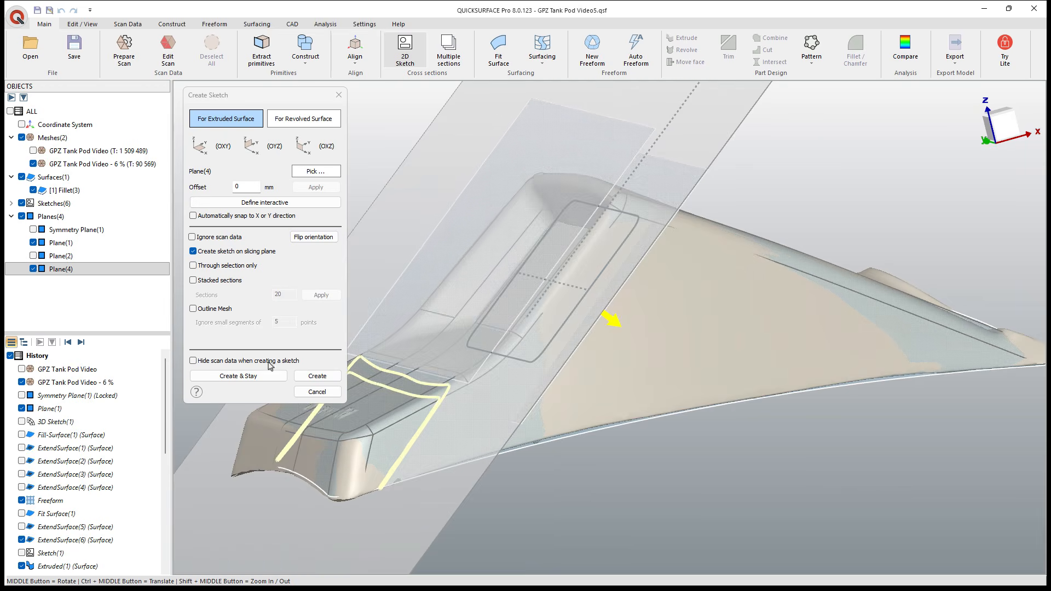
pyautogui.click(317, 376)
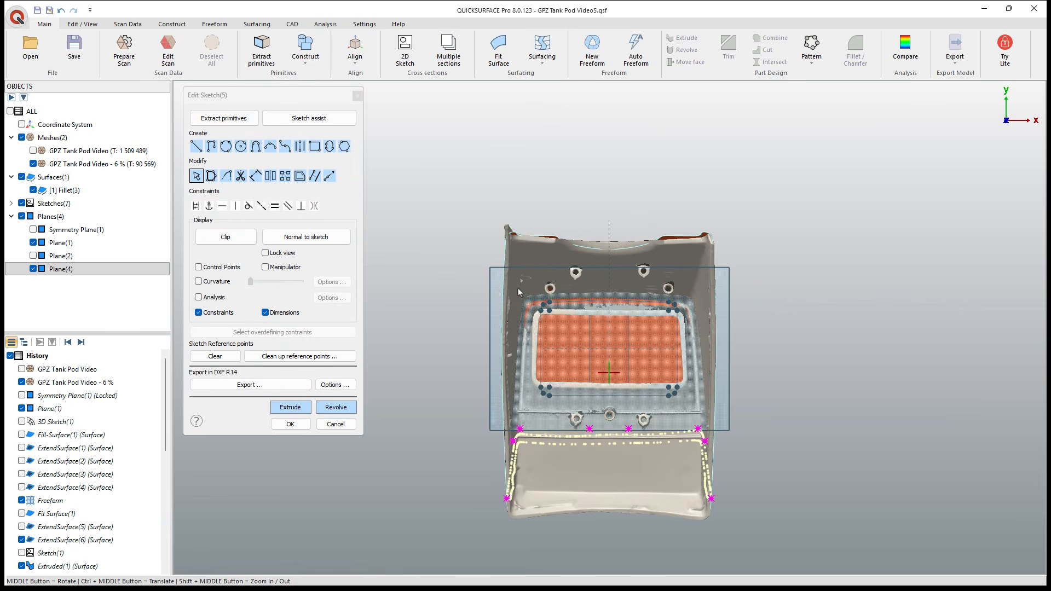
pyautogui.moveTo(518, 288); pyautogui.dragTo(541, 259, button='middle')
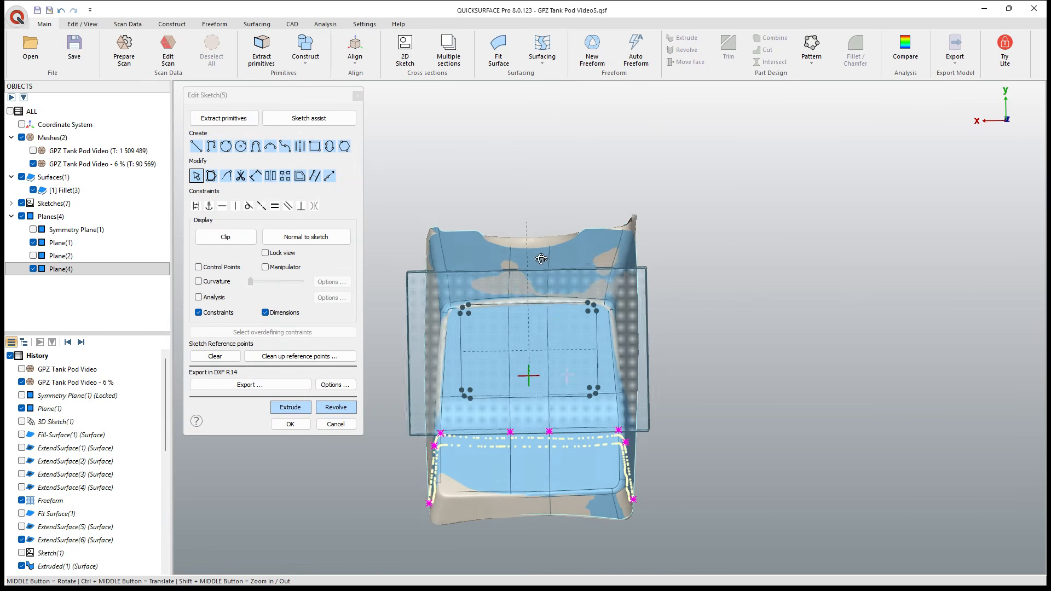
pyautogui.click(306, 237)
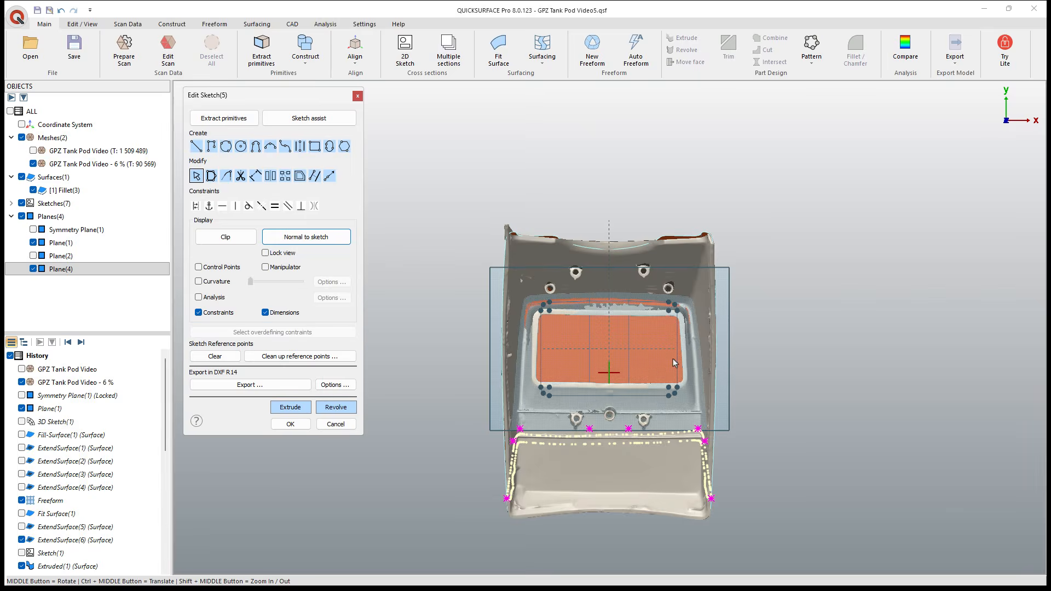
# Step: Hide Plane(1), Plane(4) and the GPZ Tank Pod Video - 6 % mesh so the sketch shows over the surface only
pyautogui.scroll(3, 674, 362)
pyautogui.scroll(-6, 576, 340)
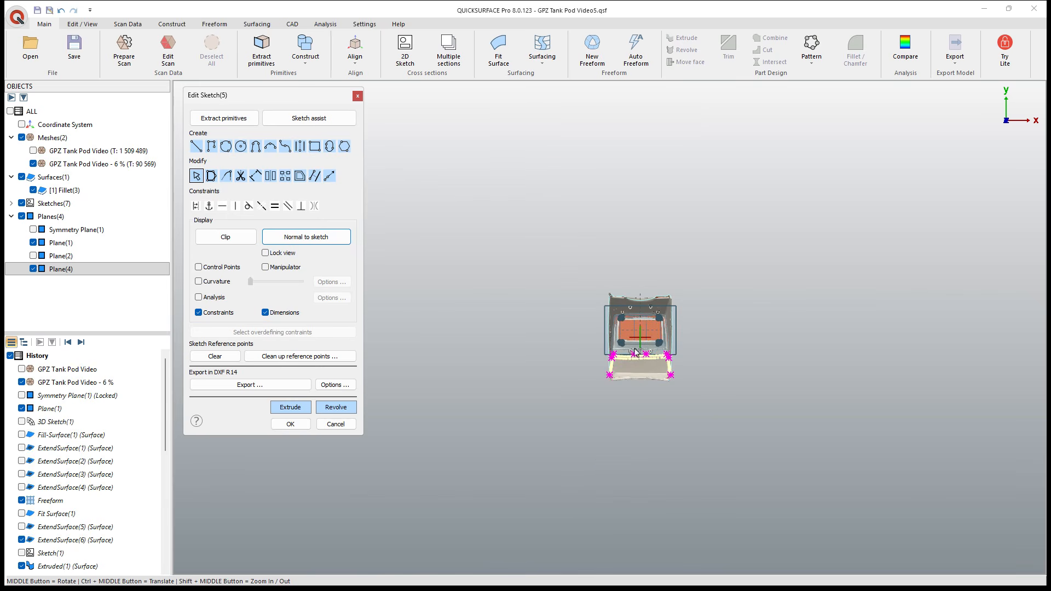
pyautogui.scroll(2, 659, 349)
pyautogui.scroll(1, 665, 329)
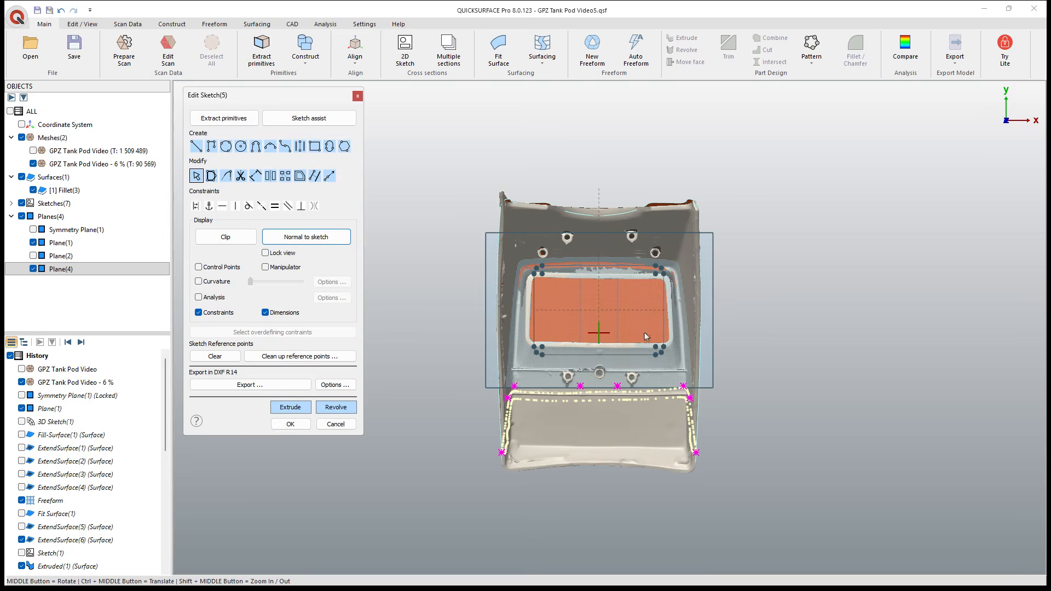
pyautogui.click(34, 243)
pyautogui.click(33, 269)
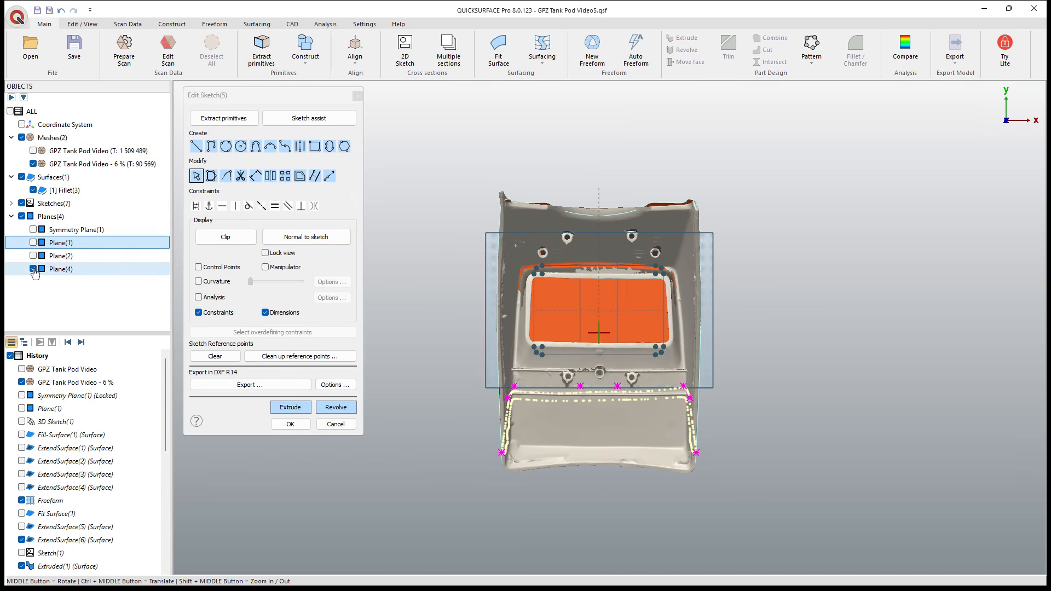
pyautogui.scroll(2, 656, 292)
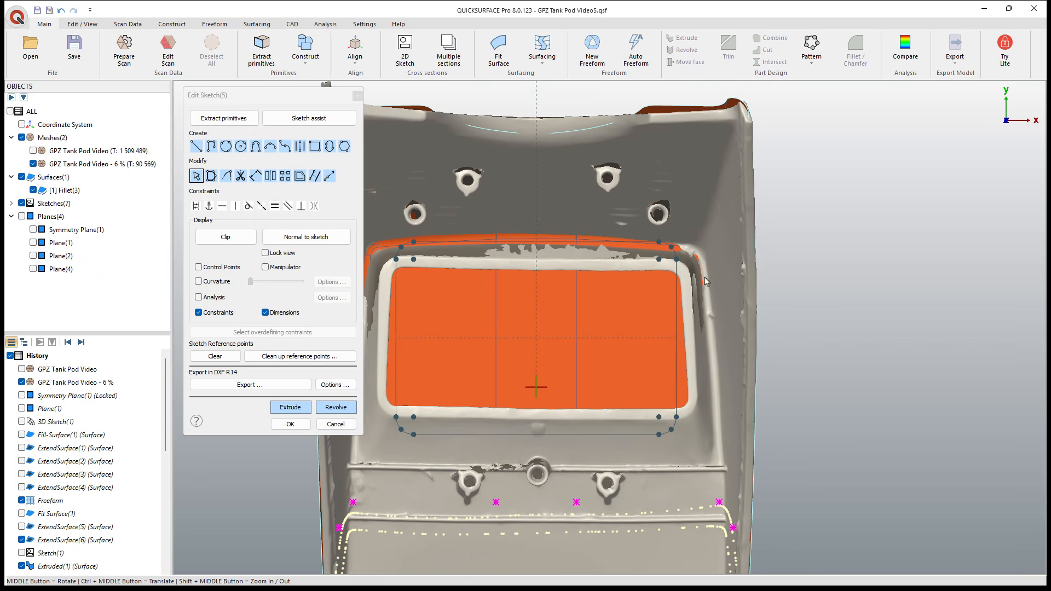
pyautogui.click(33, 164)
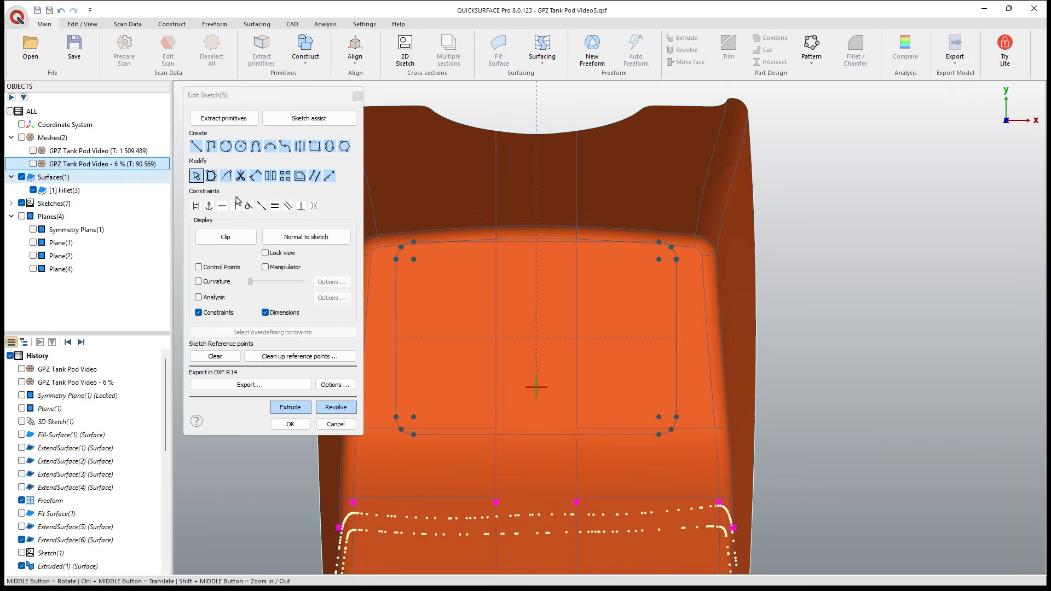
# Step: Sketch a slightly slanted line about 59 mm long just inside the left edge of the pod's face, ending near its upper corner
pyautogui.scroll(-2, 712, 264)
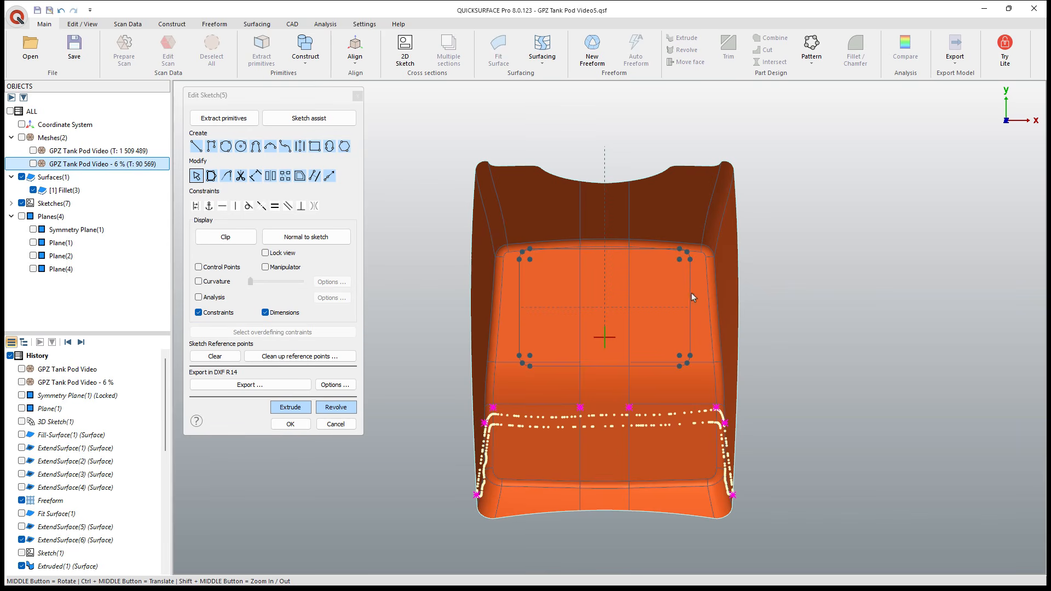
pyautogui.scroll(2, 705, 260)
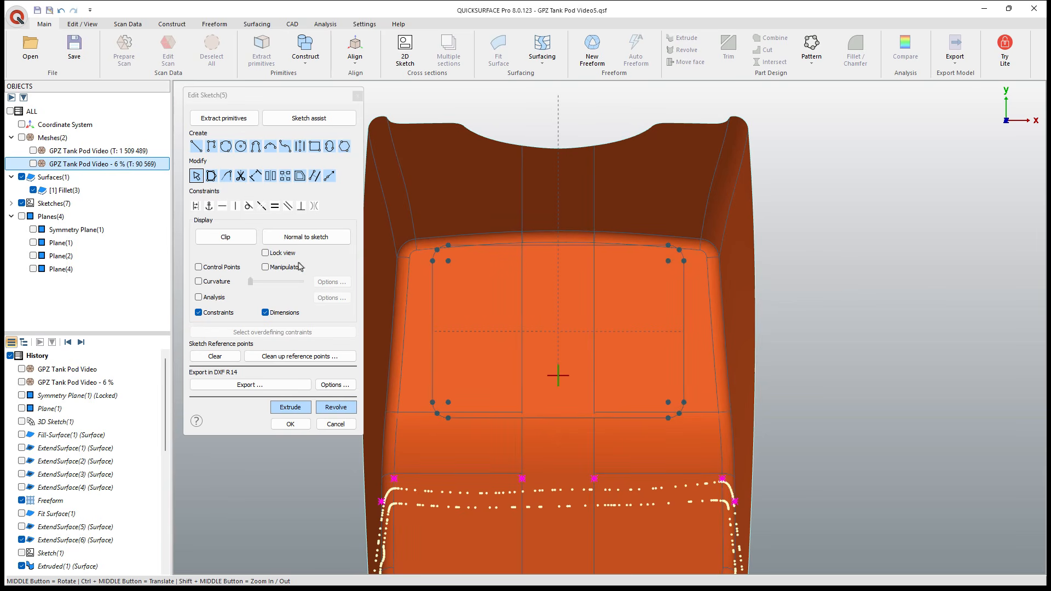
pyautogui.click(196, 146)
pyautogui.click(401, 437)
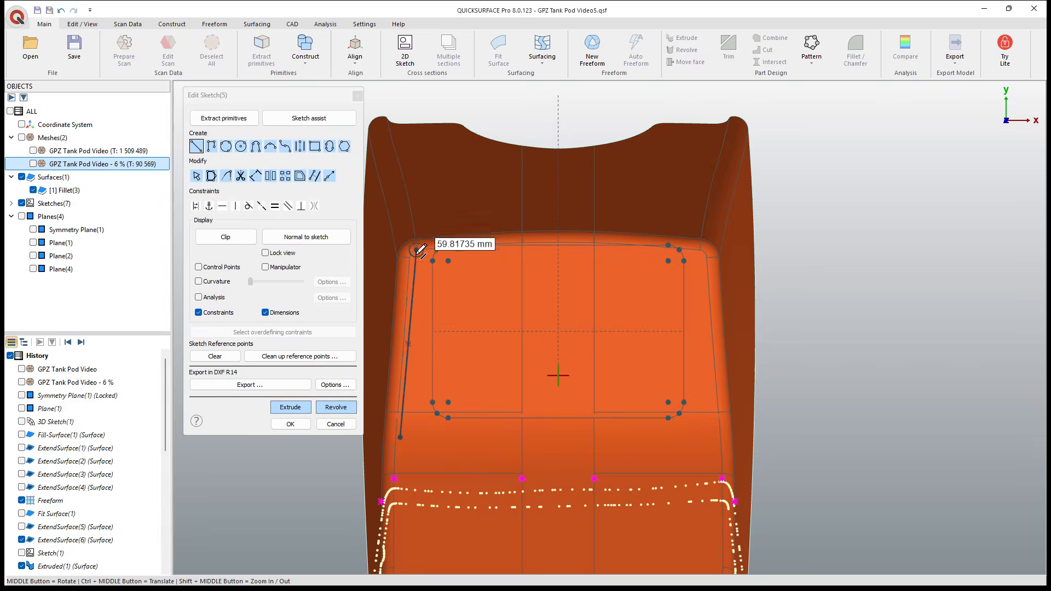
pyautogui.scroll(3, 422, 238)
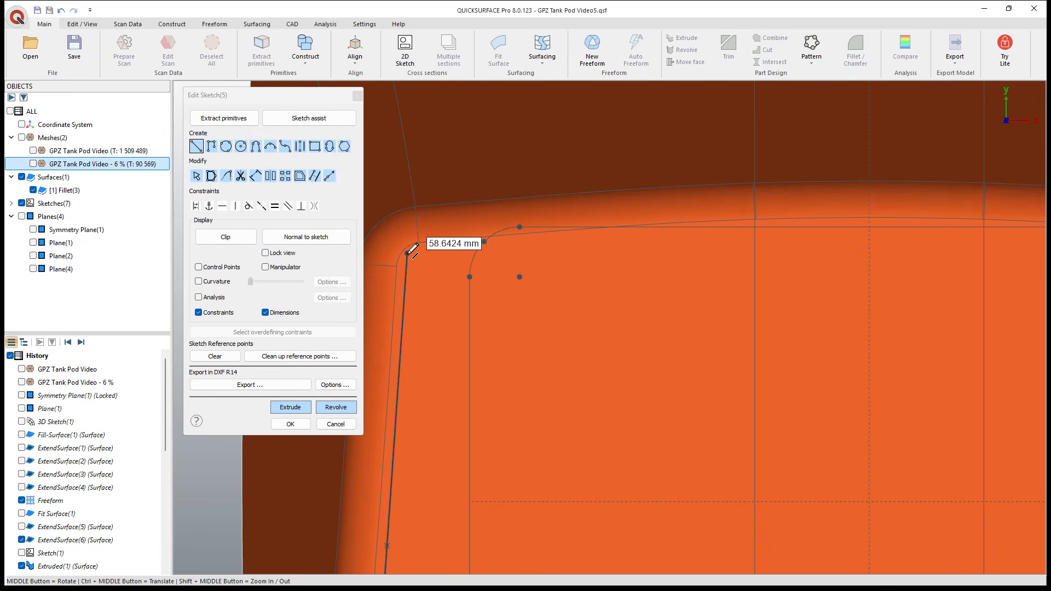
pyautogui.click(408, 253)
pyautogui.scroll(-5, 414, 387)
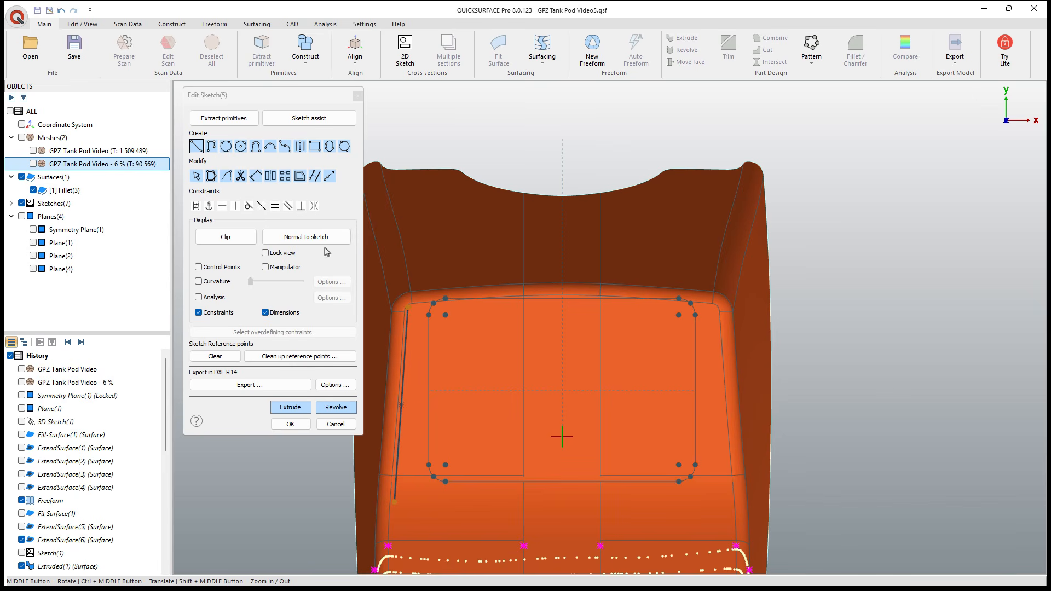
# Step: Draw a vertical line from the sketch origin up past the pod's upper edge and convert it to a construction line
pyautogui.click(271, 146)
pyautogui.click(196, 146)
pyautogui.click(562, 437)
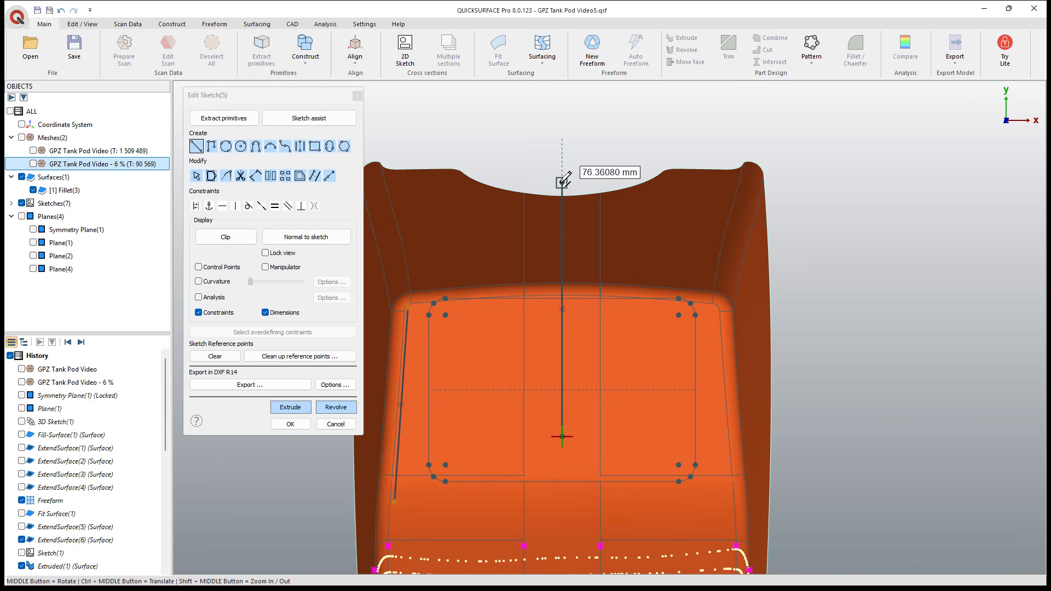
pyautogui.click(562, 116)
pyautogui.press('Escape')
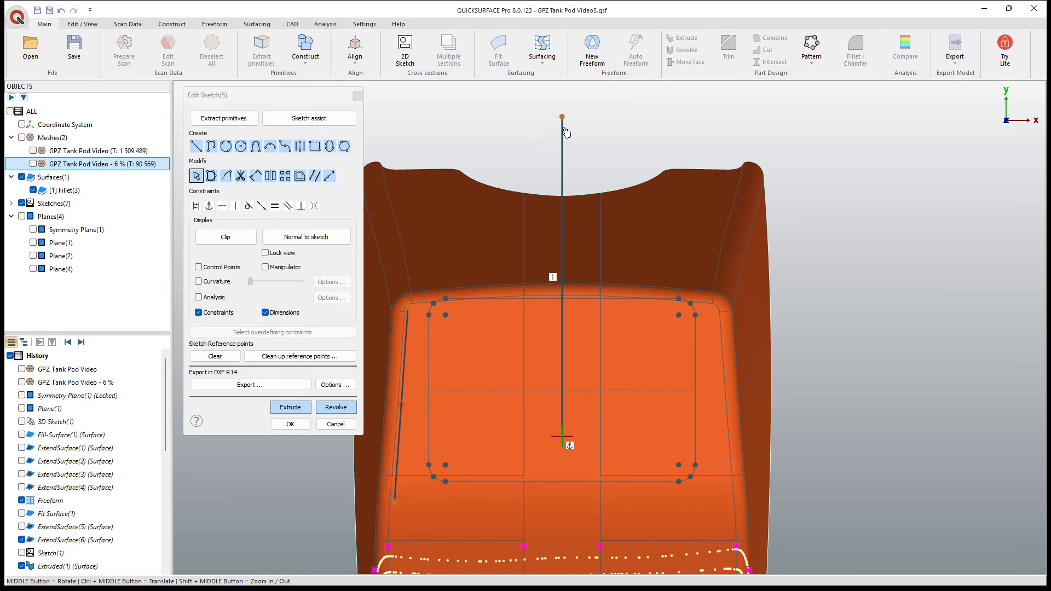
pyautogui.click(576, 109)
# Step: Mirror the slanted side line about the vertical construction line
pyautogui.click(562, 164)
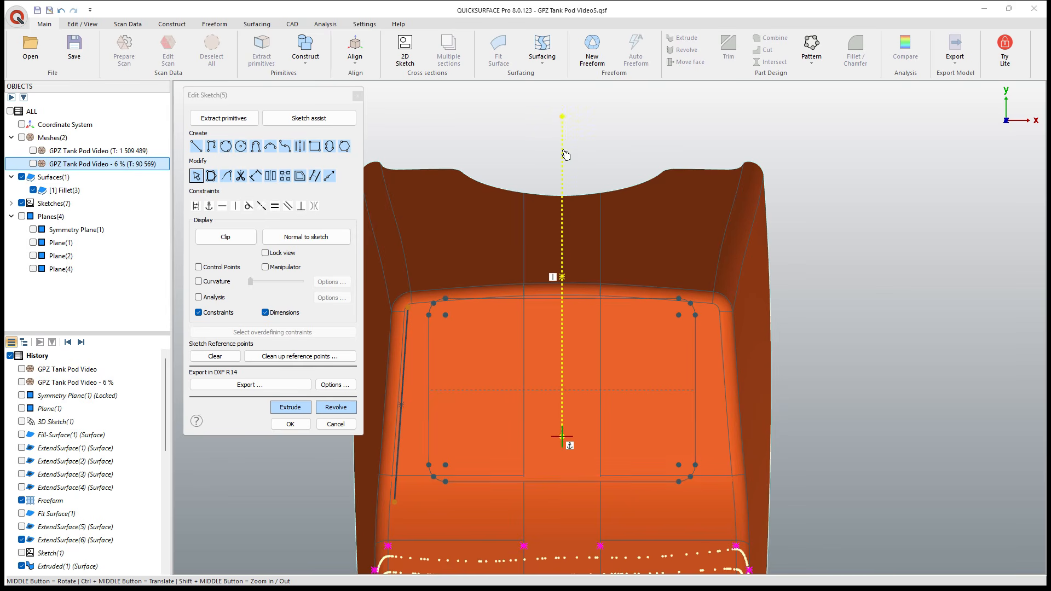
pyautogui.click(408, 334)
pyautogui.click(270, 176)
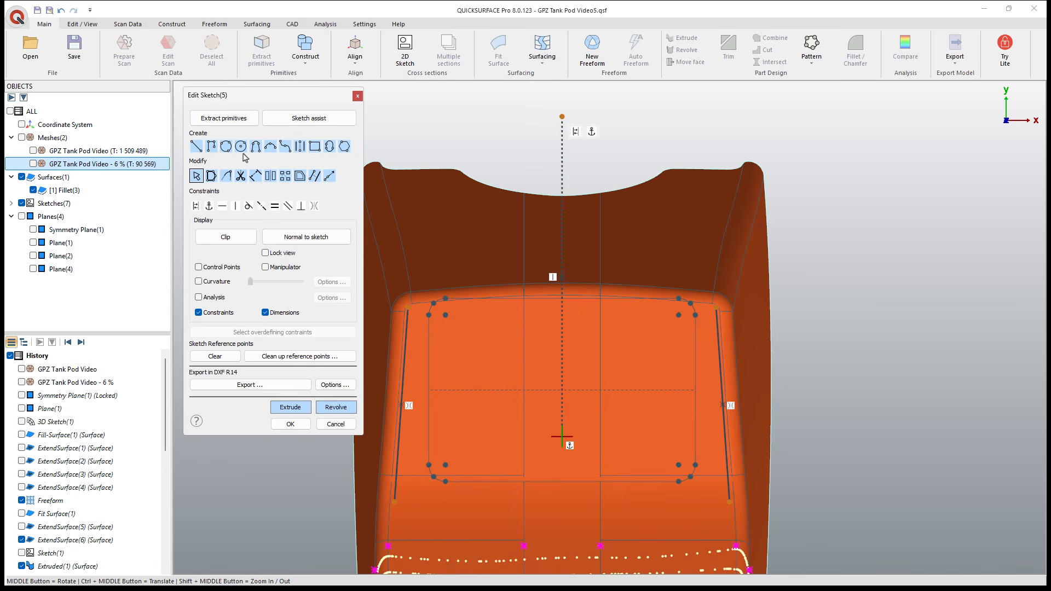
# Step: Join the upper ends of the two side lines with a three-point arc following the curved upper edge of the pod's face
pyautogui.click(270, 147)
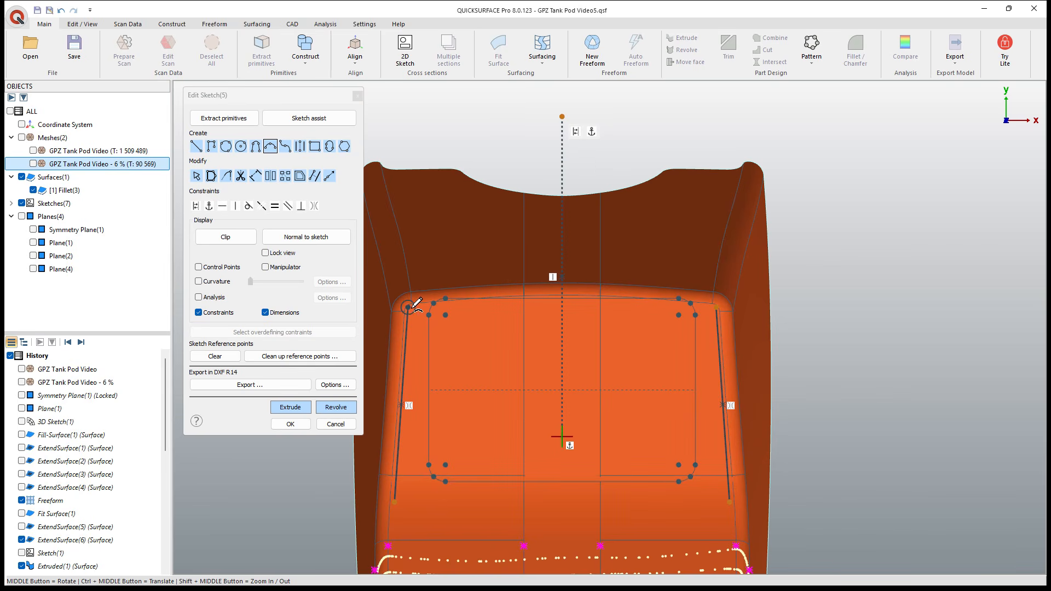
pyautogui.click(408, 308)
pyautogui.click(717, 306)
pyautogui.scroll(5, 564, 300)
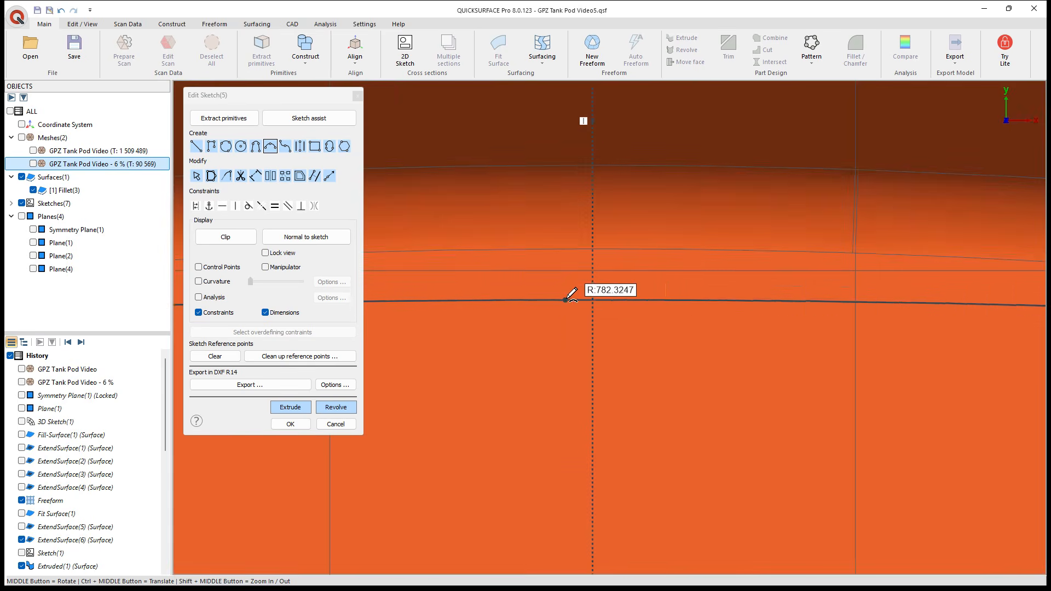
pyautogui.click(584, 255)
pyautogui.scroll(-5, 589, 253)
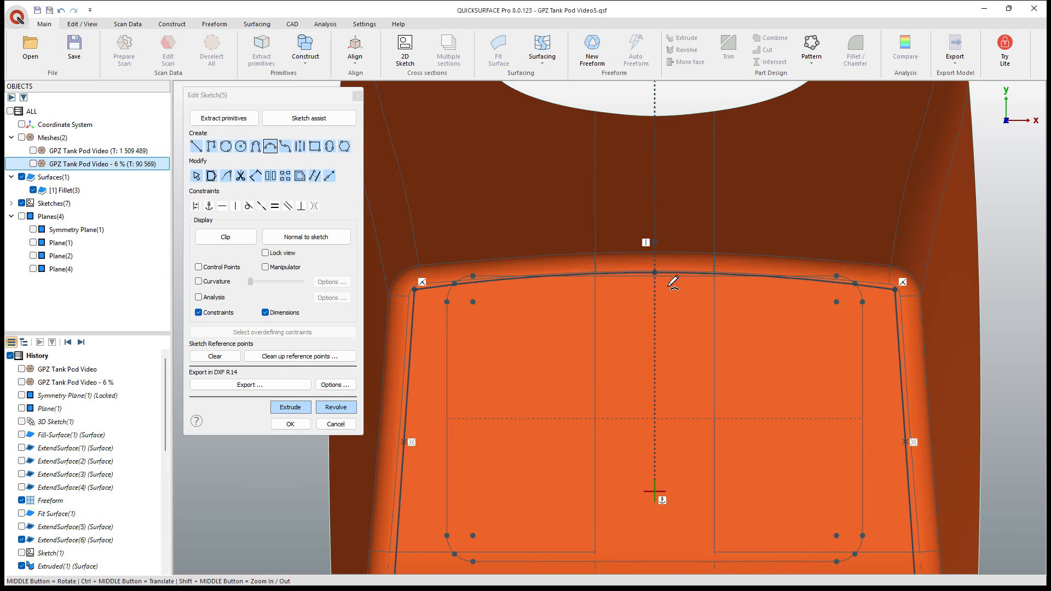
# Step: Close the profile with a horizontal line between the lower ends of the two side lines
pyautogui.scroll(3, 696, 257)
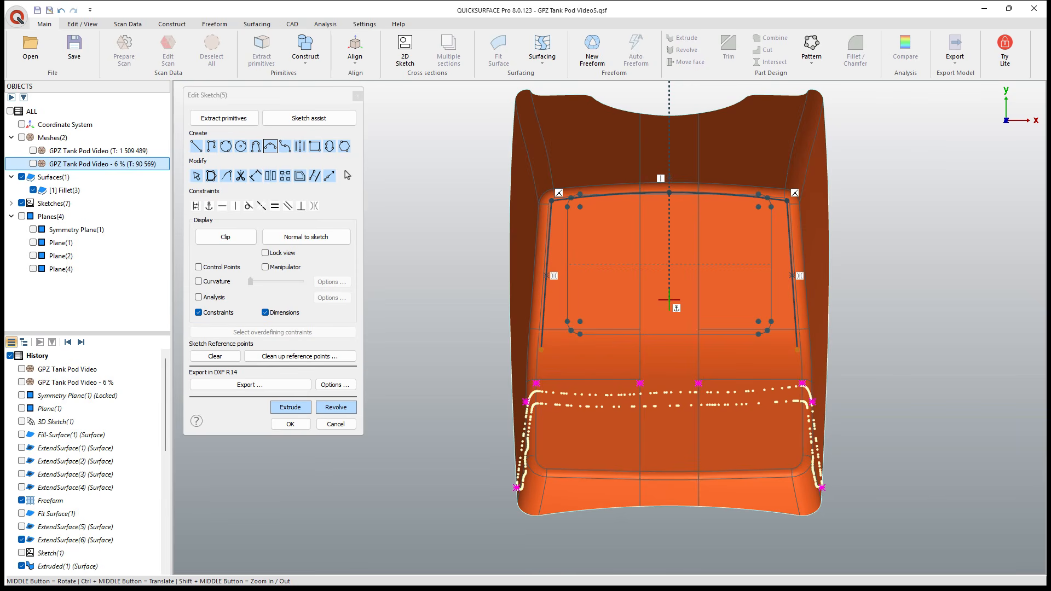
pyautogui.click(196, 146)
pyautogui.click(541, 350)
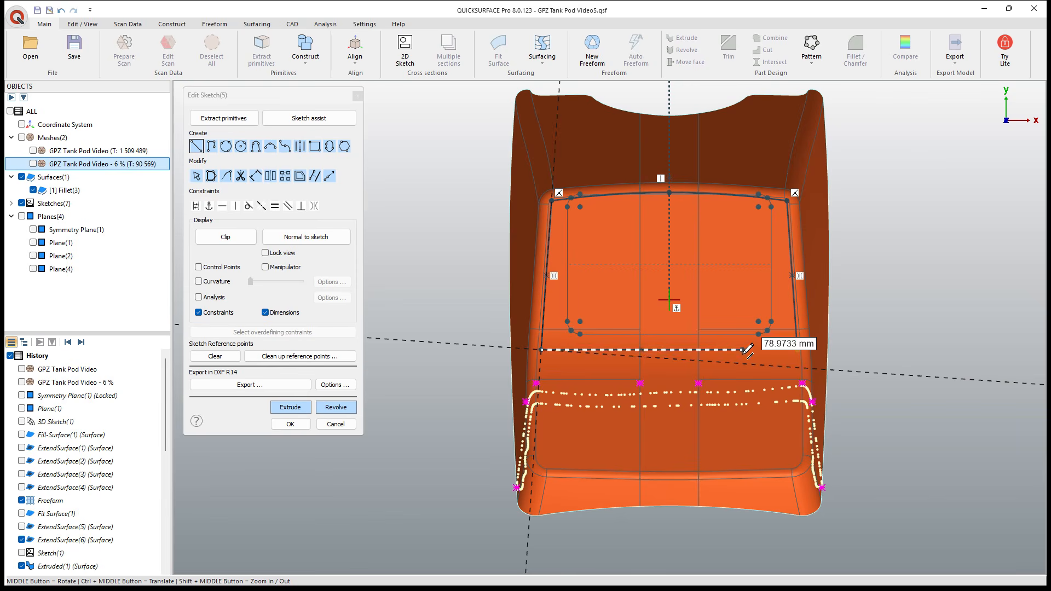
pyautogui.click(797, 349)
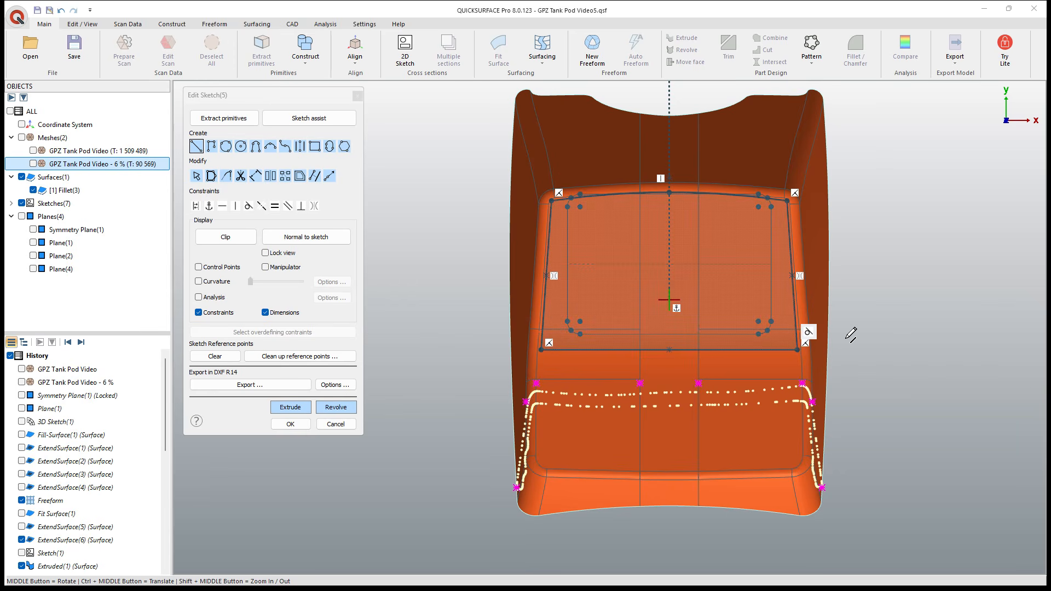
# Step: Round all four profile corners with fixed 5 mm fillets, adding dimensions automatically, and finish the sketch
pyautogui.click(226, 176)
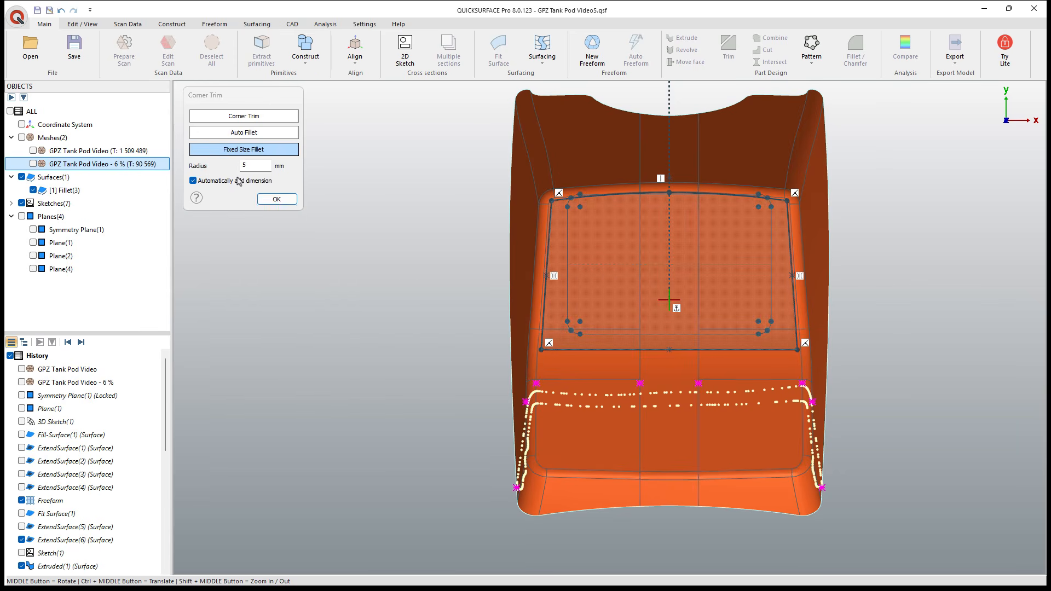
pyautogui.scroll(2, 558, 205)
pyautogui.click(560, 205)
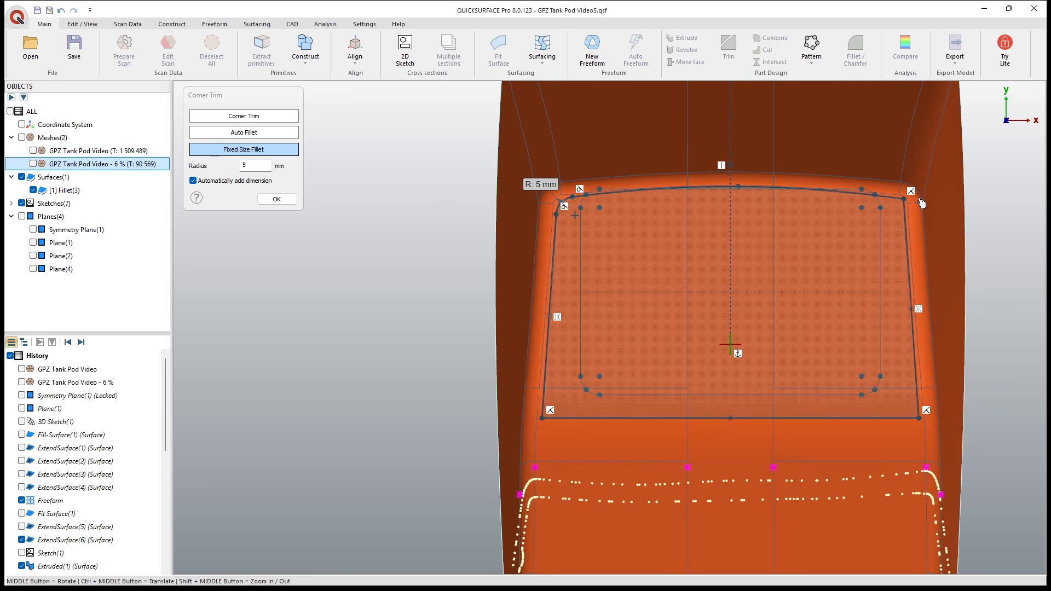
pyautogui.click(905, 204)
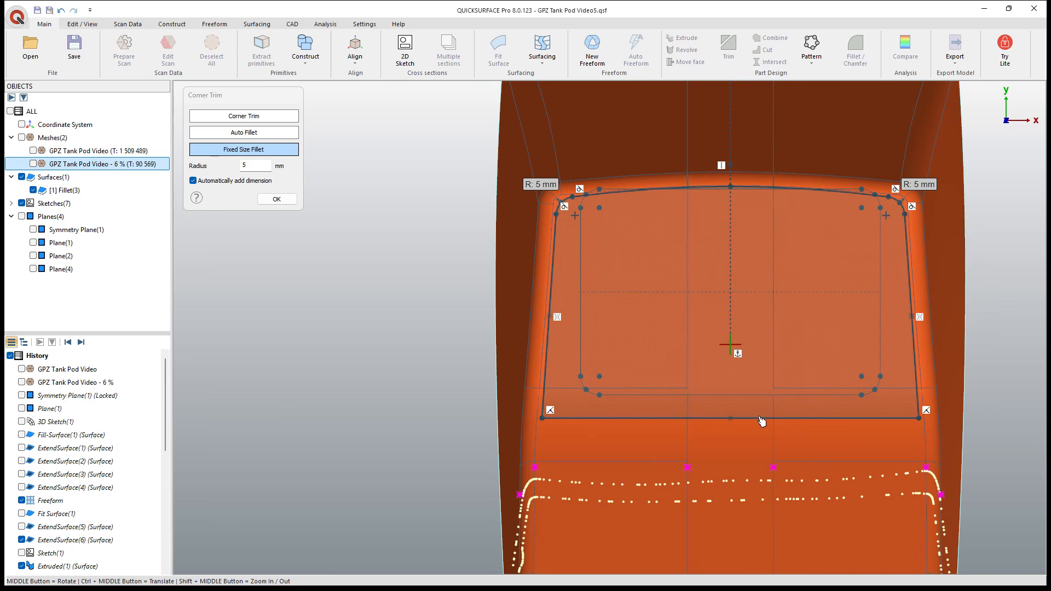
pyautogui.click(543, 419)
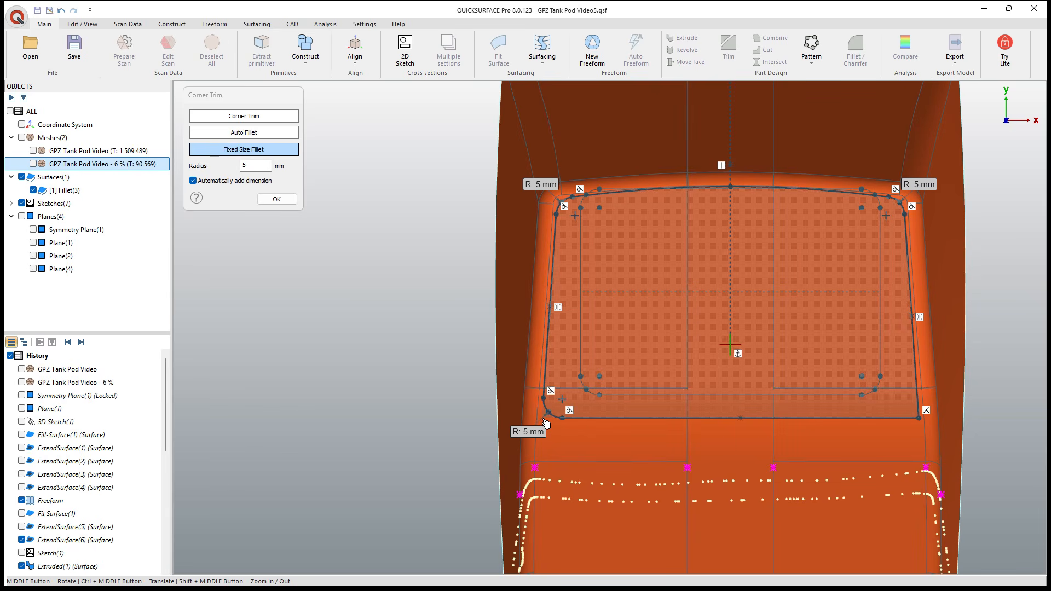
pyautogui.click(923, 423)
pyautogui.click(277, 199)
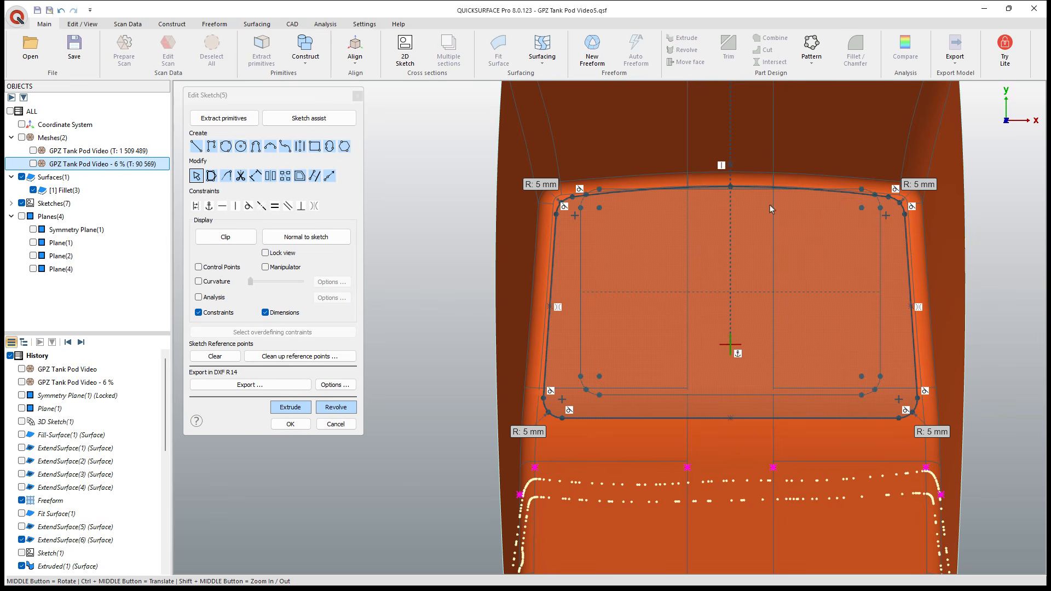
pyautogui.click(290, 424)
# Step: Reopen the rounded opening sketch, Sketch(4), for editing from the model history
pyautogui.moveTo(620, 271); pyautogui.dragTo(634, 303, button='middle')
pyautogui.click(627, 248)
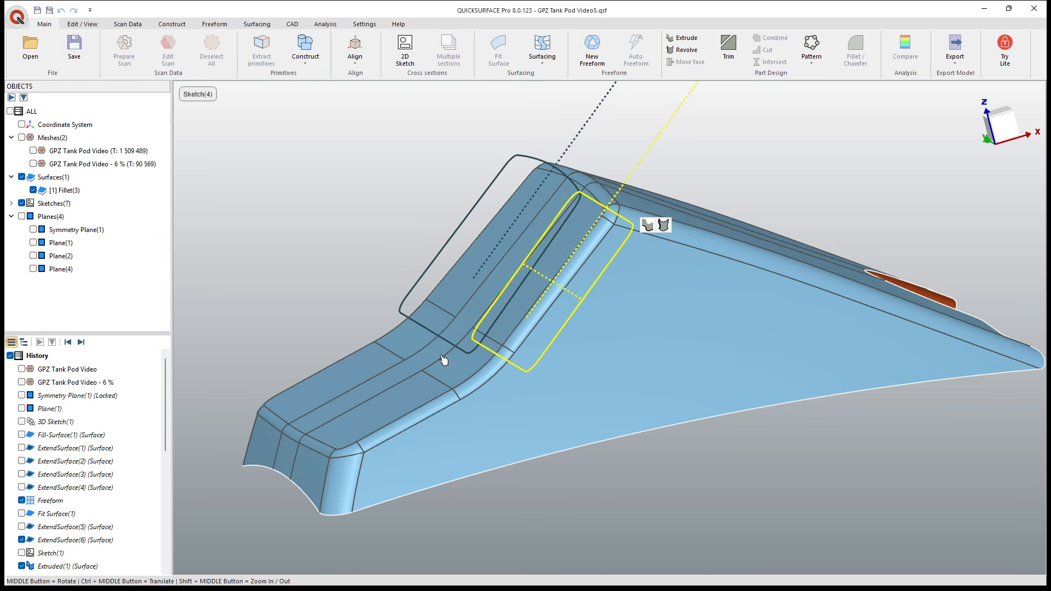
pyautogui.scroll(-7, 53, 449)
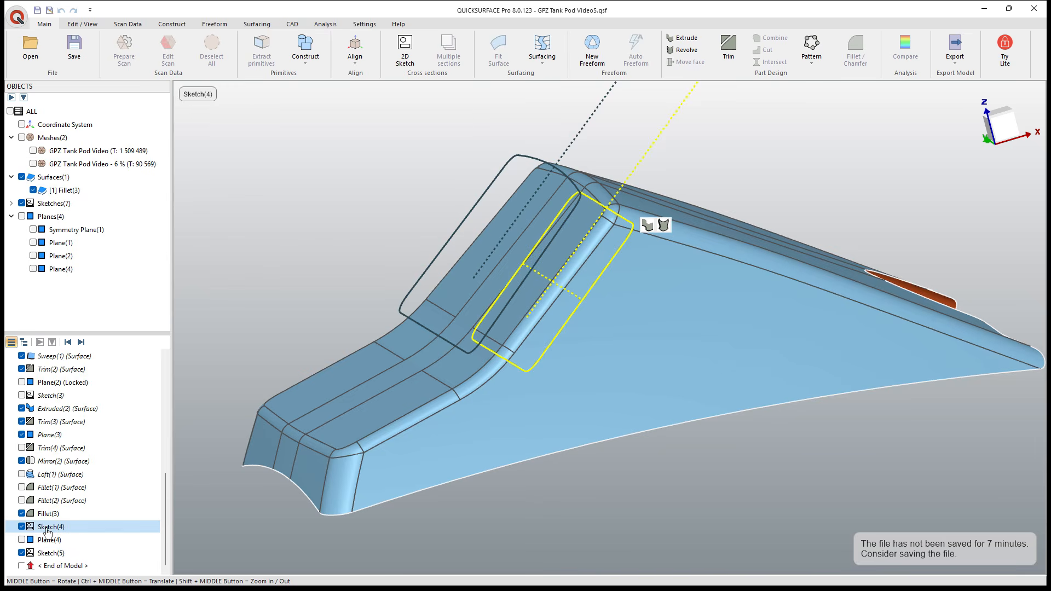
pyautogui.rightClick(47, 531)
pyautogui.click(77, 366)
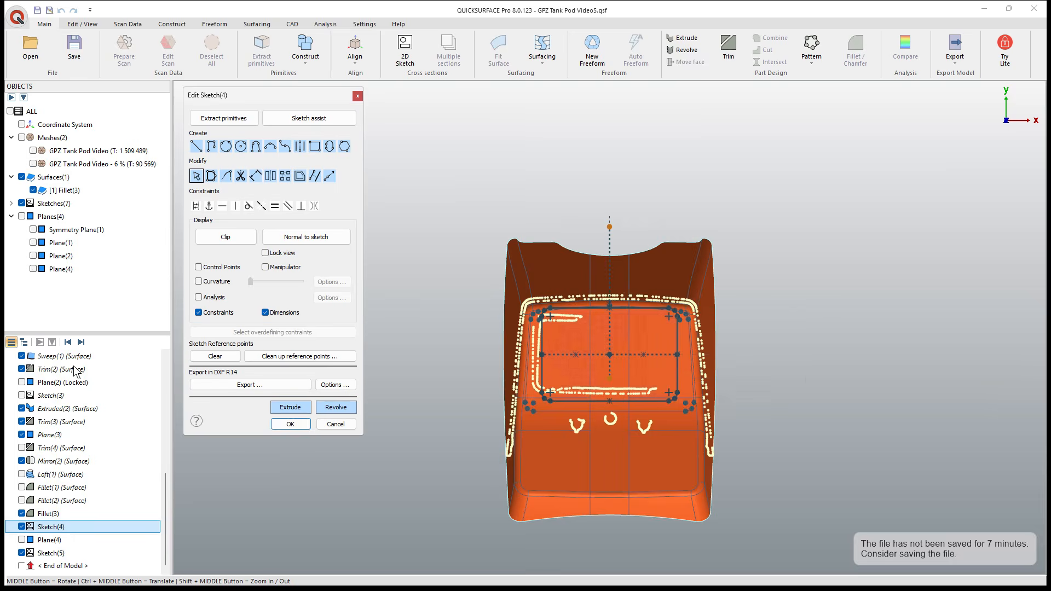
pyautogui.scroll(5, 688, 391)
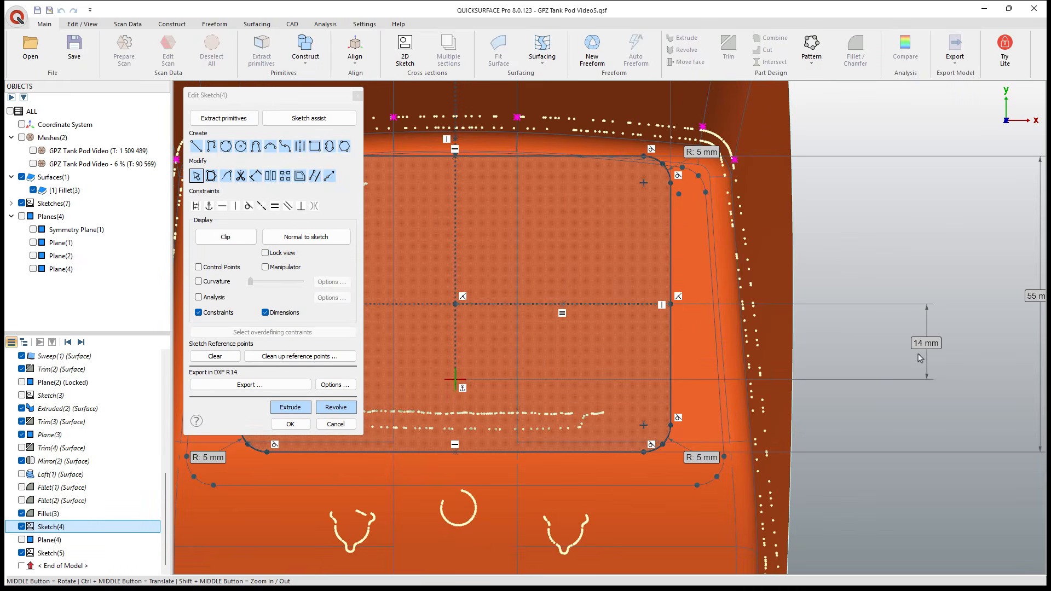
# Step: Set the vertical offset between the origin and the rectangle's horizontal centreline to 12 mm, and finish the sketch
pyautogui.doubleClick(927, 343)
pyautogui.write('13')
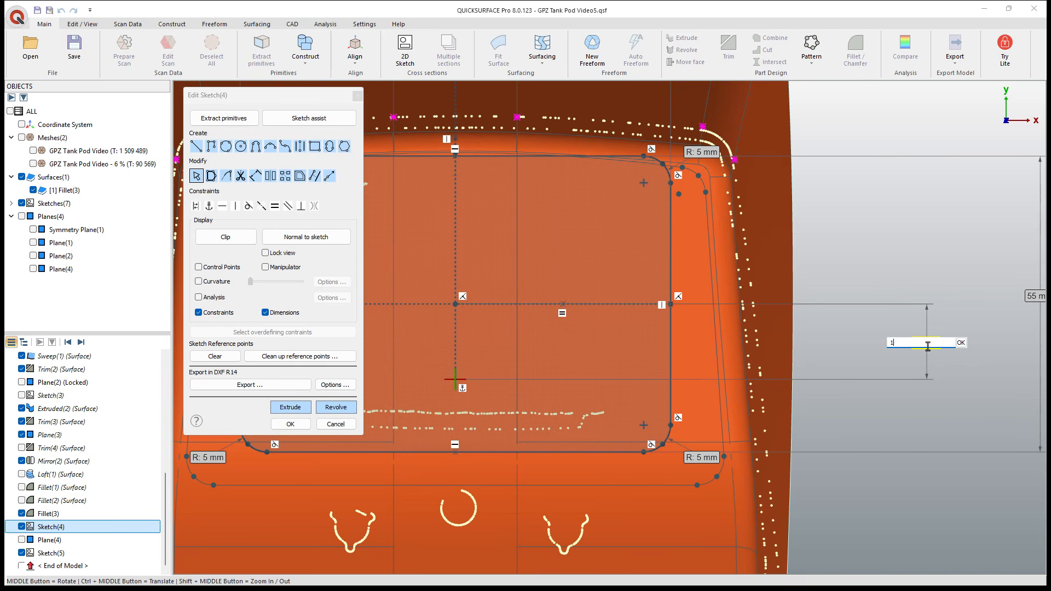
pyautogui.press('Return')
pyautogui.doubleClick(933, 353)
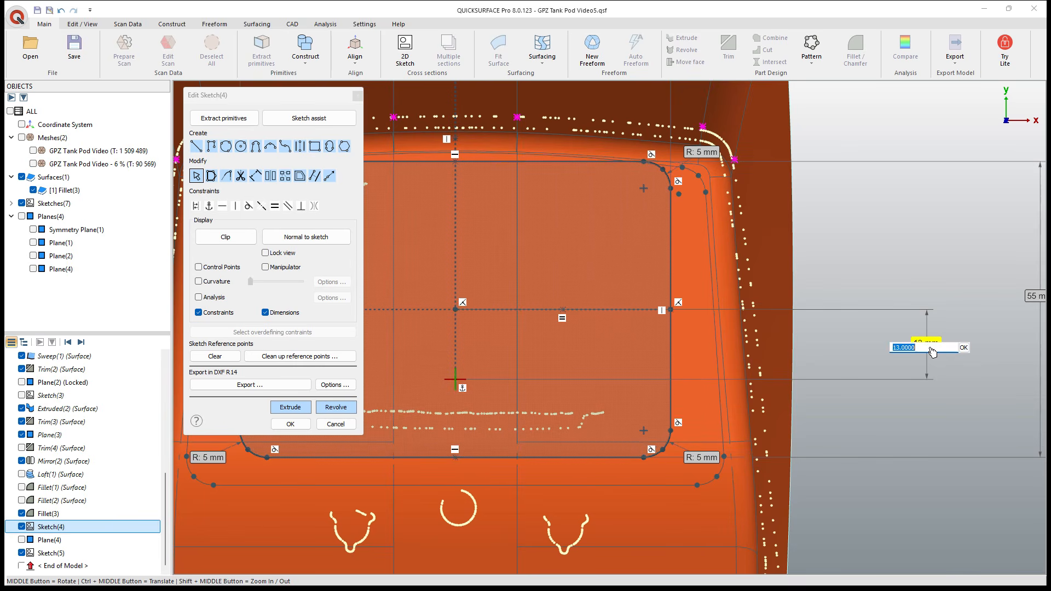
pyautogui.write('12')
pyautogui.press('Return')
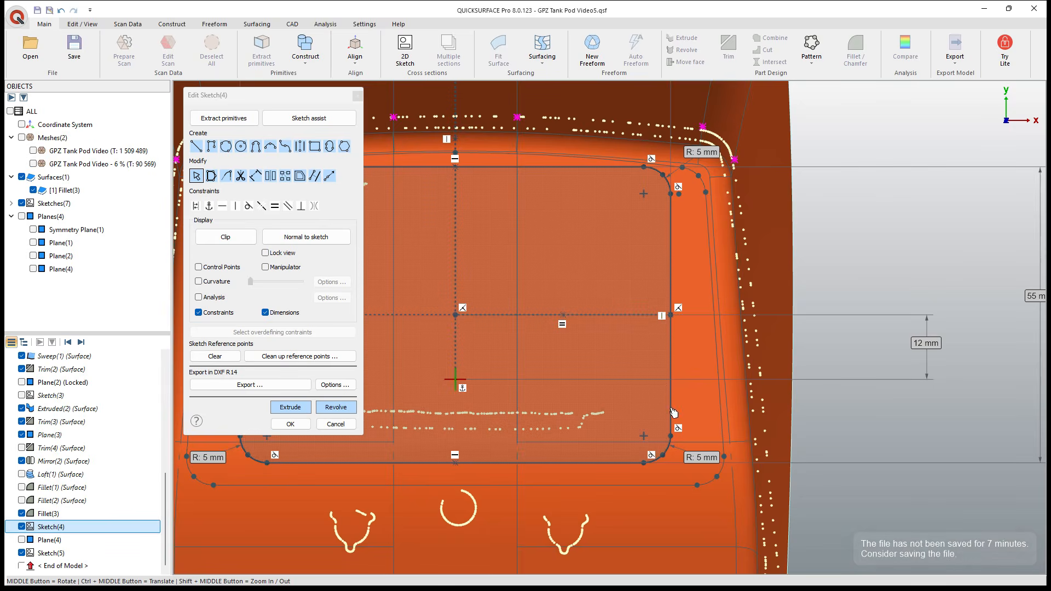
pyautogui.scroll(-3, 675, 398)
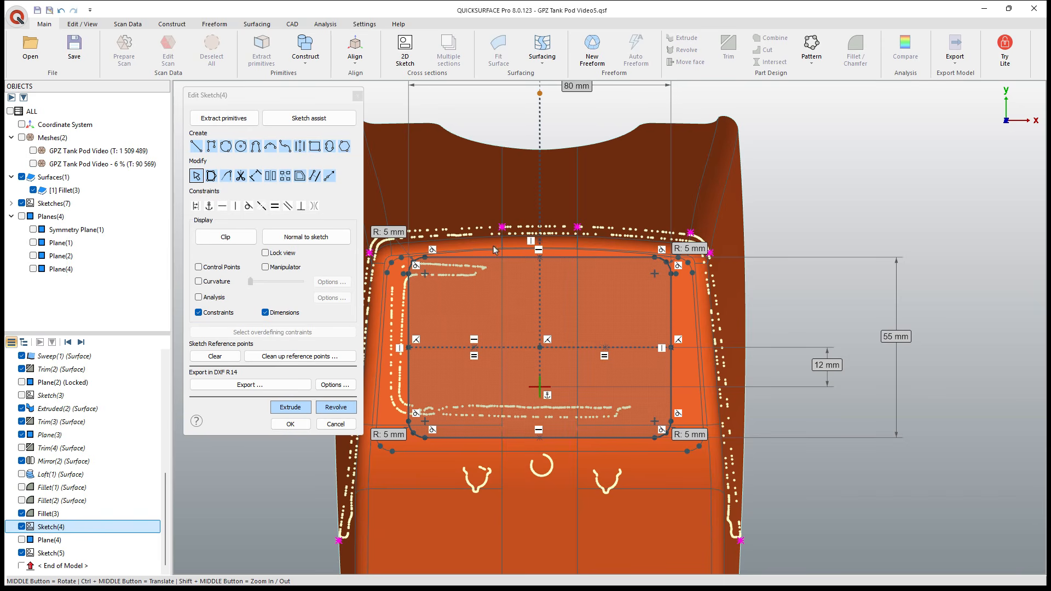
pyautogui.click(290, 424)
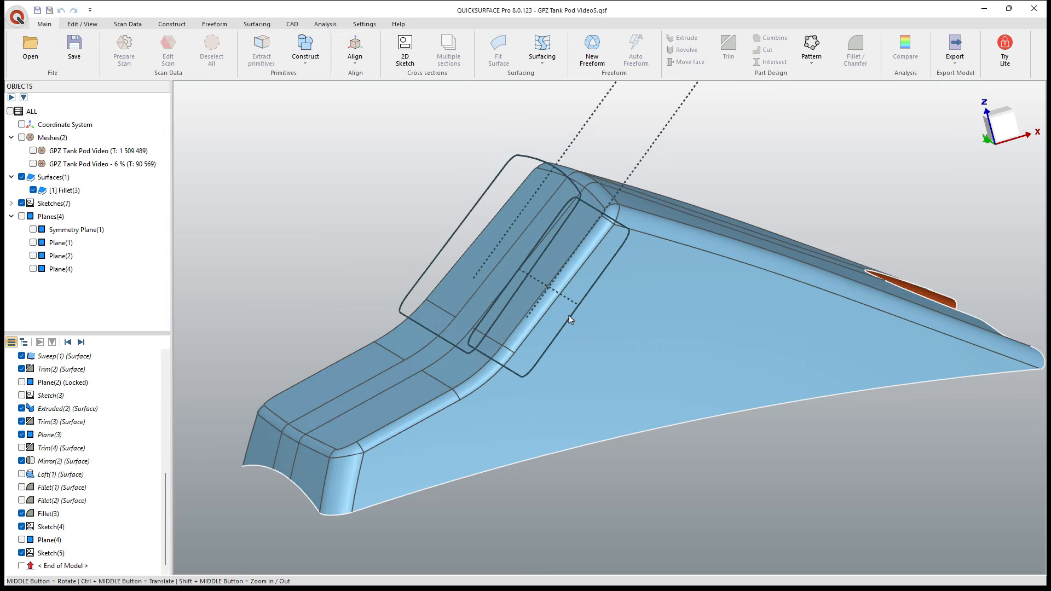
# Step: Try a loft between the inner and outer rounded profiles with Dense vertex matching
pyautogui.moveTo(564, 321)
pyautogui.mouseDown(button='middle')
pyautogui.moveTo(656, 333)
pyautogui.moveTo(638, 333)
pyautogui.mouseUp(button='middle')
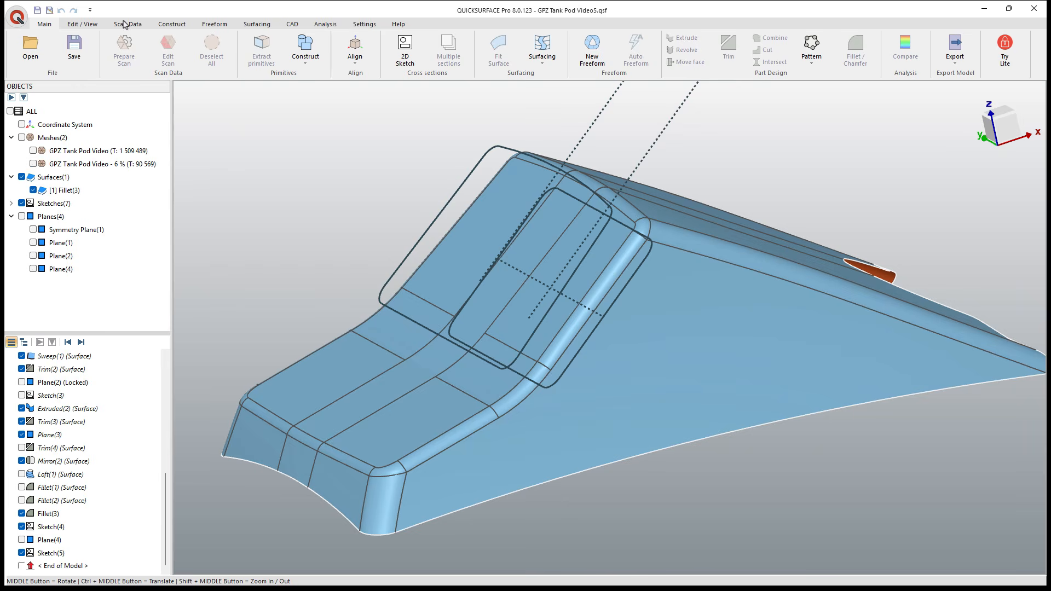
pyautogui.click(265, 24)
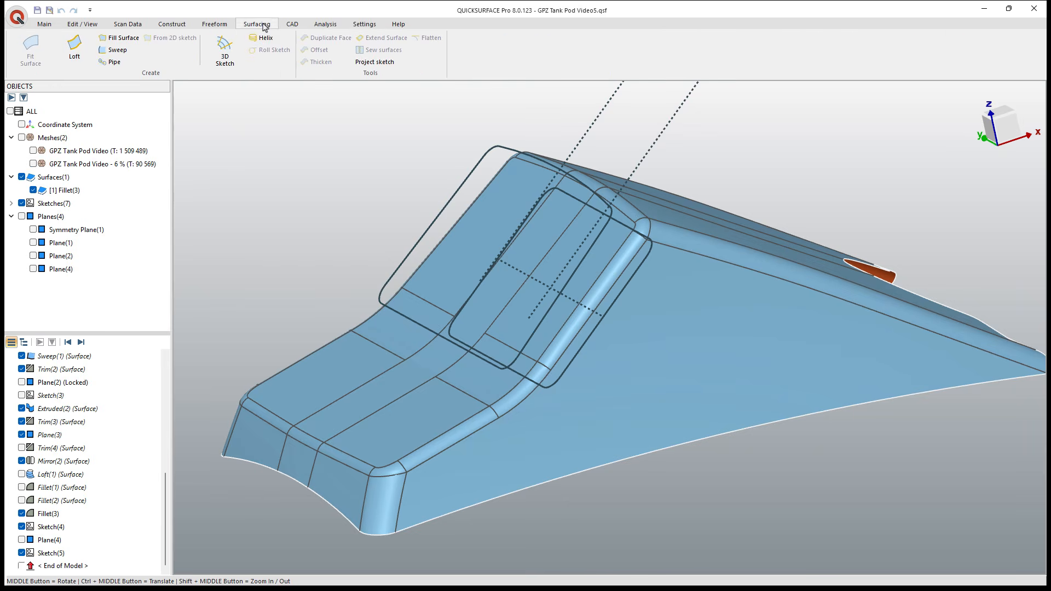
pyautogui.click(81, 47)
pyautogui.click(647, 262)
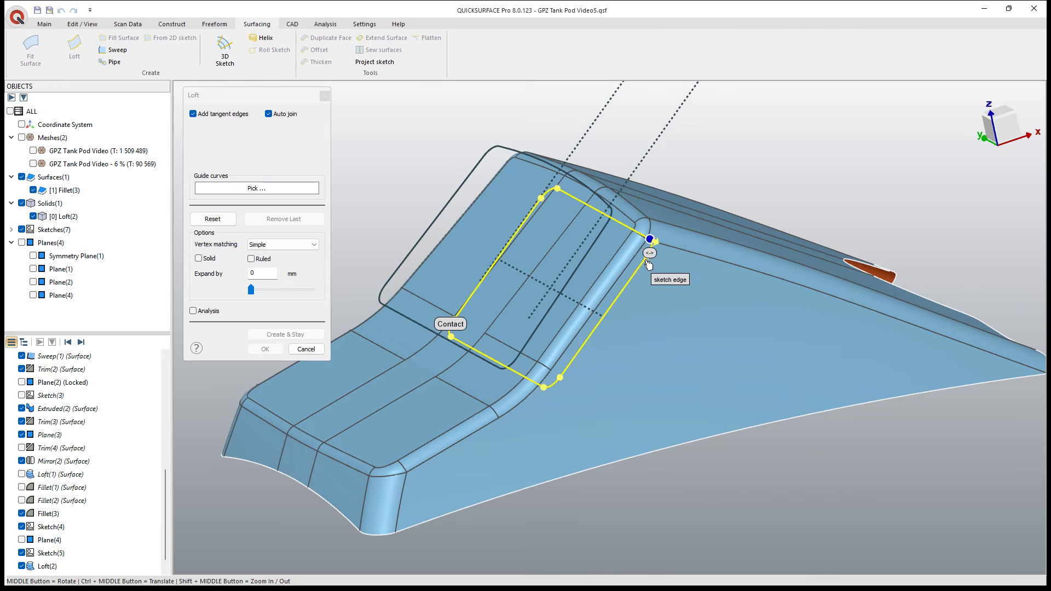
pyautogui.click(609, 229)
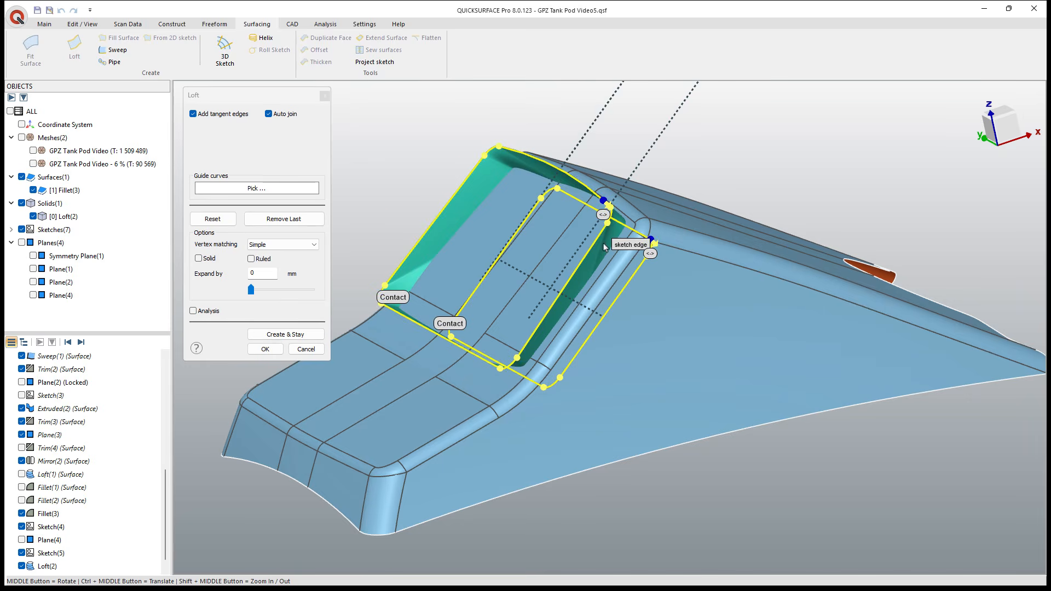
pyautogui.moveTo(604, 247); pyautogui.dragTo(644, 296, button='middle')
pyautogui.moveTo(629, 328); pyautogui.dragTo(624, 304, button='middle')
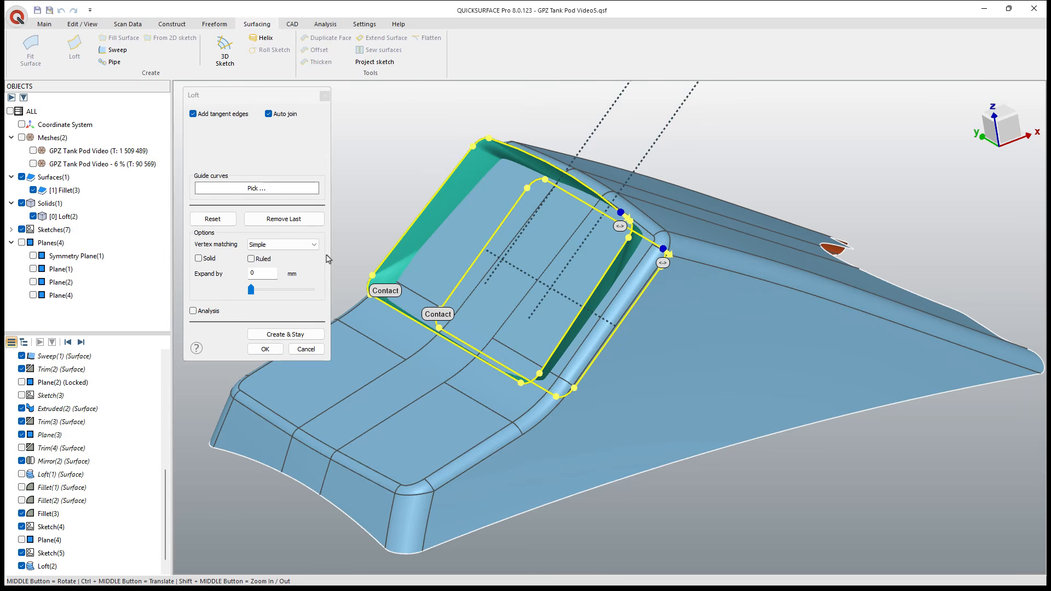
pyautogui.click(305, 245)
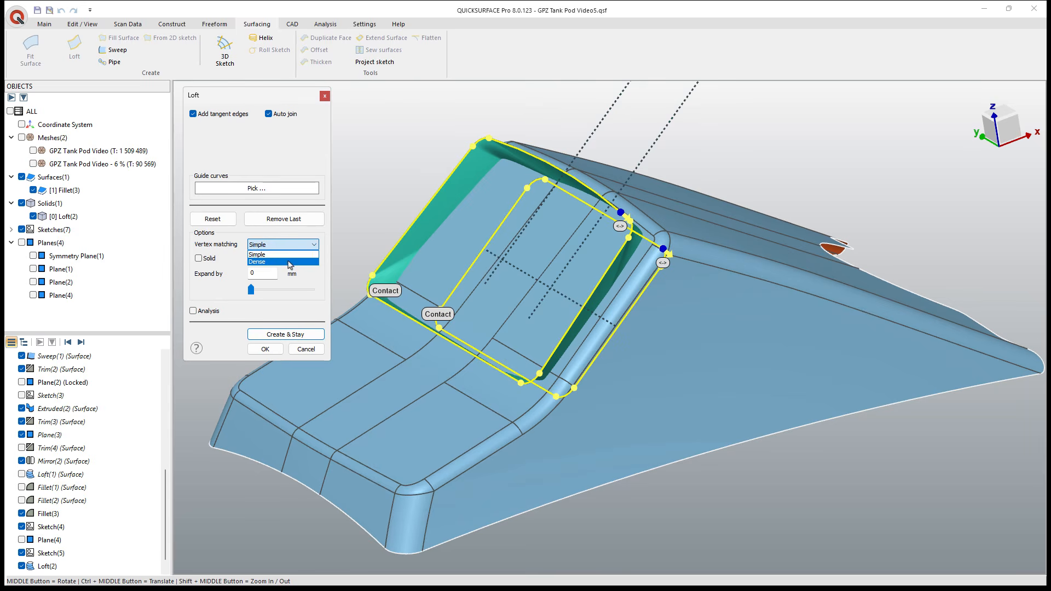
pyautogui.click(289, 262)
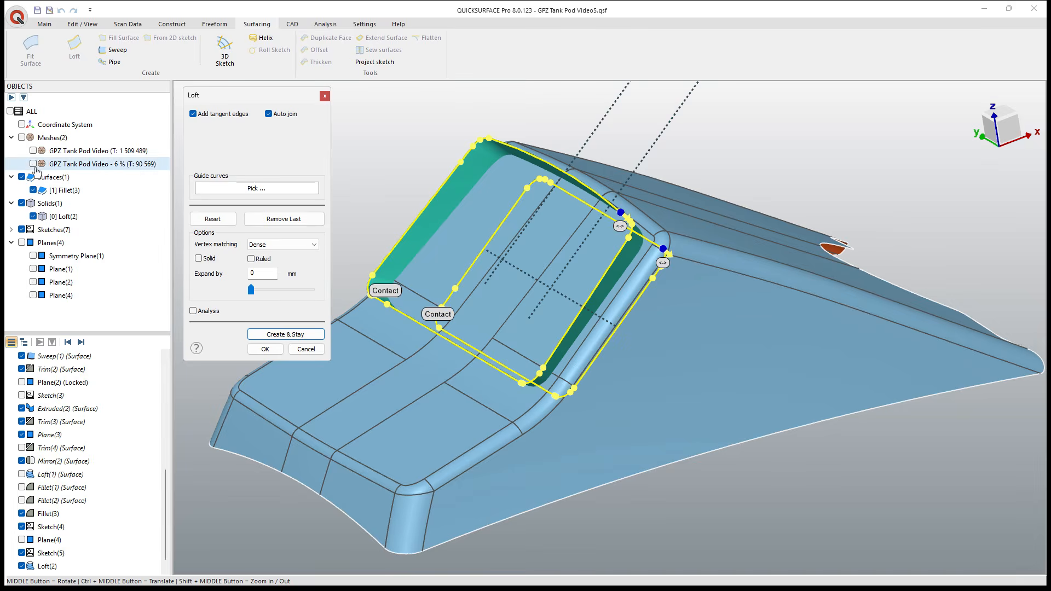
# Step: Hide the Fillet(3) surface and cancel the loft
pyautogui.click(33, 190)
pyautogui.moveTo(378, 307); pyautogui.dragTo(310, 362, button='middle')
pyautogui.click(306, 350)
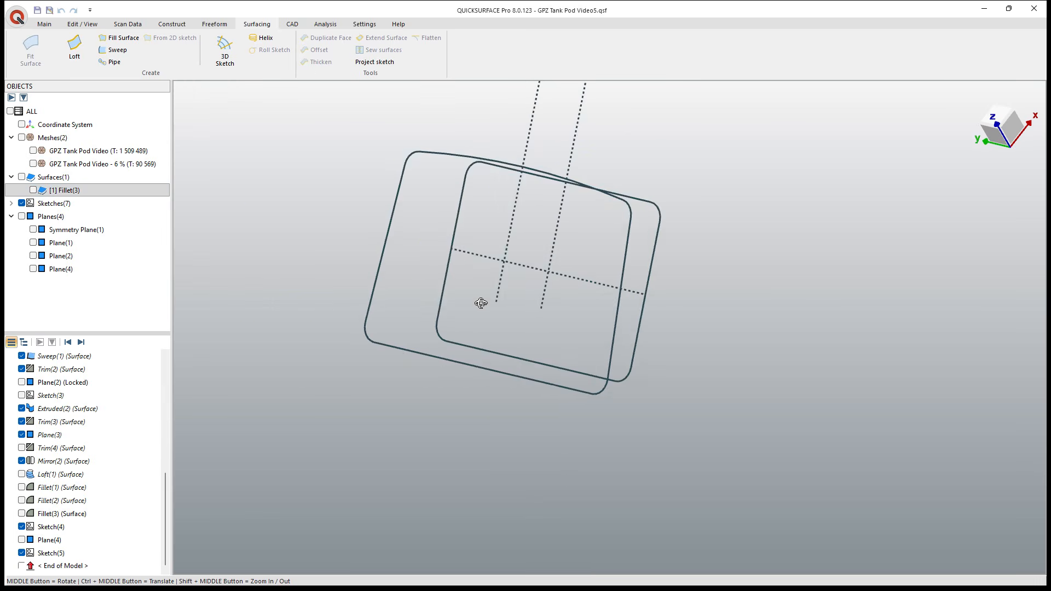
pyautogui.click(225, 52)
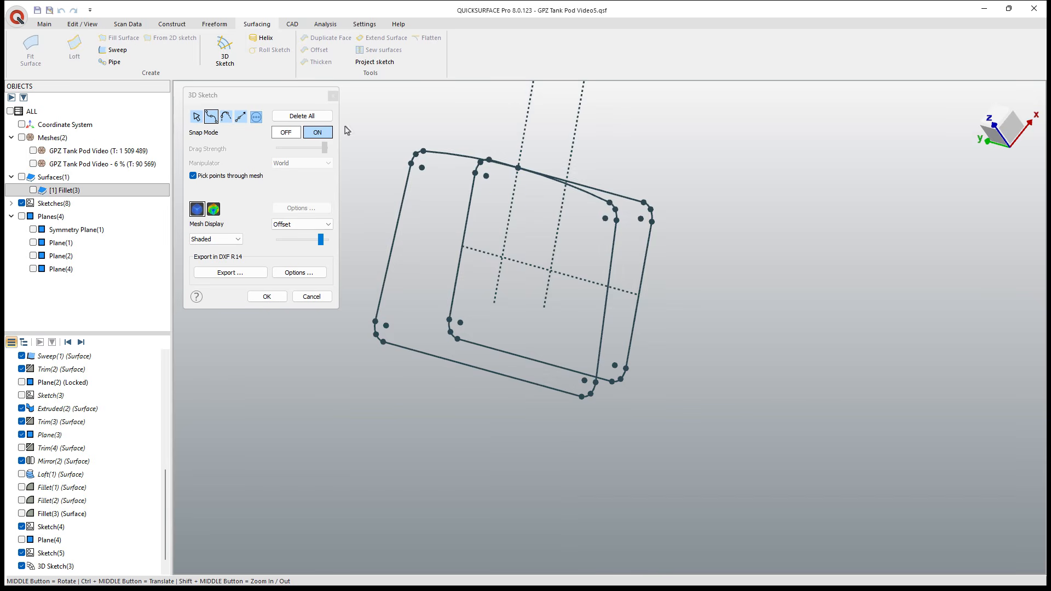
pyautogui.moveTo(516, 232)
pyautogui.mouseDown(button='middle')
pyautogui.moveTo(477, 260)
pyautogui.moveTo(520, 185)
pyautogui.mouseUp(button='middle')
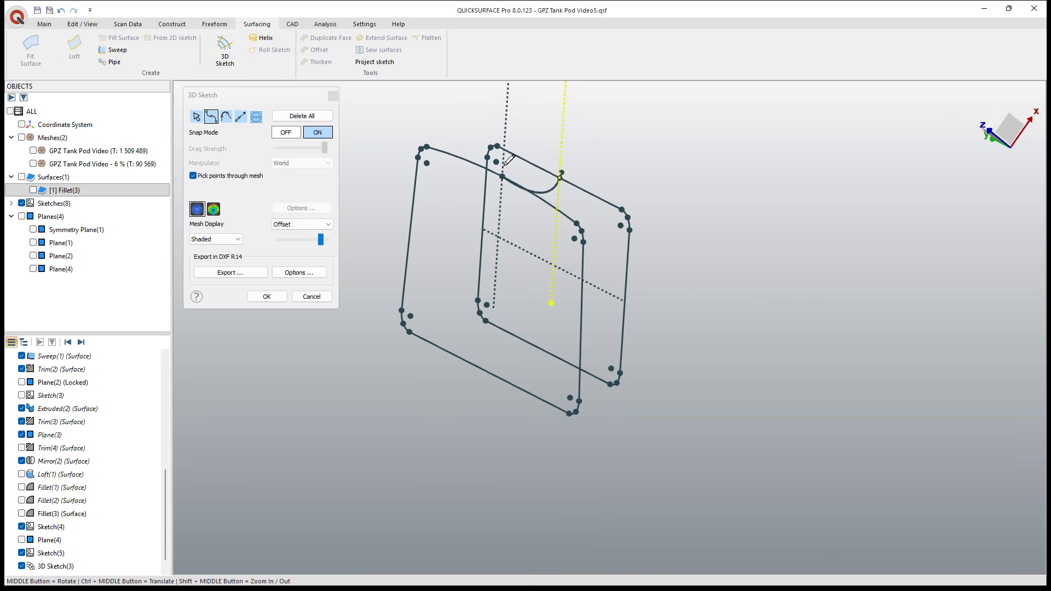
pyautogui.click(312, 296)
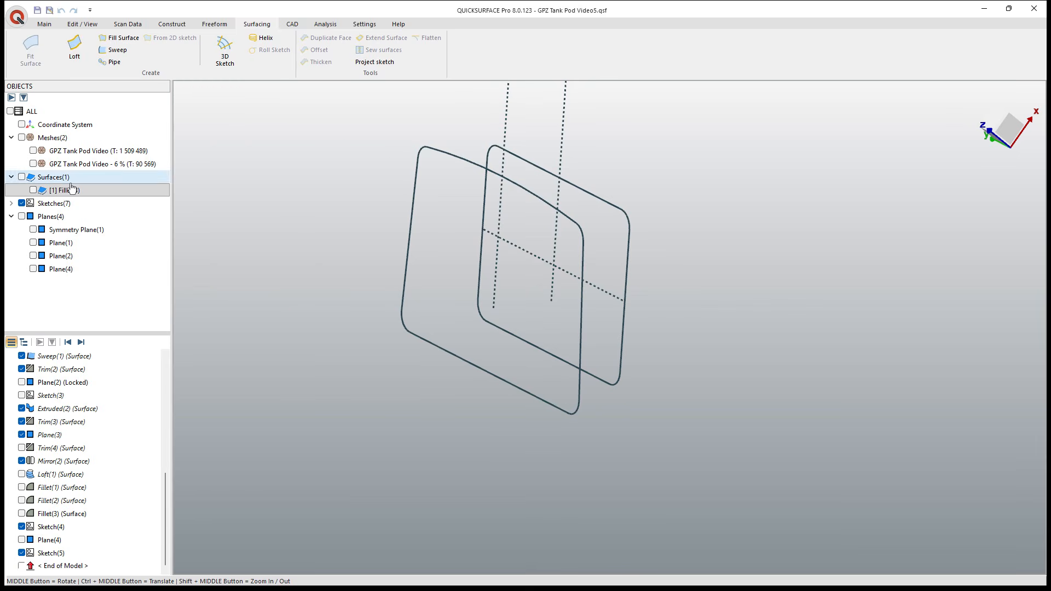
# Step: Create a 2D sketch for an extruded surface on Symmetry Plane(1)
pyautogui.click(48, 25)
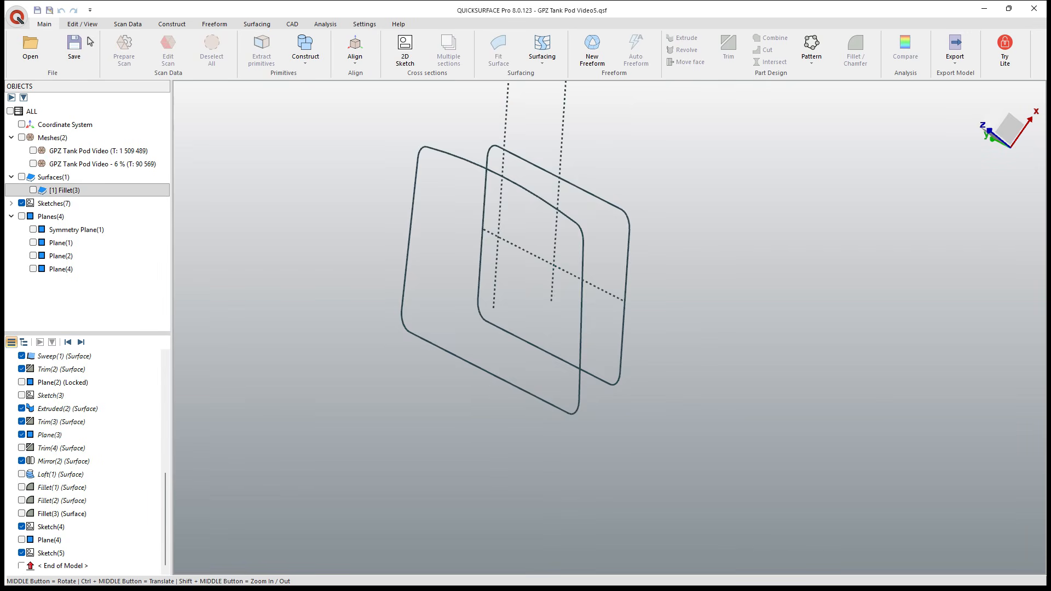
pyautogui.click(405, 48)
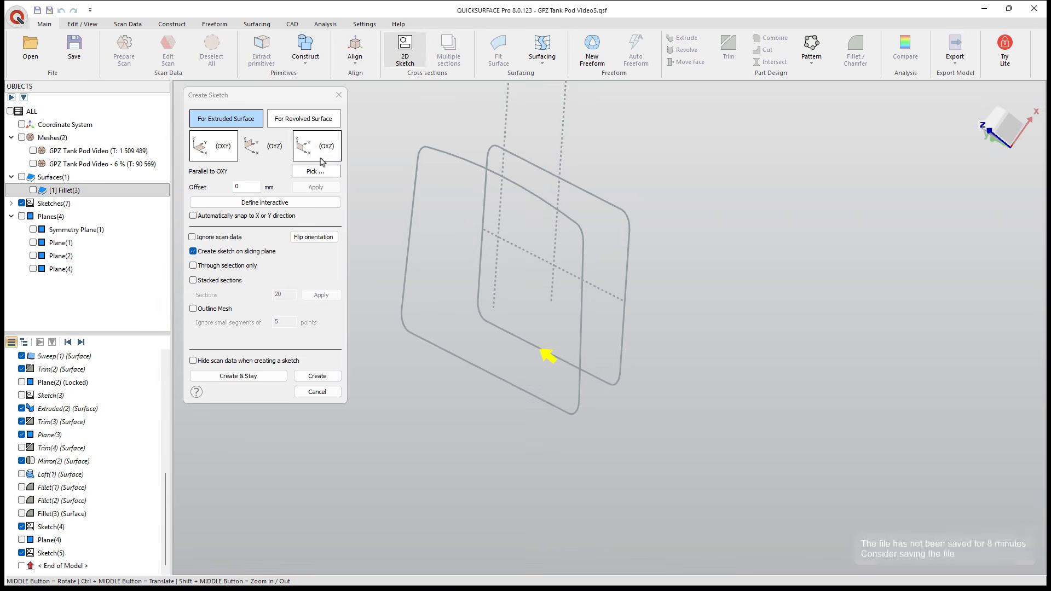
pyautogui.click(33, 230)
pyautogui.click(575, 214)
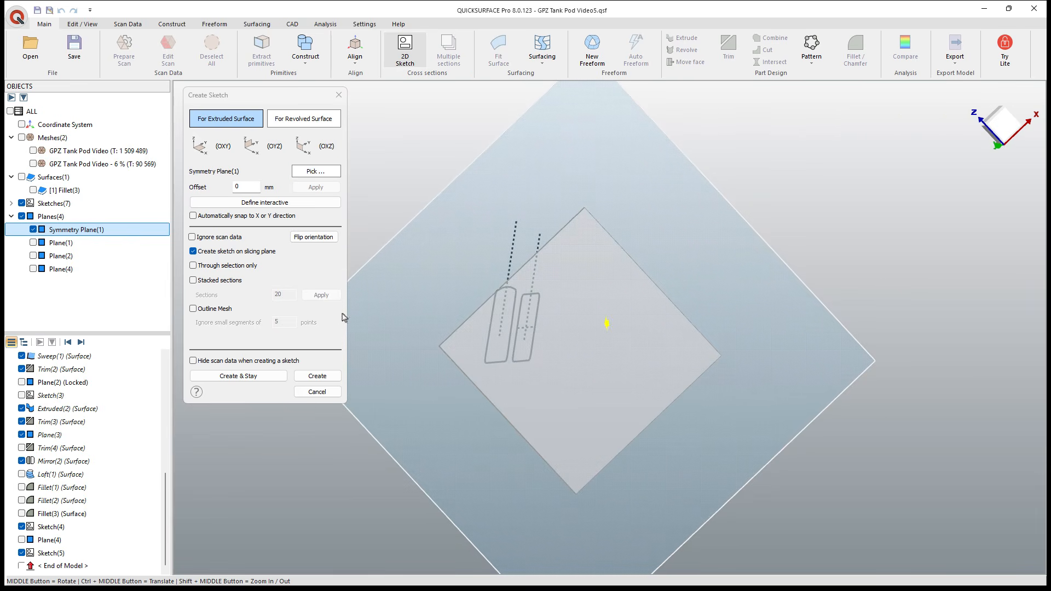
pyautogui.click(315, 377)
# Step: Connect the two profiles with straight guide lines between their upper and lower edge midpoints, and finish the sketch
pyautogui.scroll(2, 629, 248)
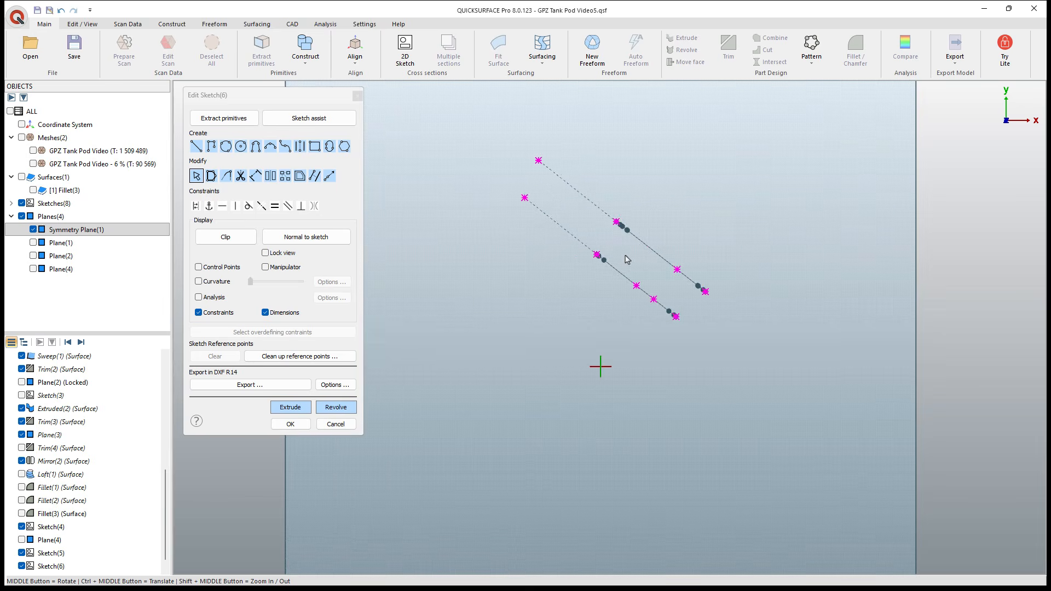
pyautogui.moveTo(626, 260)
pyautogui.mouseDown(button='middle')
pyautogui.moveTo(554, 296)
pyautogui.moveTo(559, 315)
pyautogui.mouseUp(button='middle')
pyautogui.scroll(3, 678, 211)
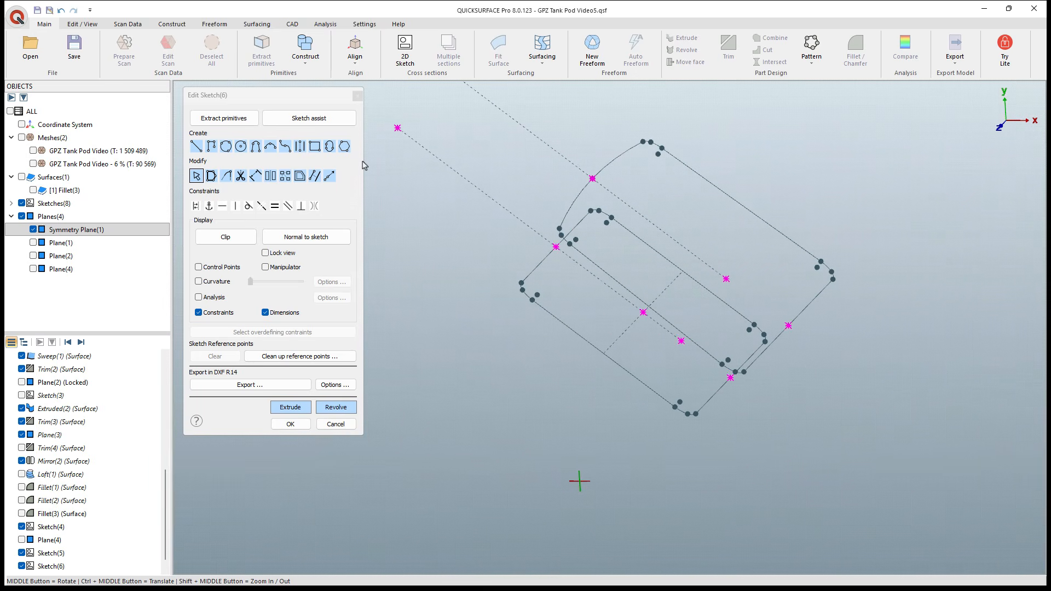
pyautogui.click(593, 178)
pyautogui.click(789, 325)
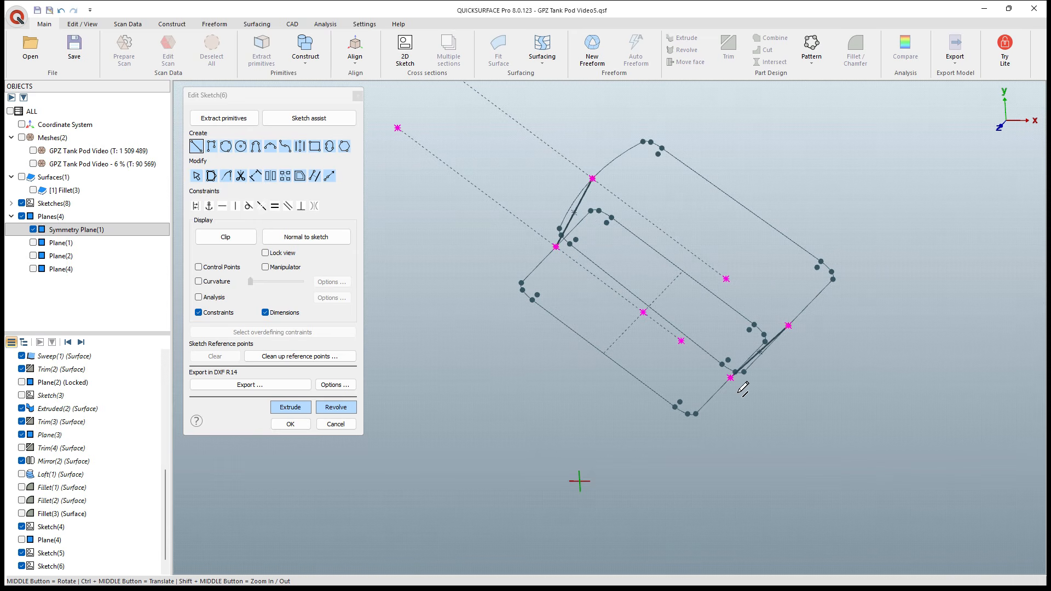
pyautogui.click(299, 425)
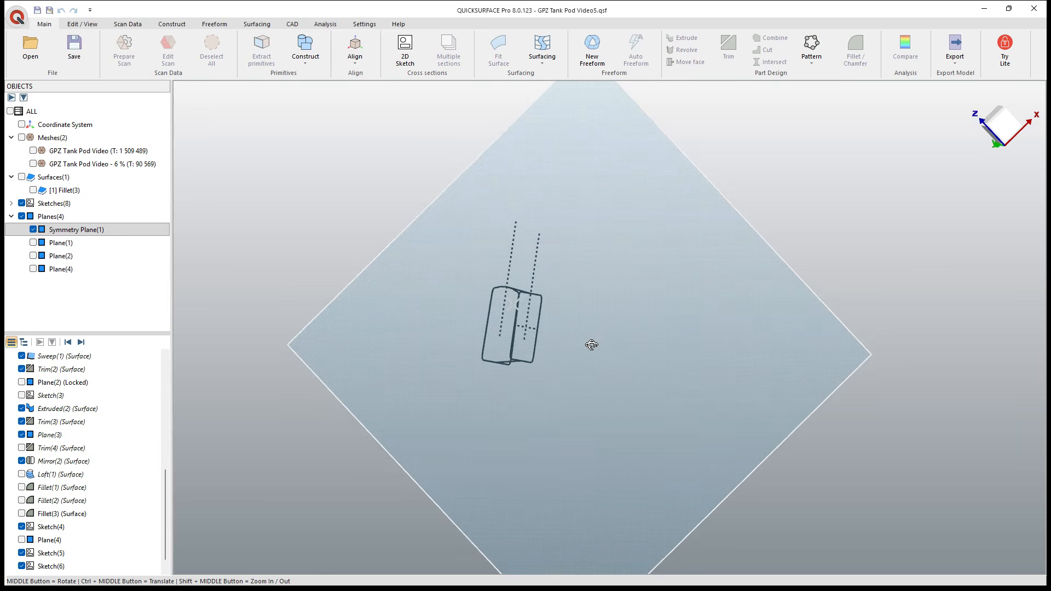
# Step: Hide Symmetry Plane(1) and set up a loft between the two rounded profiles with Simple vertex matching
pyautogui.click(33, 229)
pyautogui.scroll(4, 580, 344)
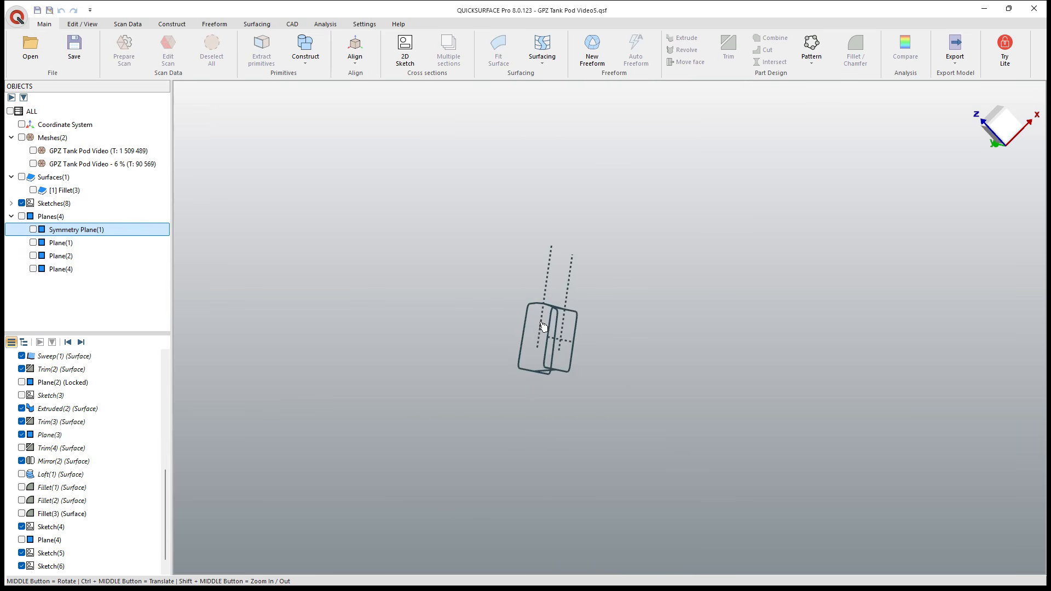
pyautogui.scroll(3, 580, 344)
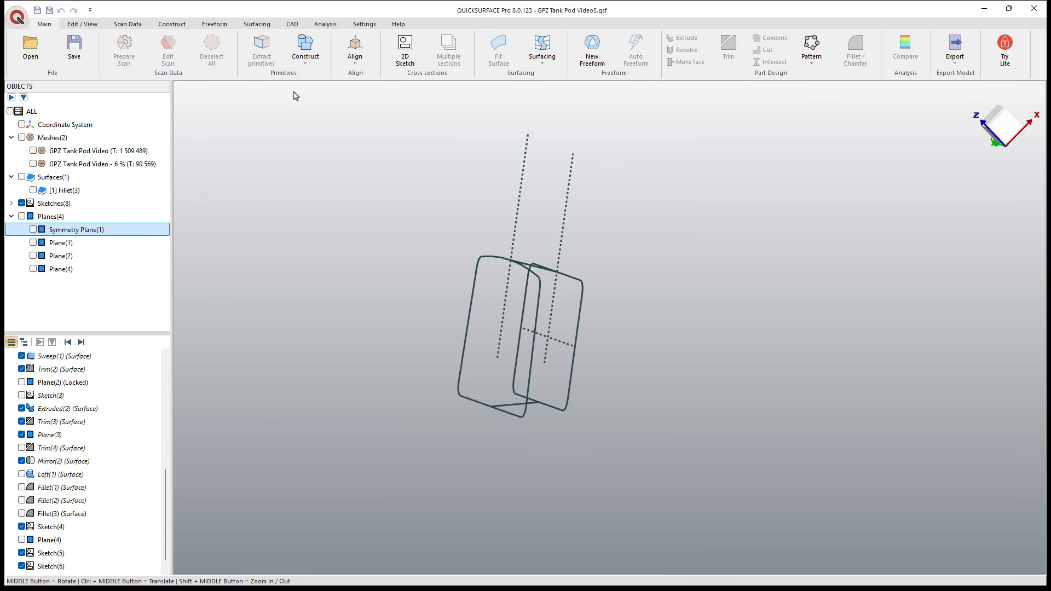
pyautogui.click(257, 24)
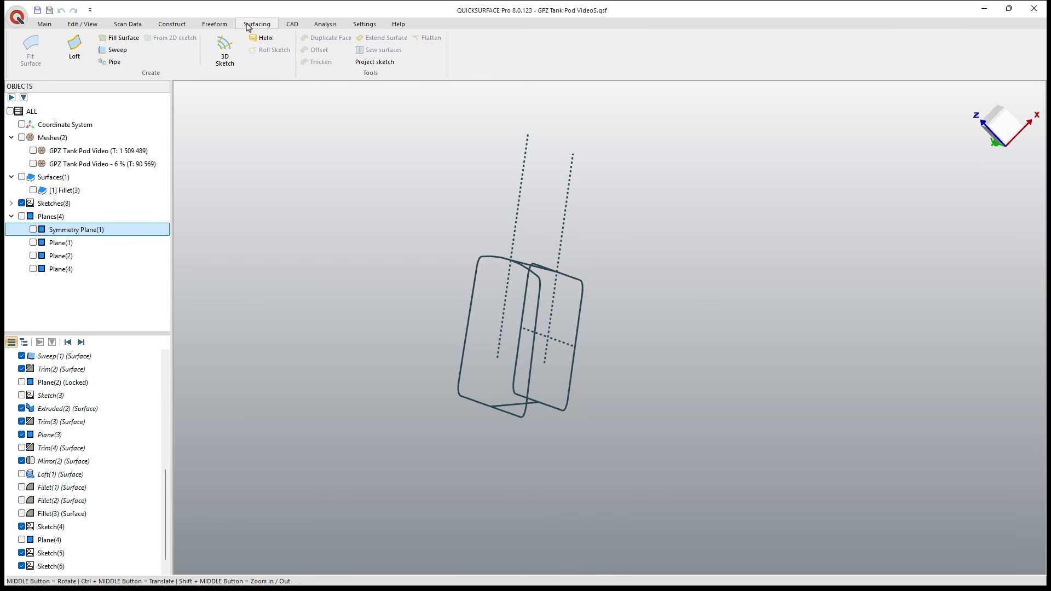
pyautogui.click(75, 46)
pyautogui.click(582, 298)
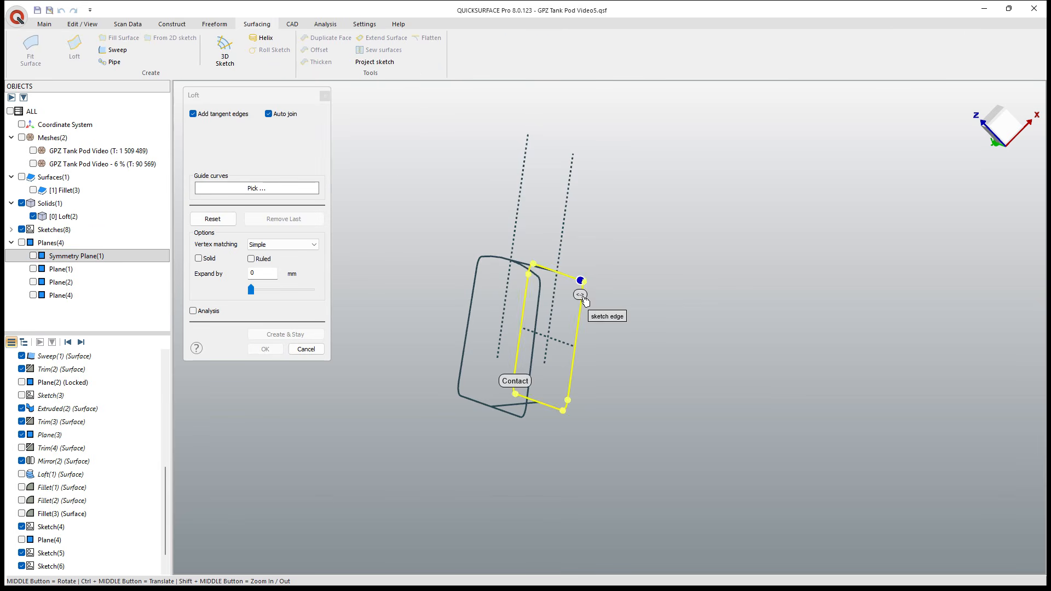
pyautogui.click(540, 293)
pyautogui.scroll(2, 555, 283)
pyautogui.moveTo(557, 288); pyautogui.dragTo(538, 336, button='middle')
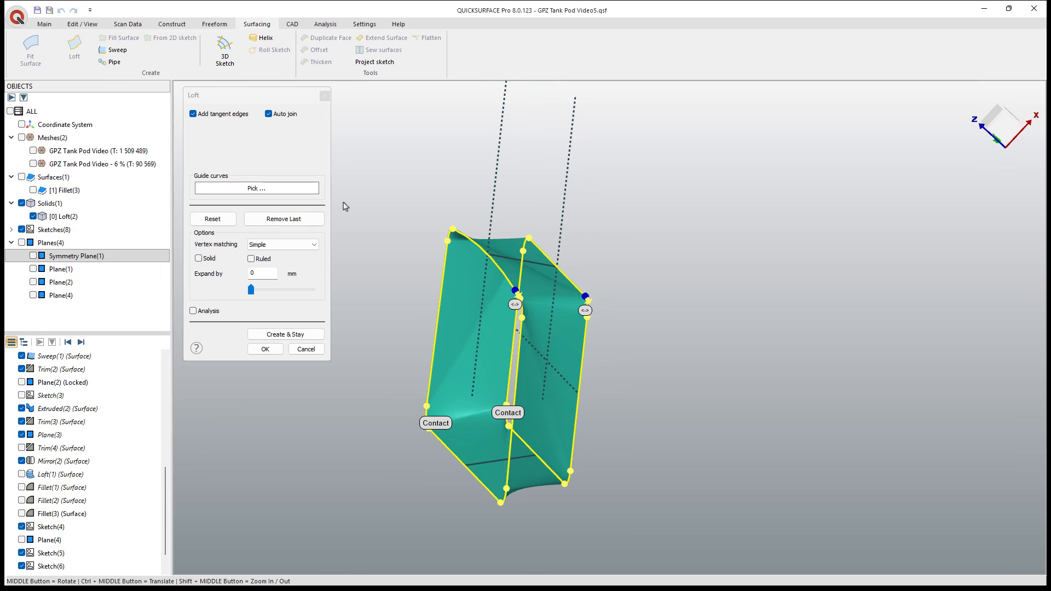
# Step: Add the upper and lower connecting lines as guide curves and create the loft as a surface
pyautogui.click(519, 264)
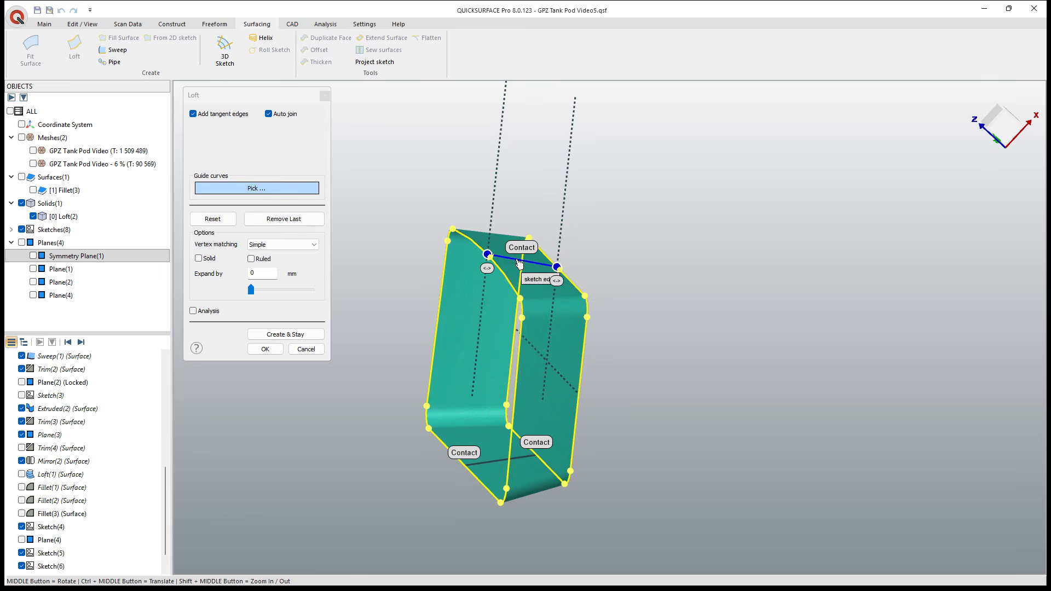
pyautogui.moveTo(587, 315)
pyautogui.mouseDown(button='middle')
pyautogui.moveTo(606, 359)
pyautogui.moveTo(458, 350)
pyautogui.moveTo(451, 281)
pyautogui.moveTo(634, 317)
pyautogui.moveTo(665, 352)
pyautogui.moveTo(603, 383)
pyautogui.mouseUp(button='middle')
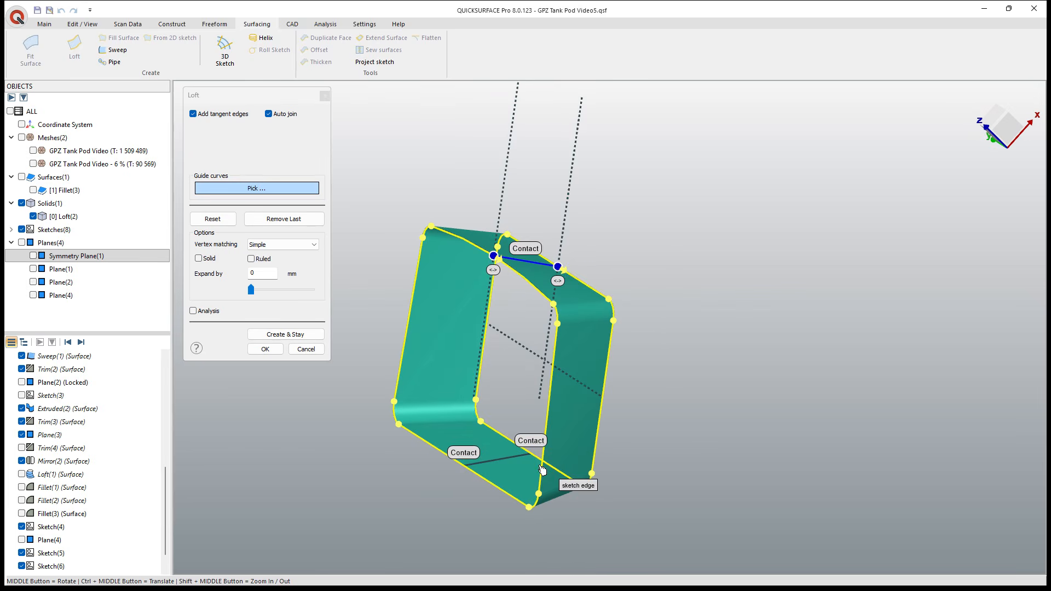
pyautogui.click(505, 463)
pyautogui.moveTo(585, 425); pyautogui.dragTo(365, 377, button='middle')
pyautogui.click(265, 349)
pyautogui.moveTo(540, 340); pyautogui.dragTo(525, 473, button='middle')
pyautogui.scroll(-2, 82, 500)
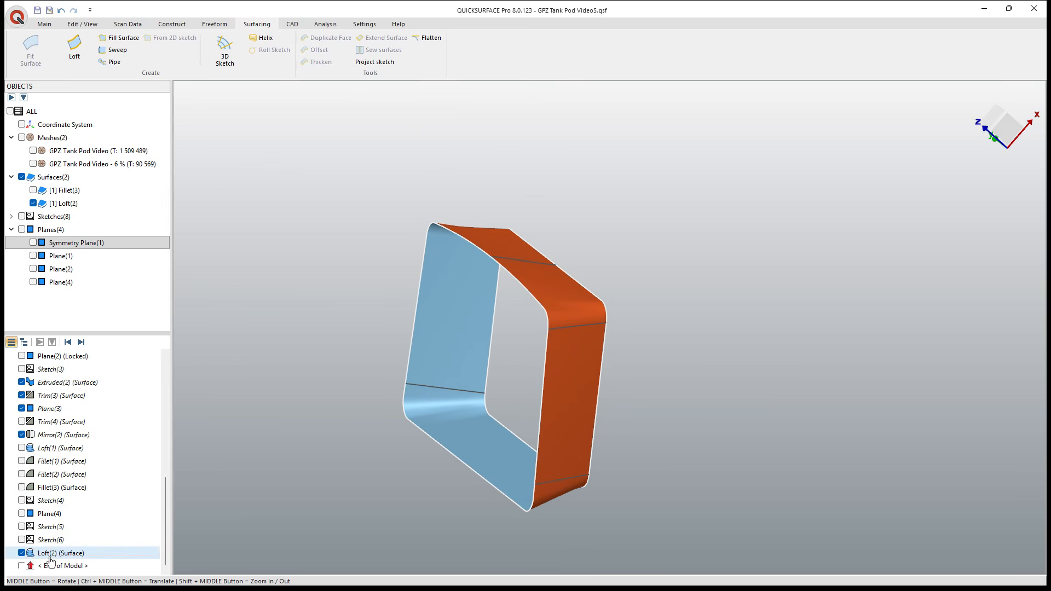
# Step: Edit Loft(2) to remove the lower guide curve, keeping only the upper one
pyautogui.click(52, 553)
pyautogui.rightClick(52, 553)
pyautogui.click(77, 430)
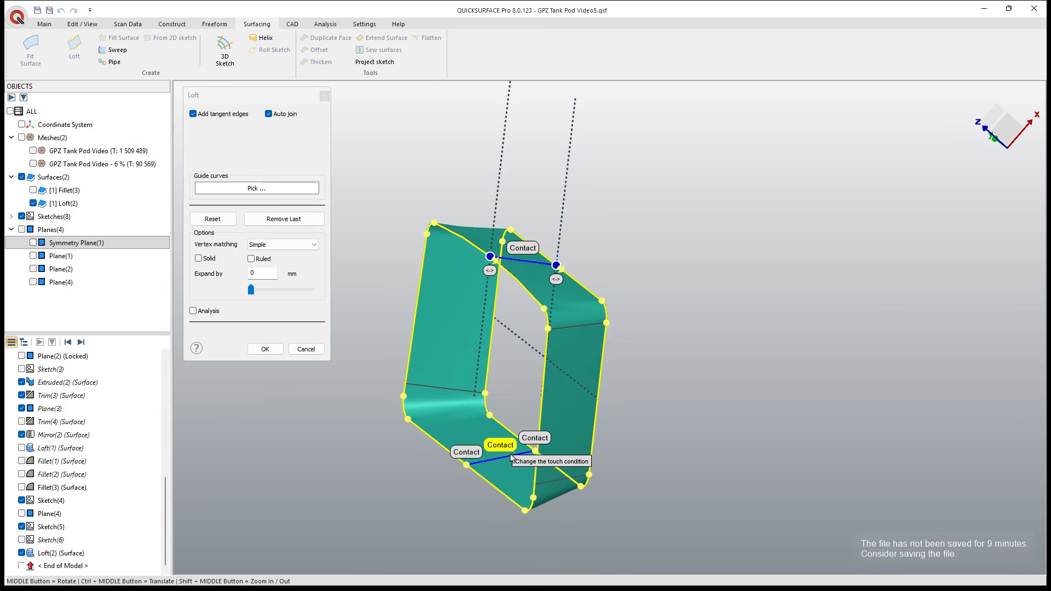
pyautogui.click(295, 221)
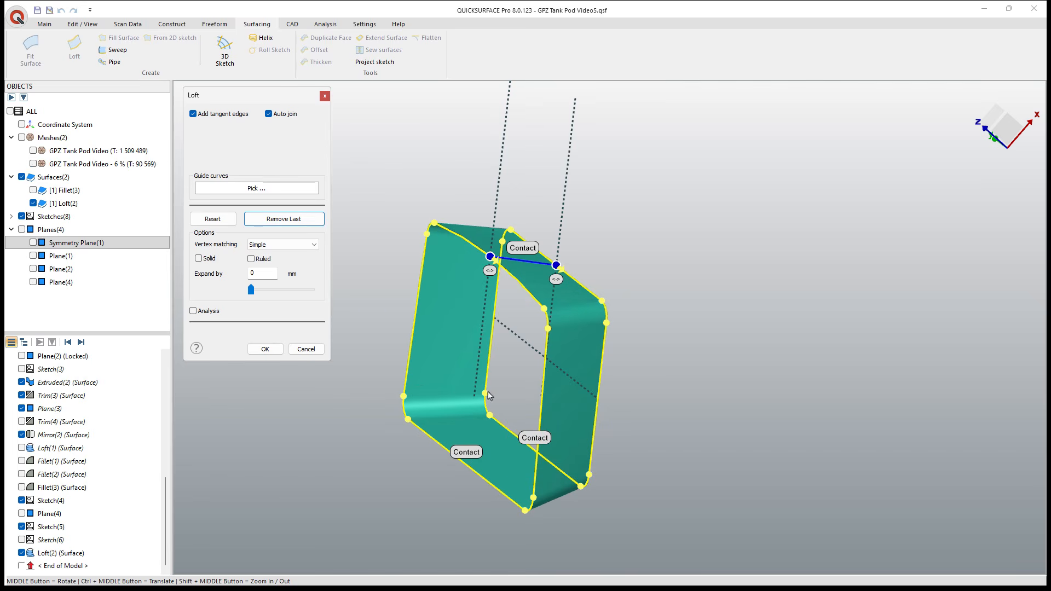
pyautogui.moveTo(489, 395); pyautogui.dragTo(336, 392, button='middle')
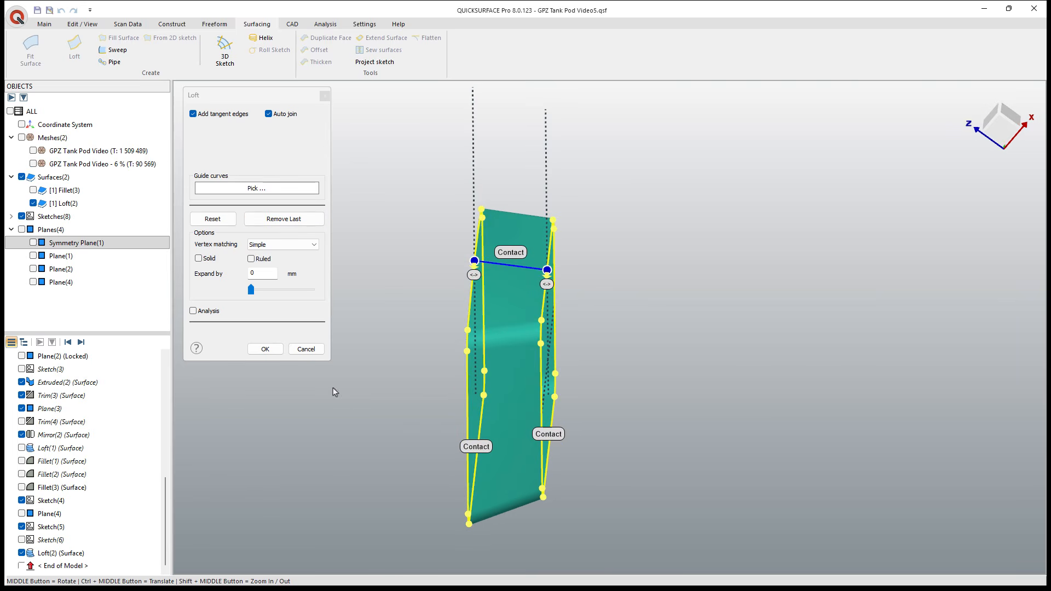
pyautogui.click(265, 350)
# Step: Show Fillet(3) and cap the loft's inner open end with a Fill Surface using Contact along its edge chain
pyautogui.moveTo(492, 343); pyautogui.dragTo(575, 295, button='middle')
pyautogui.click(65, 190)
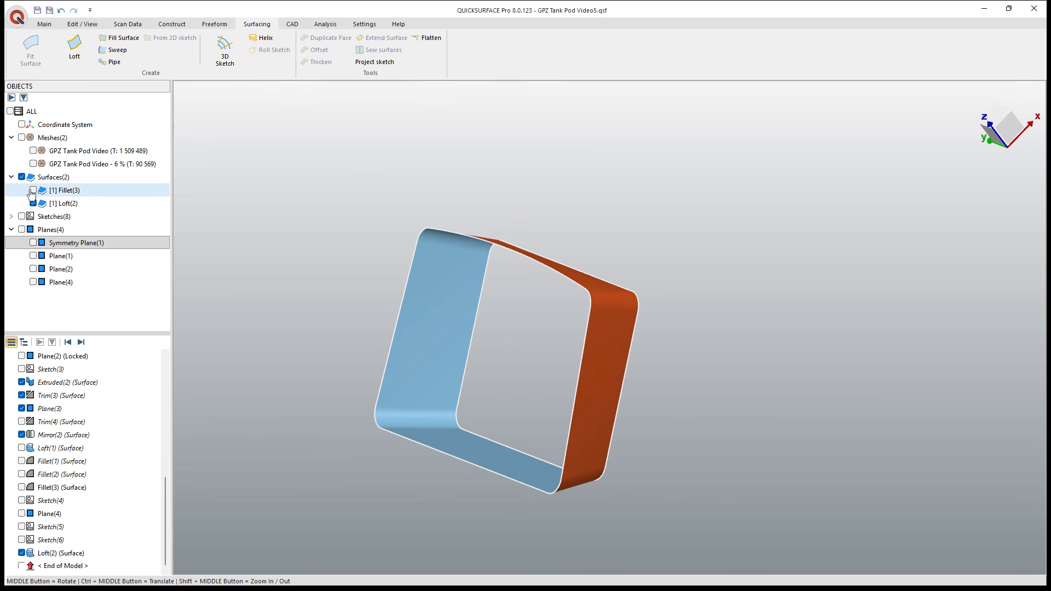
pyautogui.click(32, 190)
pyautogui.moveTo(418, 347); pyautogui.dragTo(485, 244, button='middle')
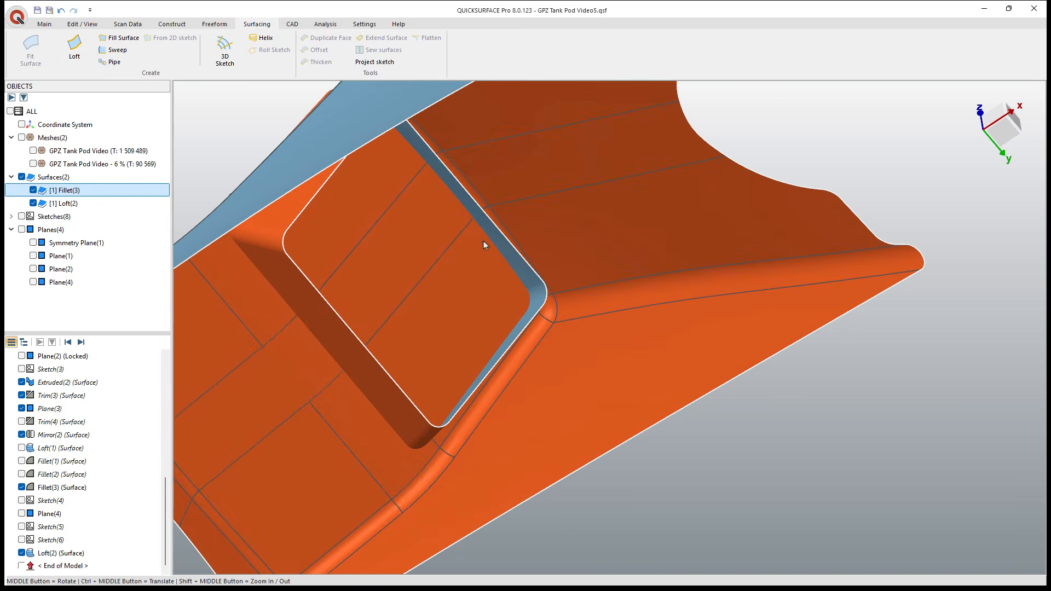
pyautogui.click(124, 38)
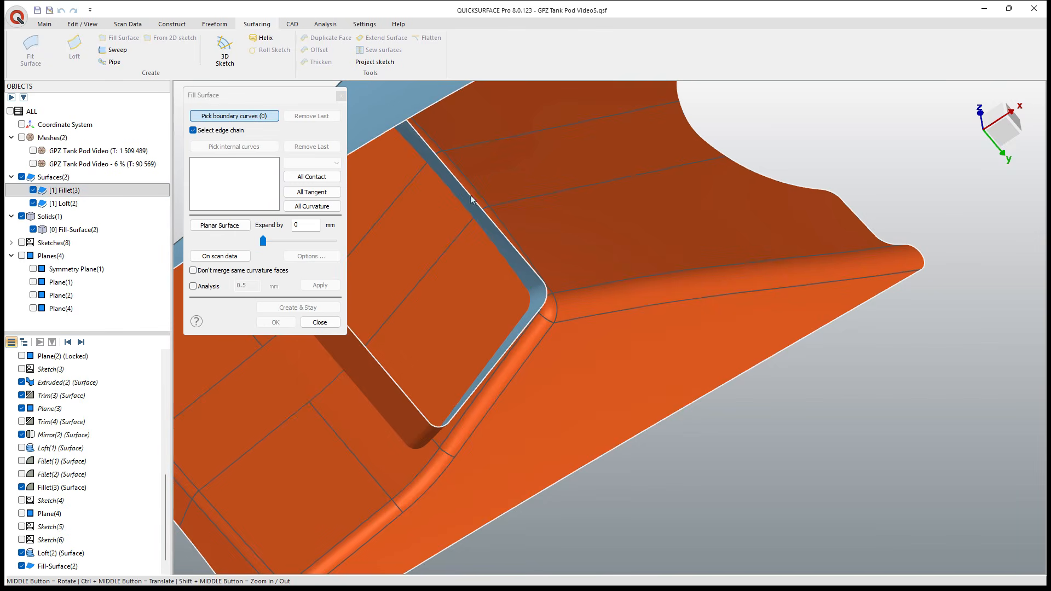
pyautogui.click(465, 203)
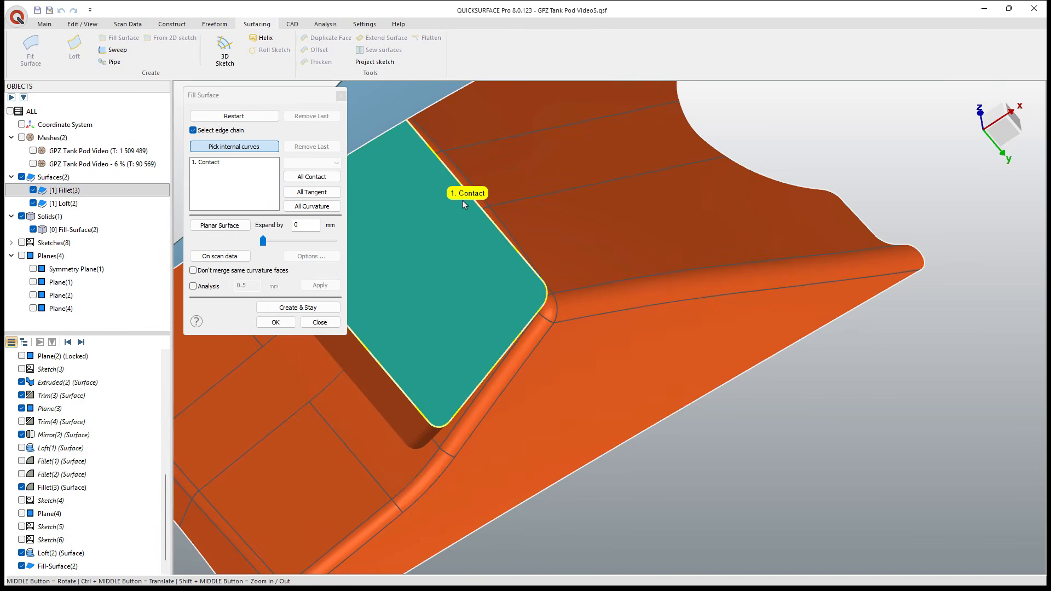
pyautogui.click(276, 323)
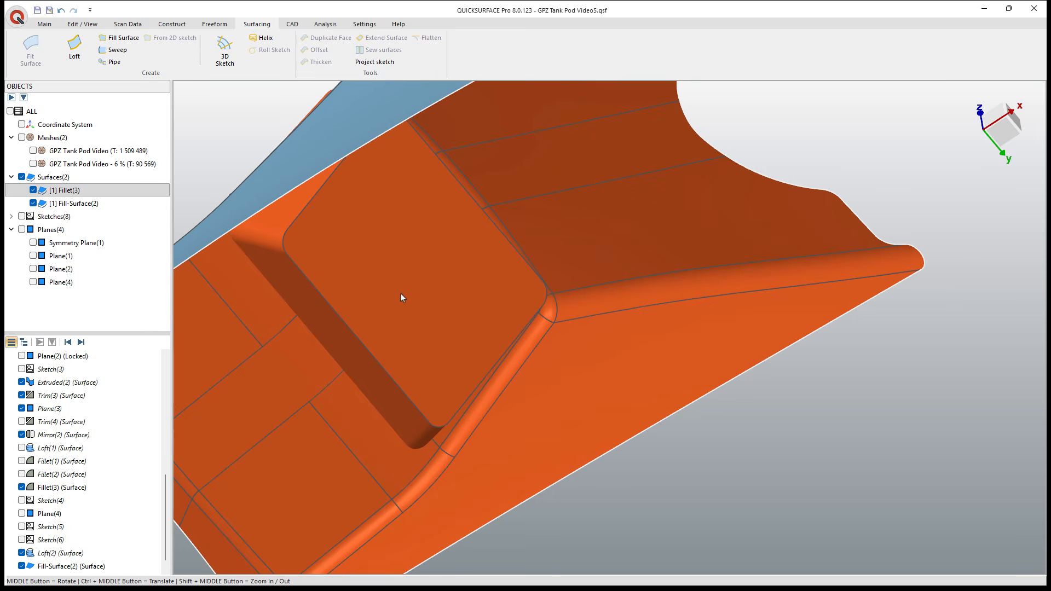
pyautogui.click(333, 259)
pyautogui.click(64, 190)
pyautogui.keyDown('ctrl'); pyautogui.click(59, 204); pyautogui.keyUp('ctrl')
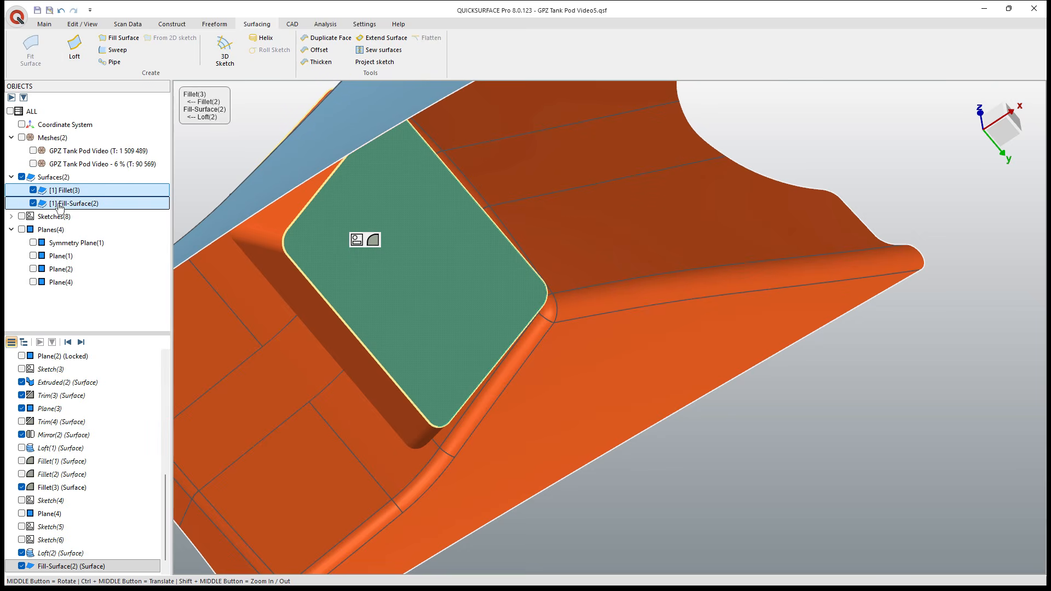
pyautogui.click(45, 24)
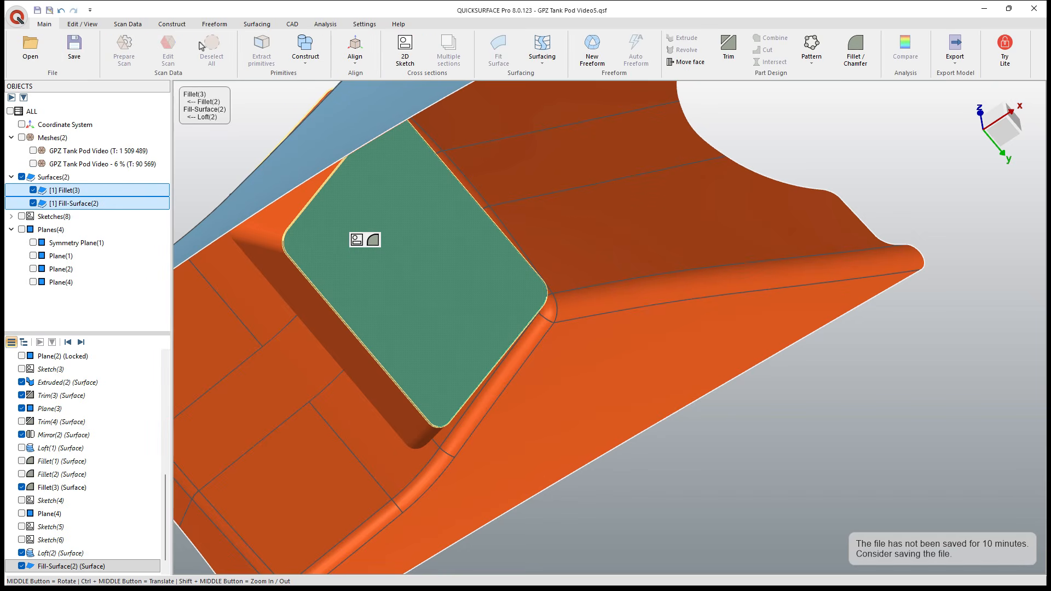
pyautogui.click(728, 49)
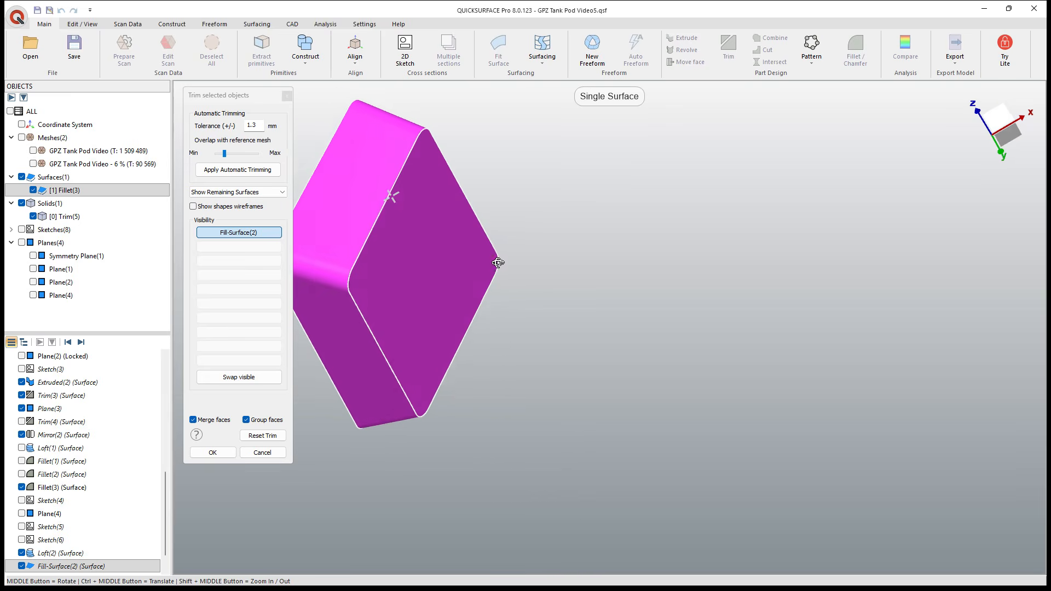
pyautogui.click(263, 454)
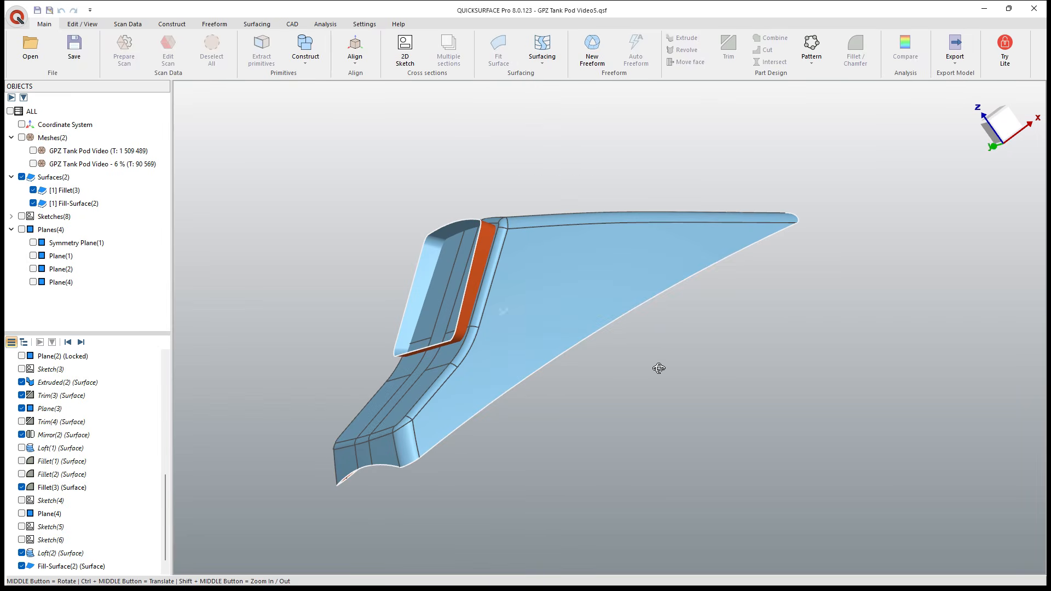
# Step: Trim Fillet(3) and Fill-Surface(2) together, removing the protruding loft rim and the face covering the recess
pyautogui.click(60, 205)
pyautogui.click(65, 190)
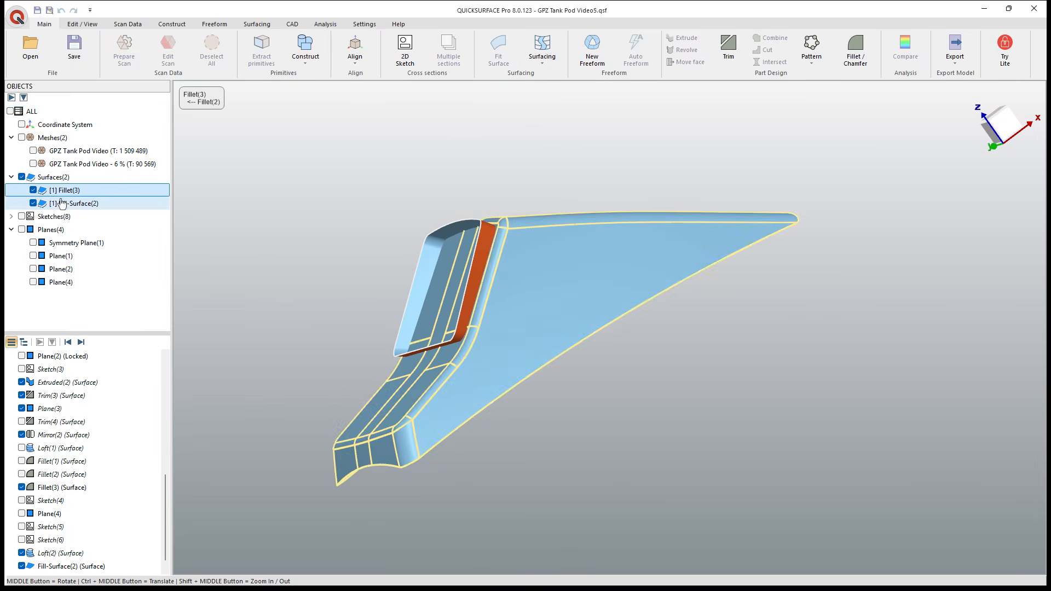
pyautogui.keyDown('ctrl'); pyautogui.click(79, 204); pyautogui.keyUp('ctrl')
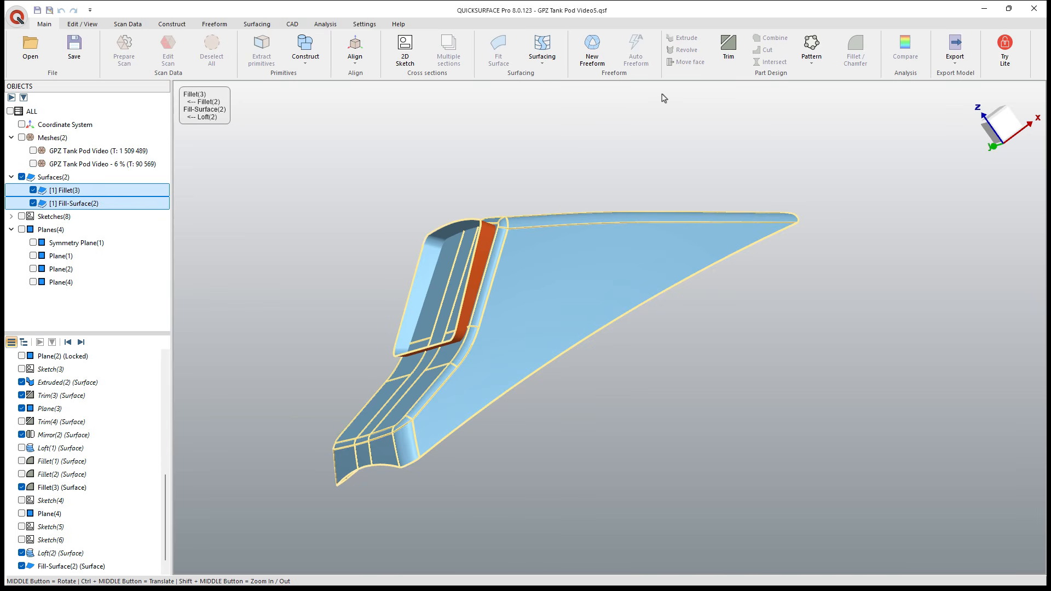
pyautogui.click(729, 50)
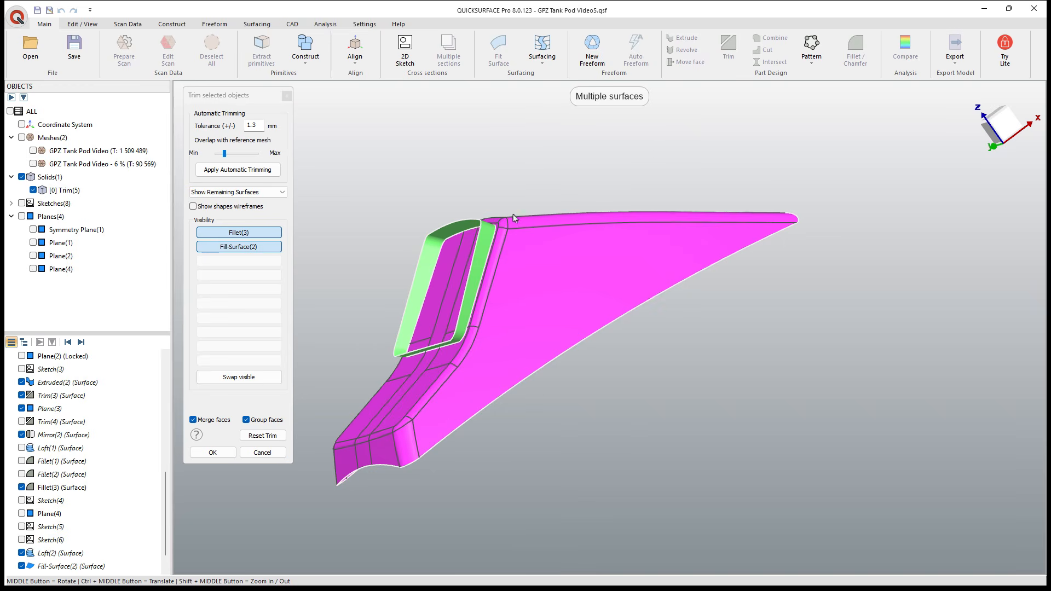
pyautogui.moveTo(514, 219); pyautogui.dragTo(476, 246, button='middle')
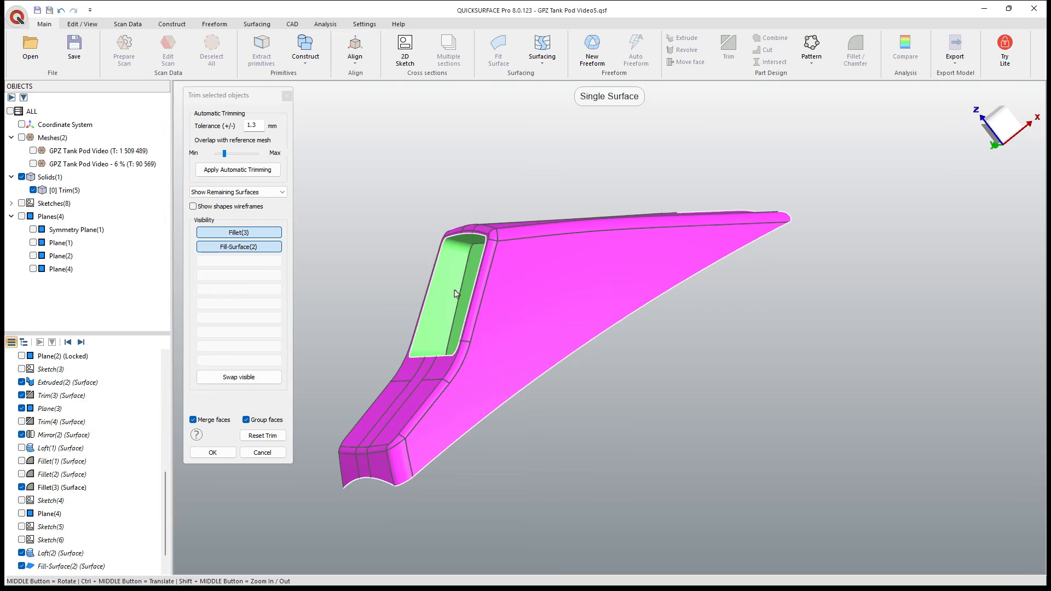
pyautogui.moveTo(456, 294); pyautogui.dragTo(293, 432, button='middle')
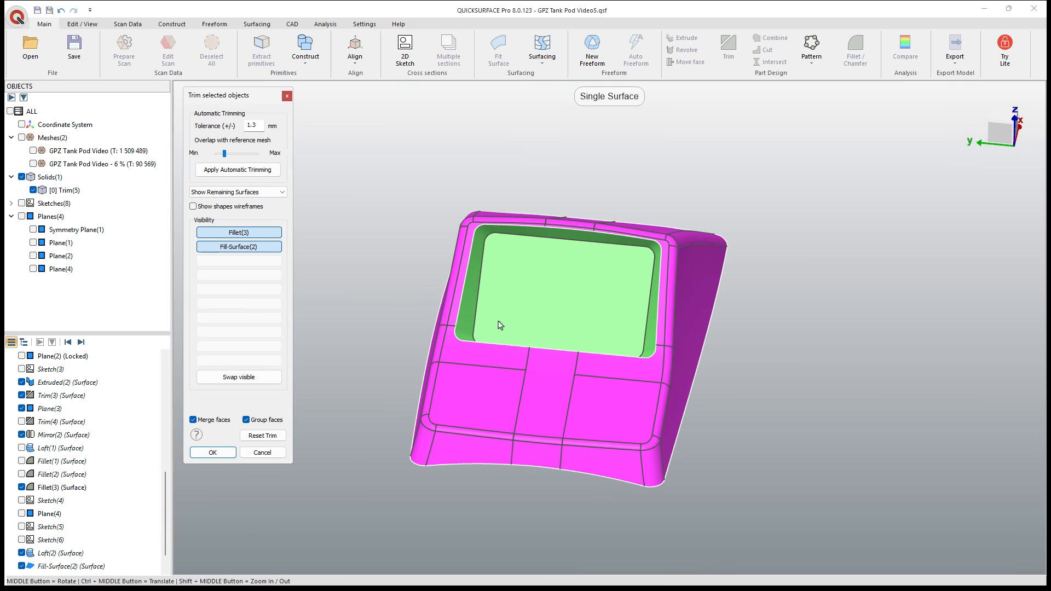
pyautogui.press('Return')
# Step: Add a circular 1 mm fillet with tangent edges around the outer edge of the recess opening
pyautogui.moveTo(542, 295); pyautogui.dragTo(533, 289, button='middle')
pyautogui.scroll(2, 639, 253)
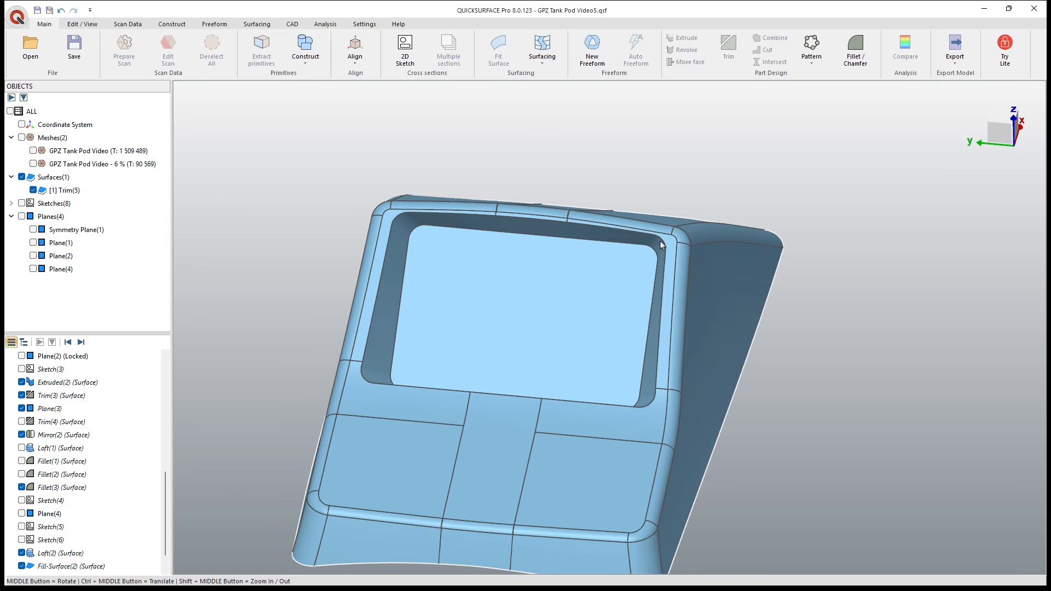
pyautogui.click(661, 245)
pyautogui.click(684, 222)
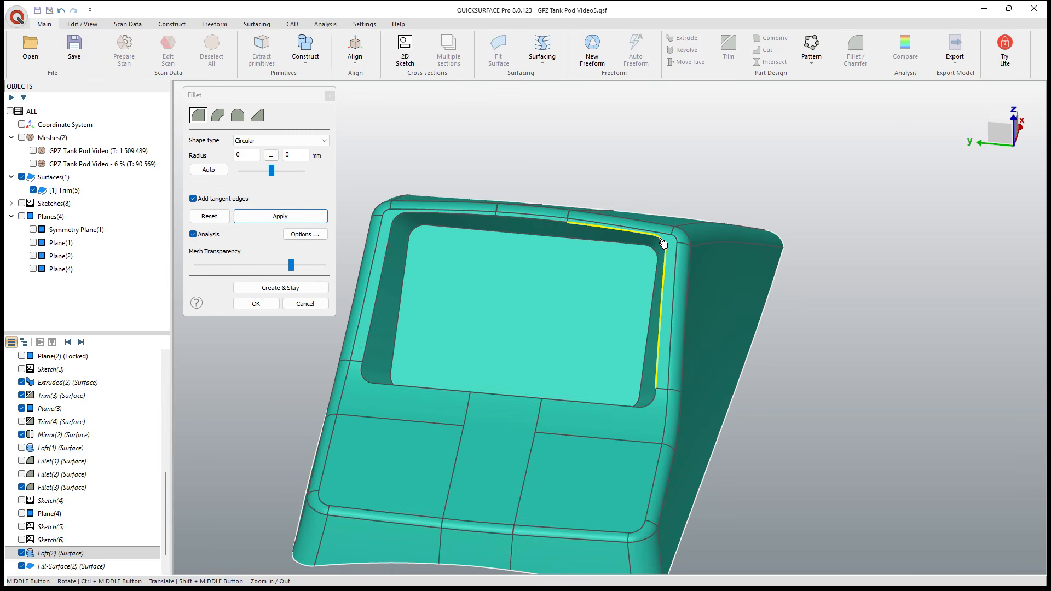
pyautogui.click(661, 266)
pyautogui.moveTo(664, 271); pyautogui.dragTo(662, 272)
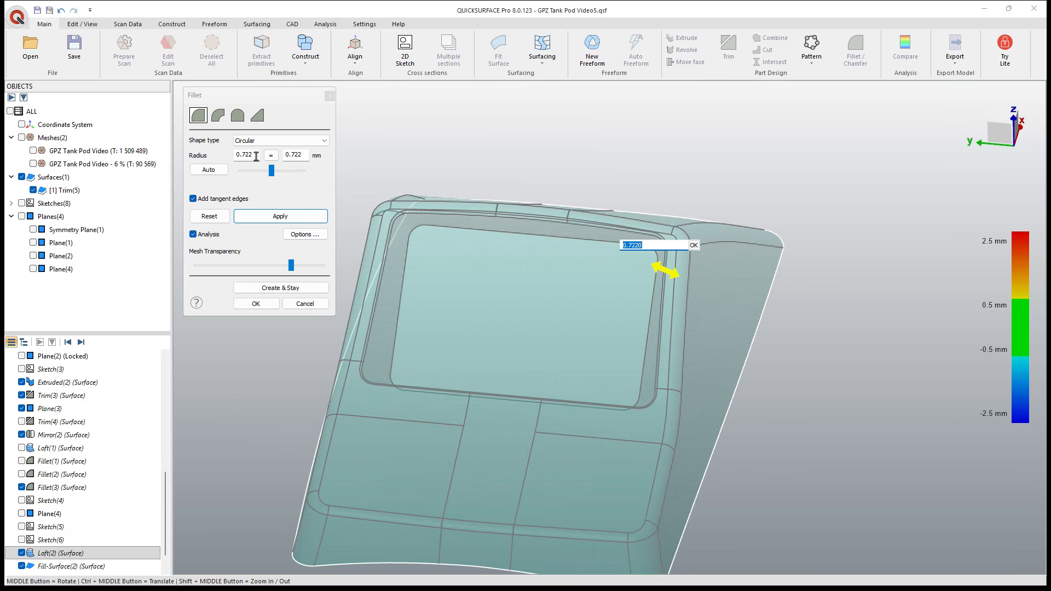
pyautogui.press('Return')
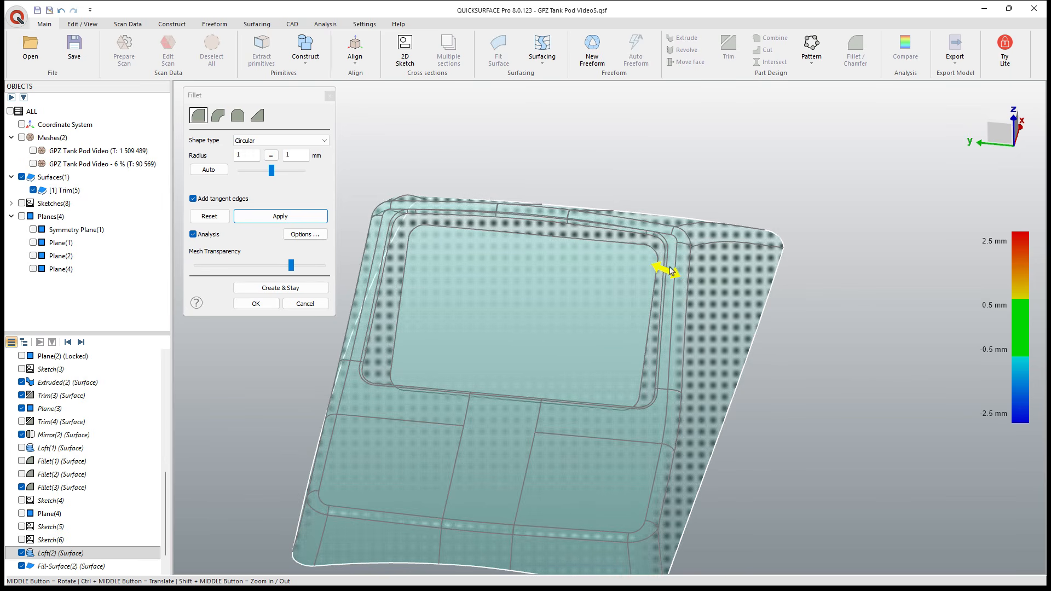
pyautogui.click(256, 305)
# Step: Overlay the 6 % GPZ Tank Pod Video mesh to examine how the recess and body match the scan, and hide the mesh again
pyautogui.moveTo(556, 437); pyautogui.dragTo(553, 466, button='middle')
pyautogui.click(33, 164)
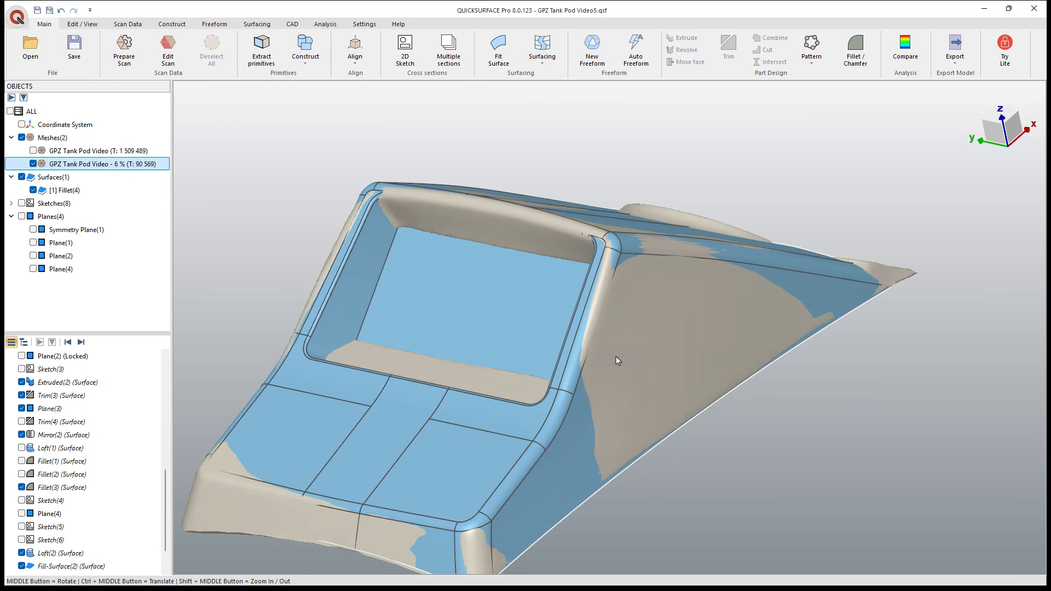
pyautogui.moveTo(618, 361); pyautogui.dragTo(554, 252, button='middle')
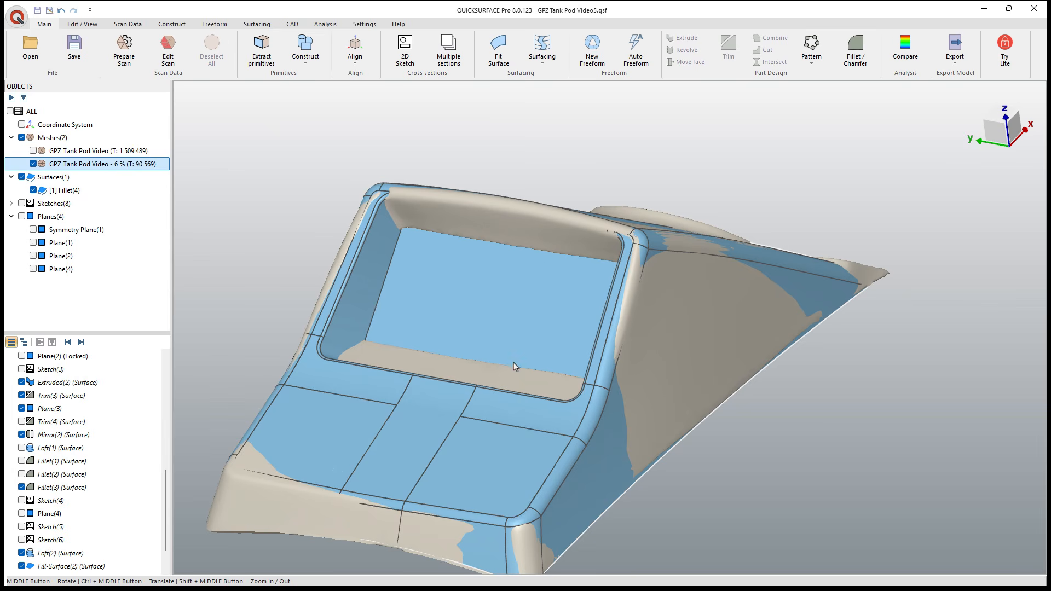
pyautogui.moveTo(554, 352); pyautogui.dragTo(389, 352, button='middle')
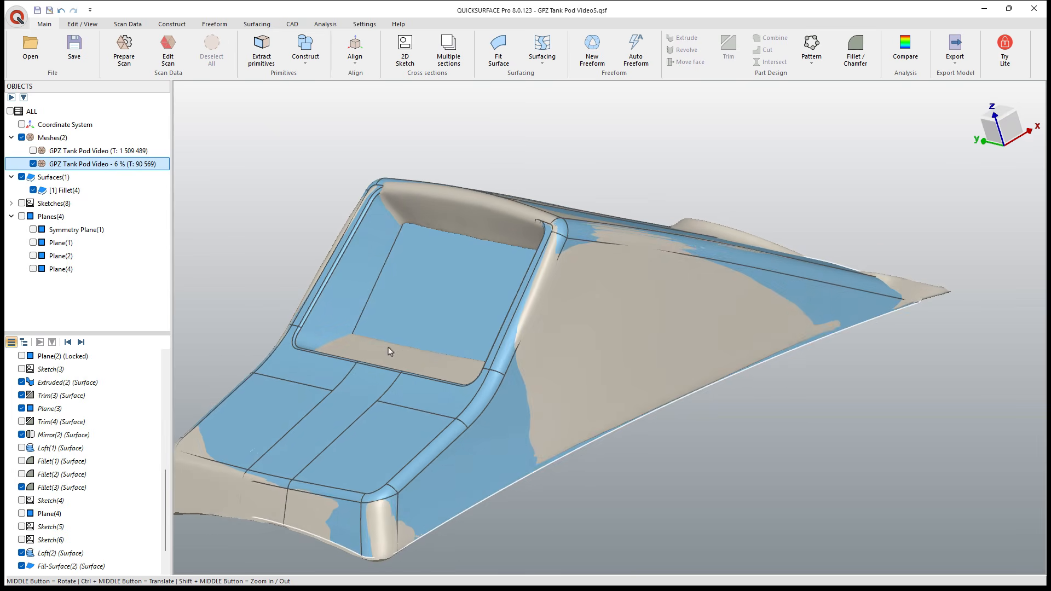
pyautogui.moveTo(475, 354)
pyautogui.mouseDown(button='middle')
pyautogui.moveTo(586, 369)
pyautogui.moveTo(699, 345)
pyautogui.moveTo(465, 137)
pyautogui.moveTo(304, 72)
pyautogui.moveTo(307, 266)
pyautogui.moveTo(377, 206)
pyautogui.moveTo(388, 183)
pyautogui.moveTo(384, 206)
pyautogui.moveTo(531, 446)
pyautogui.moveTo(613, 378)
pyautogui.moveTo(515, 303)
pyautogui.moveTo(529, 364)
pyautogui.mouseUp(button='middle')
pyautogui.scroll(-3, 351, 263)
pyautogui.scroll(2, 600, 281)
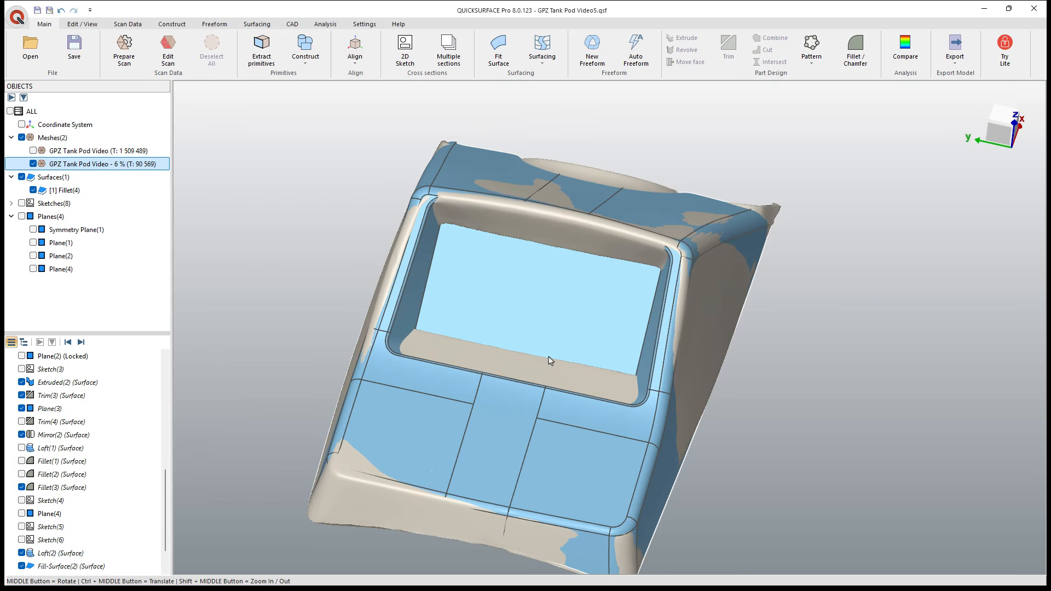
pyautogui.moveTo(589, 352); pyautogui.dragTo(645, 321, button='middle')
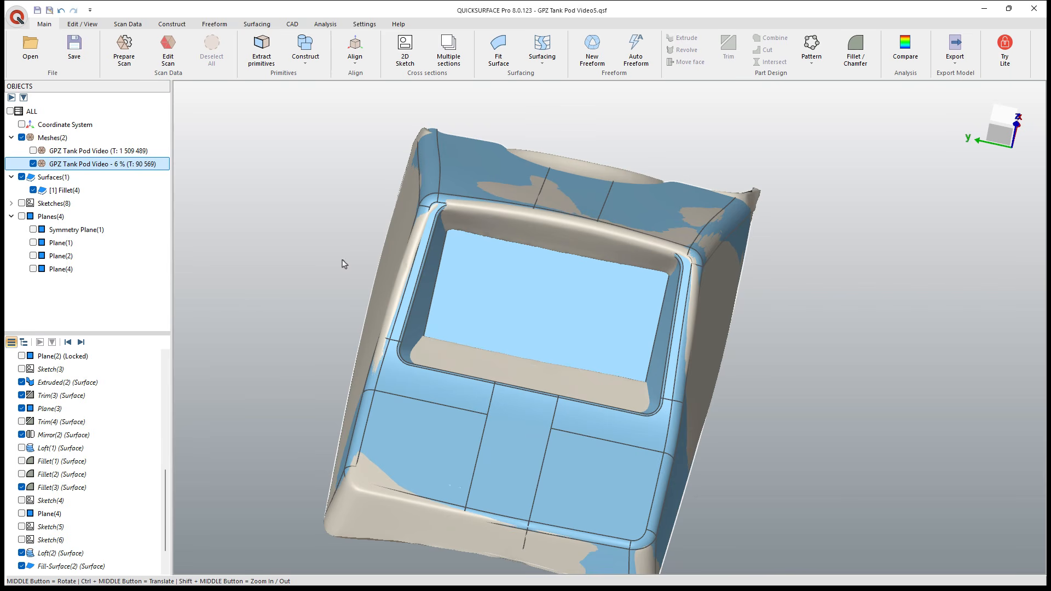
pyautogui.click(32, 164)
# Step: Thicken Fillet(4) into a solid with a depth of 2 mm, using the first one-sided direction
pyautogui.moveTo(632, 360); pyautogui.dragTo(515, 329, button='middle')
pyautogui.click(110, 190)
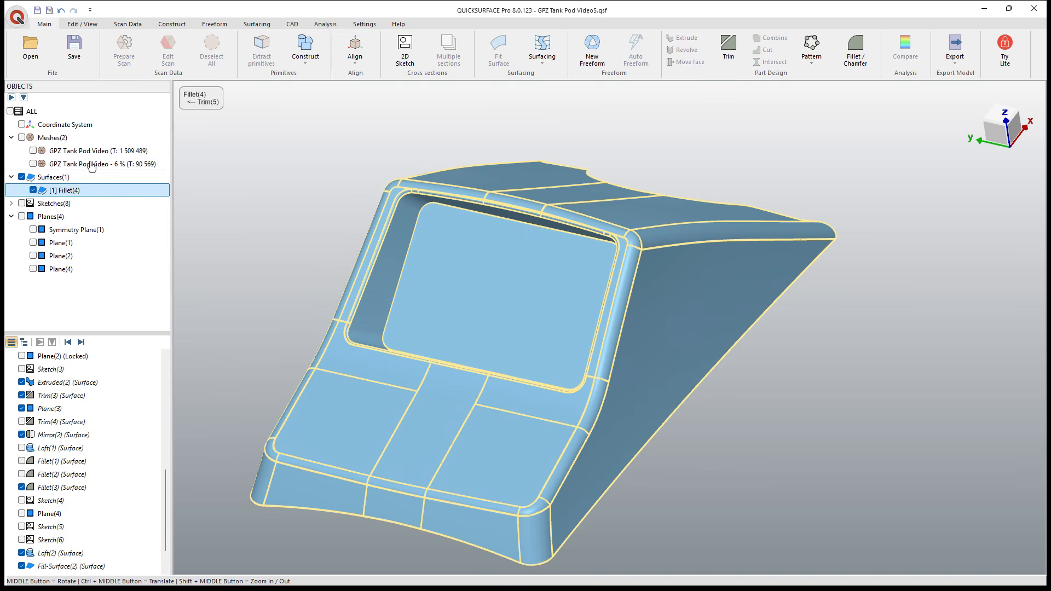
pyautogui.click(249, 25)
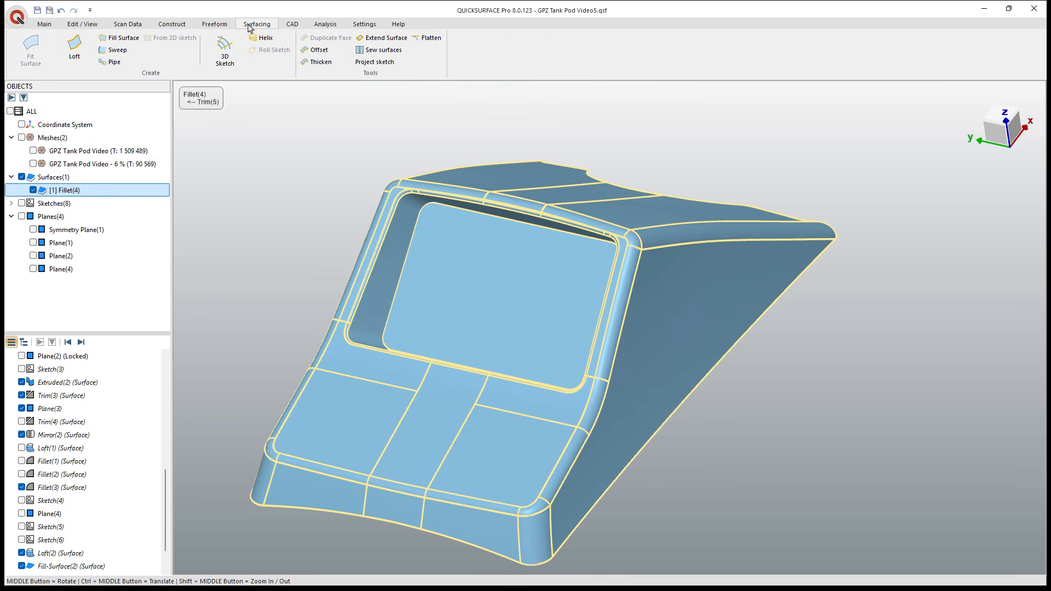
pyautogui.click(320, 63)
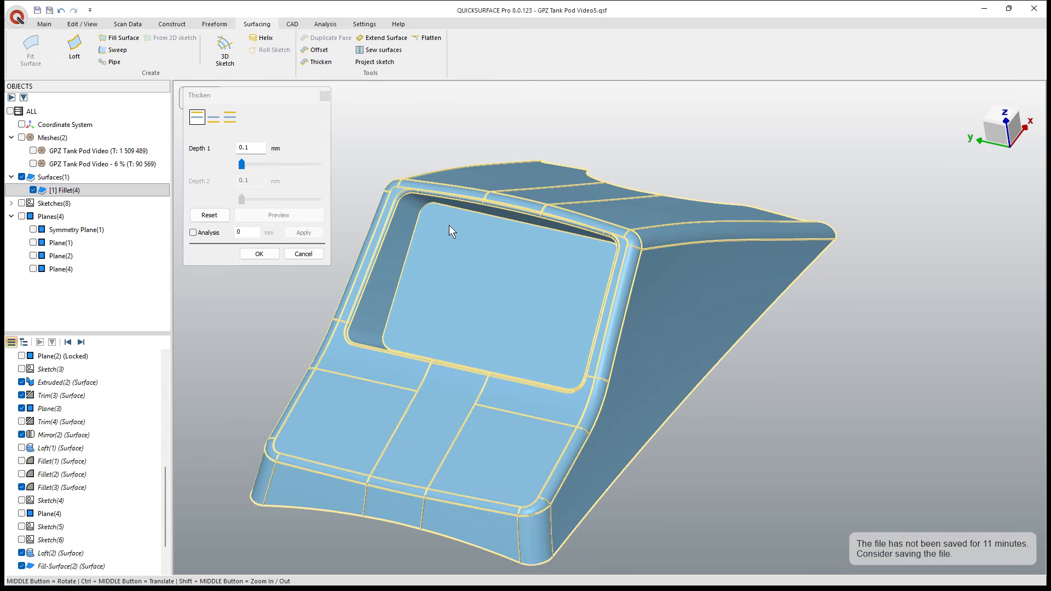
pyautogui.moveTo(433, 212)
pyautogui.mouseDown(button='middle')
pyautogui.moveTo(526, 237)
pyautogui.moveTo(544, 293)
pyautogui.moveTo(506, 213)
pyautogui.mouseUp(button='middle')
pyautogui.moveTo(477, 311)
pyautogui.mouseDown(button='middle')
pyautogui.moveTo(518, 343)
pyautogui.moveTo(523, 300)
pyautogui.moveTo(580, 363)
pyautogui.moveTo(577, 346)
pyautogui.mouseUp(button='middle')
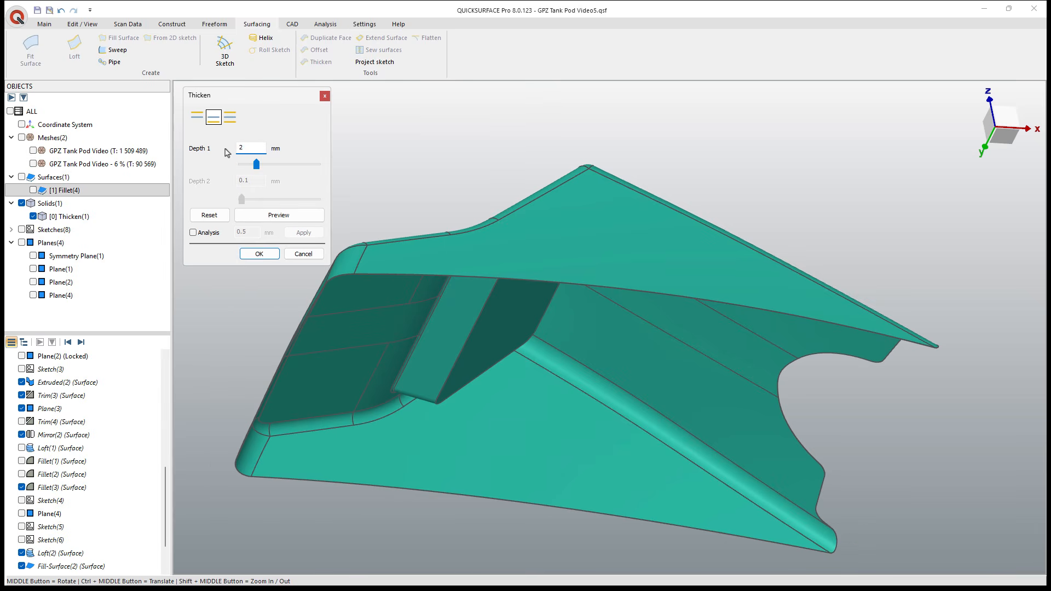
pyautogui.press('Return')
pyautogui.moveTo(558, 277); pyautogui.dragTo(556, 271, button='middle')
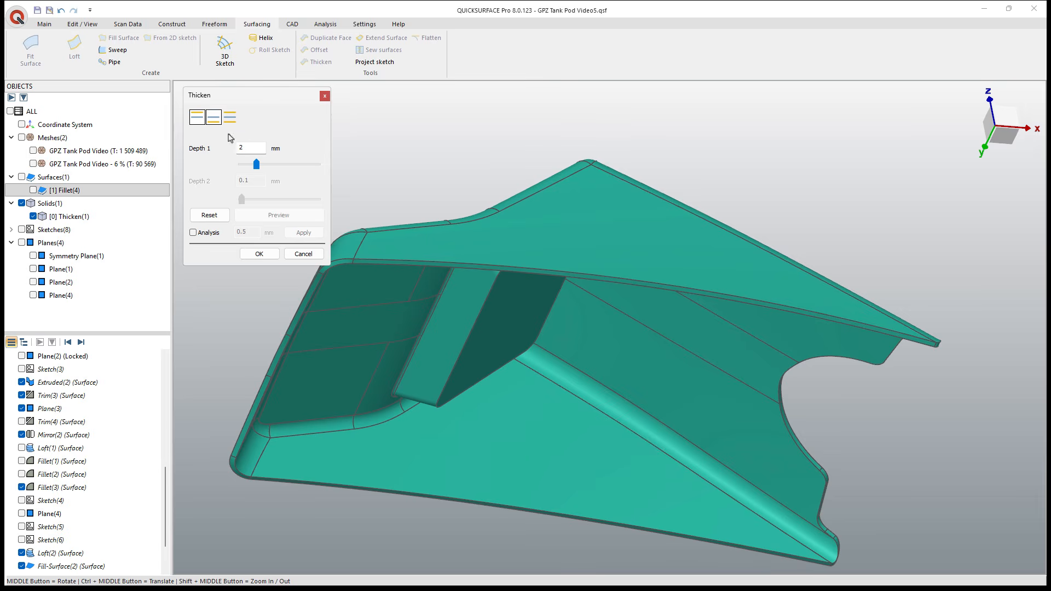
pyautogui.moveTo(581, 307)
pyautogui.mouseDown(button='middle')
pyautogui.moveTo(571, 277)
pyautogui.moveTo(446, 253)
pyautogui.moveTo(452, 188)
pyautogui.moveTo(593, 307)
pyautogui.moveTo(586, 287)
pyautogui.moveTo(669, 369)
pyautogui.moveTo(642, 363)
pyautogui.moveTo(481, 235)
pyautogui.moveTo(505, 282)
pyautogui.mouseUp(button='middle')
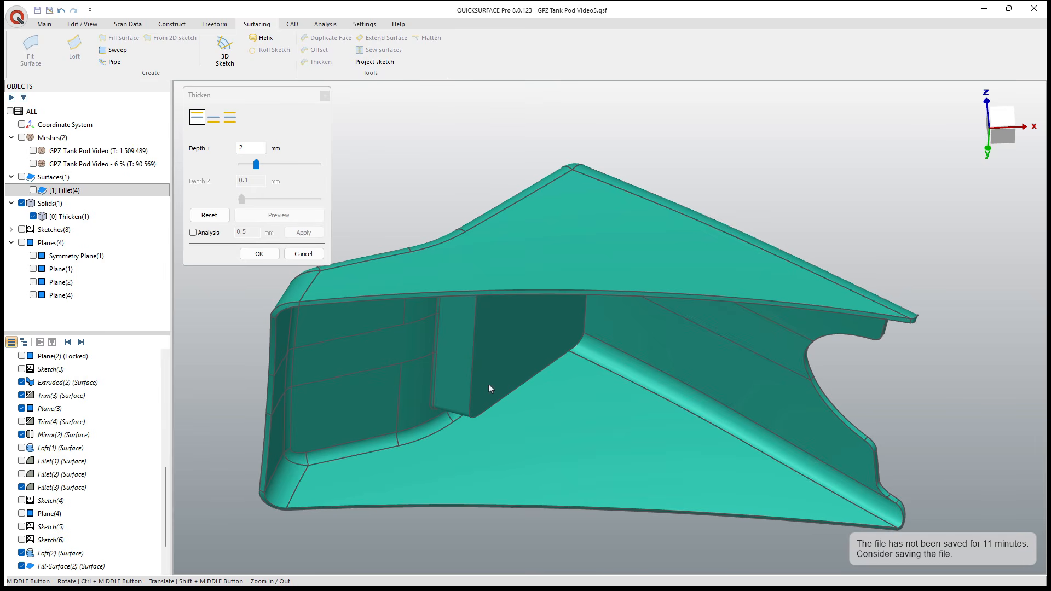
pyautogui.click(260, 255)
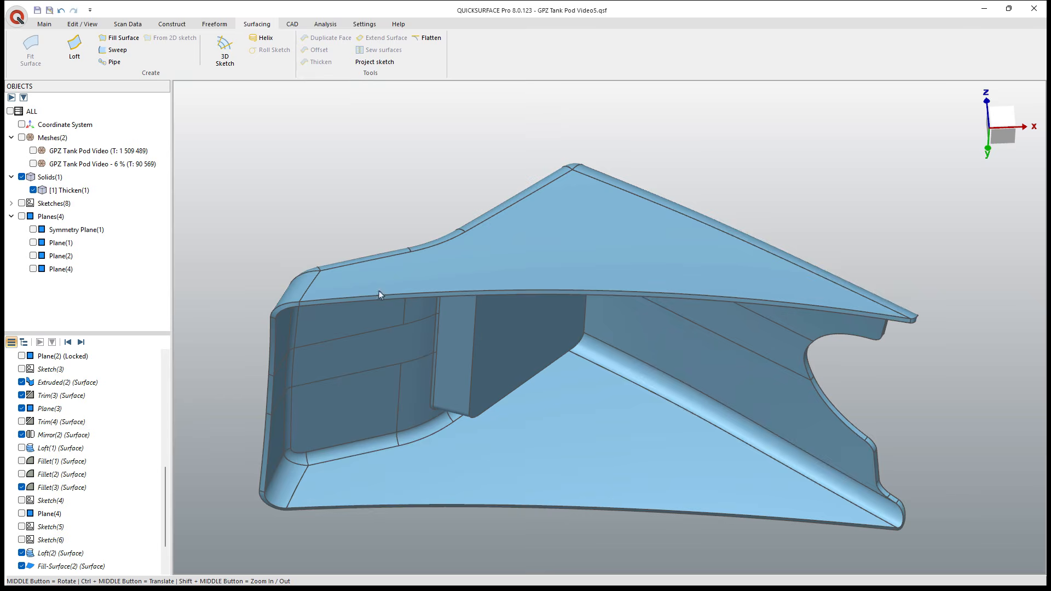
# Step: Display the sketches and hide all of them except 3D Sketch(2) and Sketch(2)
pyautogui.moveTo(379, 291); pyautogui.dragTo(444, 404, button='middle')
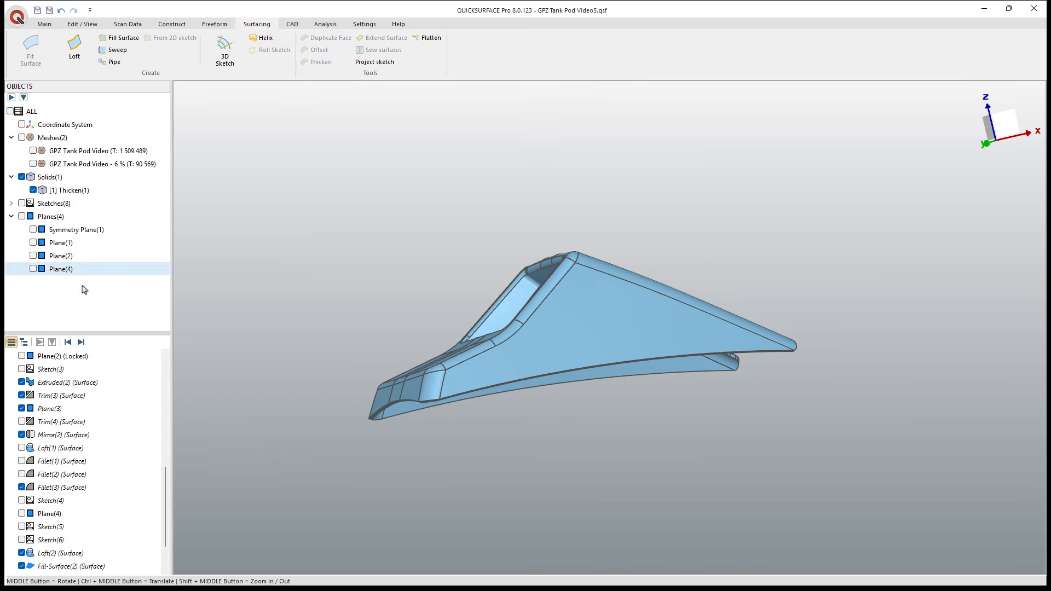
pyautogui.click(21, 203)
pyautogui.click(11, 203)
pyautogui.click(33, 216)
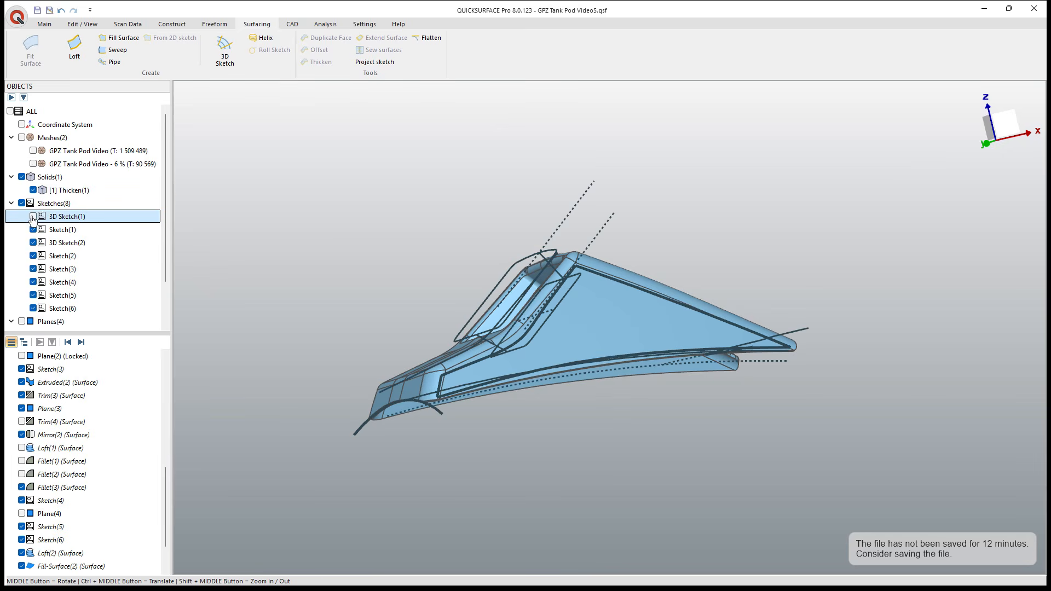
pyautogui.click(33, 229)
pyautogui.click(32, 308)
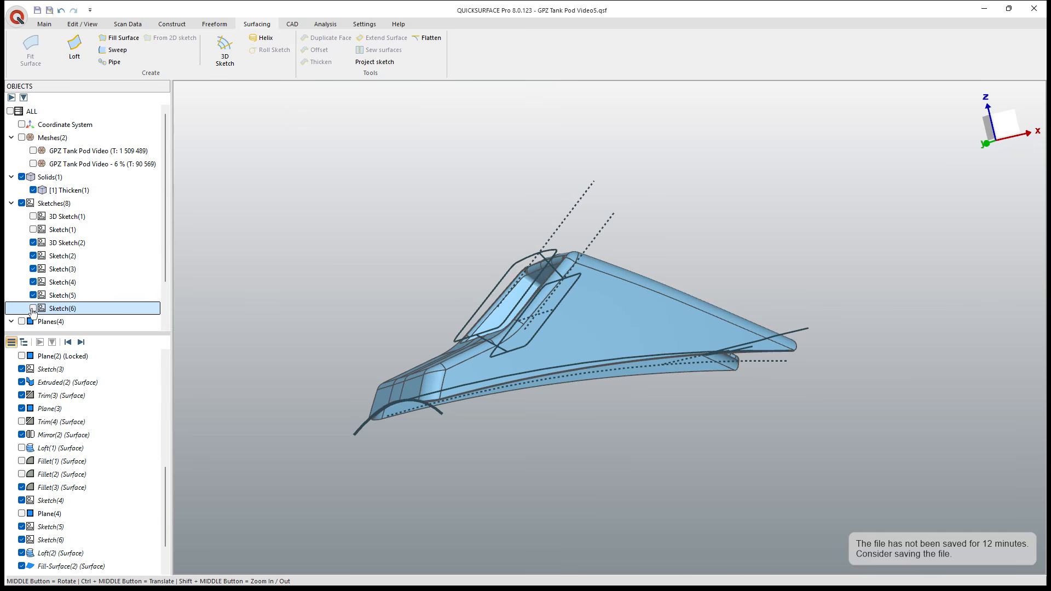
pyautogui.click(33, 295)
pyautogui.click(33, 282)
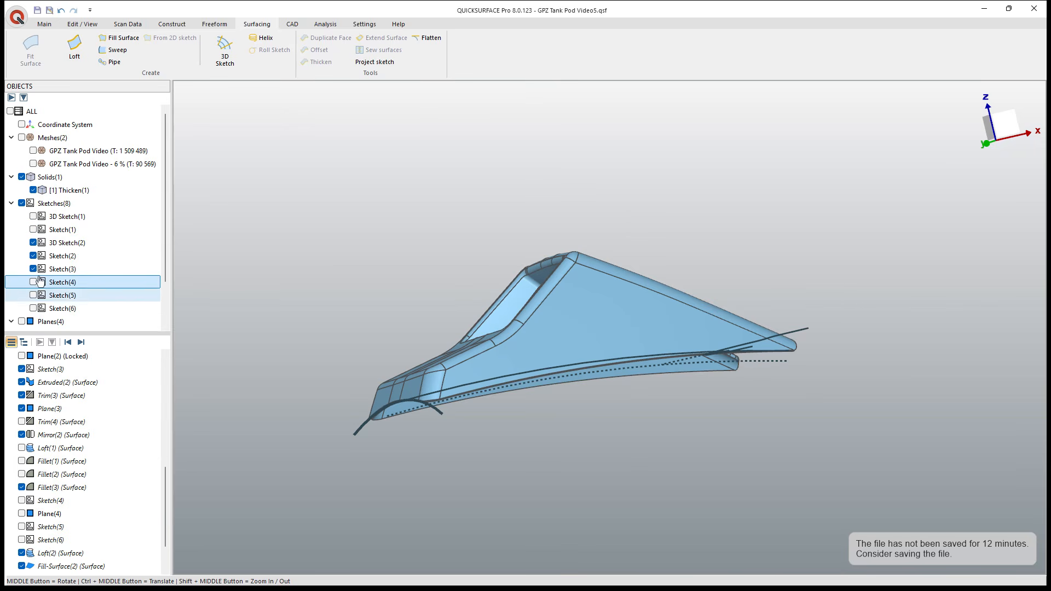
pyautogui.click(39, 271)
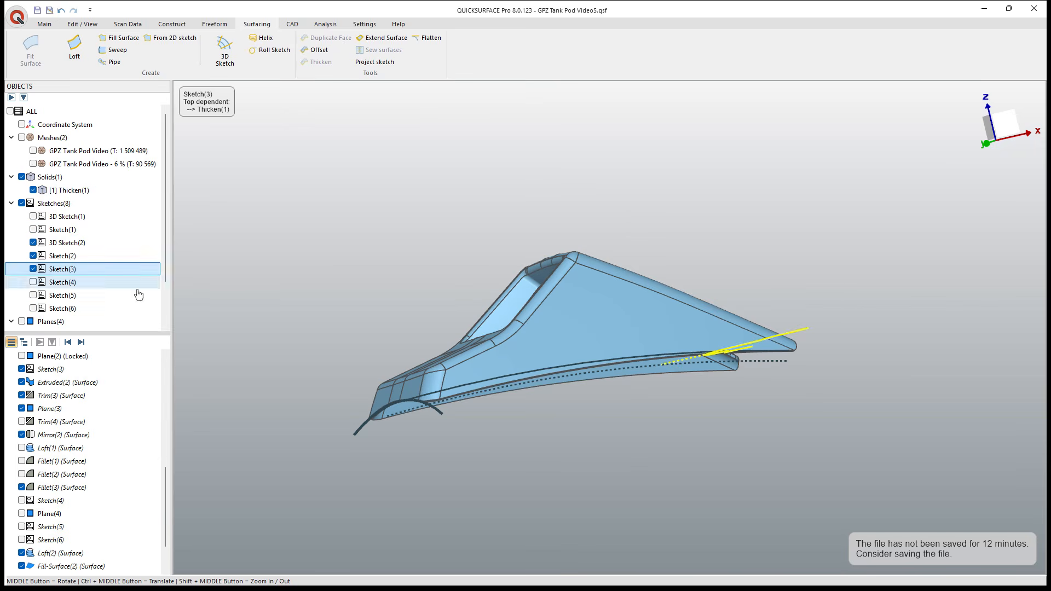
pyautogui.moveTo(247, 310); pyautogui.dragTo(285, 346, button='middle')
pyautogui.click(32, 269)
pyautogui.moveTo(328, 307); pyautogui.dragTo(383, 329, button='middle')
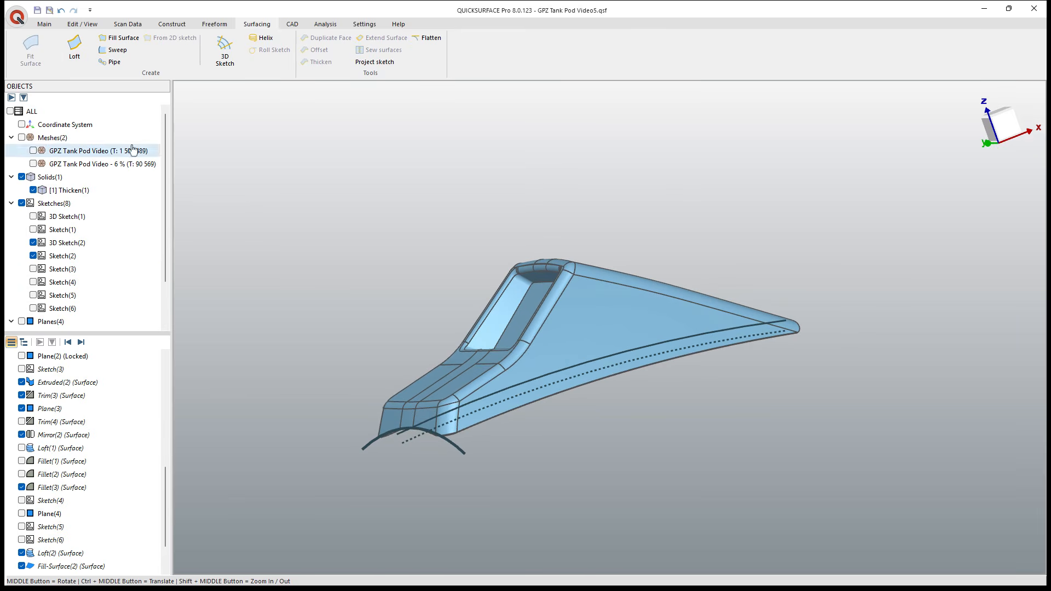
# Step: Sweep the arc profile at the pod's front end along the lengthwise guide curve as a surface, with the edge chain selected
pyautogui.click(116, 50)
pyautogui.click(469, 406)
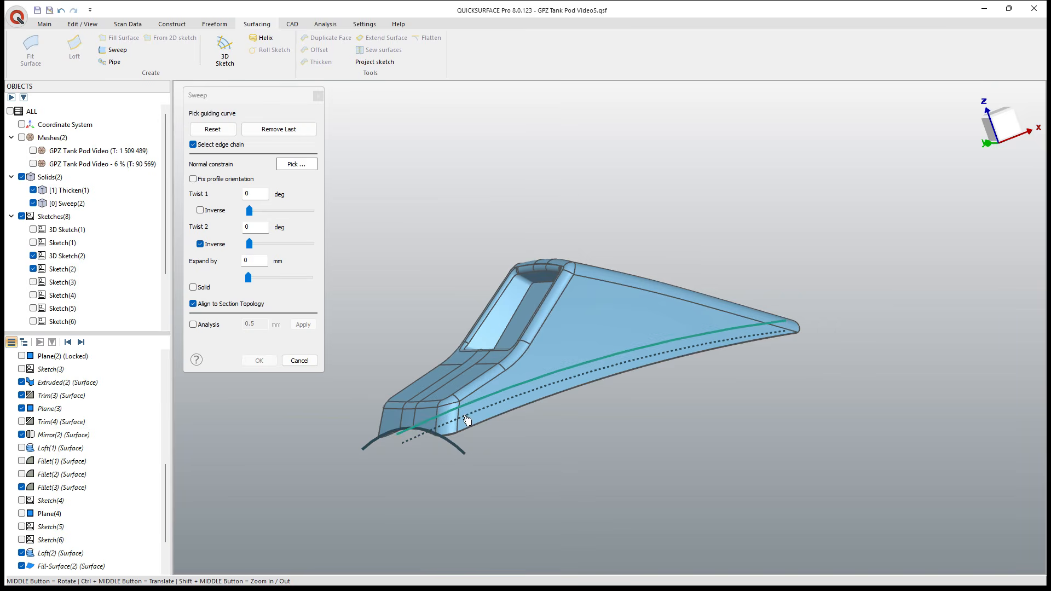
pyautogui.click(459, 448)
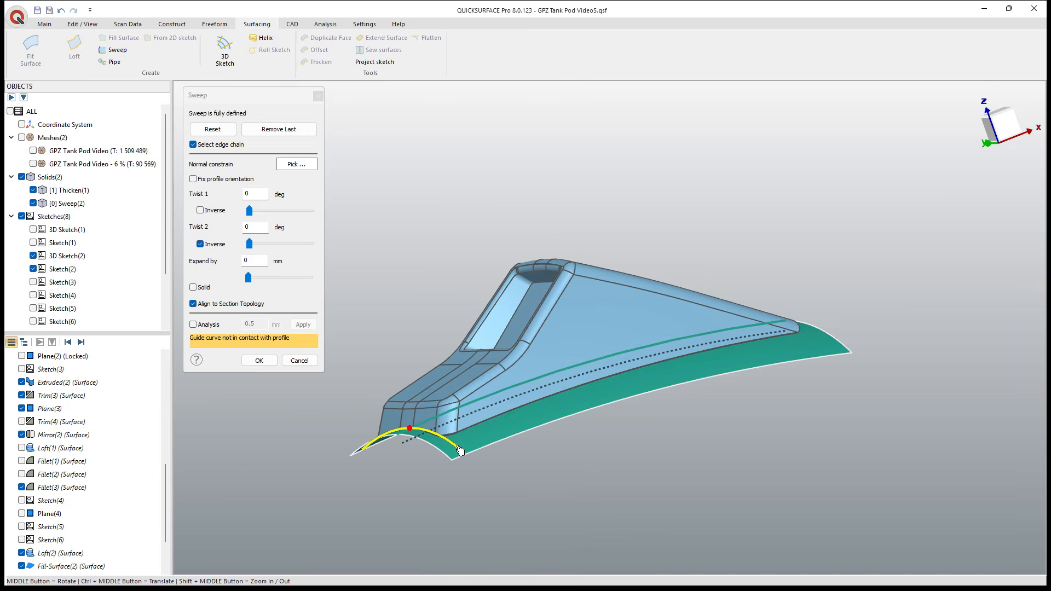
pyautogui.click(259, 361)
pyautogui.moveTo(498, 478); pyautogui.dragTo(452, 404, button='middle')
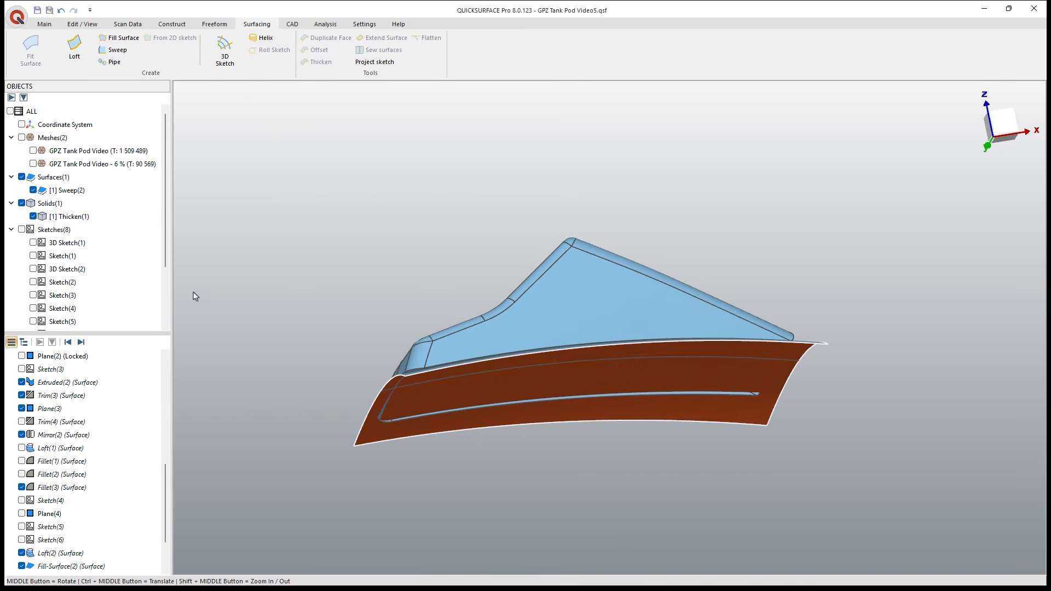
pyautogui.moveTo(471, 353)
pyautogui.mouseDown(button='middle')
pyautogui.moveTo(436, 277)
pyautogui.moveTo(436, 296)
pyautogui.moveTo(556, 305)
pyautogui.moveTo(586, 358)
pyautogui.moveTo(592, 351)
pyautogui.mouseUp(button='middle')
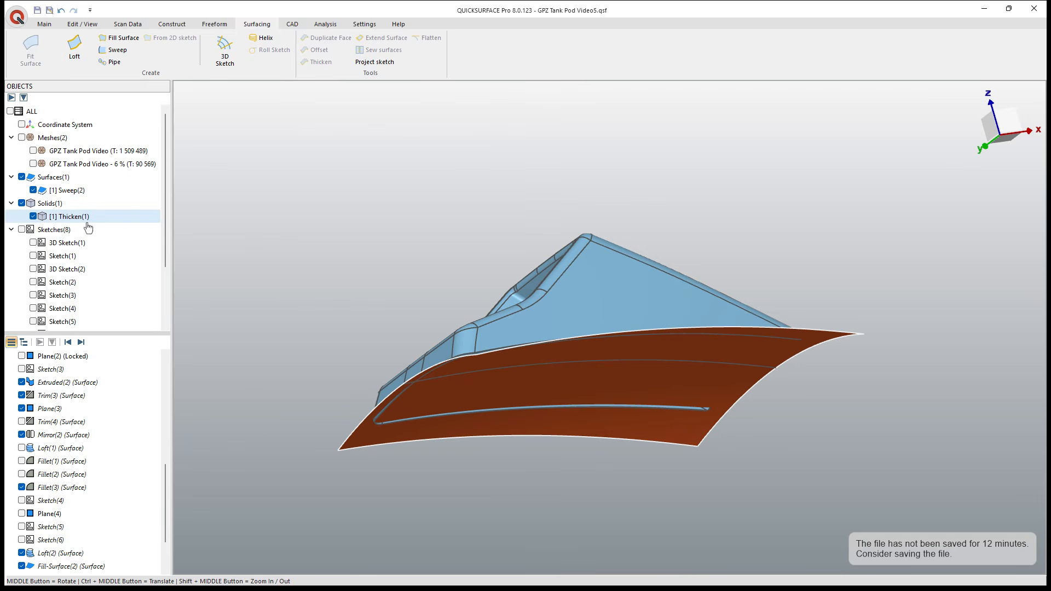
pyautogui.moveTo(373, 221); pyautogui.dragTo(564, 226, button='middle')
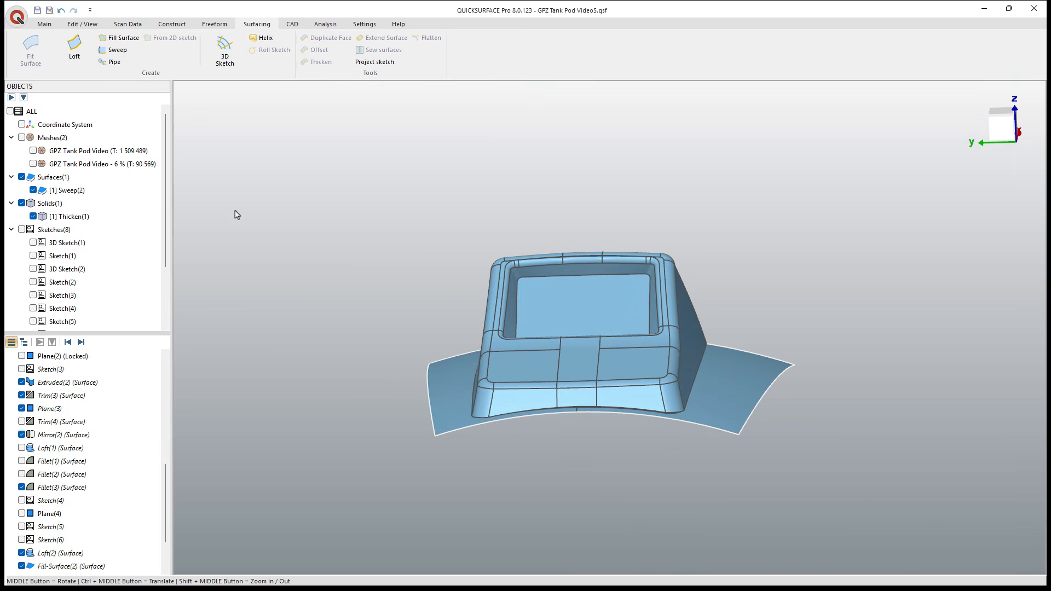
# Step: Hide the Thicken(1) solid and display Symmetry Plane(1) together with the swept surface
pyautogui.click(33, 216)
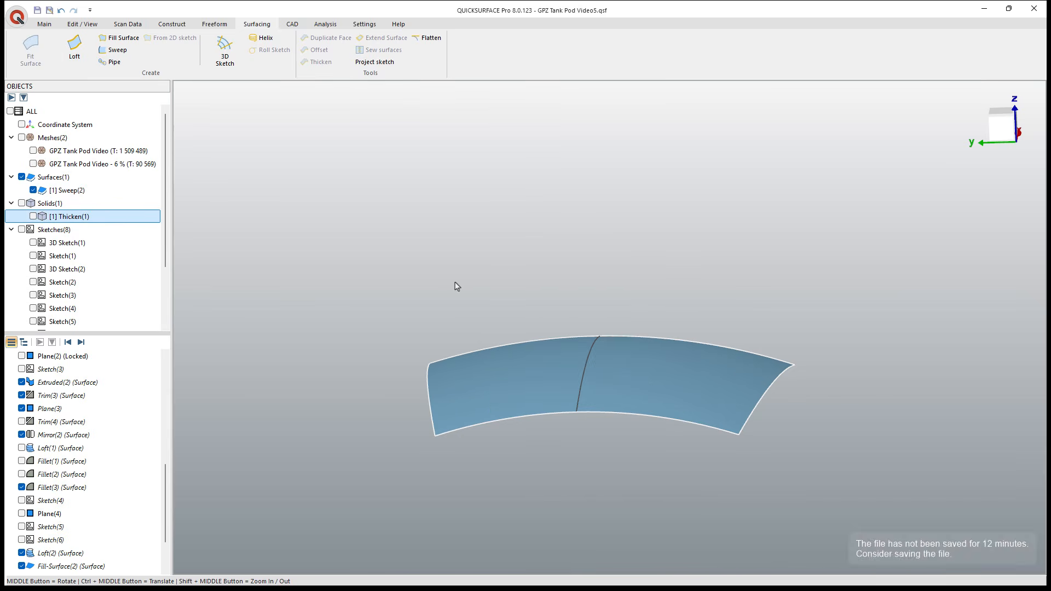
pyautogui.moveTo(458, 286); pyautogui.dragTo(642, 283, button='middle')
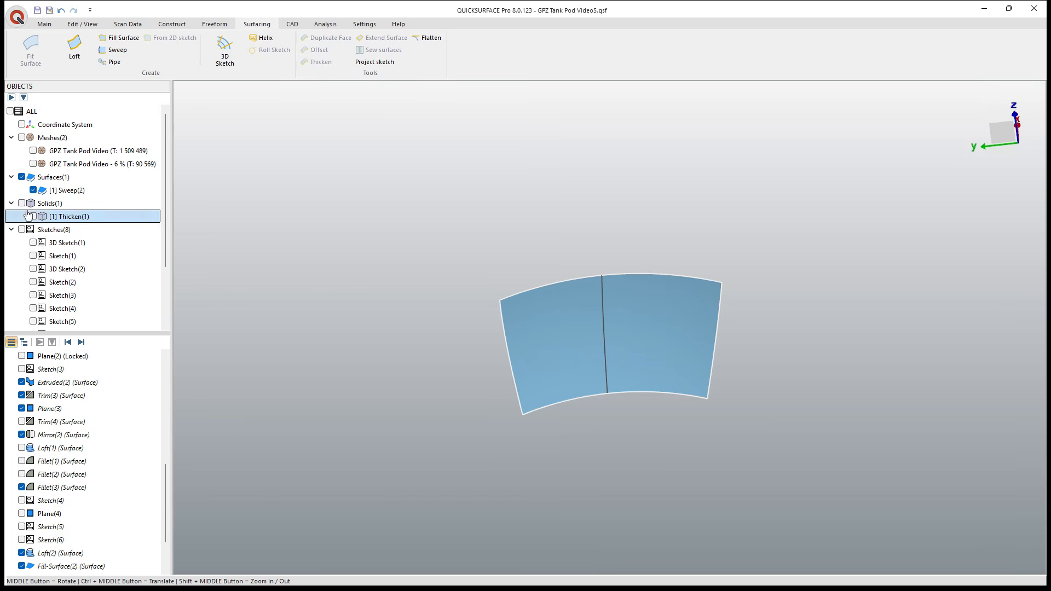
pyautogui.click(11, 229)
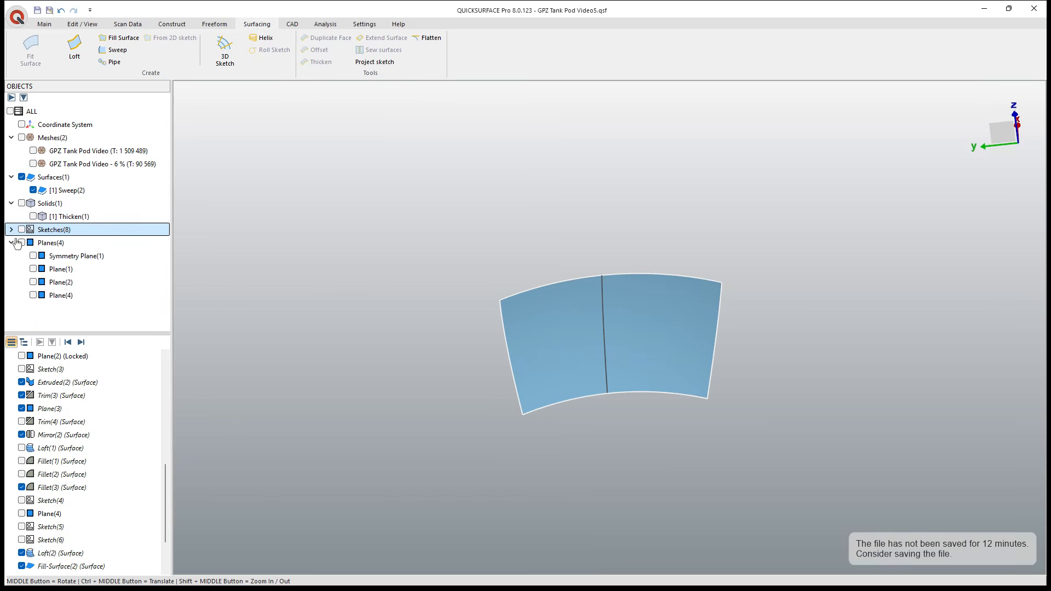
pyautogui.click(33, 256)
pyautogui.moveTo(486, 272); pyautogui.dragTo(629, 214, button='middle')
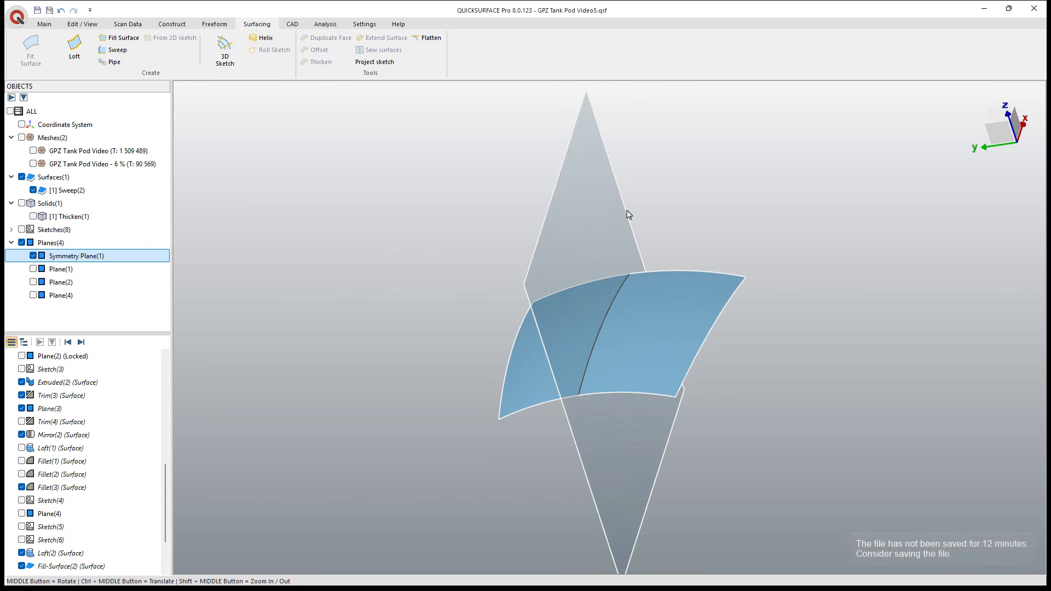
# Step: Construct a plane from Symmetry Plane(1), offset a short distance to one side of the swept surface's centre line
pyautogui.click(47, 25)
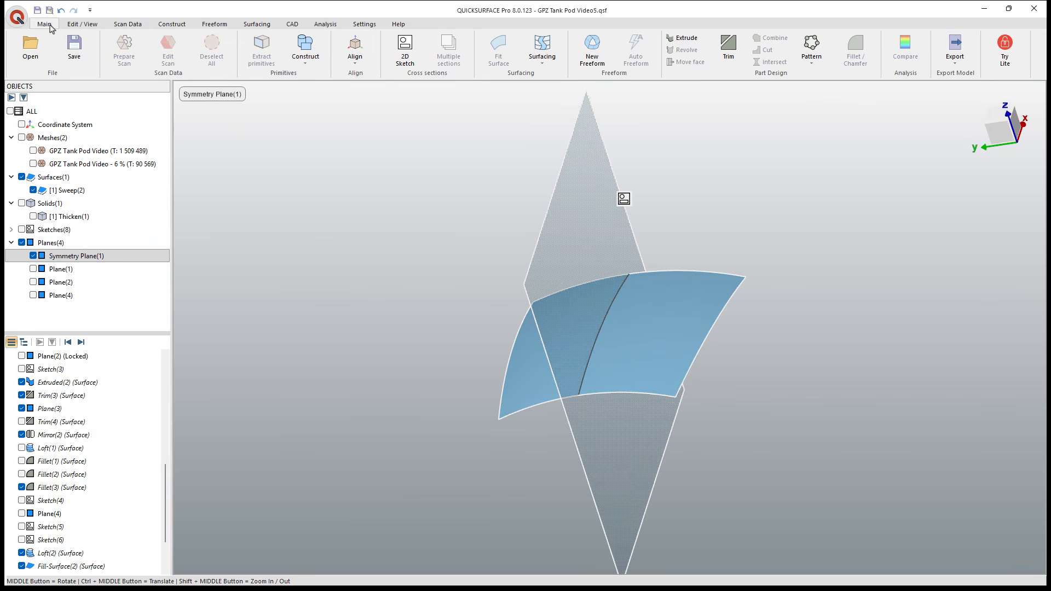
pyautogui.click(305, 55)
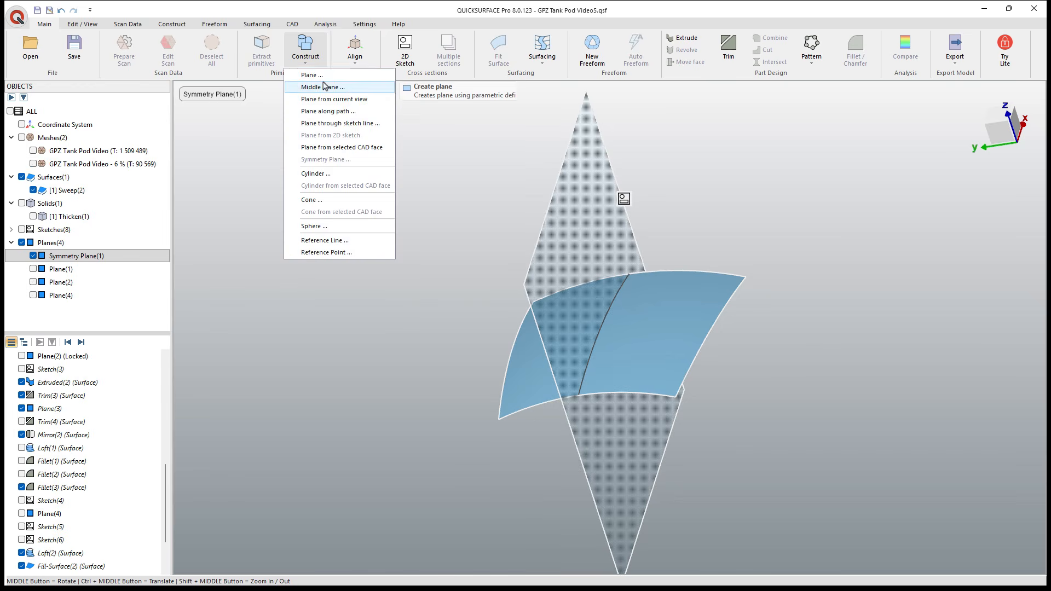
pyautogui.click(309, 75)
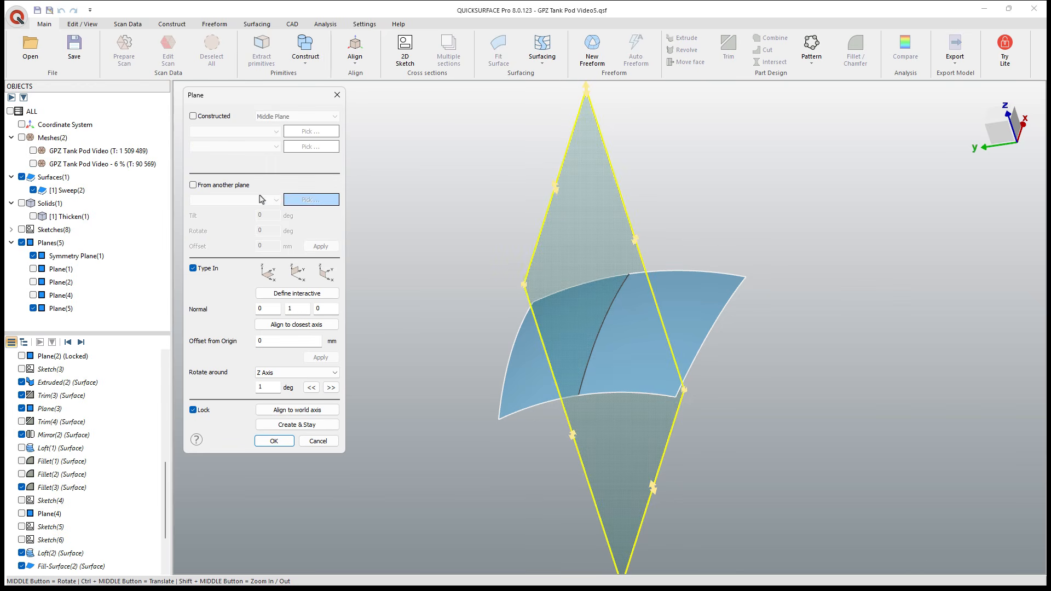
pyautogui.click(193, 185)
pyautogui.click(236, 200)
pyautogui.click(219, 213)
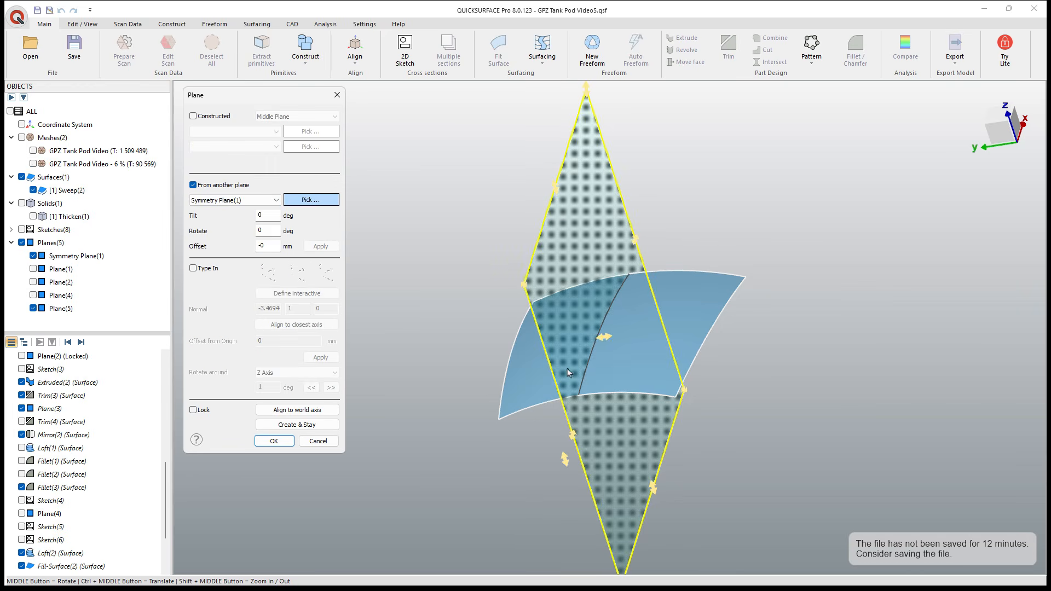
pyautogui.moveTo(610, 343); pyautogui.dragTo(621, 344)
pyautogui.click(275, 441)
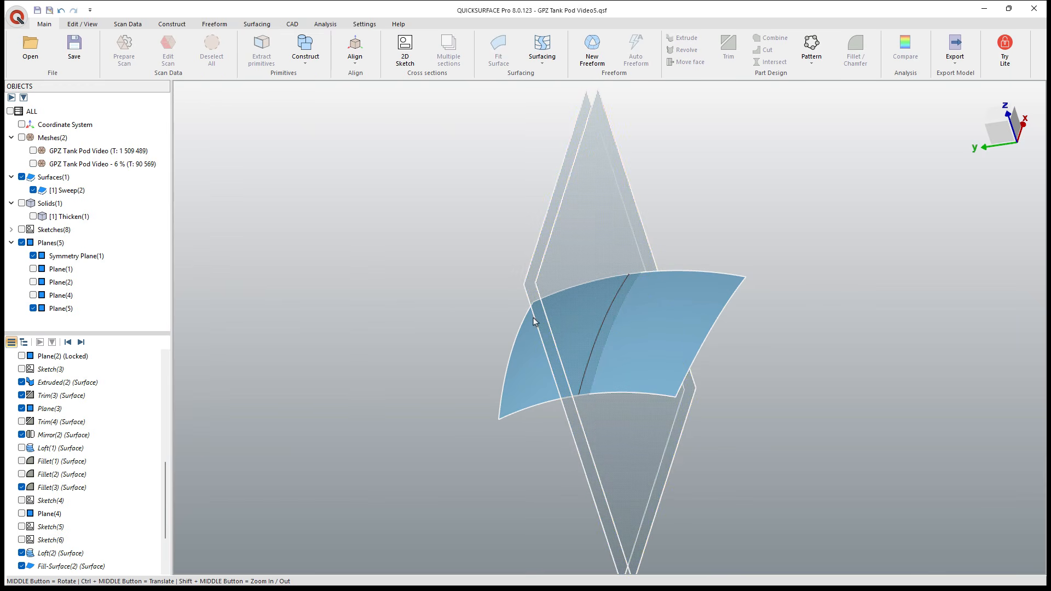
# Step: Hide Symmetry Plane(1) and trim Sweep(2) with Plane(5), keeping only the surface portion outside the offset plane, away from the centre line
pyautogui.click(8, 257)
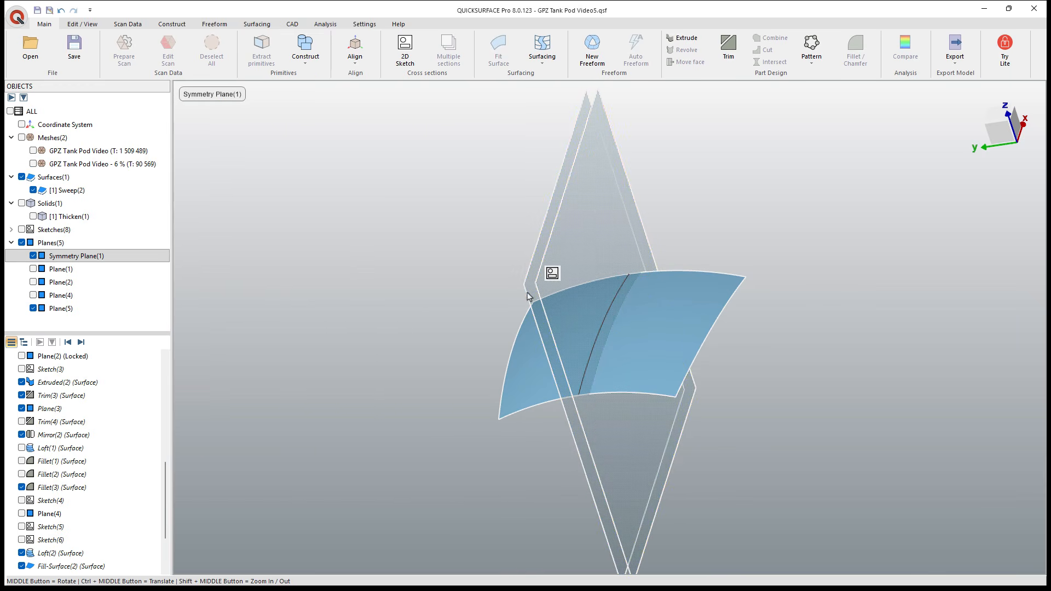
pyautogui.click(34, 256)
pyautogui.click(61, 309)
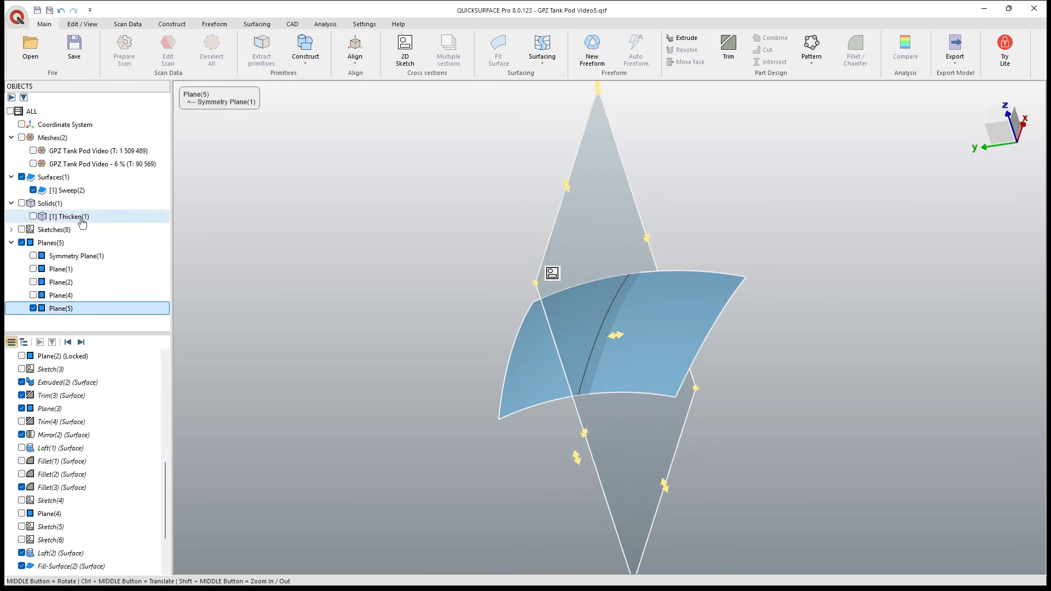
pyautogui.keyDown('ctrl'); pyautogui.click(68, 190); pyautogui.keyUp('ctrl')
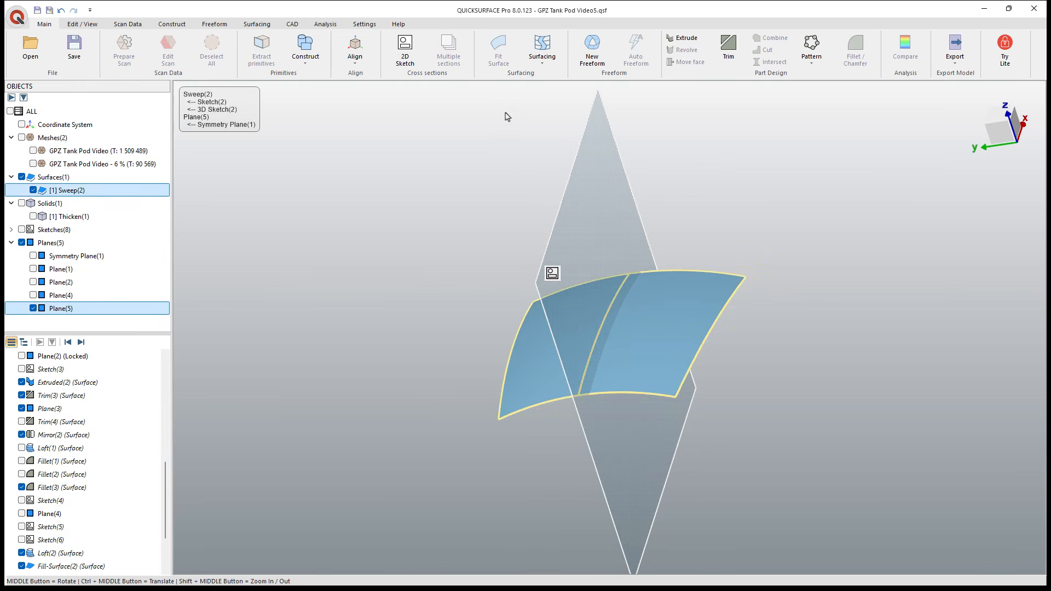
pyautogui.click(729, 47)
pyautogui.click(606, 226)
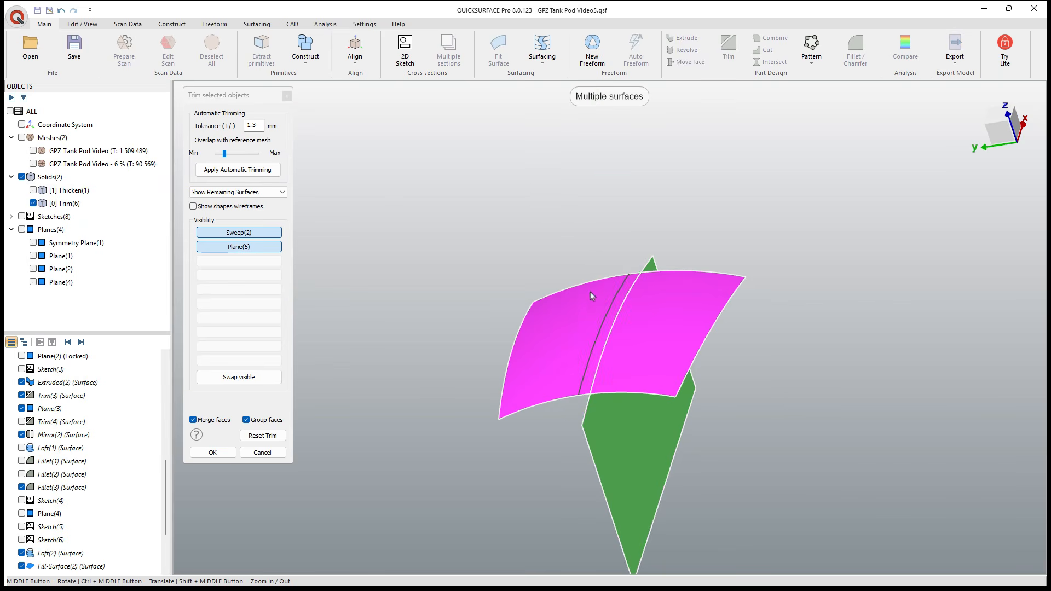
pyautogui.click(597, 371)
pyautogui.click(629, 460)
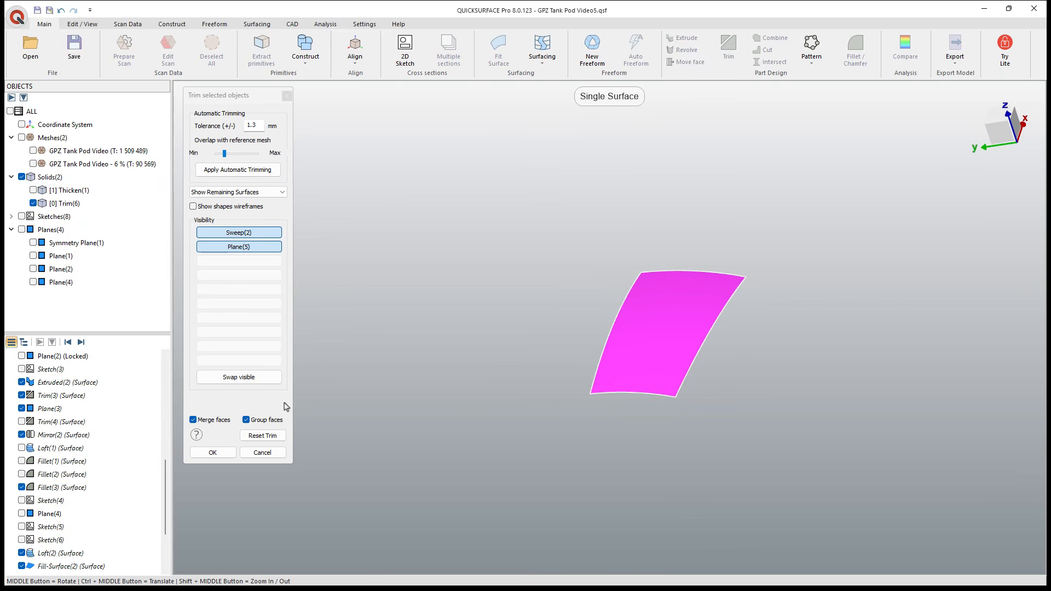
pyautogui.click(211, 452)
# Step: Mirror the trimmed surface Trim(6) about Symmetry Plane(1)
pyautogui.click(666, 307)
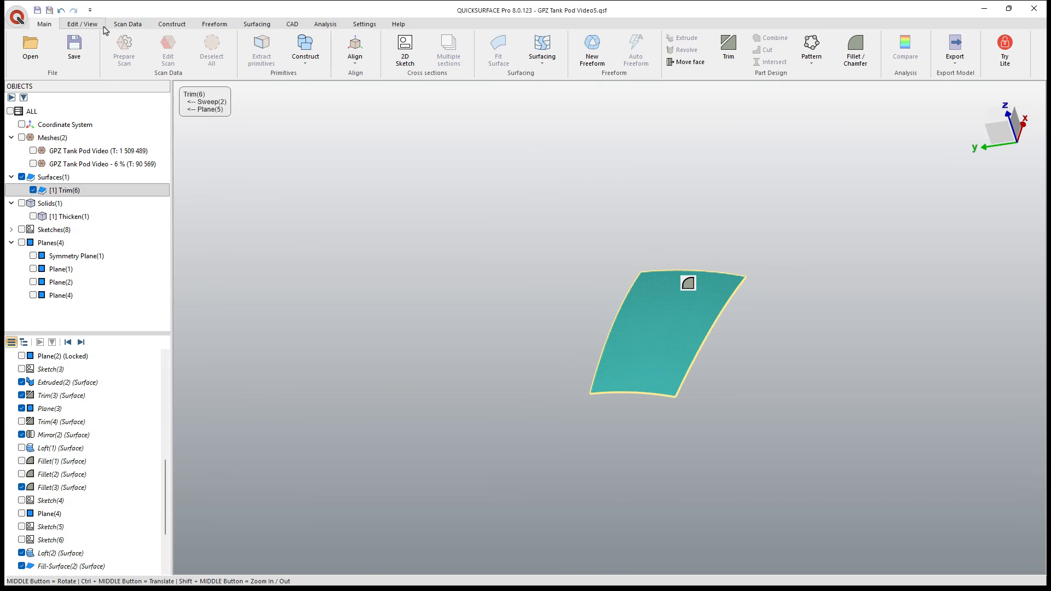
pyautogui.click(286, 25)
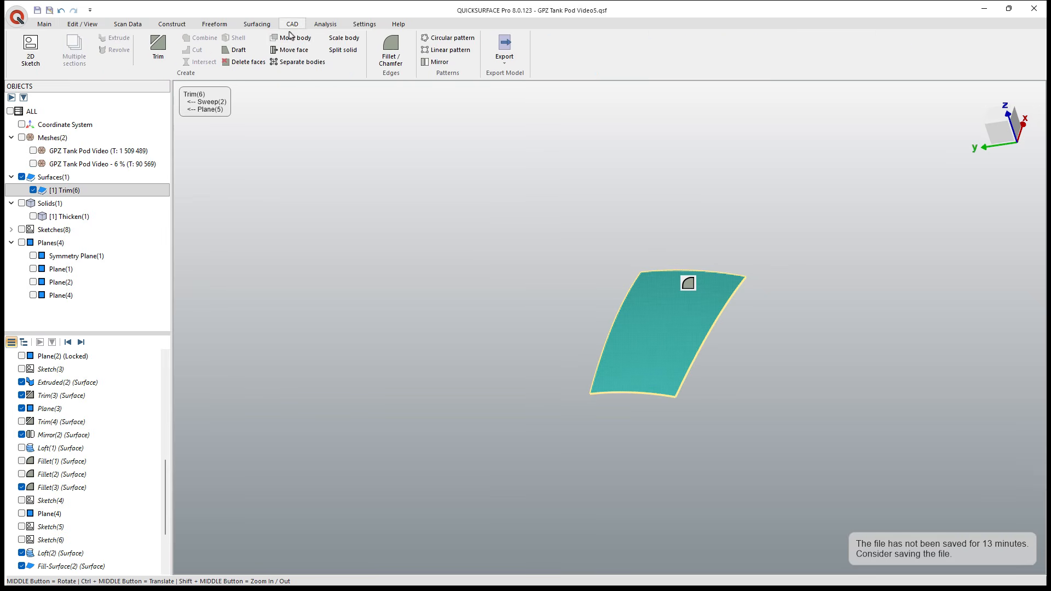
pyautogui.click(436, 62)
pyautogui.click(274, 116)
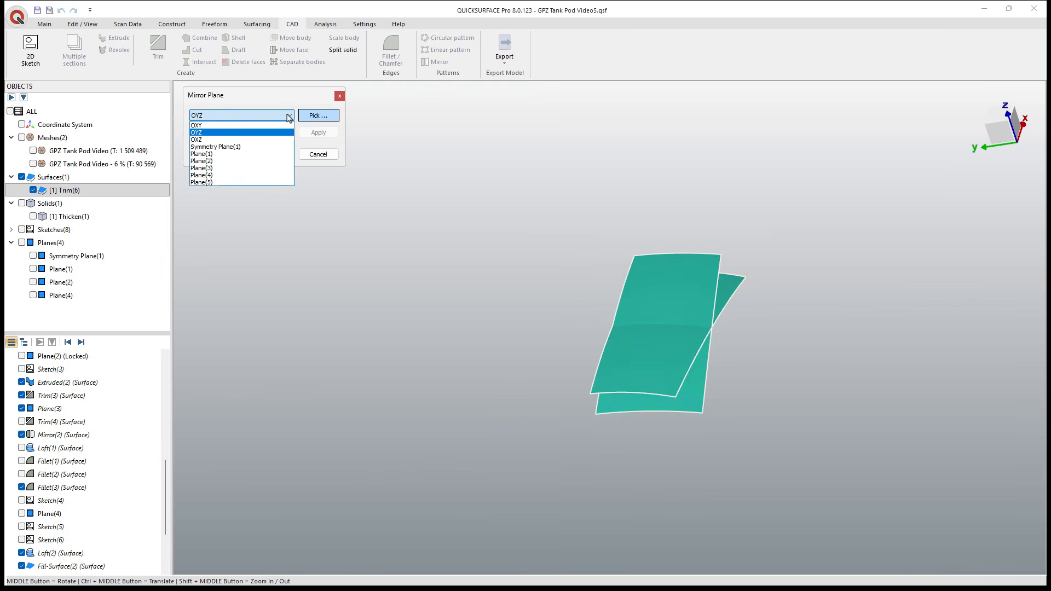
pyautogui.click(230, 145)
pyautogui.click(274, 154)
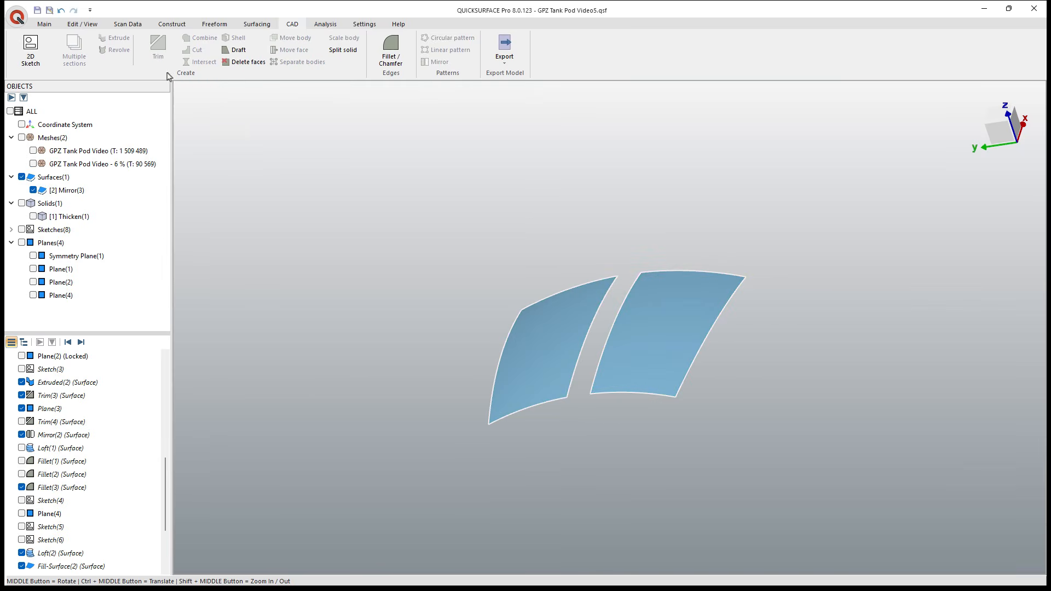
# Step: Loft between the inner edges of the two mirrored surface halves, with tangent contact on both sides and Auto join enabled
pyautogui.click(264, 25)
pyautogui.click(75, 46)
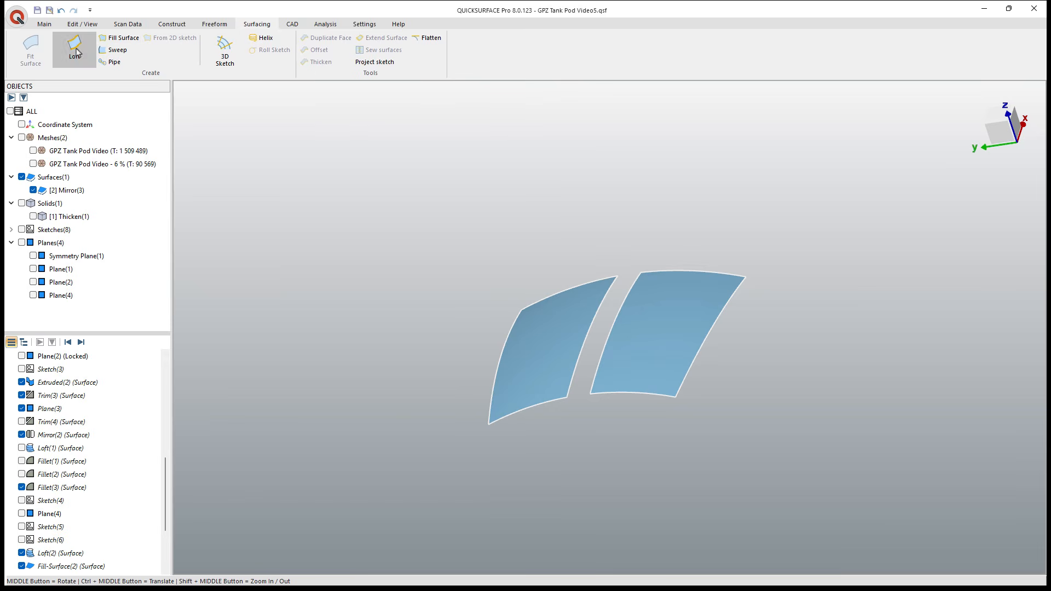
pyautogui.click(612, 294)
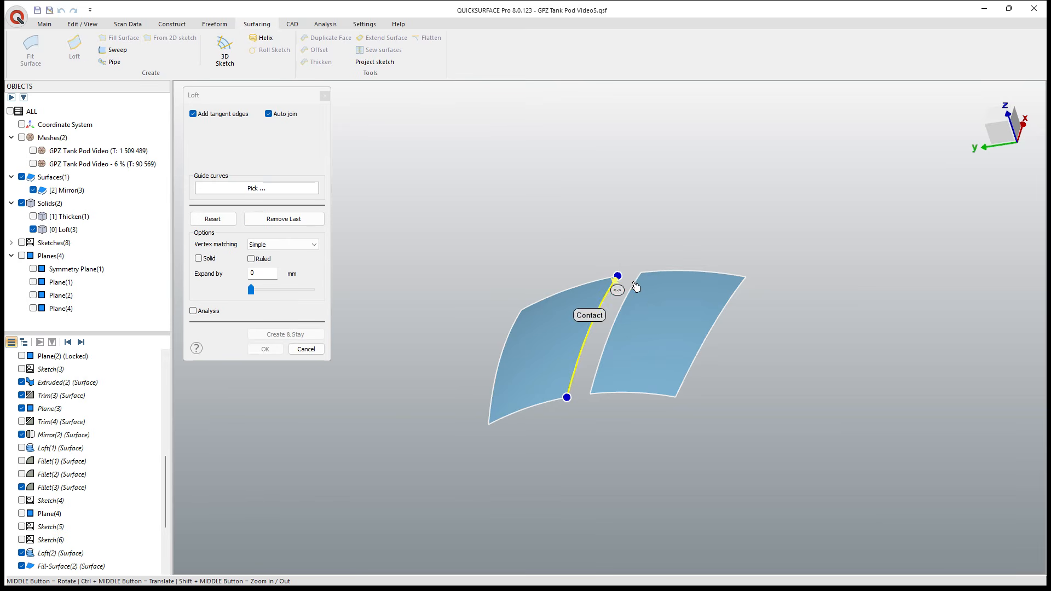
pyautogui.click(624, 310)
pyautogui.click(613, 312)
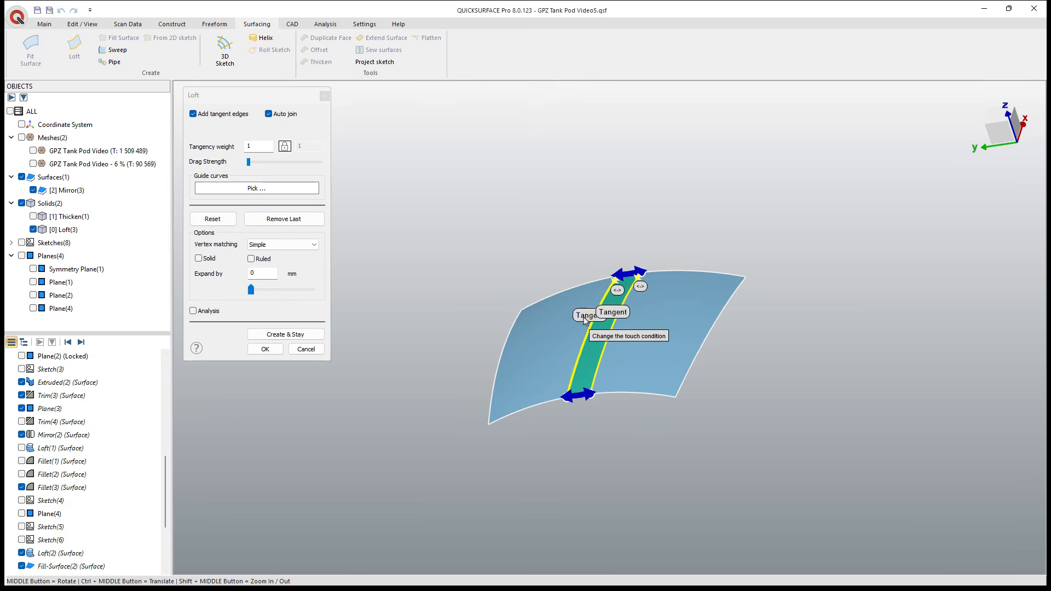
pyautogui.click(586, 316)
pyautogui.click(265, 350)
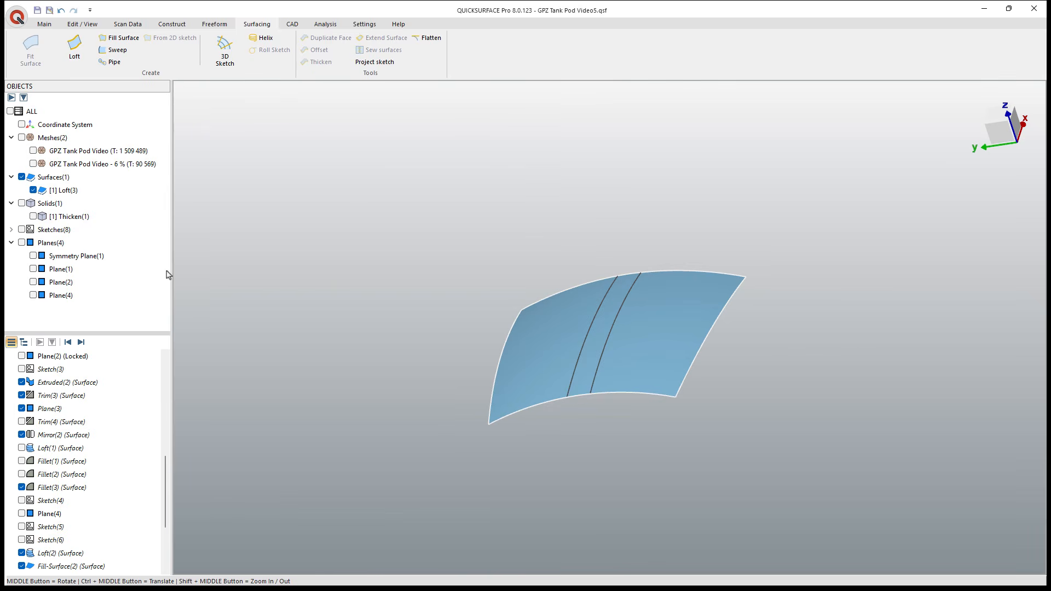
# Step: Show the Thicken(1) solid and offset Loft(3) by 1.6 mm into the pod body, with the original surface removed
pyautogui.click(33, 216)
pyautogui.moveTo(476, 225); pyautogui.dragTo(545, 147, button='middle')
pyautogui.scroll(6, 611, 293)
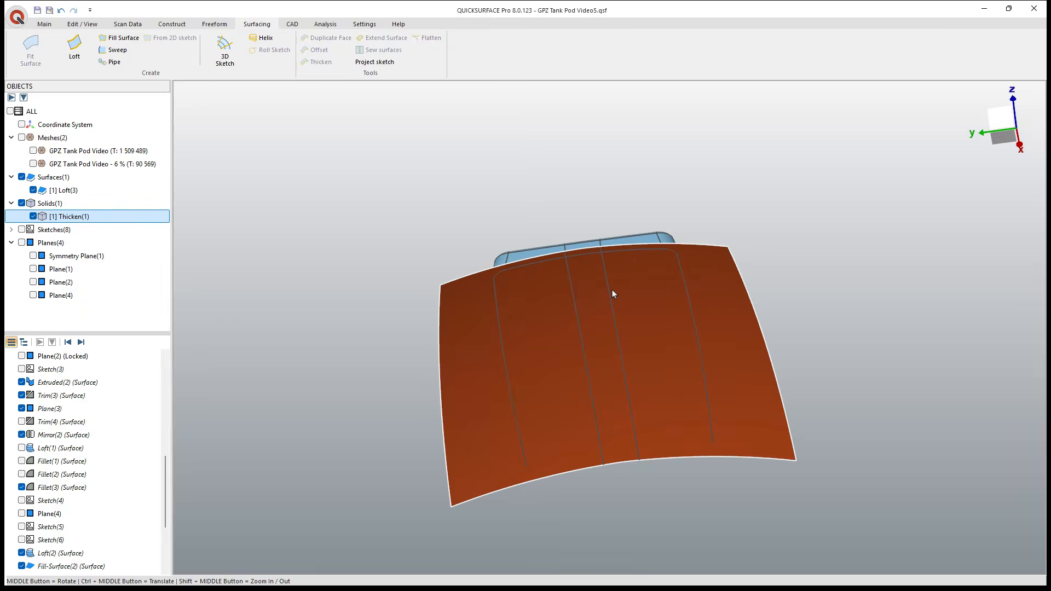
pyautogui.click(57, 191)
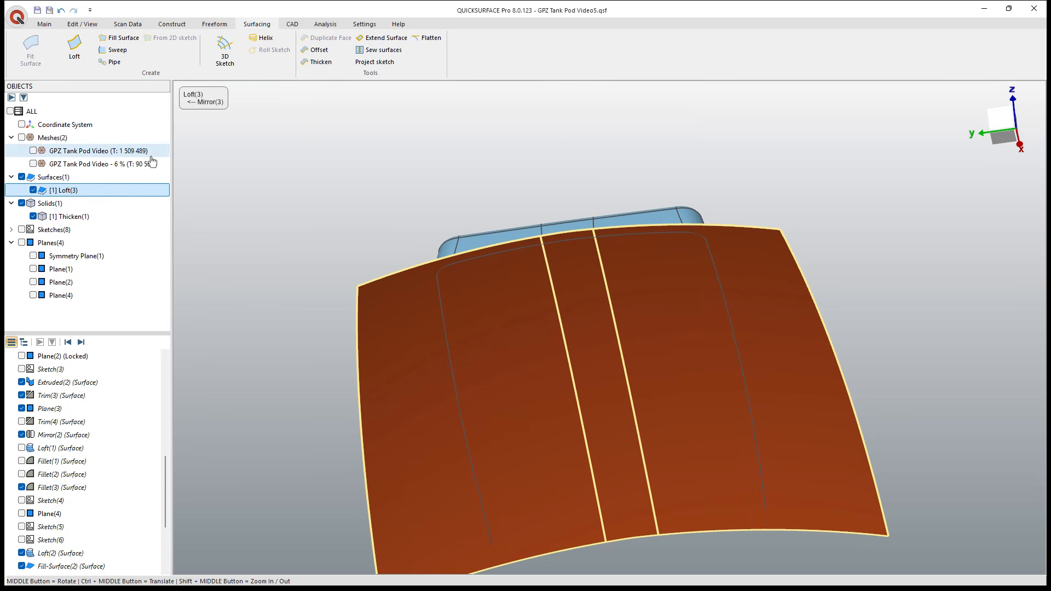
pyautogui.click(317, 54)
pyautogui.moveTo(610, 383); pyautogui.dragTo(418, 356, button='middle')
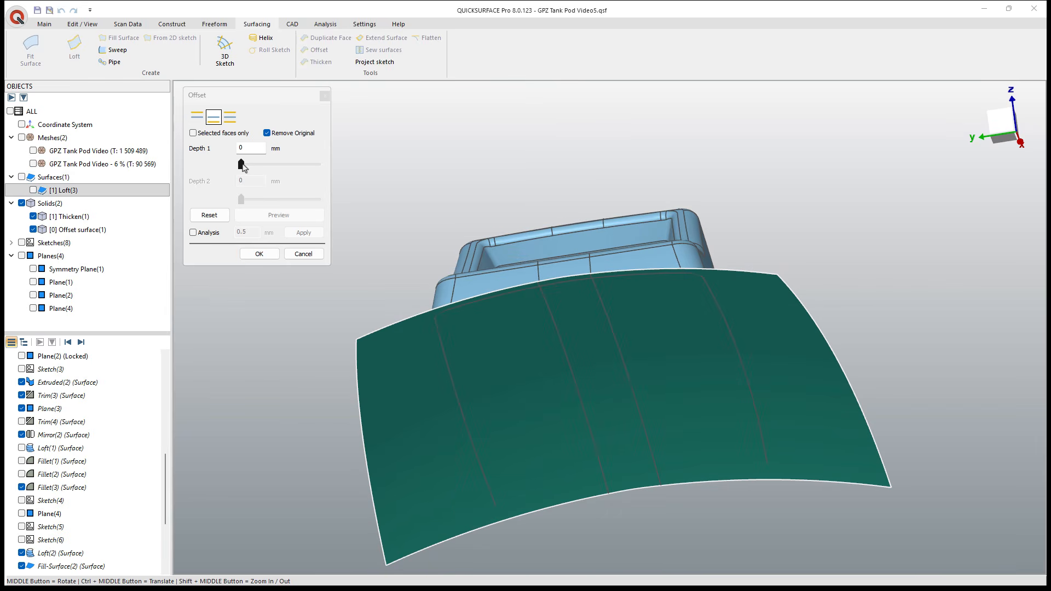
pyautogui.moveTo(243, 164); pyautogui.dragTo(244, 164)
pyautogui.moveTo(504, 268)
pyautogui.mouseDown(button='middle')
pyautogui.moveTo(612, 385)
pyautogui.moveTo(633, 307)
pyautogui.moveTo(428, 243)
pyautogui.moveTo(683, 309)
pyautogui.mouseUp(button='middle')
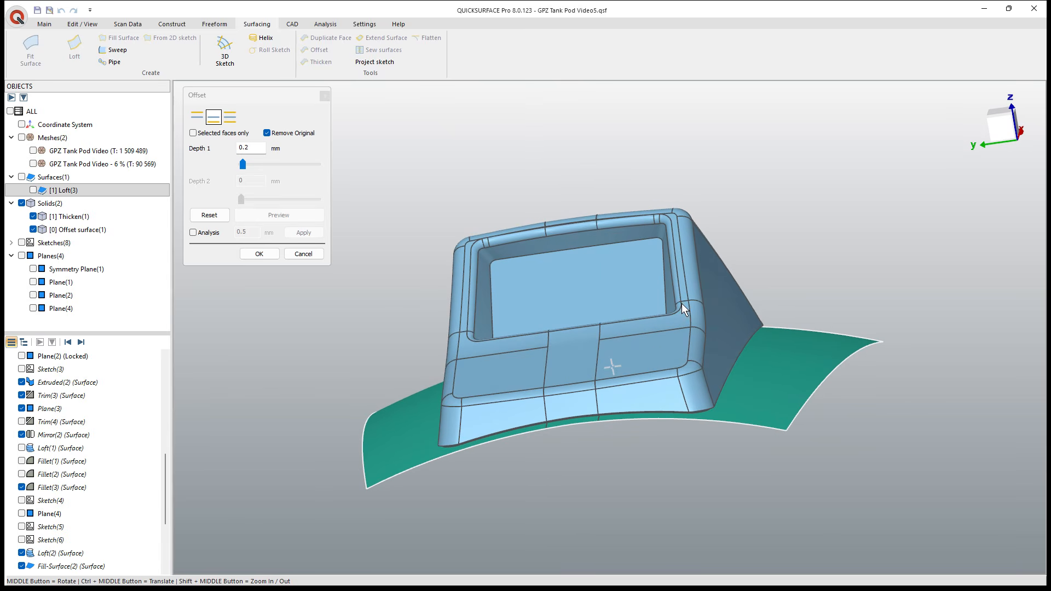
pyautogui.moveTo(244, 165); pyautogui.dragTo(263, 165)
pyautogui.click(198, 116)
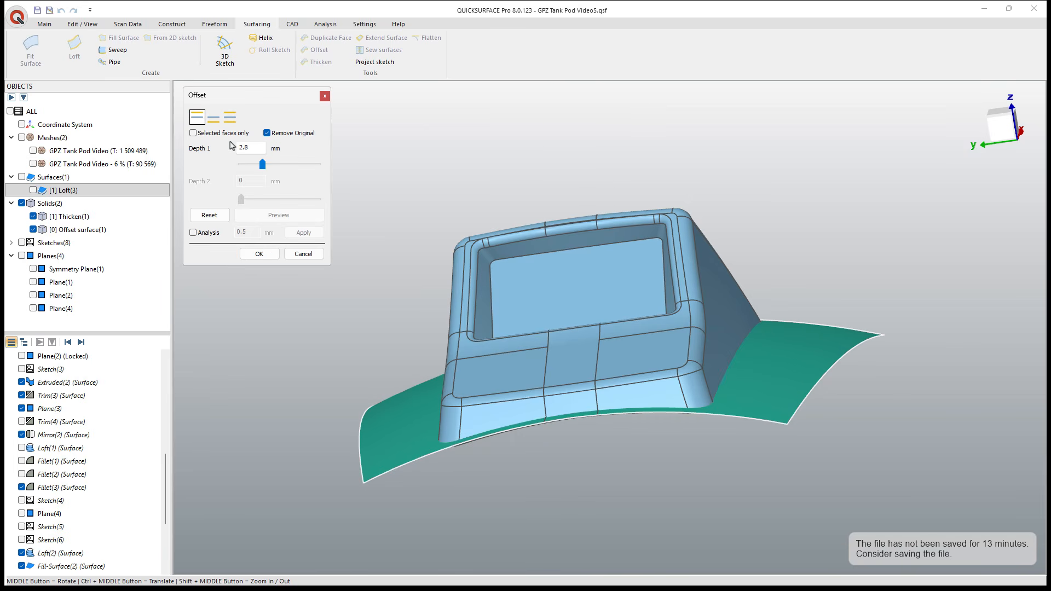
pyautogui.moveTo(493, 300); pyautogui.dragTo(477, 363, button='middle')
pyautogui.scroll(5, 476, 351)
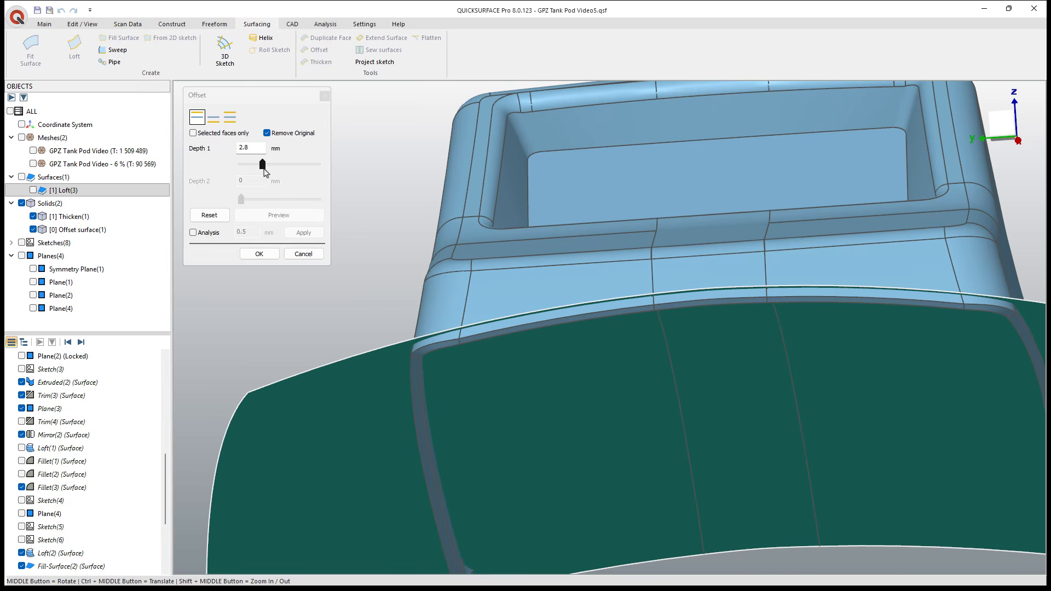
pyautogui.moveTo(263, 169); pyautogui.dragTo(255, 169)
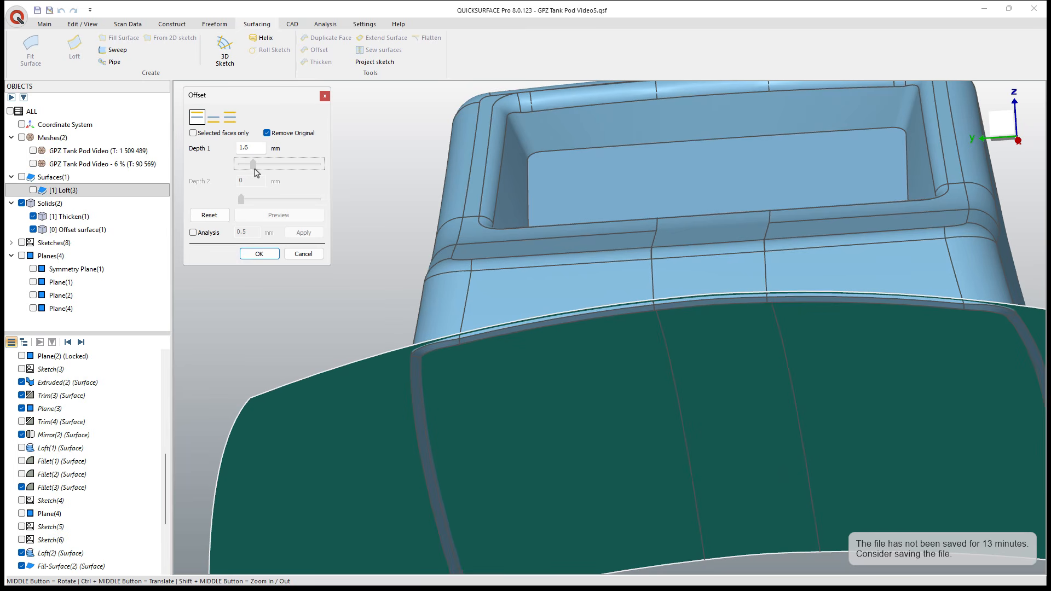
pyautogui.click(259, 254)
# Step: Trim Offset surface(1) and Thicken(1) together, removing the surface areas inside and outside the pod wall so the solid's rim follows the tank contour
pyautogui.moveTo(259, 258); pyautogui.dragTo(614, 334, button='middle')
pyautogui.click(91, 196)
pyautogui.keyDown('ctrl'); pyautogui.click(70, 217); pyautogui.keyUp('ctrl')
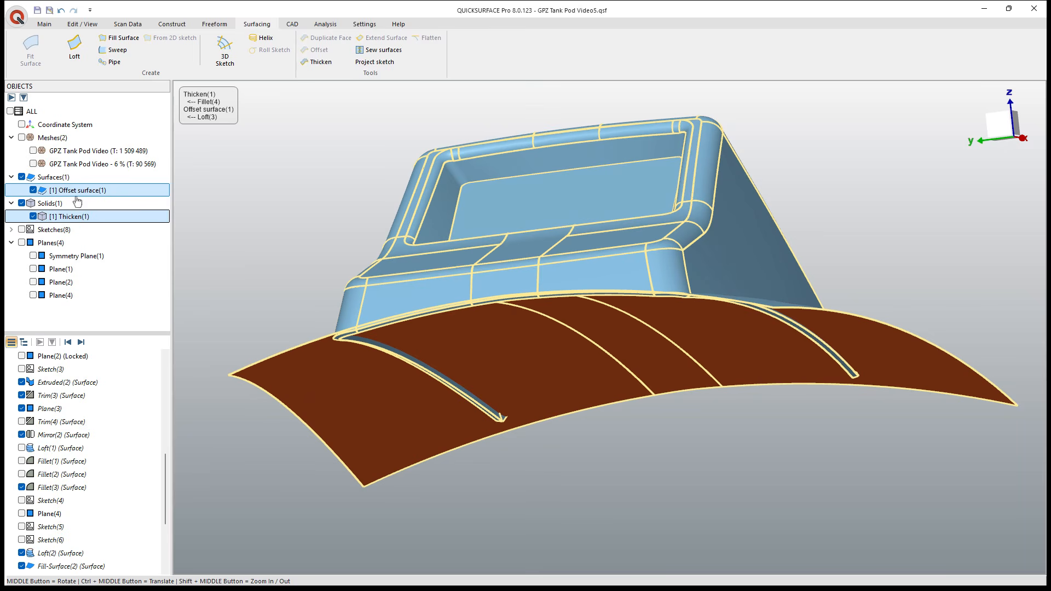
pyautogui.click(48, 26)
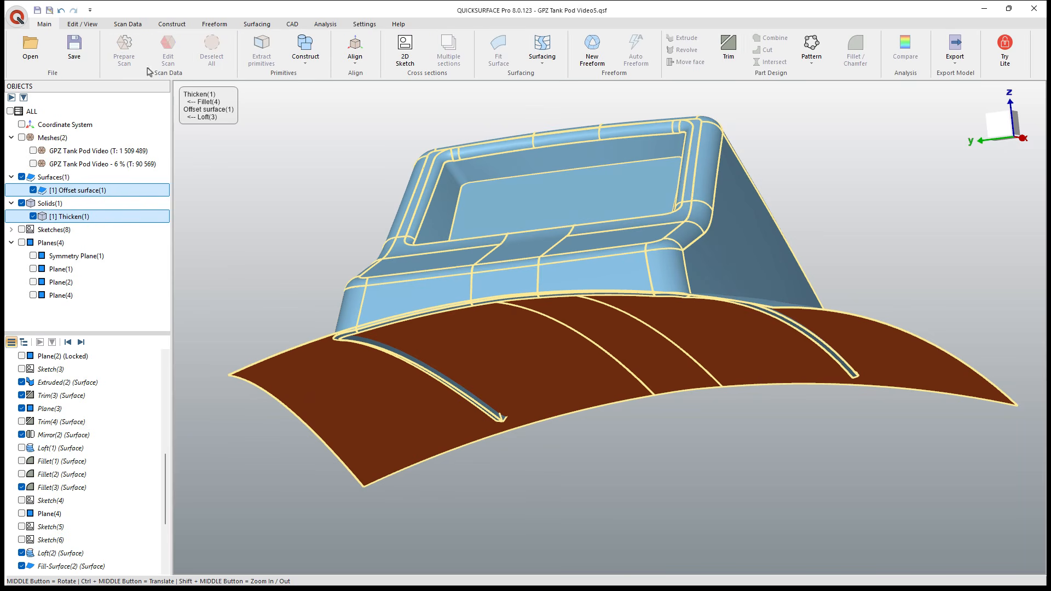
pyautogui.click(728, 49)
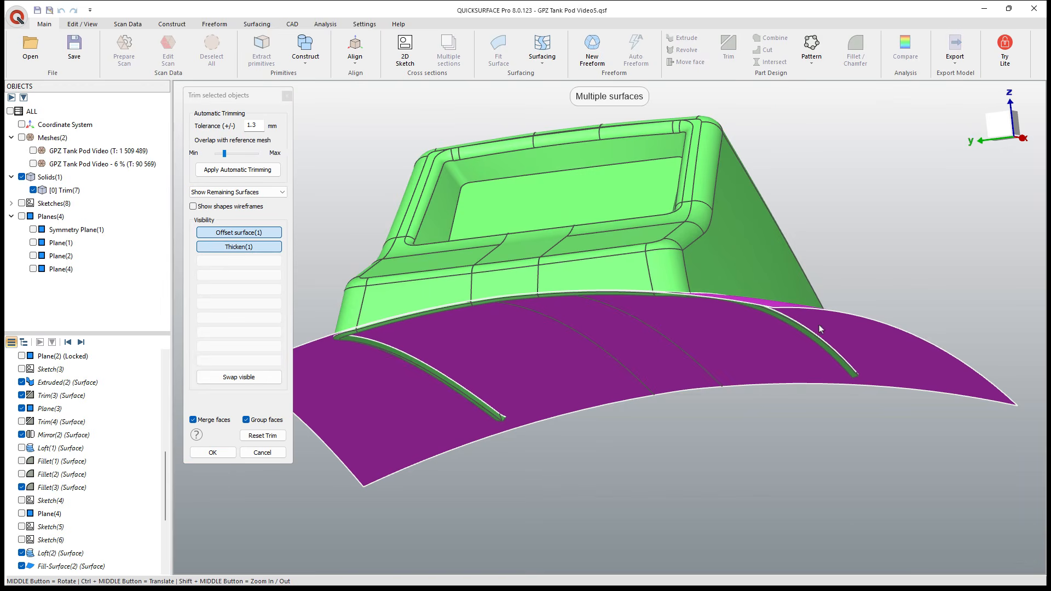
pyautogui.click(811, 340)
pyautogui.click(811, 340)
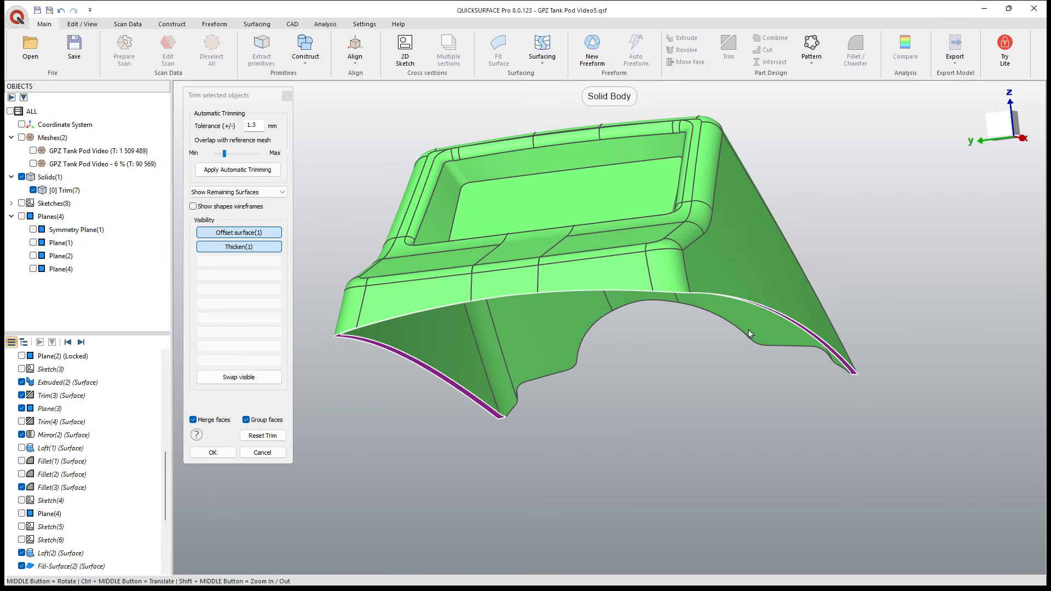
pyautogui.moveTo(567, 395); pyautogui.dragTo(346, 233, button='middle')
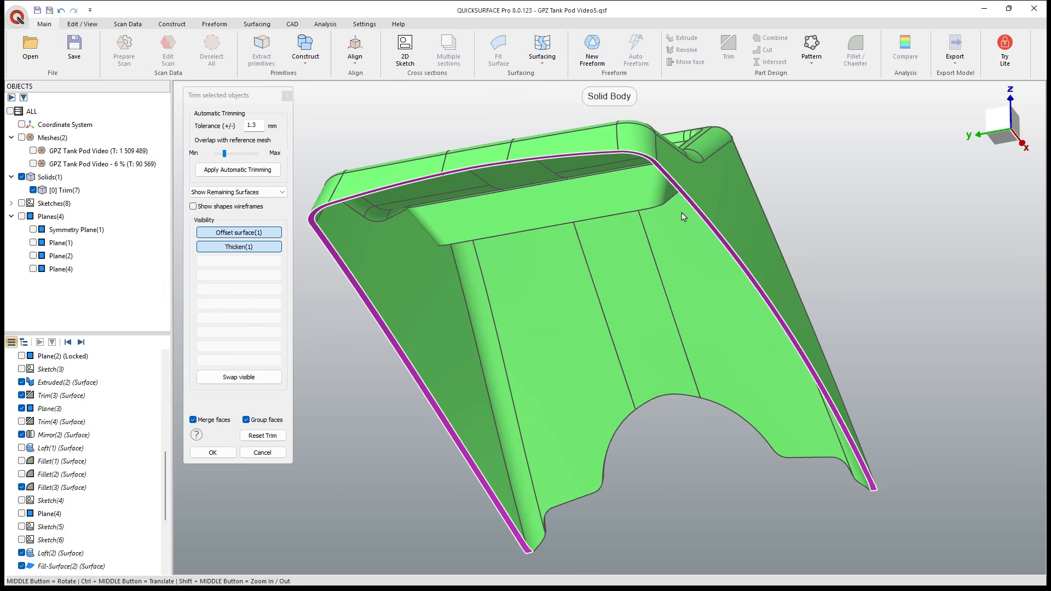
pyautogui.click(216, 452)
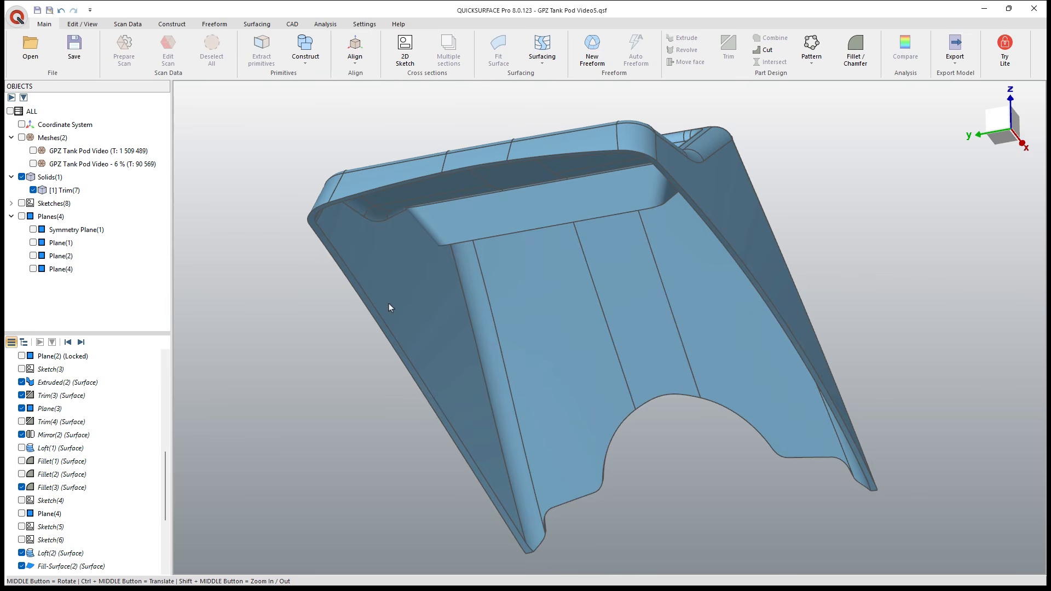
# Step: Save the project and show the GPZ Tank Pod Video - 6 % mesh over the trimmed solid around the underside bosses
pyautogui.moveTo(570, 313); pyautogui.dragTo(554, 385, button='middle')
pyautogui.scroll(-2, 554, 385)
pyautogui.moveTo(601, 327); pyautogui.dragTo(525, 329, button='middle')
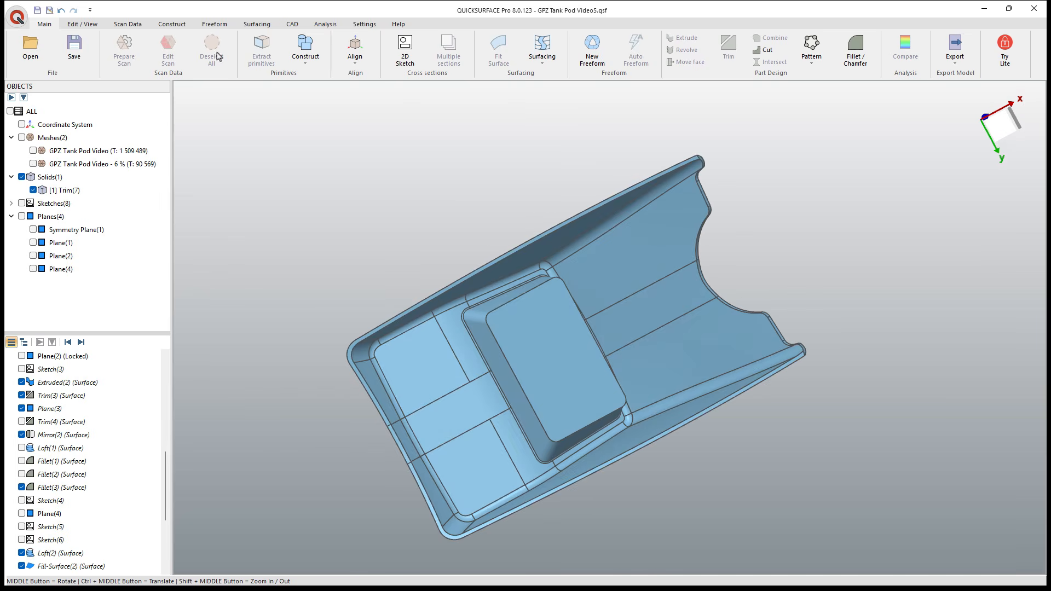
pyautogui.click(36, 10)
pyautogui.click(33, 164)
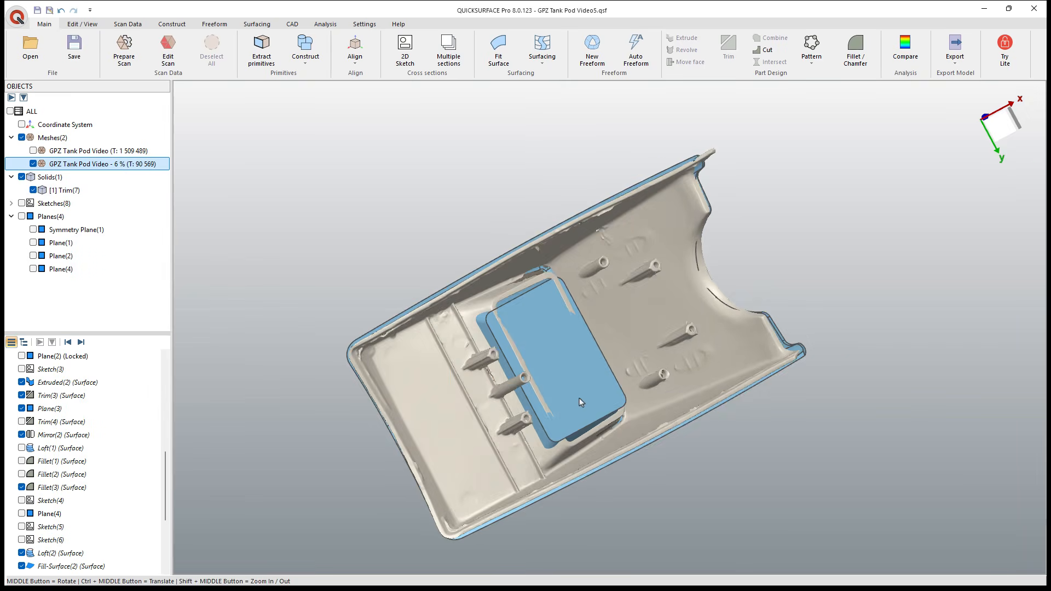
pyautogui.moveTo(542, 378); pyautogui.dragTo(563, 387, button='middle')
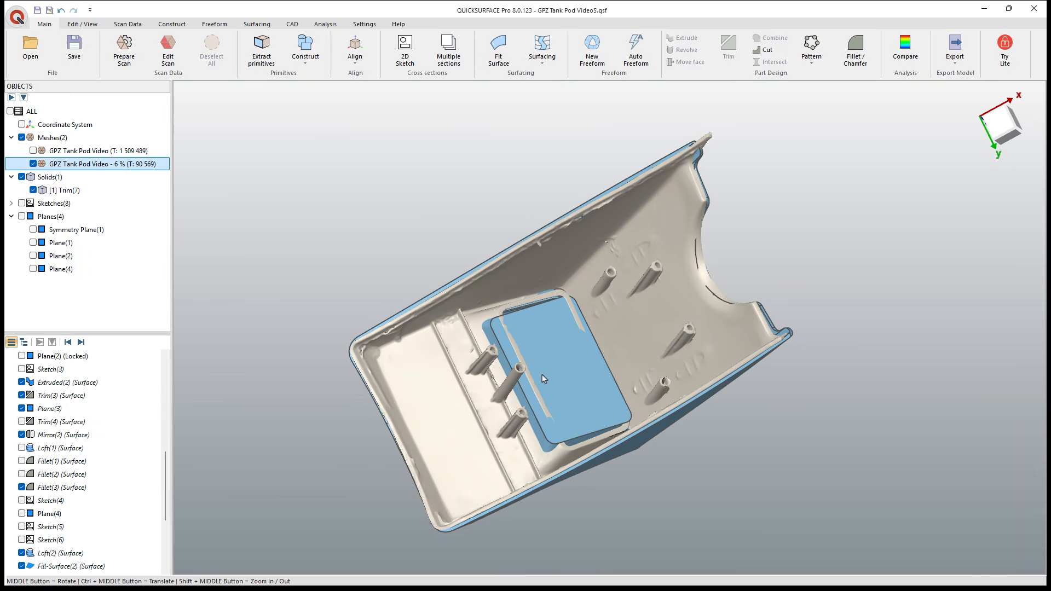
pyautogui.scroll(2, 540, 377)
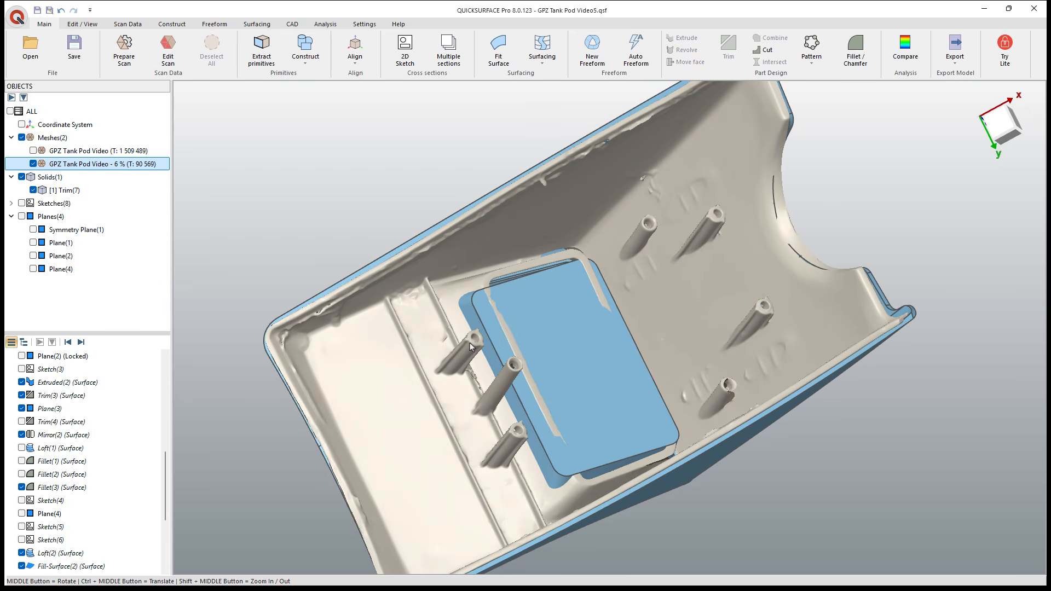
pyautogui.scroll(2, 472, 345)
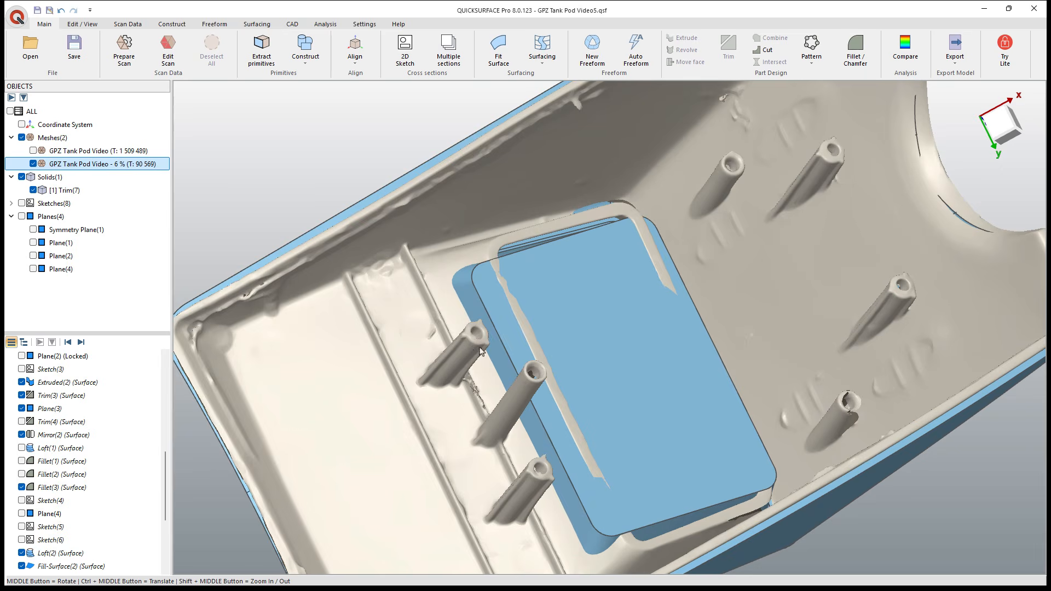
pyautogui.moveTo(472, 340); pyautogui.dragTo(469, 336, button='middle')
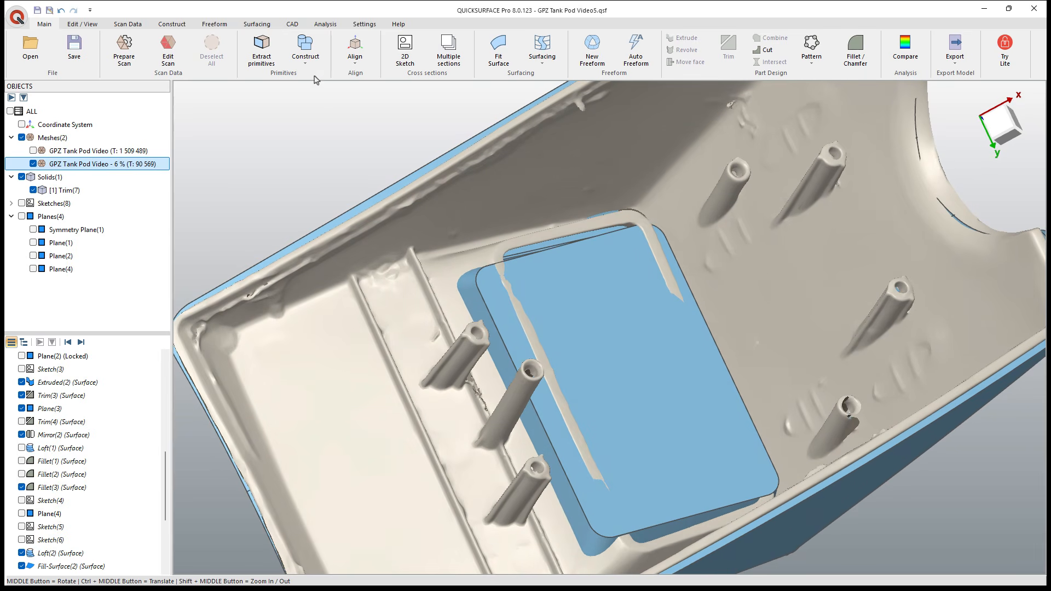
# Step: Start extracting primitives and magic-wand select the side of an end boss in the row of three, with 5.2 degrees sensitivity
pyautogui.click(262, 48)
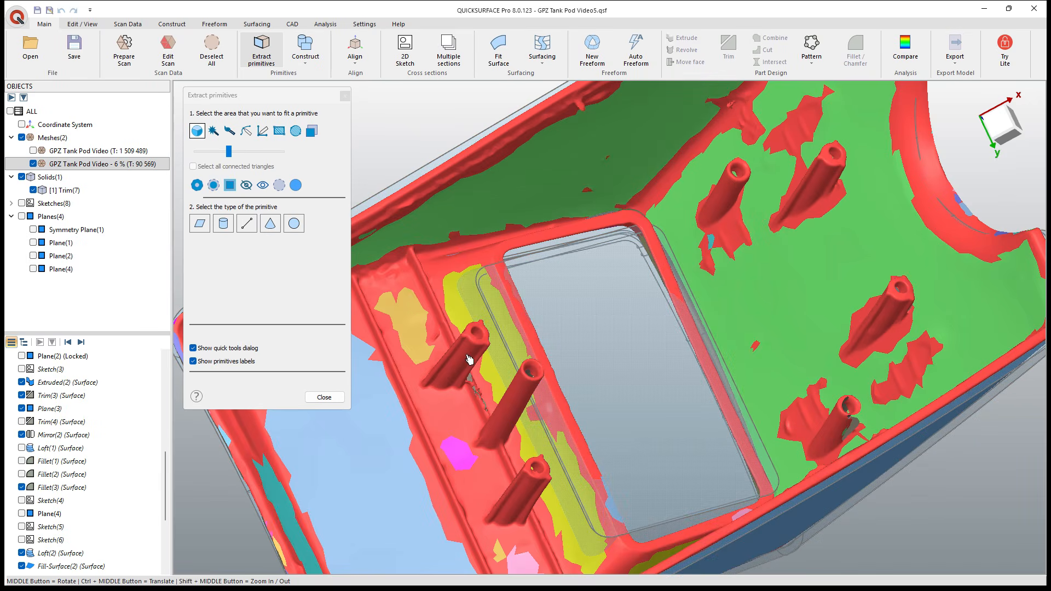
pyautogui.click(213, 132)
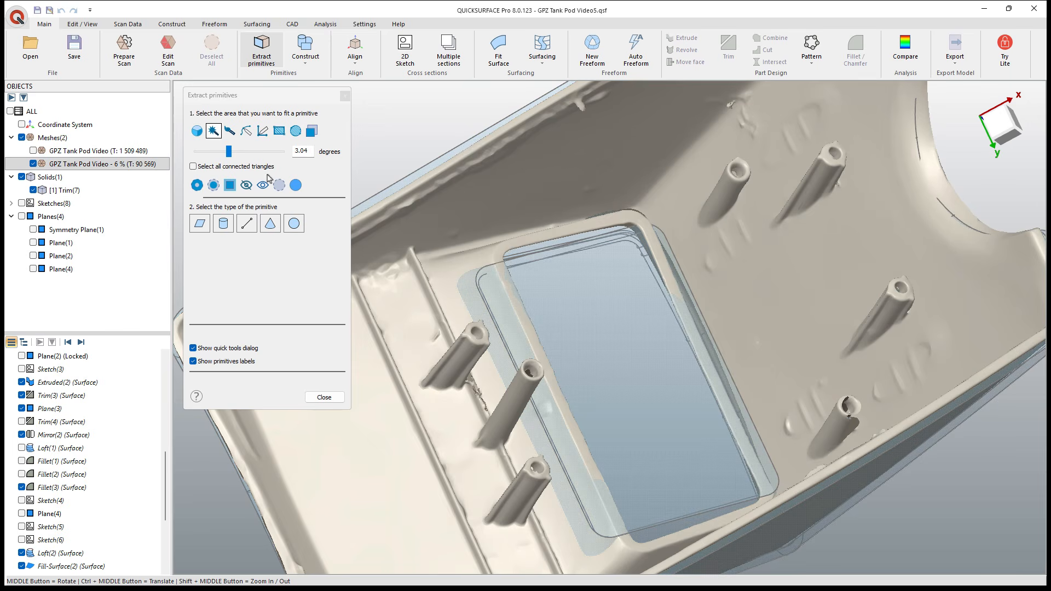
pyautogui.click(470, 357)
pyautogui.click(467, 357)
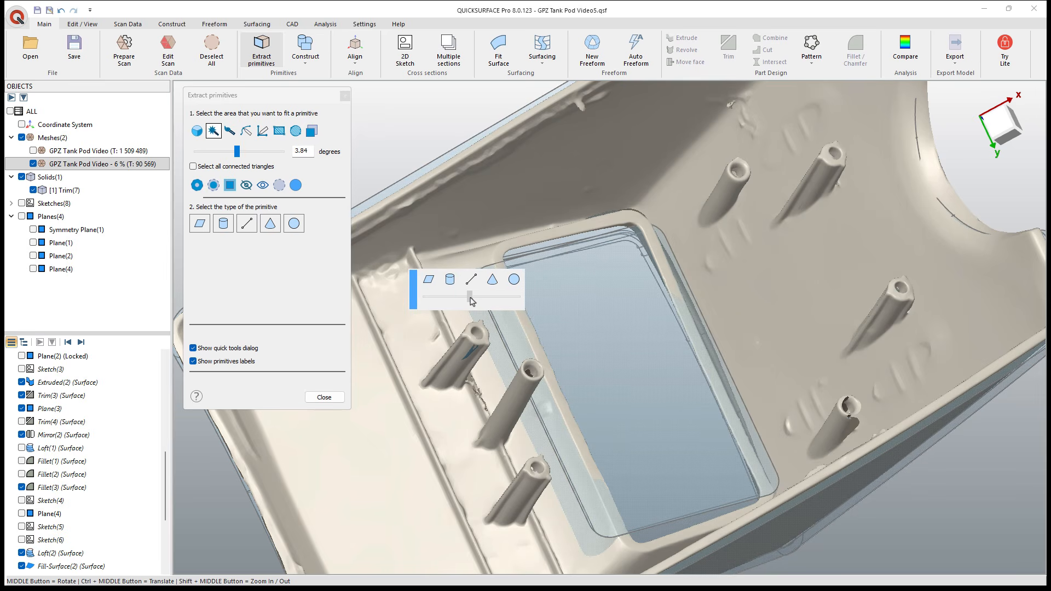
pyautogui.moveTo(472, 301); pyautogui.dragTo(488, 300)
pyautogui.scroll(2, 517, 431)
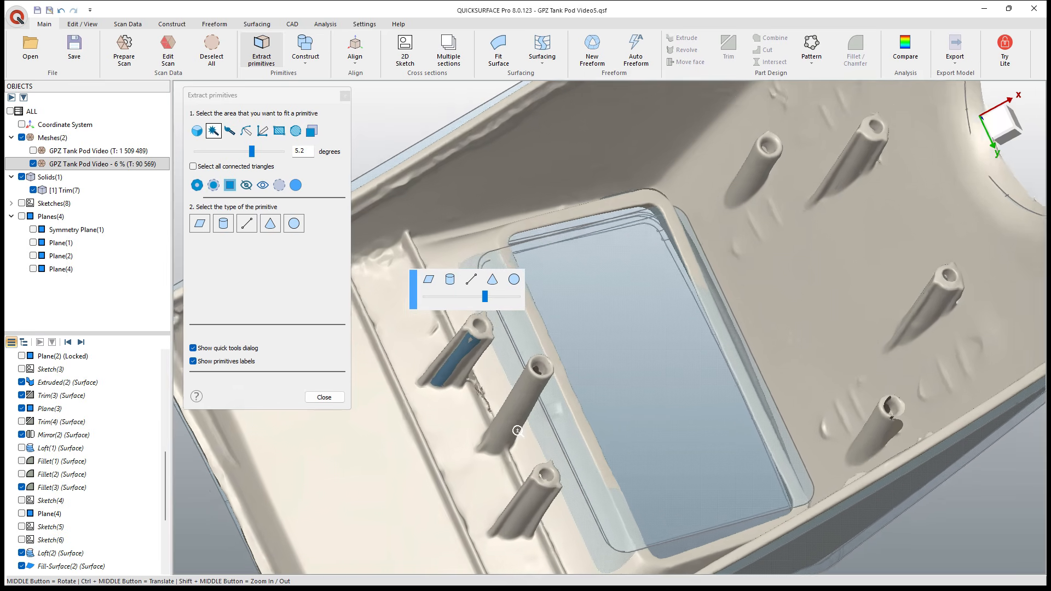
pyautogui.moveTo(517, 431); pyautogui.dragTo(461, 266, button='middle')
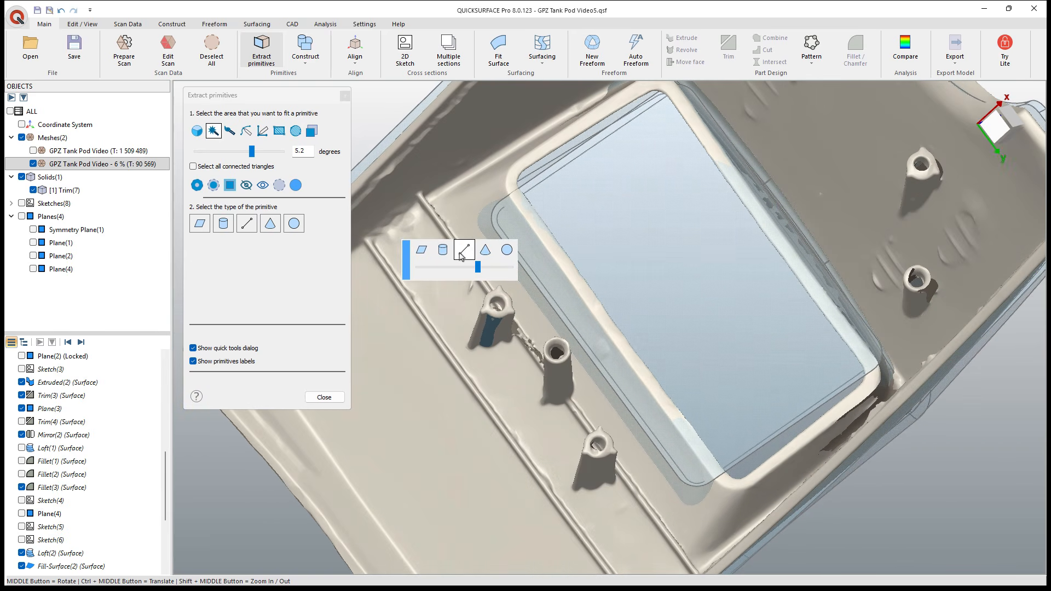
# Step: Fit a solid cylinder to the selected boss area, constrained perpendicular to Plane(1), and create it with primitive extraction kept open
pyautogui.click(444, 251)
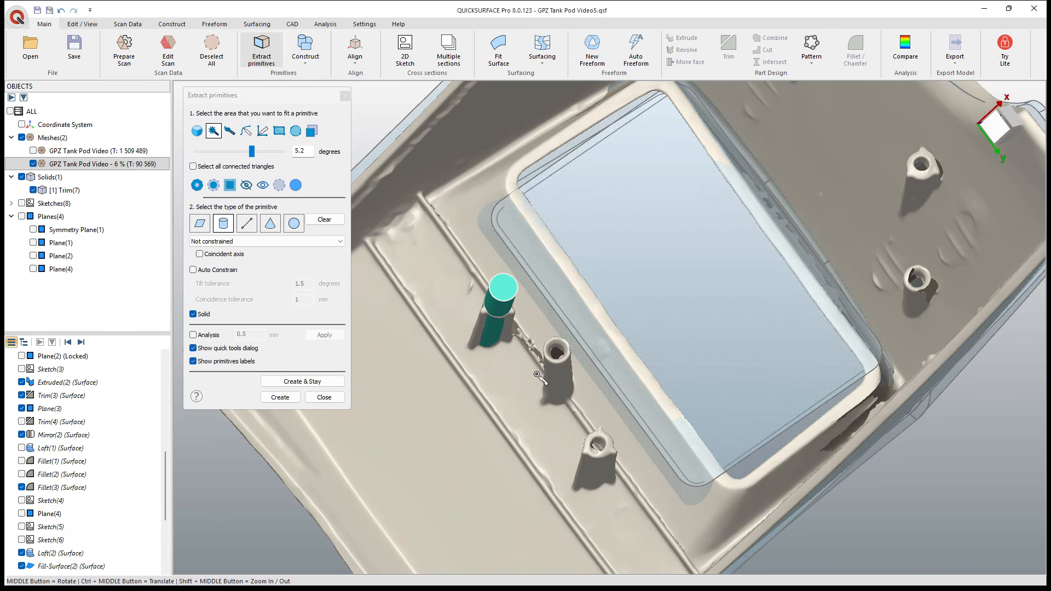
pyautogui.moveTo(541, 377); pyautogui.dragTo(536, 277, button='middle')
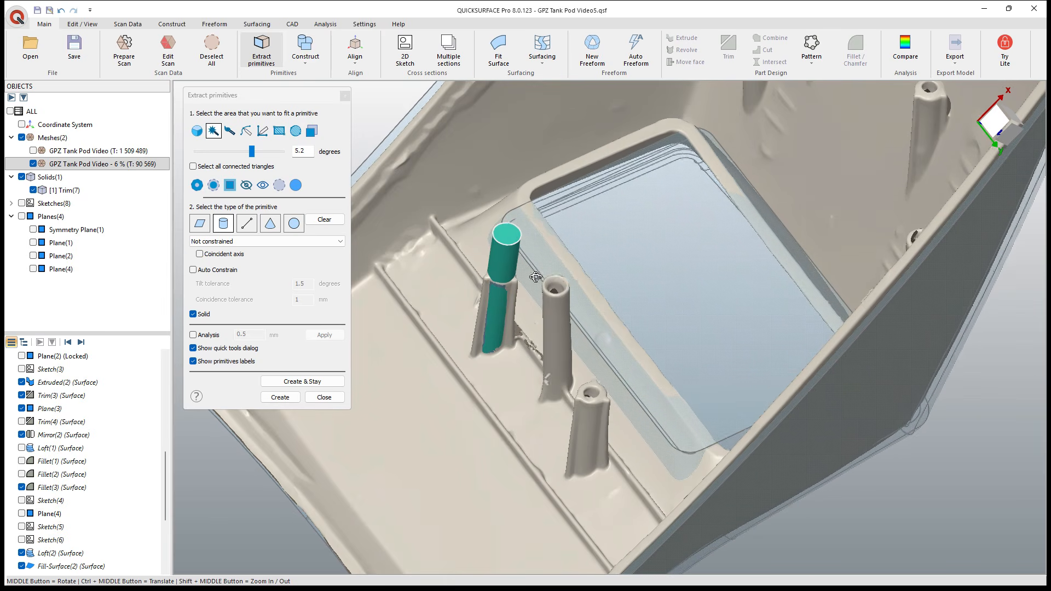
pyautogui.click(327, 241)
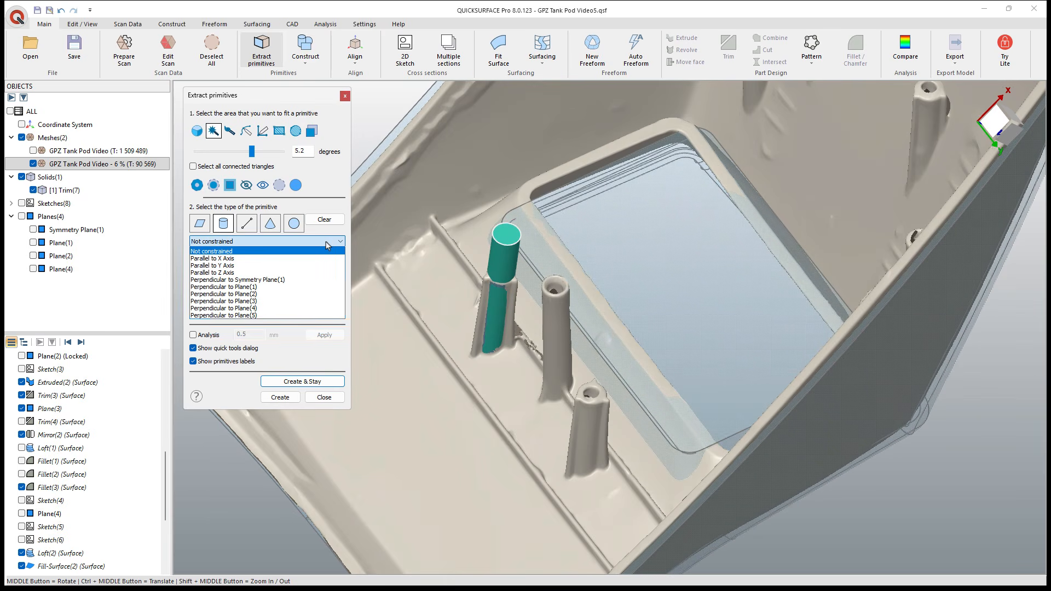
pyautogui.click(249, 288)
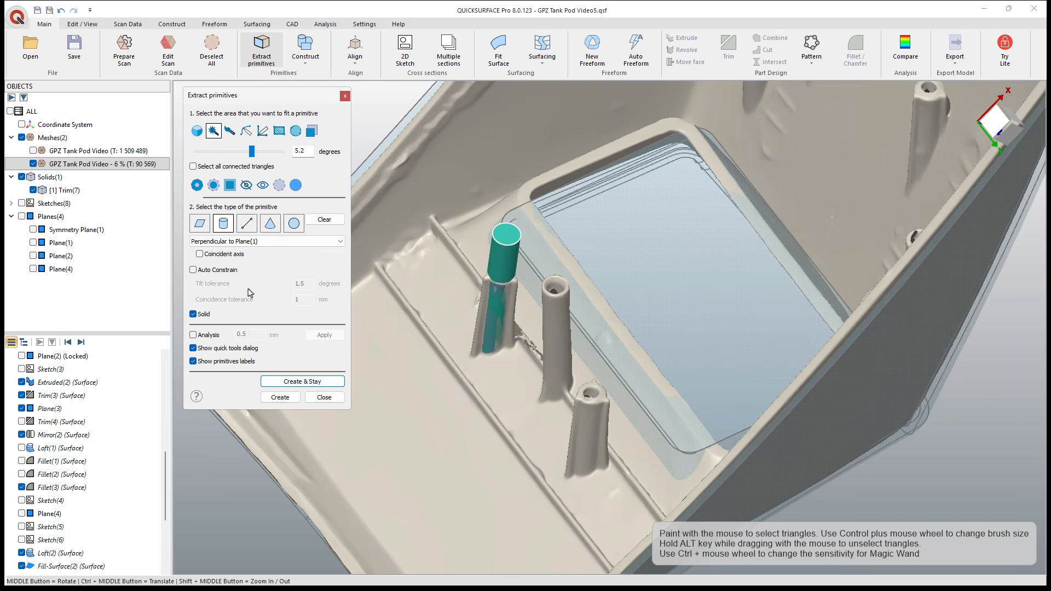
pyautogui.moveTo(566, 327); pyautogui.dragTo(346, 377, button='middle')
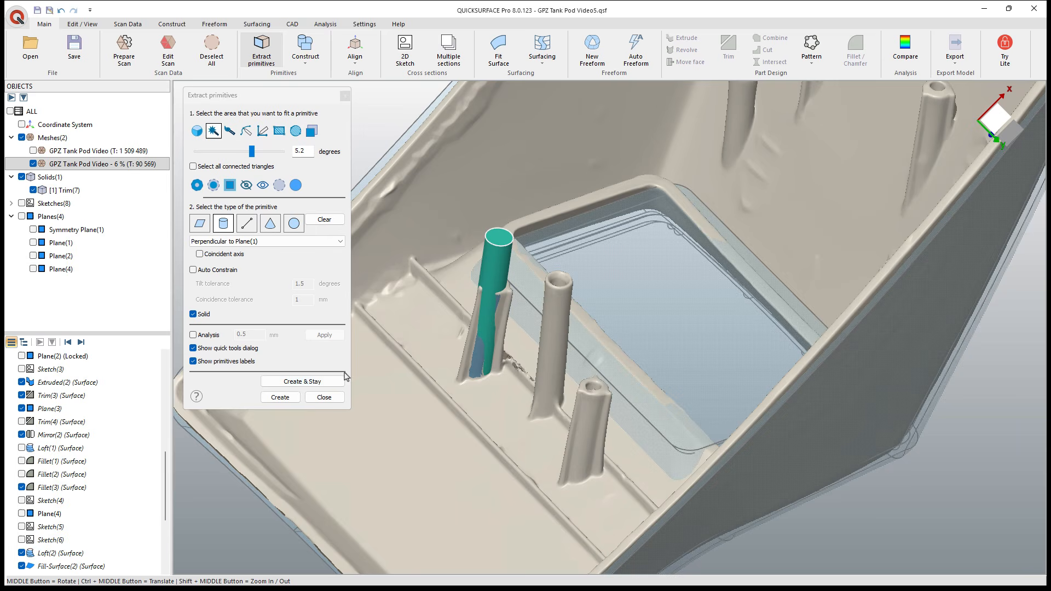
pyautogui.click(302, 382)
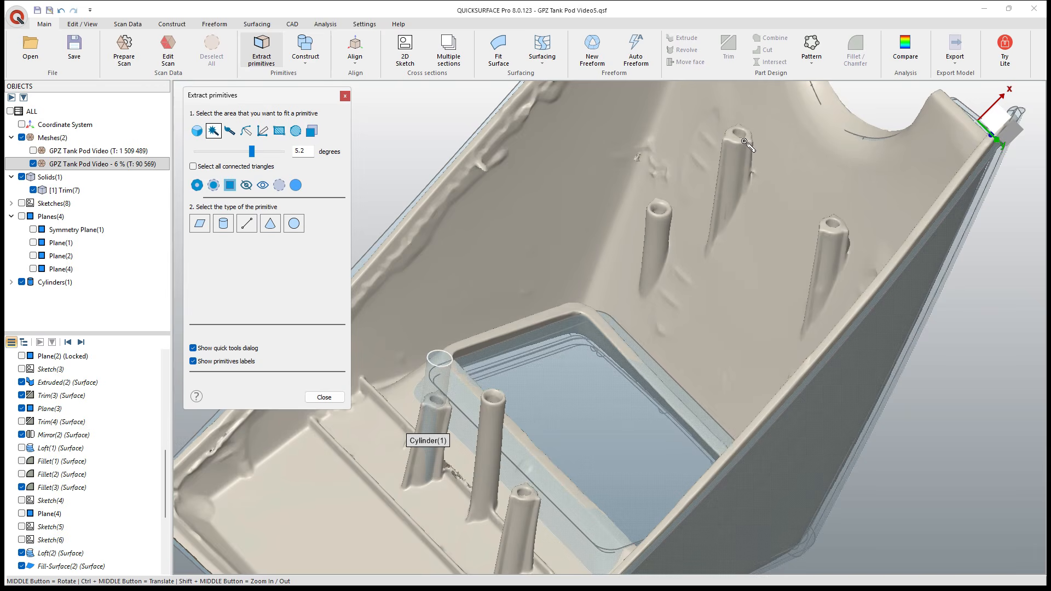
# Step: Extract a solid cylinder perpendicular to Plane(1) from a boss beside the curved cutout, finish the extraction and select the new cylinder
pyautogui.click(746, 143)
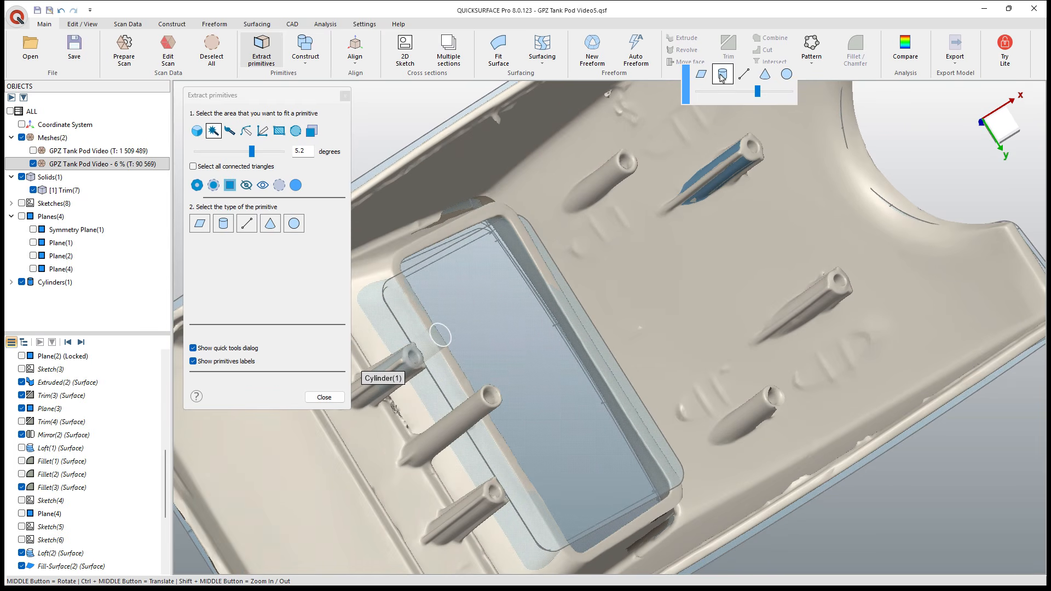
pyautogui.click(723, 75)
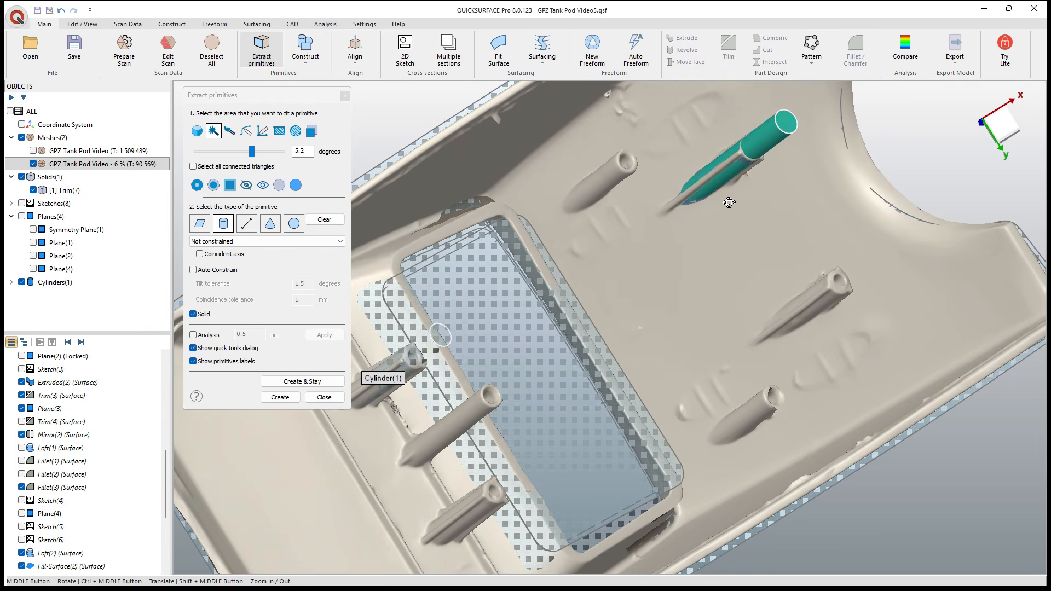
pyautogui.click(312, 242)
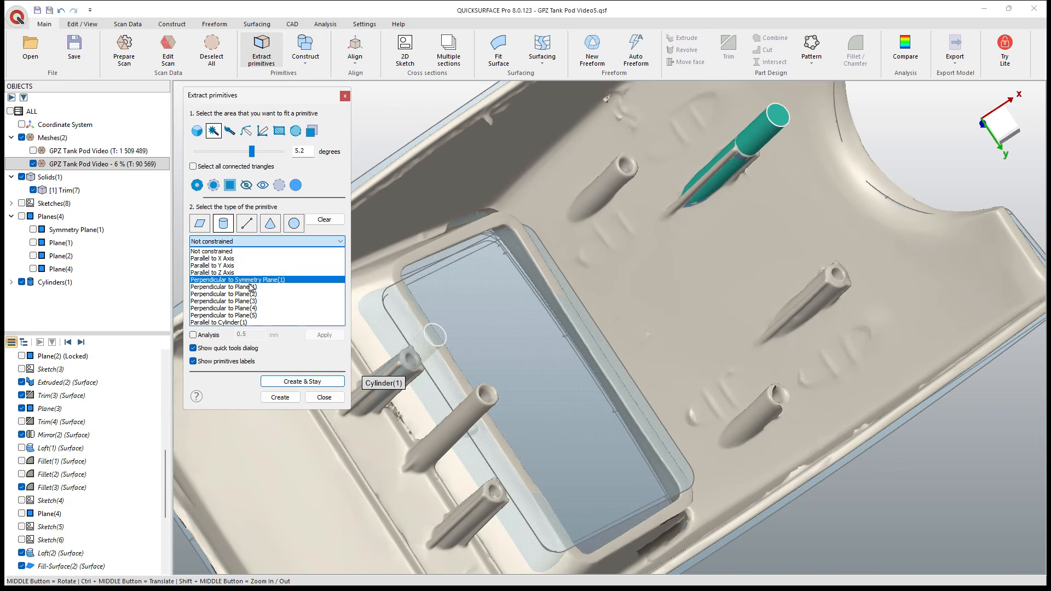
pyautogui.click(233, 287)
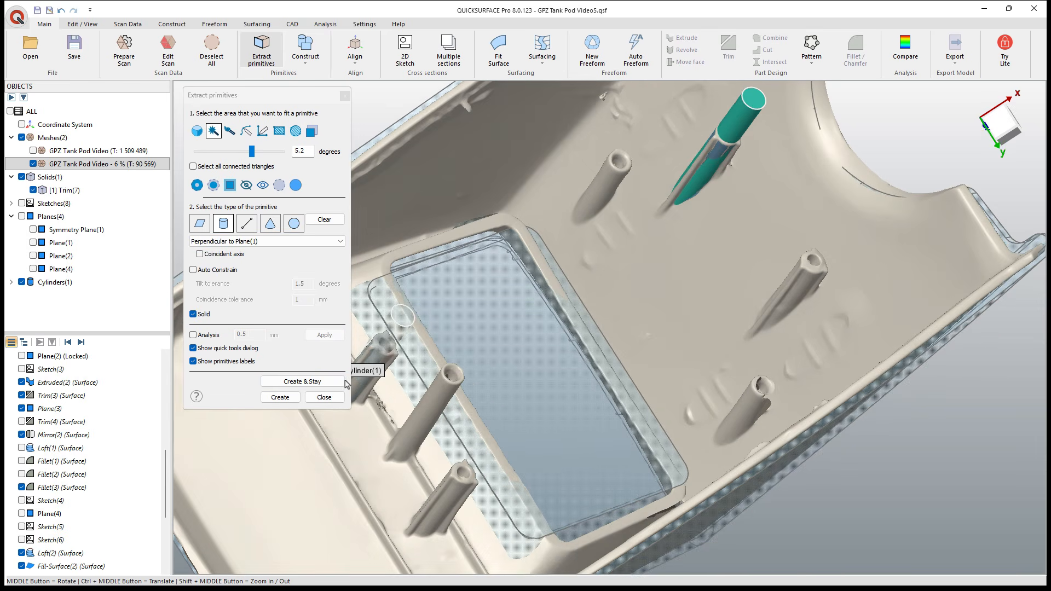
pyautogui.click(290, 397)
pyautogui.click(752, 104)
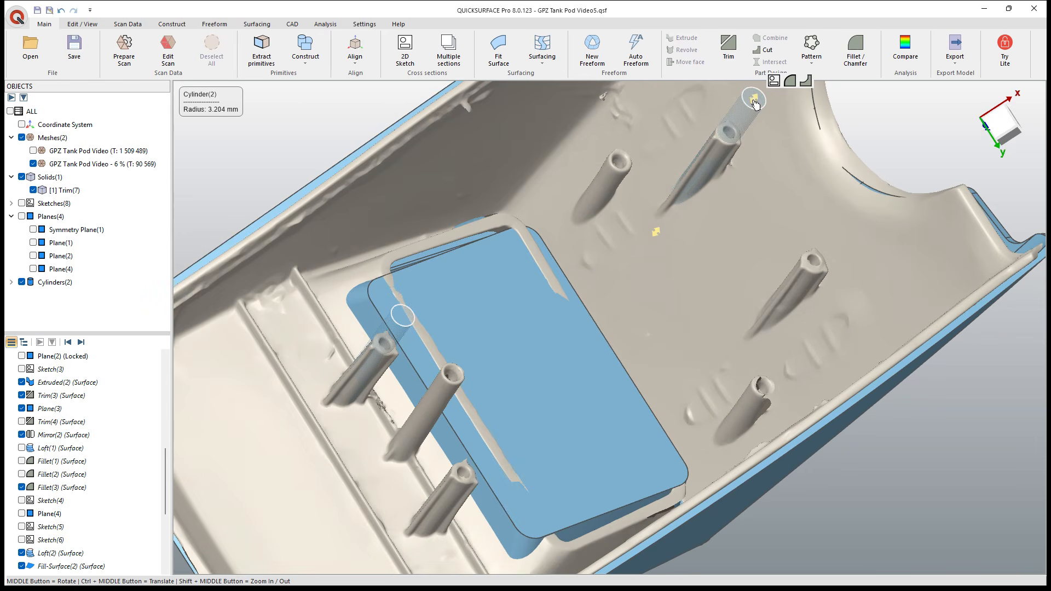
# Step: Shorten both fitted cylinders so their free ends line up with the tops of their scanned bosses, then deselect
pyautogui.moveTo(723, 132); pyautogui.dragTo(728, 131)
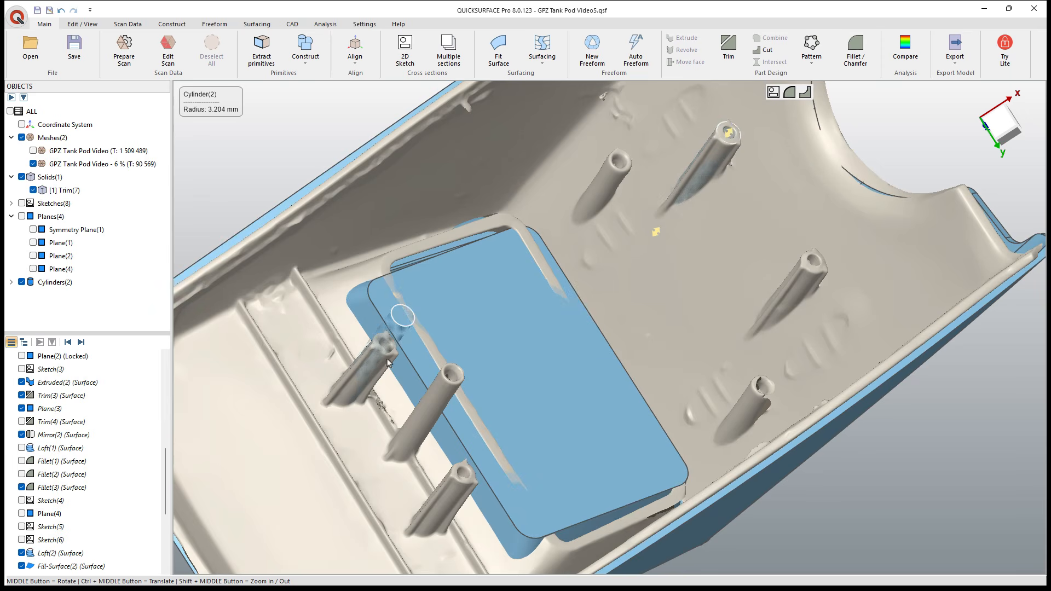
pyautogui.click(404, 318)
pyautogui.moveTo(403, 317); pyautogui.dragTo(380, 364)
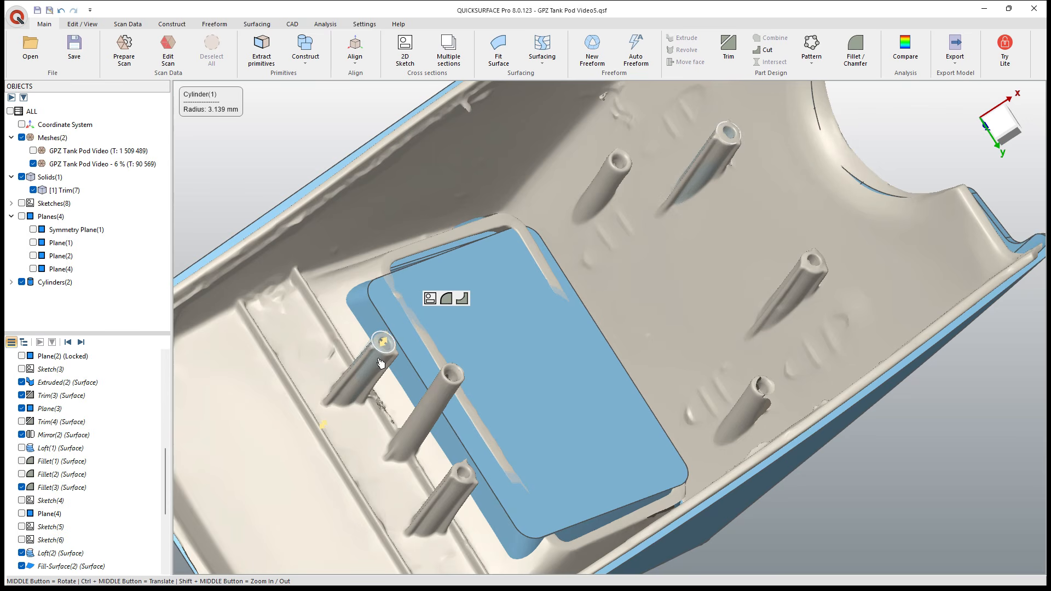
pyautogui.moveTo(551, 309)
pyautogui.mouseDown(button='middle')
pyautogui.moveTo(521, 308)
pyautogui.moveTo(833, 324)
pyautogui.mouseUp(button='middle')
pyautogui.scroll(-4, 591, 283)
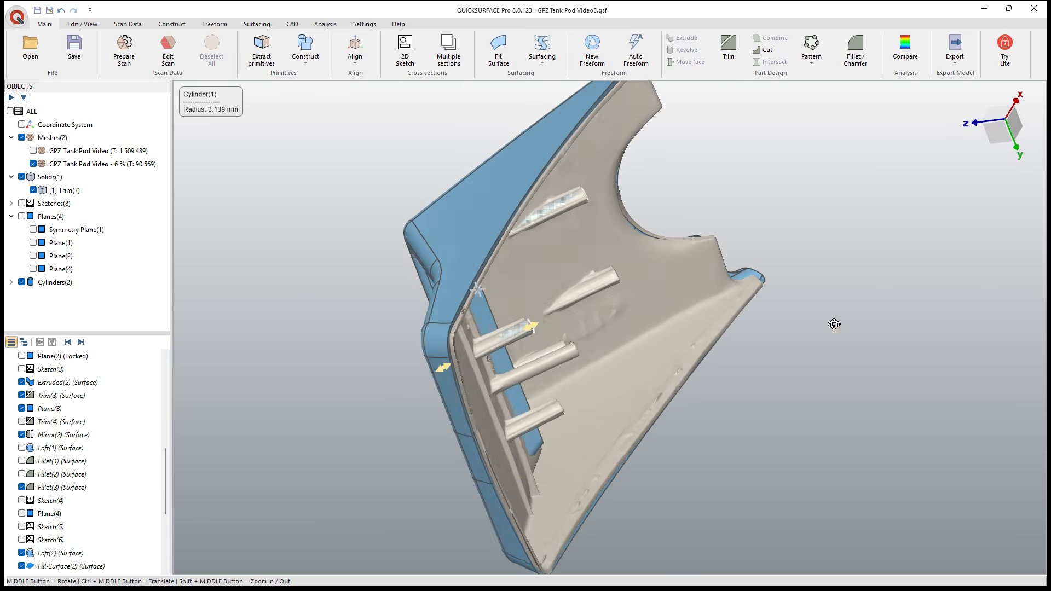
pyautogui.moveTo(506, 334)
pyautogui.mouseDown(button='middle')
pyautogui.moveTo(635, 309)
pyautogui.moveTo(534, 296)
pyautogui.moveTo(394, 298)
pyautogui.mouseUp(button='middle')
pyautogui.scroll(-4, 602, 338)
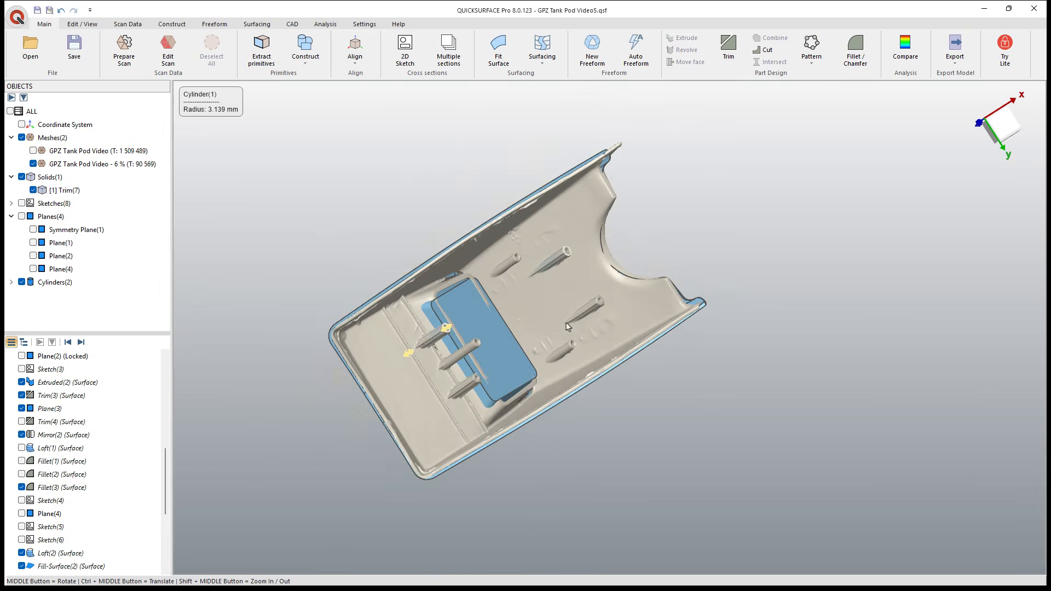
pyautogui.moveTo(568, 327); pyautogui.dragTo(440, 322, button='middle')
pyautogui.click(366, 198)
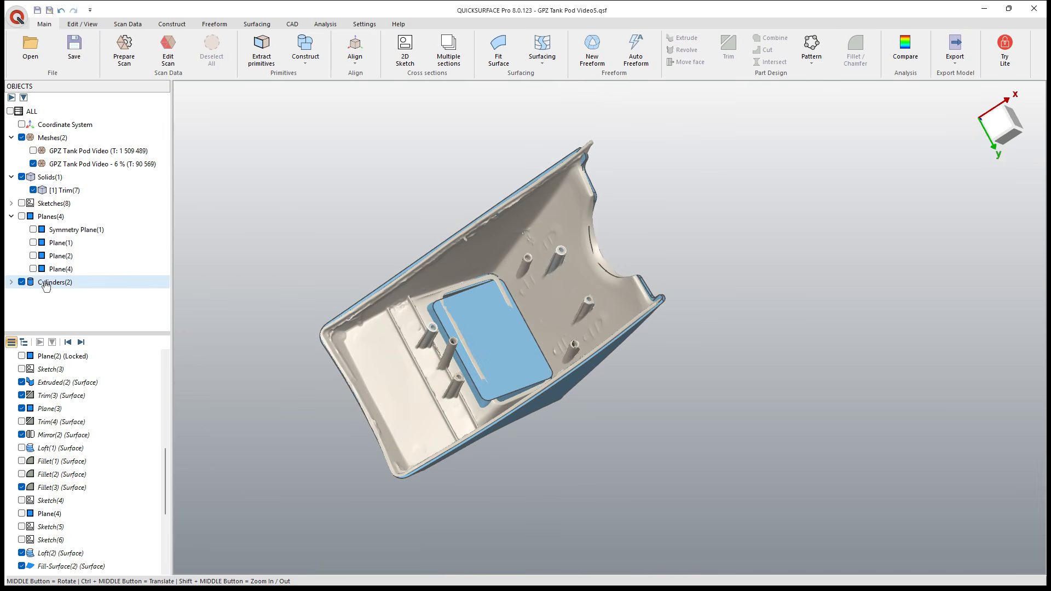
# Step: Hide the GPZ Tank Pod Video - 6 % mesh and turn off transparency for Cylinder(1) and Cylinder(2)
pyautogui.click(12, 283)
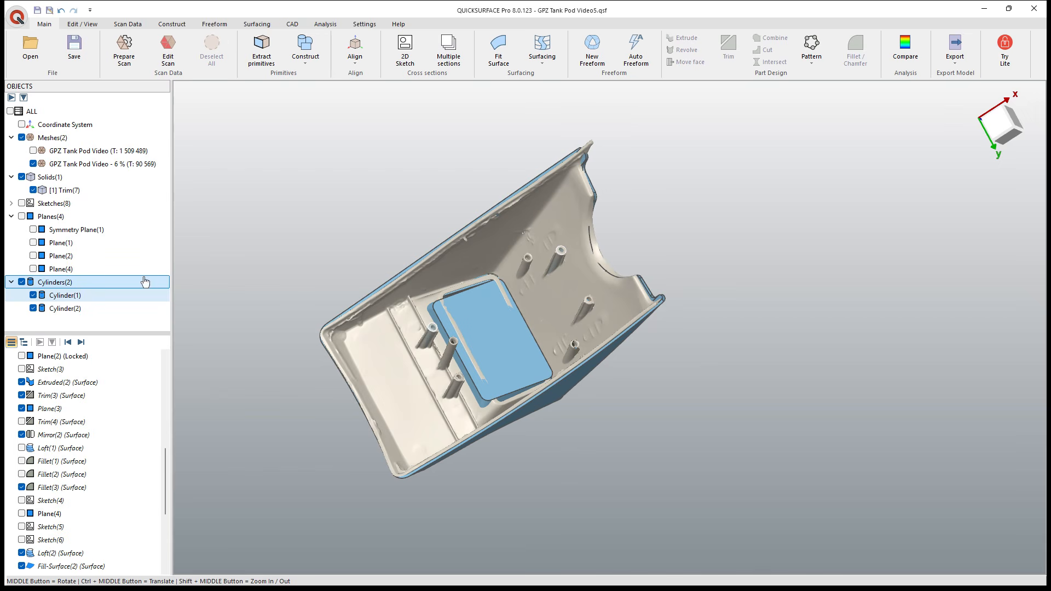
pyautogui.click(33, 163)
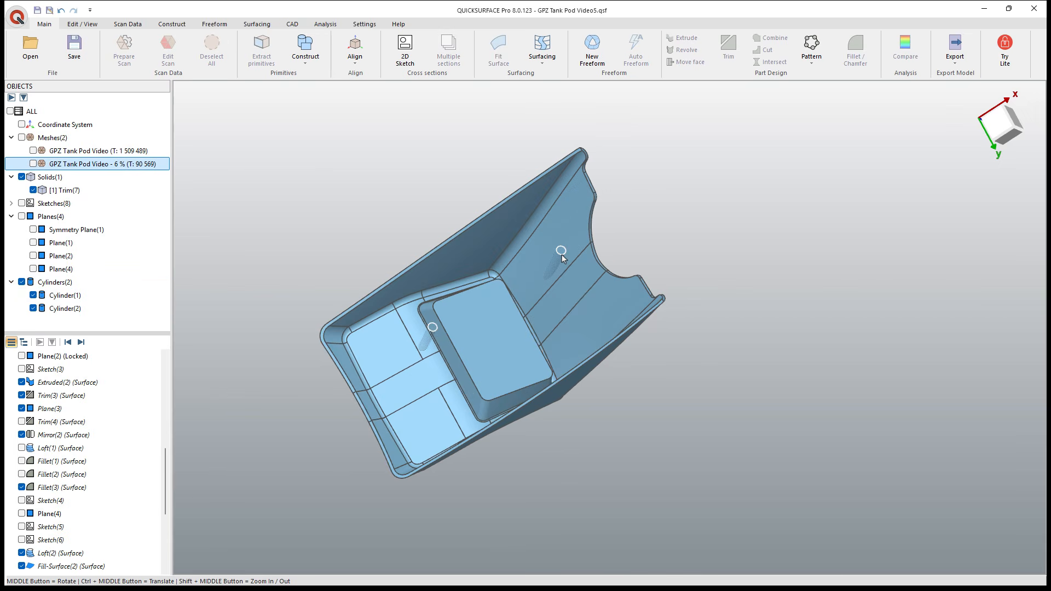
pyautogui.click(61, 296)
pyautogui.rightClick(64, 297)
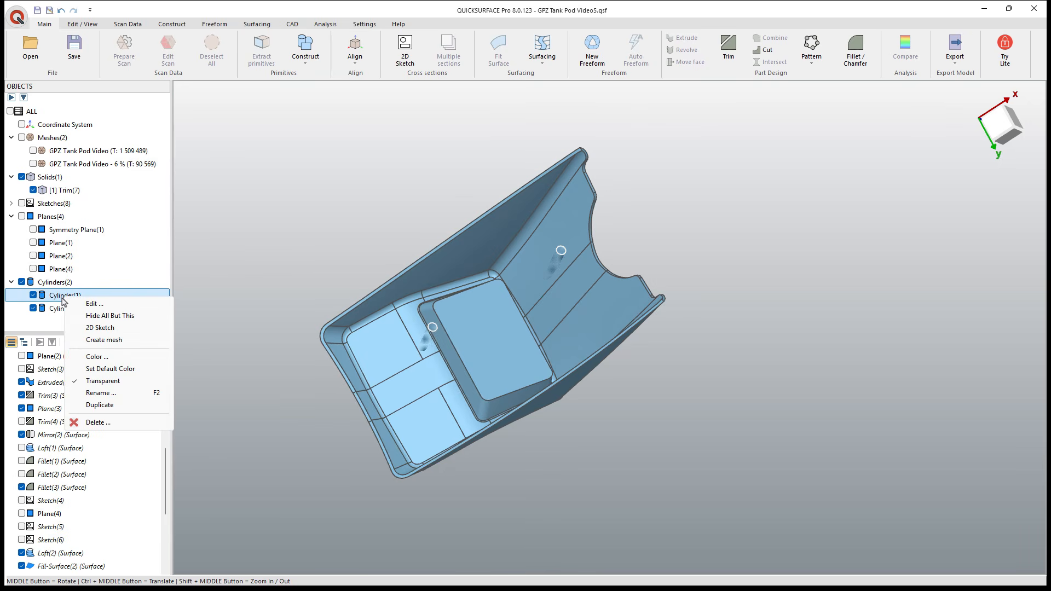
pyautogui.click(106, 382)
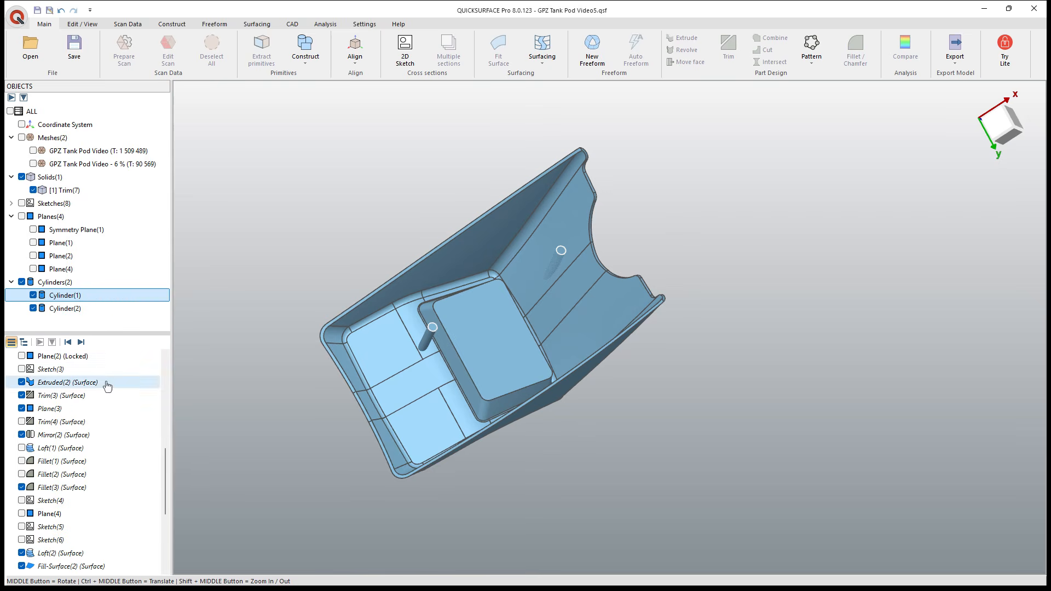
pyautogui.click(63, 309)
pyautogui.rightClick(63, 310)
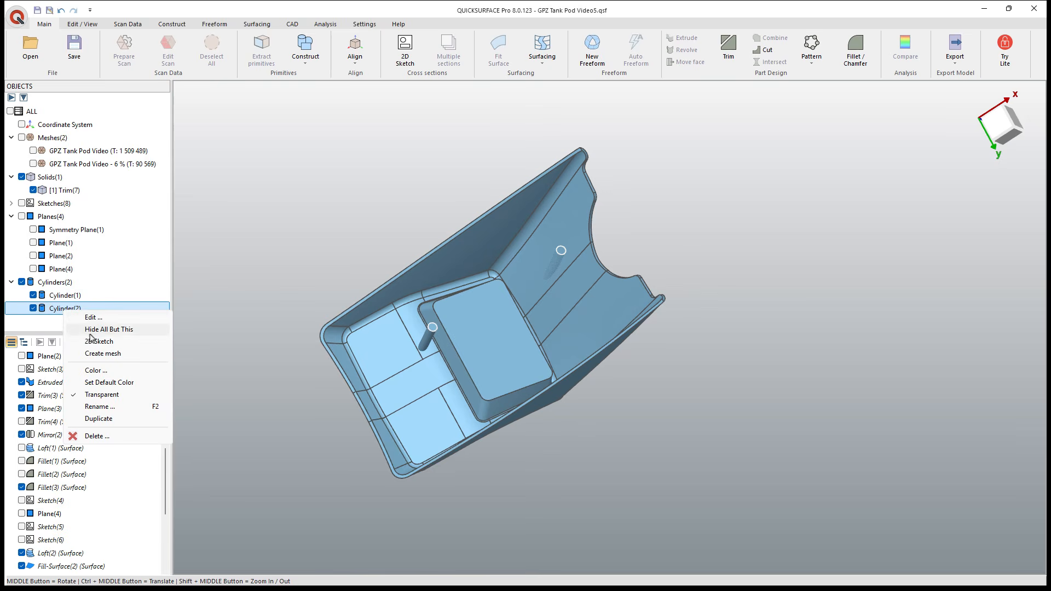
pyautogui.click(94, 394)
# Step: Examine from the inside and outside of the trimmed solid how the two cylinders meet and pass through its walls
pyautogui.moveTo(407, 237); pyautogui.dragTo(438, 178, button='middle')
pyautogui.scroll(-3, 496, 271)
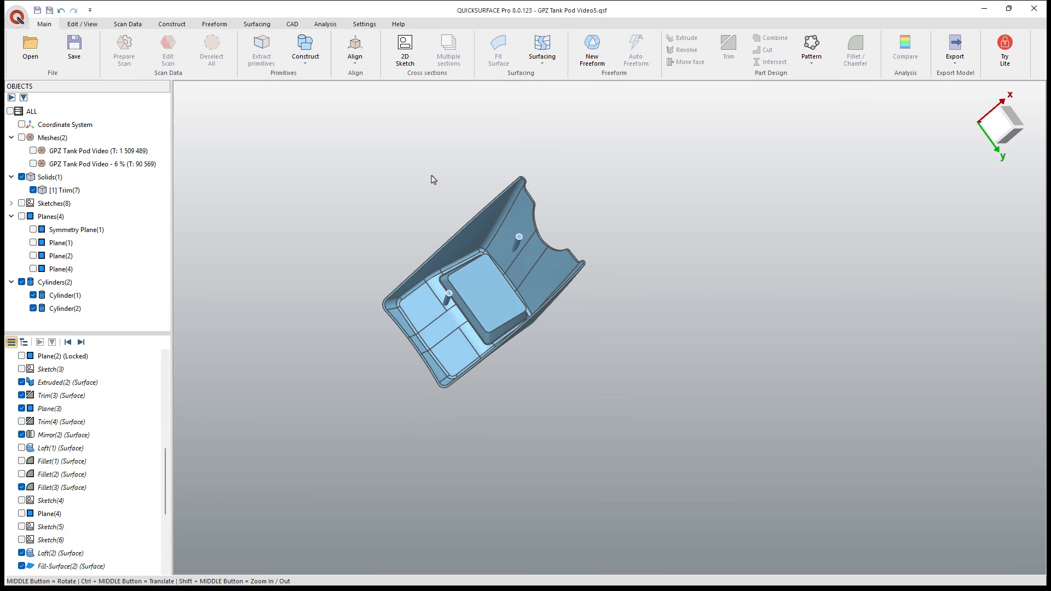
pyautogui.scroll(5, 469, 307)
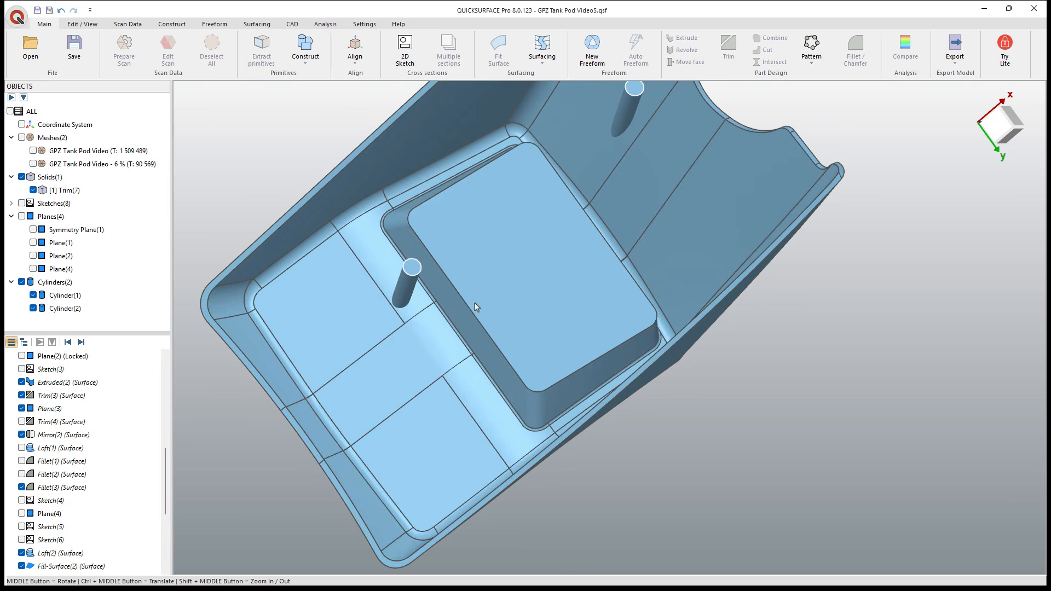
pyautogui.moveTo(476, 306)
pyautogui.mouseDown(button='middle')
pyautogui.moveTo(462, 274)
pyautogui.moveTo(421, 247)
pyautogui.mouseUp(button='middle')
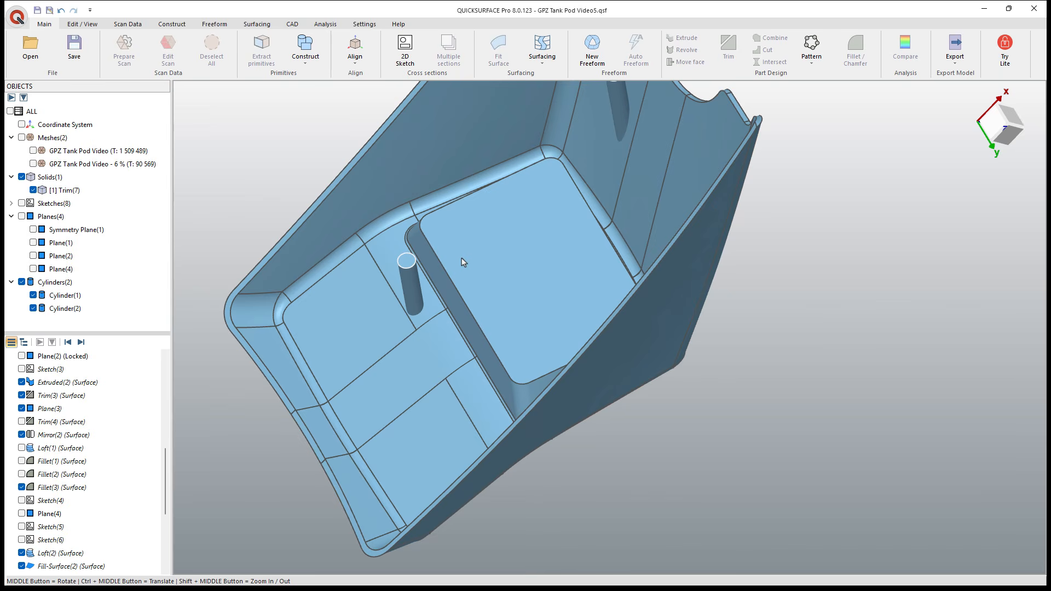
pyautogui.moveTo(574, 235)
pyautogui.mouseDown(button='middle')
pyautogui.moveTo(672, 244)
pyautogui.moveTo(655, 214)
pyautogui.mouseUp(button='middle')
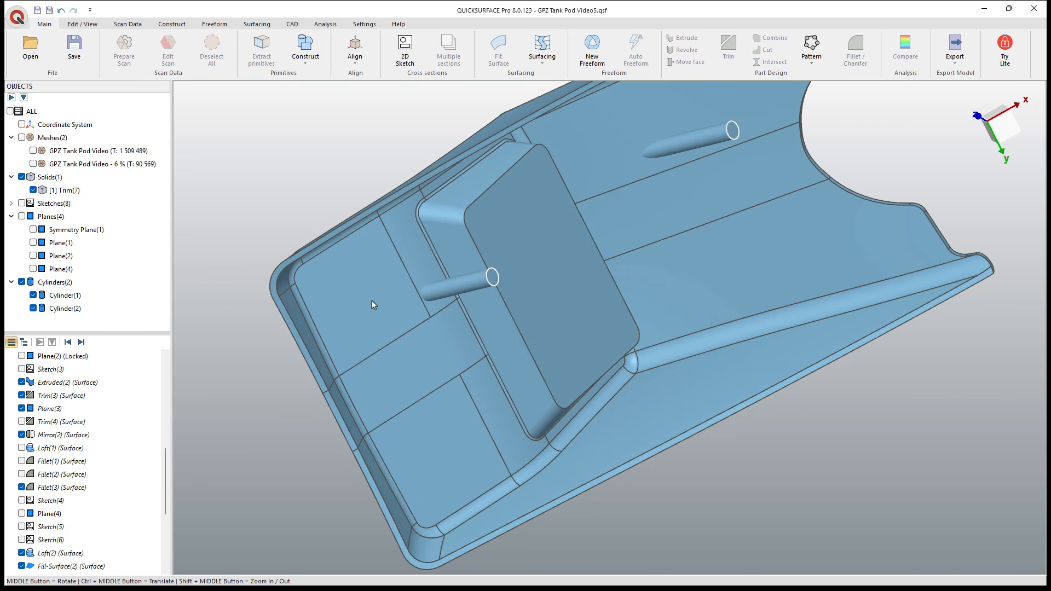
pyautogui.moveTo(373, 300)
pyautogui.mouseDown(button='middle')
pyautogui.moveTo(840, 332)
pyautogui.moveTo(562, 433)
pyautogui.moveTo(712, 413)
pyautogui.moveTo(685, 383)
pyautogui.moveTo(575, 353)
pyautogui.moveTo(824, 372)
pyautogui.moveTo(908, 364)
pyautogui.moveTo(559, 274)
pyautogui.moveTo(562, 293)
pyautogui.moveTo(467, 348)
pyautogui.mouseUp(button='middle')
pyautogui.moveTo(456, 291)
pyautogui.mouseDown(button='middle')
pyautogui.moveTo(541, 328)
pyautogui.moveTo(540, 286)
pyautogui.moveTo(599, 380)
pyautogui.moveTo(606, 336)
pyautogui.moveTo(585, 190)
pyautogui.mouseUp(button='middle')
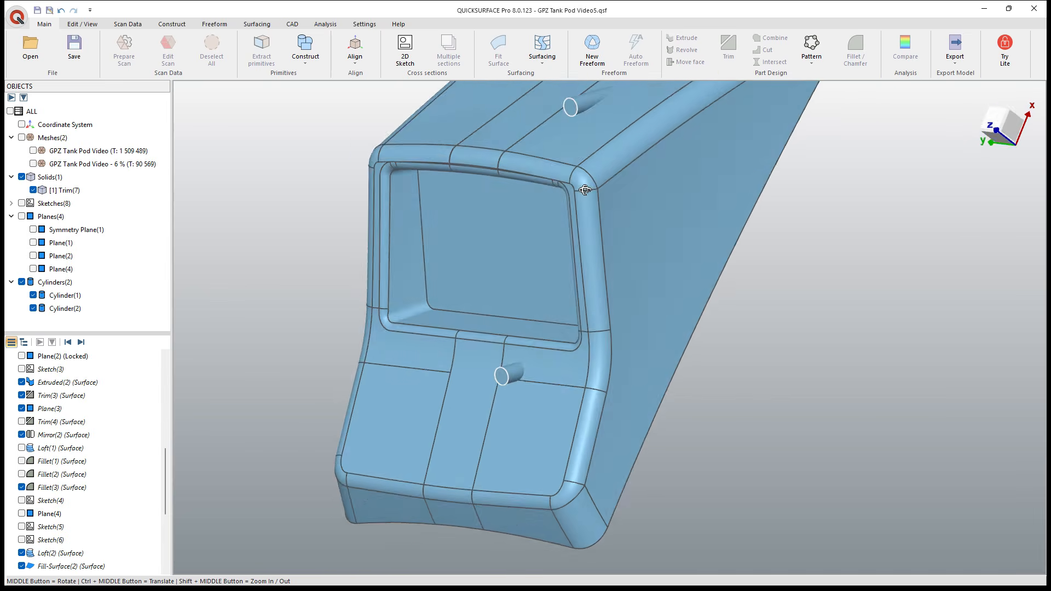
pyautogui.scroll(-5, 613, 270)
pyautogui.moveTo(615, 248); pyautogui.dragTo(606, 265, button='middle')
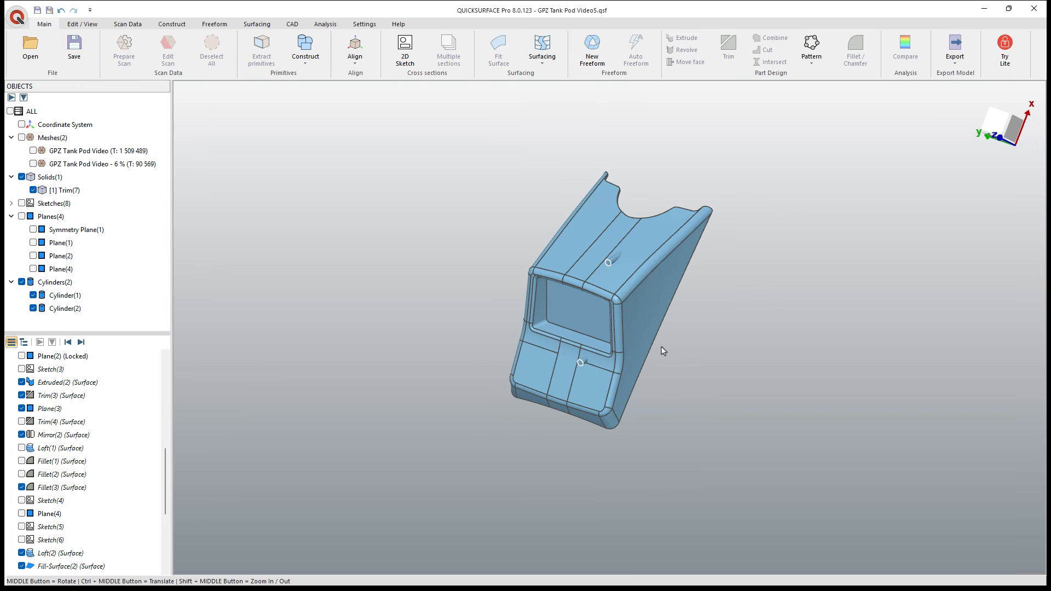
pyautogui.moveTo(661, 347); pyautogui.dragTo(612, 252, button='middle')
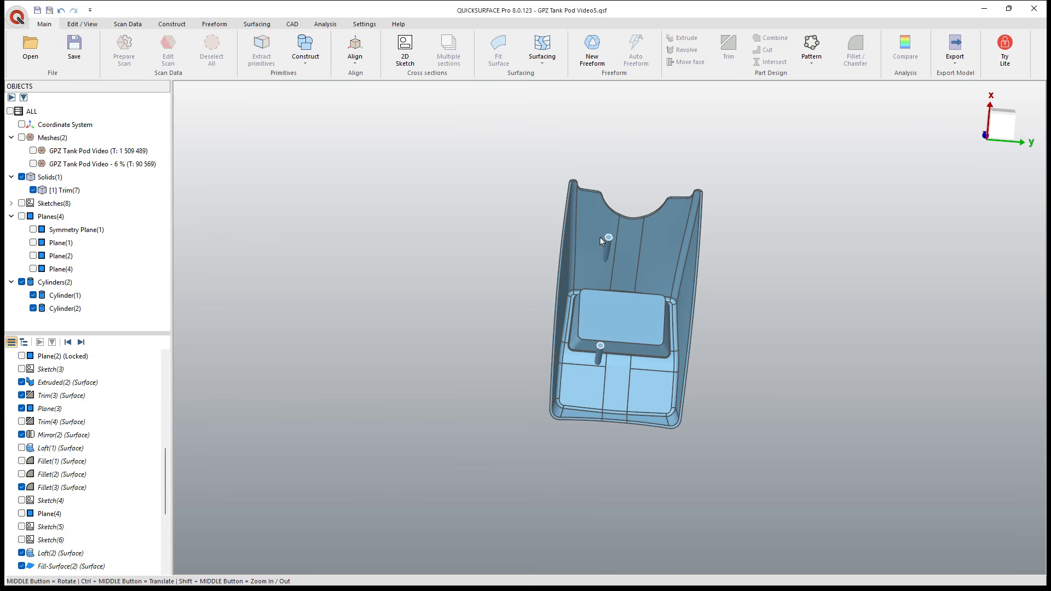
pyautogui.moveTo(601, 238); pyautogui.dragTo(662, 300, button='middle')
pyautogui.moveTo(606, 280); pyautogui.dragTo(905, 369, button='middle')
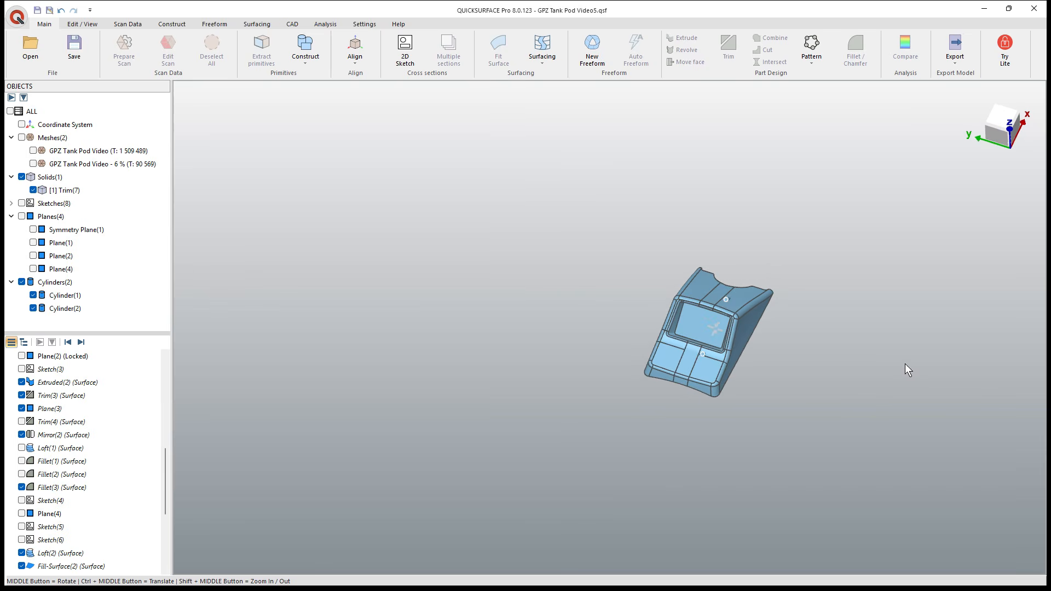
pyautogui.scroll(4, 845, 354)
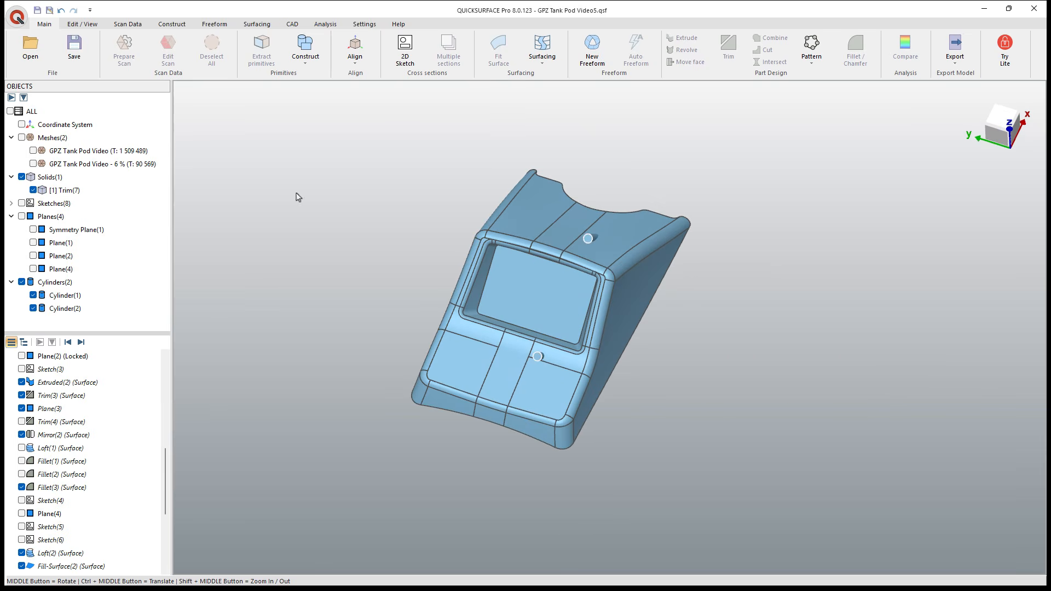
# Step: Save the project and export the model as GPZ Tank Pod Video with cyl in STEP AP242 Draft International Standard format
pyautogui.click(76, 45)
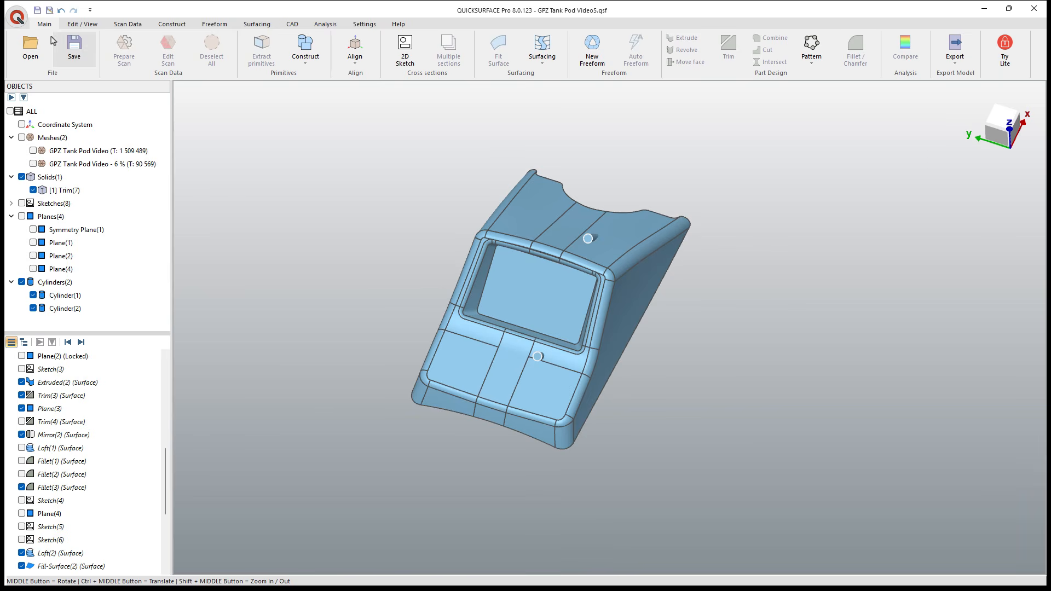
pyautogui.click(17, 19)
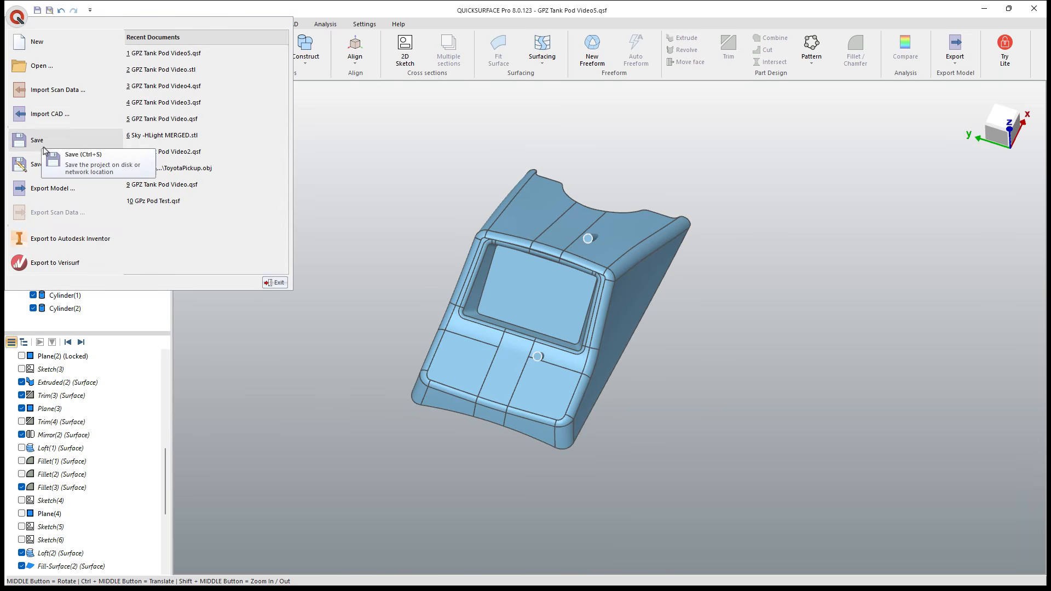
pyautogui.click(48, 189)
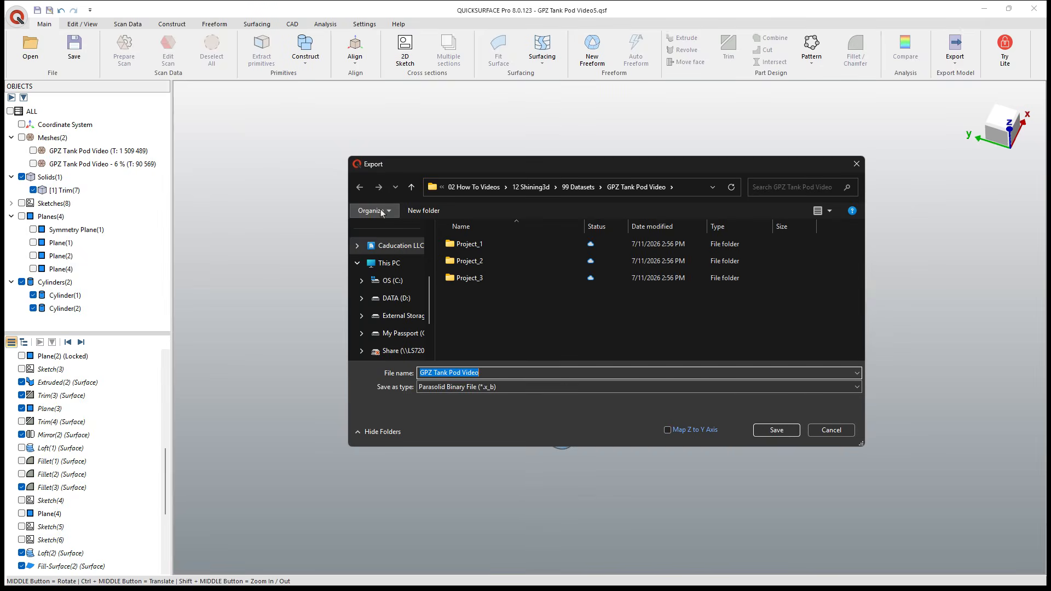
pyautogui.click(491, 377)
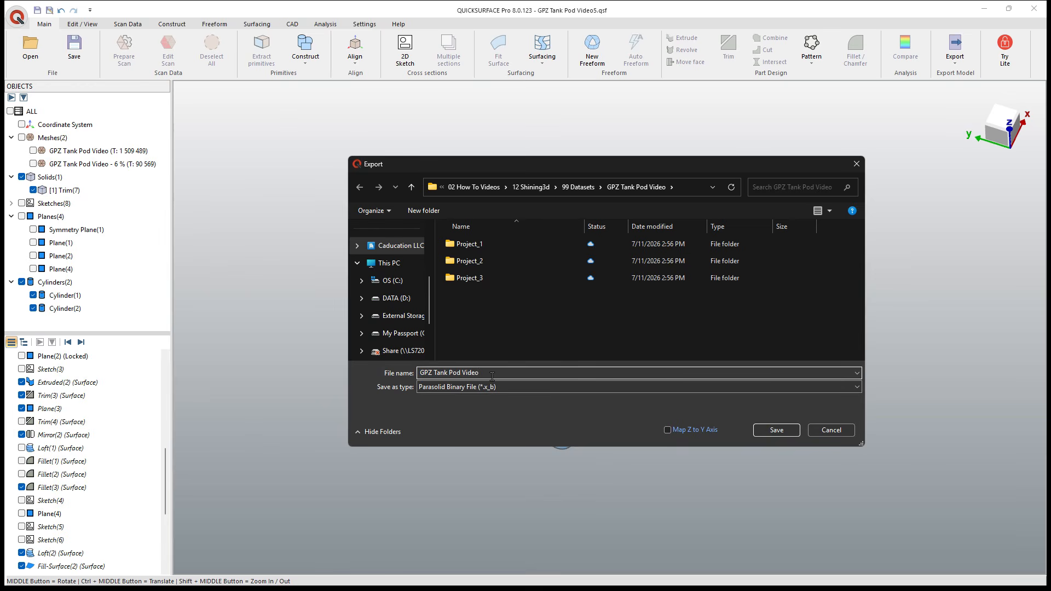
pyautogui.write('with cyl')
pyautogui.click(573, 391)
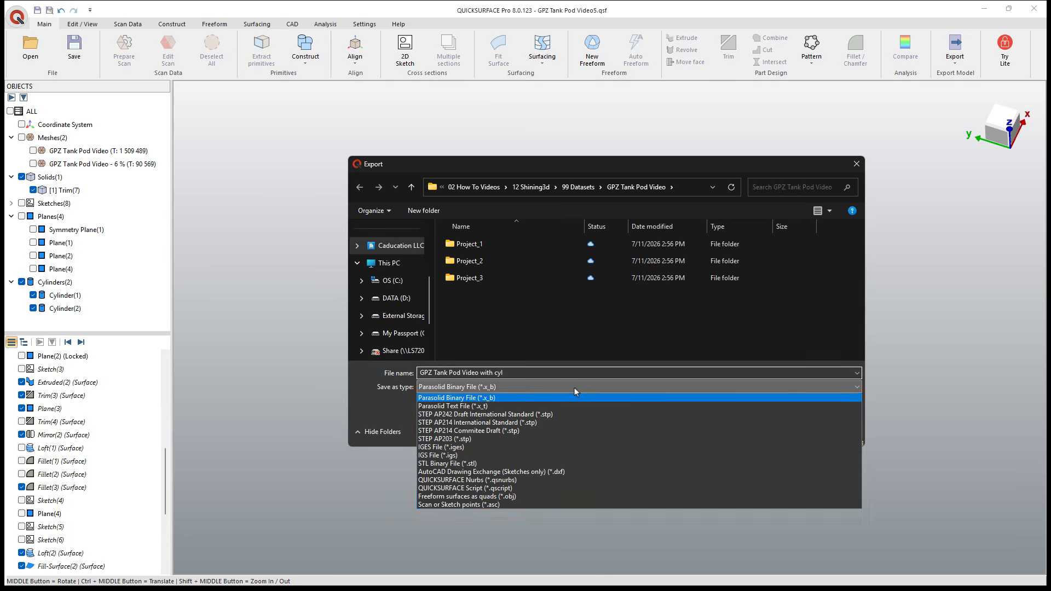
pyautogui.click(513, 415)
pyautogui.click(782, 430)
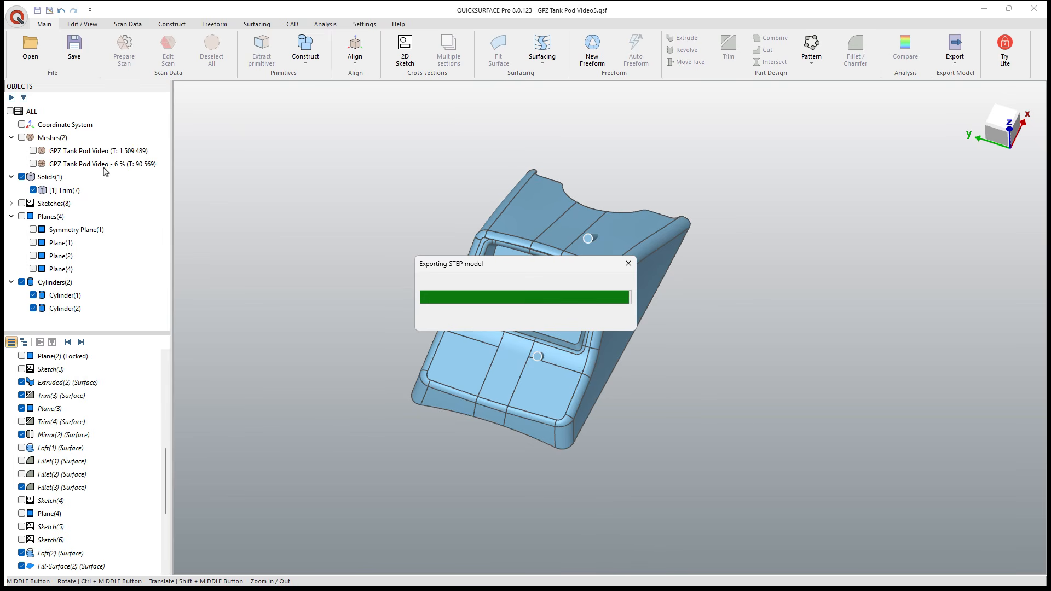
# Step: Show the 6 % mesh and export it to Downloads as the binary STL GPZ Tank Pod Video - 6 % Align
pyautogui.click(33, 164)
pyautogui.rightClick(65, 167)
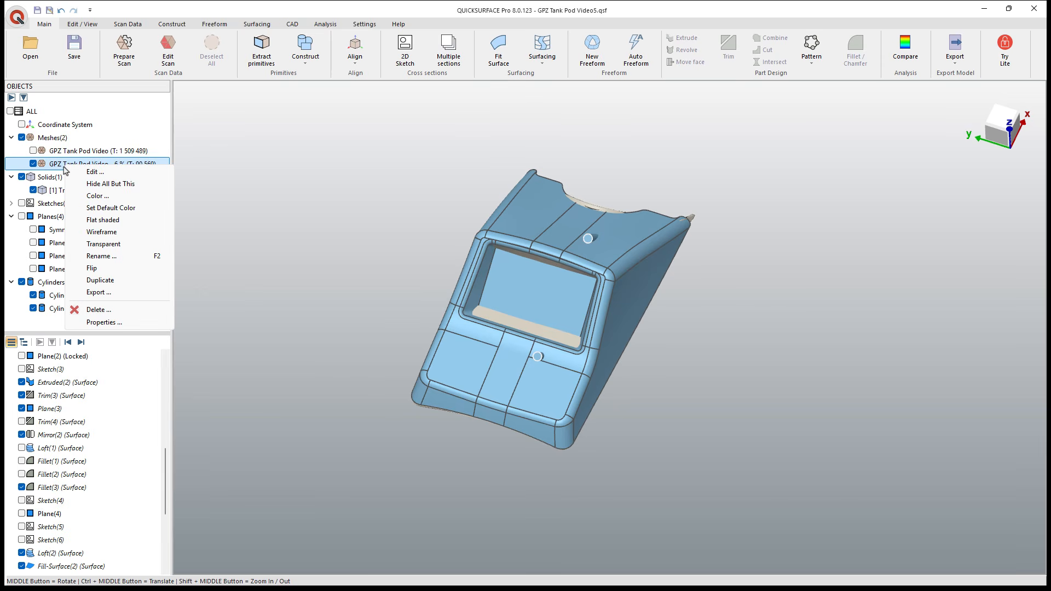
pyautogui.click(101, 292)
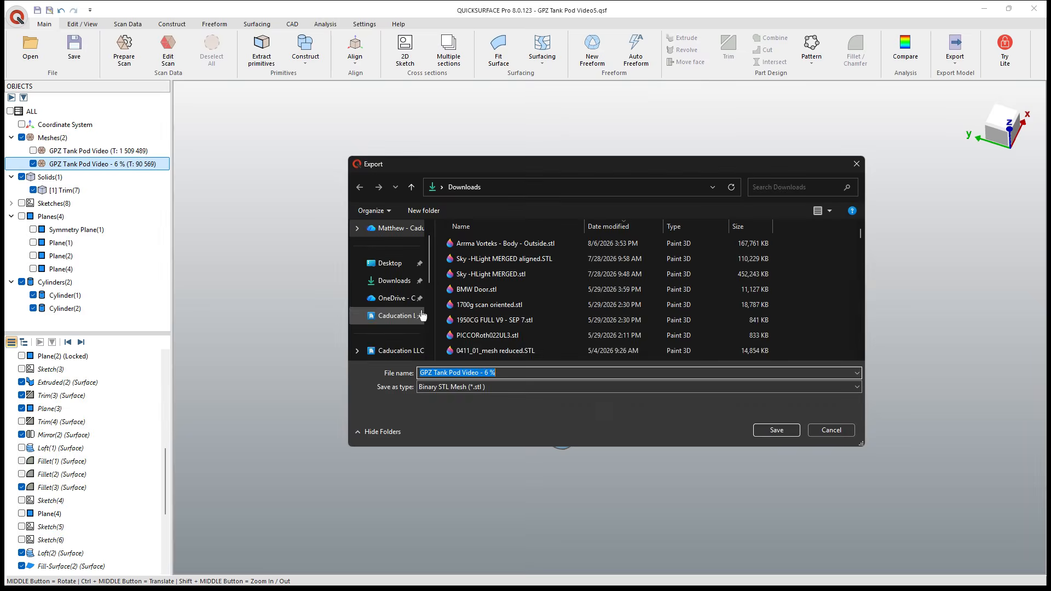
pyautogui.click(527, 374)
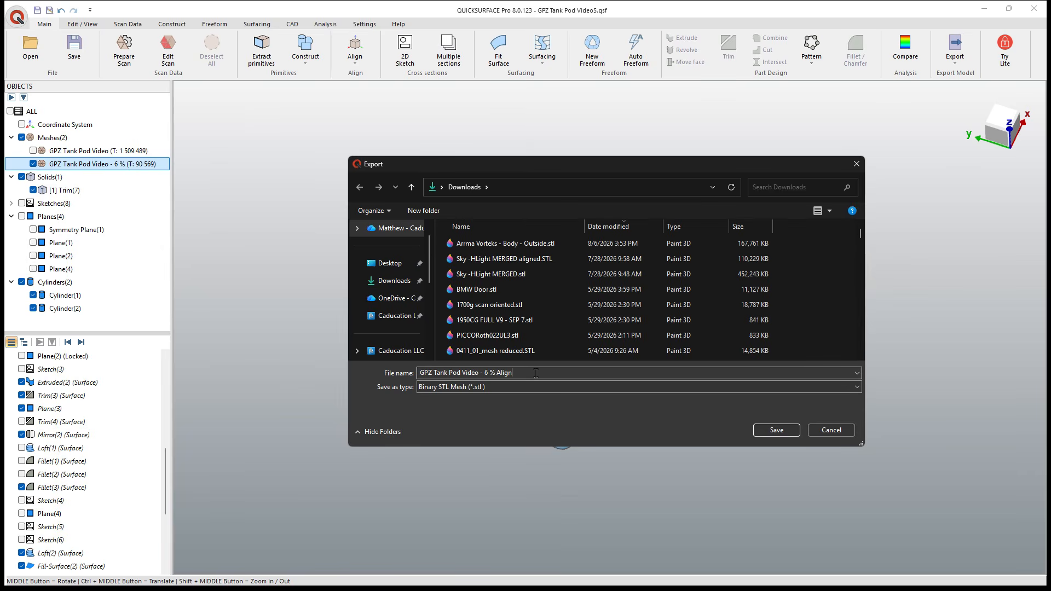
pyautogui.press('Return')
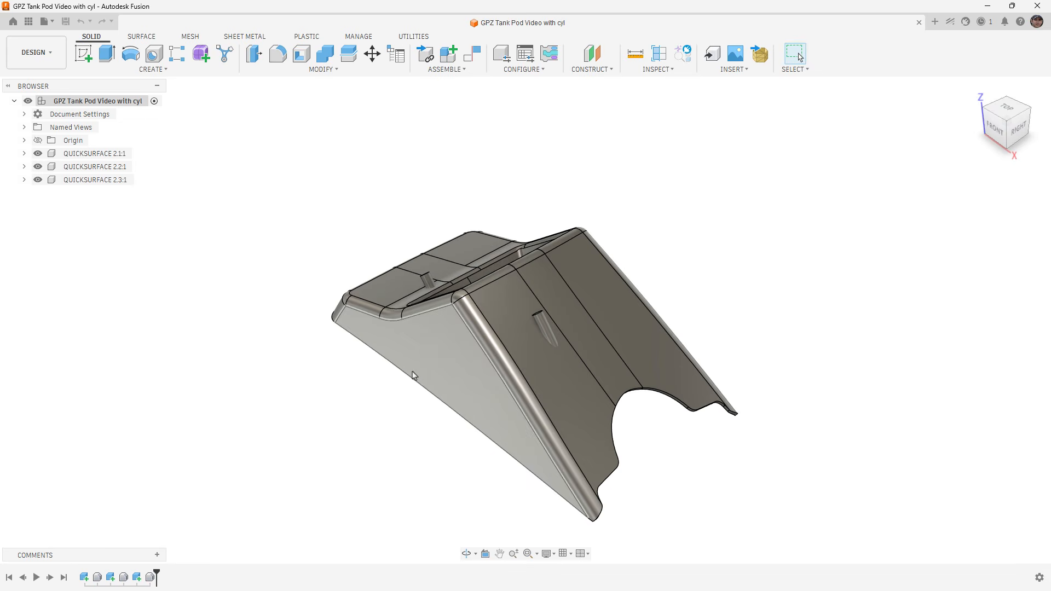
# Step: Expand the three QUICKSURFACE components down to their bodies, checking which ones hold the two cylinders
pyautogui.keyDown('shift'); pyautogui.moveTo(416, 376); pyautogui.dragTo(456, 340, button='middle'); pyautogui.keyUp('shift')
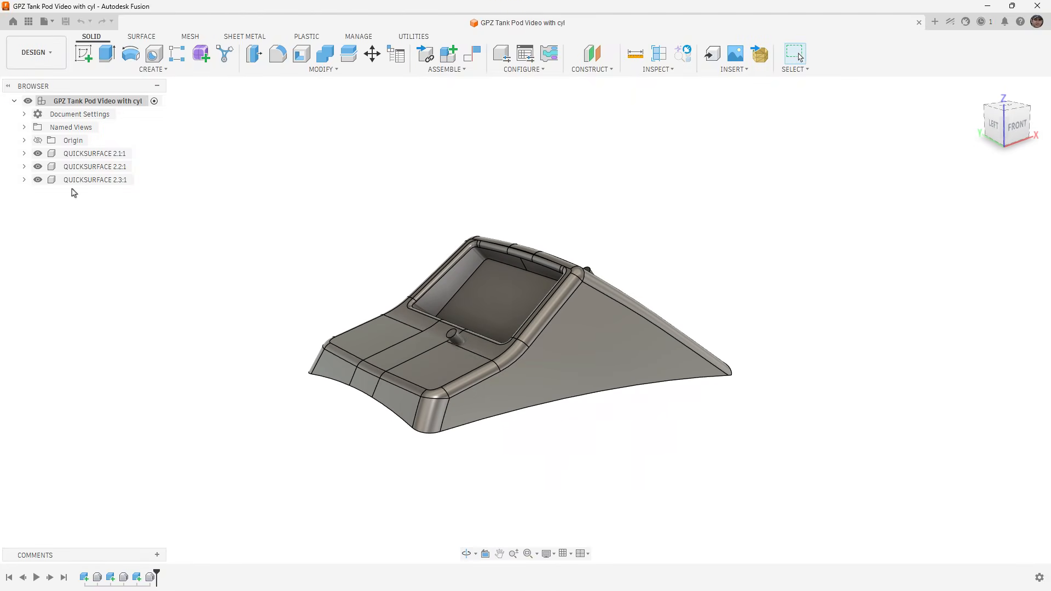
pyautogui.click(95, 167)
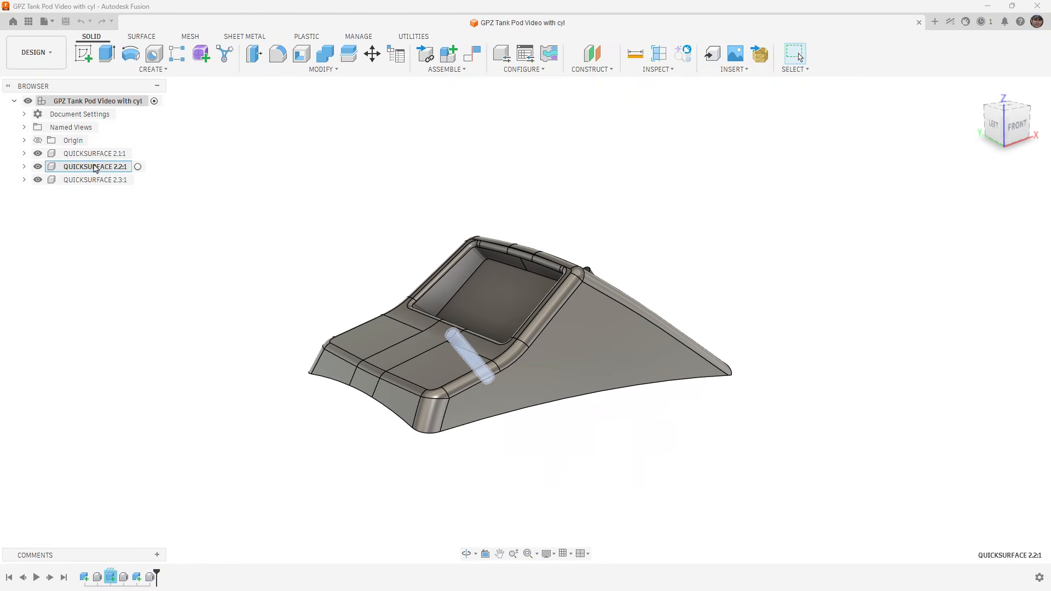
pyautogui.click(24, 167)
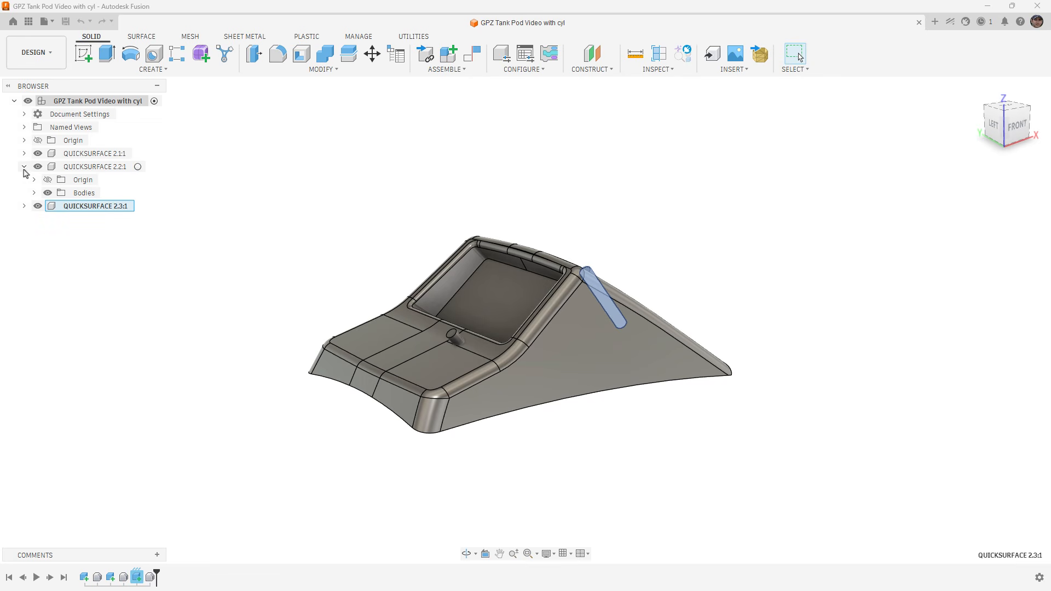
pyautogui.click(25, 206)
pyautogui.click(34, 193)
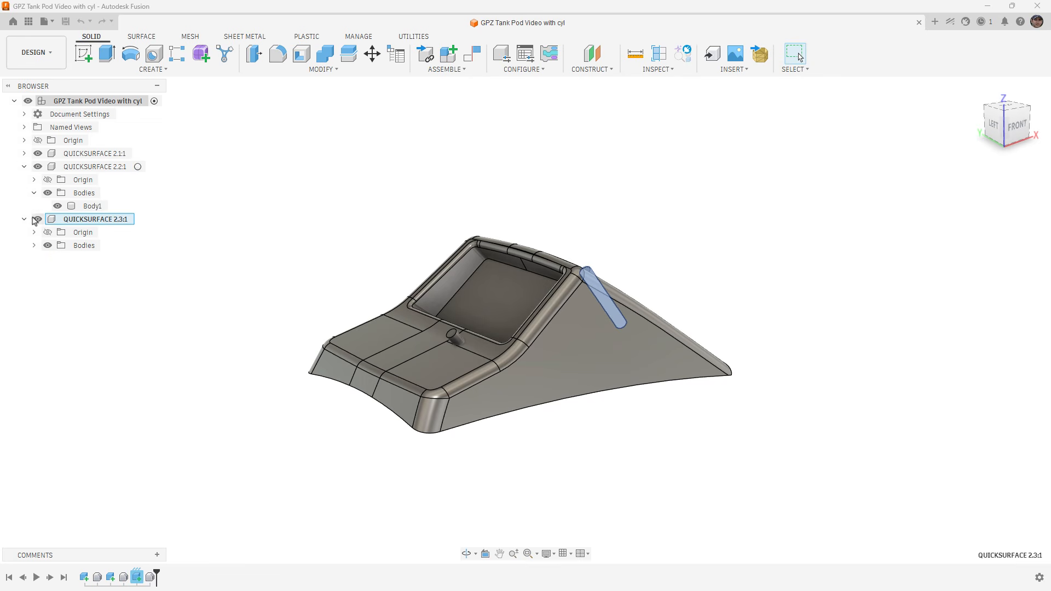
pyautogui.click(92, 260)
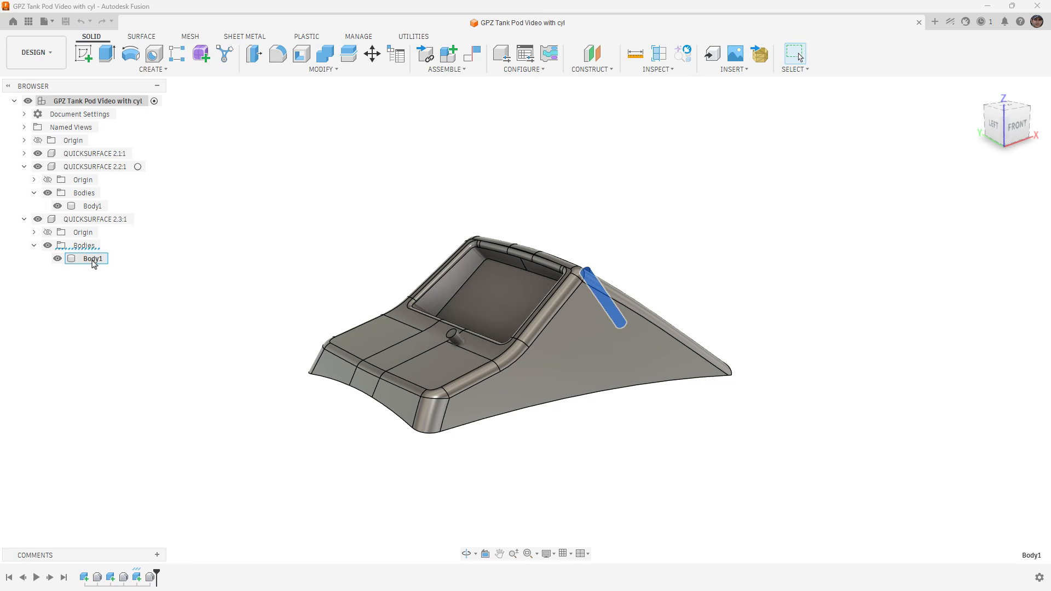
pyautogui.click(87, 207)
pyautogui.click(25, 153)
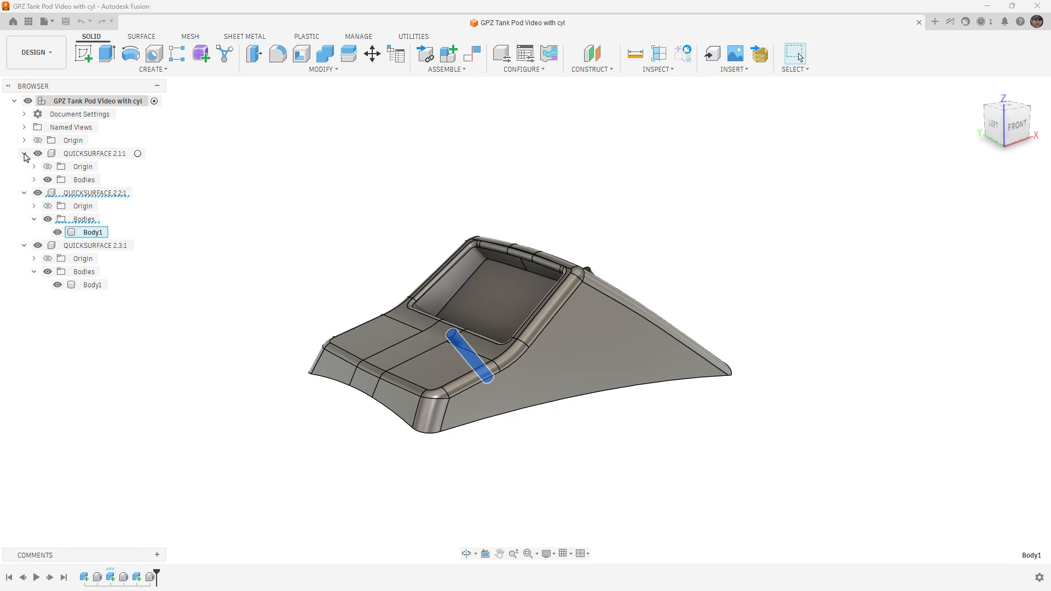
pyautogui.click(34, 180)
# Step: Rename the large shell body as Gauge Pod and move it into the top-level component
pyautogui.click(92, 194)
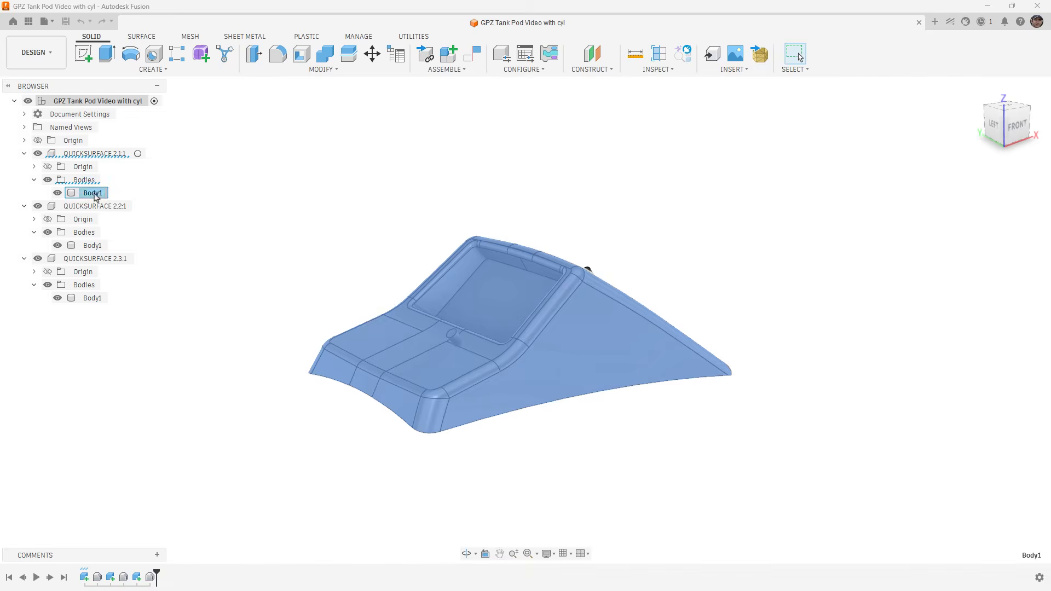
pyautogui.doubleClick(93, 195)
pyautogui.press('Return')
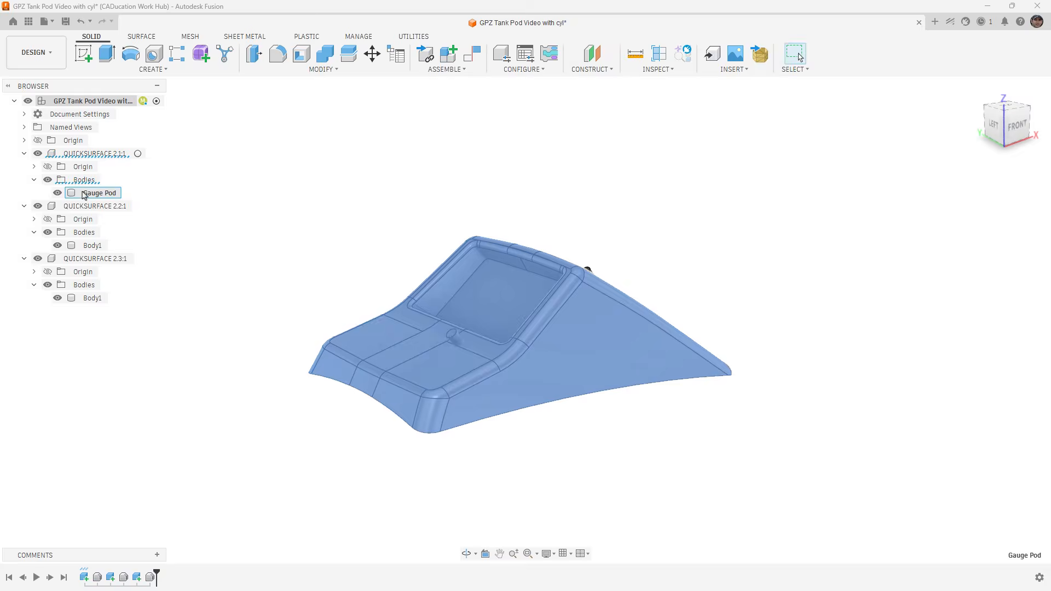
pyautogui.moveTo(67, 192); pyautogui.dragTo(87, 108)
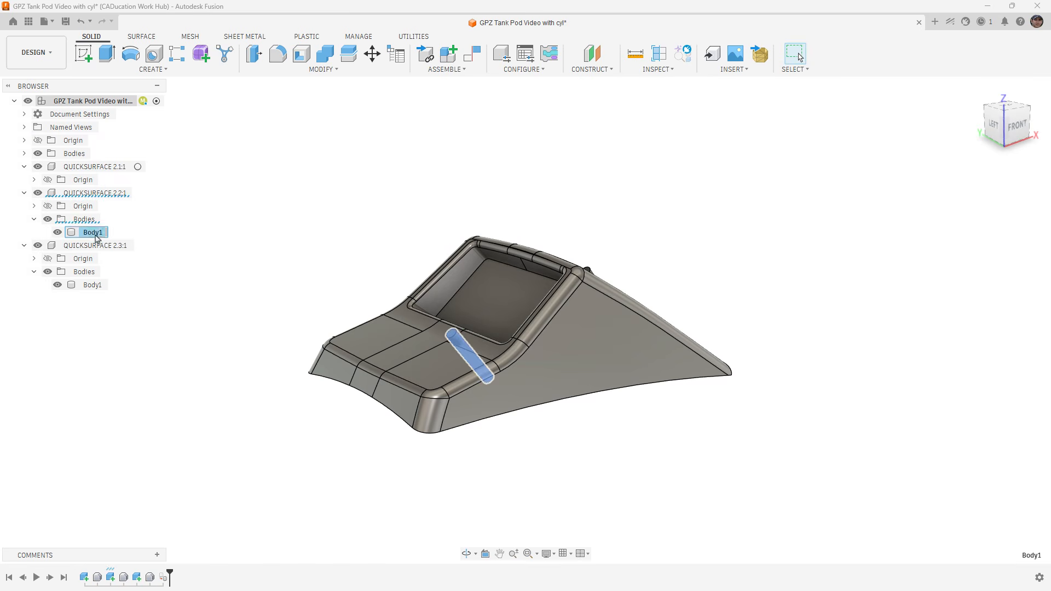
# Step: Rename the two cylinder bodies as Cyl1 and Cyl2 and move both into the top-level component
pyautogui.doubleClick(94, 233)
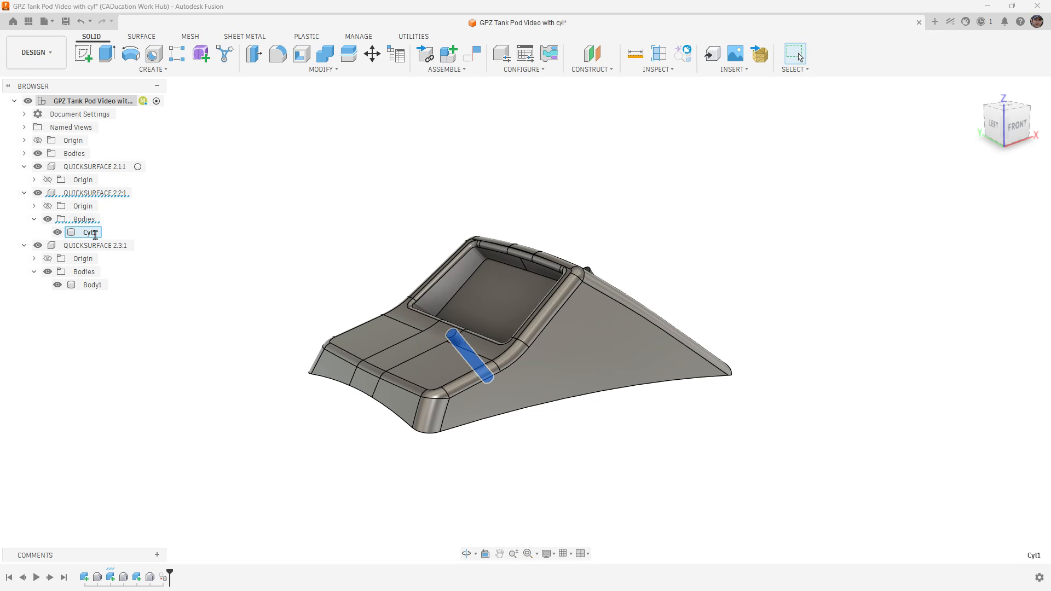
pyautogui.doubleClick(94, 284)
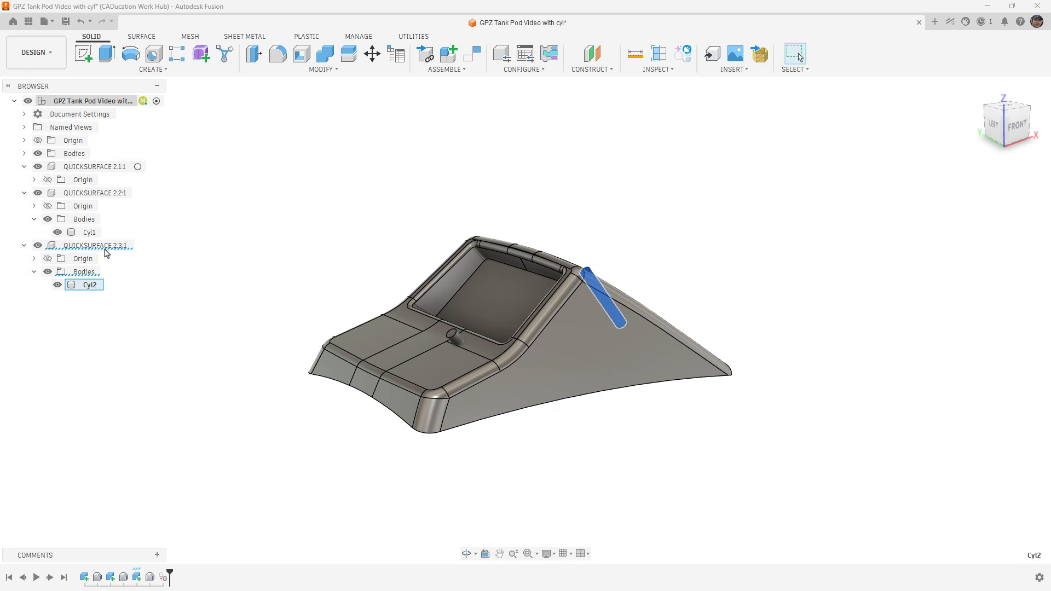
pyautogui.moveTo(88, 232); pyautogui.dragTo(102, 107)
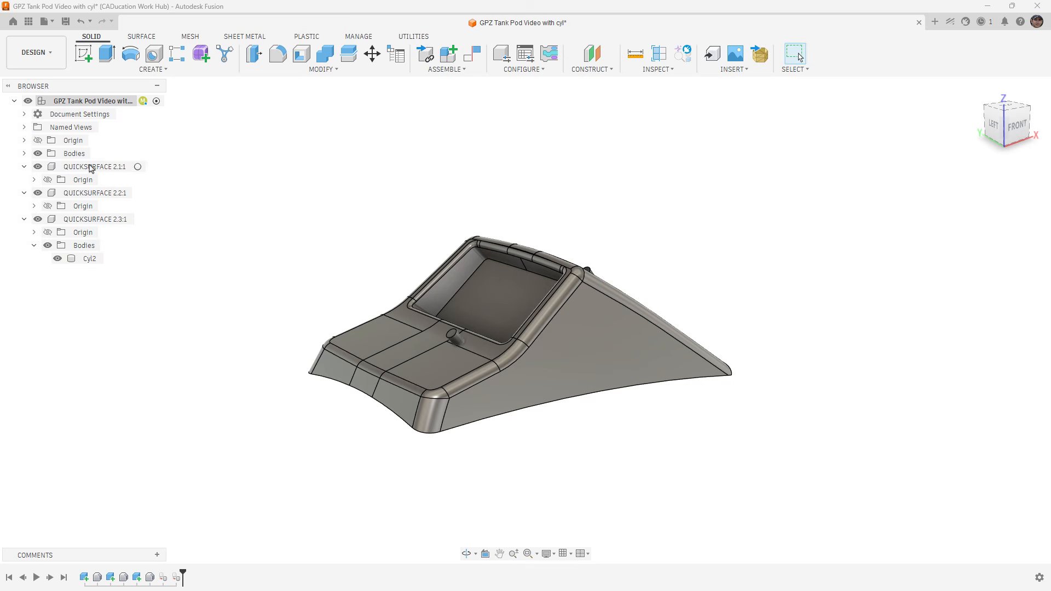
pyautogui.moveTo(88, 258); pyautogui.dragTo(99, 109)
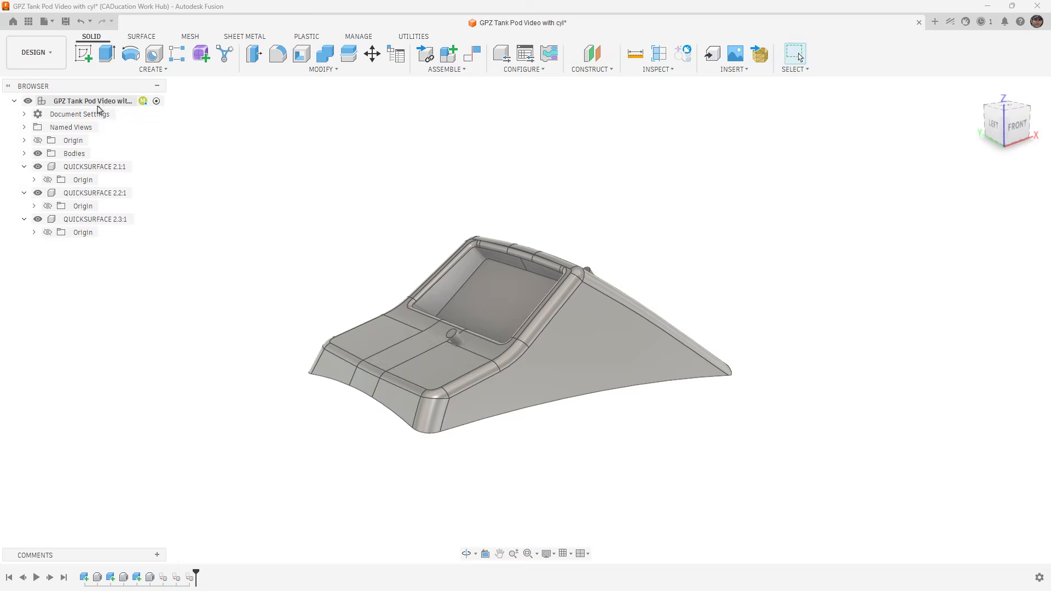
# Step: Remove the three emptied QUICKSURFACE components and list the bodies of the top-level component
pyautogui.rightClick(70, 220)
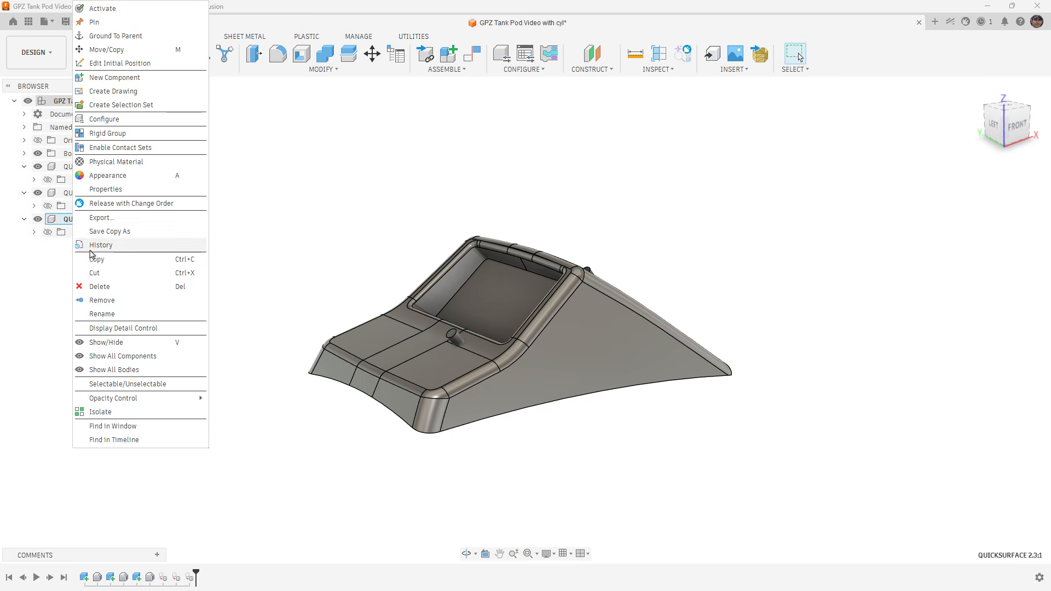
pyautogui.click(103, 300)
pyautogui.rightClick(101, 195)
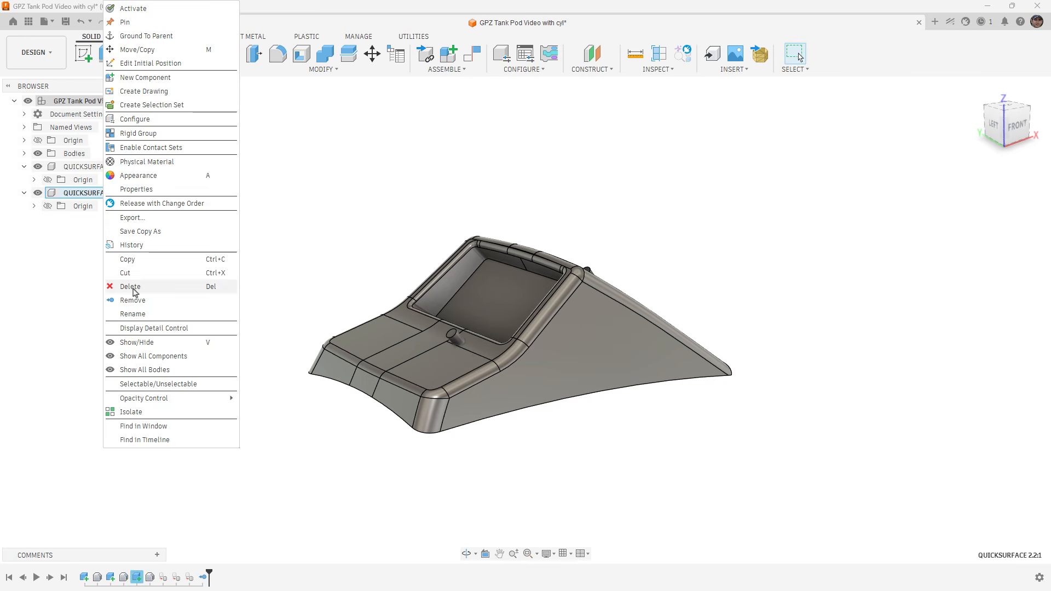
pyautogui.click(132, 300)
pyautogui.rightClick(88, 168)
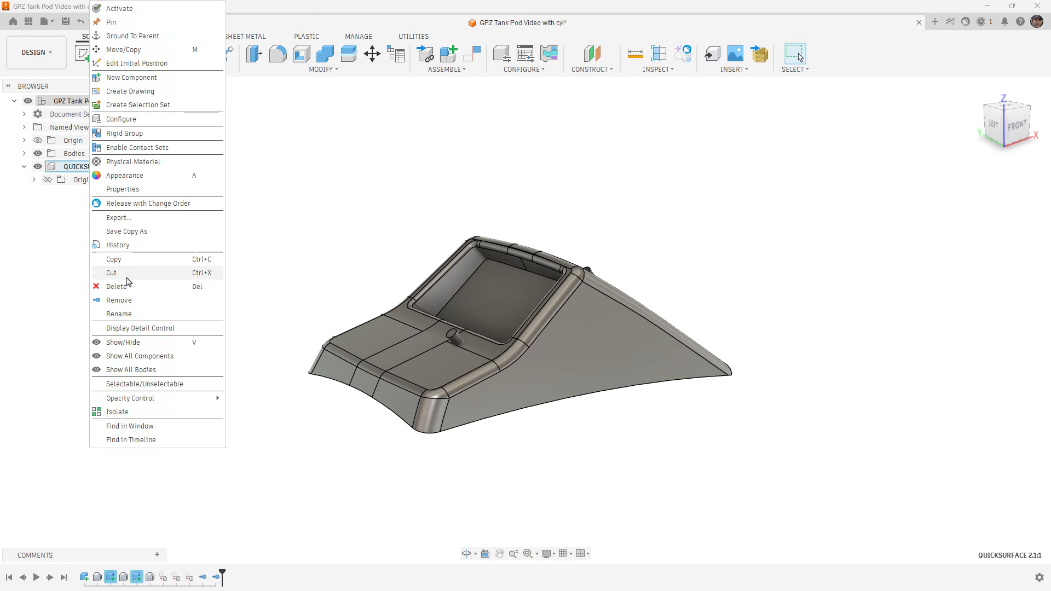
pyautogui.click(128, 300)
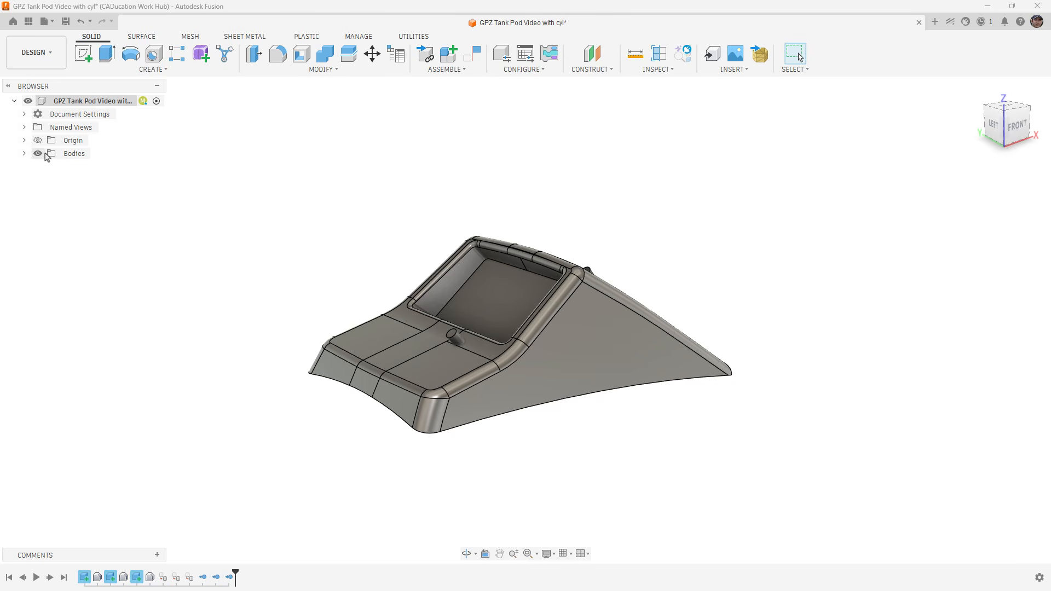
pyautogui.click(24, 154)
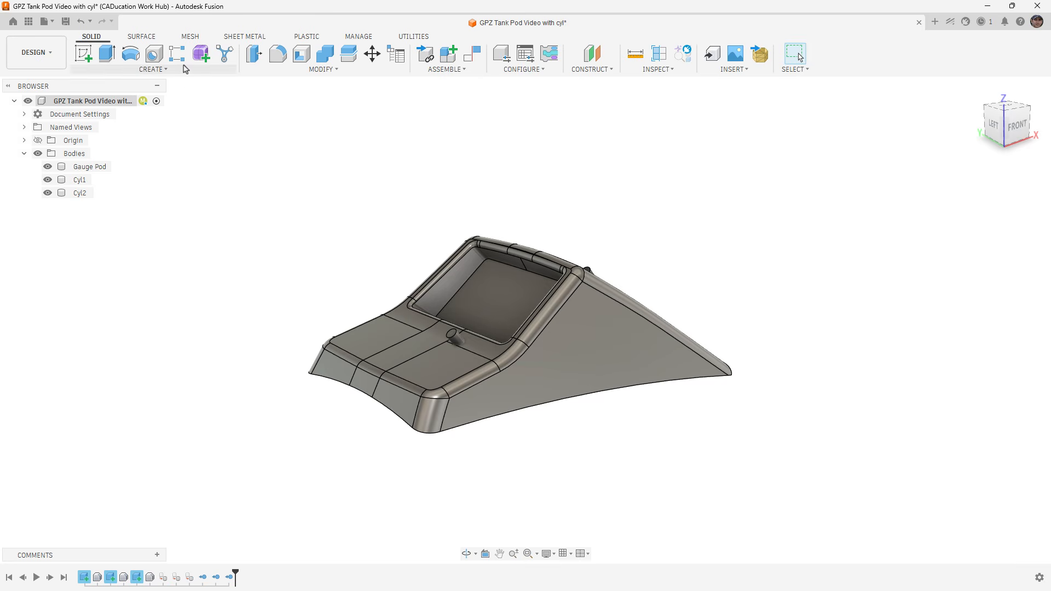
# Step: Delete the design's parametric history, confirming the deletion, and change the design back to parametric modeling
pyautogui.rightClick(124, 102)
pyautogui.click(196, 463)
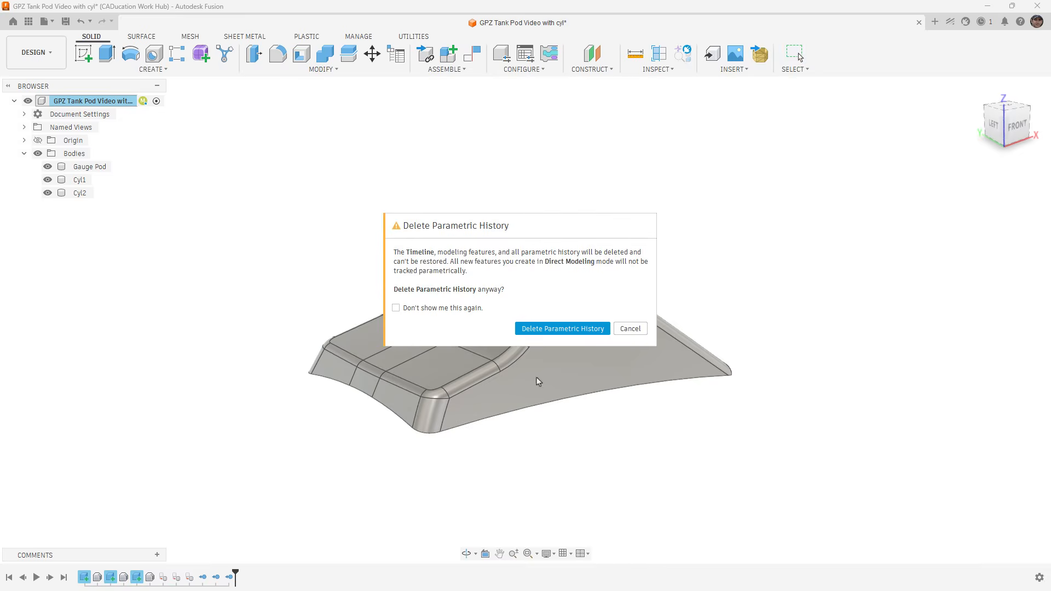
pyautogui.click(556, 330)
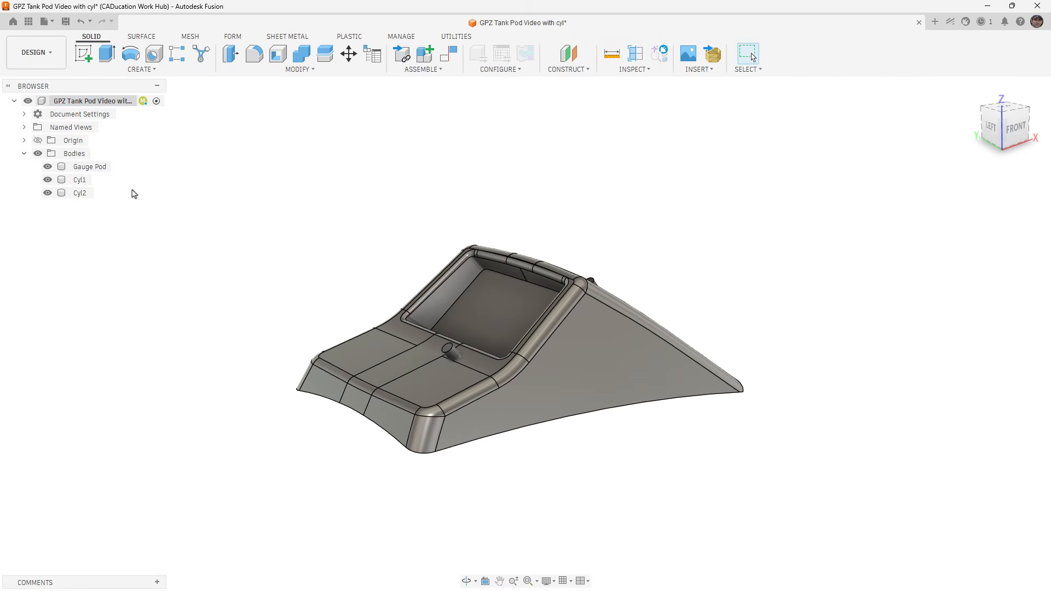
pyautogui.rightClick(101, 102)
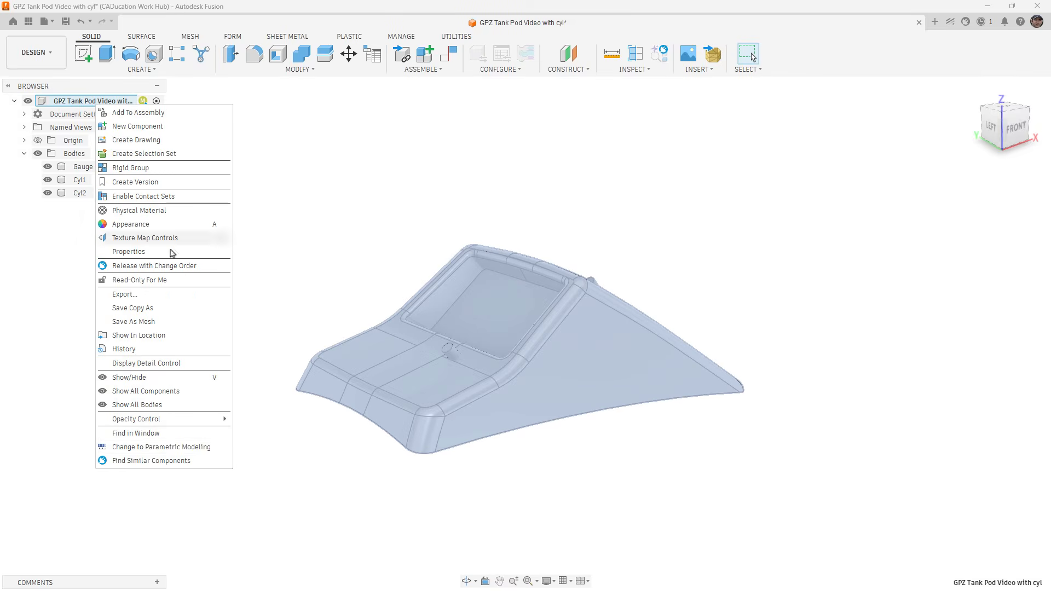
pyautogui.click(173, 447)
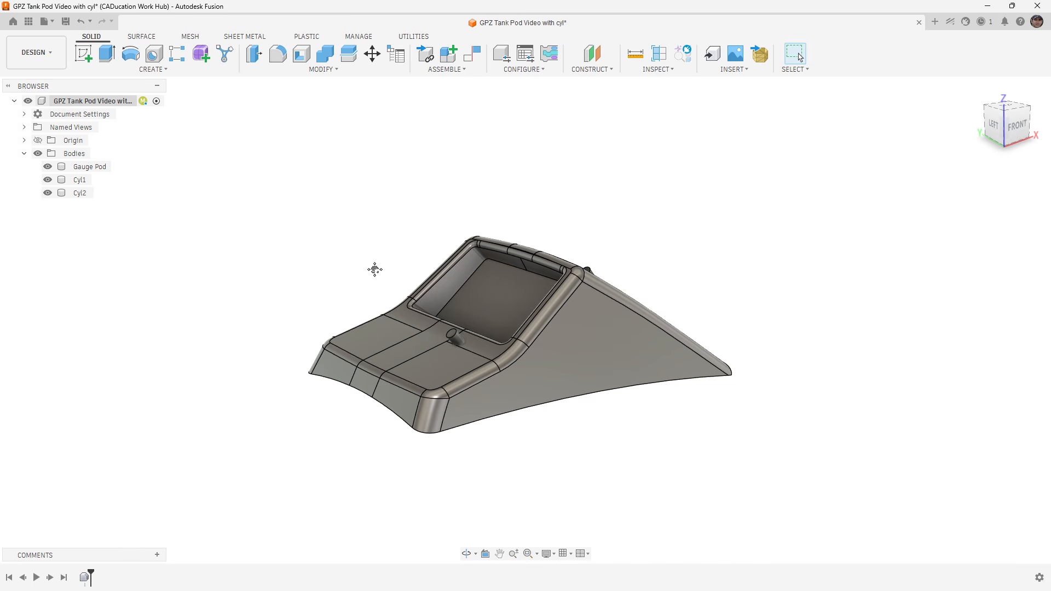
# Step: Examine from outside and inside the pod how the two cylinders and their end faces protrude from its walls
pyautogui.keyDown('shift'); pyautogui.moveTo(375, 268); pyautogui.dragTo(590, 304, button='middle'); pyautogui.keyUp('shift')
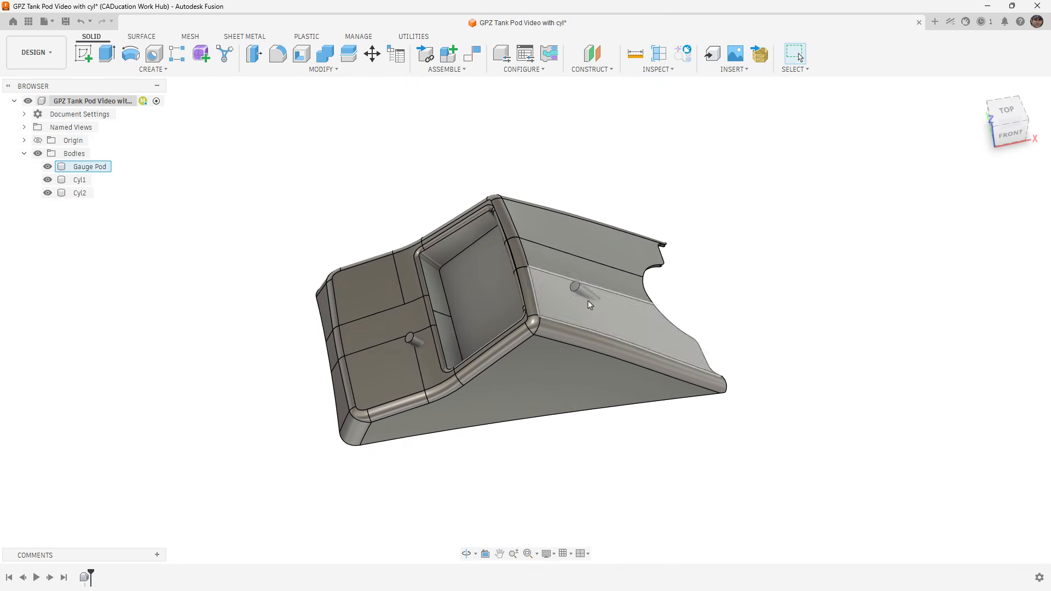
pyautogui.moveTo(540, 337)
pyautogui.keyDown('shift'); pyautogui.mouseDown(button='middle')
pyautogui.moveTo(554, 368)
pyautogui.moveTo(550, 278)
pyautogui.moveTo(537, 307)
pyautogui.moveTo(482, 350)
pyautogui.mouseUp(button='middle'); pyautogui.keyUp('shift')
pyautogui.scroll(3, 441, 289)
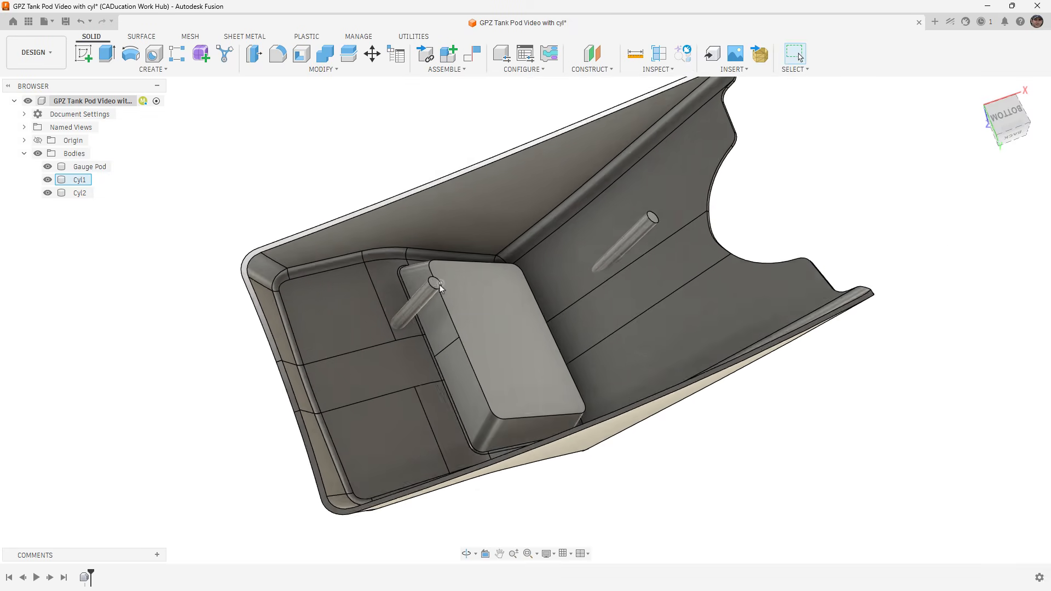
pyautogui.scroll(2, 441, 288)
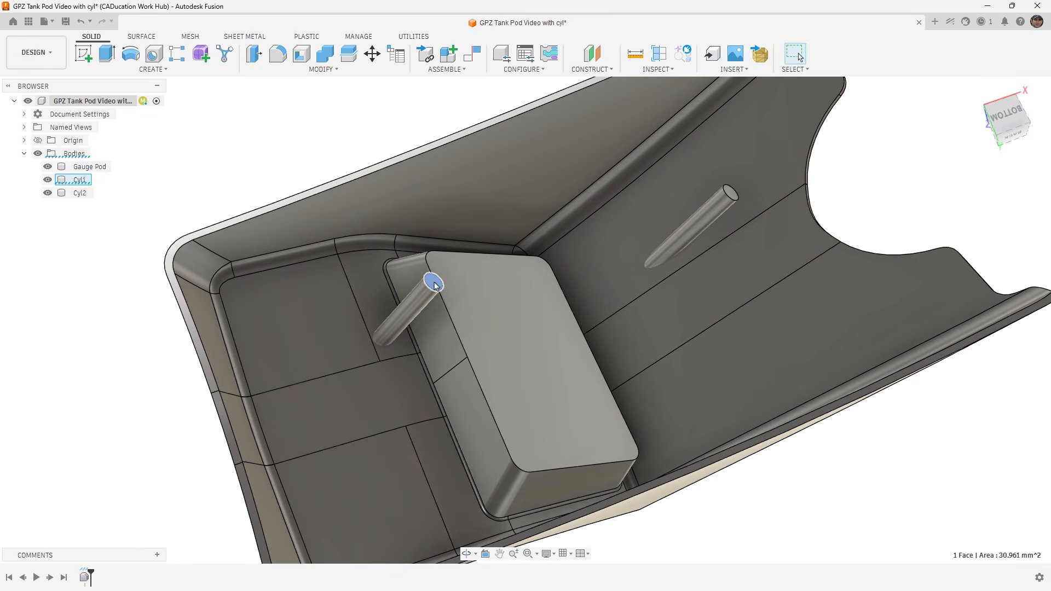
pyautogui.keyDown('shift'); pyautogui.moveTo(434, 285); pyautogui.dragTo(422, 345, button='middle'); pyautogui.keyUp('shift')
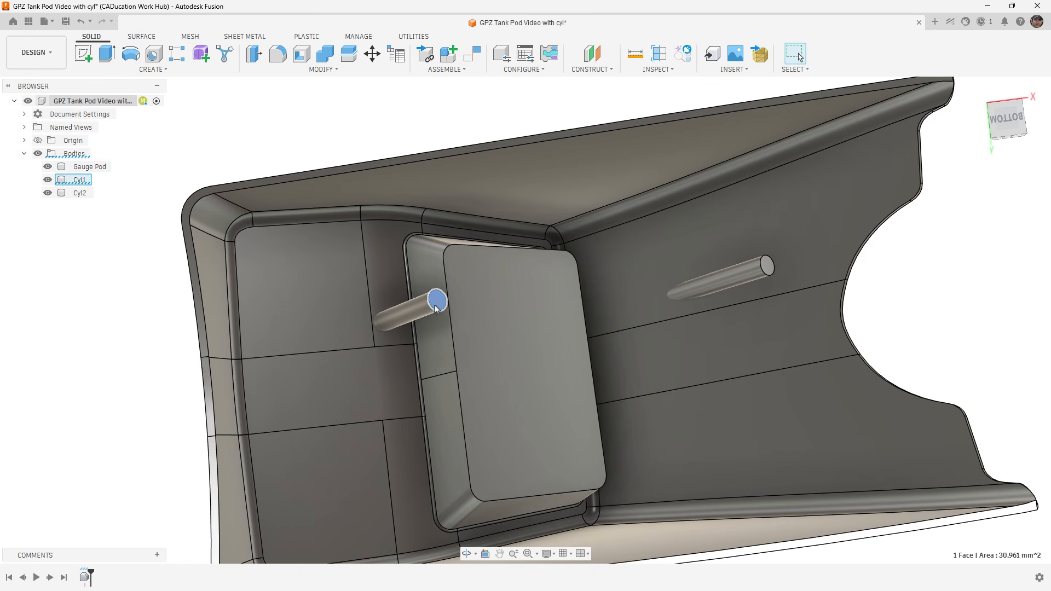
pyautogui.keyDown('shift'); pyautogui.moveTo(436, 301); pyautogui.dragTo(440, 317, button='middle'); pyautogui.keyUp('shift')
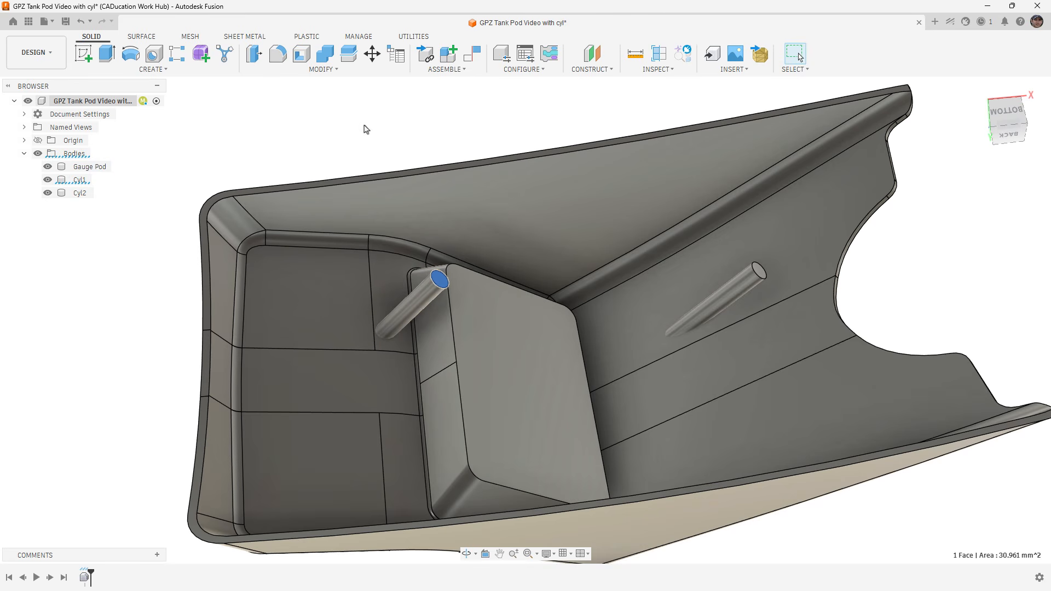
pyautogui.click(353, 93)
# Step: Combine Cyl1 and Cyl2 into the Gauge Pod target body with the Join operation
pyautogui.click(331, 57)
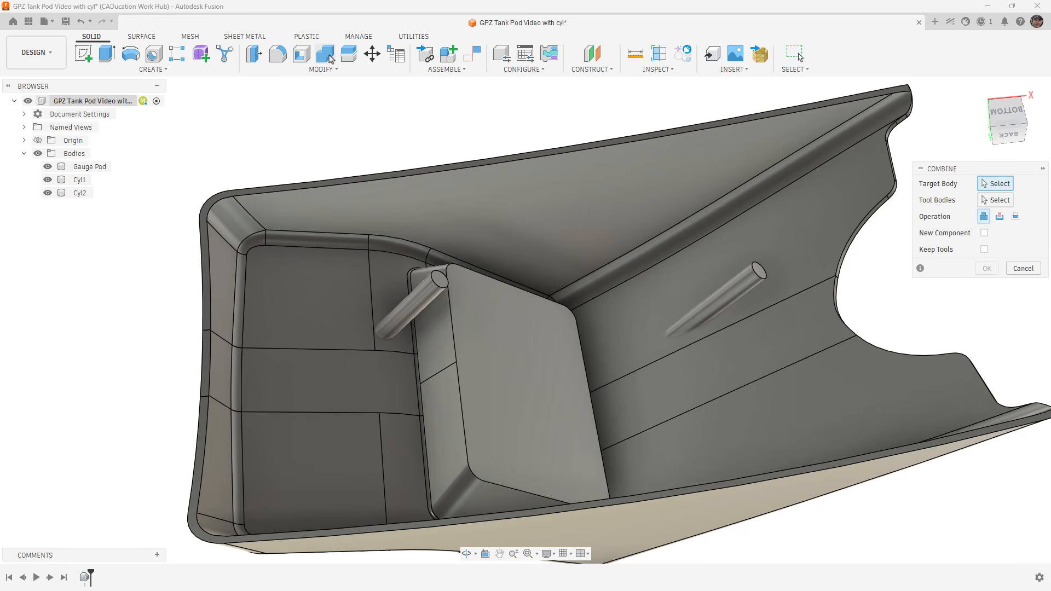
pyautogui.click(565, 185)
pyautogui.click(448, 280)
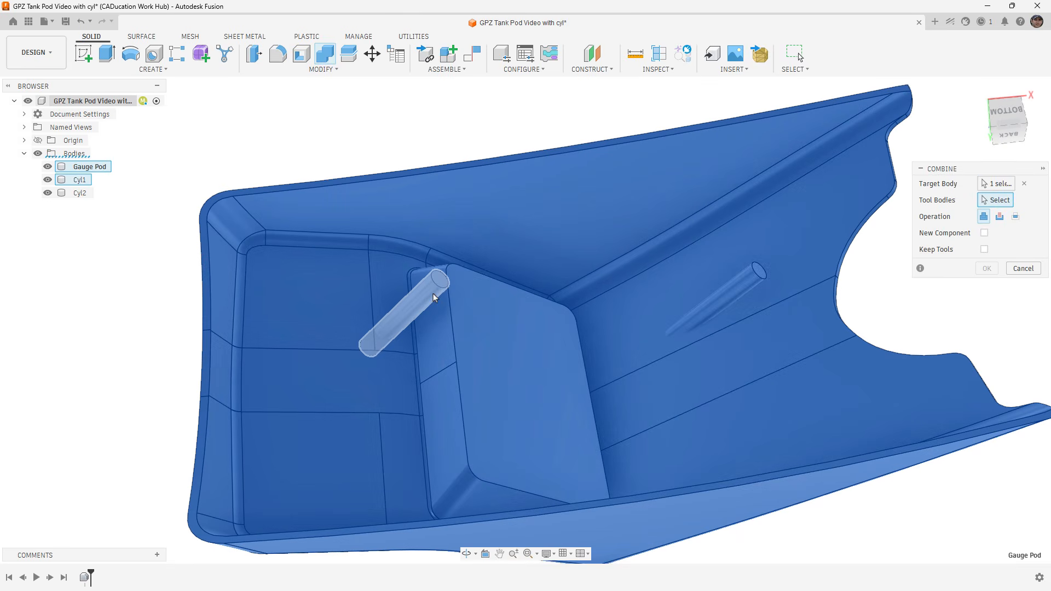
pyautogui.click(718, 295)
pyautogui.click(987, 269)
# Step: Delete the stubs of both cylinders that protrude from the pod's outer surface
pyautogui.keyDown('shift'); pyautogui.moveTo(987, 268); pyautogui.dragTo(662, 248, button='middle'); pyautogui.keyUp('shift')
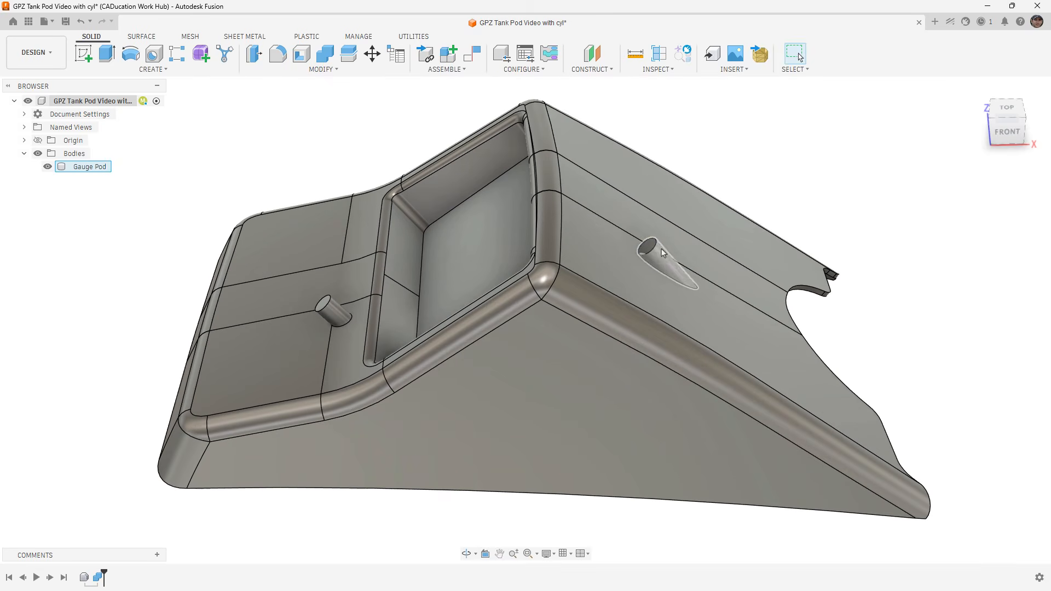
pyautogui.press('Delete')
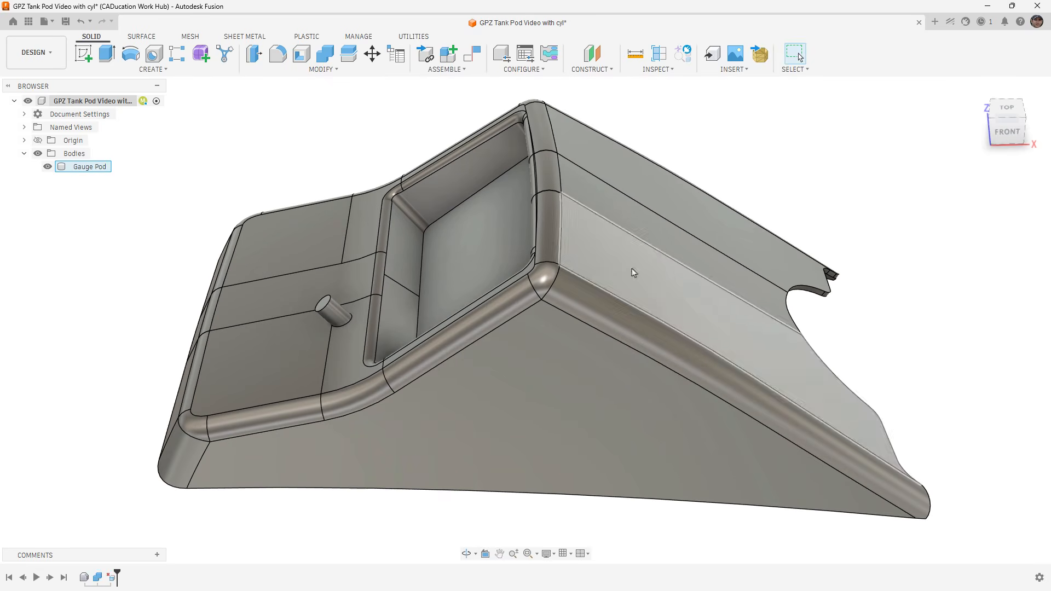
pyautogui.click(330, 313)
pyautogui.scroll(2, 330, 313)
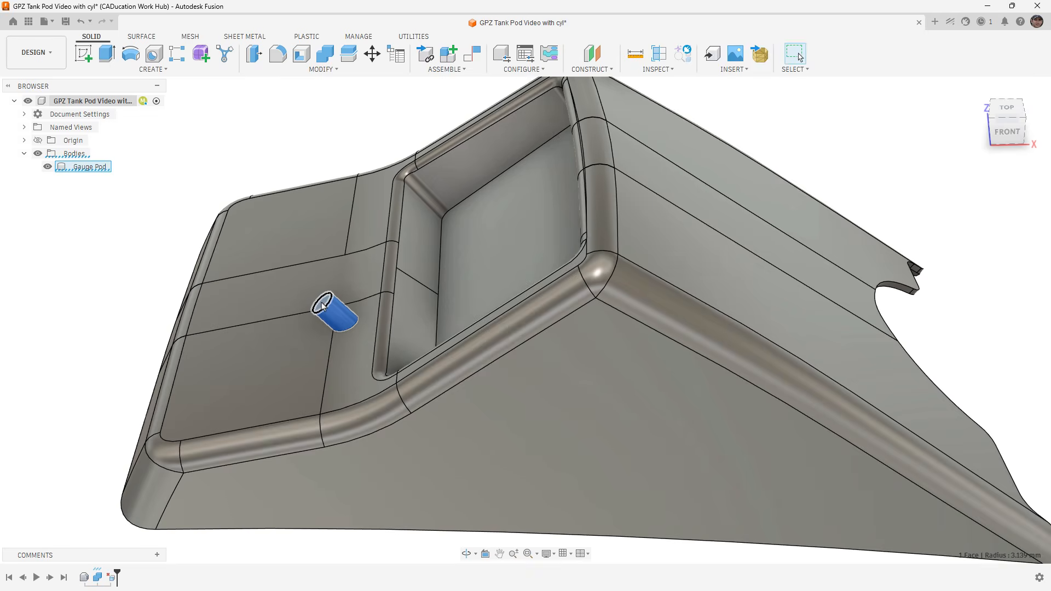
pyautogui.scroll(2, 323, 307)
pyautogui.press('Delete')
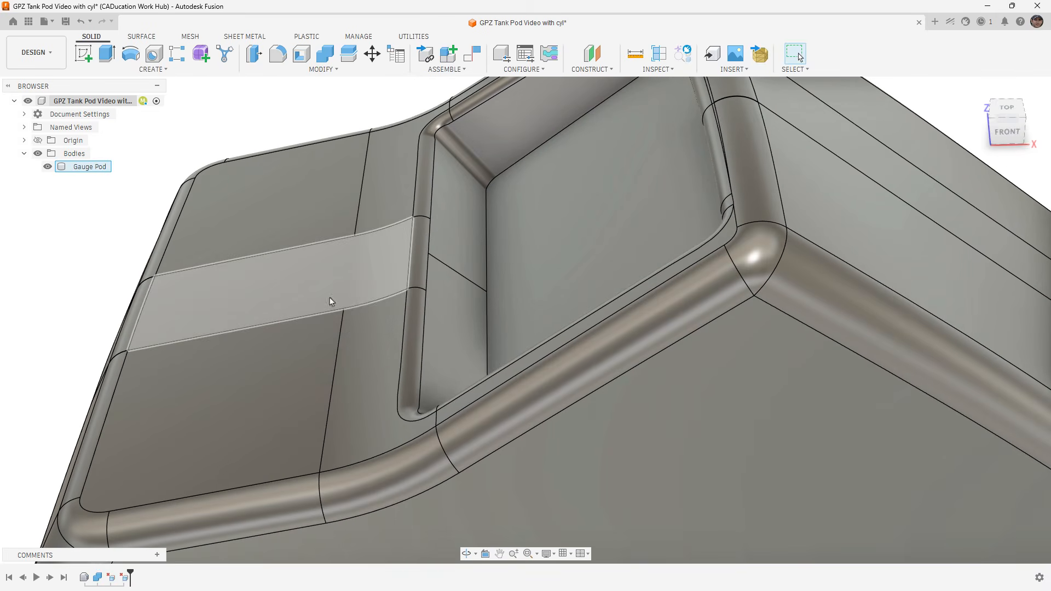
# Step: Start a Mirror operation on the inside of the pod with the object type set to Faces
pyautogui.scroll(-5, 434, 302)
pyautogui.keyDown('shift'); pyautogui.moveTo(491, 419); pyautogui.dragTo(104, 569, button='middle'); pyautogui.keyUp('shift')
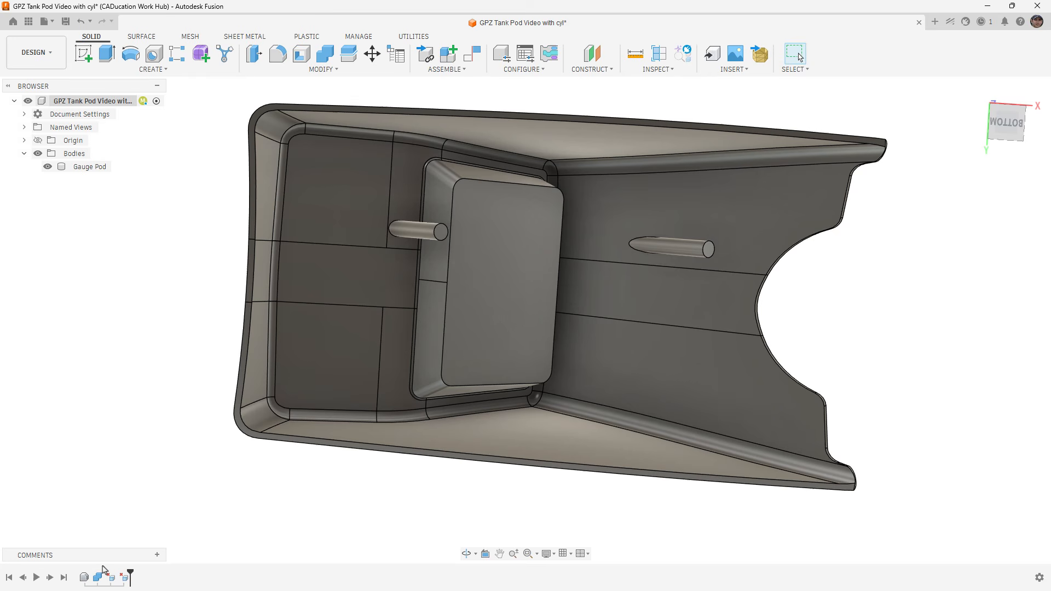
pyautogui.click(152, 70)
pyautogui.click(115, 317)
pyautogui.click(991, 183)
pyautogui.click(972, 228)
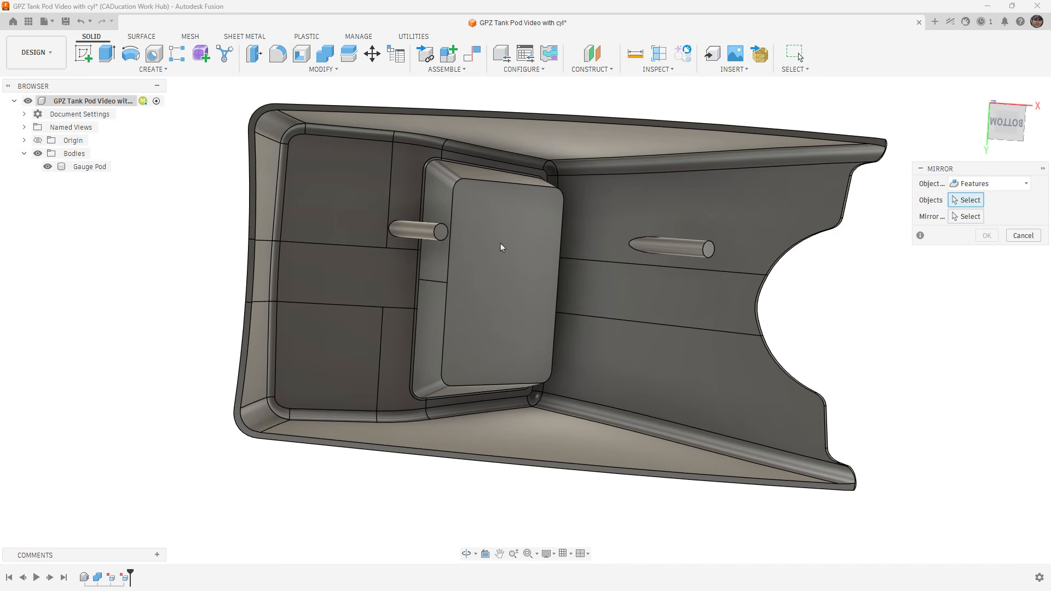
pyautogui.scroll(2, 425, 232)
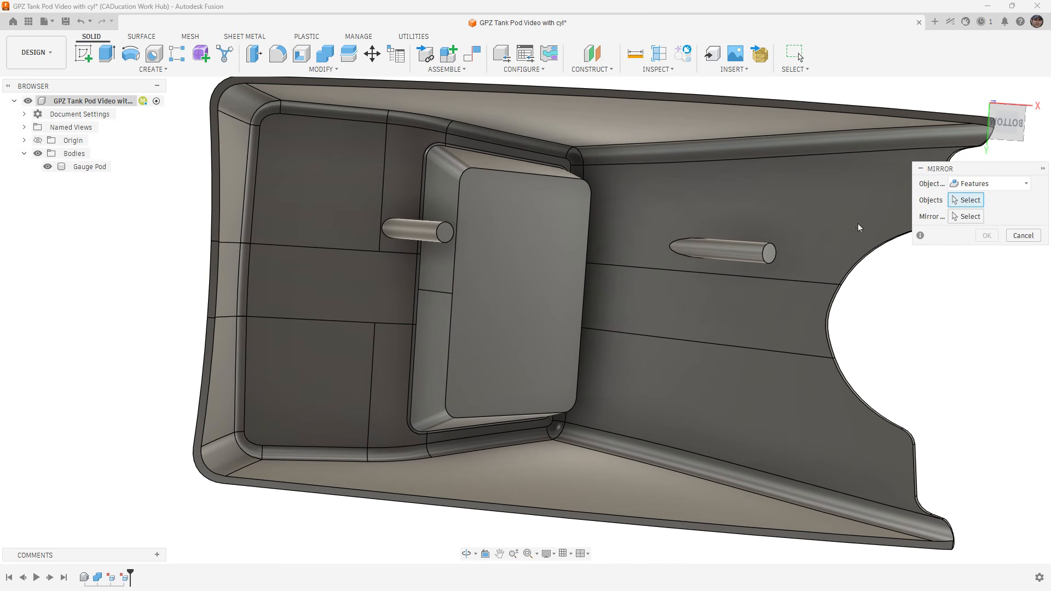
pyautogui.keyDown('shift'); pyautogui.moveTo(732, 247); pyautogui.dragTo(881, 208, button='middle'); pyautogui.keyUp('shift')
pyautogui.click(980, 187)
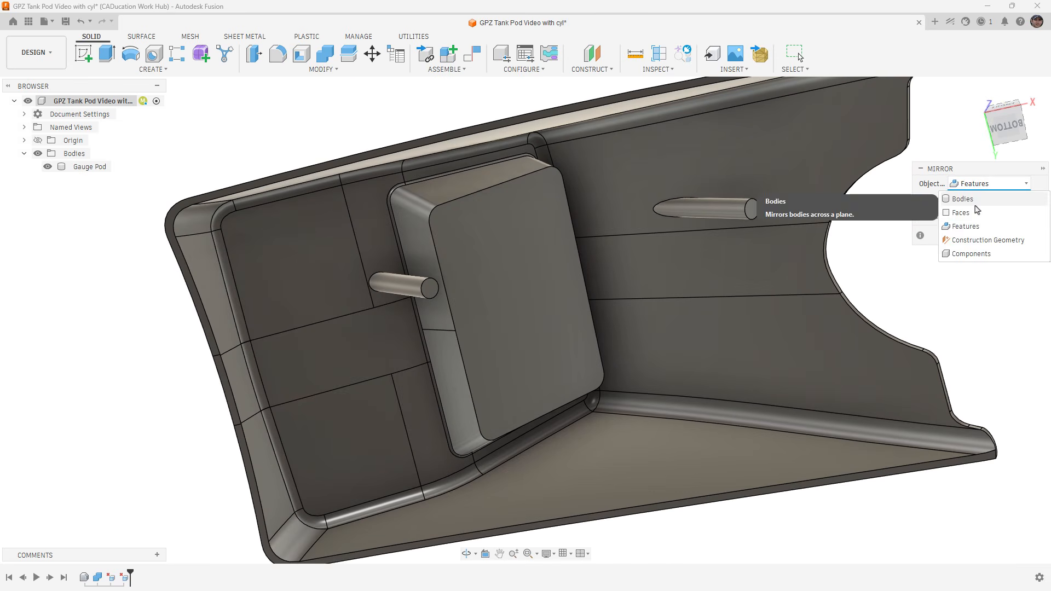
pyautogui.click(961, 213)
# Step: Mirror the cylindrical and end faces of the two bosses across the origin XZ plane
pyautogui.click(753, 210)
pyautogui.click(641, 229)
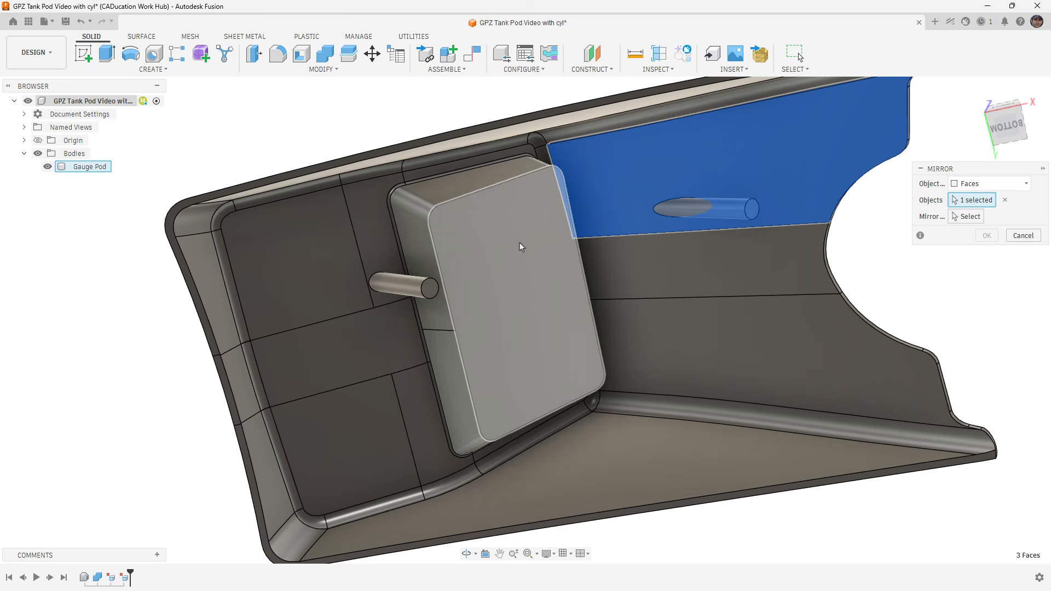
pyautogui.click(399, 282)
pyautogui.click(431, 289)
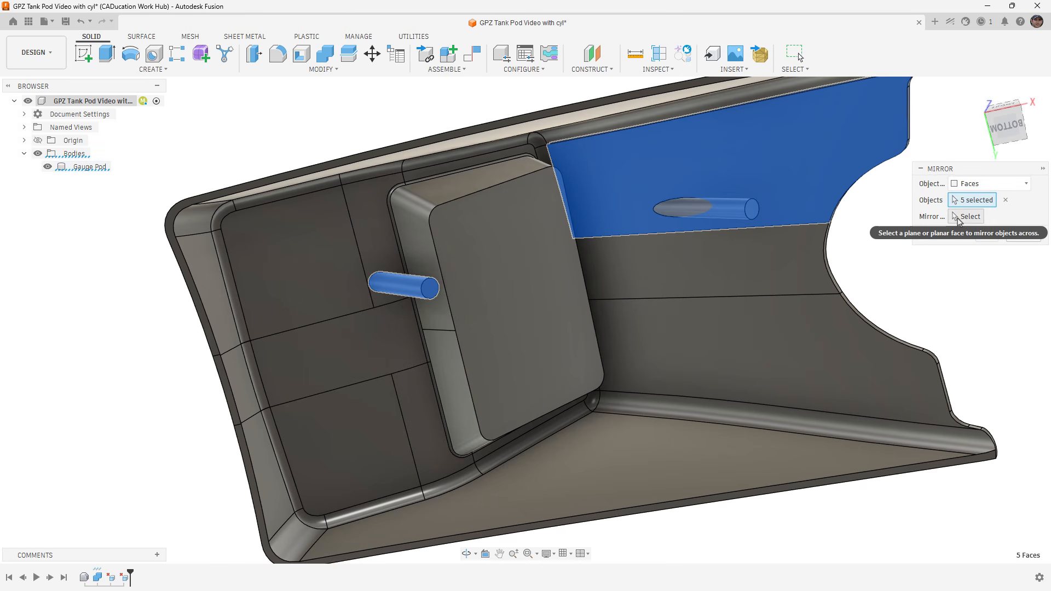
pyautogui.click(925, 217)
pyautogui.keyDown('shift'); pyautogui.moveTo(686, 339); pyautogui.dragTo(627, 336, button='middle'); pyautogui.keyUp('shift')
pyautogui.click(624, 339)
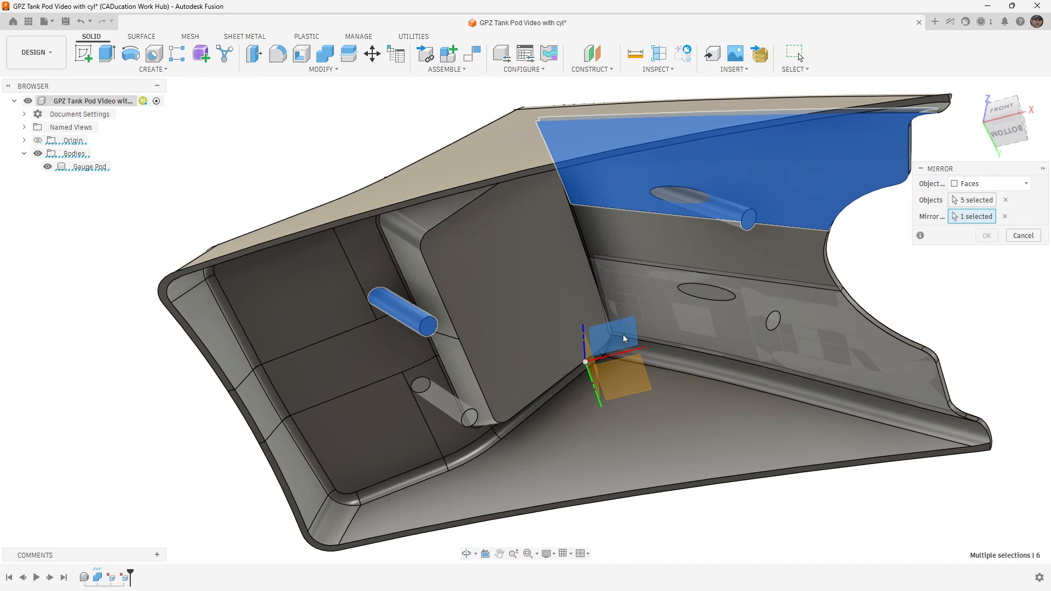
pyautogui.click(987, 236)
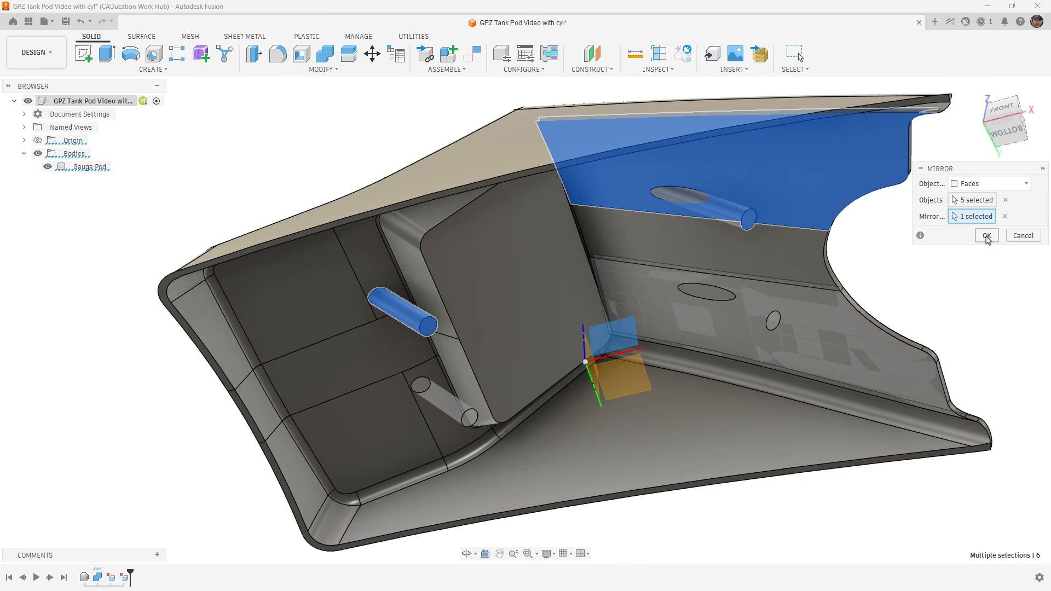
pyautogui.click(987, 237)
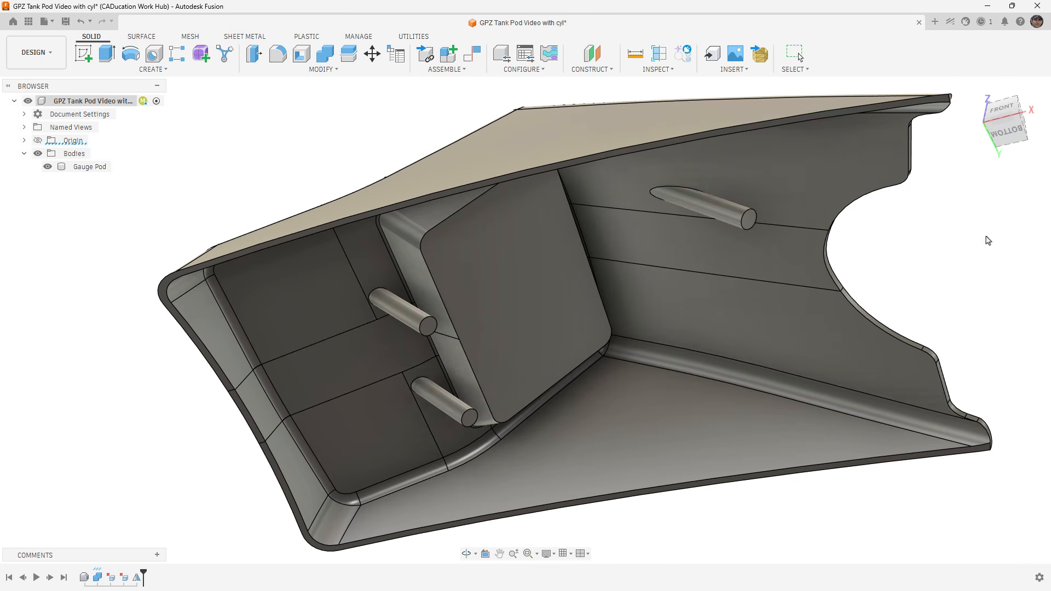
# Step: Mirror the side and end faces of the single boss near the curved cutout across the origin XZ plane
pyautogui.keyDown('shift'); pyautogui.moveTo(839, 347); pyautogui.dragTo(717, 387, button='middle'); pyautogui.keyUp('shift')
pyautogui.moveTo(724, 272); pyautogui.dragTo(714, 250, button='right')
pyautogui.scroll(2, 710, 250)
pyautogui.click(709, 247)
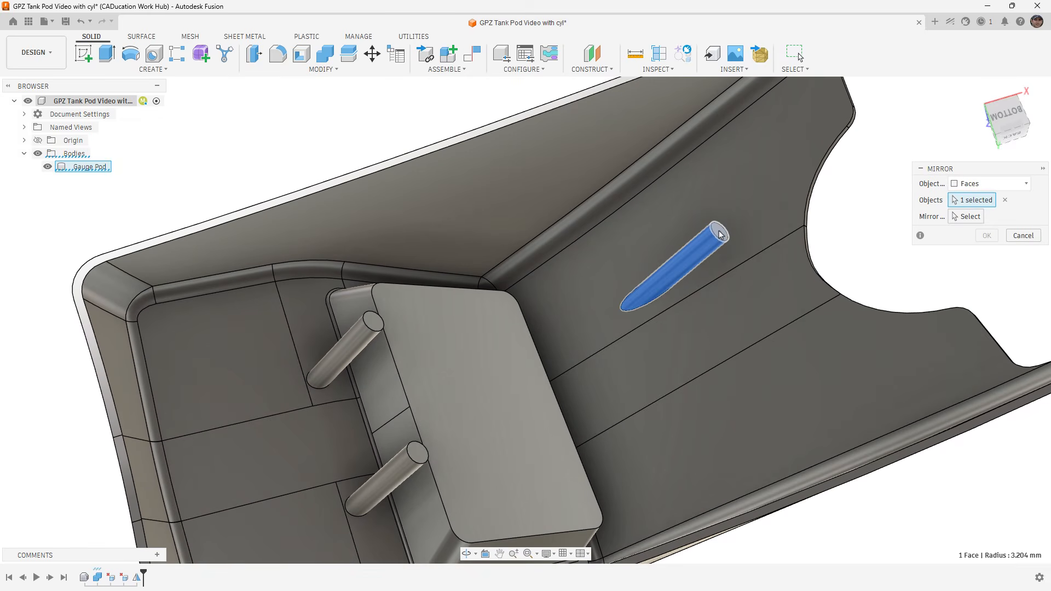
pyautogui.click(719, 234)
pyautogui.click(968, 217)
pyautogui.keyDown('shift'); pyautogui.moveTo(594, 338); pyautogui.dragTo(851, 282, button='middle'); pyautogui.keyUp('shift')
pyautogui.click(850, 282)
pyautogui.click(991, 240)
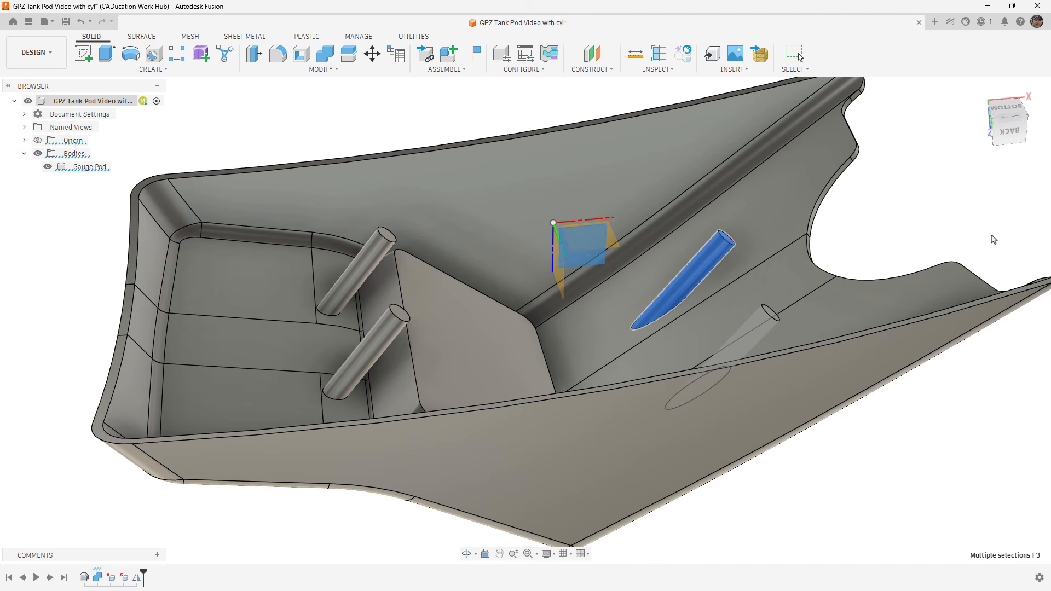
pyautogui.keyDown('shift'); pyautogui.moveTo(750, 275); pyautogui.dragTo(706, 364, button='middle'); pyautogui.keyUp('shift')
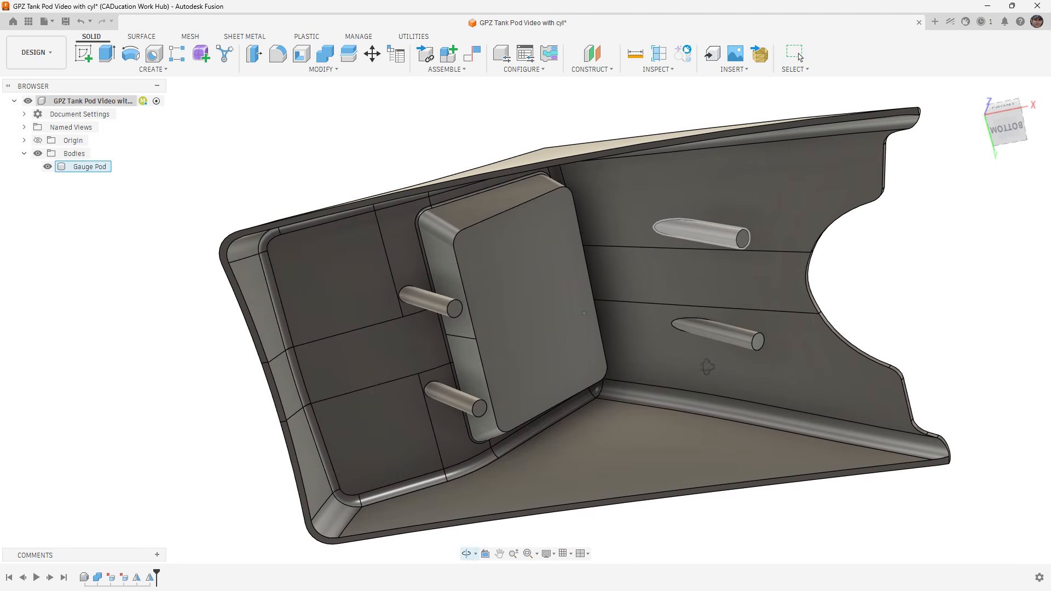
pyautogui.keyDown('shift'); pyautogui.moveTo(683, 231); pyautogui.dragTo(663, 242, button='middle'); pyautogui.keyUp('shift')
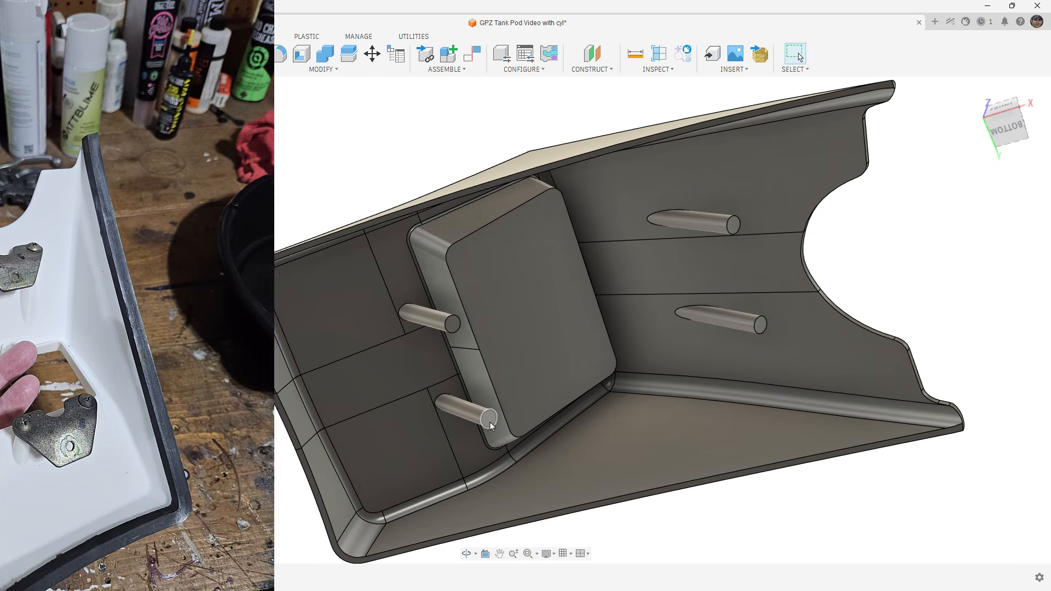
# Step: Open the NX4832F035 design from the GPZ Tank Pod folder to examine the LCD housing, and return to the pod design
pyautogui.scroll(-5, 488, 349)
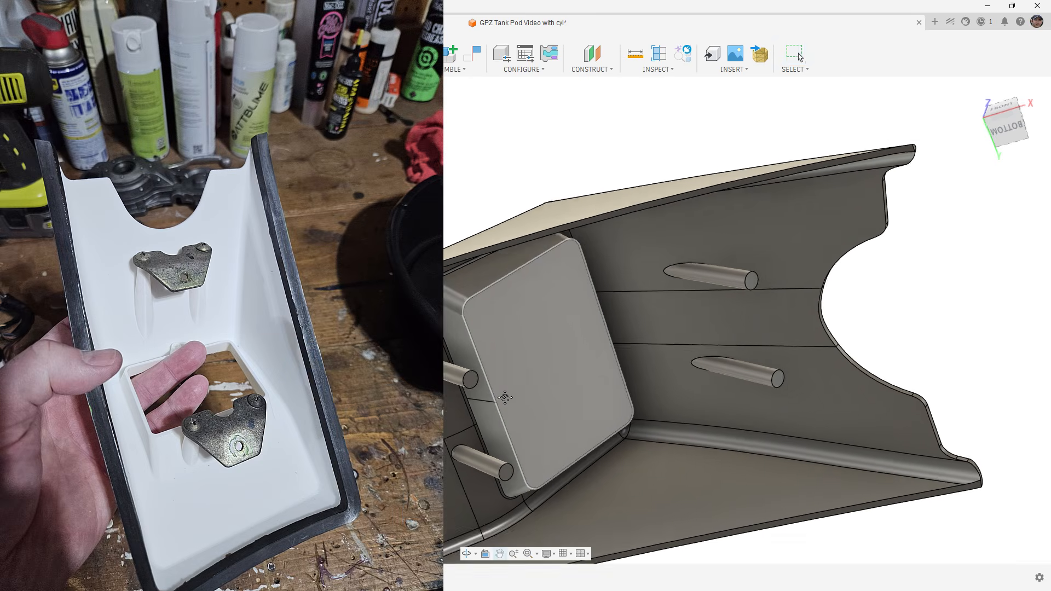
pyautogui.keyDown('shift'); pyautogui.moveTo(507, 353); pyautogui.dragTo(596, 442, button='middle'); pyautogui.keyUp('shift')
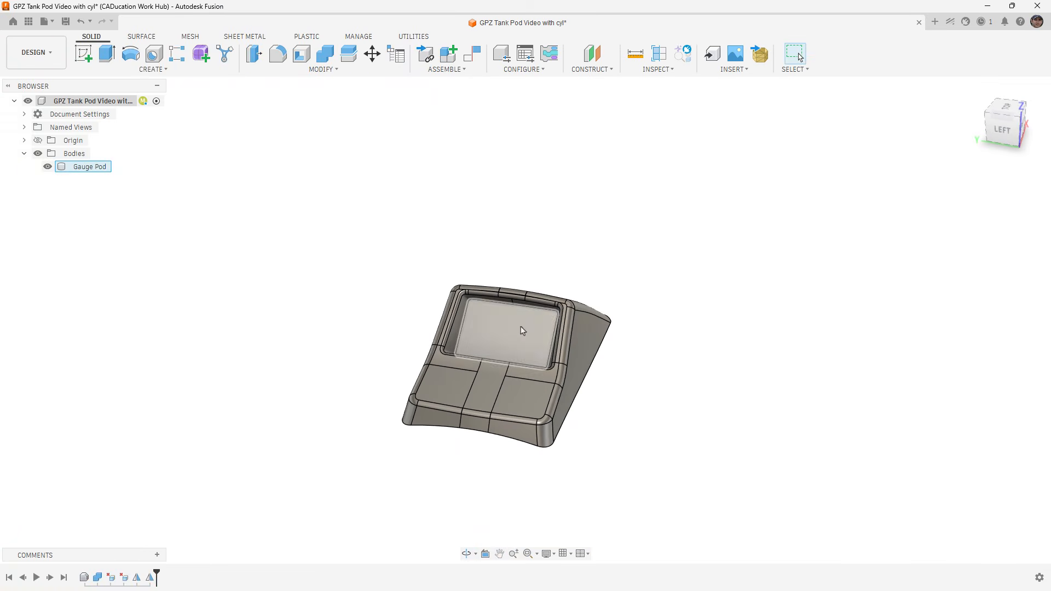
pyautogui.click(29, 22)
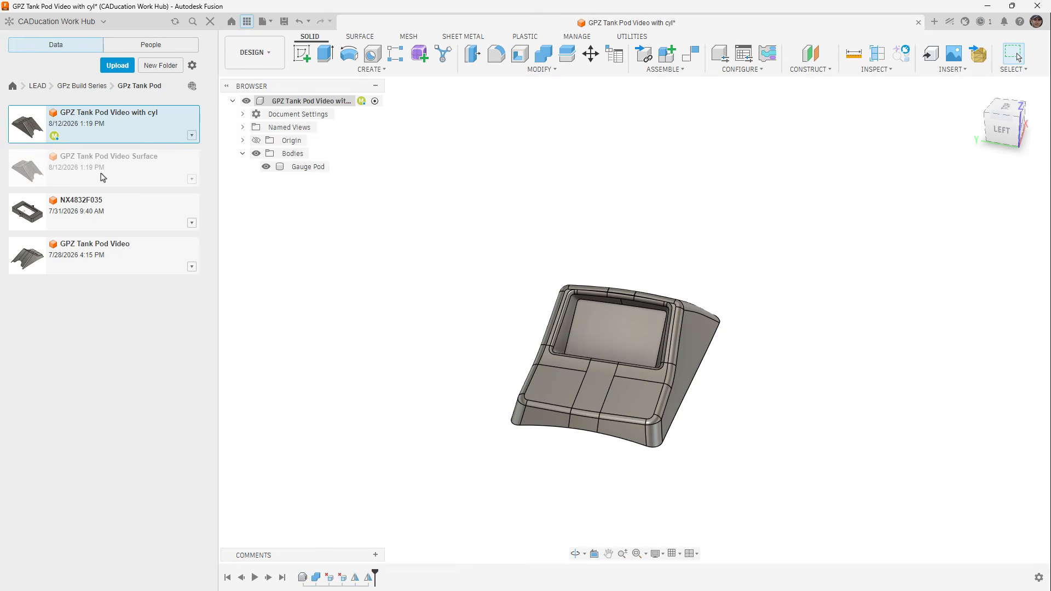
pyautogui.click(106, 218)
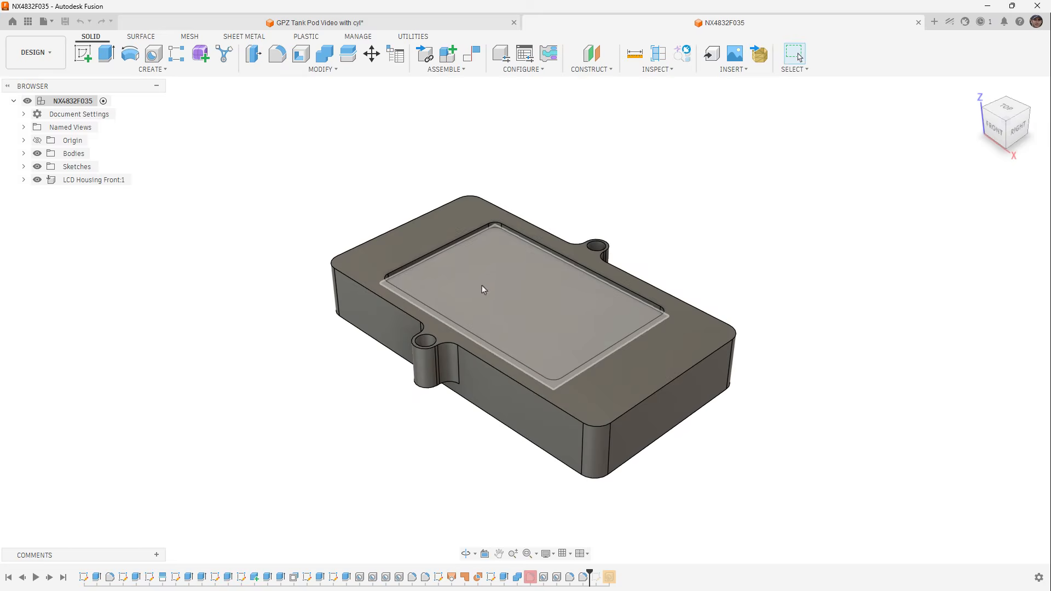
pyautogui.keyDown('shift'); pyautogui.moveTo(481, 291); pyautogui.dragTo(511, 300, button='middle'); pyautogui.keyUp('shift')
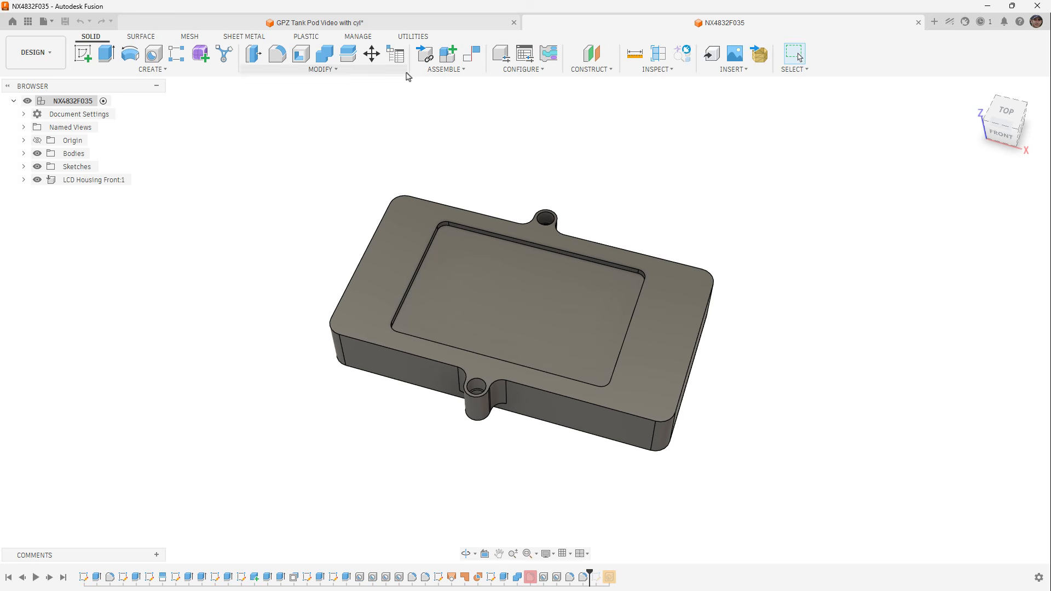
pyautogui.click(417, 24)
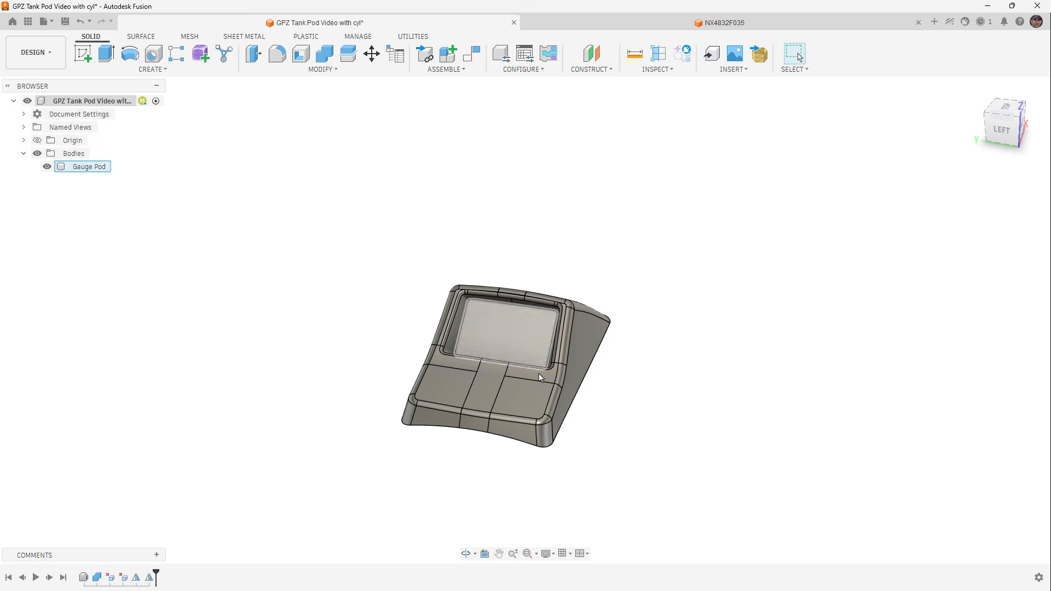
pyautogui.moveTo(540, 370); pyautogui.dragTo(557, 357, button='middle')
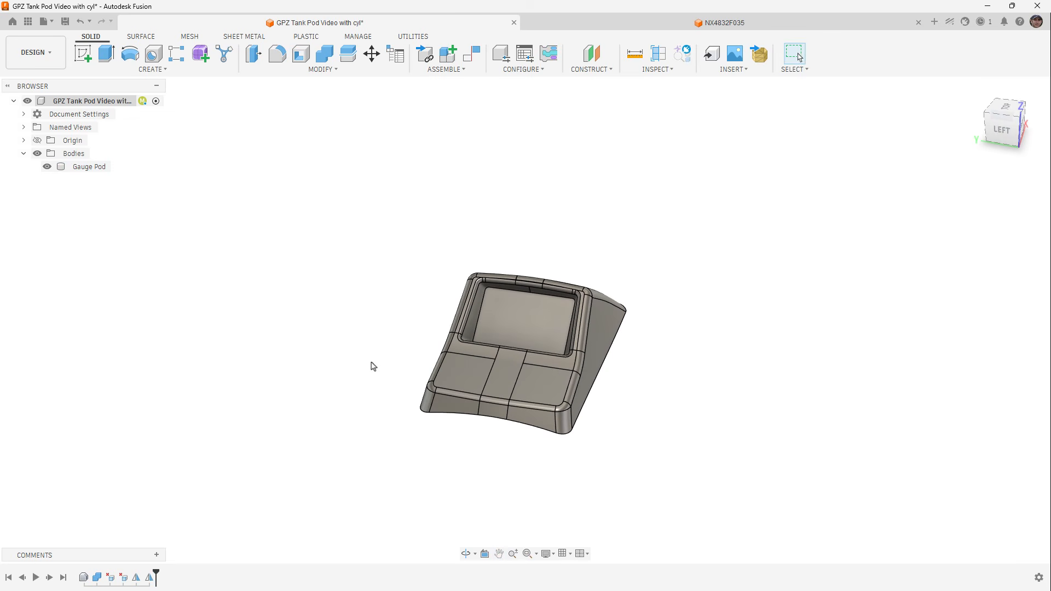